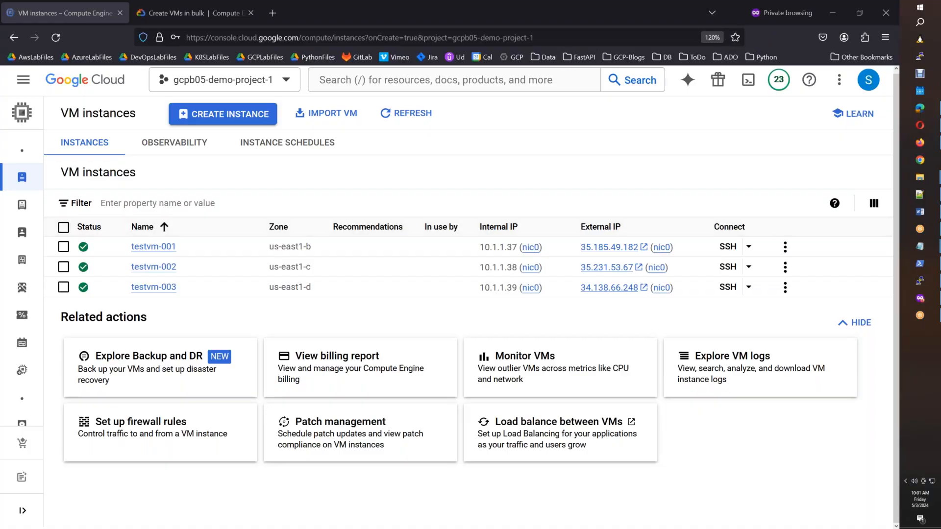
Step: Search 'mon', open Monitoring settings in a new browser tab, and switch to that tab
click(356, 84)
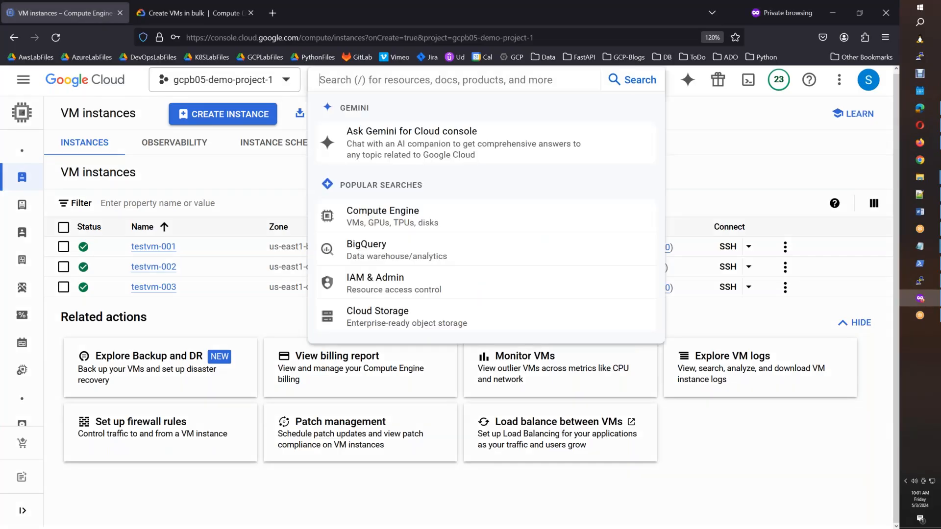
text(mon)
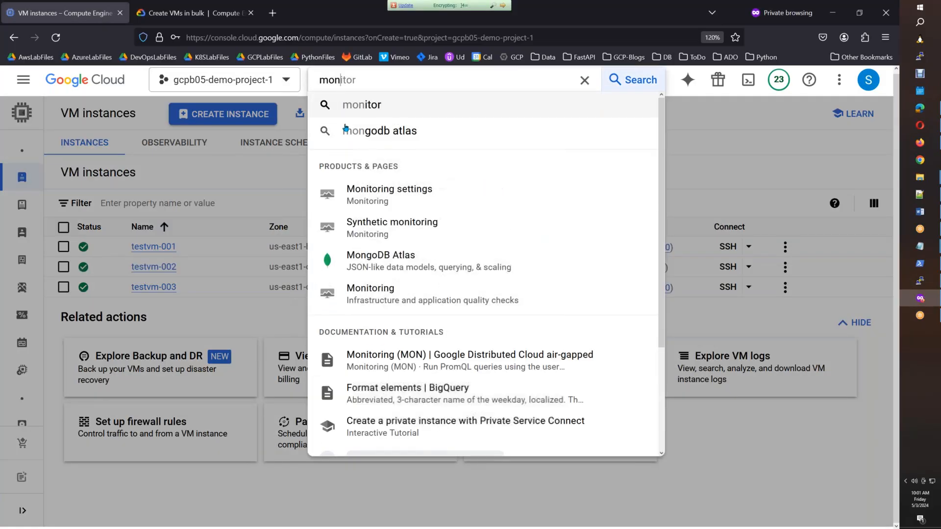
right_click(395, 199)
click(395, 201)
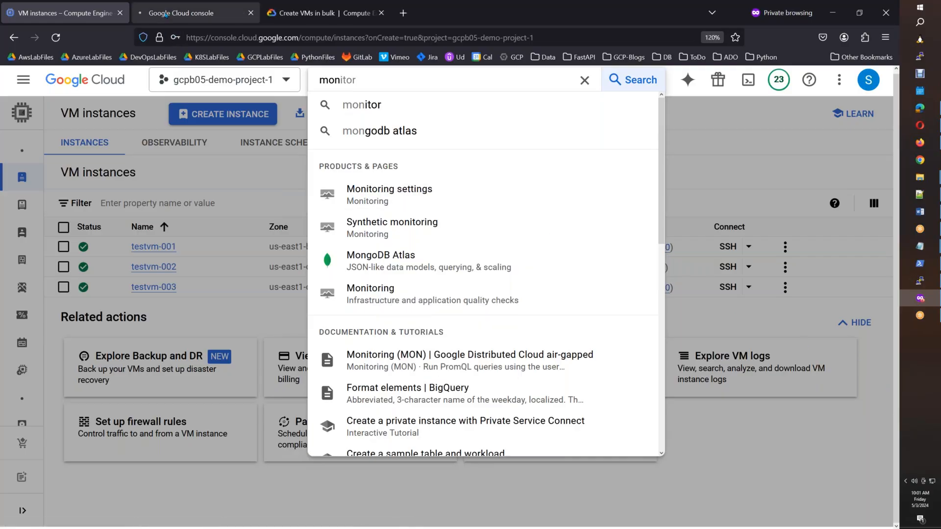
click(179, 13)
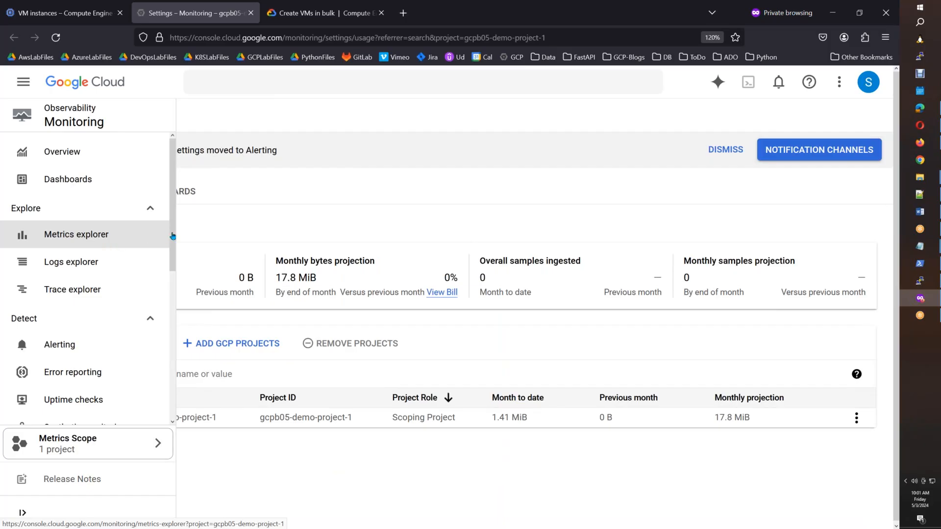
Step: From the Monitoring Groups page, start a new group and put the cursor in its Name field
scroll(169, 235, down, 5)
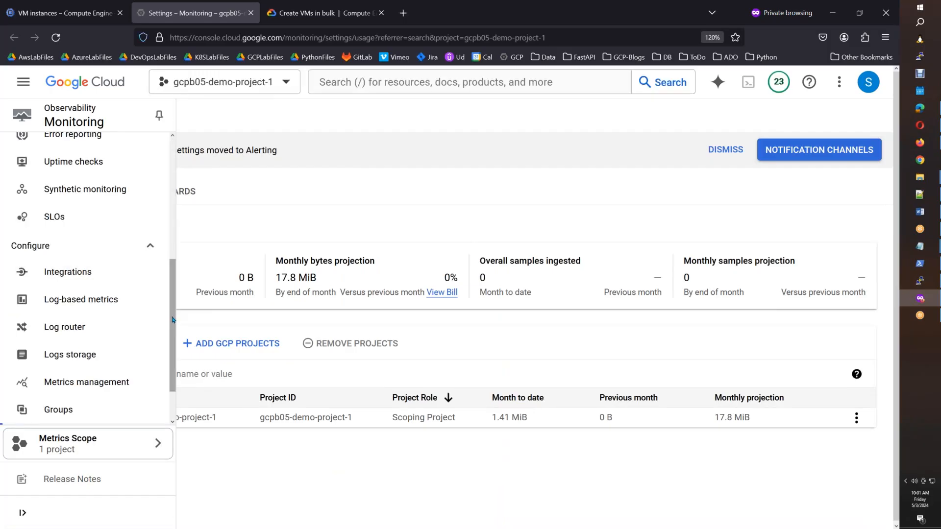
scroll(172, 321, down, 2)
click(88, 366)
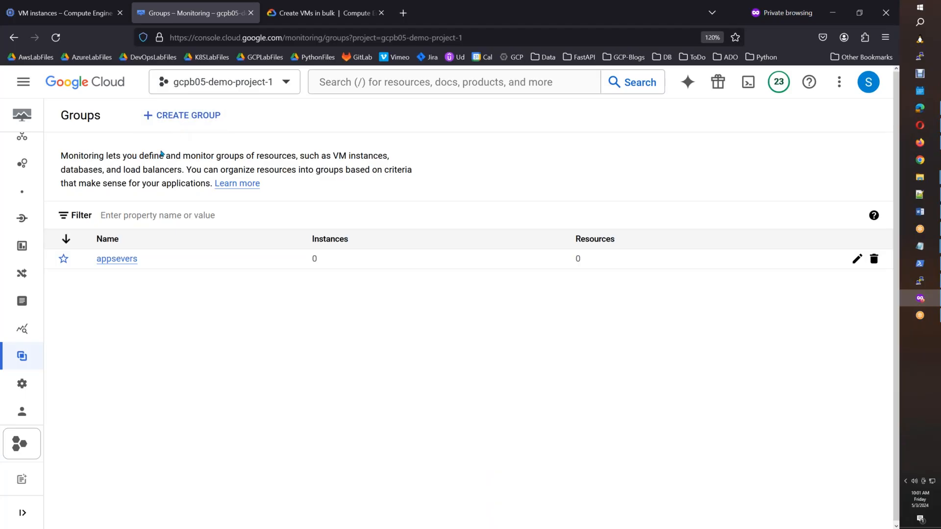
click(169, 116)
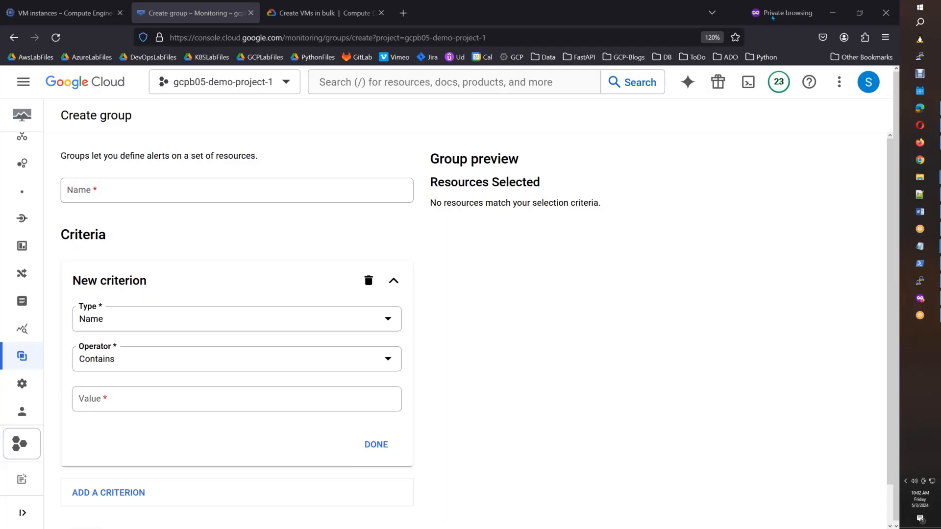
click(188, 186)
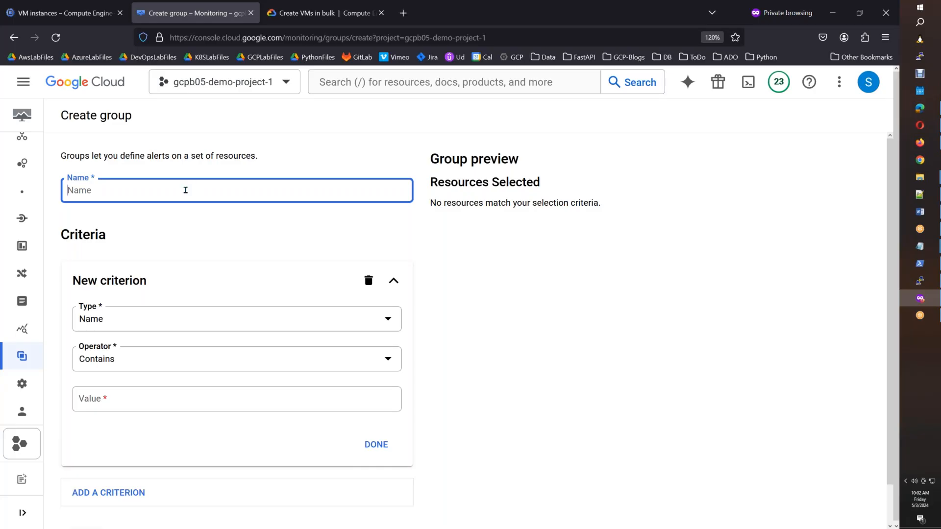
Step: Name the group demo-server-group with a criterion Name starts with testvm, previewing 3 VM instances
text(demo)
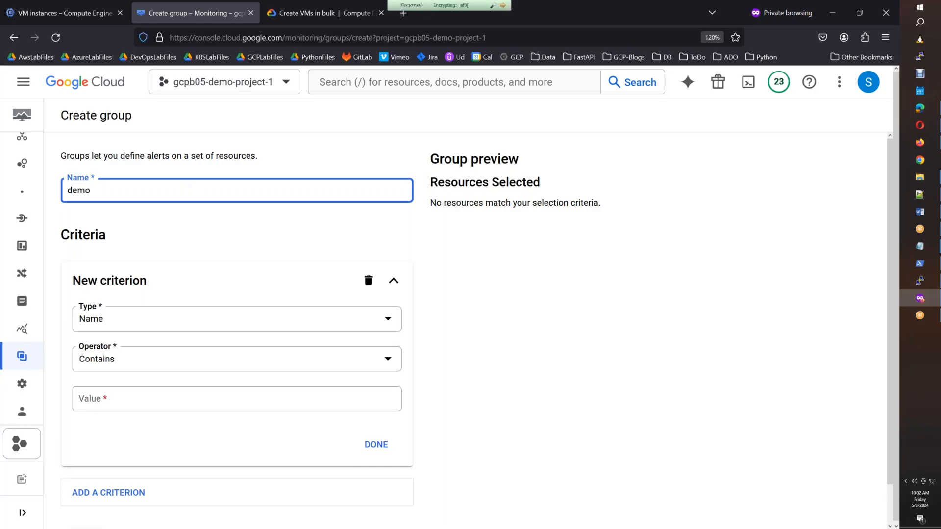
text(-server-group)
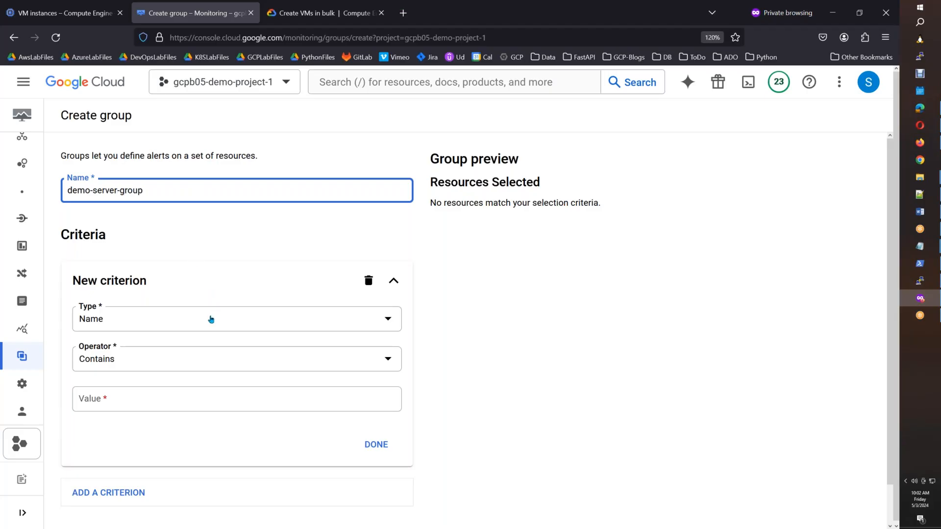
click(211, 319)
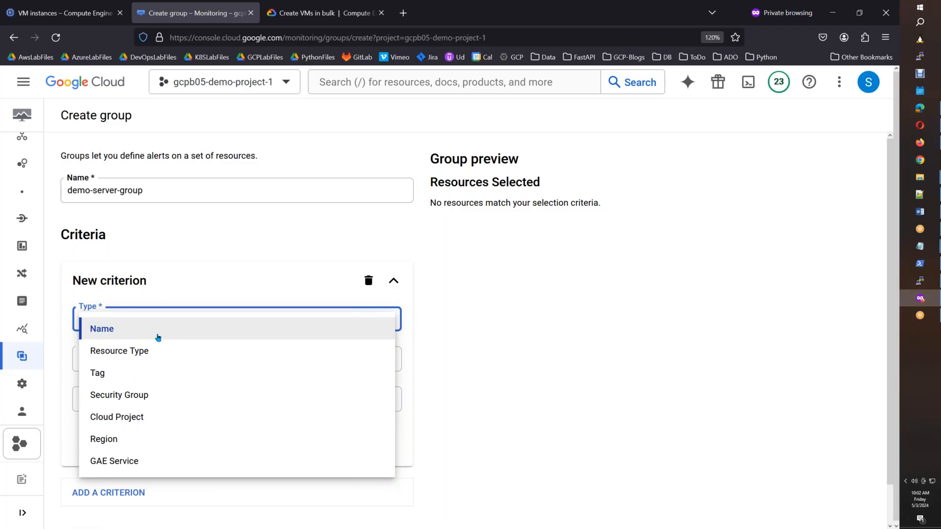
click(155, 335)
click(148, 368)
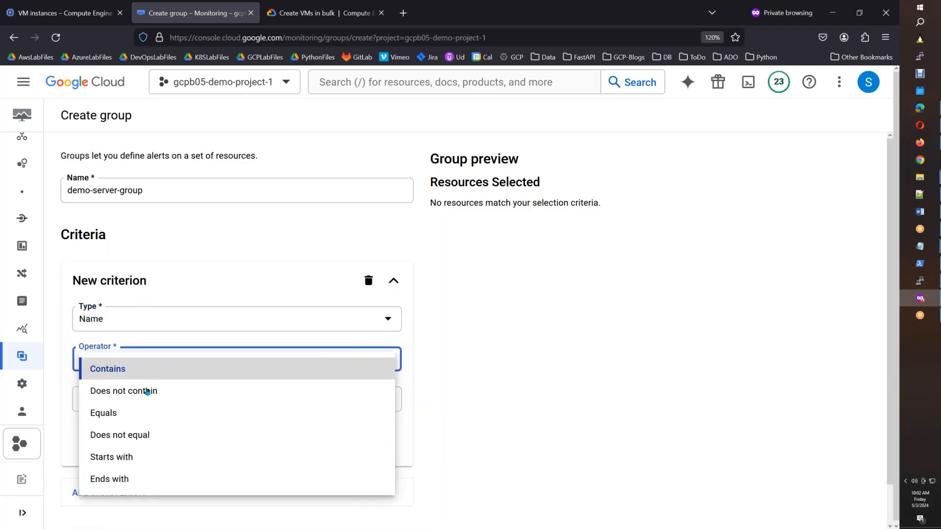
click(111, 458)
key(ctrl+Page_Up)
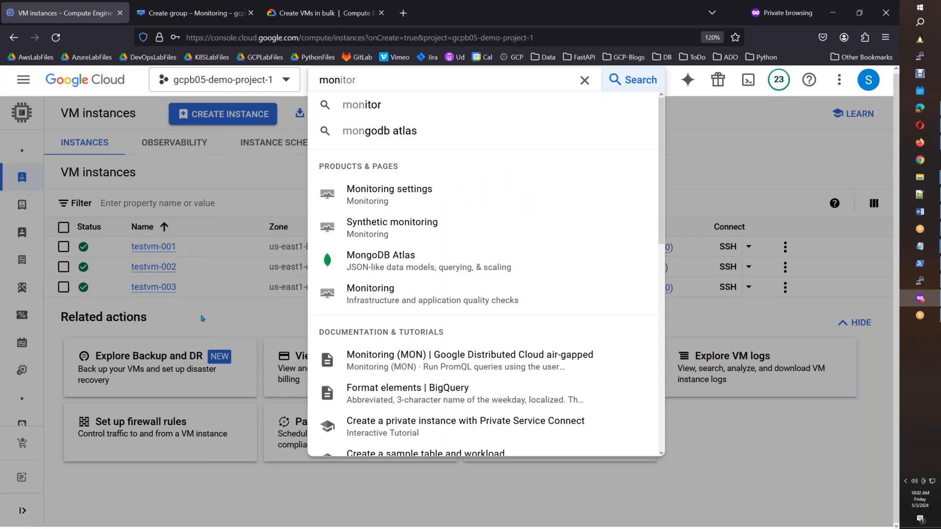
click(162, 13)
click(114, 403)
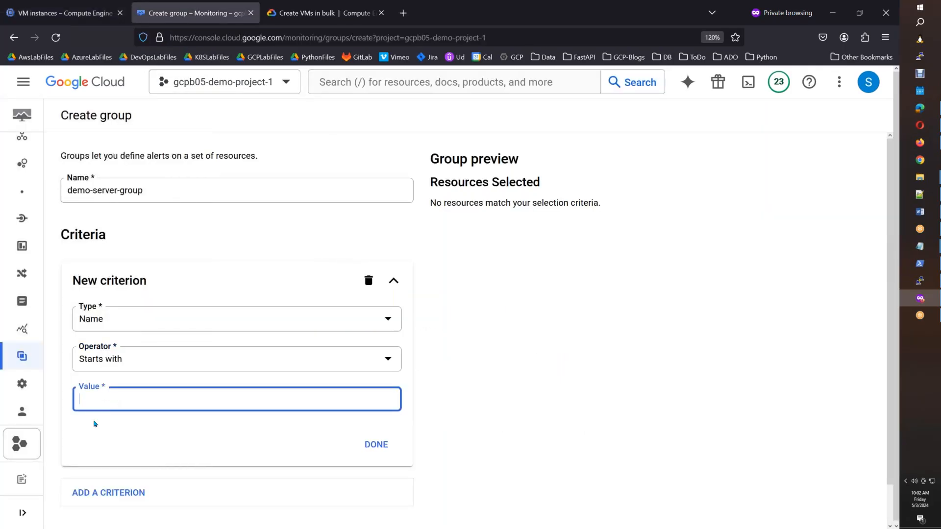
text(testvm)
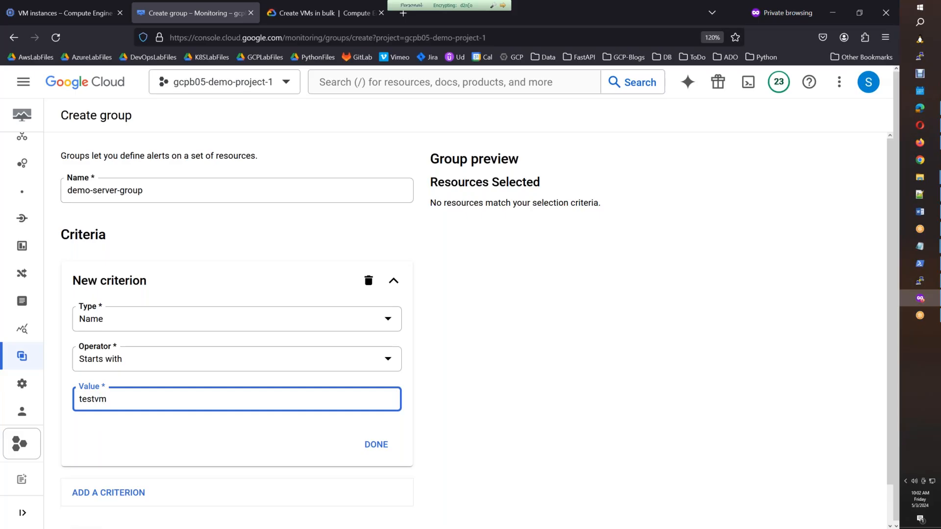
click(376, 445)
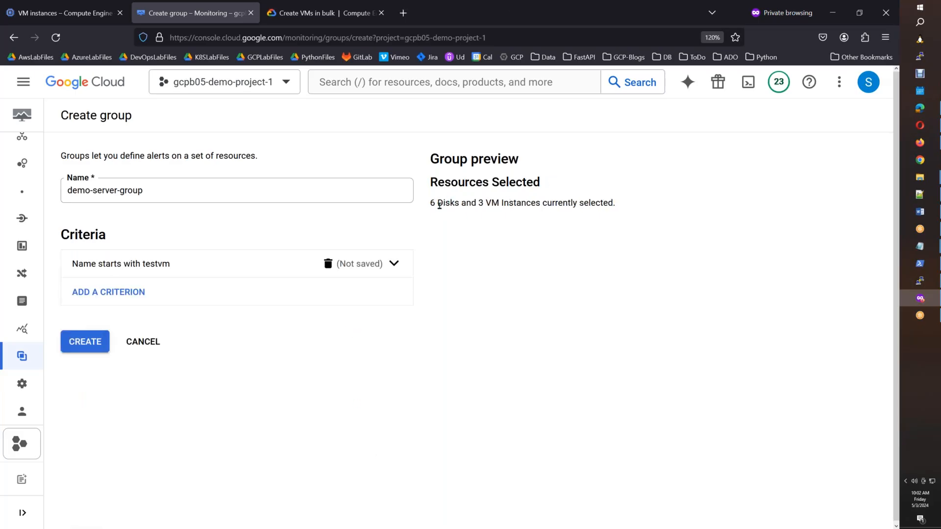
drag(435, 203, 600, 203)
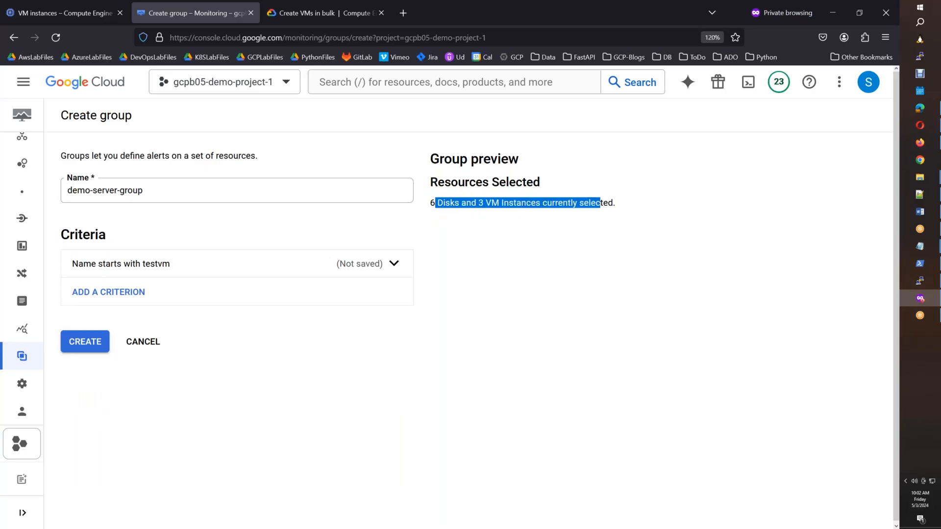
click(394, 263)
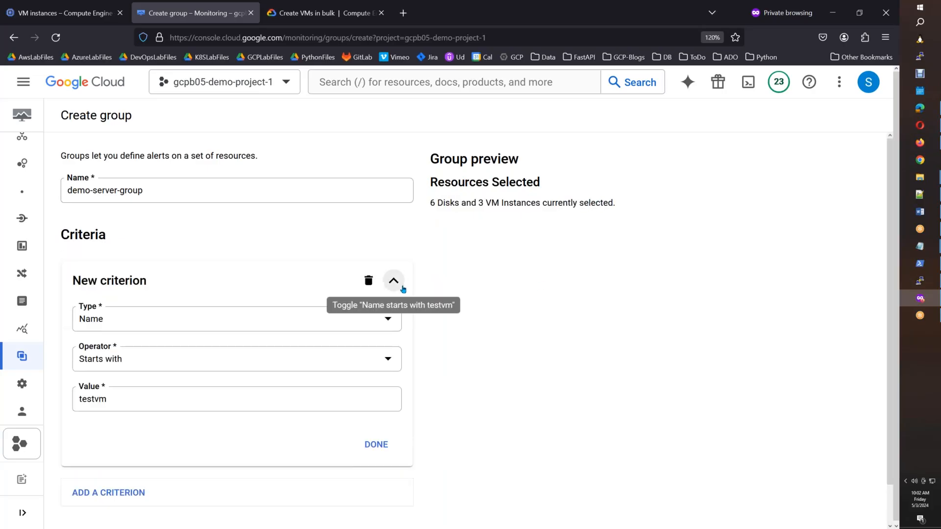
scroll(422, 336, down, 1)
click(136, 453)
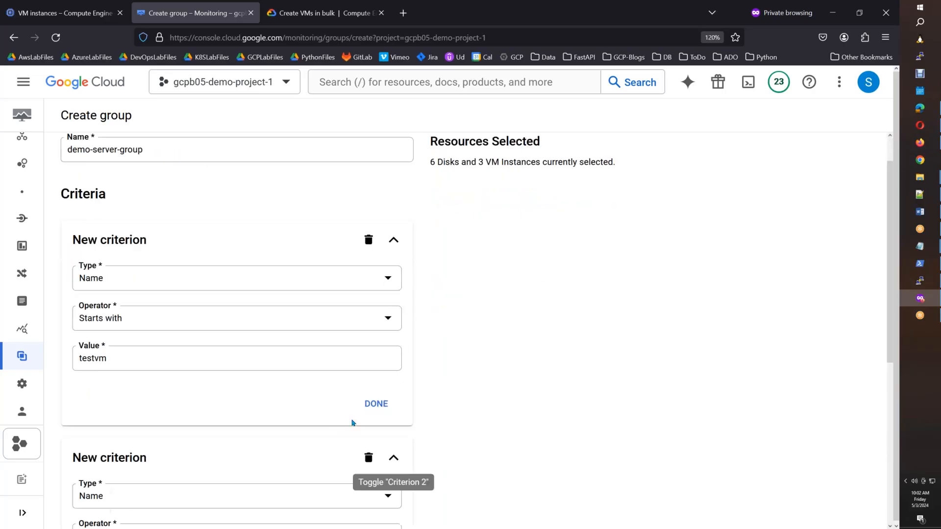
scroll(330, 391, down, 5)
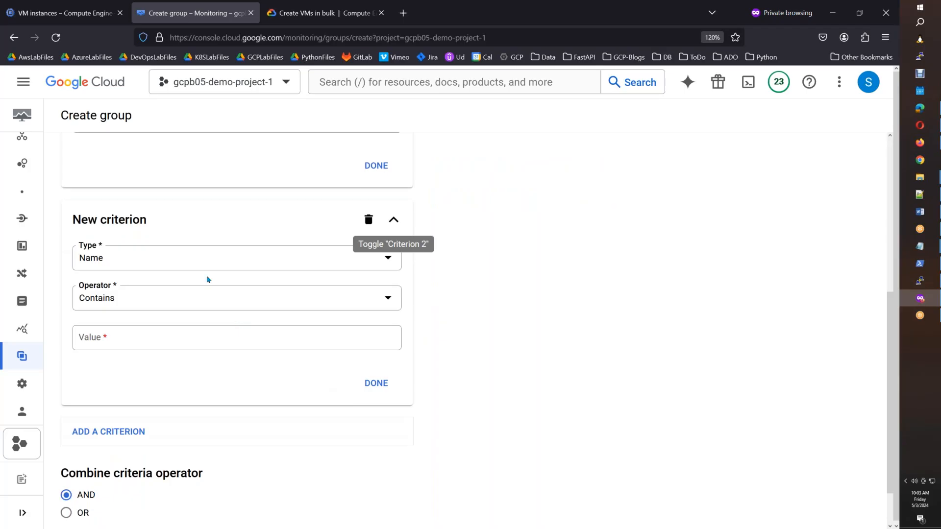
click(195, 301)
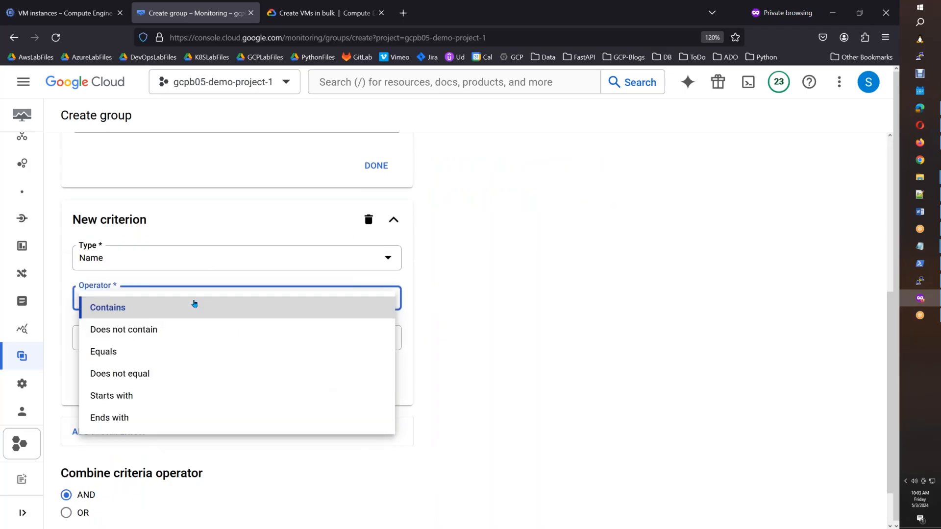
click(581, 344)
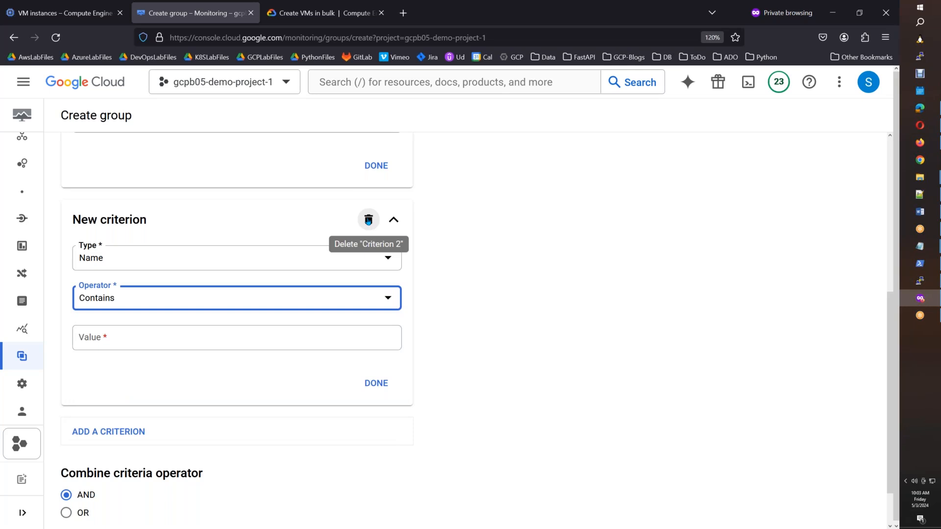
click(368, 221)
scroll(513, 275, down, 5)
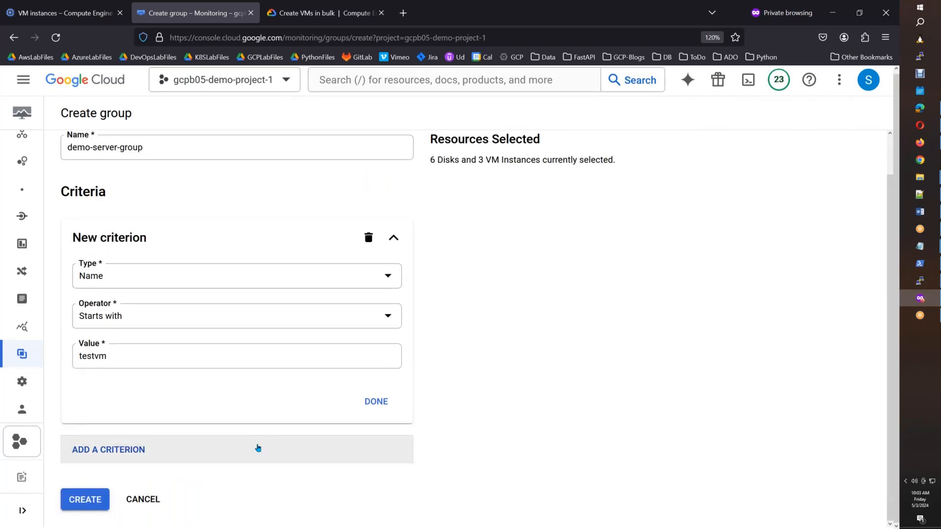
scroll(264, 433, up, 1)
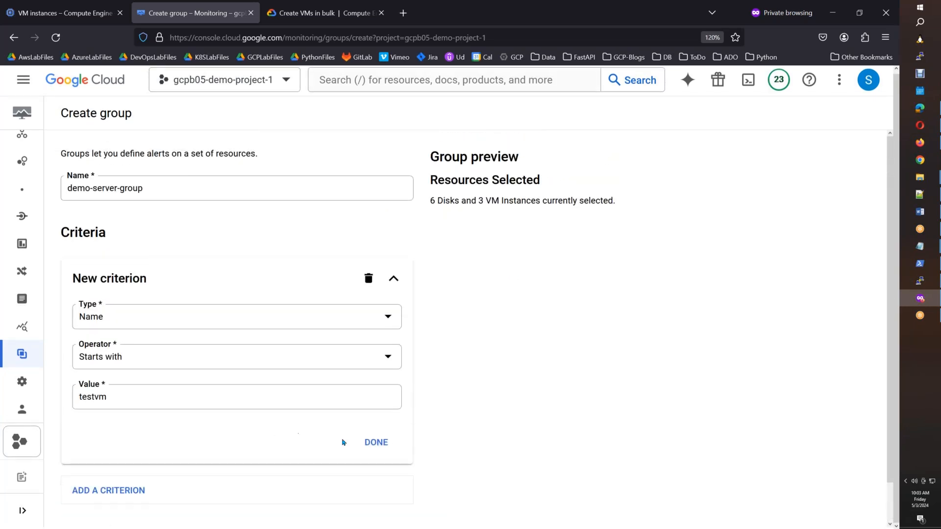
click(372, 444)
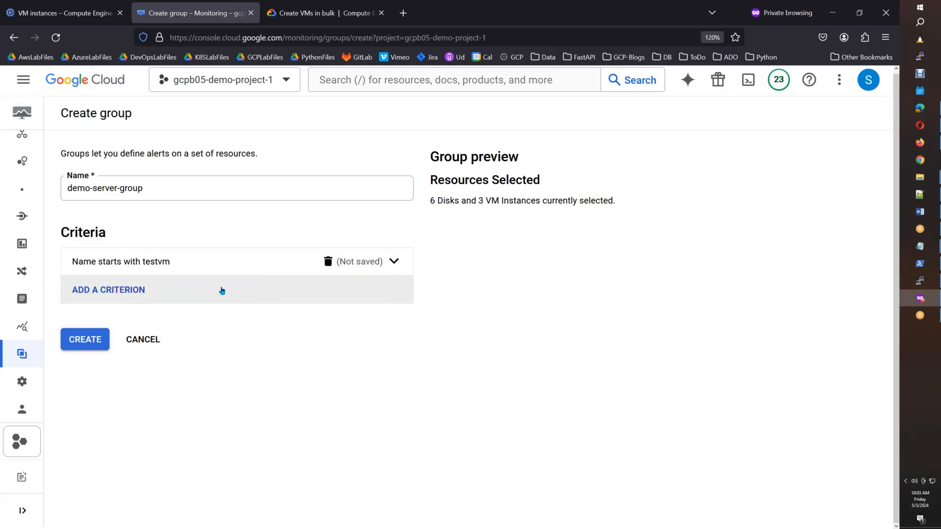
Step: Discard an empty extra criterion and re-save the Name starts with testvm criterion
click(203, 296)
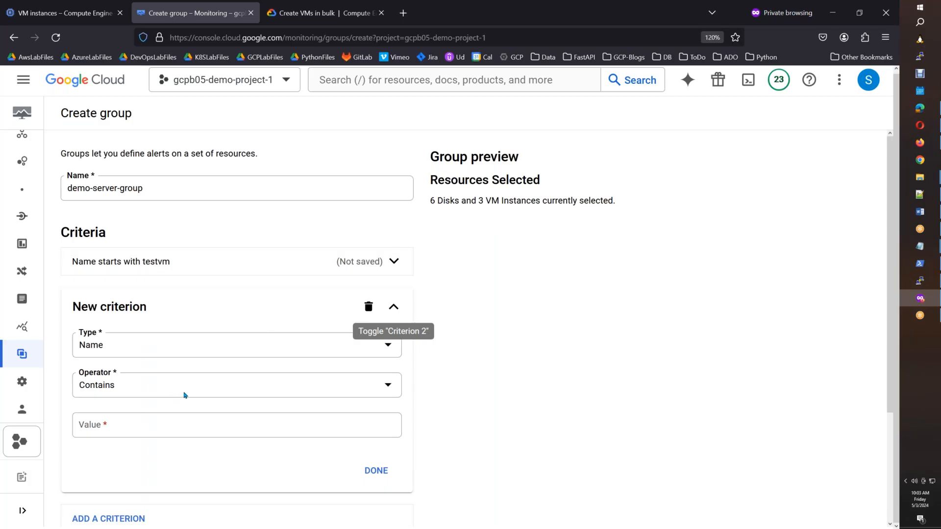
click(195, 357)
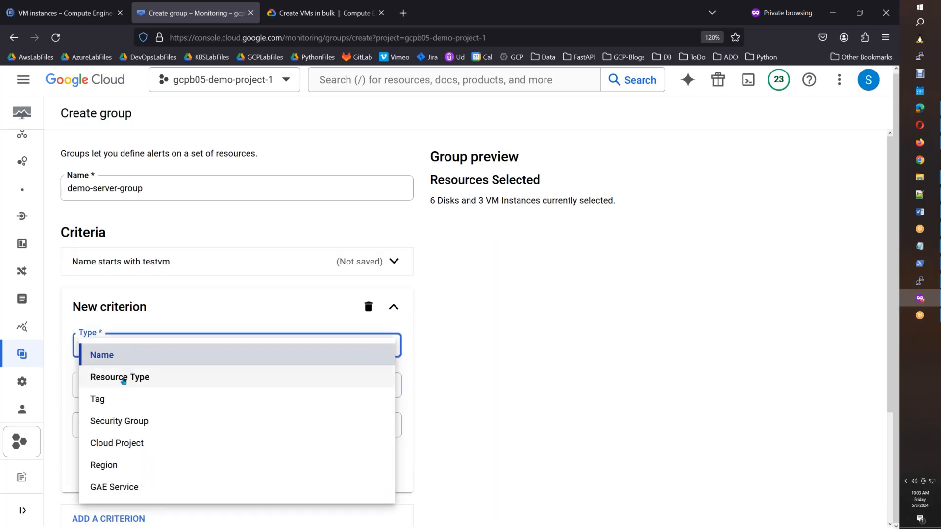
click(554, 368)
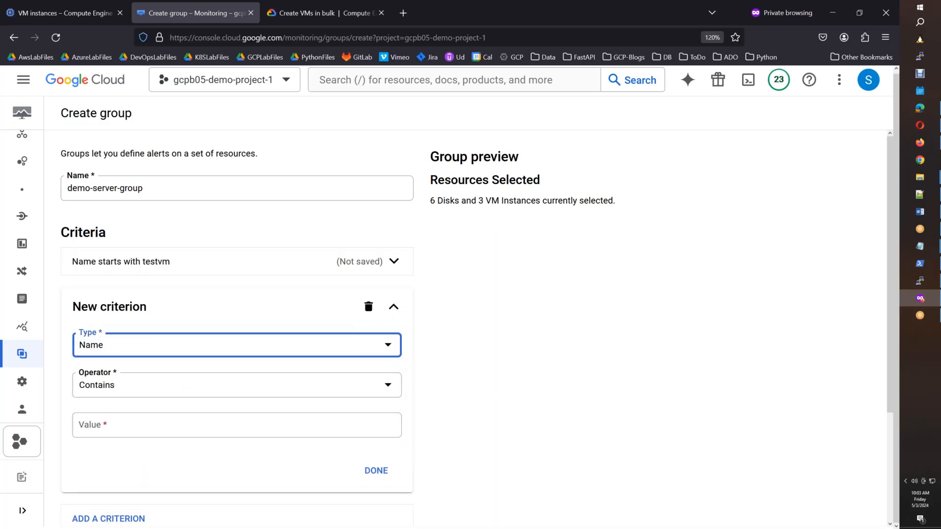
click(377, 472)
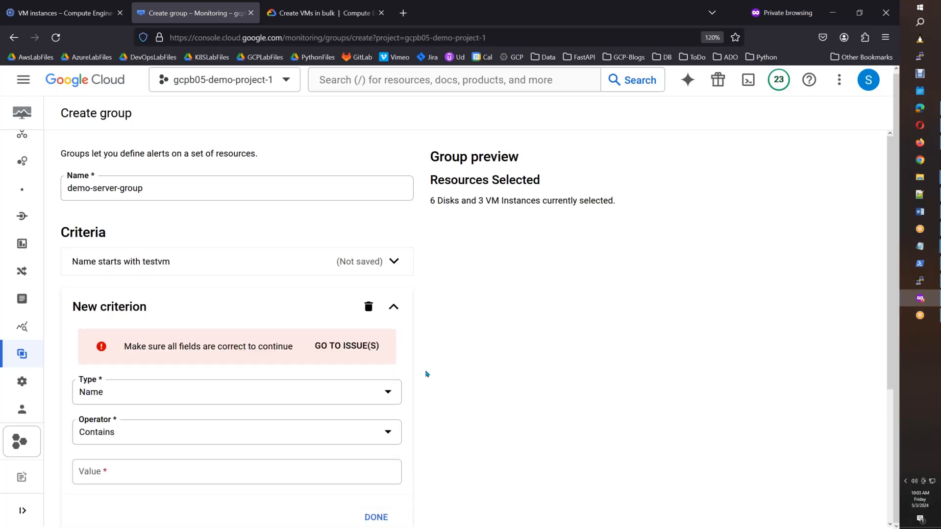
click(370, 305)
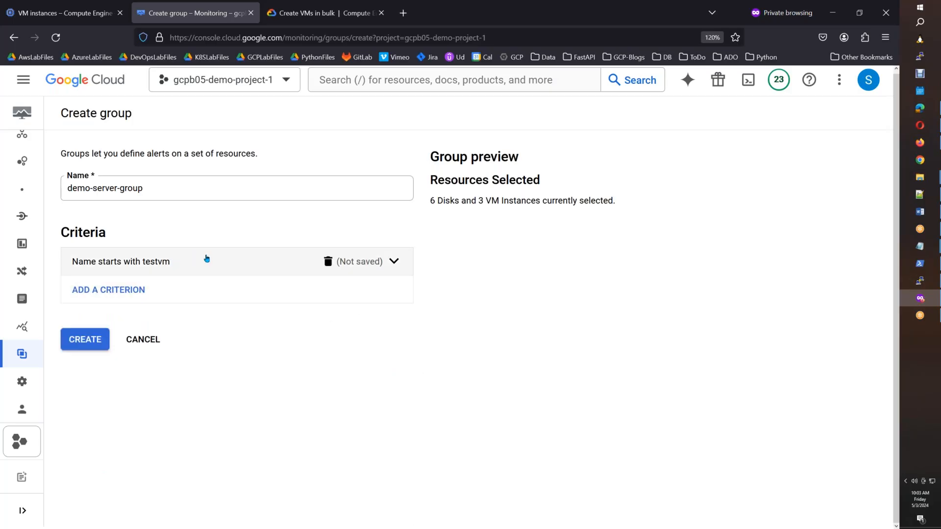
click(394, 261)
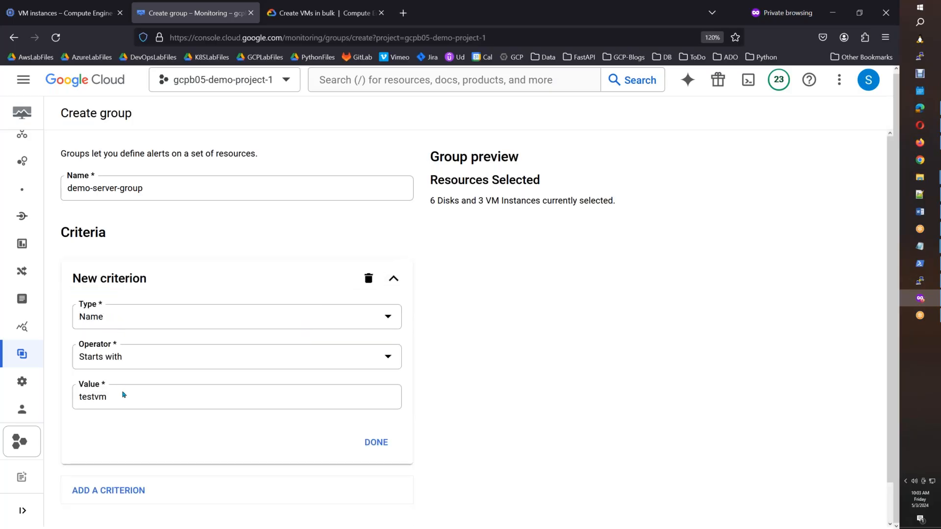
click(378, 442)
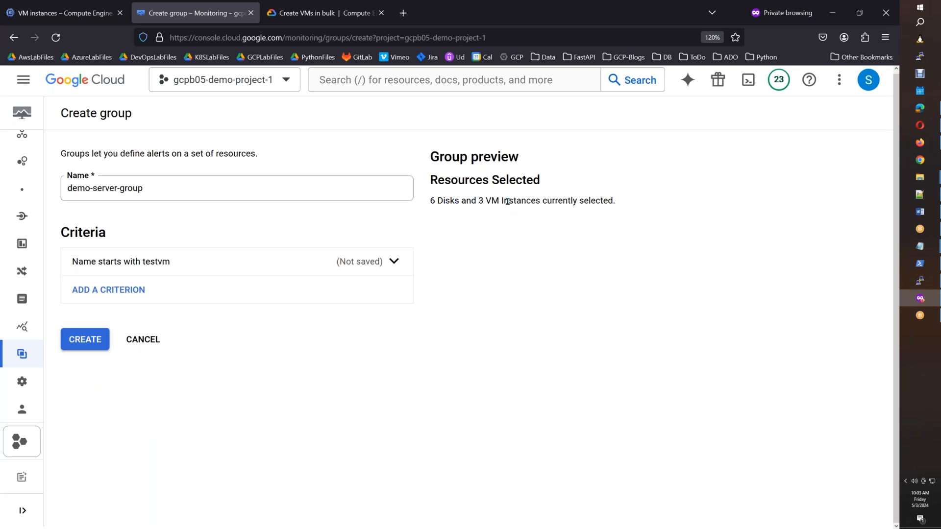
drag(510, 202, 442, 201)
Step: Add a Resource Type = VM Instance criterion, leaving 3 VM Instances selected
click(103, 290)
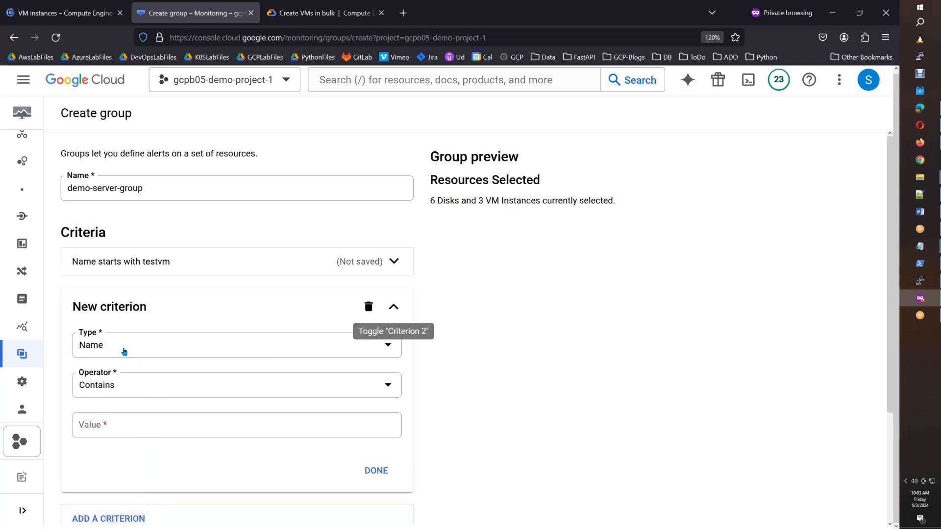
click(134, 355)
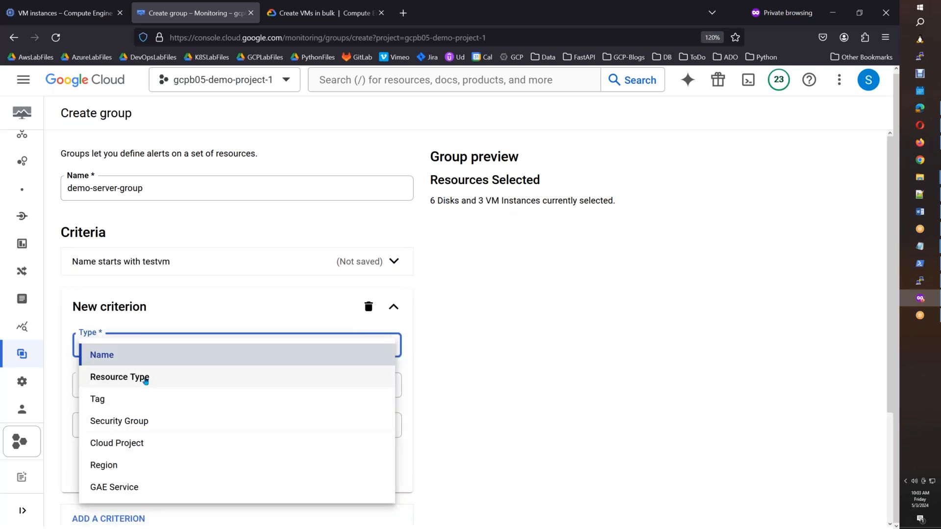
click(146, 381)
click(147, 395)
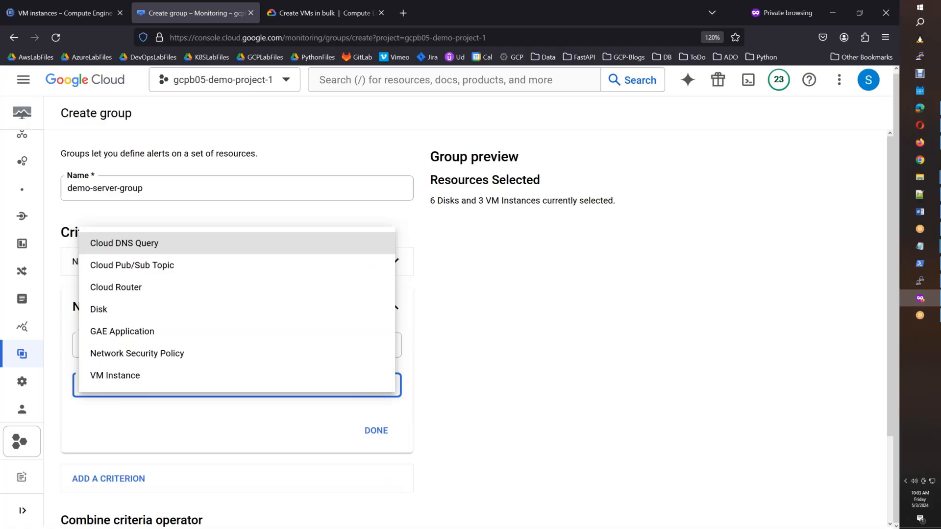
click(221, 378)
click(381, 432)
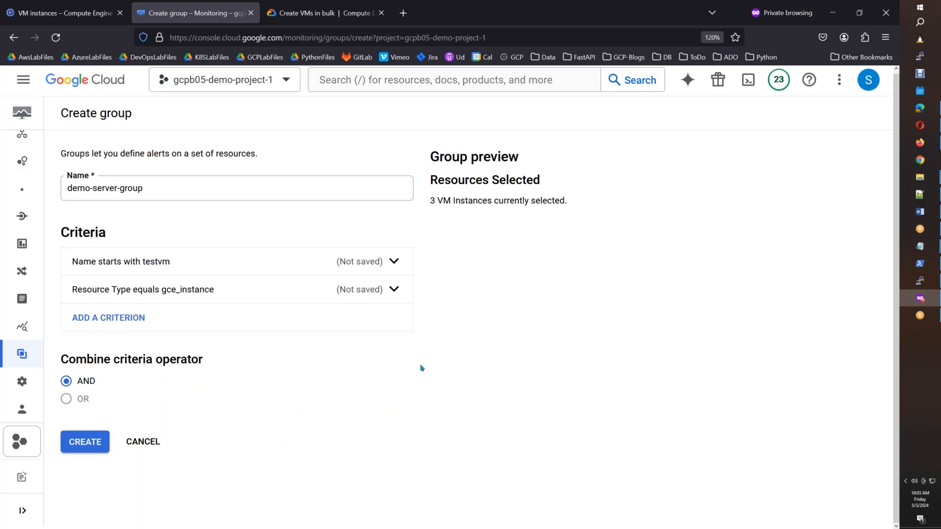
drag(430, 205, 571, 206)
click(568, 322)
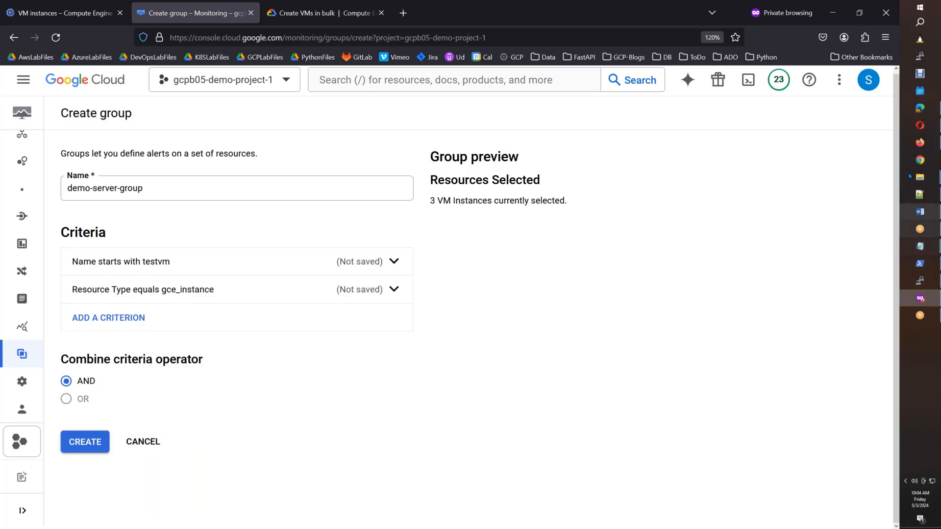
Step: Open the GCPLabFiles Google Drive folder in a new tab of the regular browser window
click(920, 143)
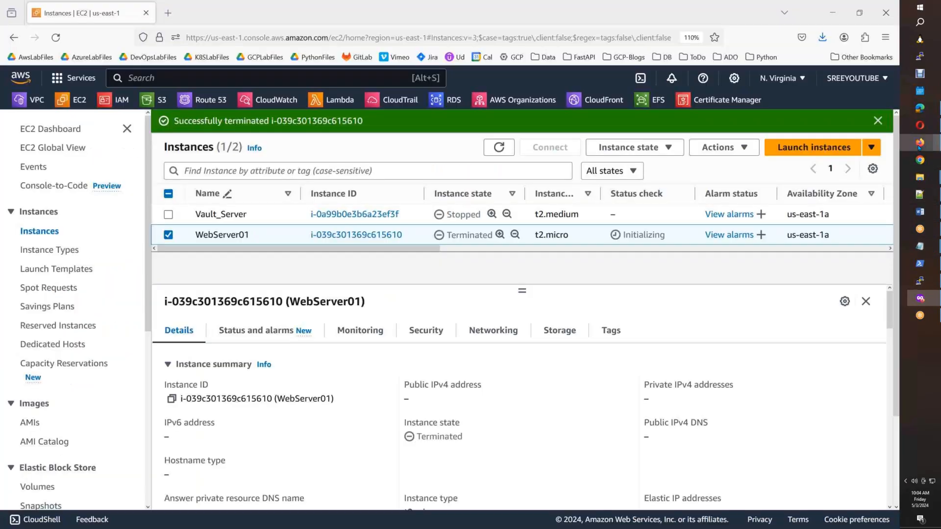
click(167, 13)
click(259, 58)
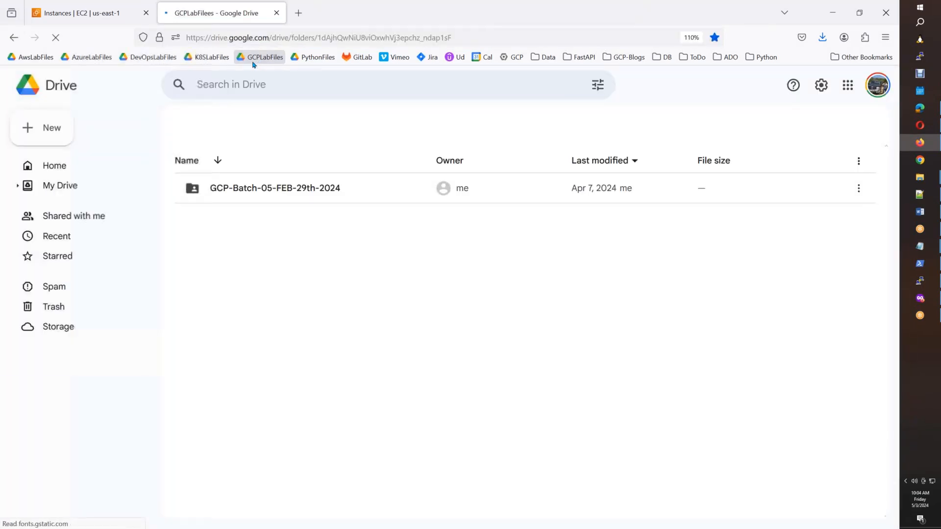
Step: Open the GCP-Batch-05-FEB-29th-2024 folder, then its Monitoring subfolder
double_click(291, 225)
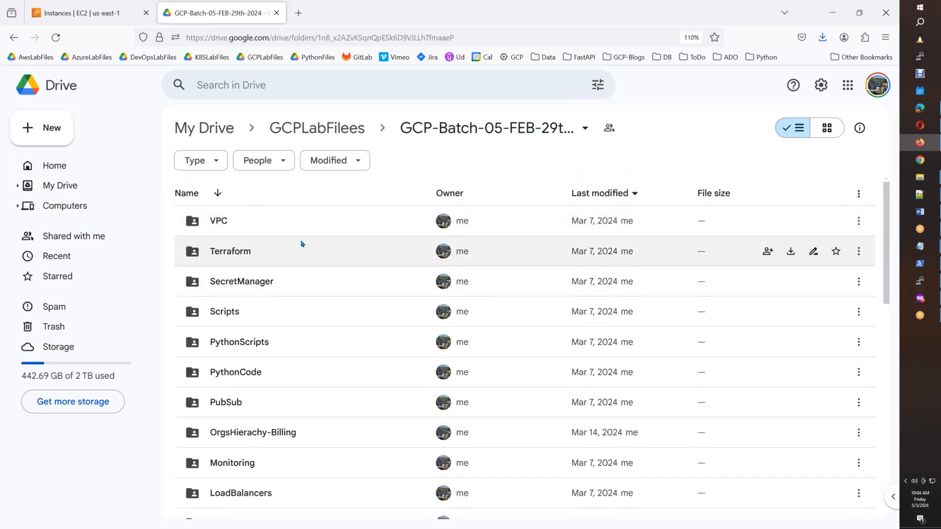
scroll(302, 244, down, 7)
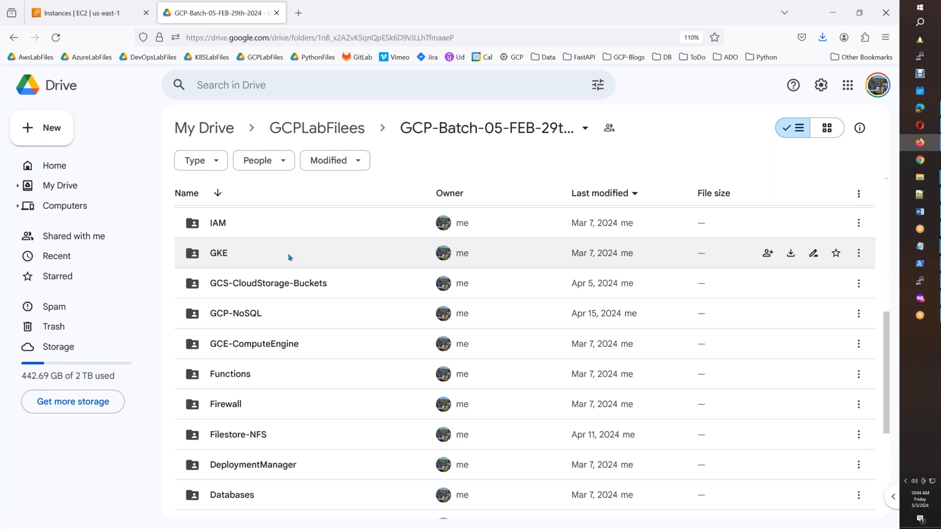
scroll(308, 316, down, 4)
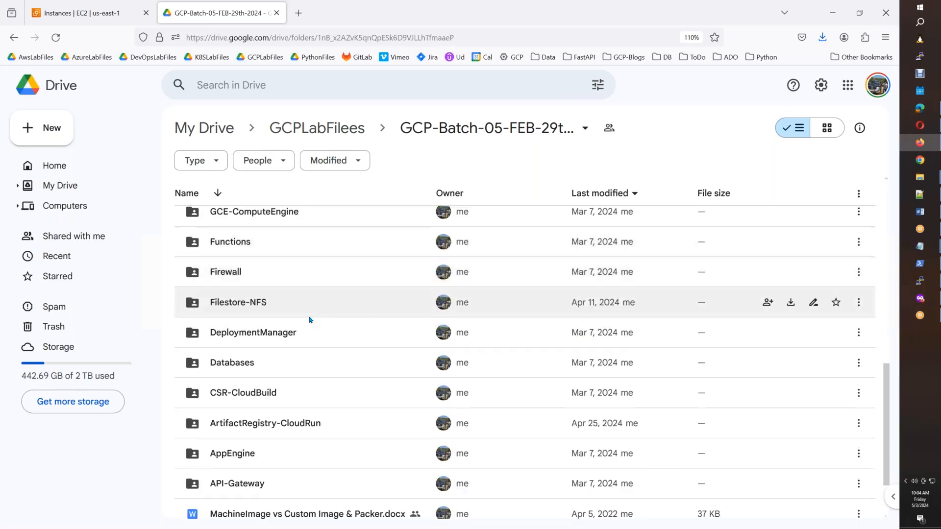
scroll(309, 322, up, 10)
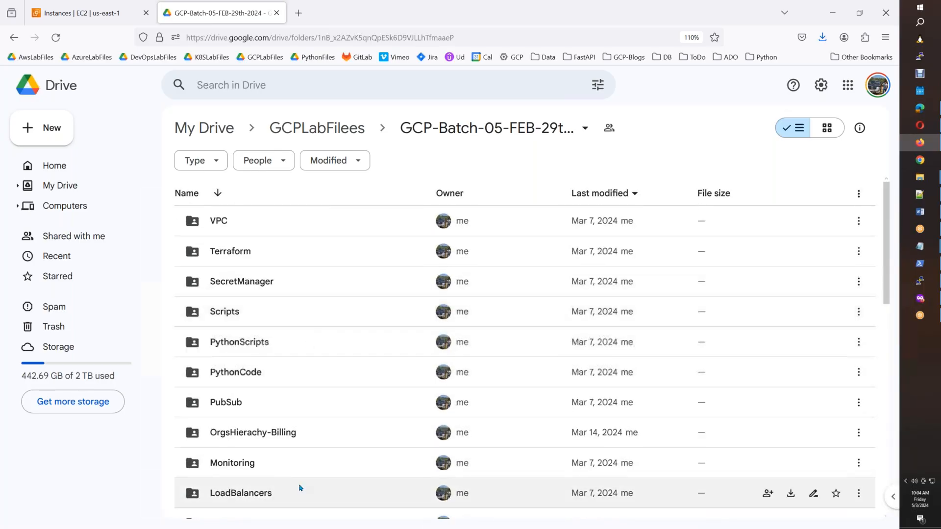
click(304, 471)
double_click(304, 471)
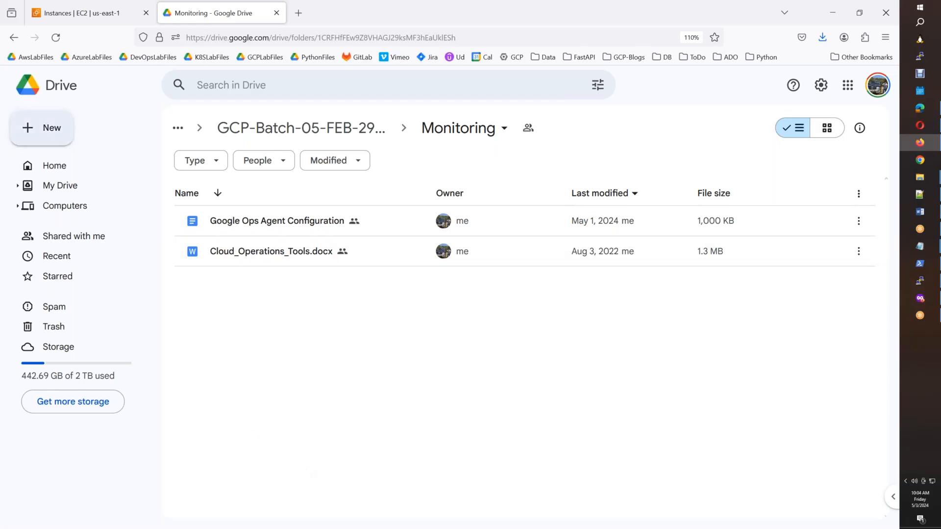
Step: Create a new Google Doc in the shared Monitoring folder
click(49, 128)
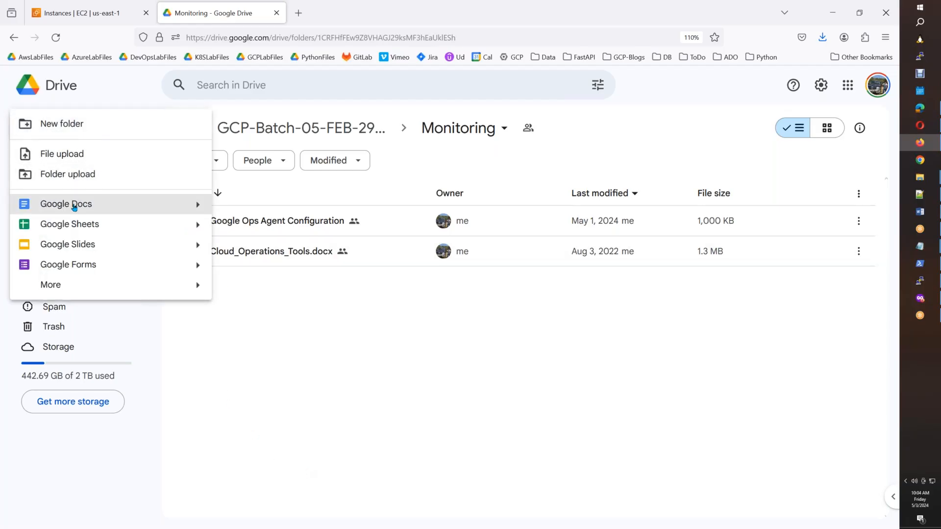
click(73, 204)
click(552, 333)
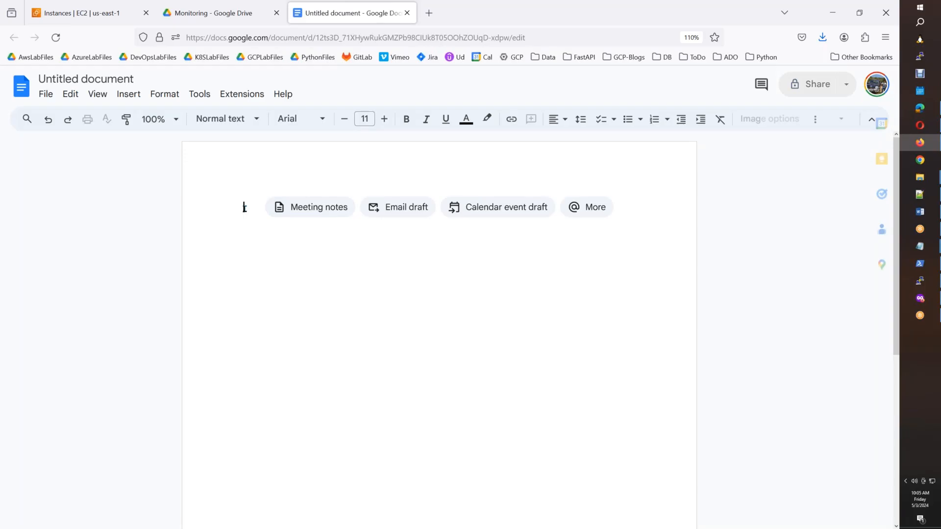
Step: Add blank lines at the top of the new doc and return to the Create group page
key(Return)
key(Return)
key(Return)
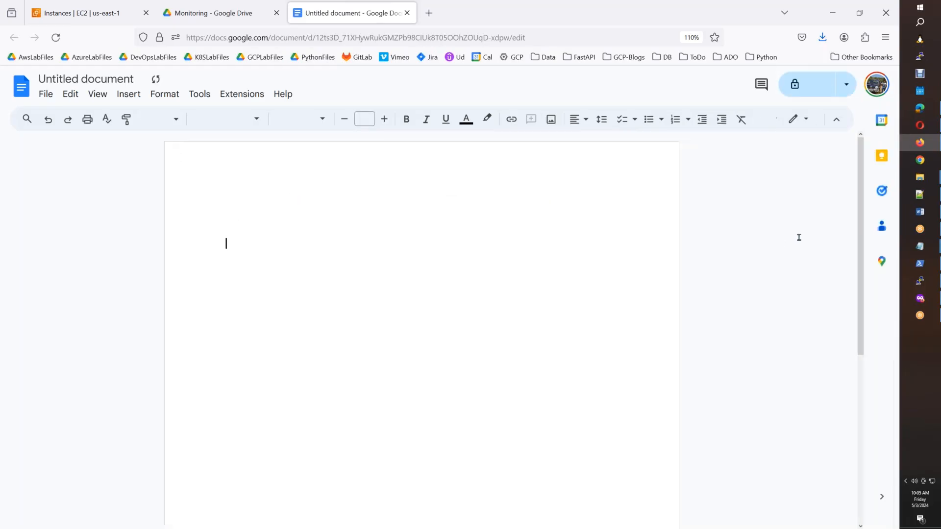
click(920, 298)
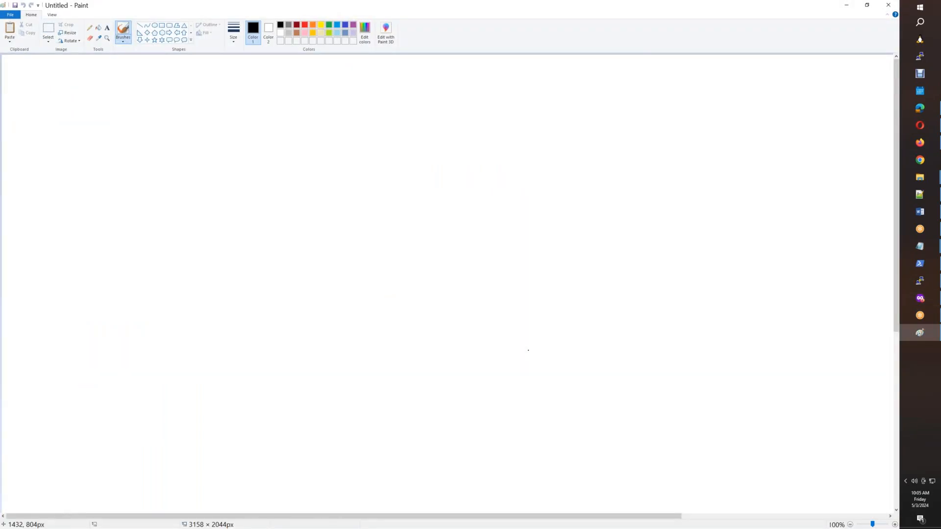
Step: Paste the Create group screenshot into Paint and draw a red box around Resources Selected
key(ctrl+v)
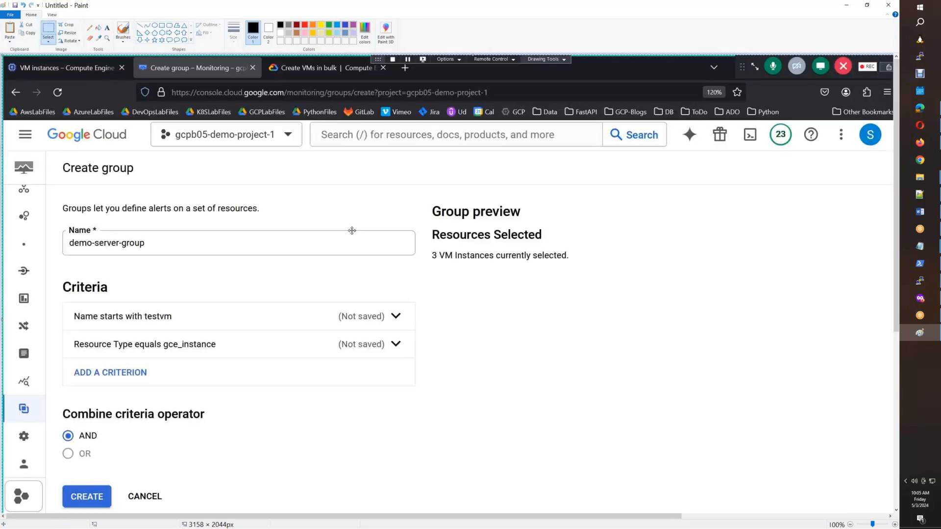
mouse_move(3, 148)
mouse_down()
mouse_move(309, 490)
mouse_move(472, 524)
mouse_up()
click(719, 391)
click(163, 26)
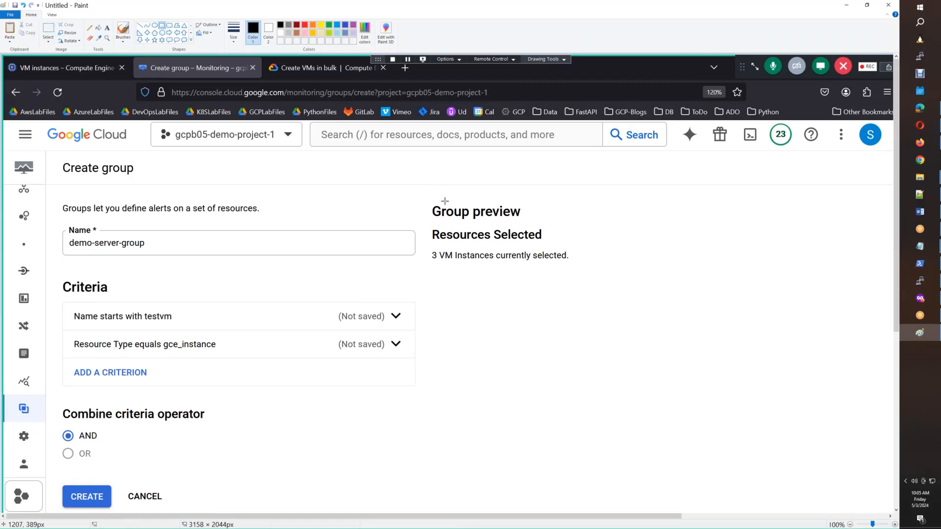
mouse_move(422, 222)
mouse_down()
mouse_move(475, 269)
mouse_move(584, 273)
mouse_move(577, 268)
mouse_up()
click(304, 25)
click(48, 28)
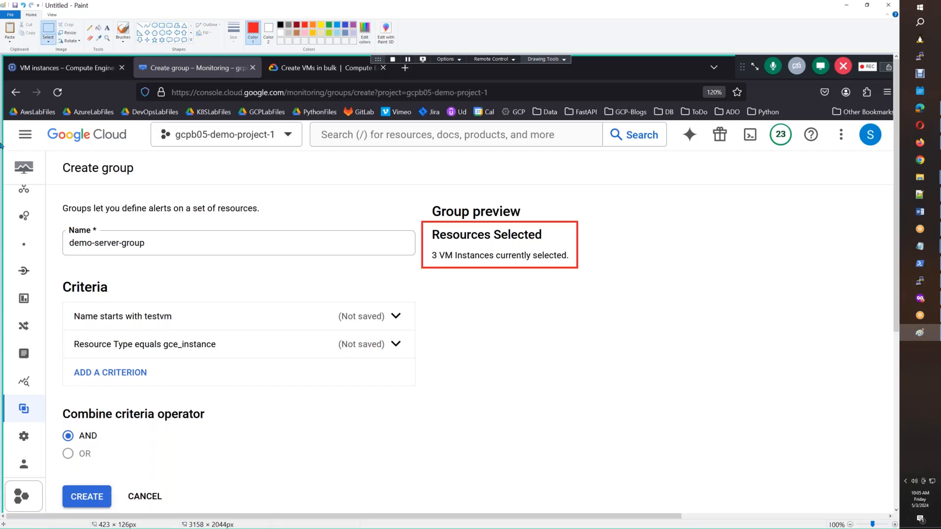
Step: Select the annotated part of the screenshot and paste it into the Google Doc
mouse_move(1, 119)
mouse_down()
mouse_move(345, 485)
mouse_move(613, 518)
mouse_move(587, 518)
mouse_up()
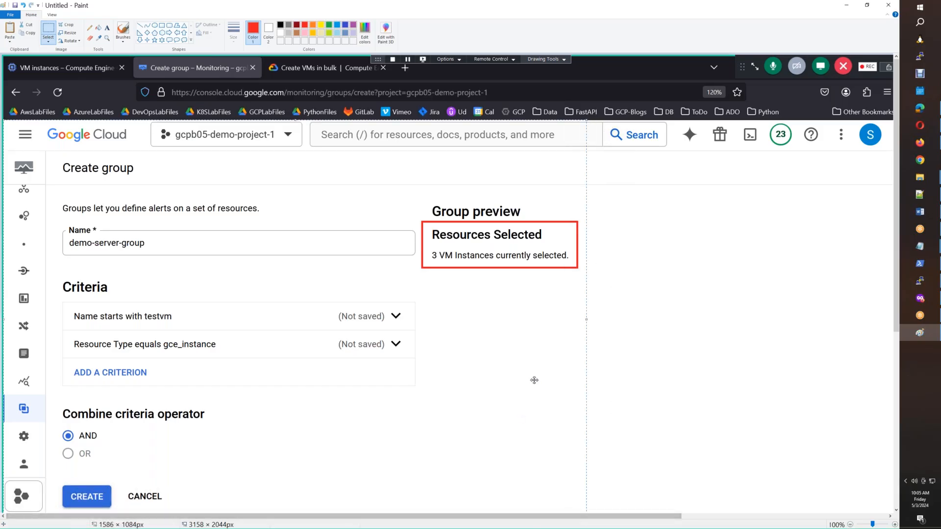
click(920, 143)
key(ctrl+v)
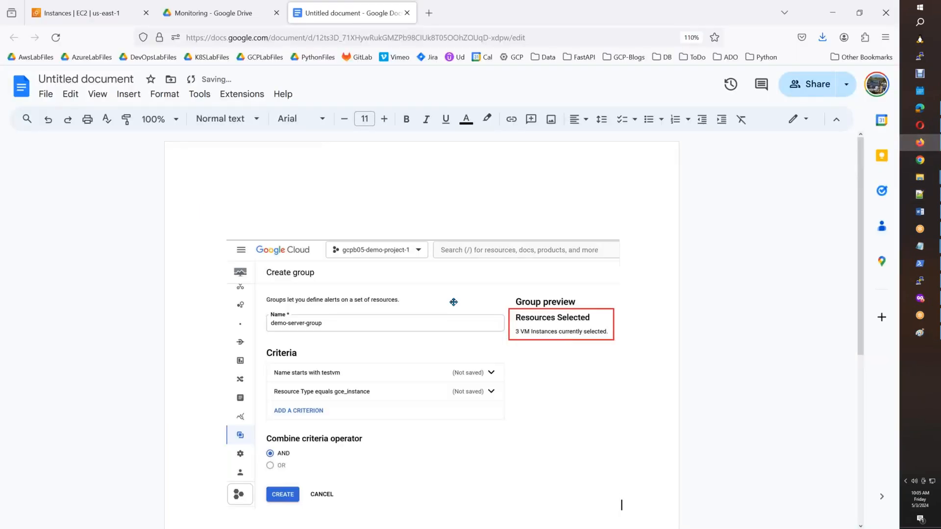
Step: Give the doc's Create group screenshot a 1pt border, then return to Google Cloud
click(454, 302)
click(460, 119)
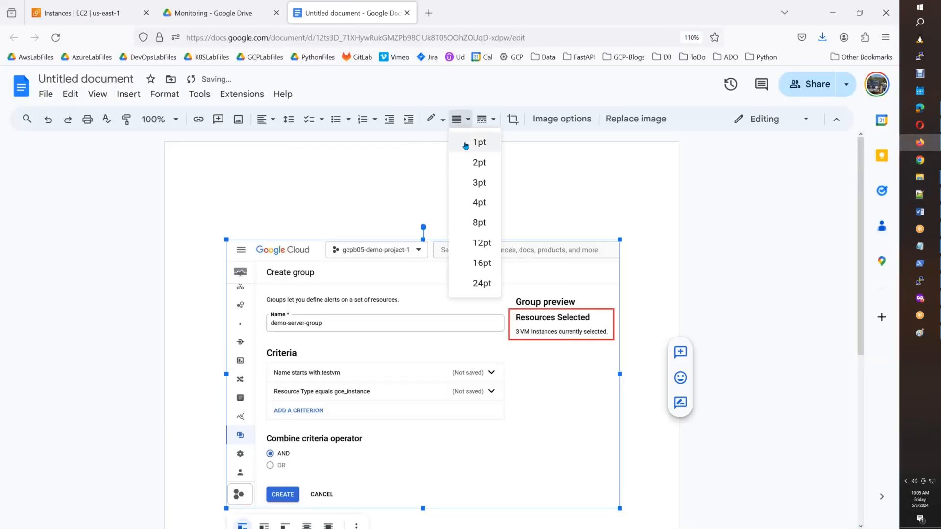
click(478, 142)
click(640, 455)
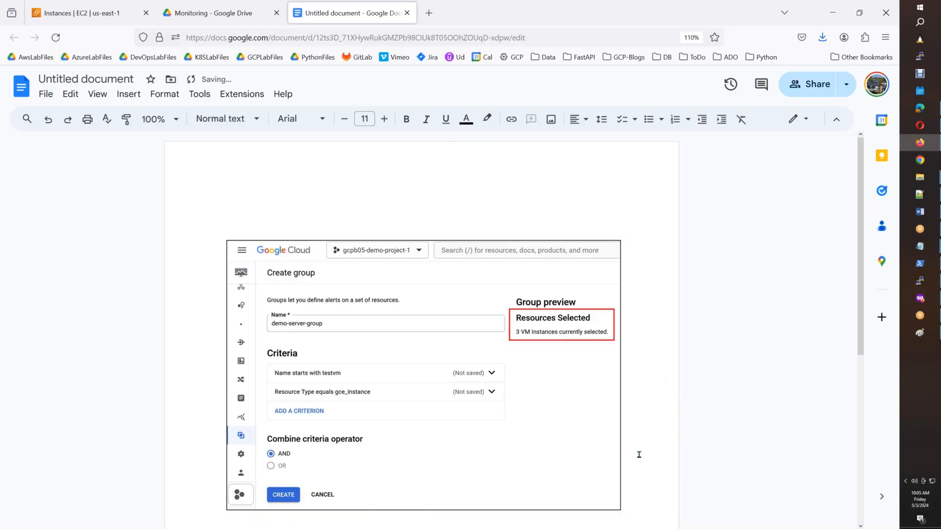
scroll(639, 455, down, 1)
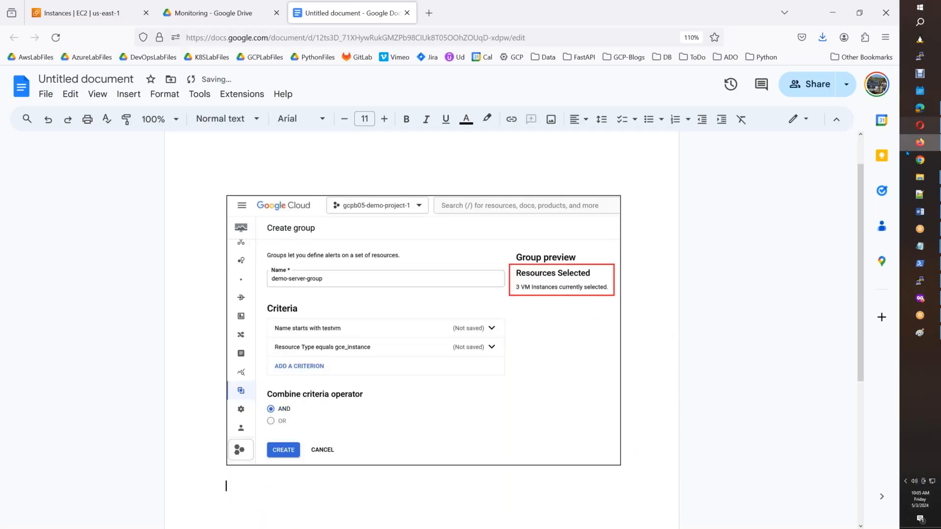
click(923, 299)
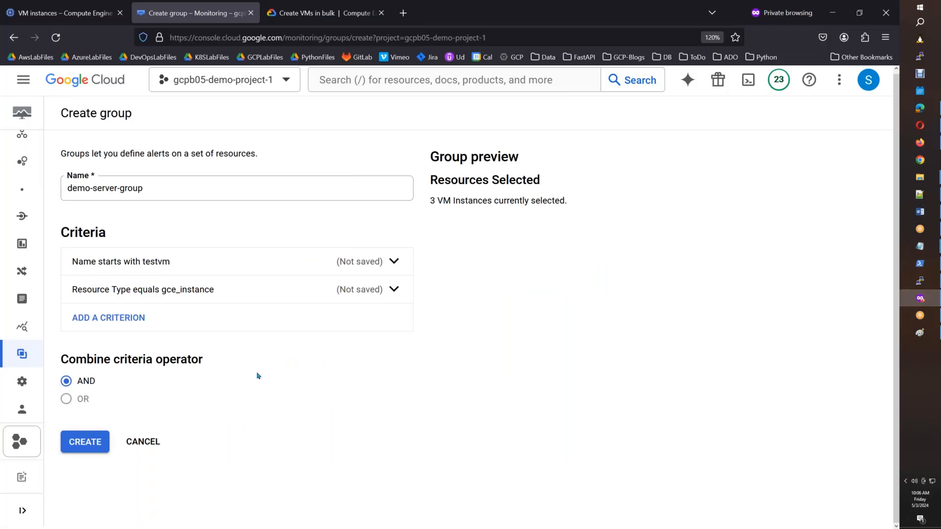
Step: Create demo-server-group and open its details page from the Groups list
click(95, 442)
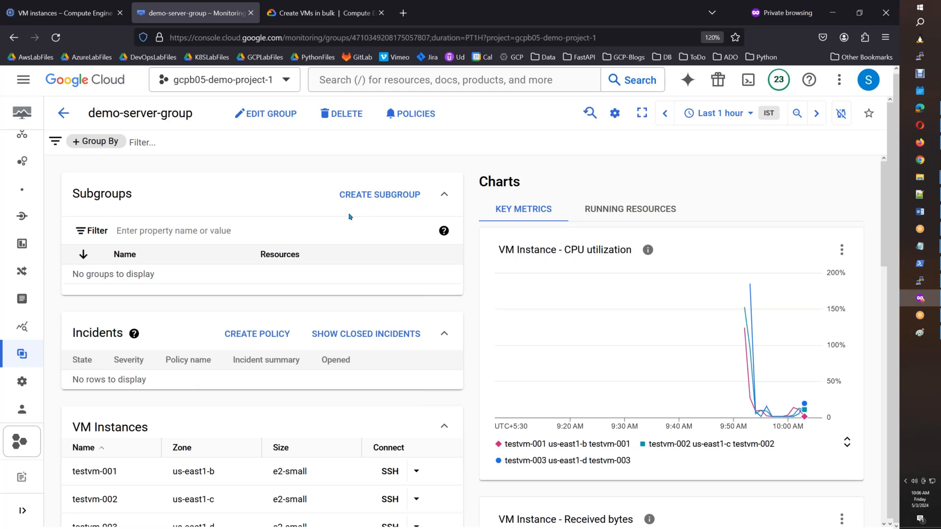
mouse_move(15, 375)
click(70, 359)
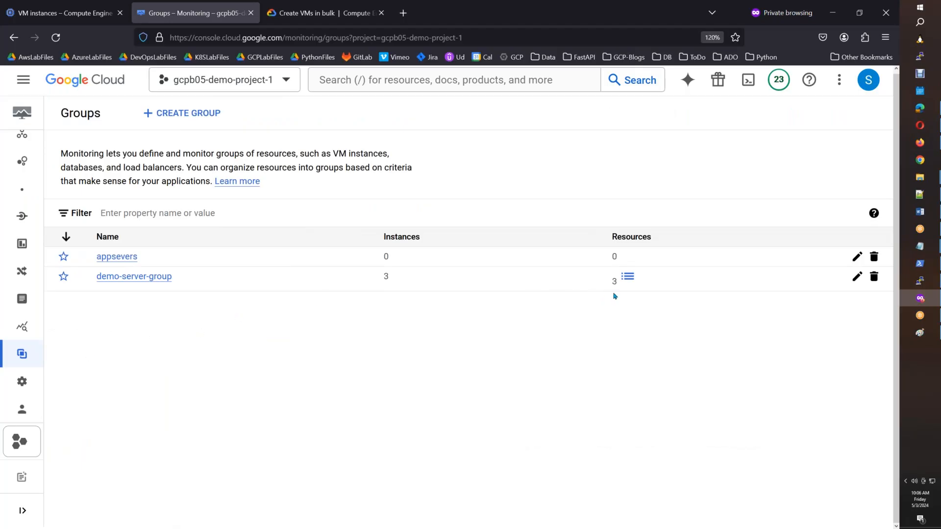
click(157, 113)
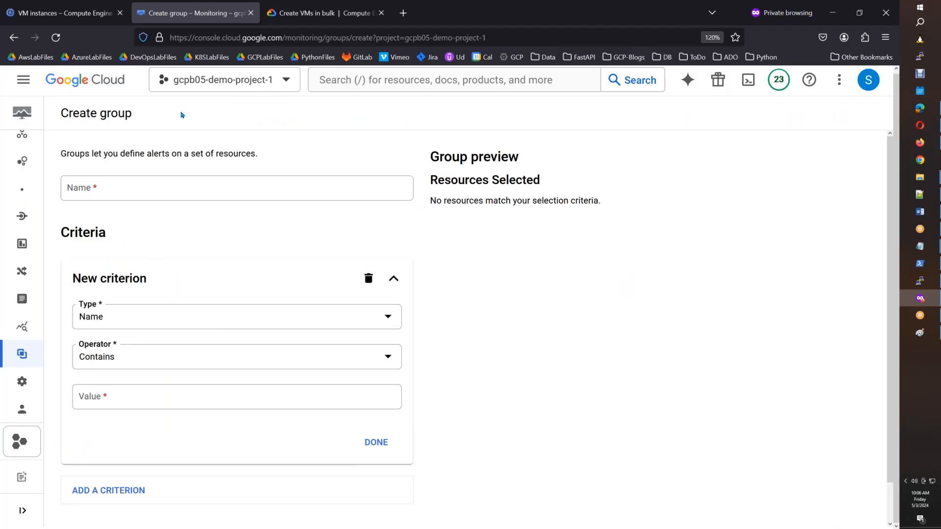
scroll(172, 216, down, 2)
click(147, 505)
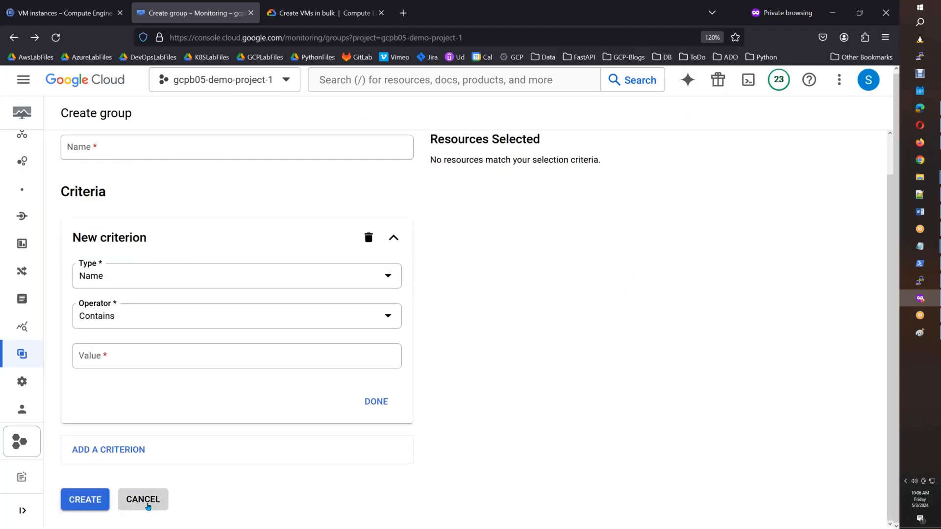
click(139, 278)
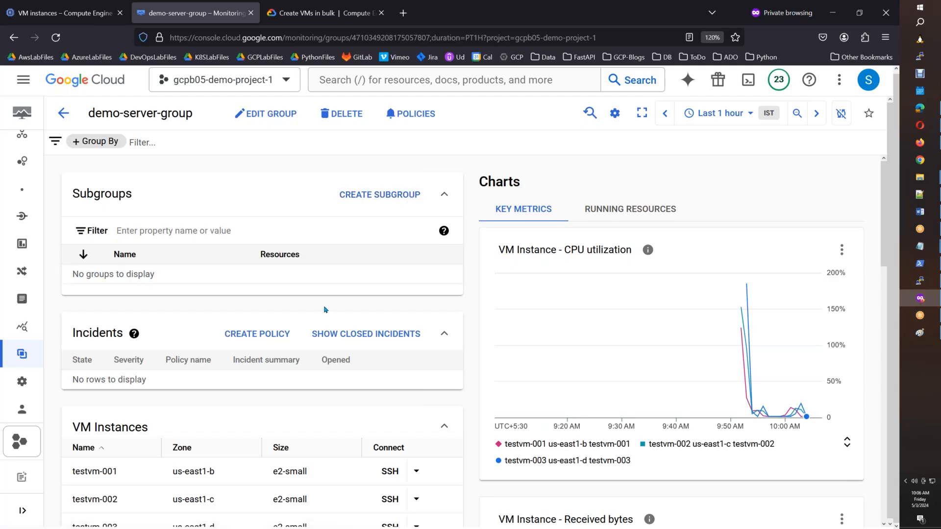
Step: Paste the group page screenshot into Paint
click(920, 332)
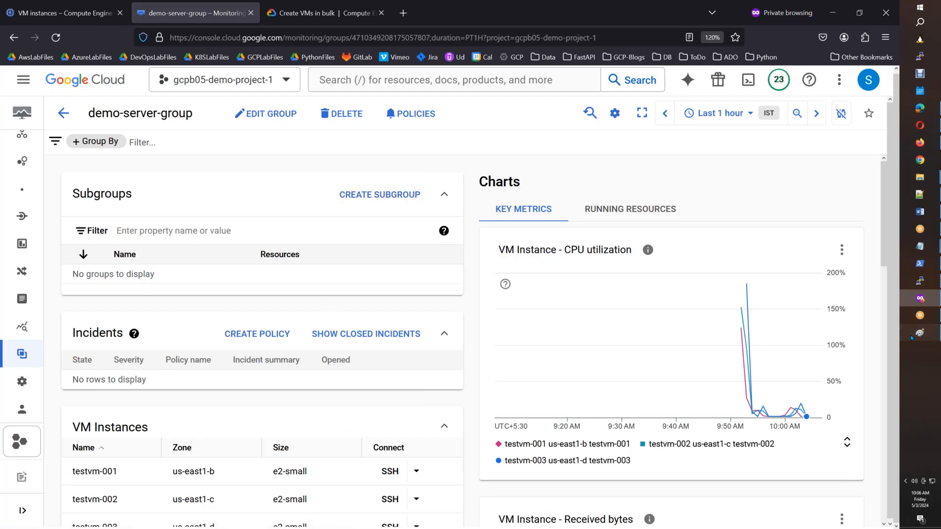
key(ctrl+v)
click(49, 31)
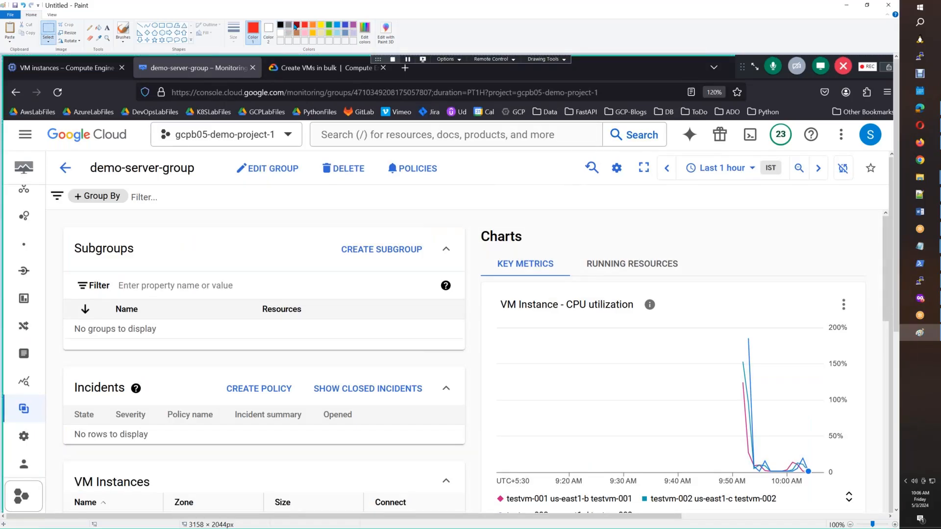
Step: Draw a red box around the Subgroups header, then select the header and Subgroups card area
click(161, 25)
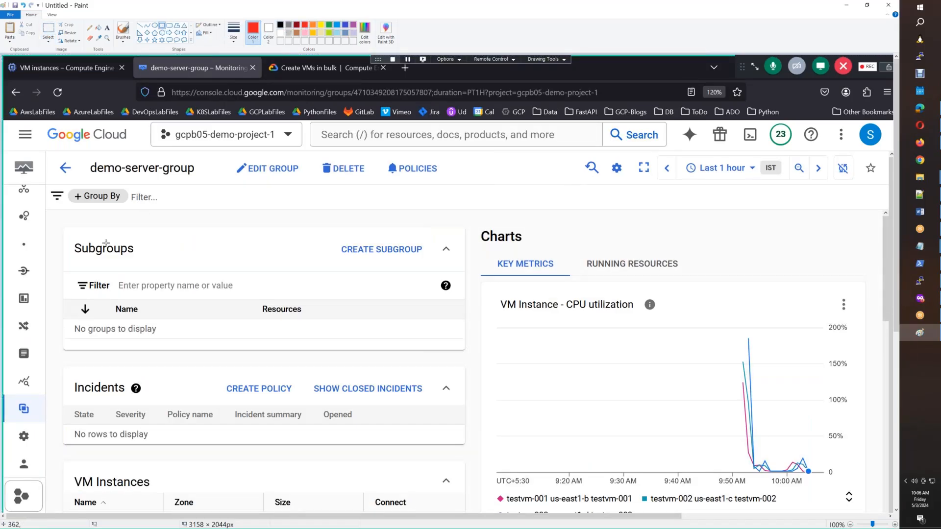
mouse_move(69, 233)
mouse_down()
mouse_move(304, 265)
mouse_move(460, 268)
mouse_up()
click(48, 29)
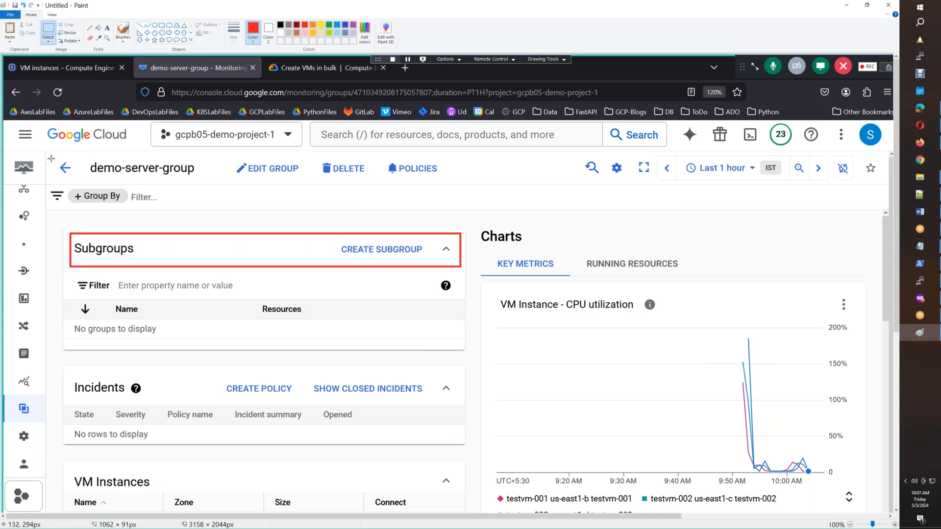
mouse_move(56, 153)
mouse_down()
mouse_move(443, 356)
mouse_move(471, 357)
mouse_up()
Step: Paste the annotated Subgroups screenshot into the Doc with a 1pt border, then add a new line below it
click(920, 142)
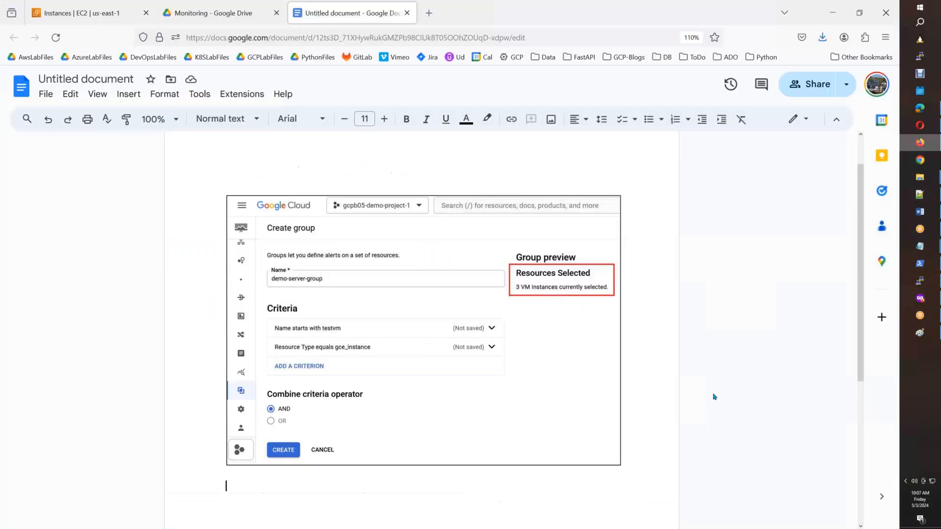
key(ctrl+v)
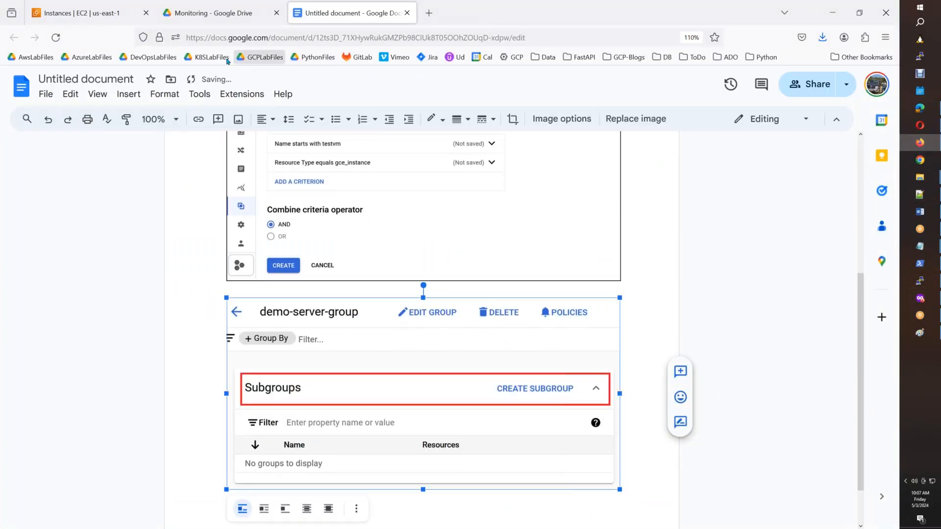
click(458, 119)
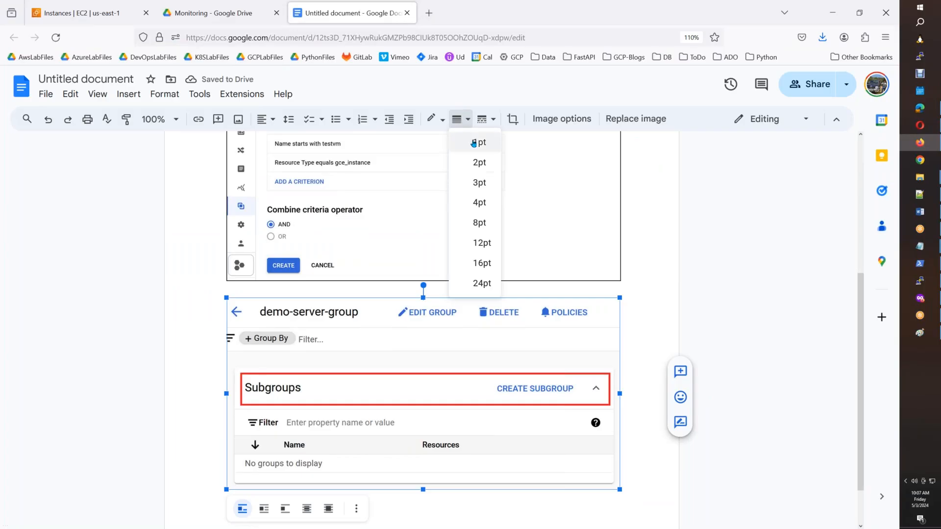
click(473, 143)
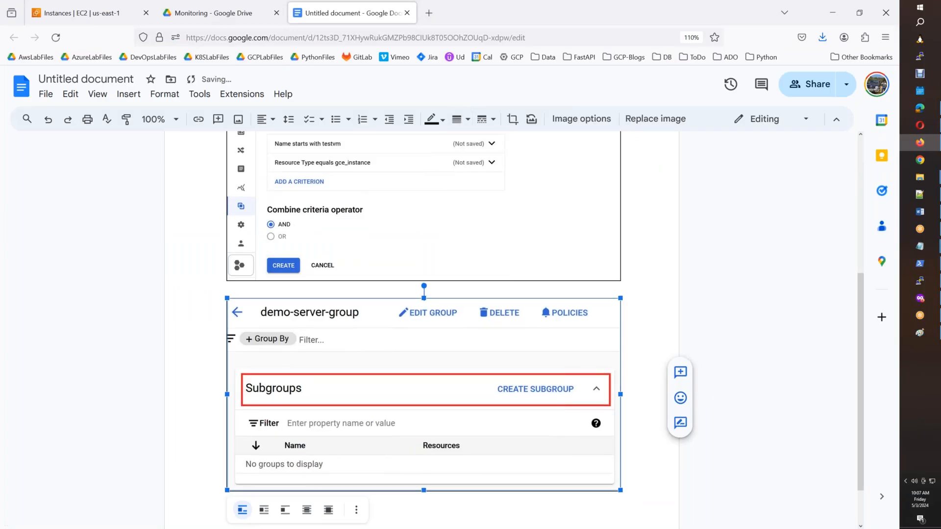
click(645, 474)
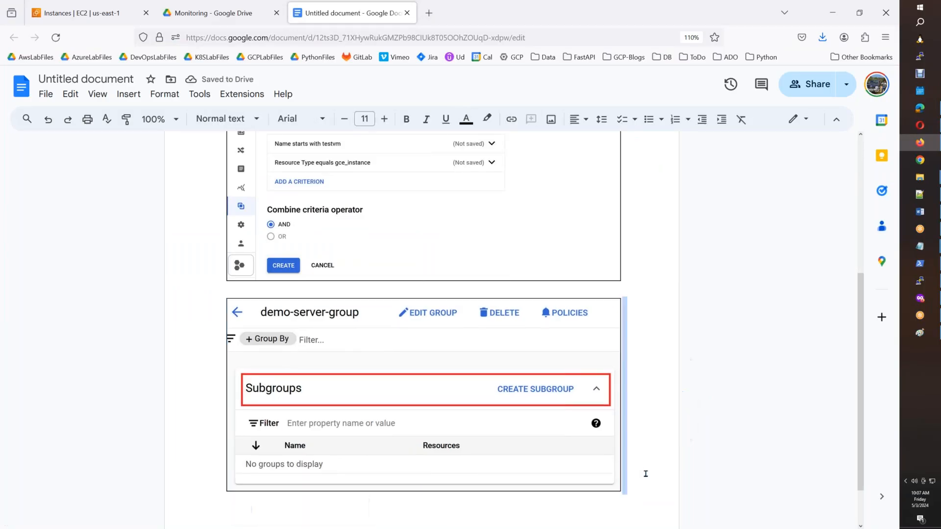
key(Return)
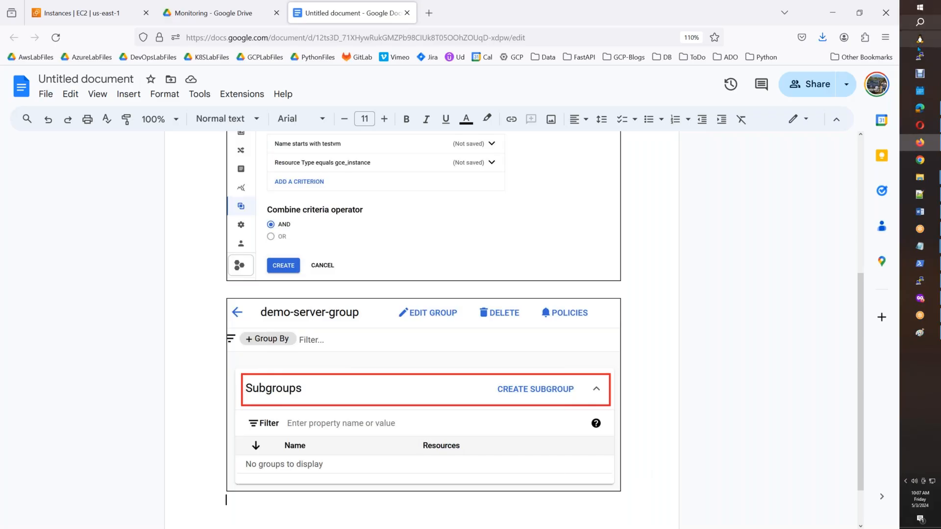
click(922, 301)
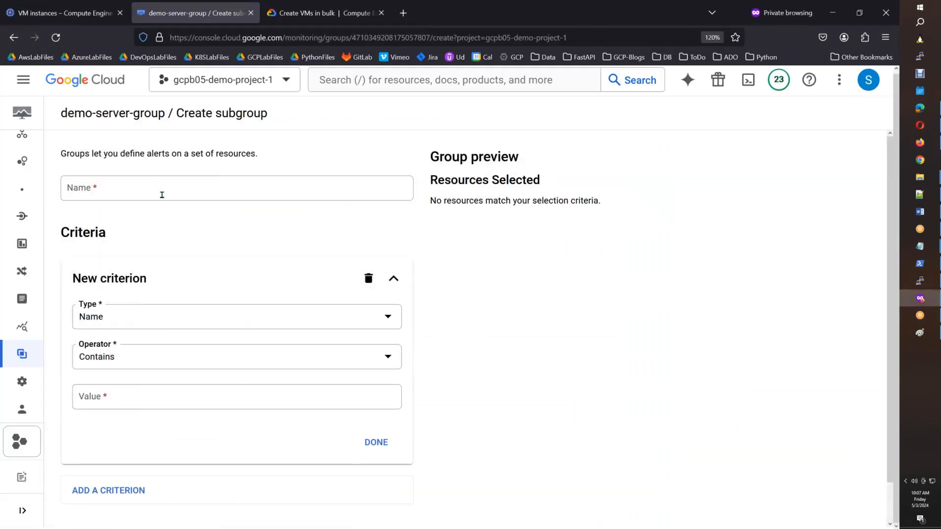
Step: Name the subgroup DevServers and add the criterion Name contains testvm-001
click(118, 188)
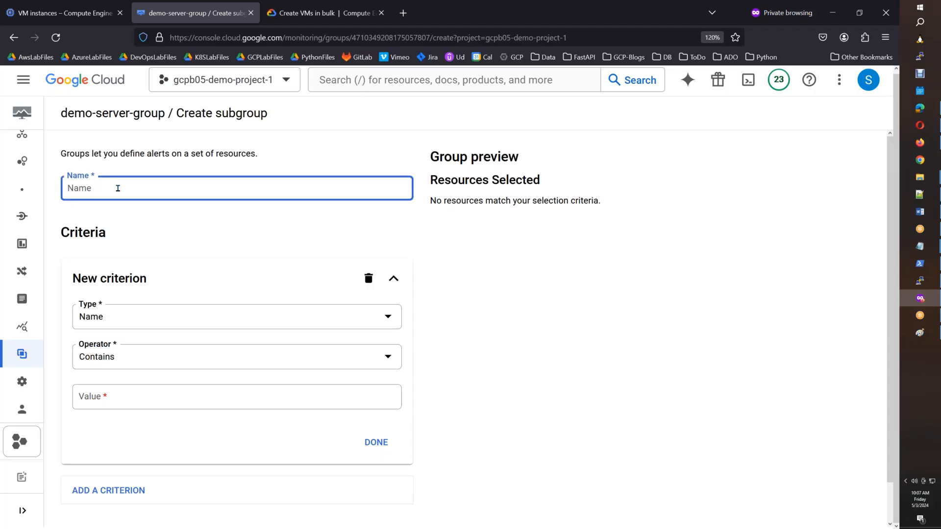
text(D)
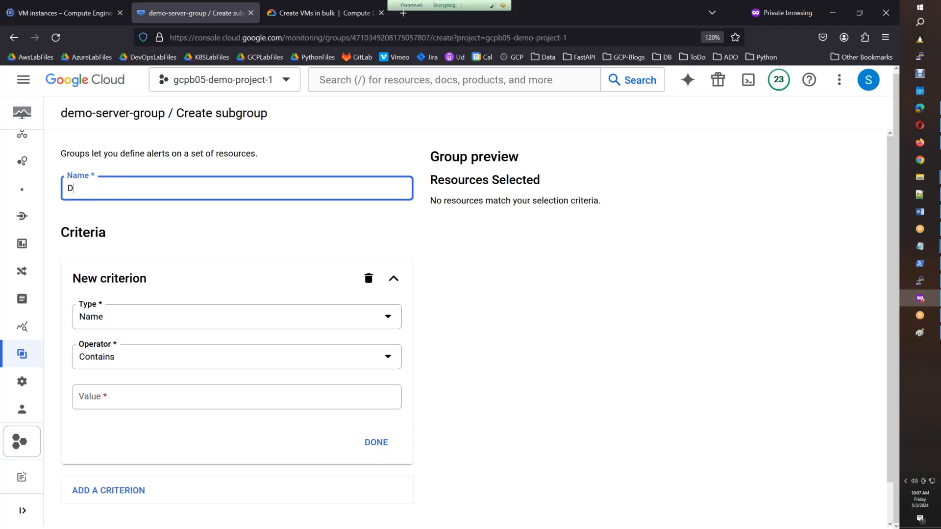
text(evServers)
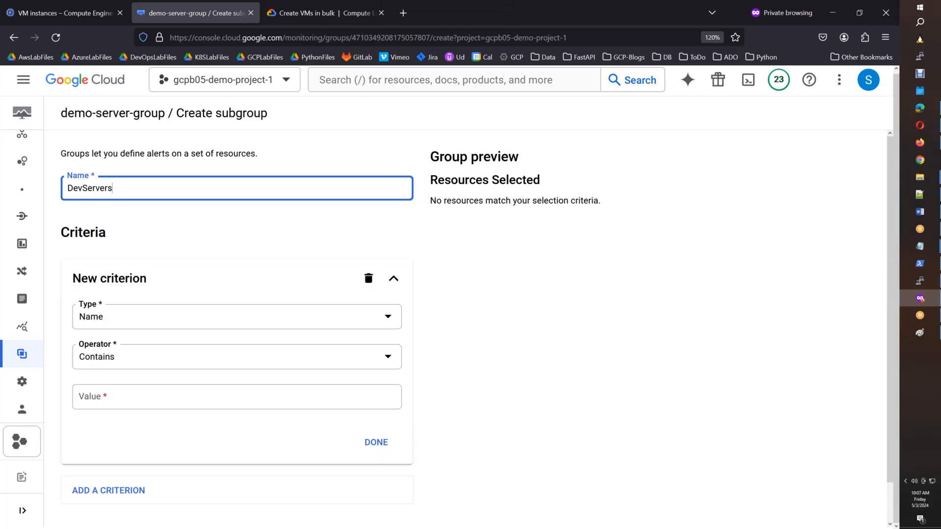
click(110, 401)
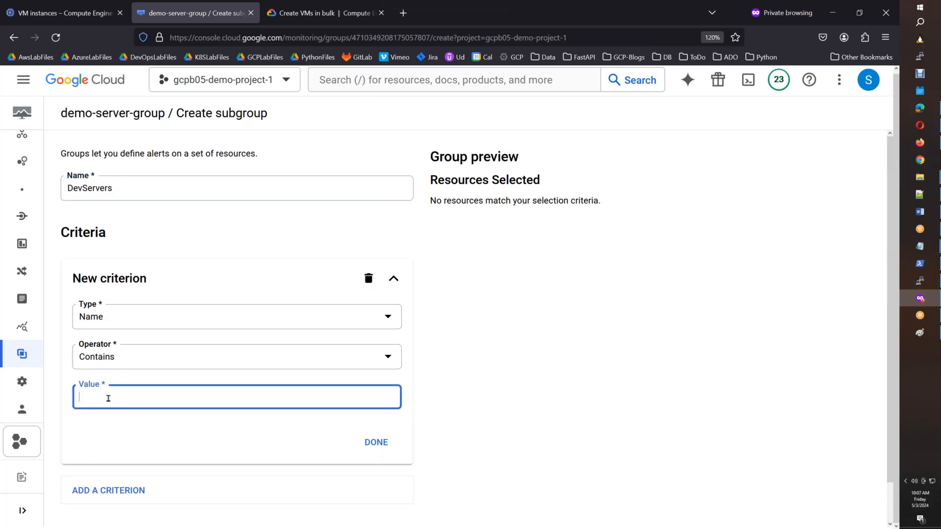
text(test)
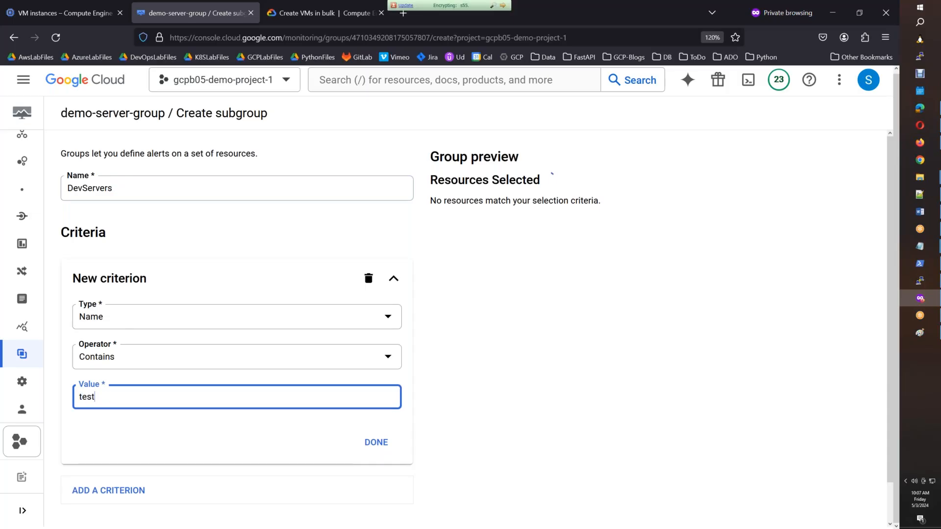
text(vm-)
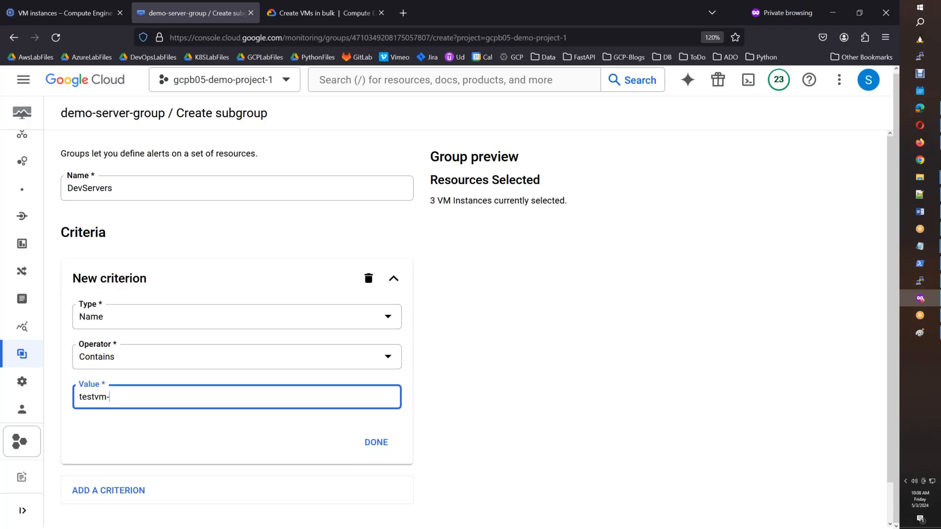
text(001)
click(375, 443)
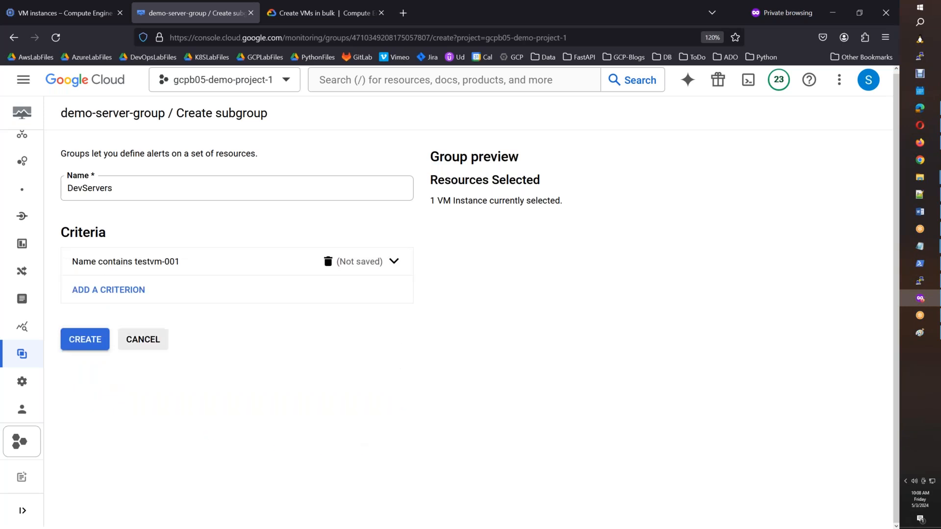
Step: Add a second criterion Name contains testvm-002, combine them with OR, and create the subgroup
click(126, 296)
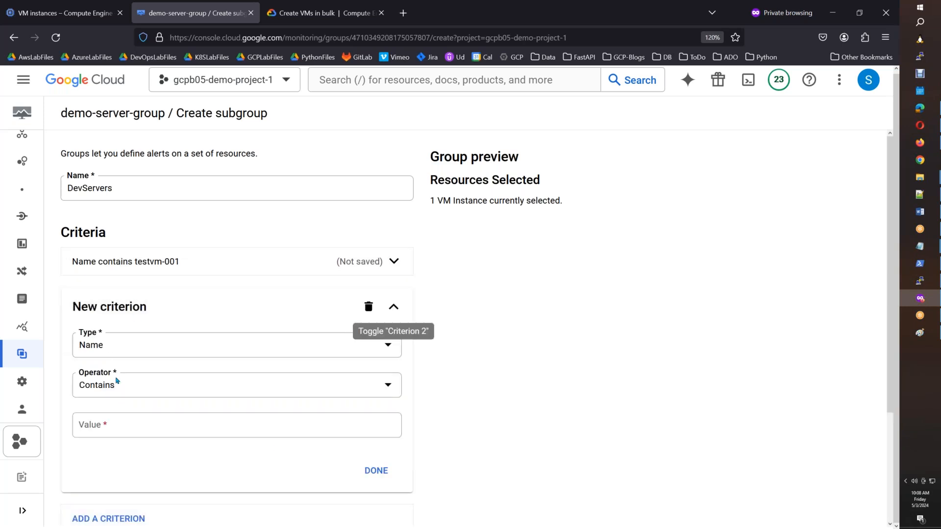
click(115, 423)
text(testvm-002)
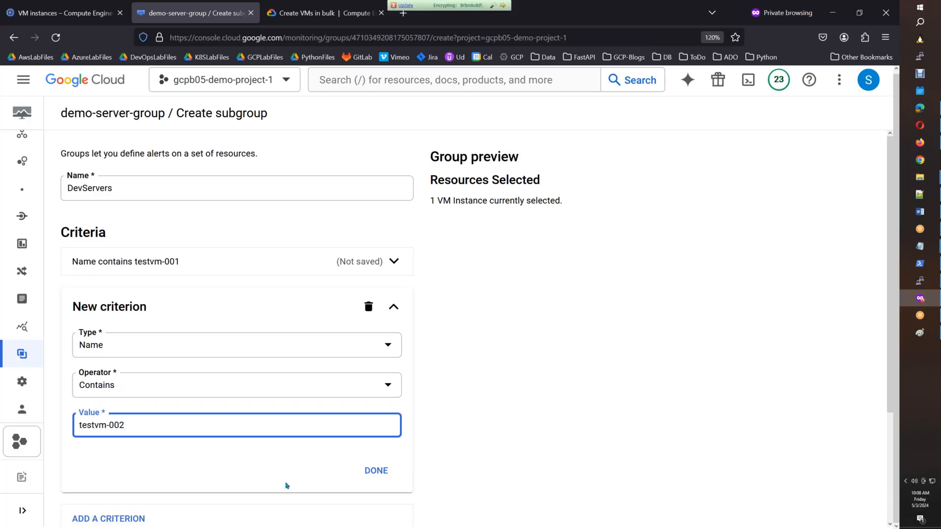
click(376, 471)
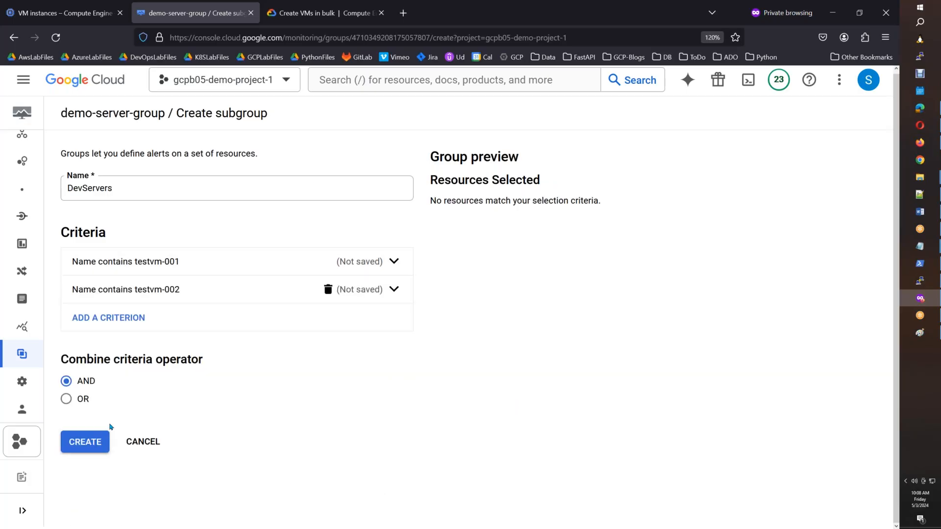
click(67, 399)
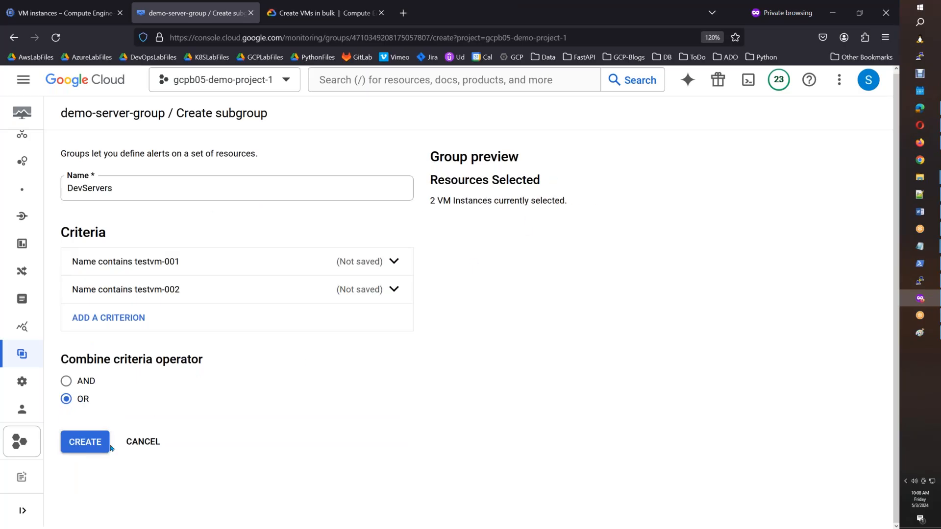
click(104, 448)
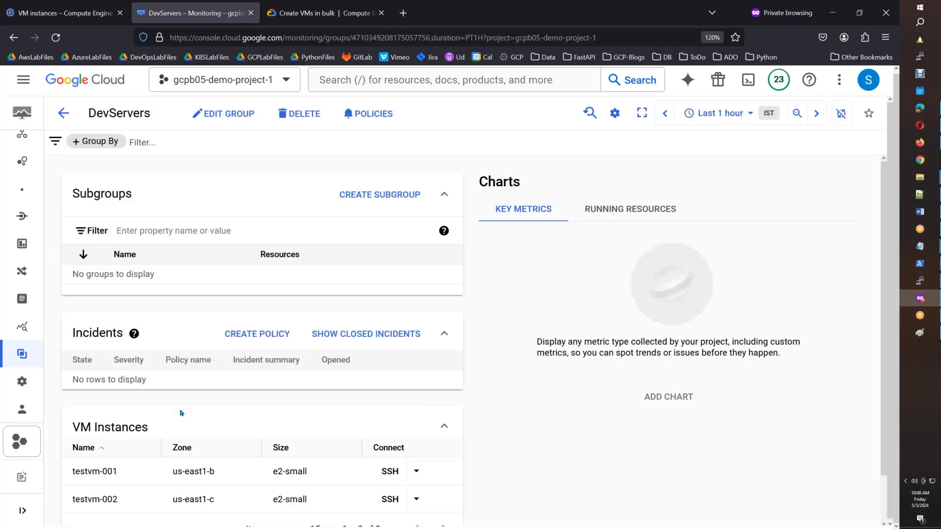
Step: Review the DevServers page's VM Instances table and charts, then start a subgroup under DevServers
scroll(182, 414, down, 2)
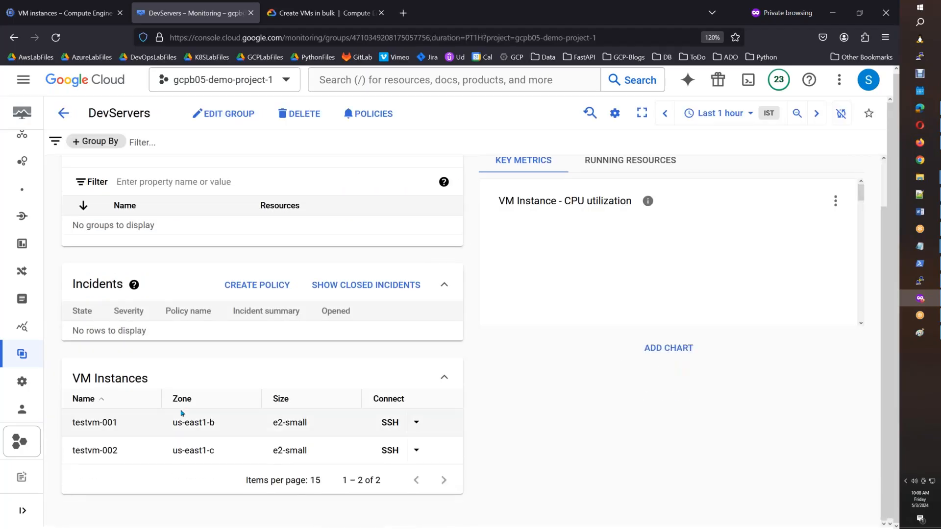
scroll(181, 414, up, 1)
scroll(204, 414, down, 5)
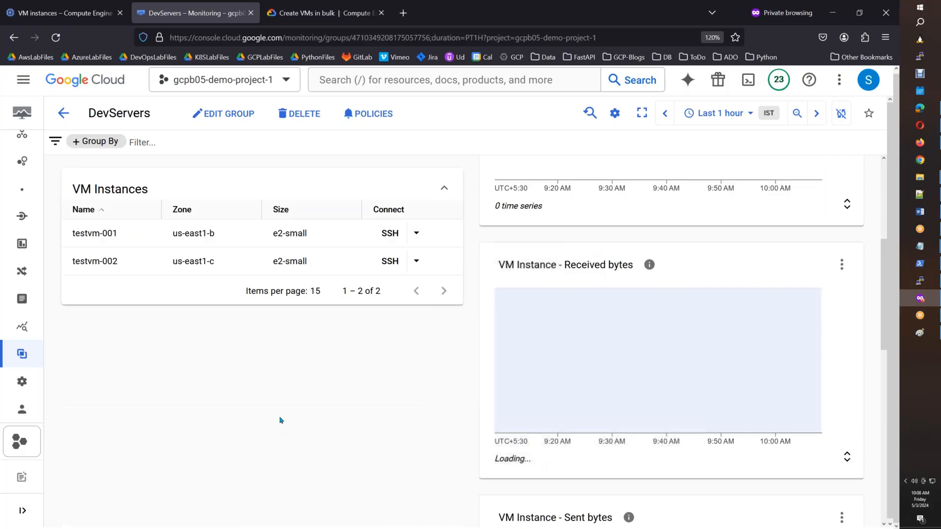
scroll(245, 339, up, 5)
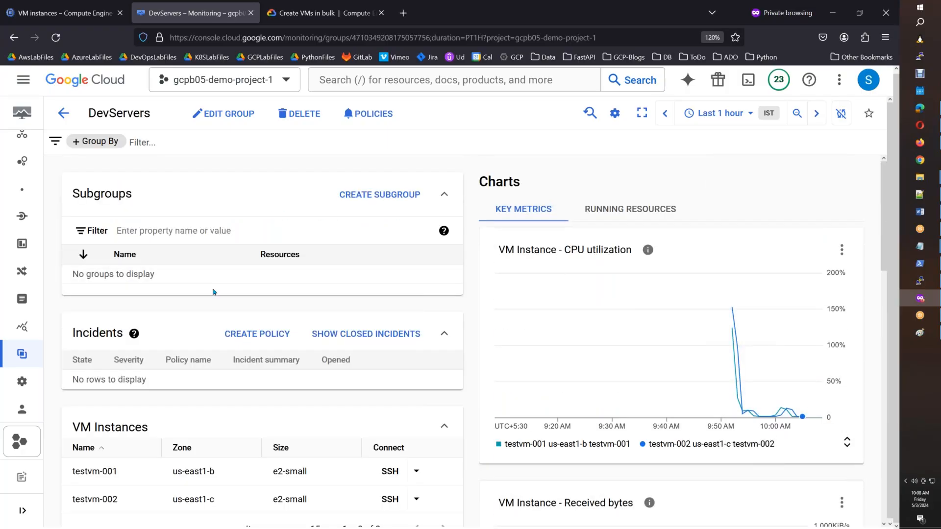
click(368, 194)
Step: Name the new subgroup ProdServers with criterion value testvm-003, then trim the 003 suffix
click(135, 192)
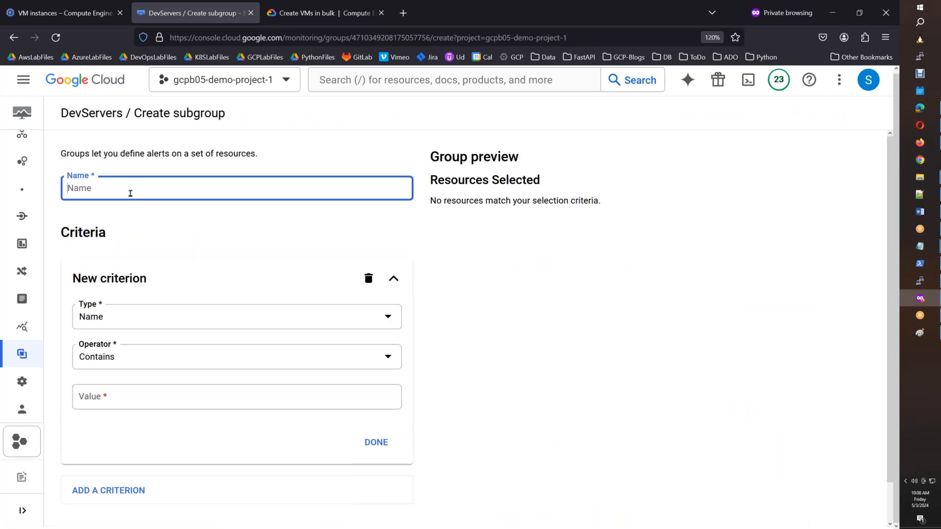
text(ProdServers)
key(Tab)
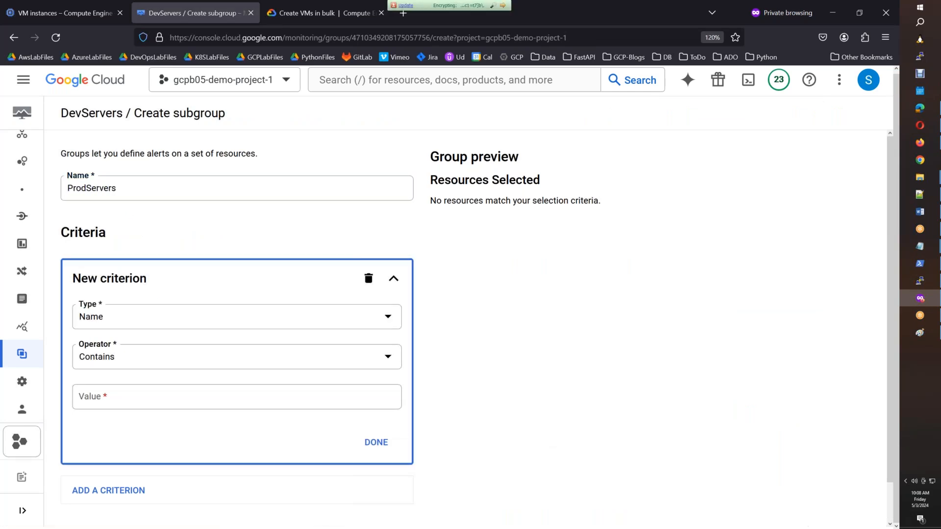
click(131, 396)
text(testvm-003)
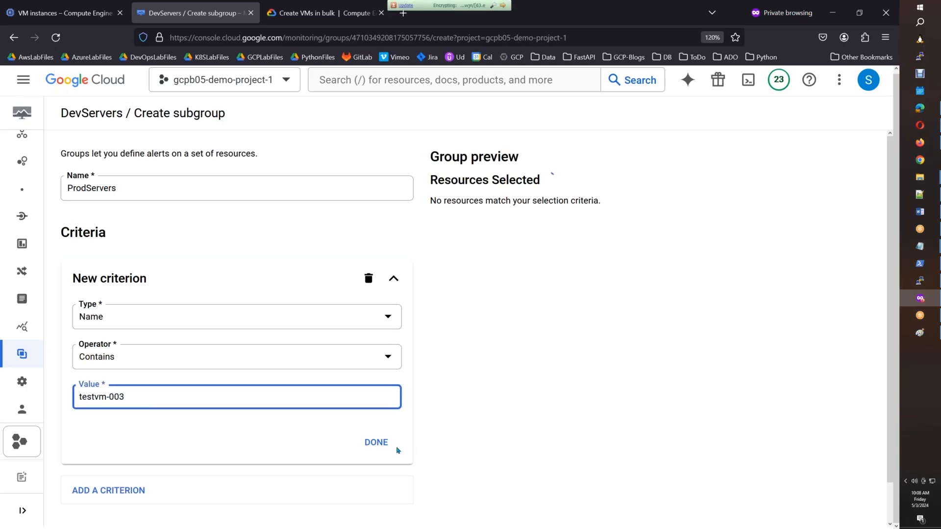
click(177, 447)
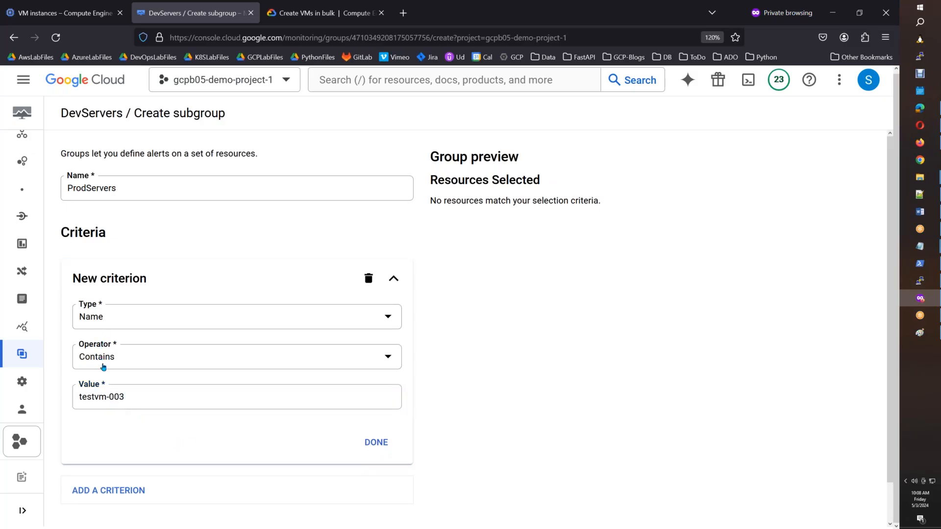
click(109, 397)
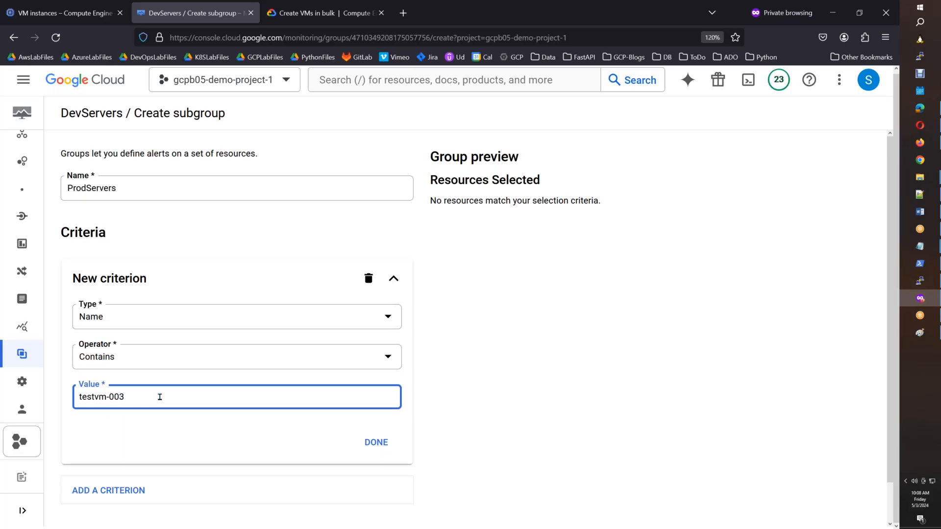
key(BackSpace)
key(BackSpace)
key(BackSpace)
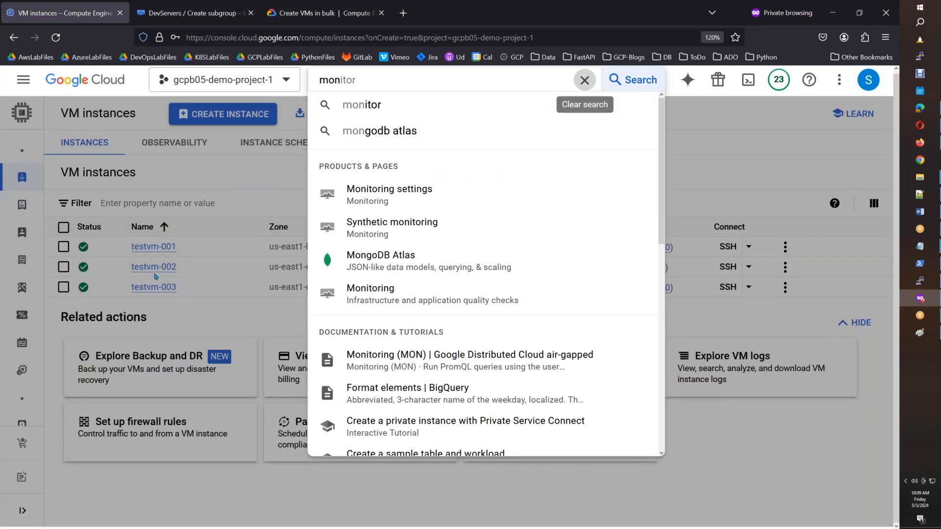
Step: Copy the testvm-003 name from the VM list into the criterion's Value field
click(585, 80)
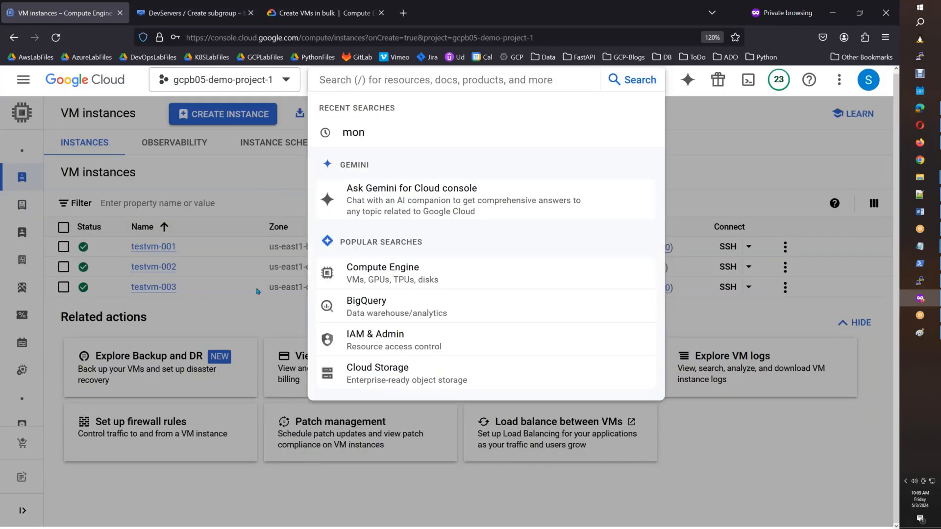
click(676, 146)
drag(185, 288, 133, 288)
key(ctrl+c)
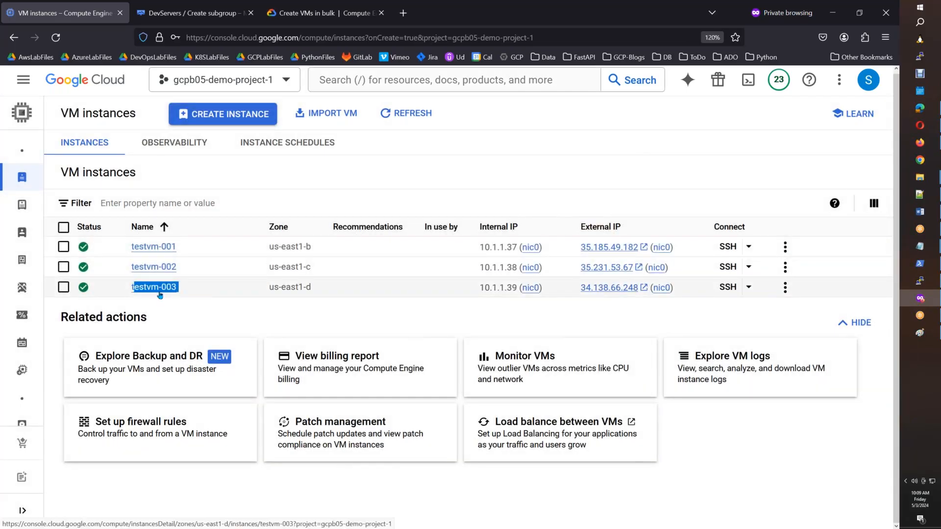
click(231, 14)
drag(122, 396, 76, 399)
key(ctrl+v)
key(BackSpace)
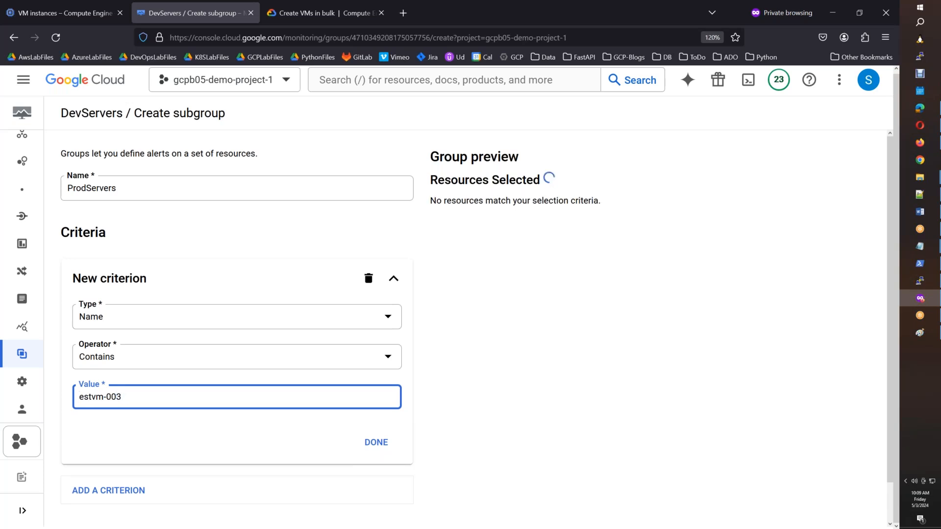
key(Home)
text(t)
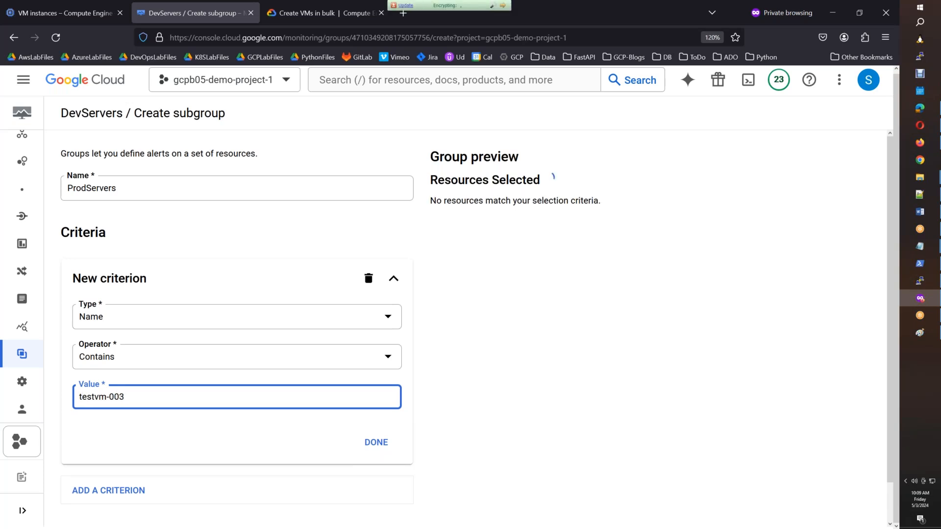
click(284, 423)
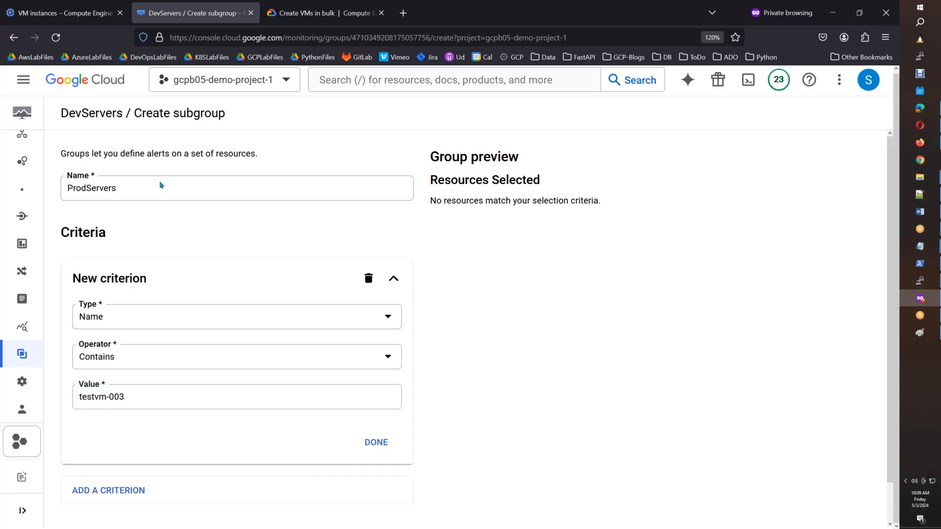
Step: Set the criterion operator to Equals
scroll(165, 280, down, 2)
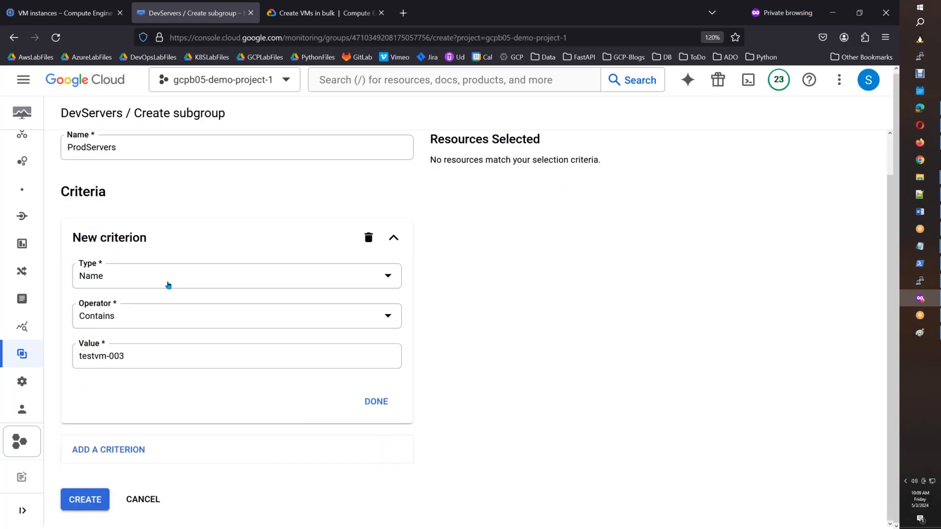
click(146, 318)
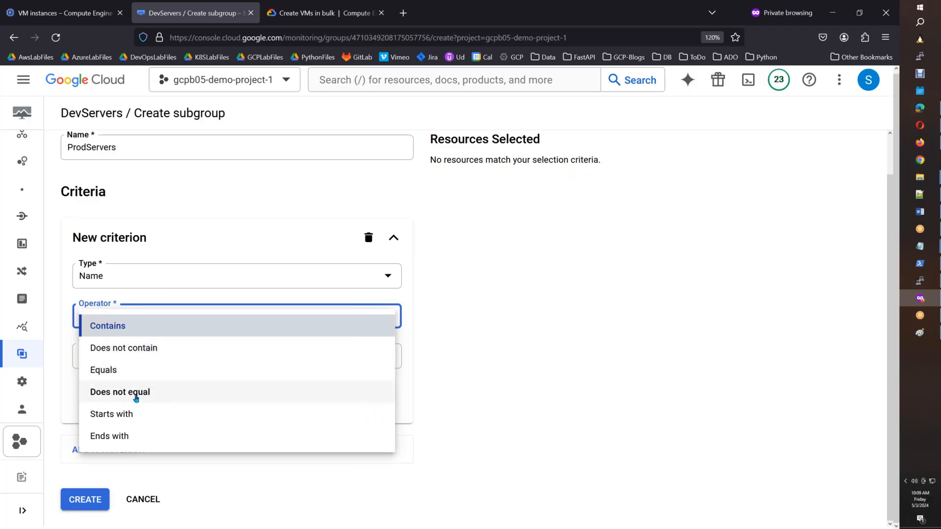
click(131, 415)
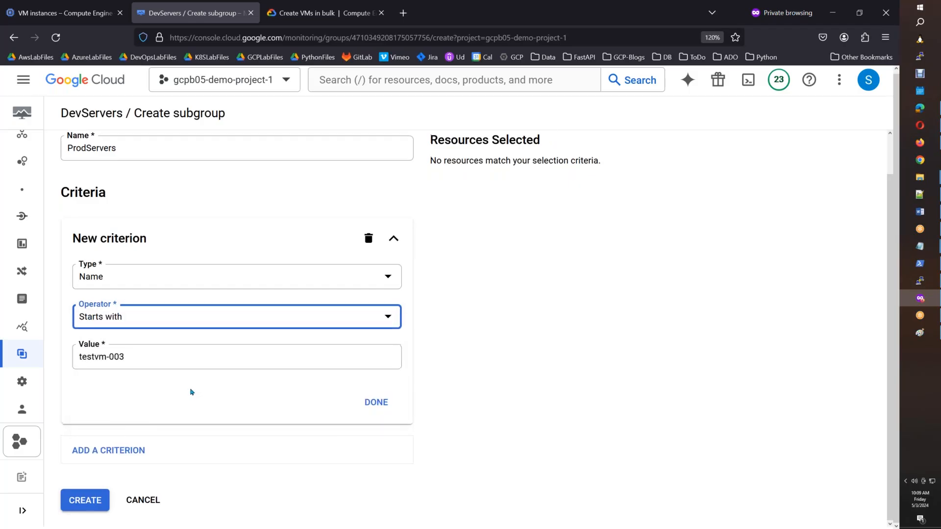
right_click(175, 434)
click(130, 408)
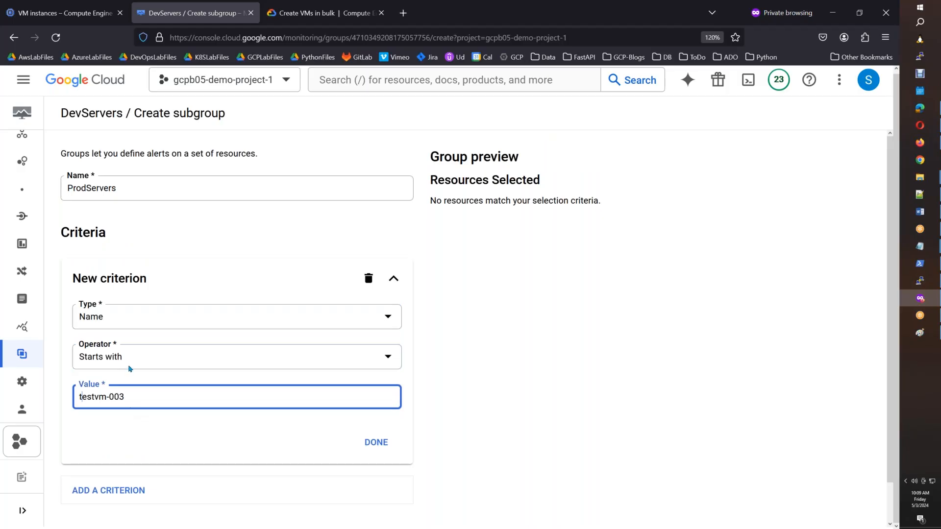
click(128, 366)
click(103, 410)
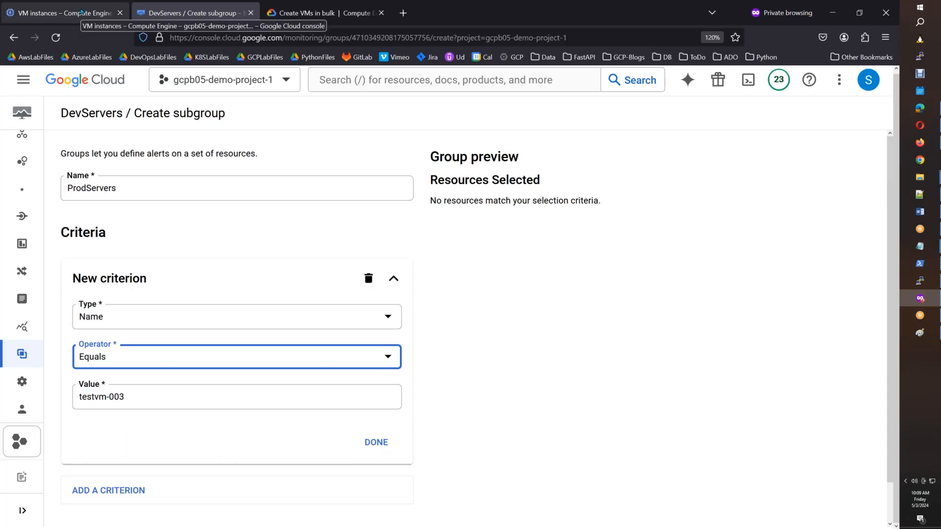
Step: Re-paste testvm-003 as the value, confirm the Name equals criterion, then cancel the ProdServers subgroup
click(81, 12)
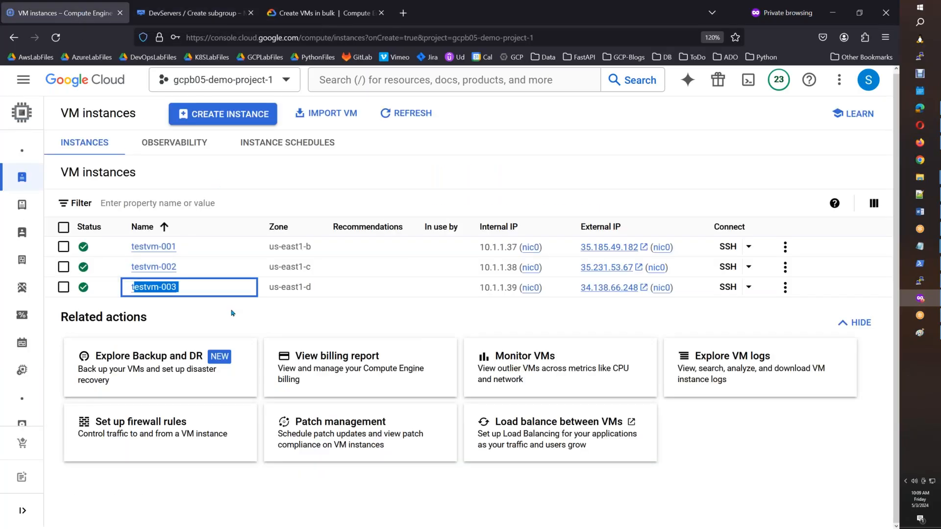
click(232, 314)
drag(130, 293, 180, 296)
key(ctrl+c)
click(209, 5)
click(141, 397)
drag(142, 397, 54, 391)
key(ctrl+v)
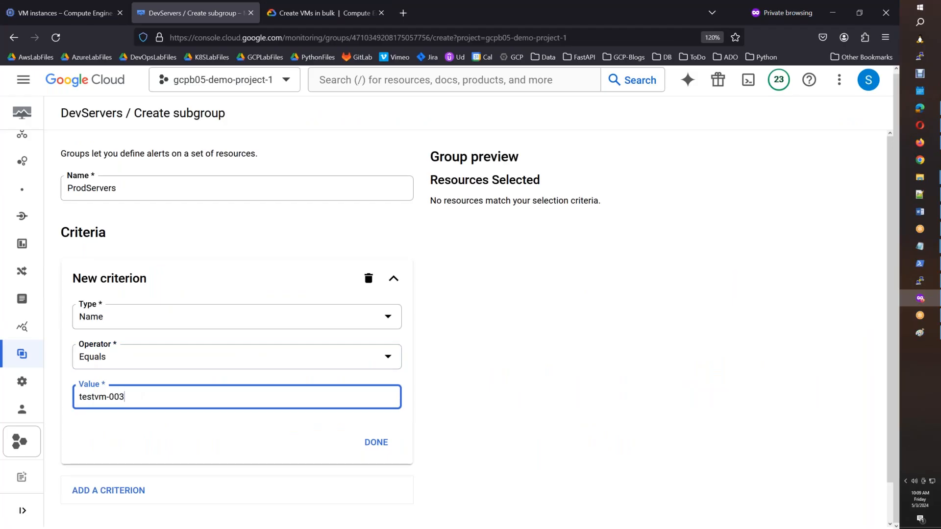
click(370, 444)
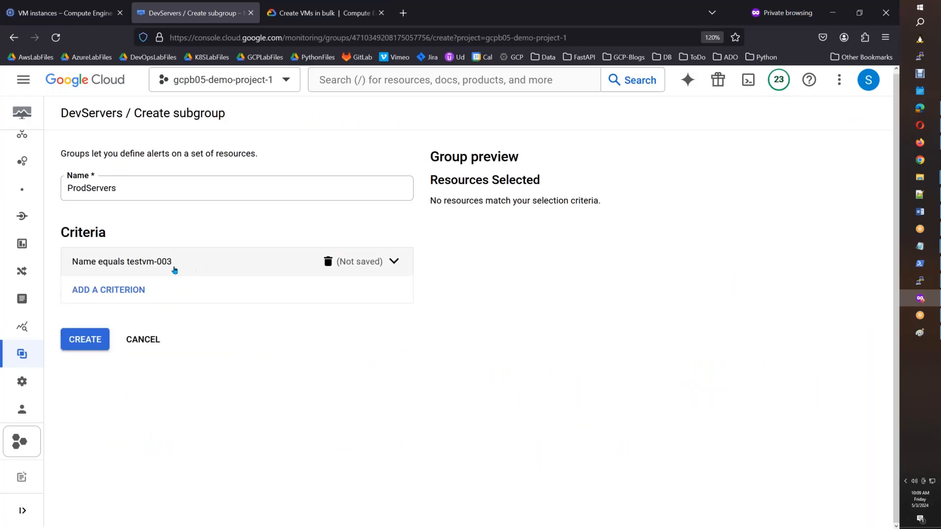
click(143, 339)
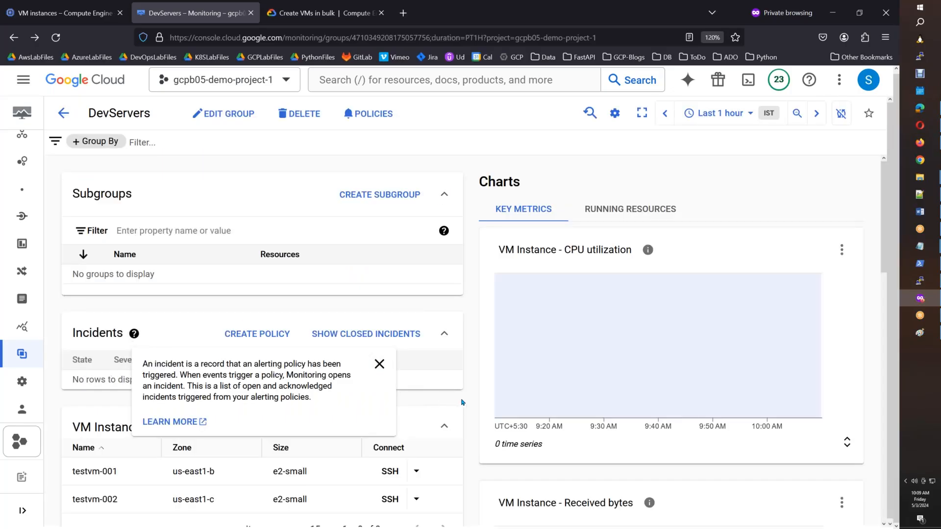
scroll(440, 404, down, 3)
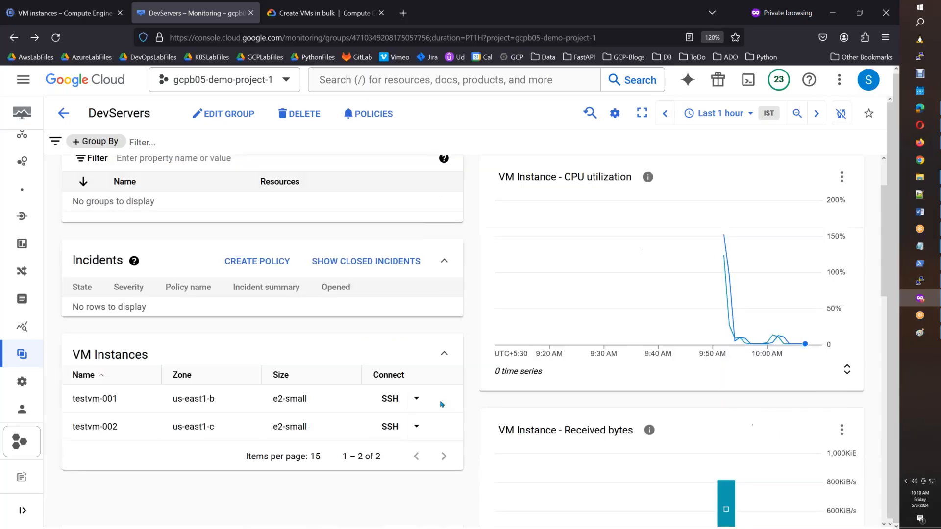
scroll(440, 404, up, 2)
scroll(198, 157, up, 1)
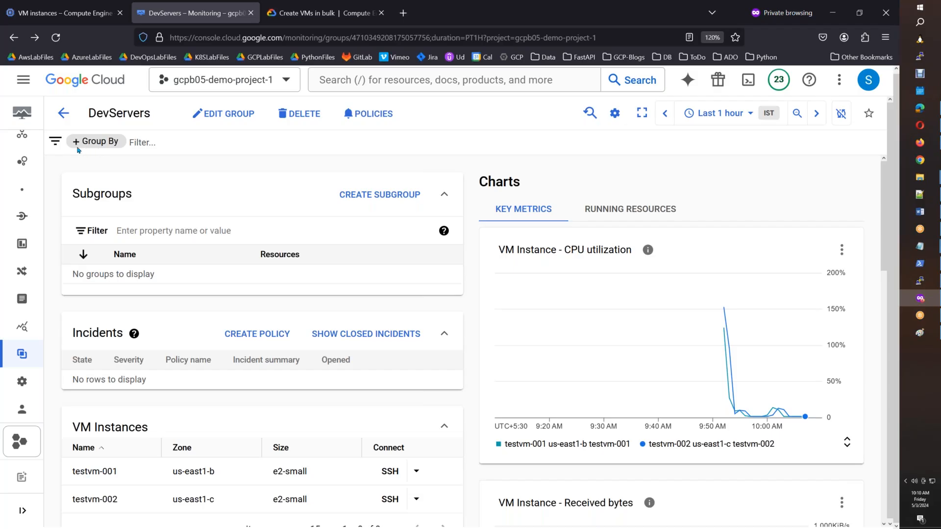
click(64, 114)
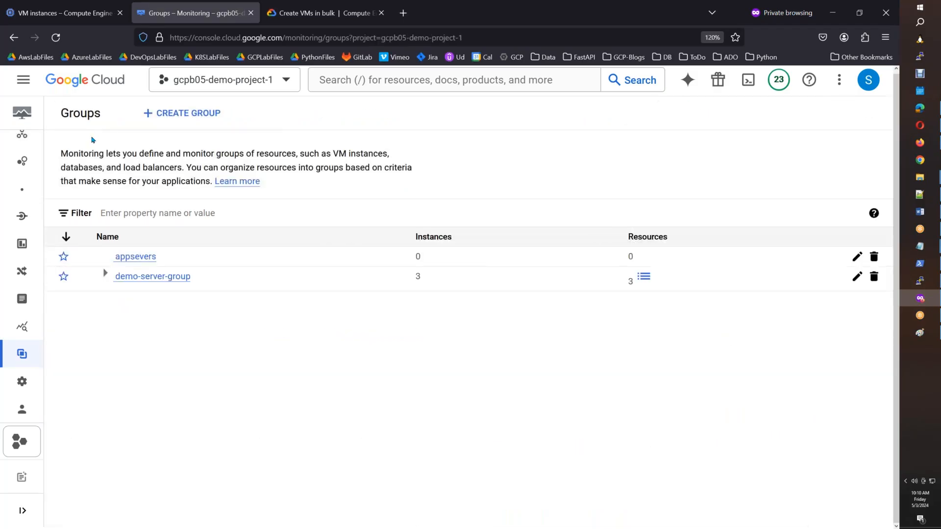
Step: Open DevServers from the expanded demo-server-group, review its page, and start a new subgroup under it
click(103, 274)
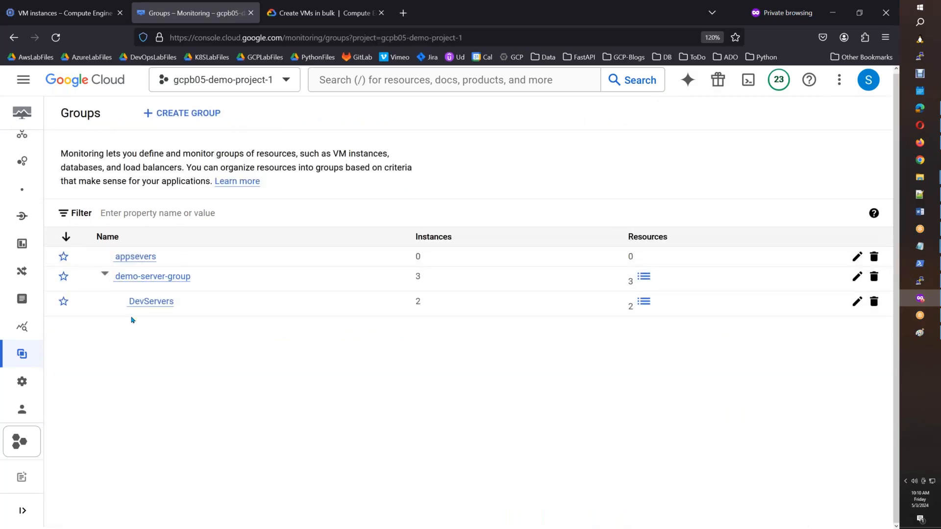
click(158, 305)
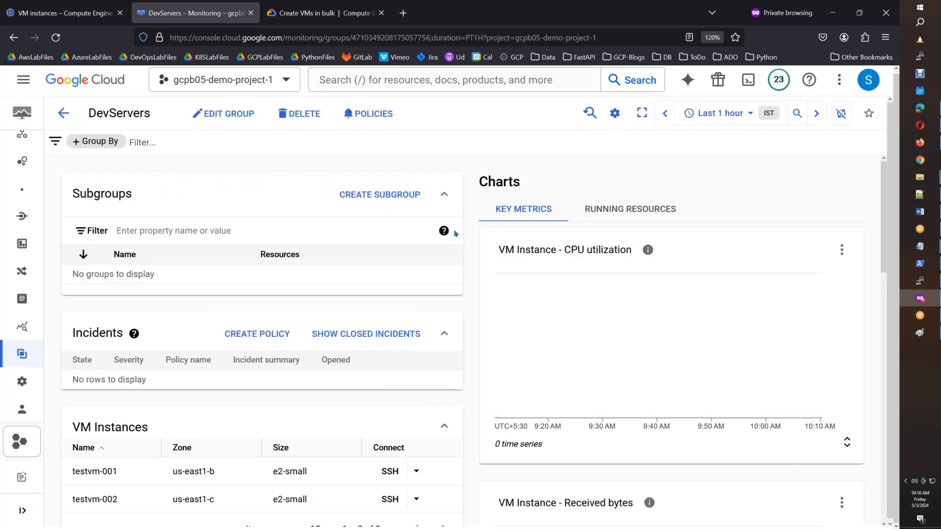
scroll(347, 242, down, 5)
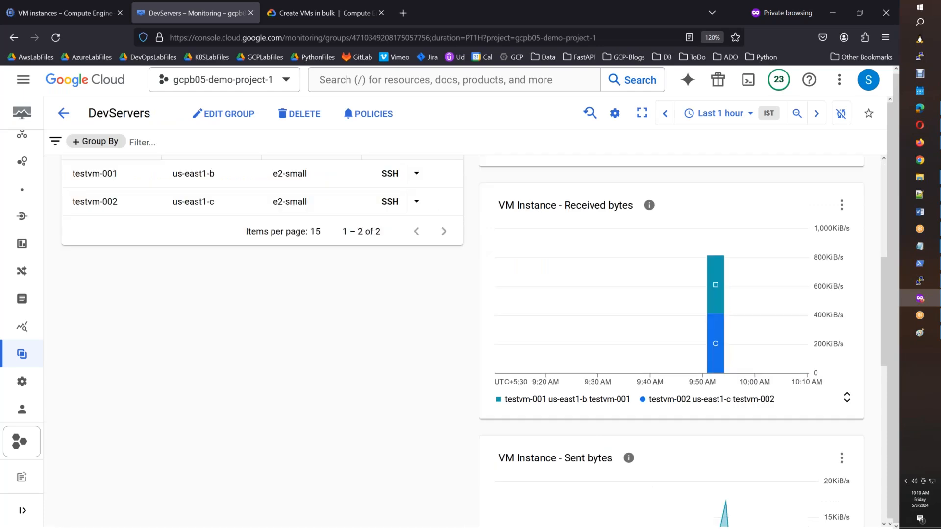
scroll(347, 242, up, 2)
scroll(335, 247, up, 3)
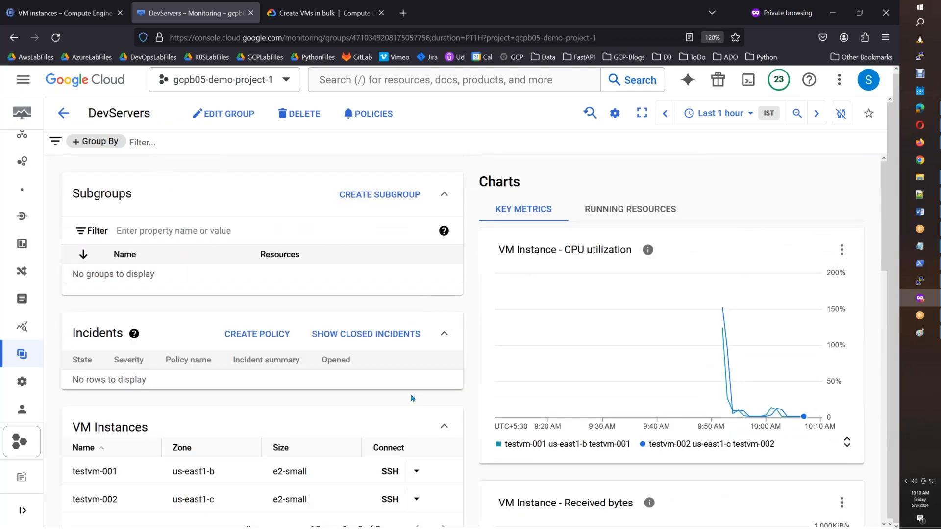
scroll(412, 398, down, 3)
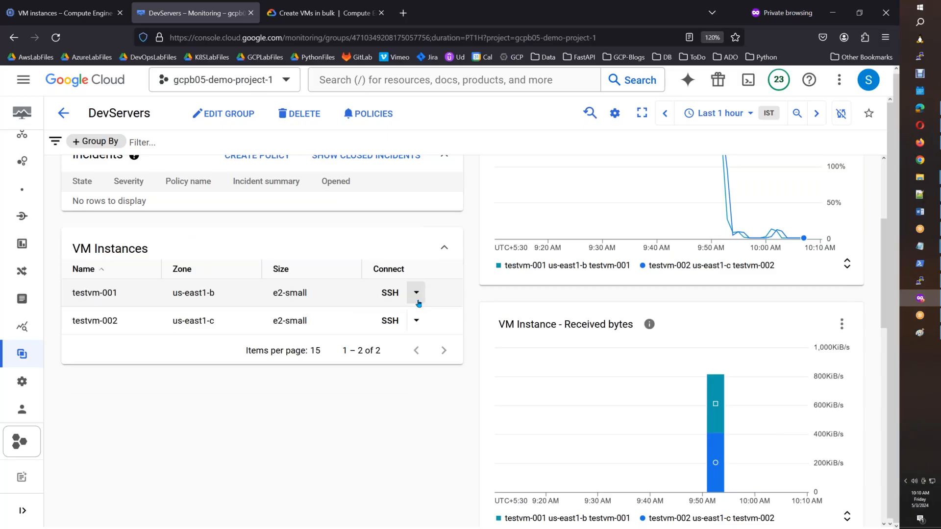
scroll(418, 303, up, 3)
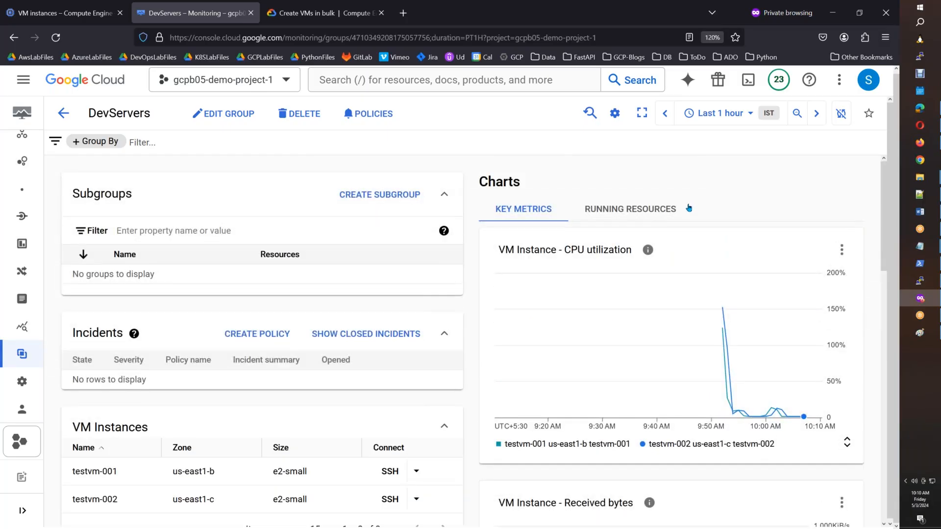
click(396, 202)
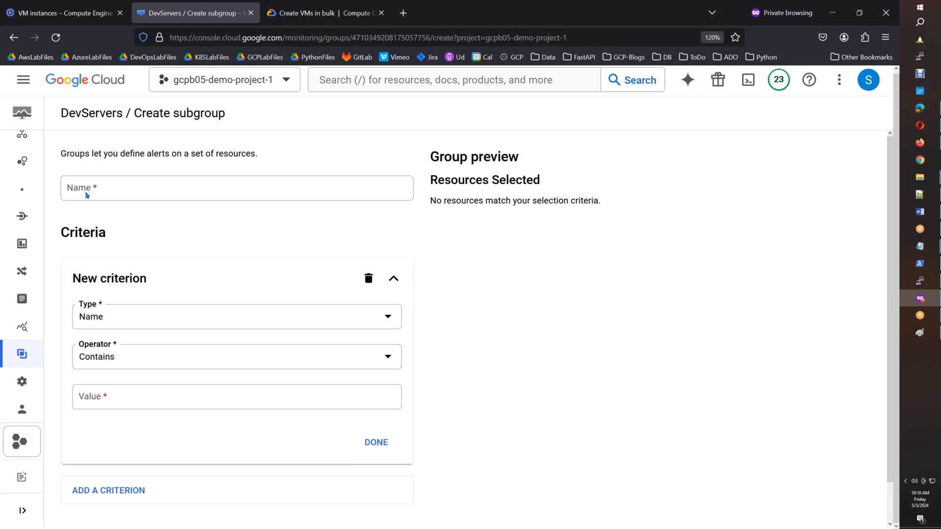
Step: Leave the form for demo-server-group's page and view DevServers' 2 VM instances in the Resources dialog
click(92, 194)
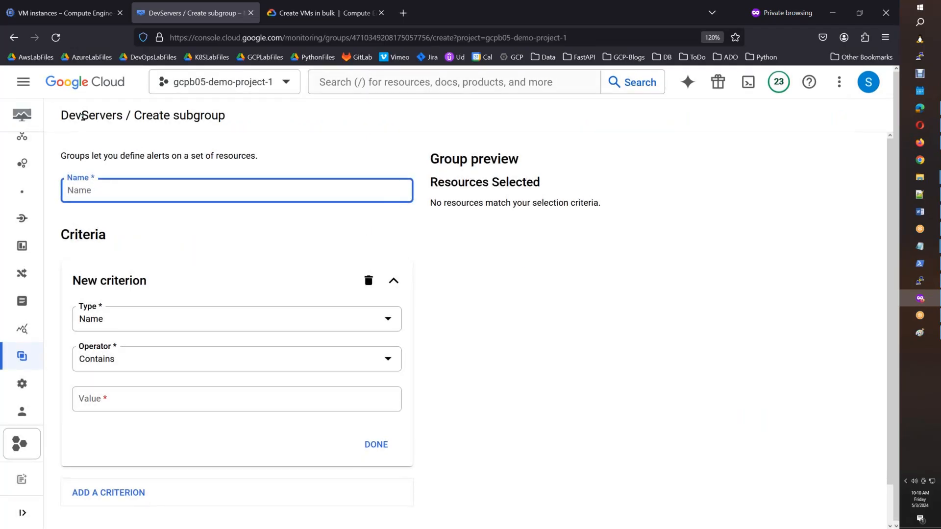
click(34, 361)
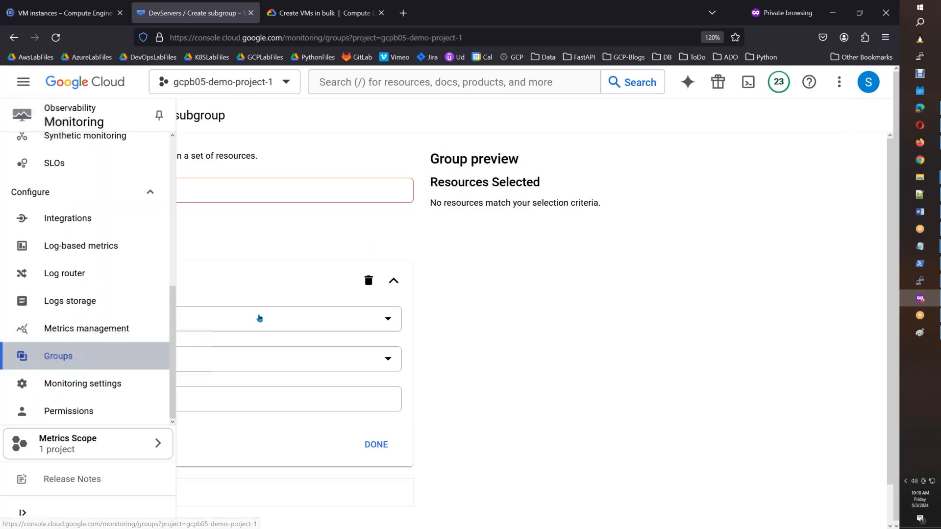
click(168, 279)
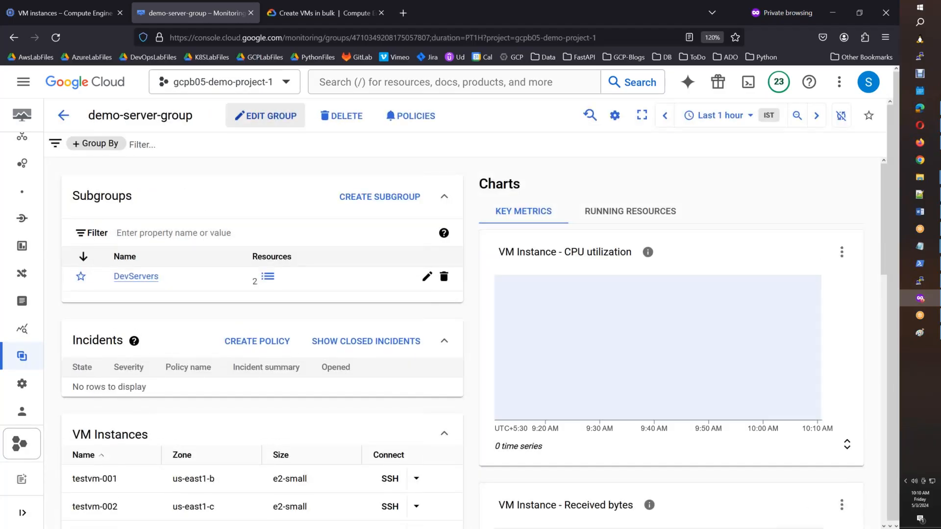
click(268, 277)
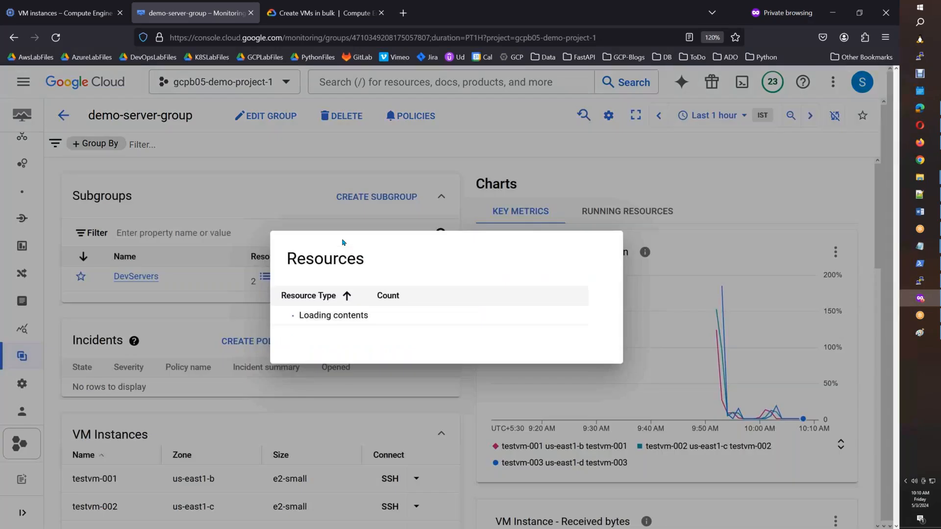
click(596, 359)
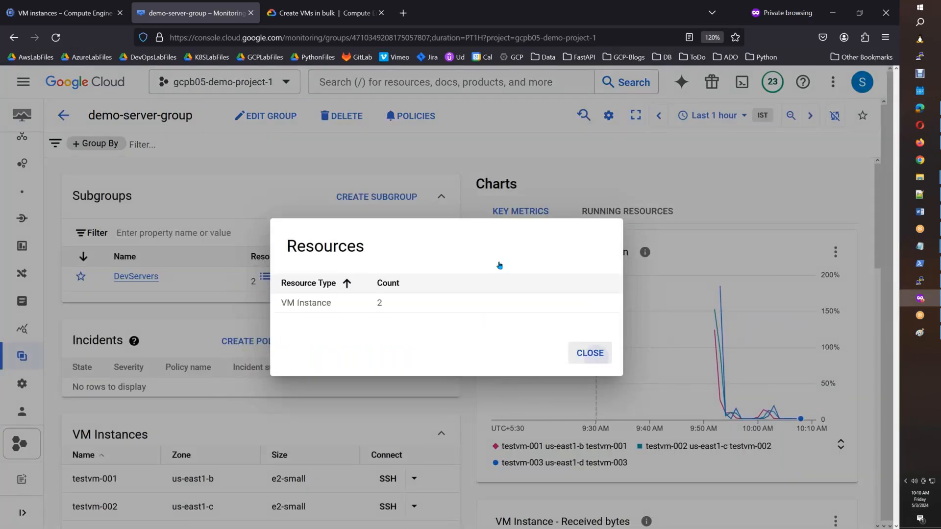
Step: Start a ProdServers subgroup with the criterion Name equals testvm-003
click(402, 201)
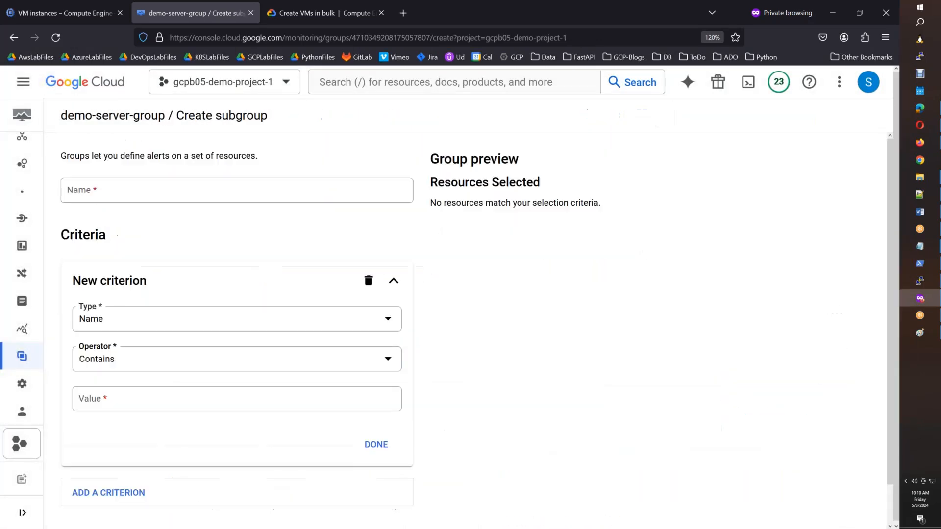
click(150, 188)
text(P)
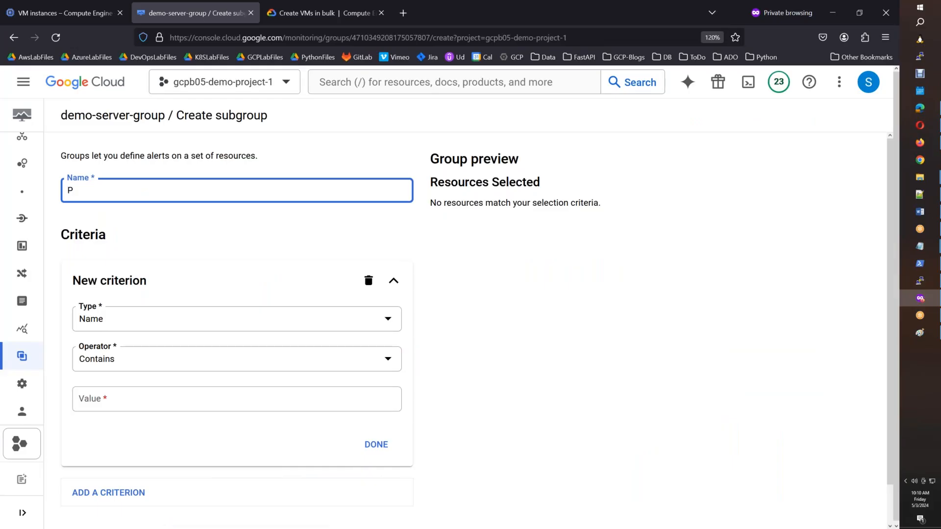
text(rodServers)
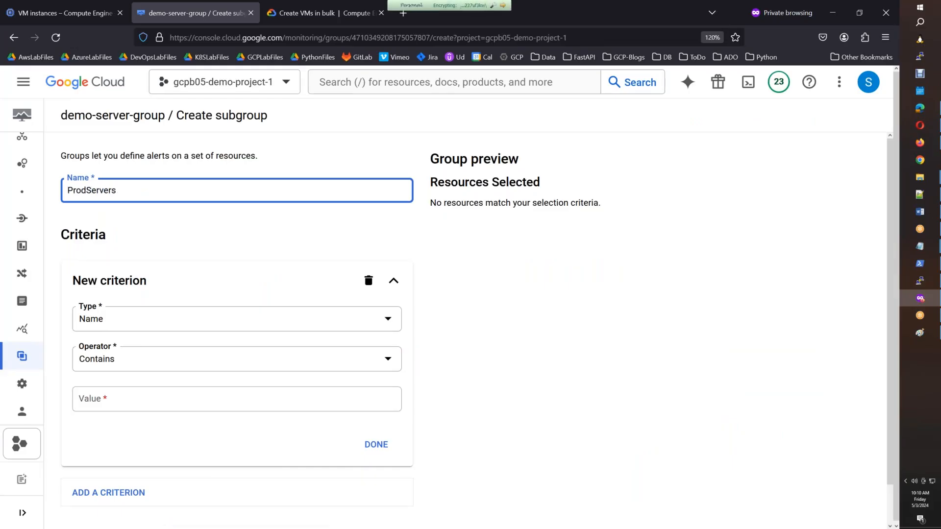
click(145, 326)
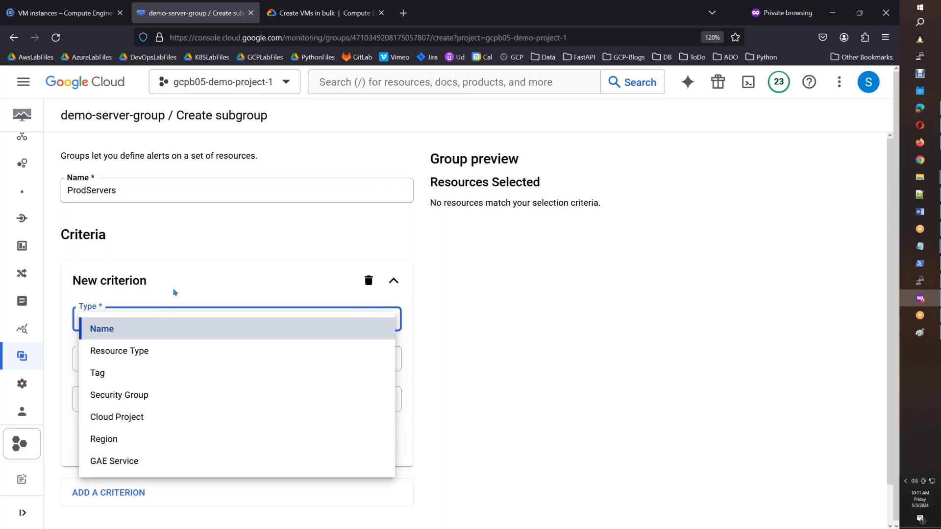
click(150, 327)
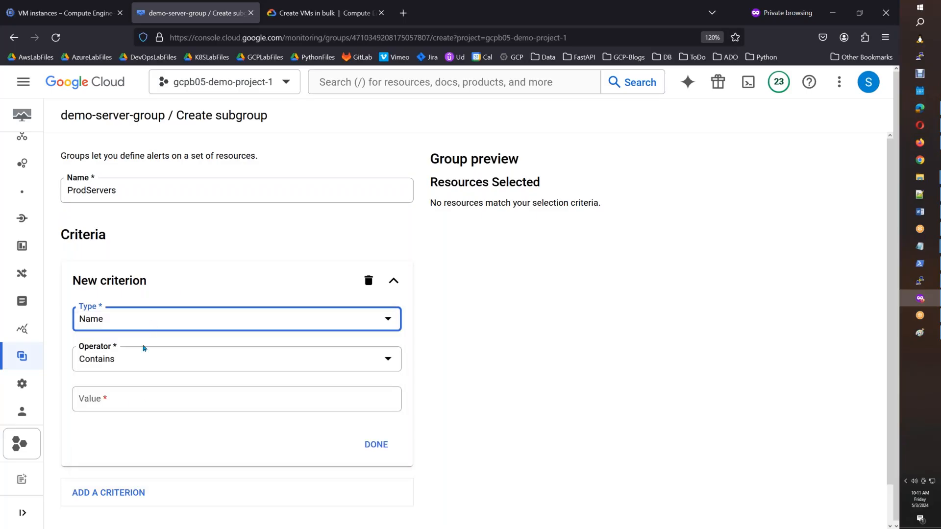
click(126, 364)
click(124, 414)
click(110, 399)
text(testvm-003)
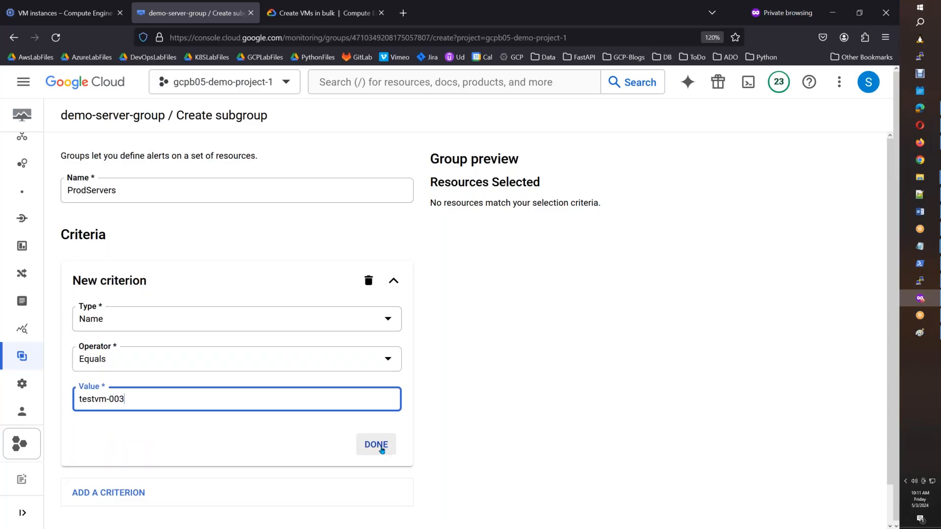
click(376, 444)
Step: Add a second criterion Resource Type VM Instance to the ProdServers subgroup
click(102, 294)
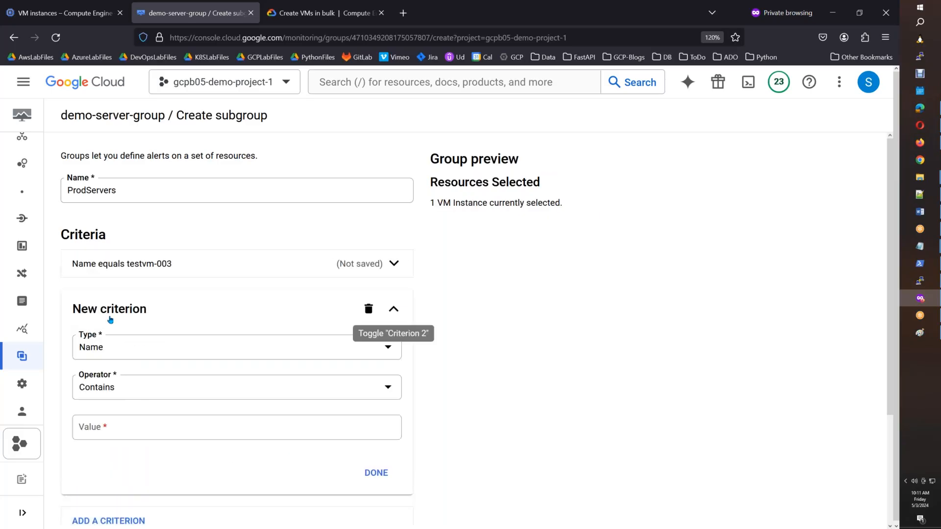
click(115, 347)
click(128, 378)
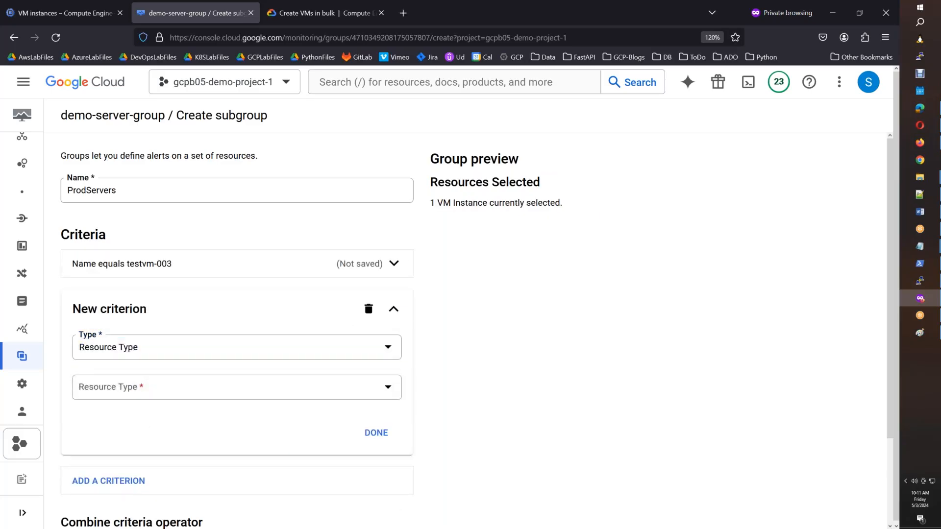
click(126, 387)
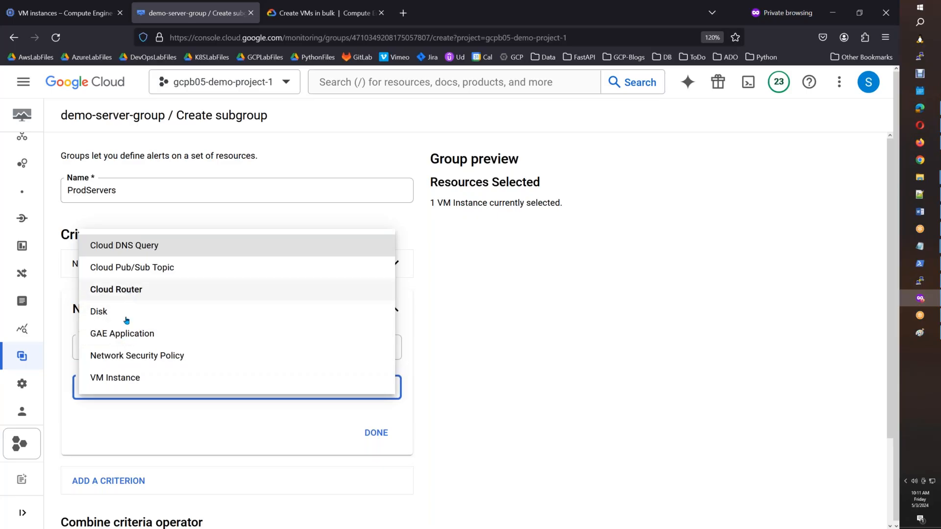
click(126, 378)
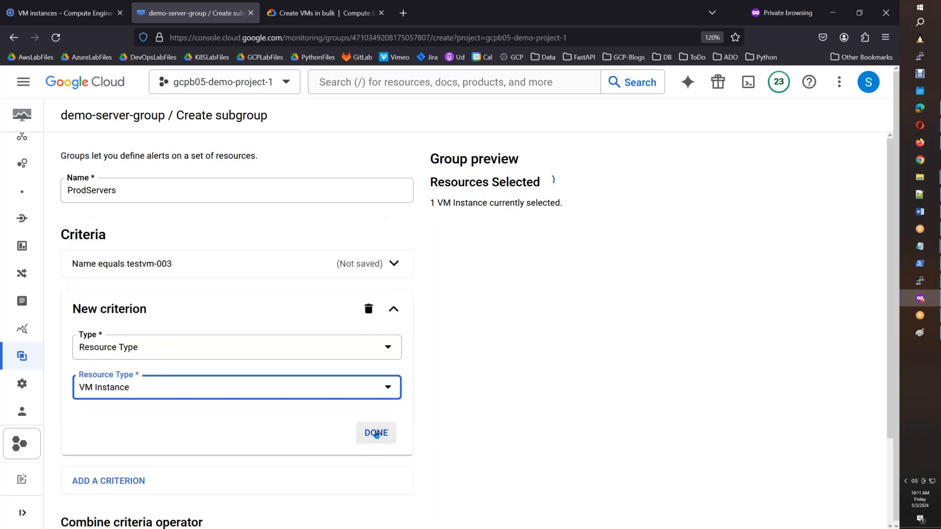
scroll(294, 422, down, 2)
click(373, 330)
right_click(373, 331)
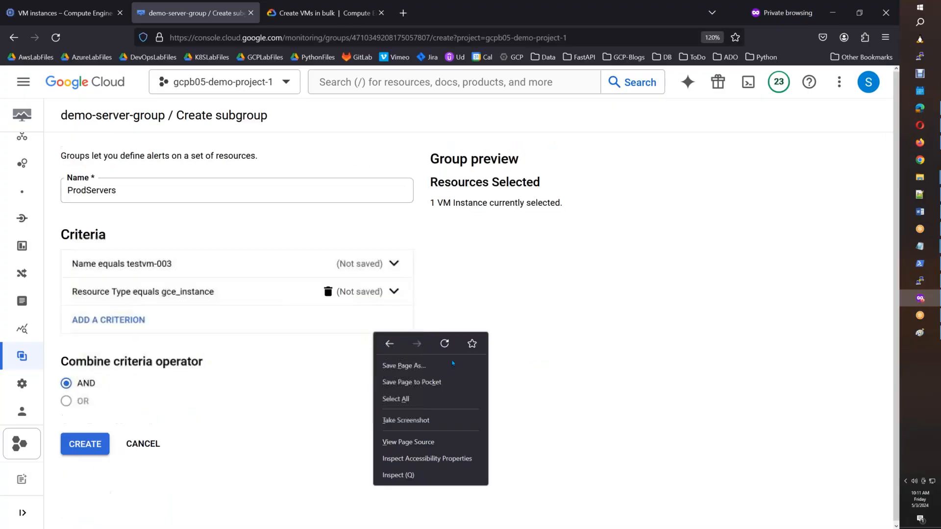
click(592, 364)
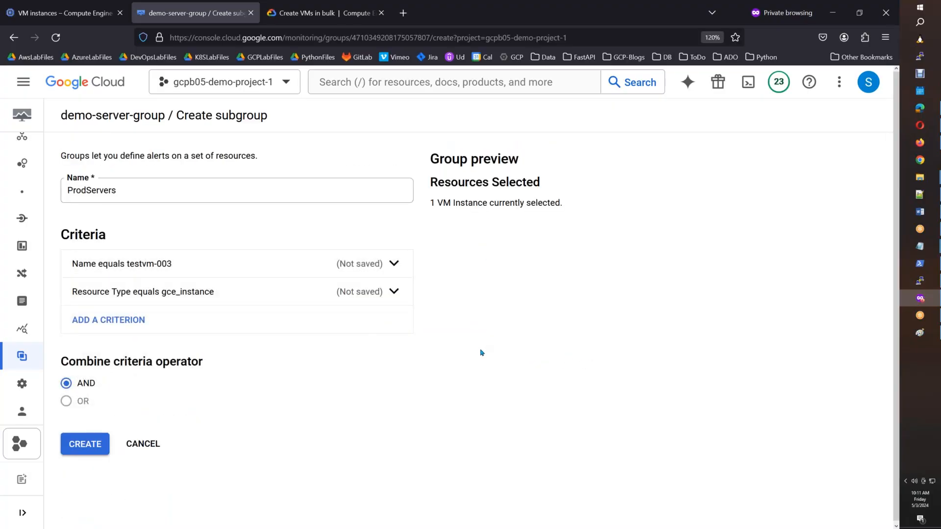
click(930, 336)
Step: Crop the ProdServers form screenshot in Paint and paste it on a new line in the Doc
key(ctrl+v)
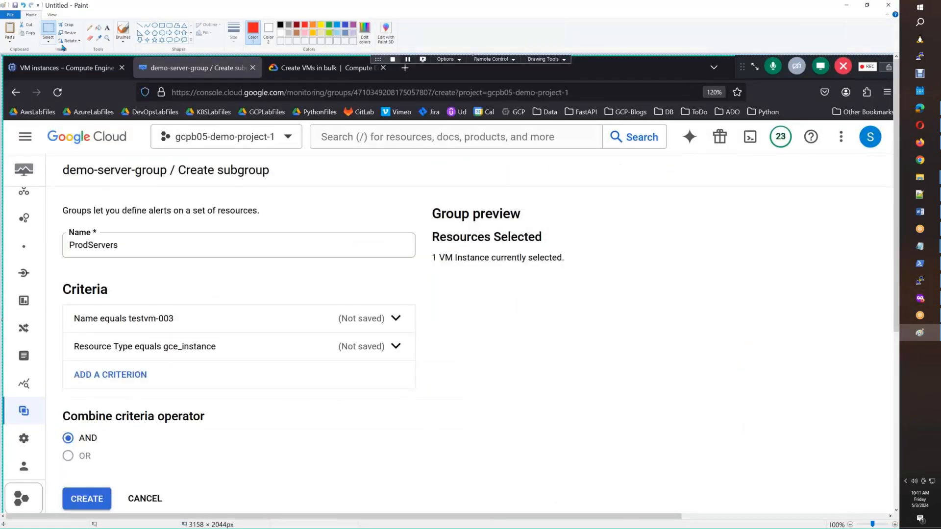
mouse_move(47, 153)
mouse_down()
mouse_move(453, 476)
mouse_move(512, 505)
mouse_move(515, 515)
mouse_move(572, 512)
mouse_up()
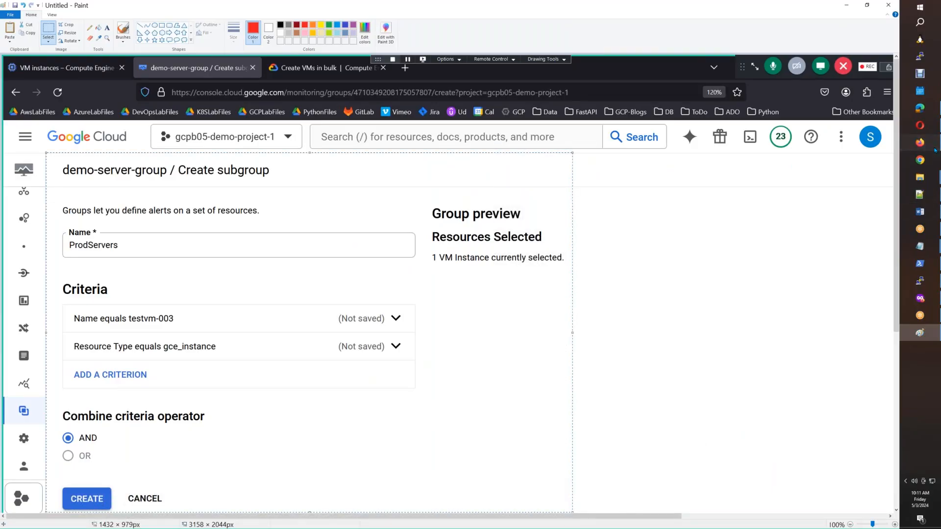
key(alt+Tab)
click(638, 466)
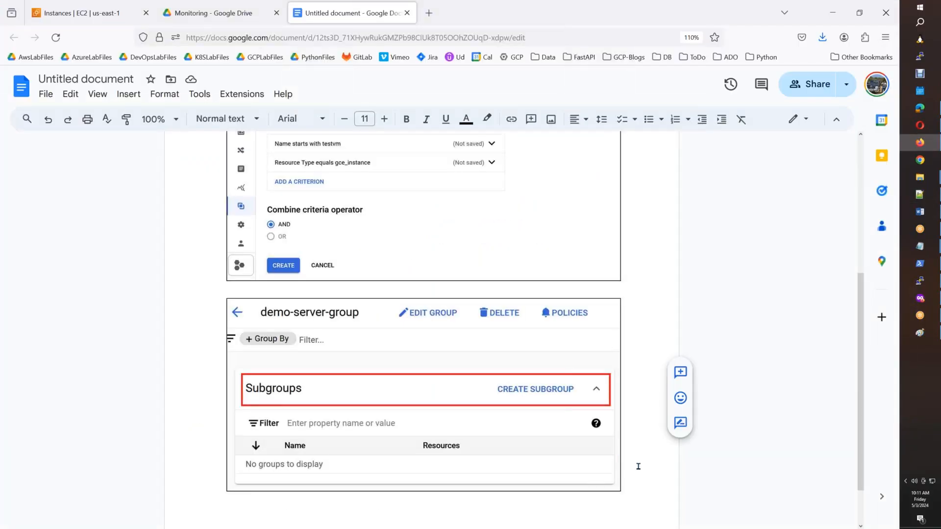
key(Return)
key(ctrl+v)
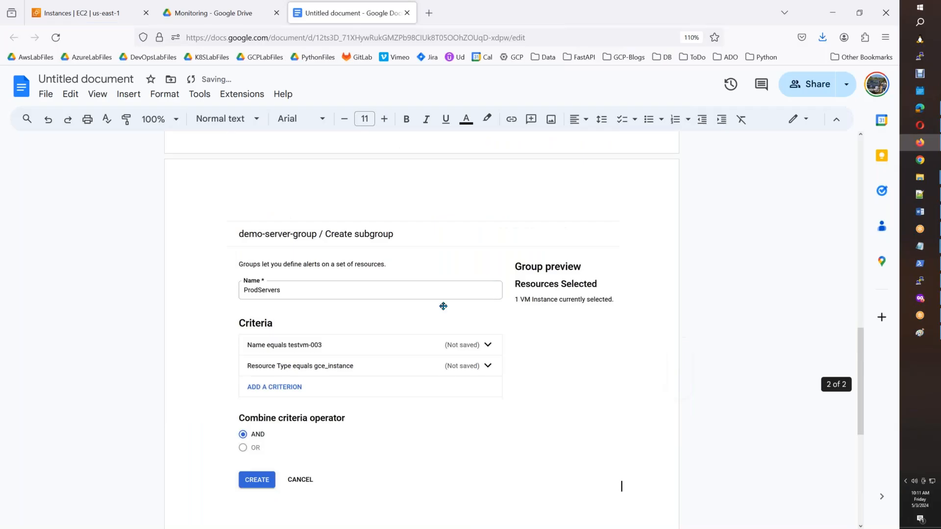
Step: Give the pasted screenshot a 1pt border, then create the ProdServers subgroup
click(443, 307)
click(460, 119)
click(479, 142)
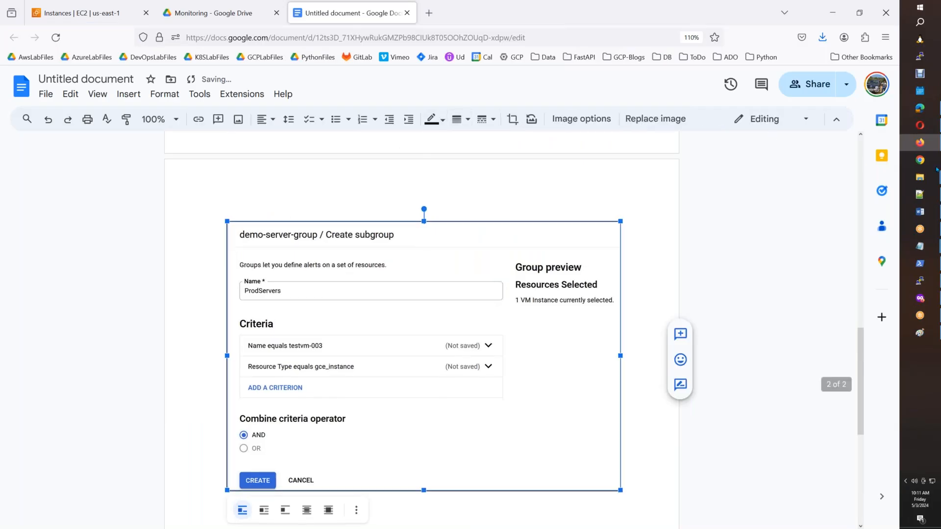
click(920, 298)
click(88, 443)
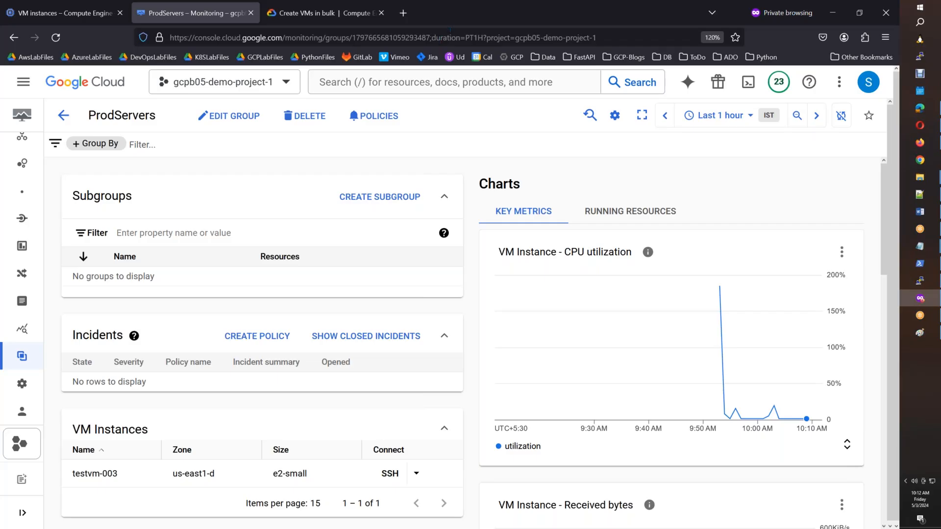
Step: Return to the Groups list showing DevServers (2 instances) and ProdServers (1 instance) under demo-server-group
click(50, 124)
right_click(69, 115)
click(382, 379)
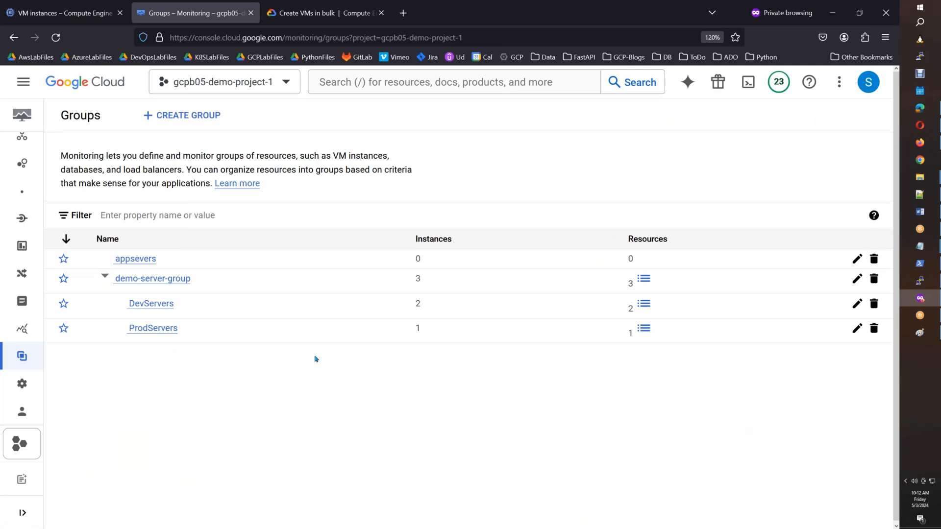
Step: Paste the Groups page screenshot into Paint and select the groups list area
click(920, 333)
key(ctrl+v)
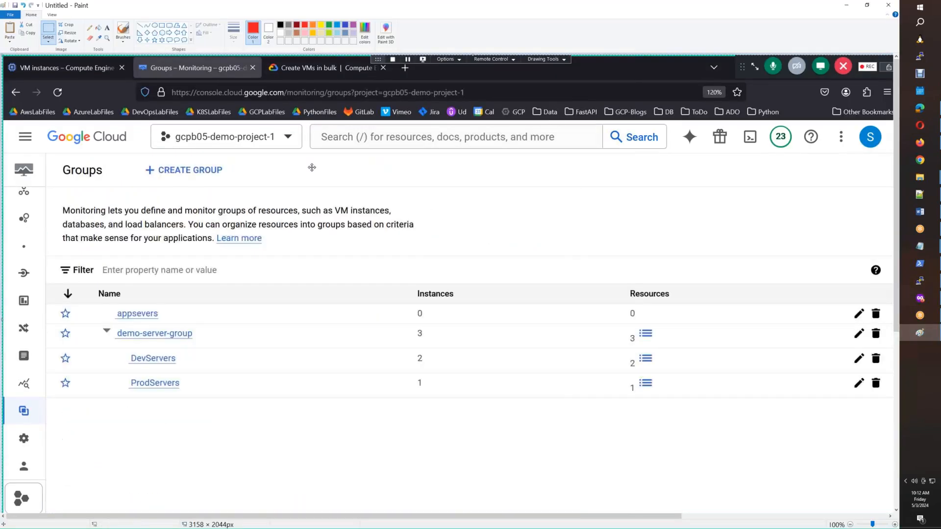
click(49, 30)
mouse_move(45, 153)
mouse_down()
mouse_move(481, 411)
mouse_move(716, 408)
mouse_up()
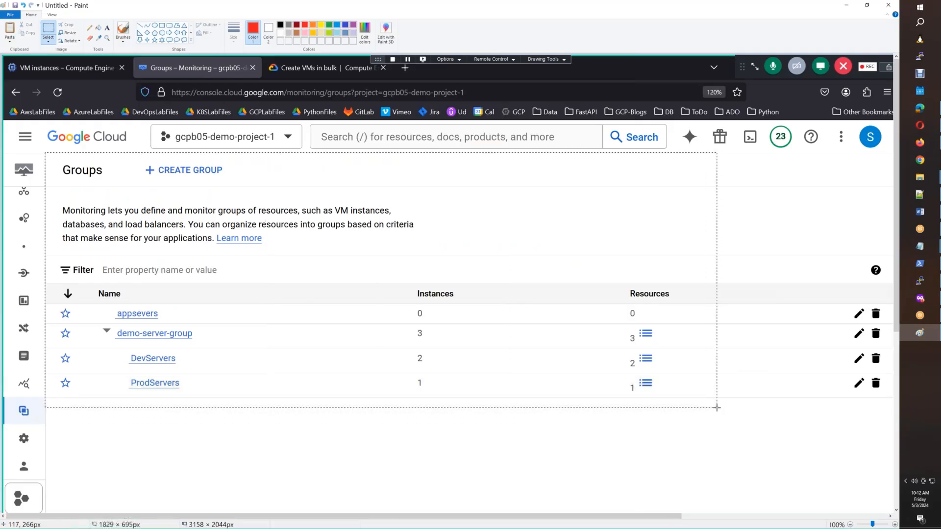
Step: Paste the groups list screenshot below the last one in the Doc and give it a dark border
click(920, 143)
click(643, 480)
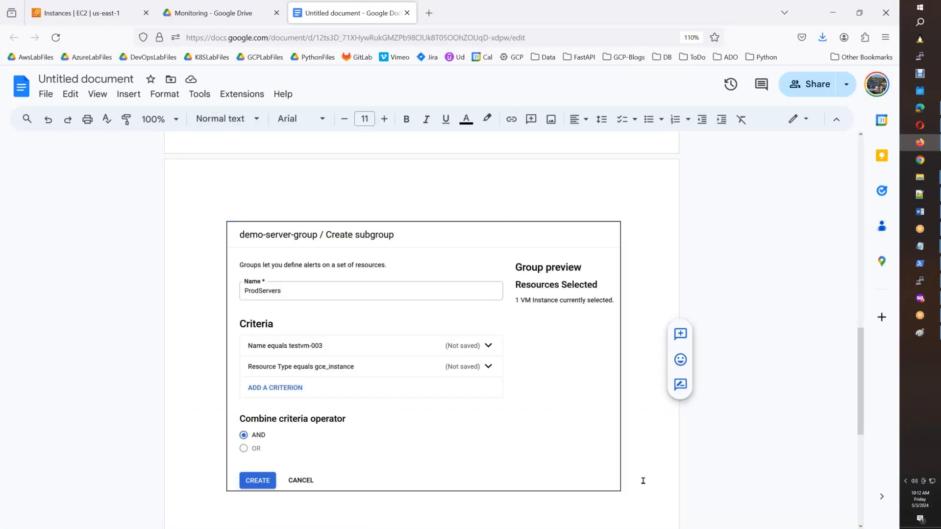
key(ctrl+v)
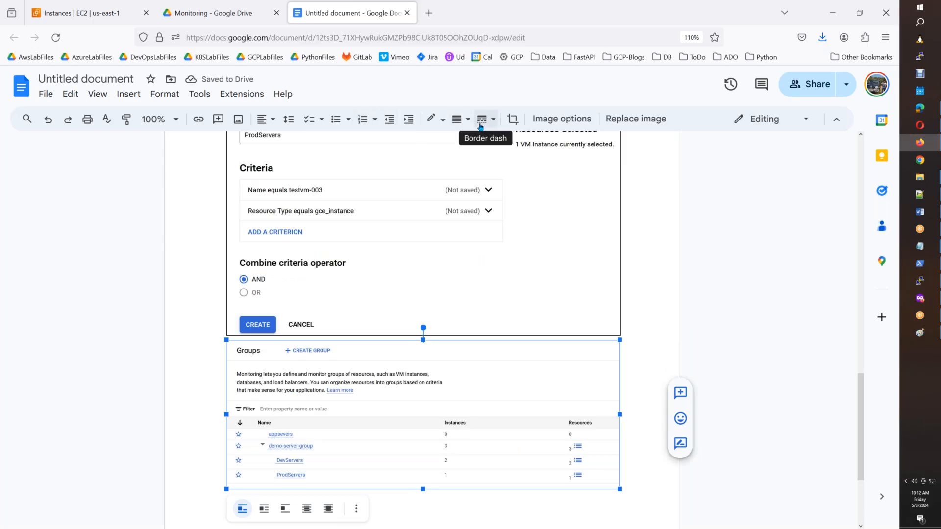
click(461, 119)
click(475, 146)
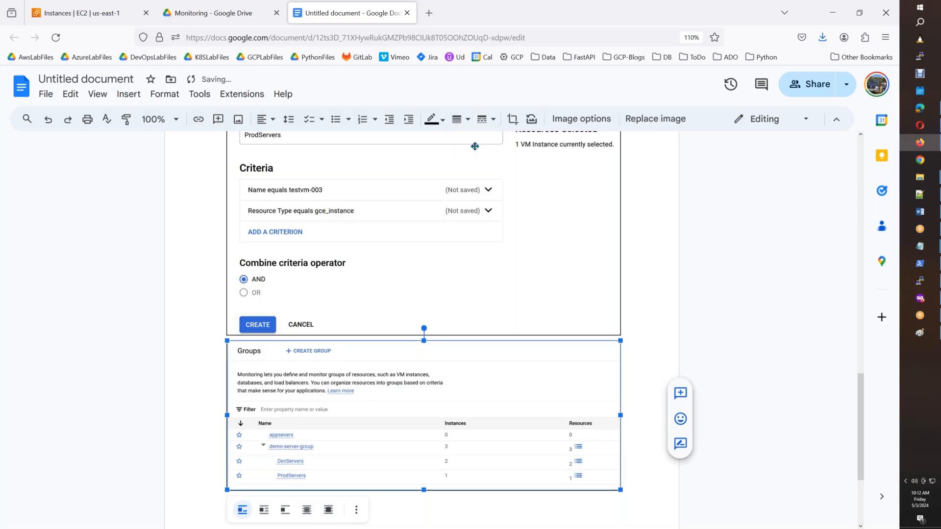
click(631, 381)
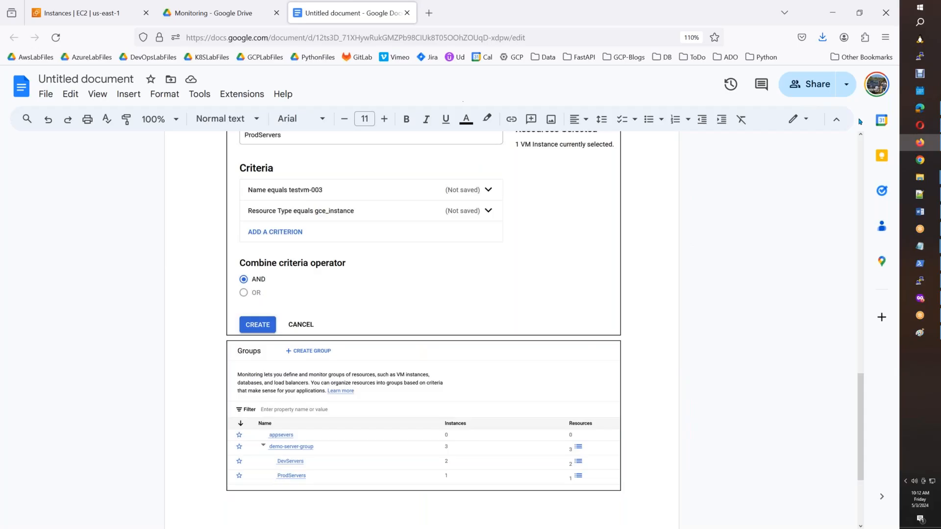
mouse_move(920, 211)
click(920, 298)
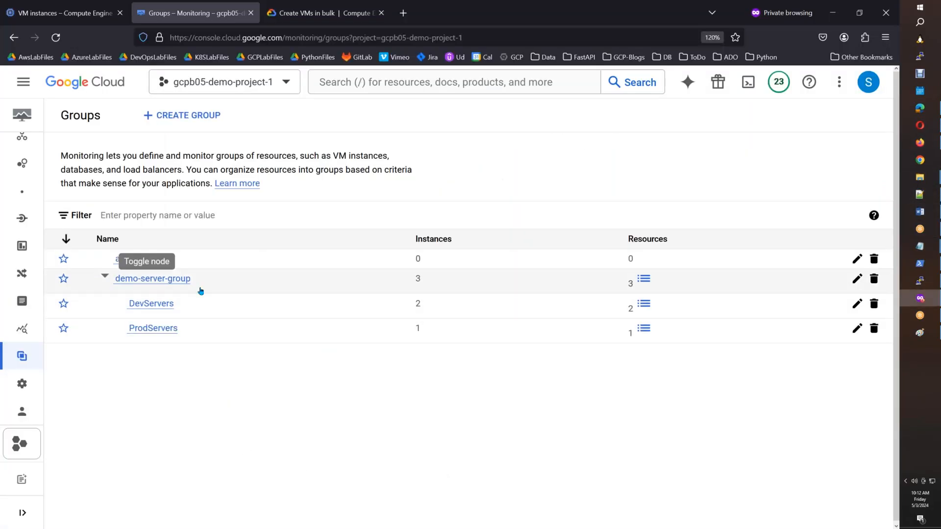
Step: Open Uptime checks and delete the vm-group uptime check along with its alert policy
mouse_move(31, 115)
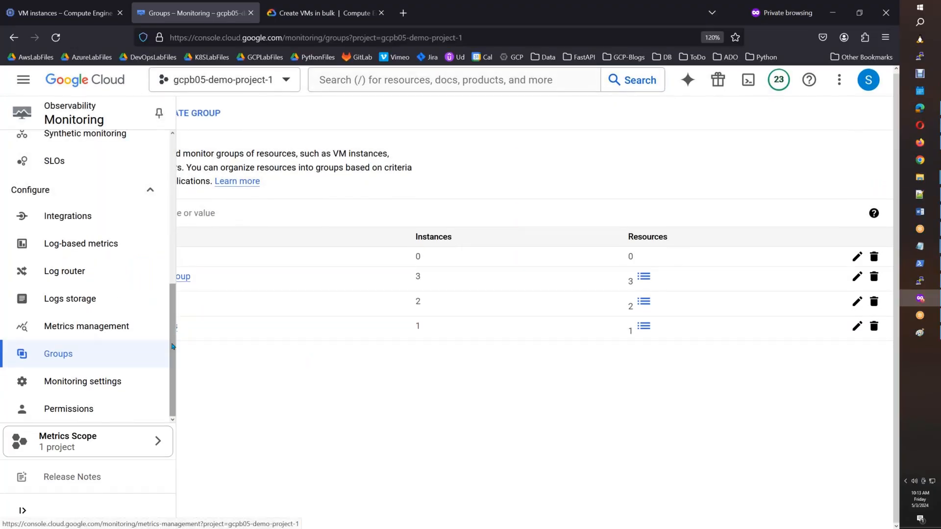
drag(171, 343, 173, 252)
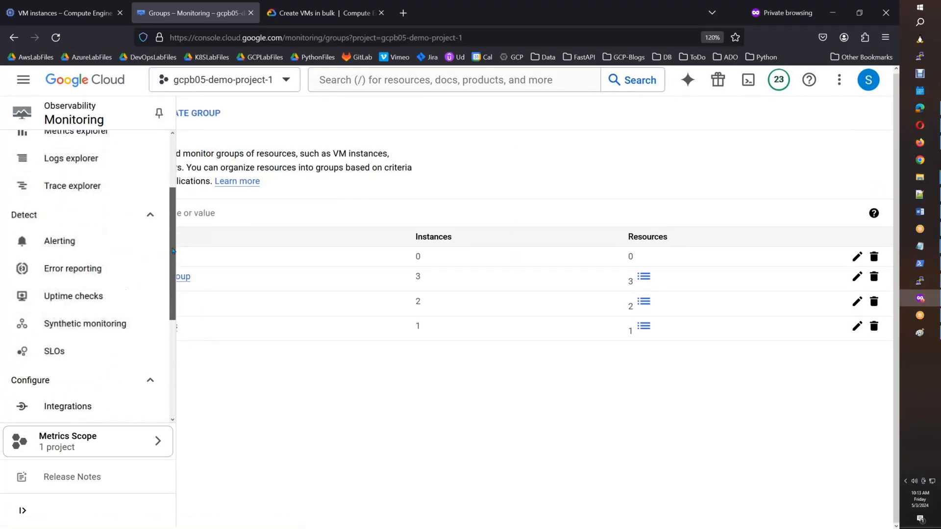
click(77, 300)
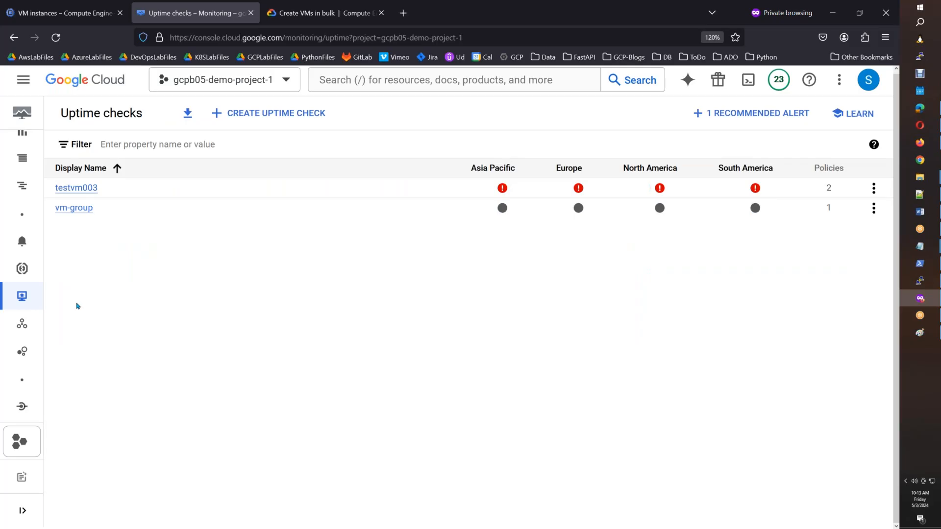
click(873, 208)
click(810, 290)
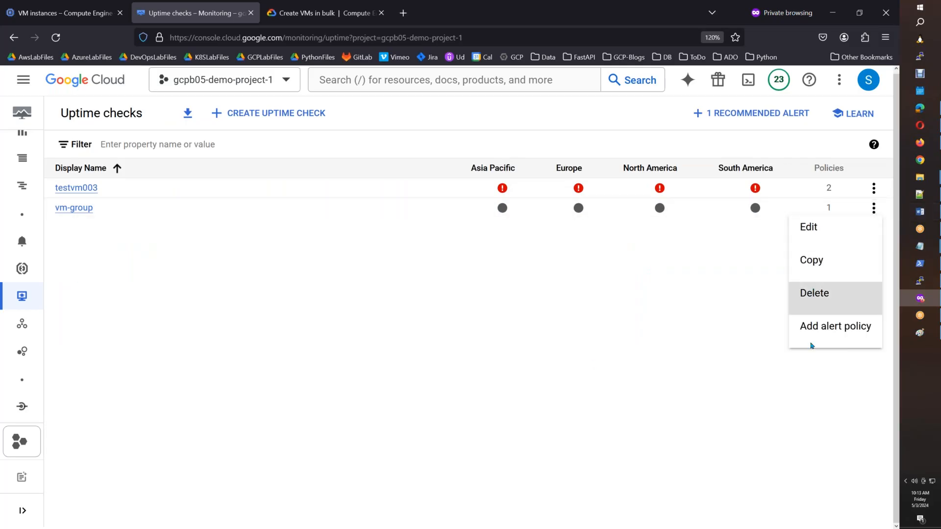
click(600, 361)
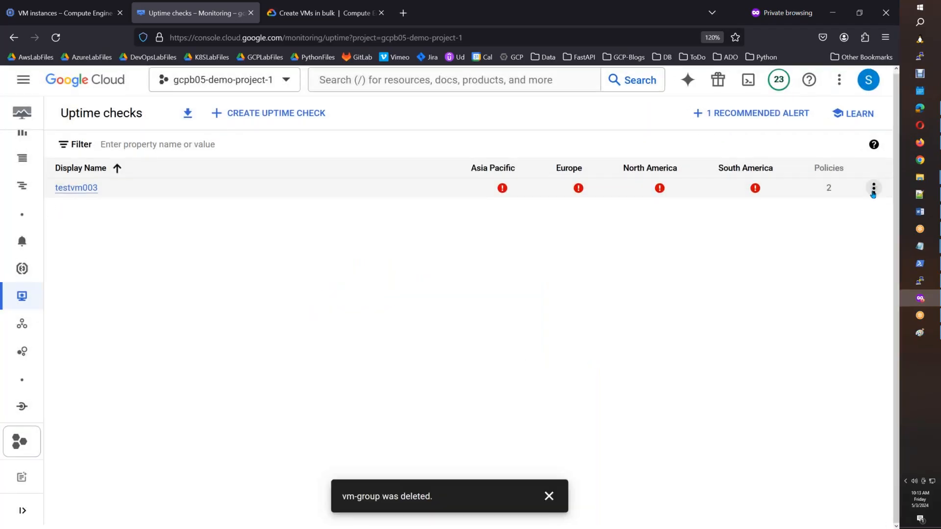
Step: Delete the testvm003 uptime check as well
click(874, 189)
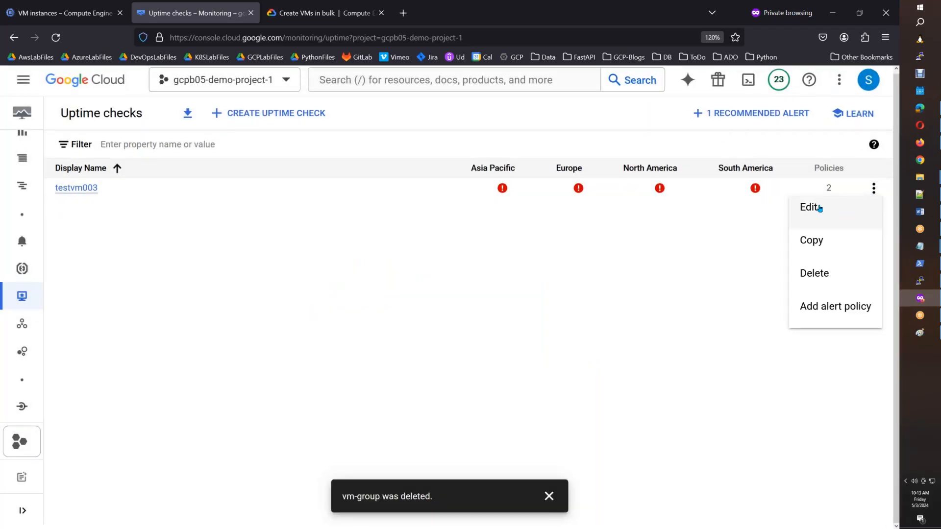
click(821, 278)
click(596, 367)
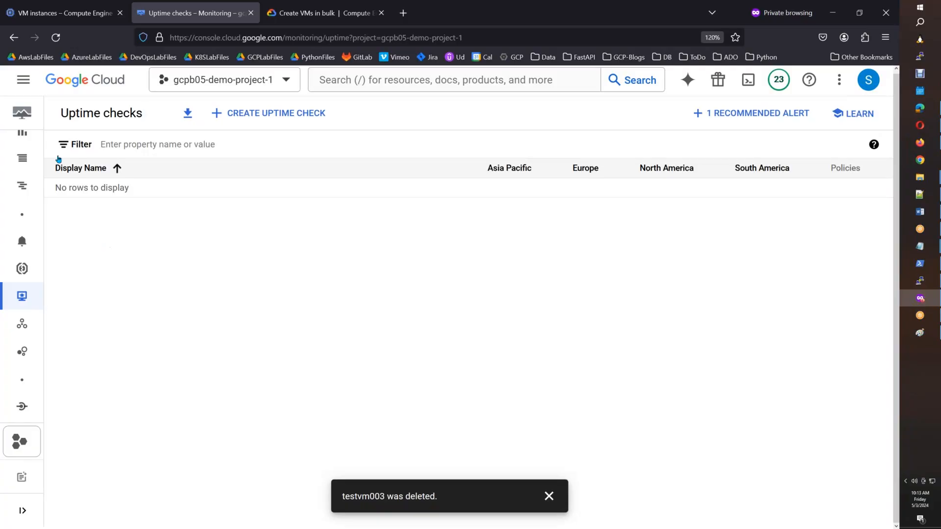
Step: Open the Monitoring Integrations page, then the Monitoring settings page
mouse_move(31, 124)
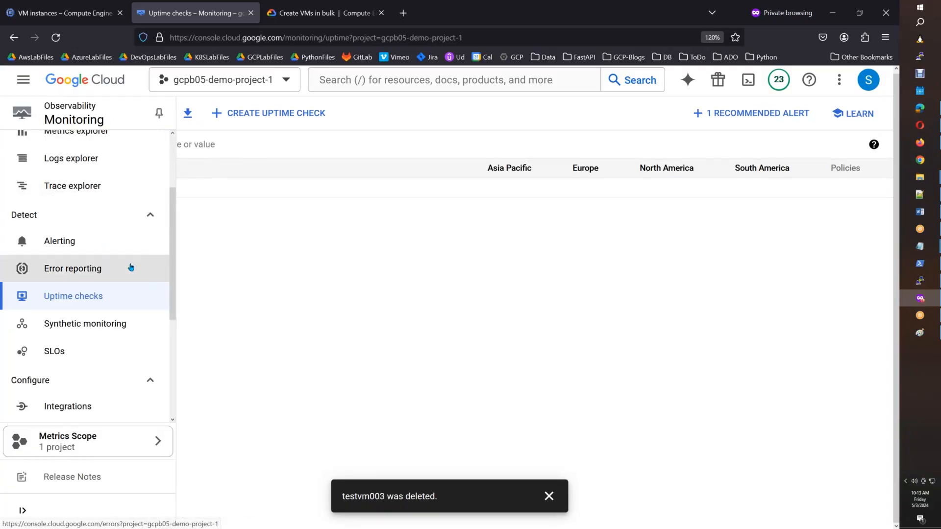
scroll(131, 267, up, 2)
scroll(131, 267, down, 5)
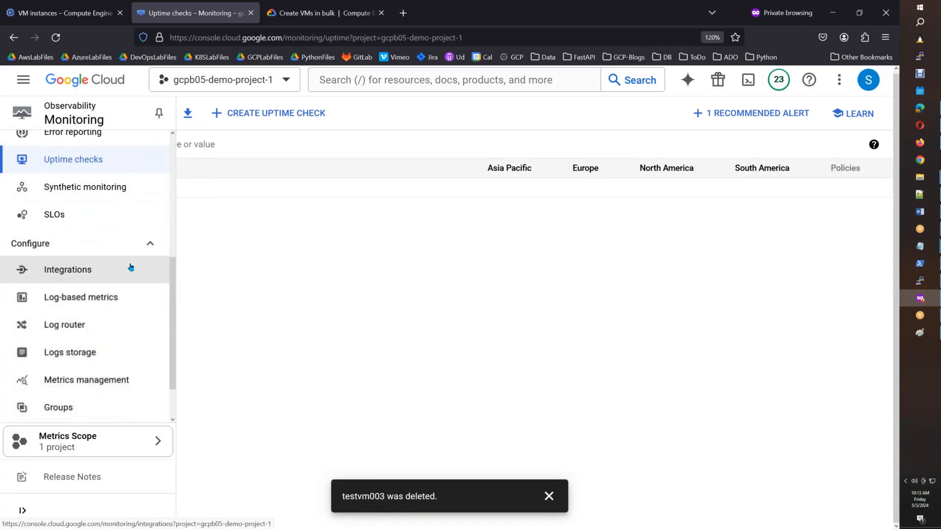
click(123, 275)
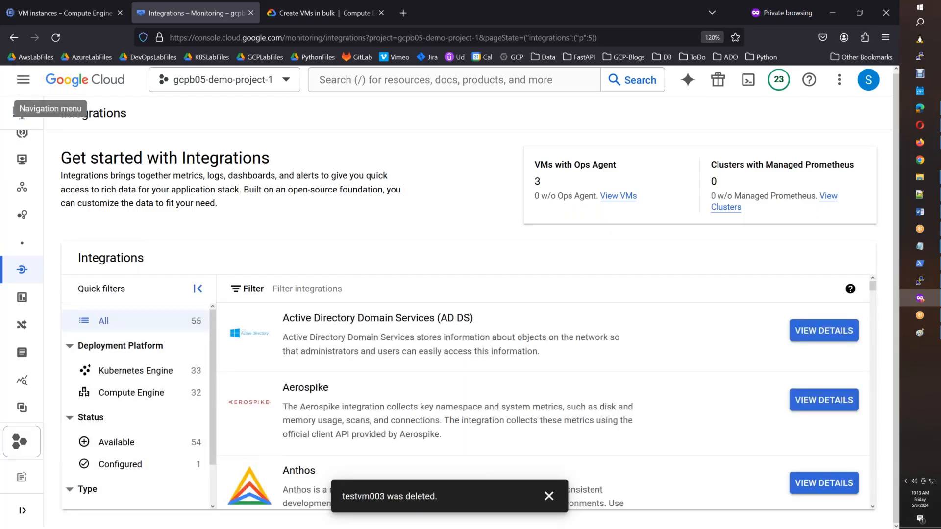
mouse_move(31, 120)
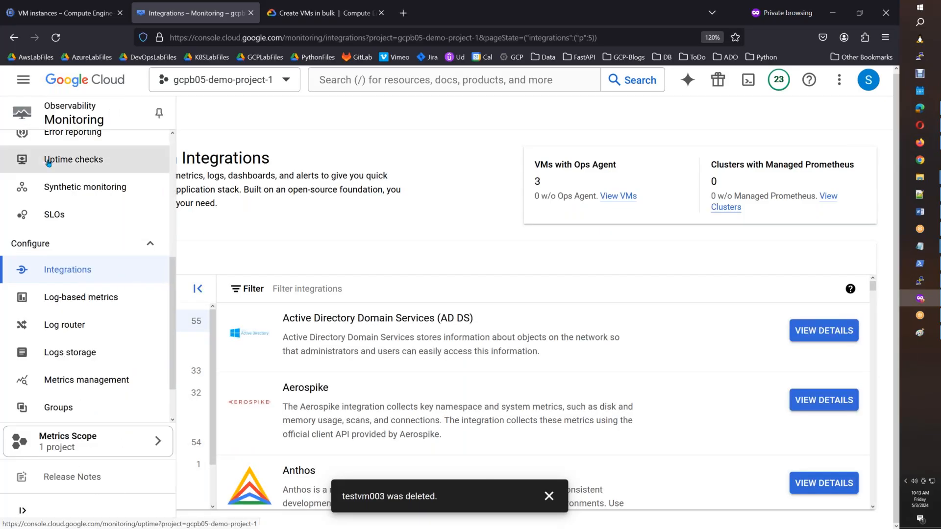
scroll(49, 162, down, 2)
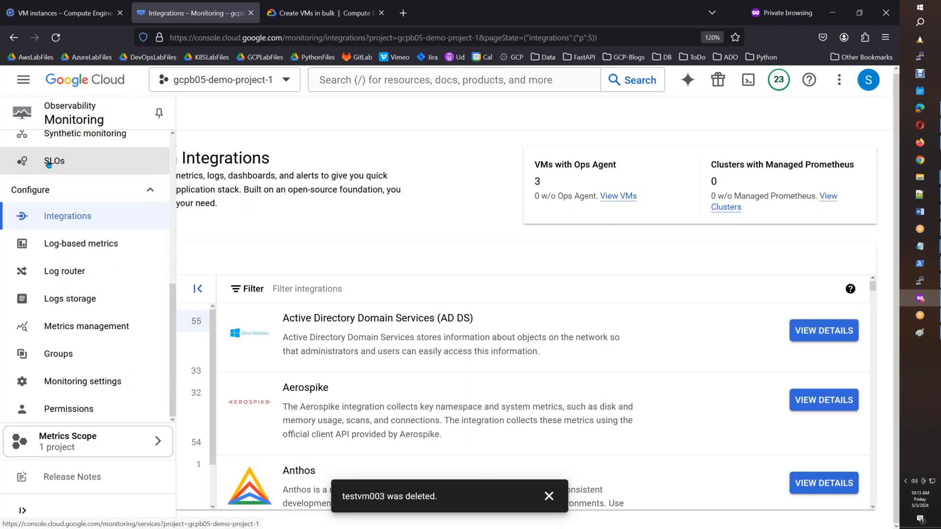
click(116, 380)
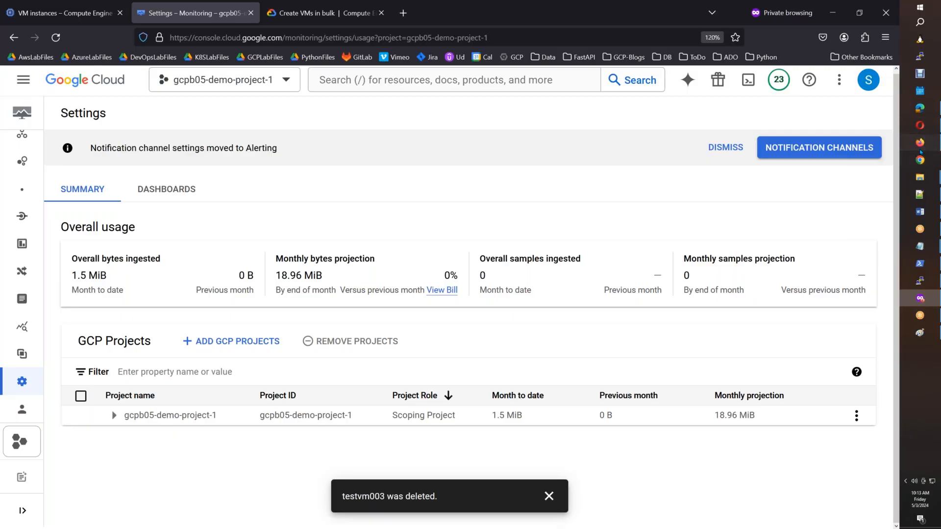
Step: Return to the documentation Google Doc and select its title
click(920, 142)
scroll(353, 193, up, 15)
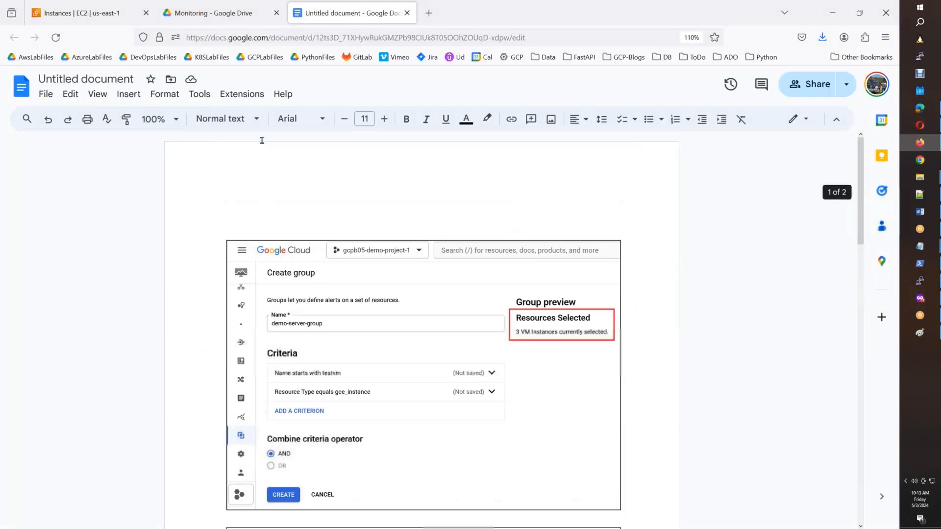
click(86, 79)
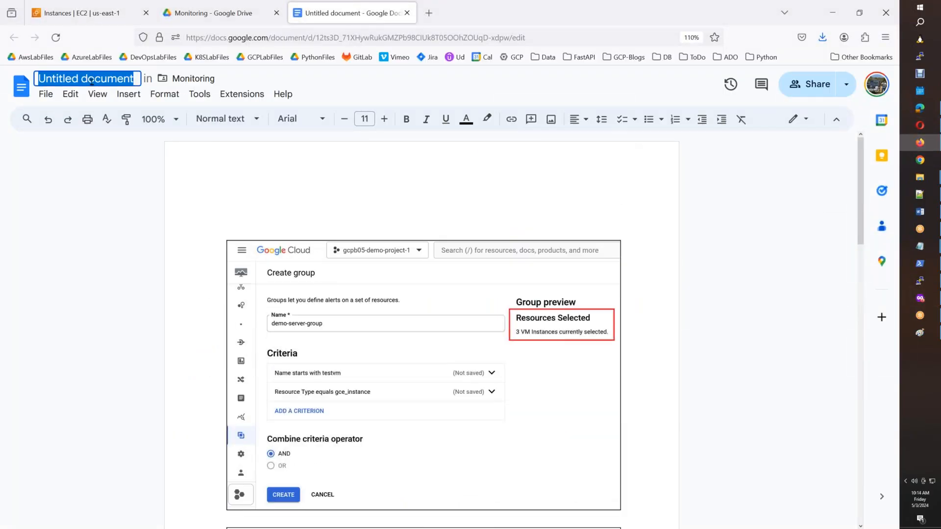
Step: Type the heading 'Created Groups & Sub-Groups for Monitoring' at the top, fixing the Sub-Groups typo, and select the title
click(236, 195)
text(Crea)
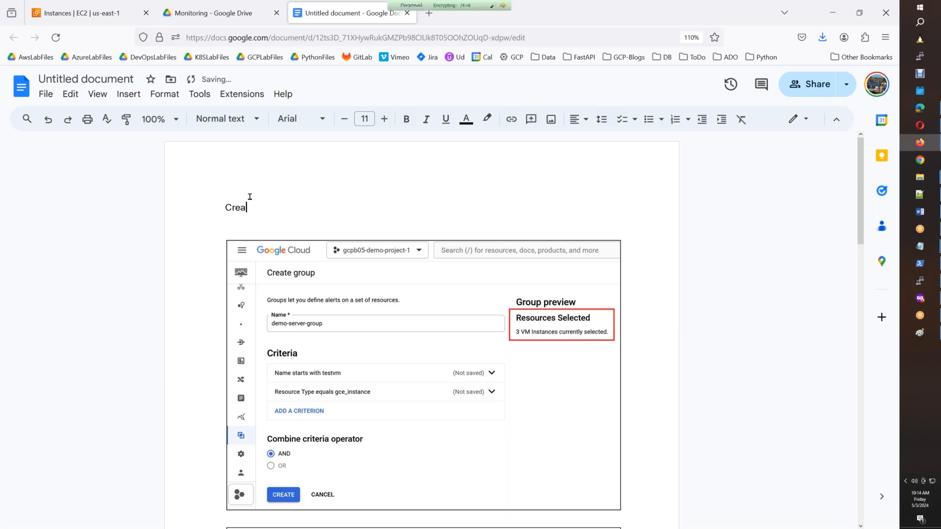
text(ted Groups & Sub)
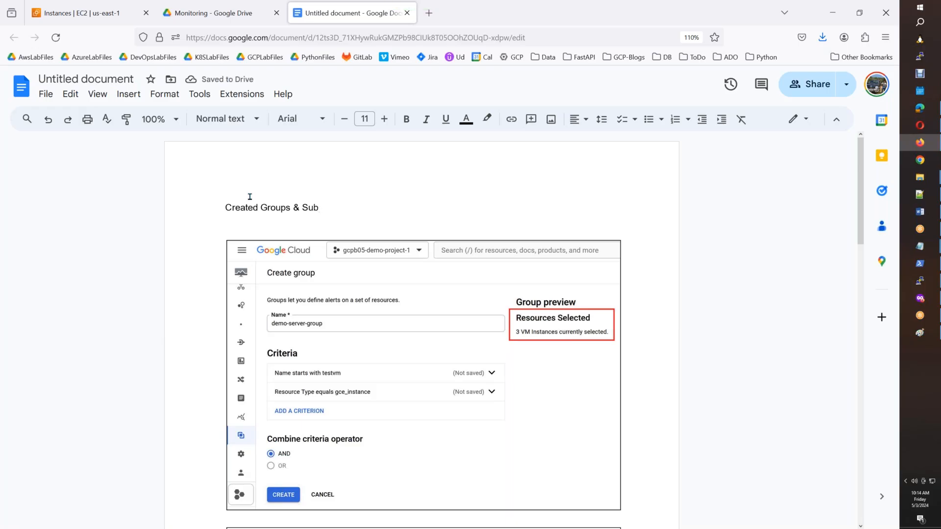
text(-Grouyps )
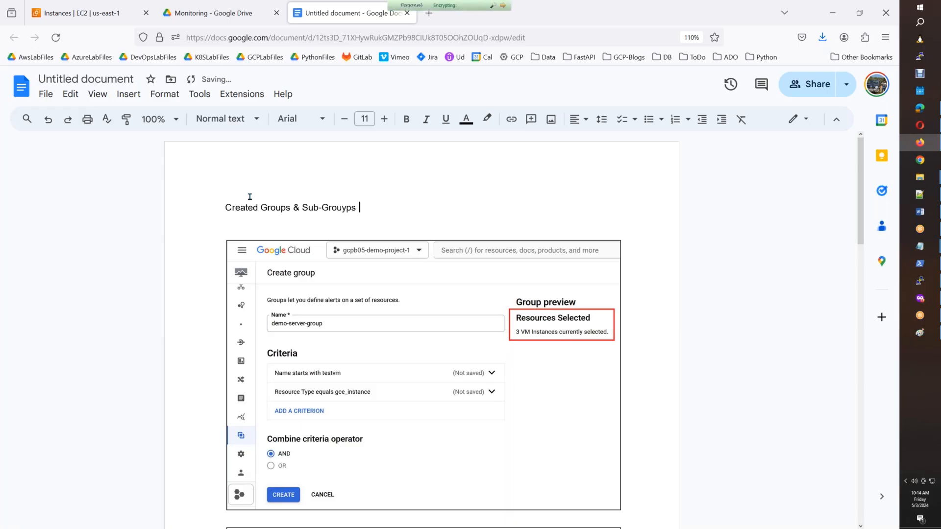
text(for Monitoring)
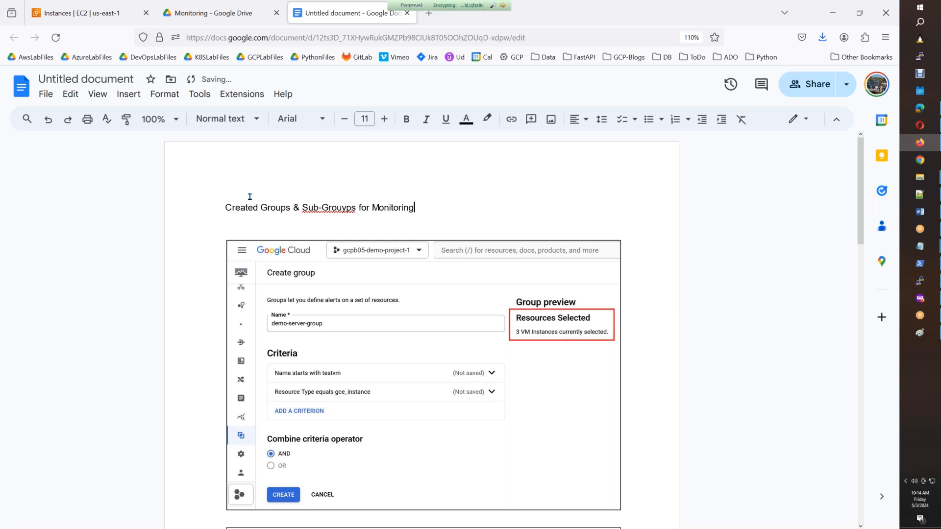
right_click(324, 208)
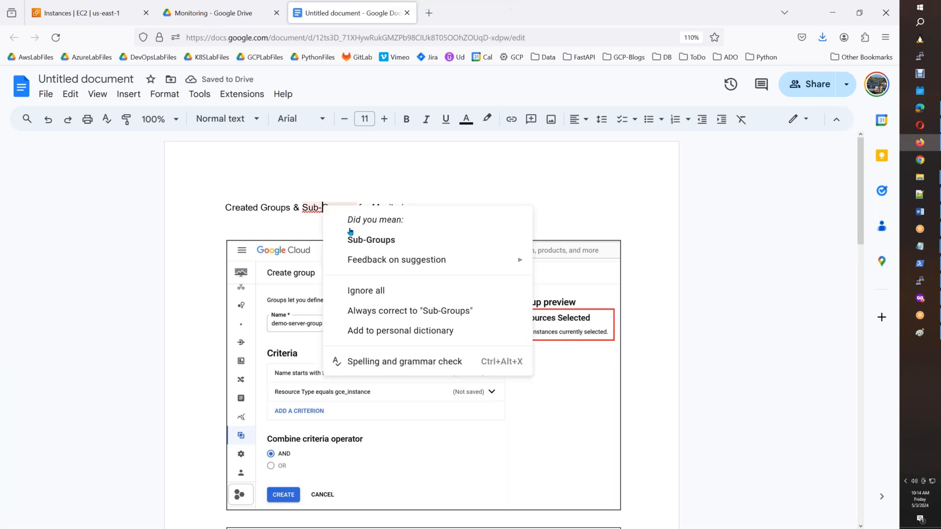
click(377, 238)
click(86, 79)
Step: Confirm the document name, then create and open a new blank Google Doc in the Monitoring folder
key(Return)
click(216, 8)
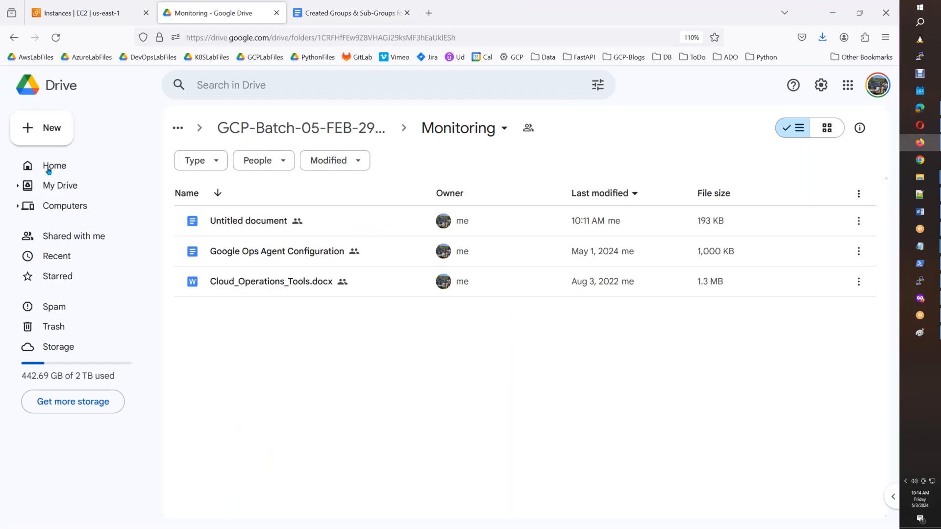
click(54, 127)
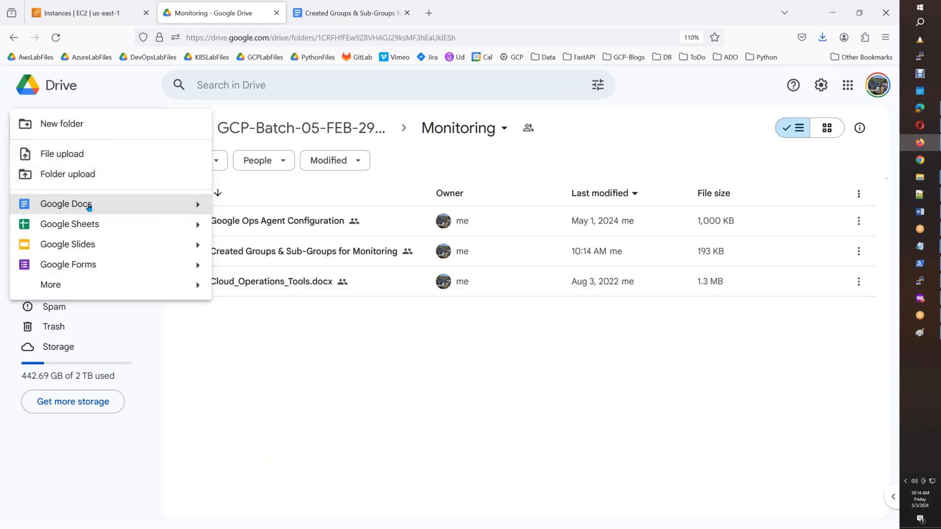
click(88, 208)
click(543, 340)
click(227, 13)
click(307, 20)
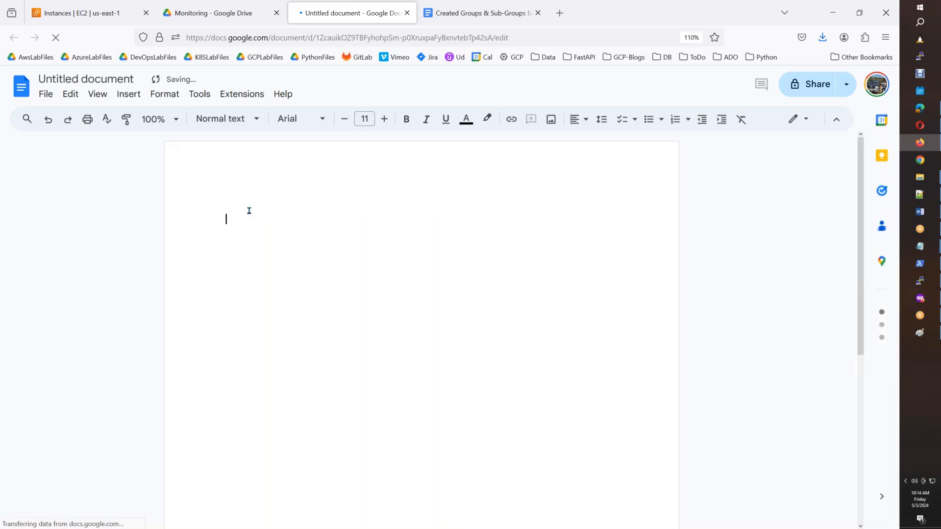
Step: Type 'Access Google Monitoring => Settings for Notification Channels' and correct the misspelled Notification
key(Return)
text(Acc)
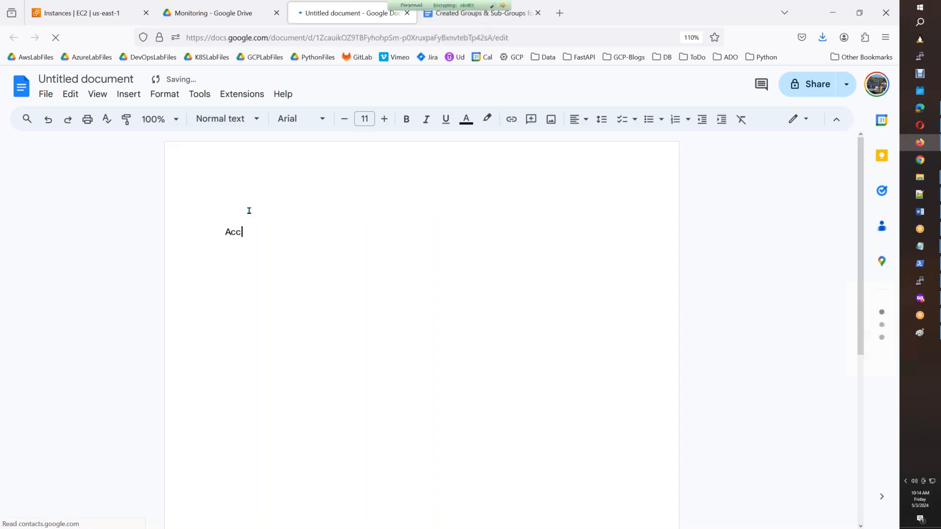
text(ess Google Monit)
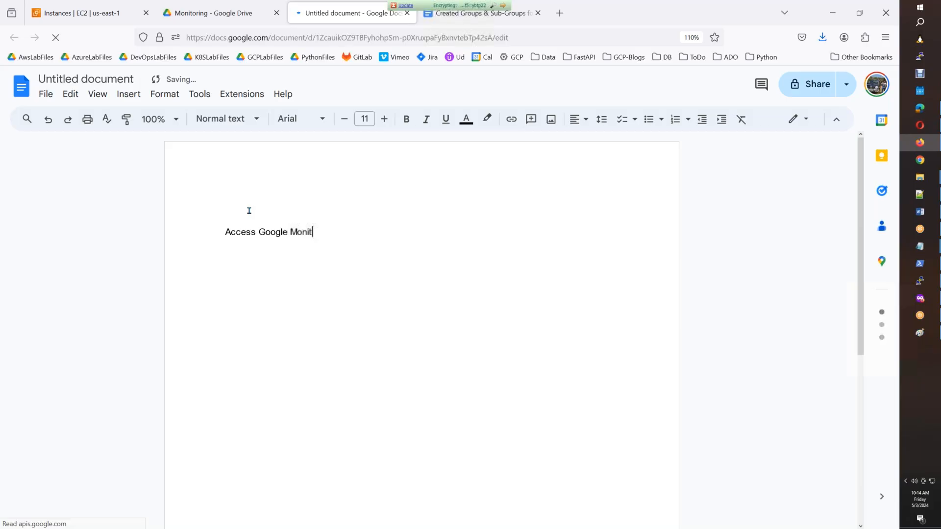
text(oring)
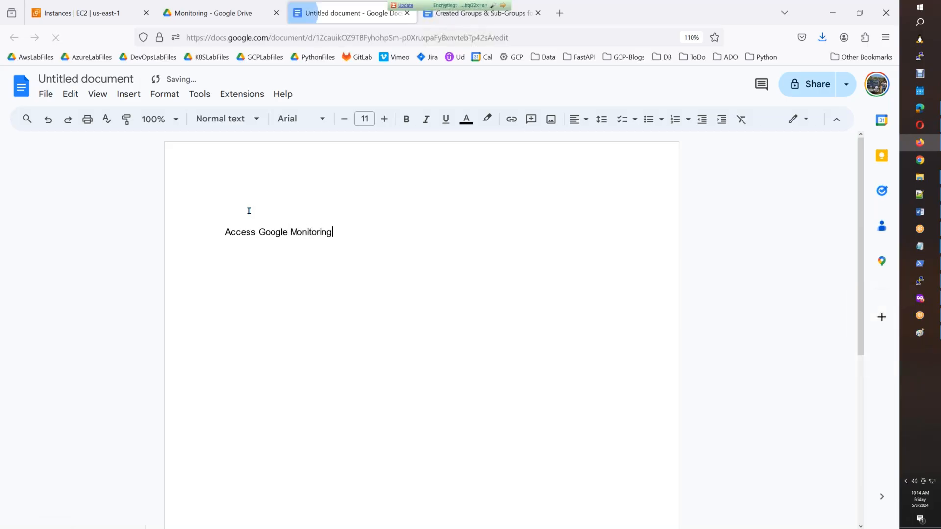
text( => S)
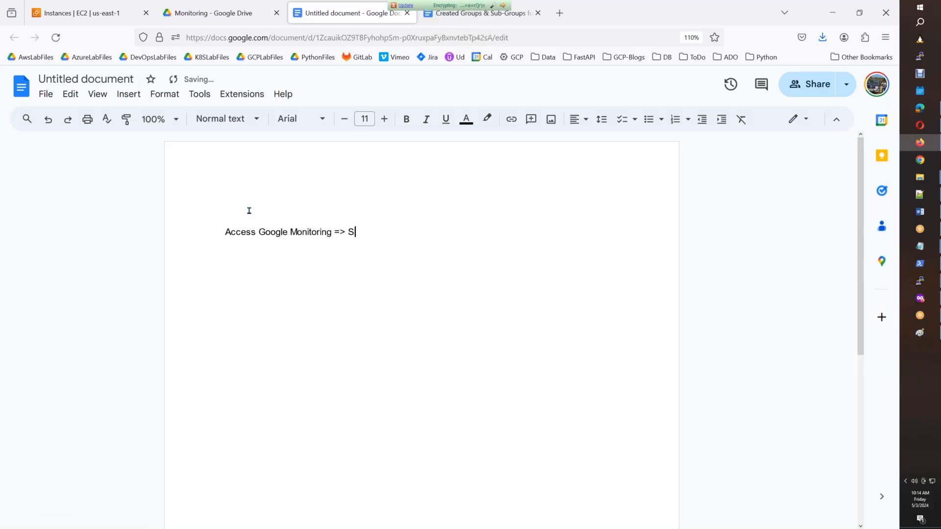
text(ett)
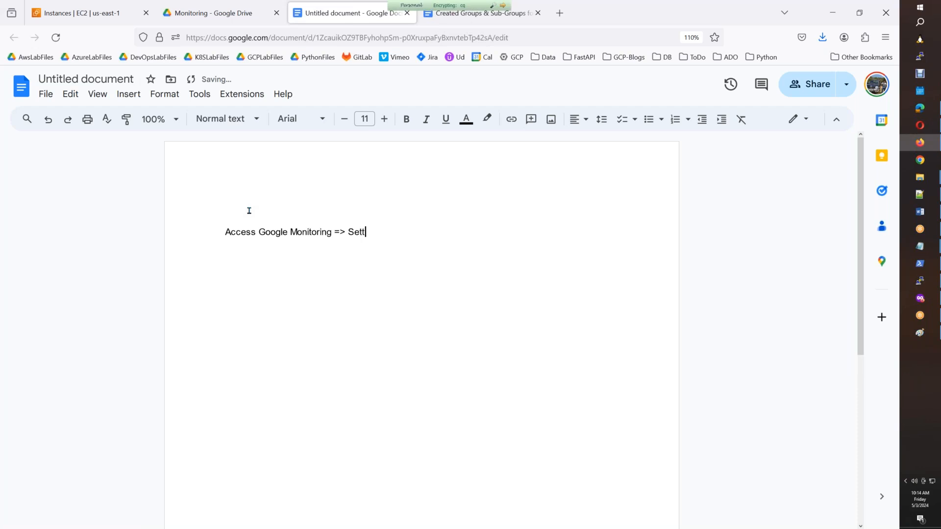
text(ings for Not)
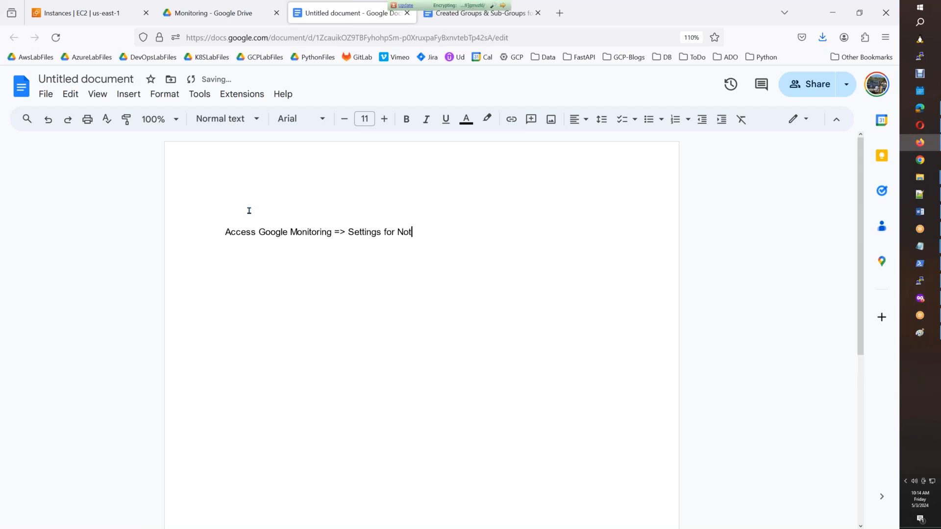
text(ificcatttioChannels)
key(Return)
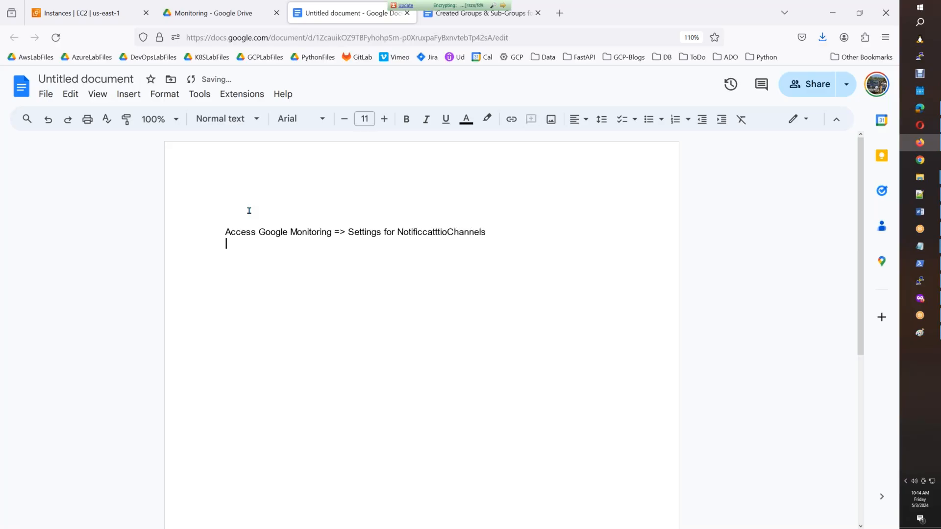
click(448, 232)
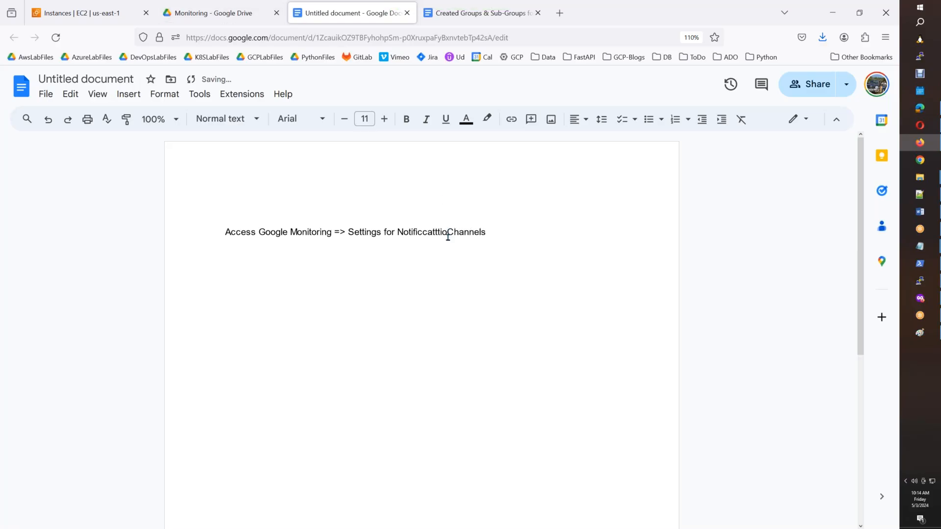
text(n)
click(403, 246)
right_click(417, 232)
click(460, 268)
key(Down)
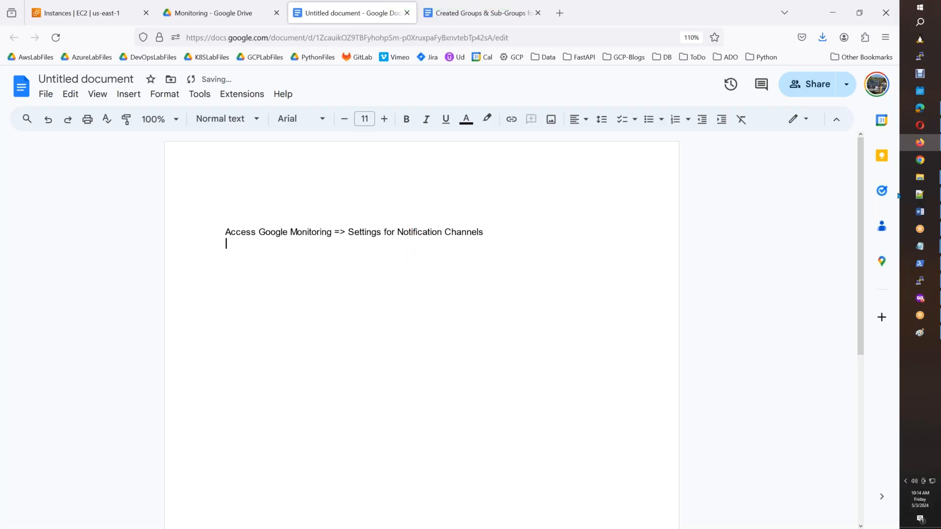
click(920, 298)
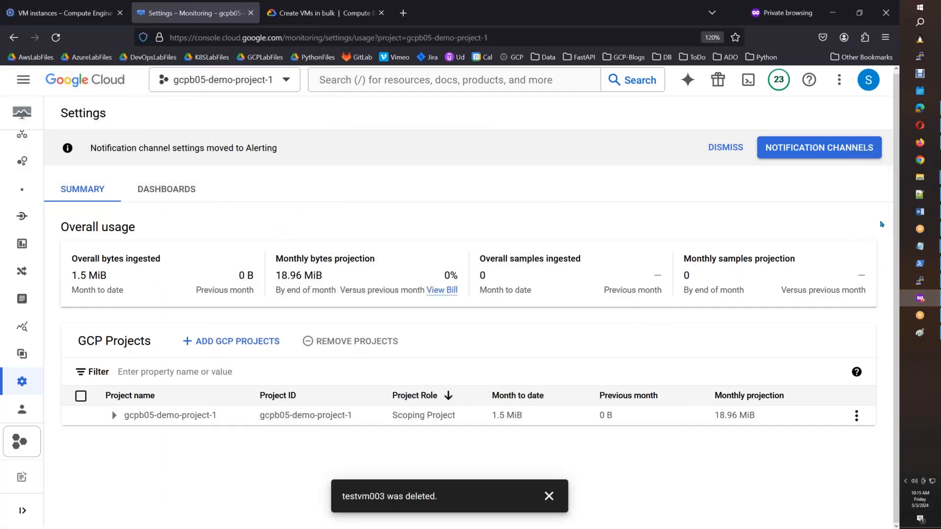
Step: Paste the Settings page screenshot into Paint and select the header and notification banner
click(919, 335)
key(ctrl+v)
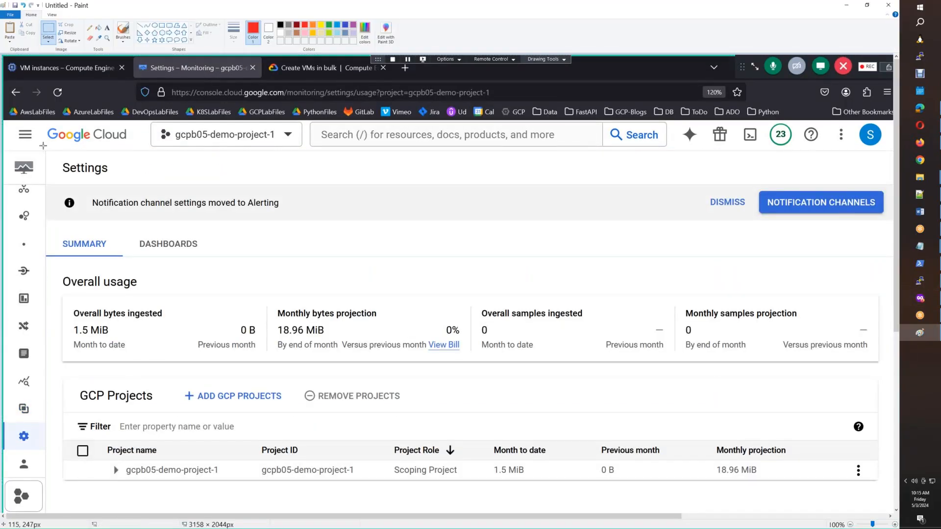
drag(5, 121, 832, 274)
click(888, 257)
mouse_move(5, 121)
mouse_down()
mouse_move(123, 270)
mouse_move(767, 252)
mouse_move(887, 239)
mouse_up()
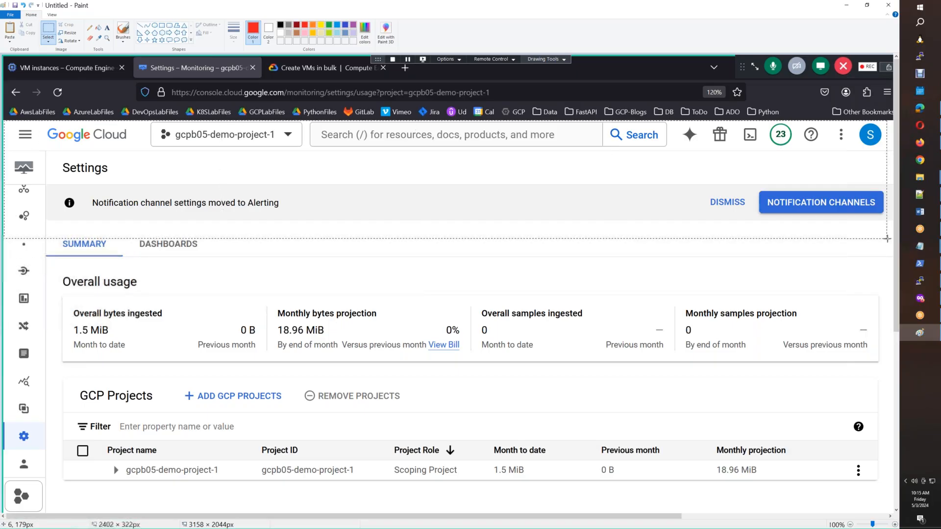
Step: Paste the cropped Settings screenshot into the new Doc and add a line after the heading
click(920, 142)
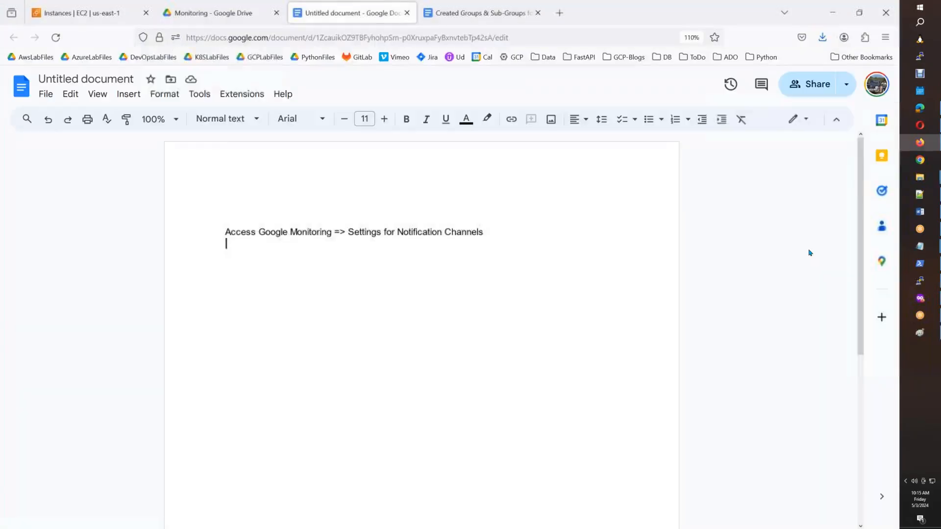
key(ctrl+v)
click(489, 231)
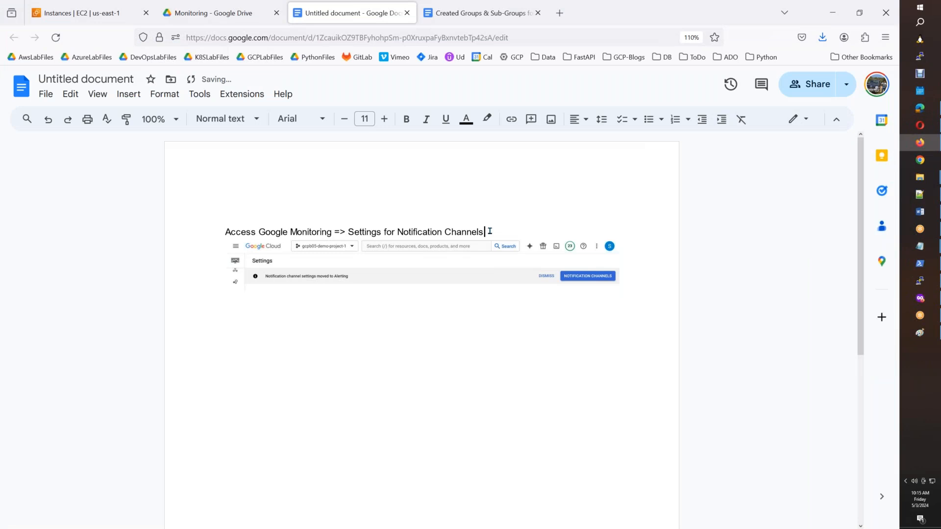
key(Return)
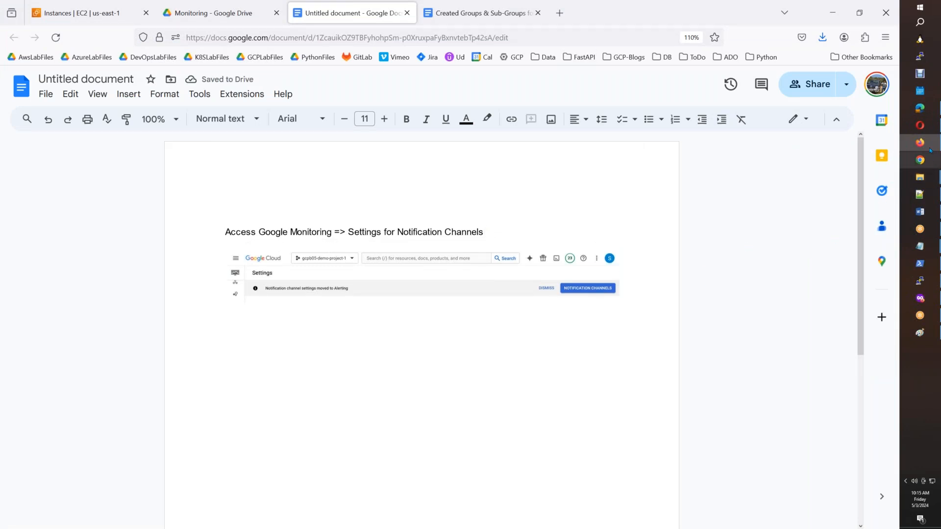
Step: Open the Notification channels page and dismiss the mobile-support notice and testvm003 toast
click(920, 298)
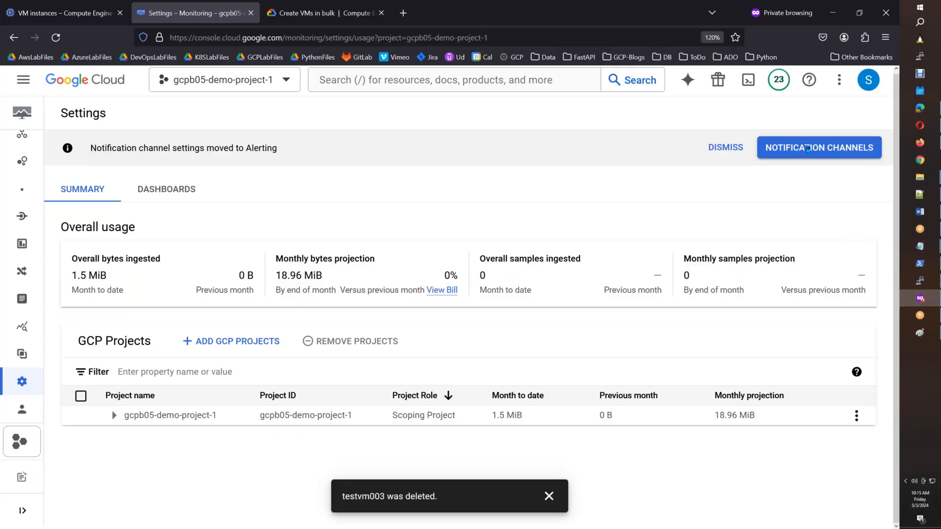
click(796, 147)
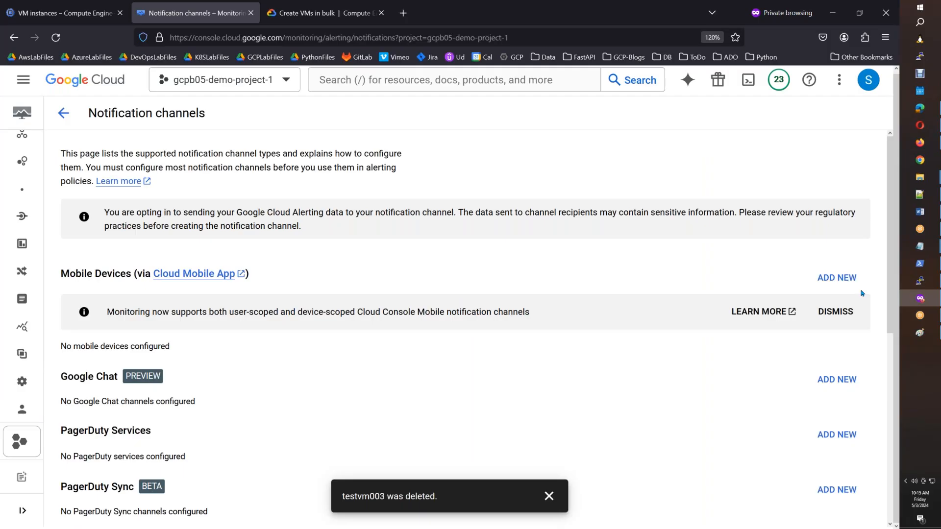
click(836, 311)
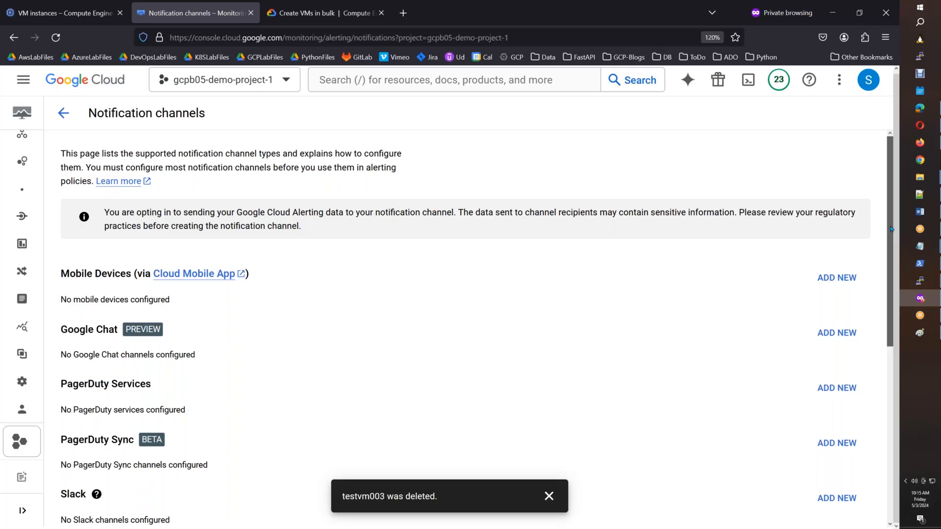
scroll(891, 262, down, 2)
scroll(891, 261, down, 3)
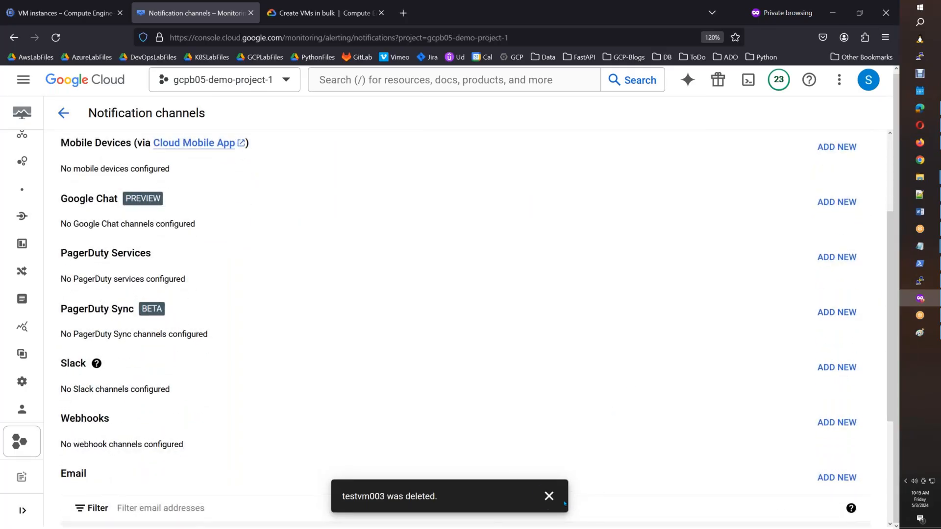
click(549, 496)
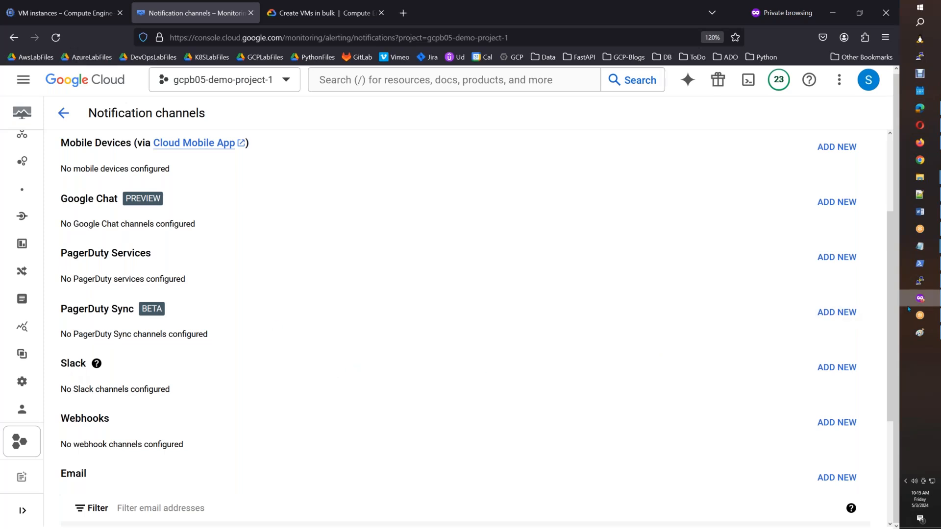
Step: Delete the existing testing-from-gcp email notification channel
drag(890, 308, 886, 374)
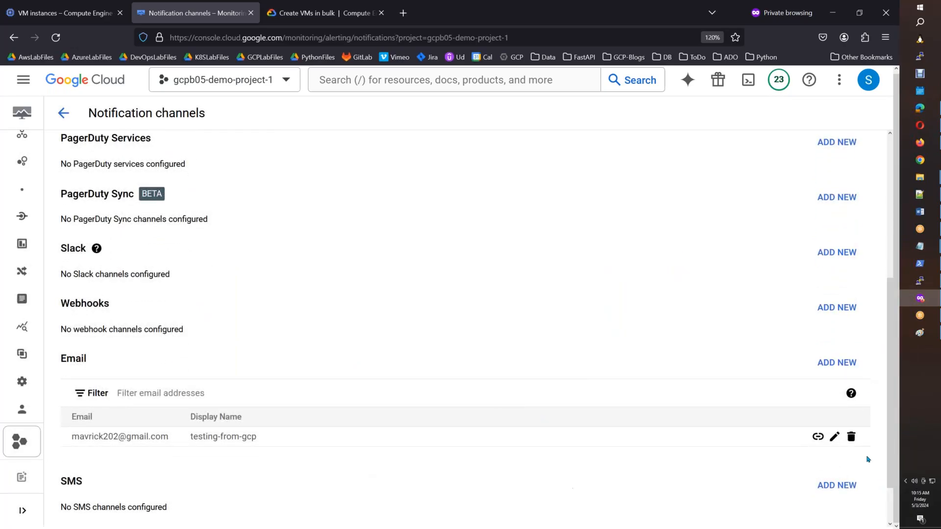
click(852, 437)
key(Return)
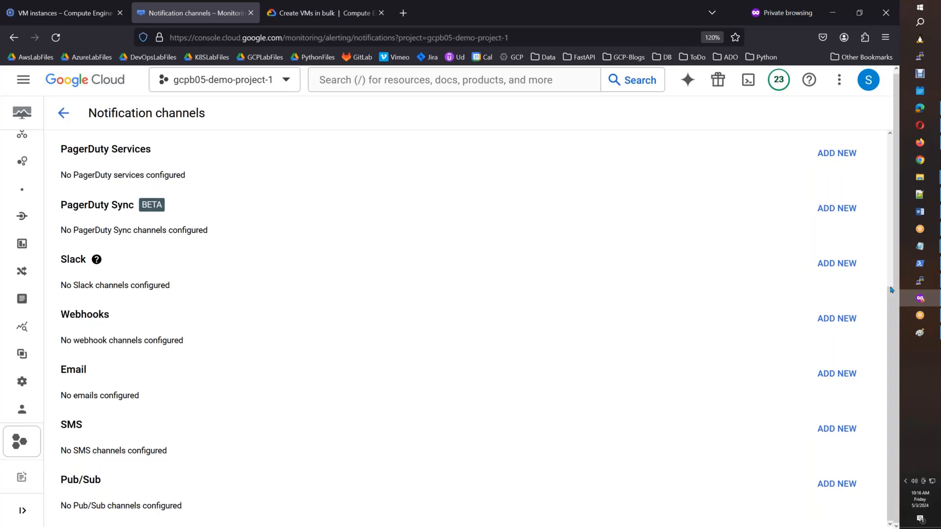
drag(891, 294, 890, 457)
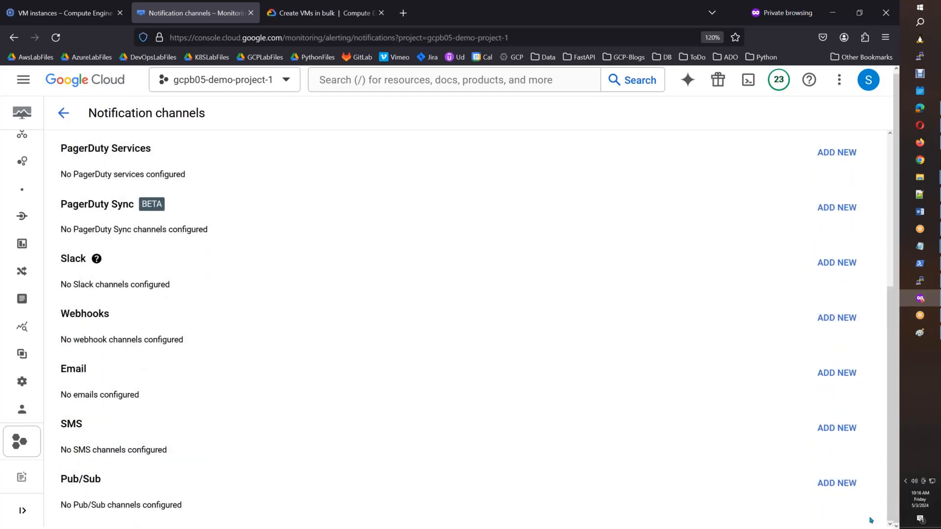
click(922, 339)
Step: Start a new Paint image without saving and paste the Notification channels screenshot
key(ctrl+n)
key(Tab)
key(Return)
key(ctrl+v)
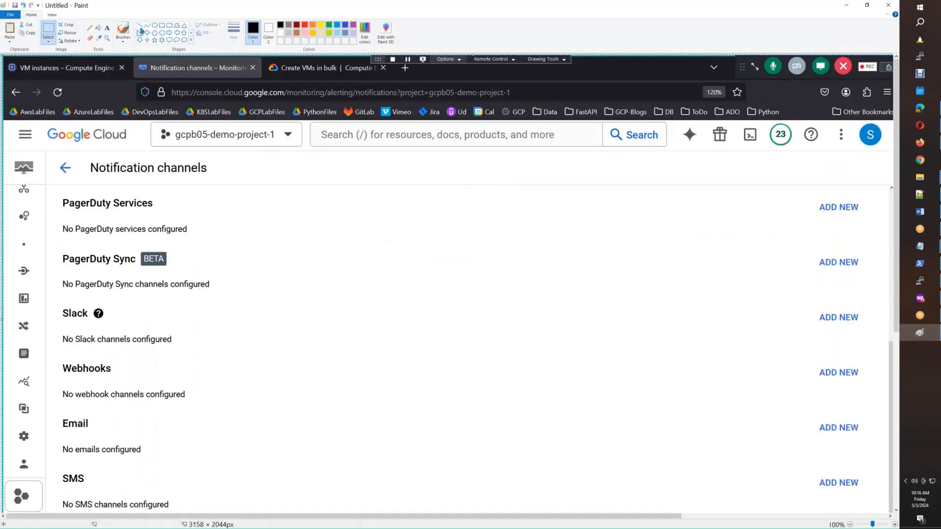
Step: Draw red boxes around the Slack, Email and PagerDuty Services sections
click(162, 25)
click(304, 25)
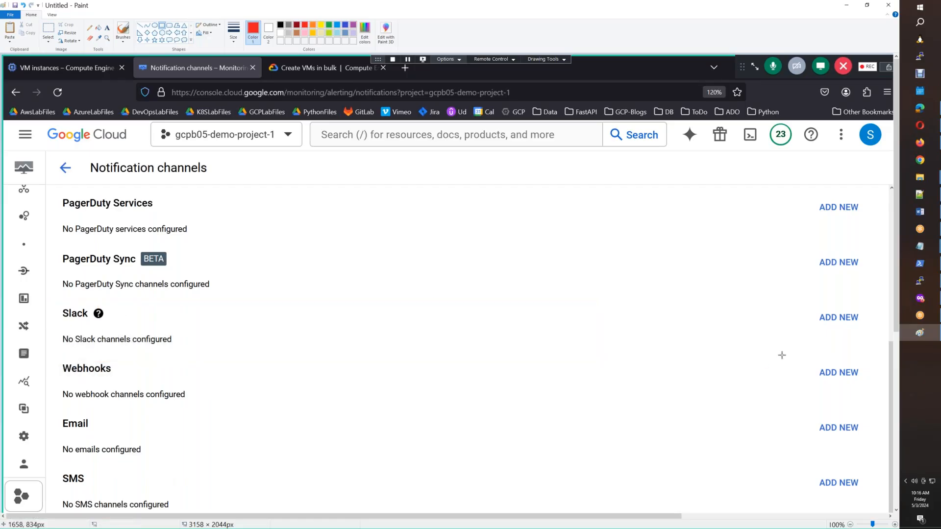
mouse_move(55, 301)
mouse_down()
mouse_move(269, 351)
mouse_move(883, 348)
mouse_up()
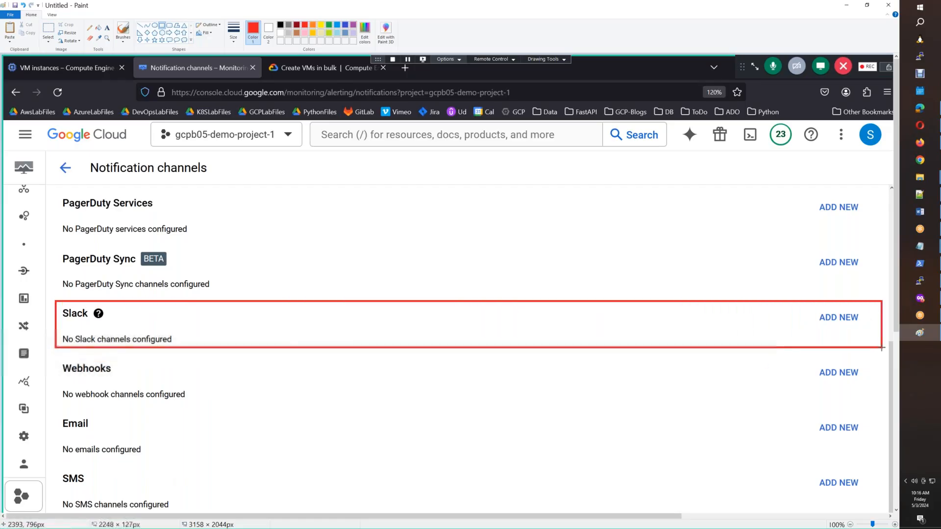
mouse_move(54, 409)
mouse_down()
mouse_move(681, 461)
mouse_move(896, 455)
mouse_move(877, 456)
mouse_up()
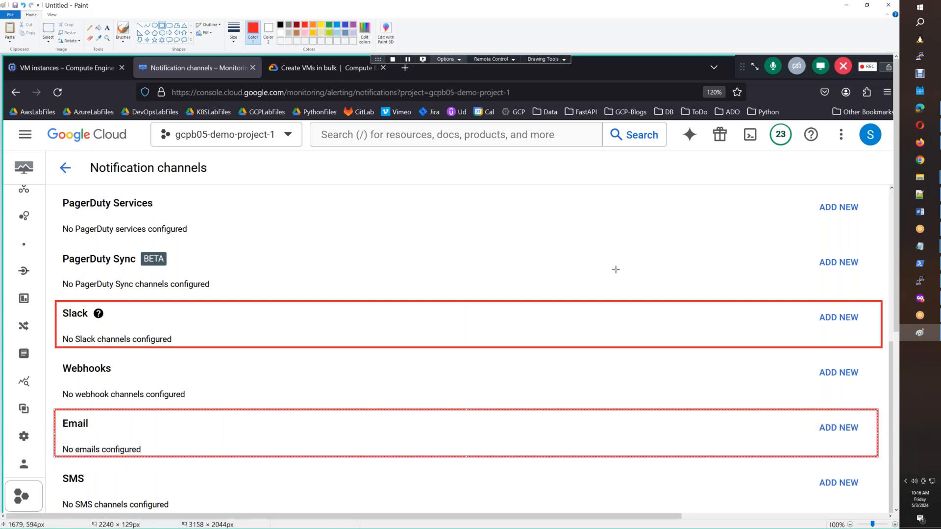
mouse_move(51, 189)
mouse_down()
mouse_move(94, 233)
mouse_move(316, 237)
mouse_up()
drag(499, 238, 880, 239)
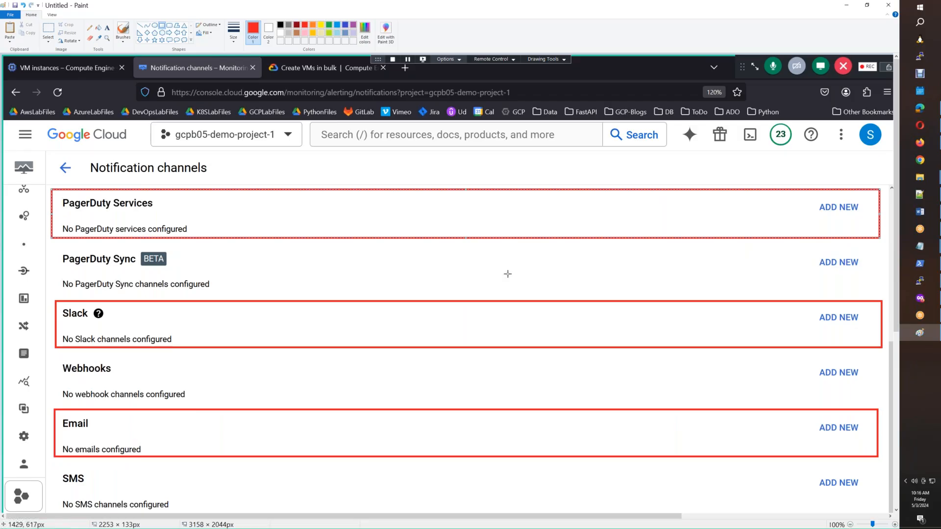
Step: Select the annotated area and place the Doc cursor after the first screenshot
click(48, 29)
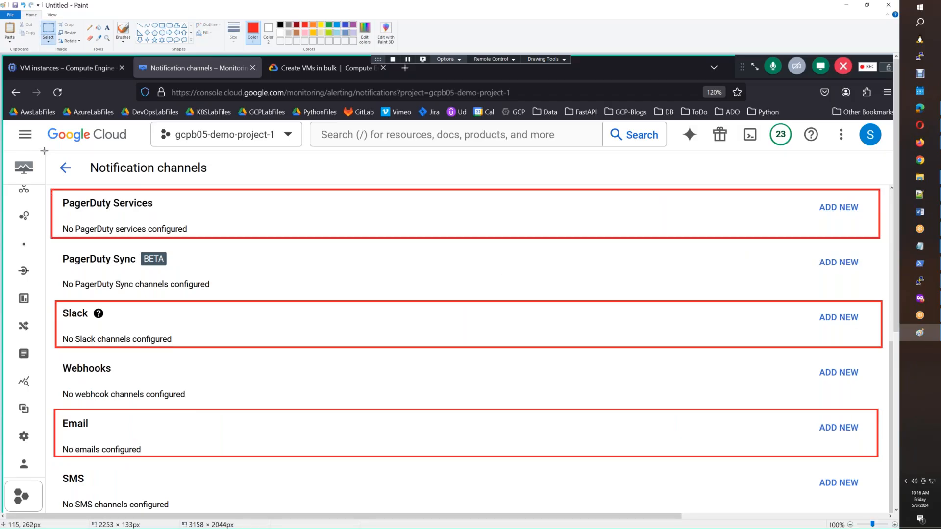
drag(43, 148, 882, 461)
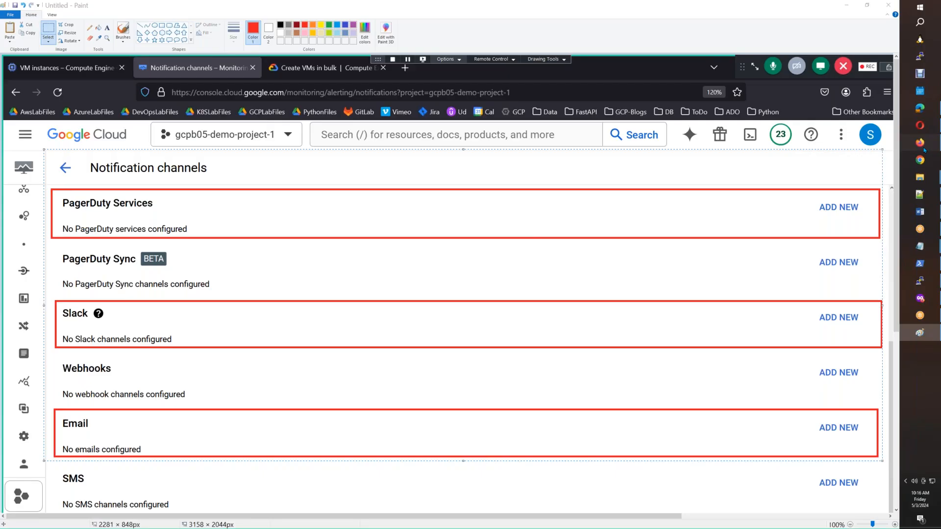
click(920, 143)
click(650, 307)
Step: Paste the annotated Notification channels screenshot below and give the Settings image a 1pt border
key(Return)
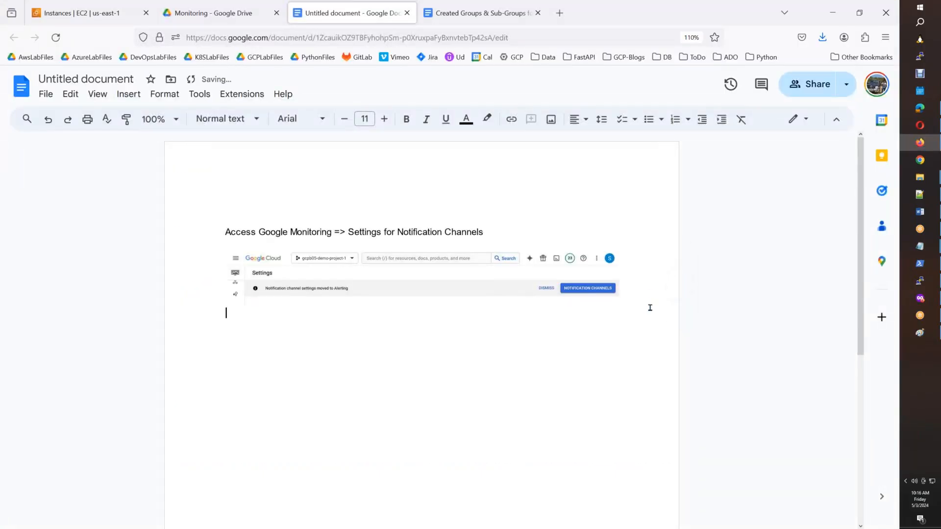
key(ctrl+v)
click(490, 291)
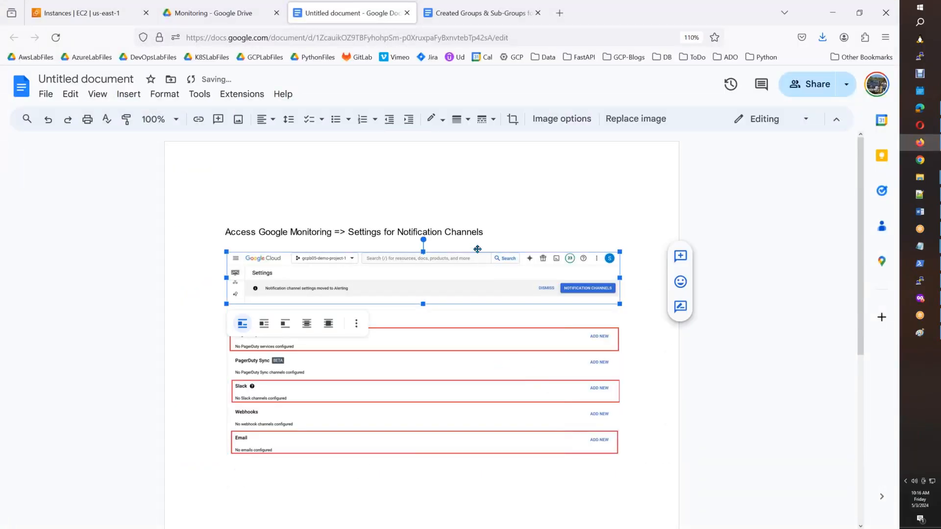
click(457, 119)
click(473, 144)
Step: Give the Notification channels screenshot a 1pt border and add a new line below it
click(495, 343)
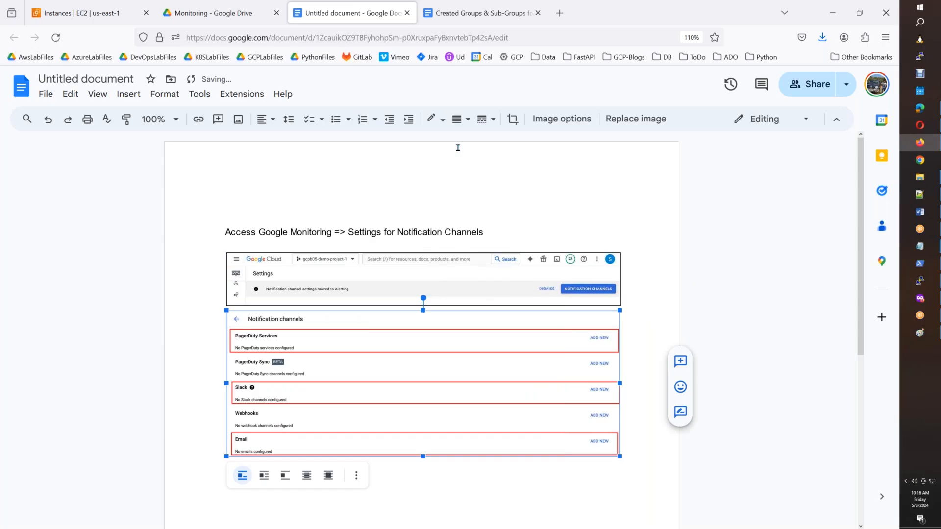
click(457, 119)
click(476, 143)
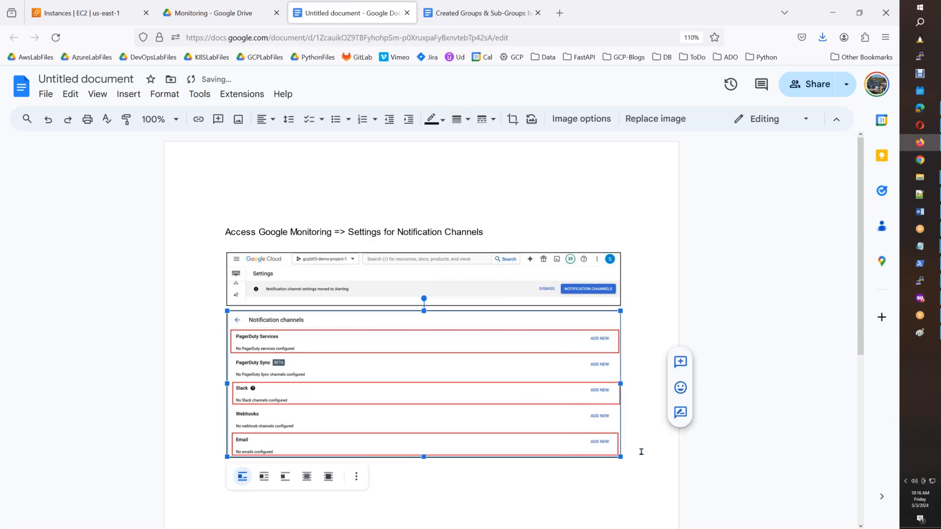
click(640, 475)
key(Return)
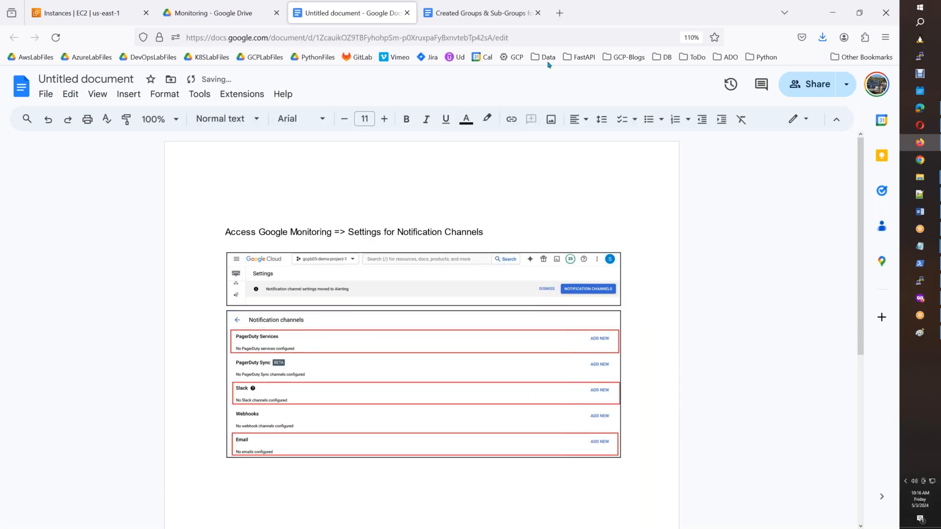
key(alt+Tab)
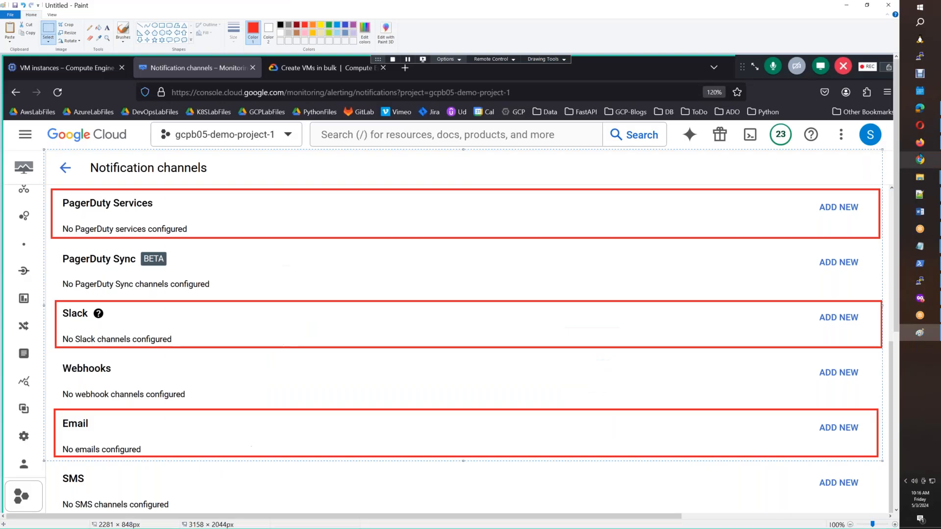
Step: Bring up the Create Email Channel form for Email, then open a new private browsing tab
click(920, 298)
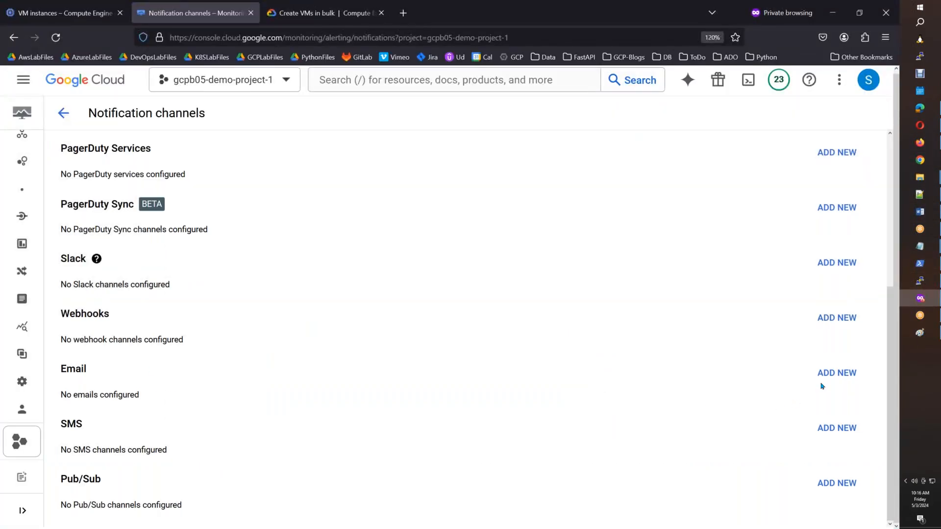
click(837, 373)
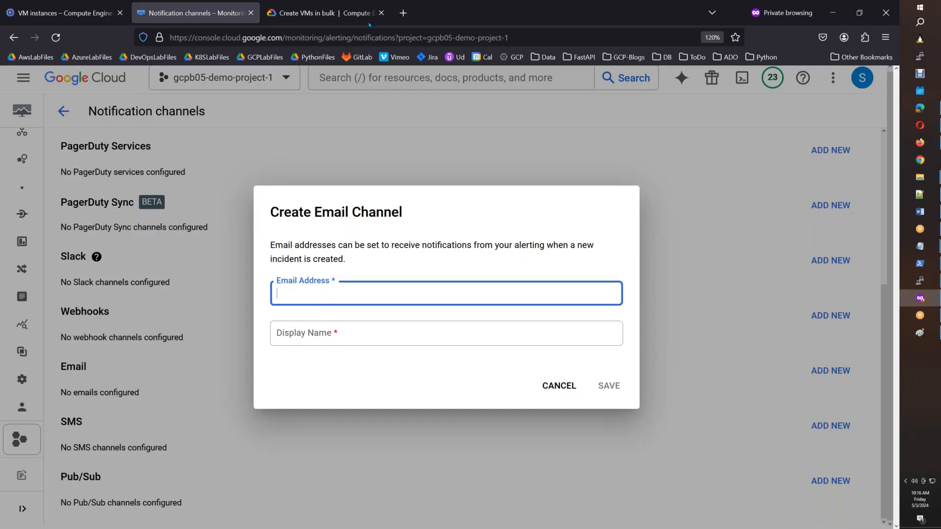
click(402, 13)
Step: Search Google for 'office 365 login' and open the Microsoft 365 log-in result
text(google.com/)
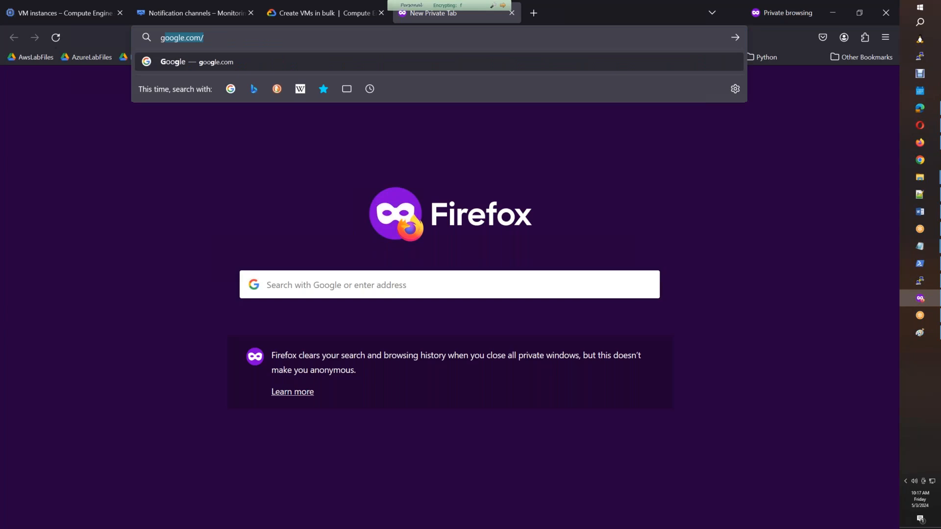
key(Return)
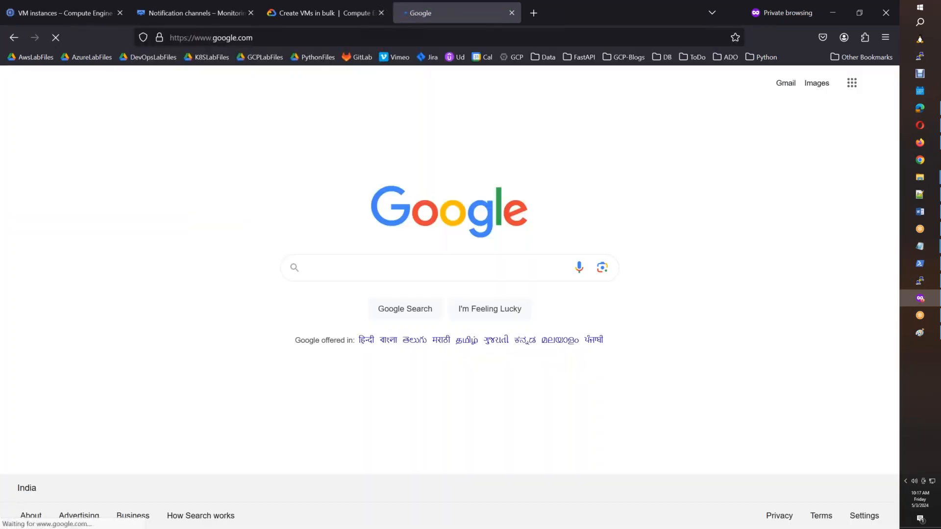
text(office 365 login)
key(Return)
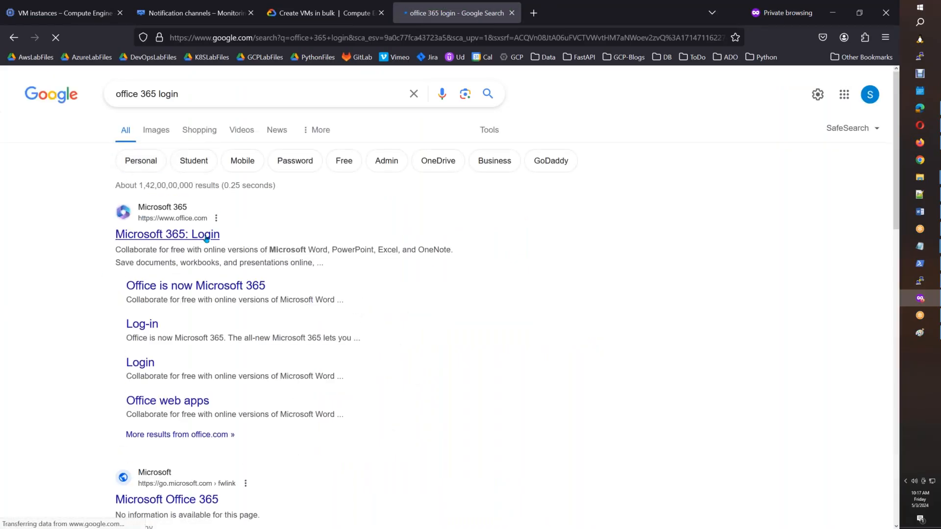
click(142, 325)
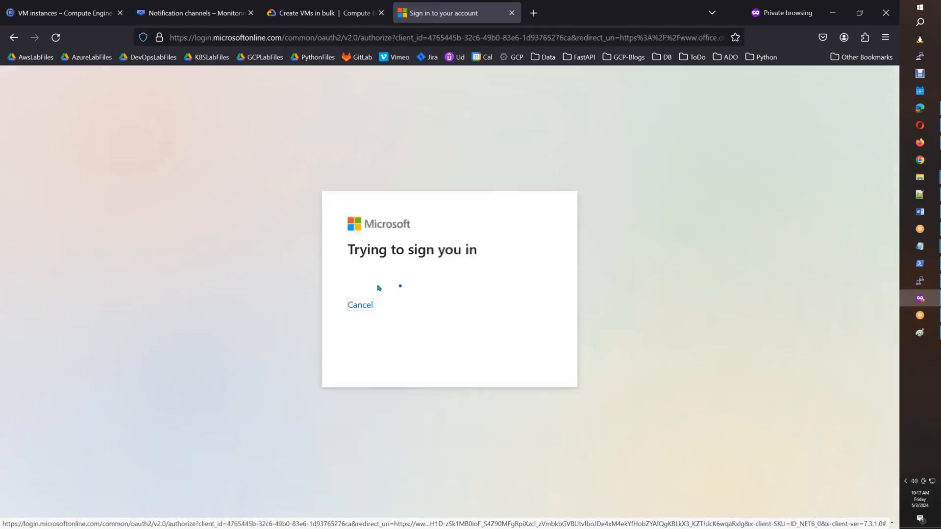
Step: Sign in to Microsoft 365 with the account e-mail and password, stay signed in, and open Outlook
click(367, 258)
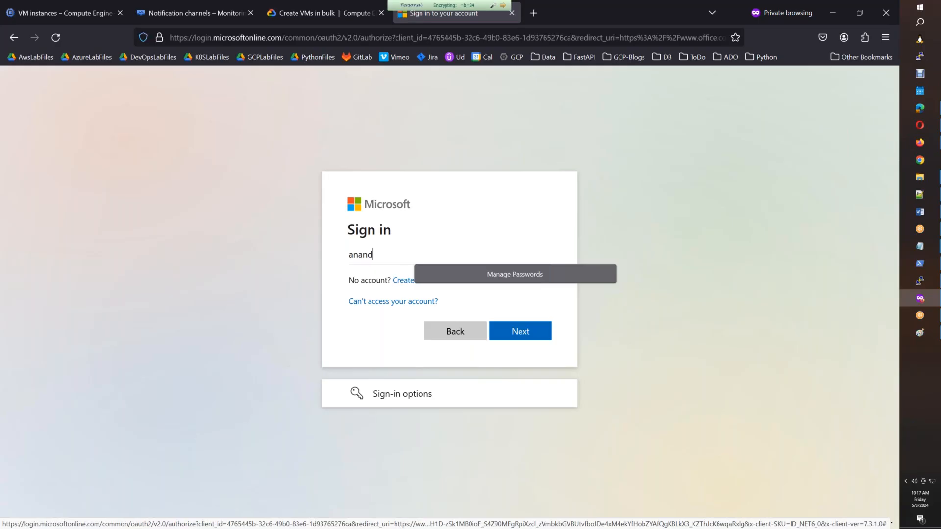
key(Return)
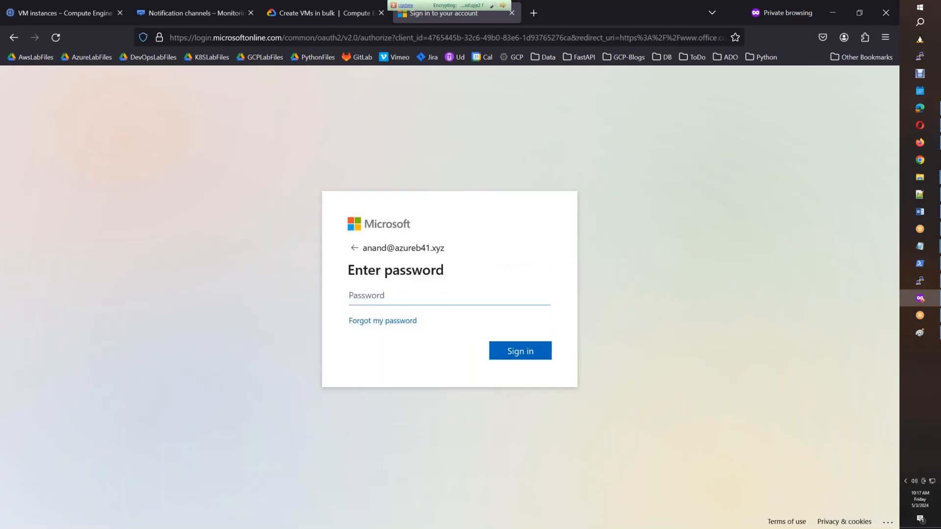
text(•••••••••)
key(Return)
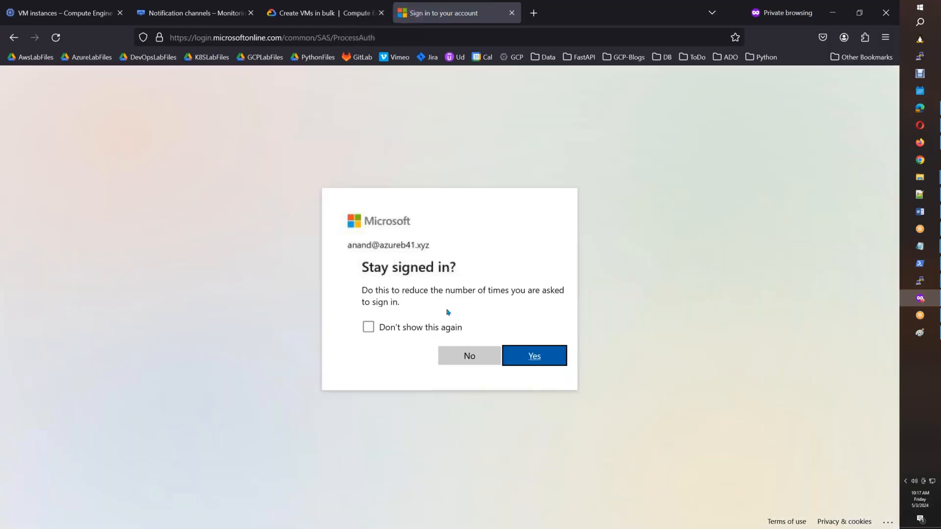
click(449, 355)
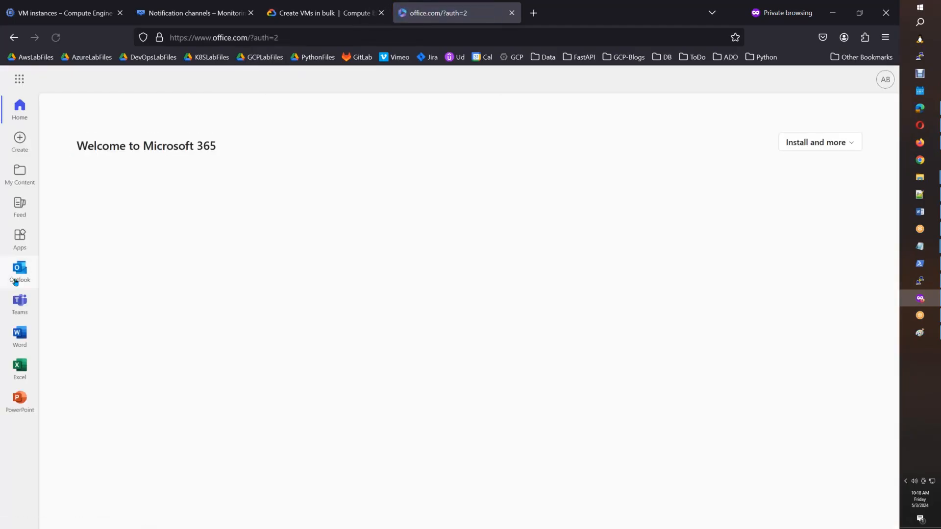
click(15, 282)
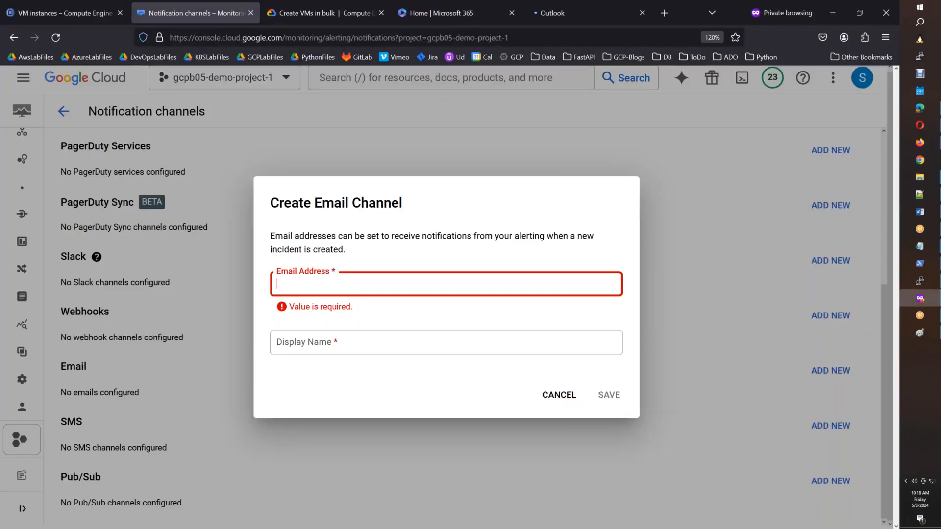
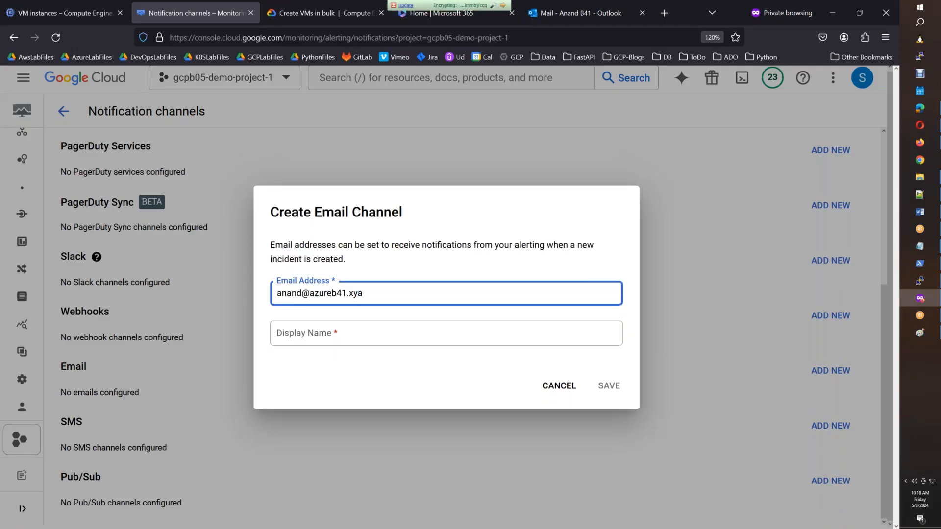
Step: Enter the admin's e-mail address and the display name CloudAdmins in the email channel form
key(Tab)
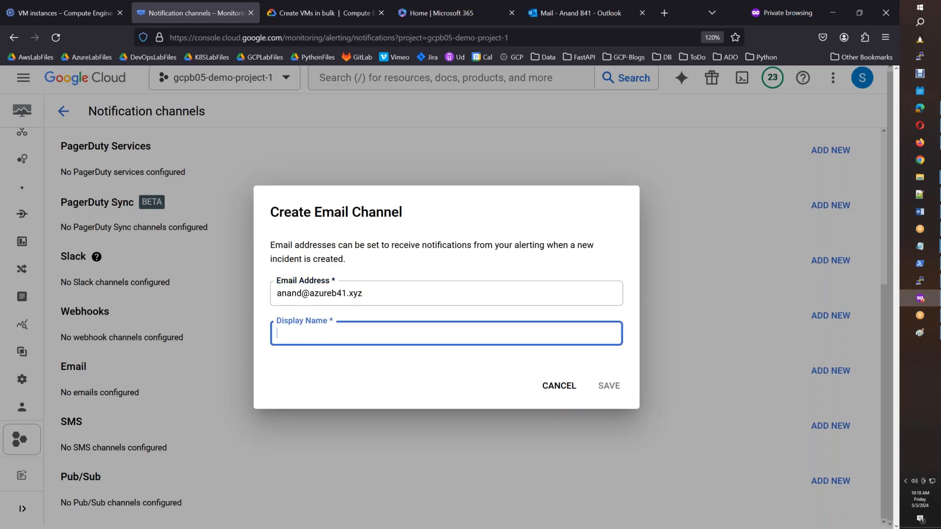
text(CloudAdmins)
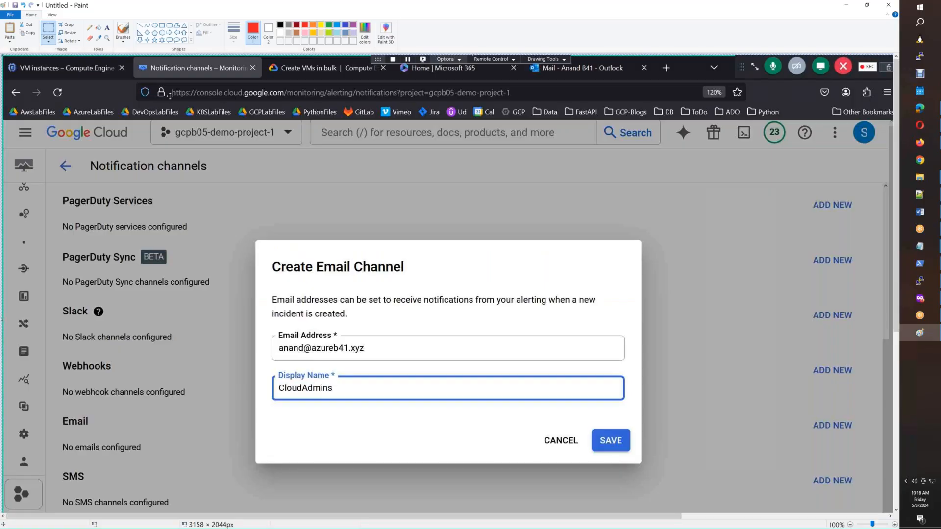
Step: Select just the Create Email Channel dialog in the Paint screenshot, then return to Google Docs
mouse_move(256, 240)
mouse_down()
mouse_move(542, 432)
mouse_move(642, 457)
mouse_up()
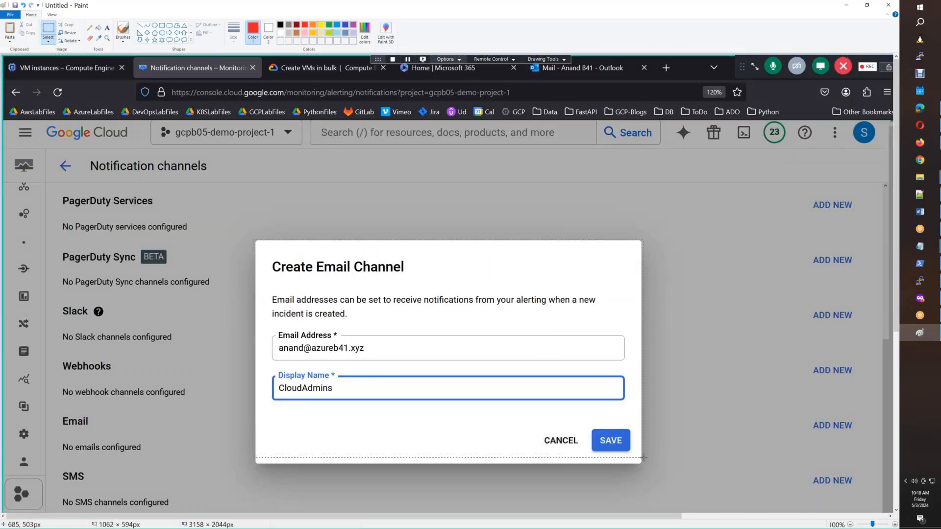
mouse_move(266, 257)
mouse_down()
mouse_move(489, 411)
mouse_move(636, 457)
mouse_up()
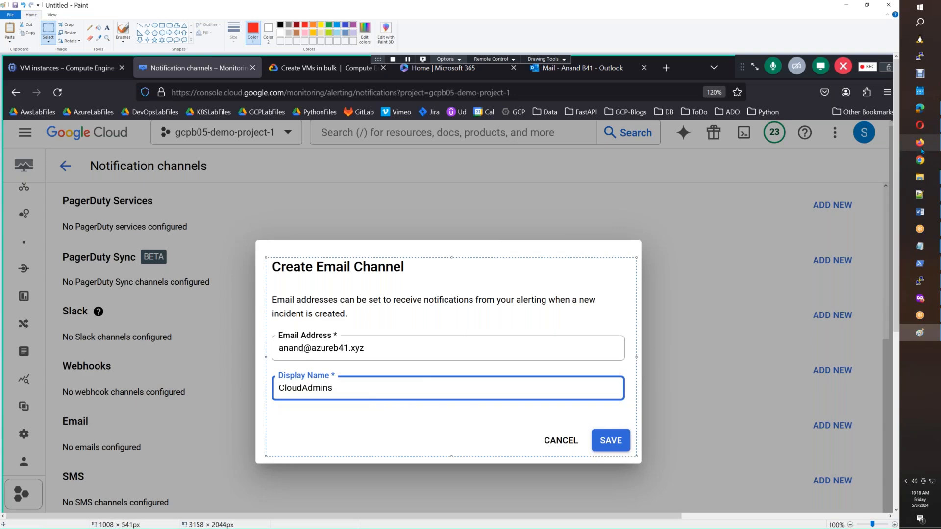
click(921, 146)
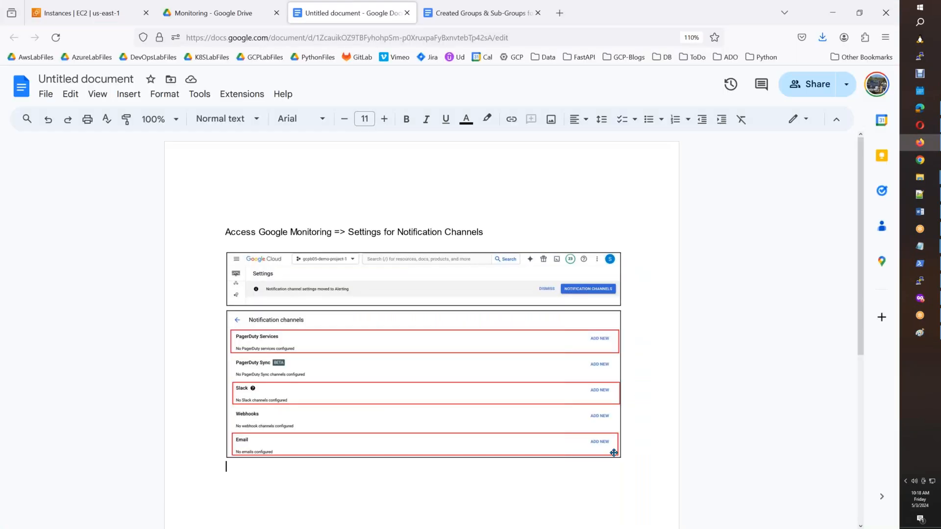
Step: Add an 'Email Config:' label and paste the Create Email Channel screenshot beneath it
text(Email C)
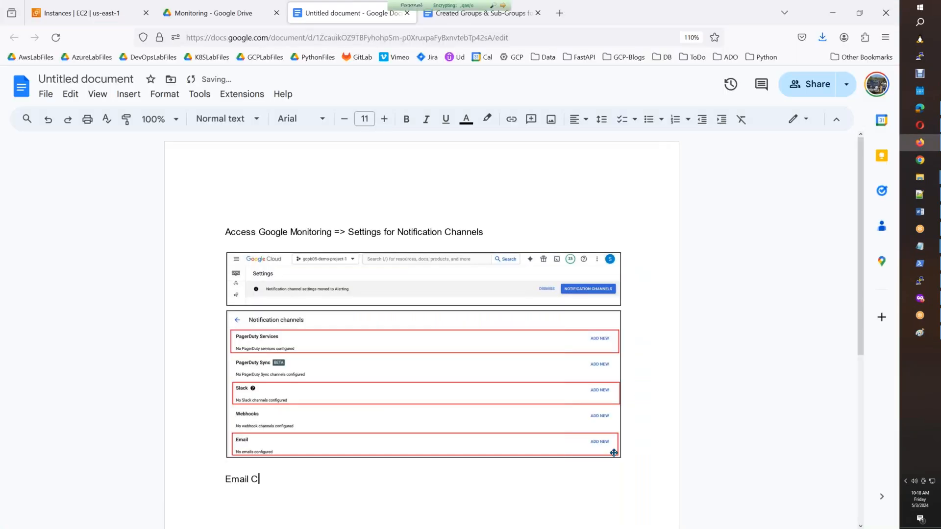
text(onfig:)
key(Return)
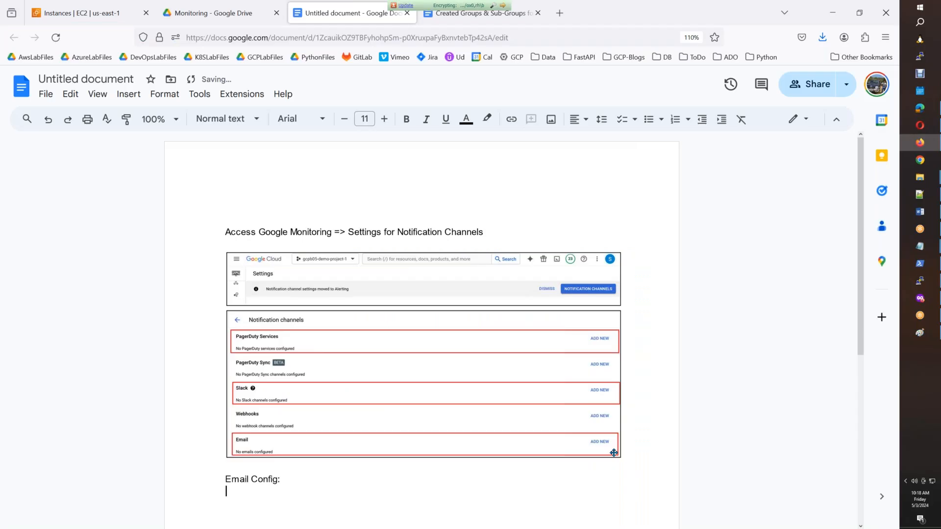
key(ctrl+v)
key(Return)
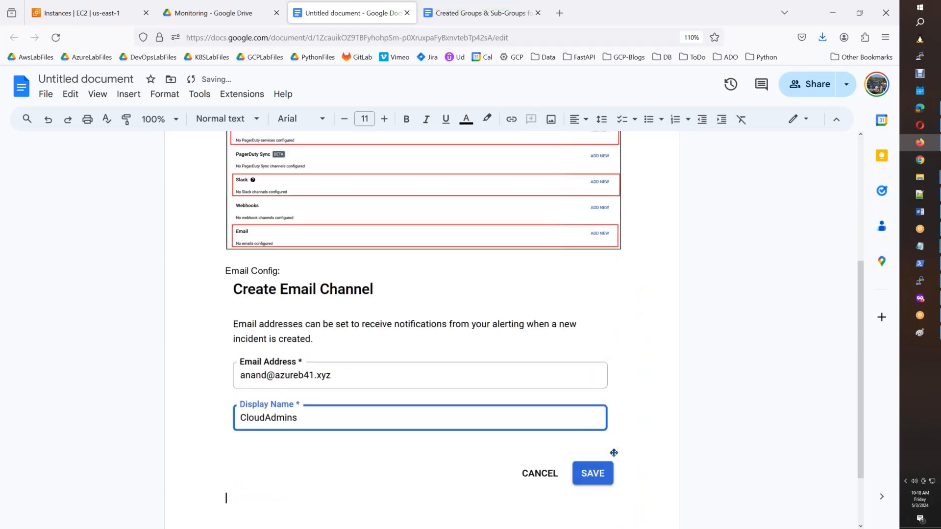
Step: Give the dialog screenshot a 1pt border and shrink it to about half width
click(533, 417)
click(459, 120)
click(476, 147)
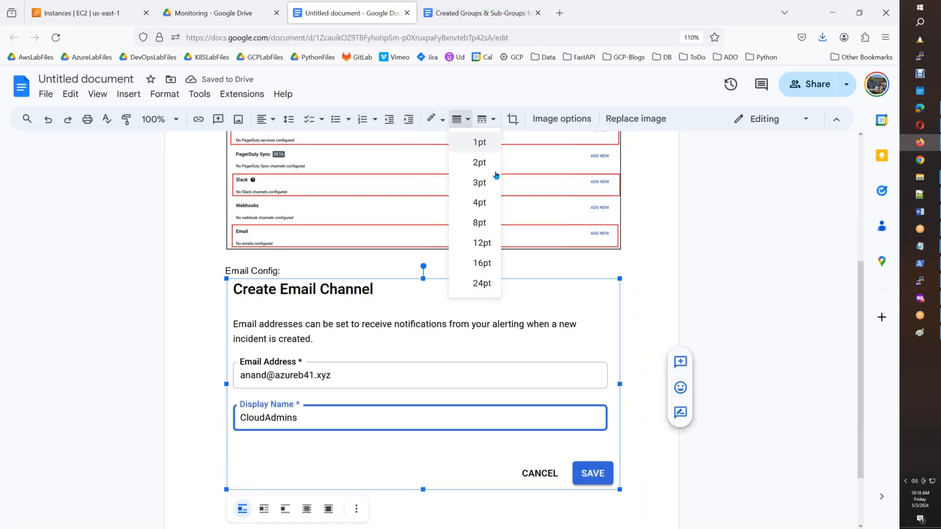
drag(621, 491, 528, 401)
click(528, 401)
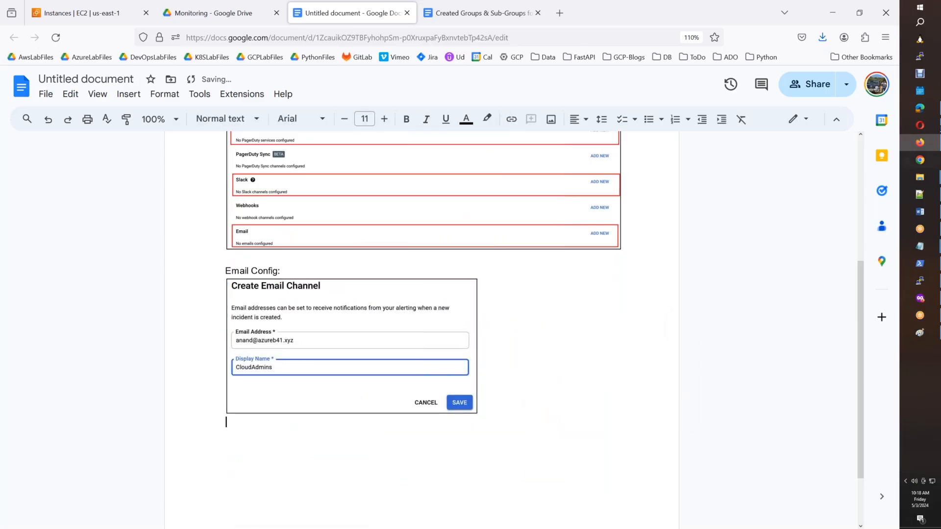
Step: Save the CloudAdmins email channel and paste the updated Notification channels page screenshot into Paint
key(alt+Tab)
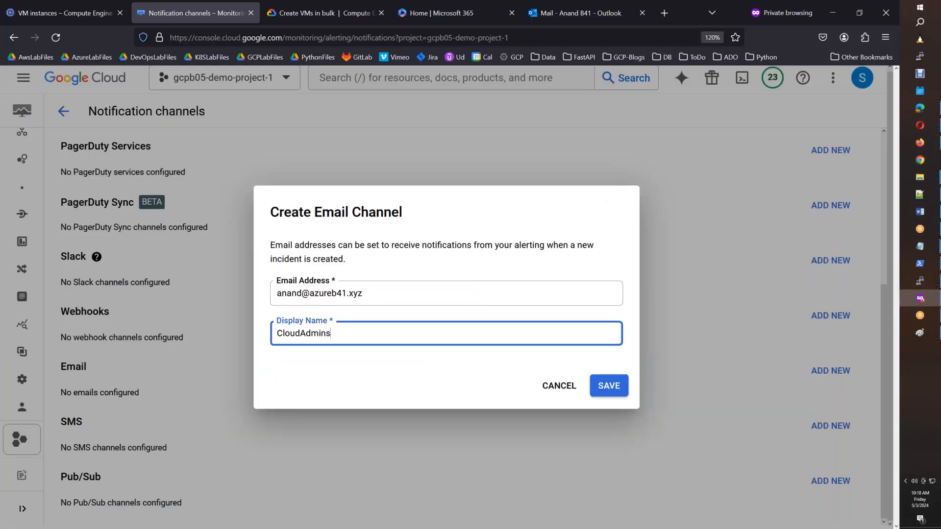
key(Return)
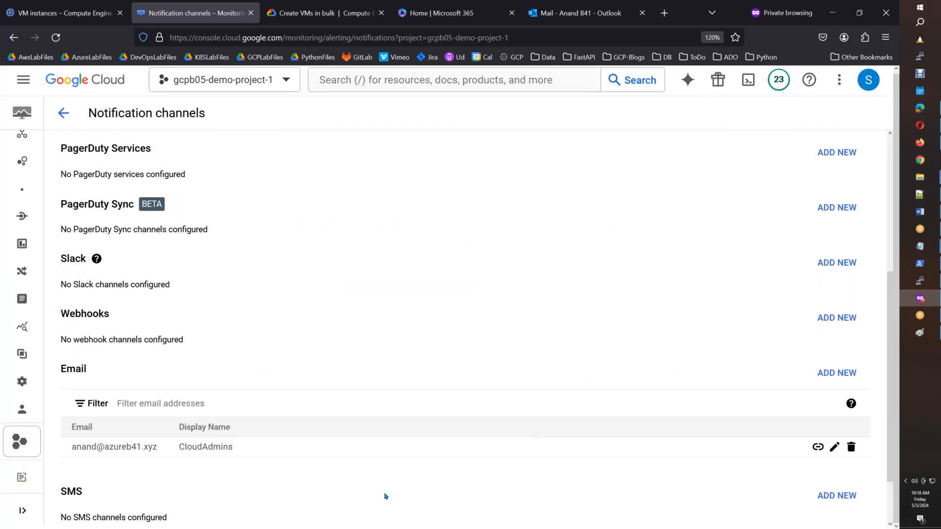
click(926, 340)
key(ctrl+v)
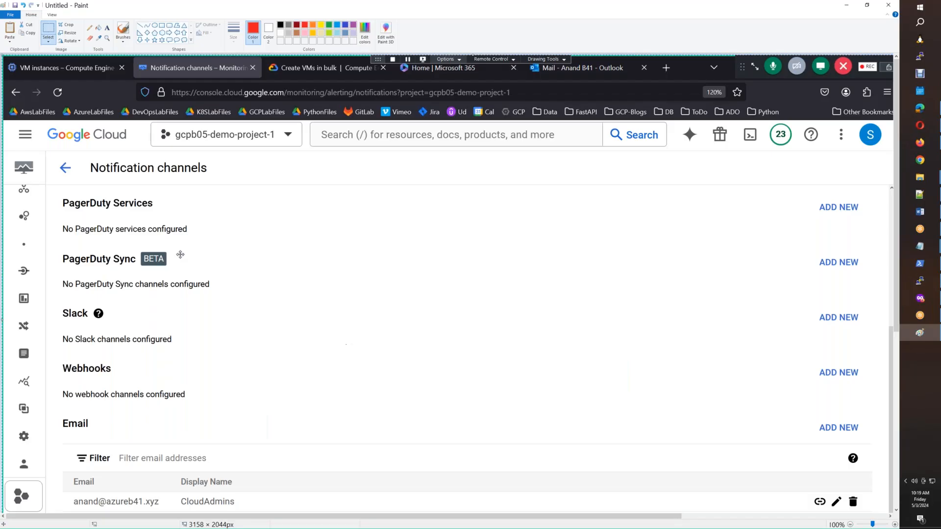
Step: On a fresh Paint canvas, select the Email section listing CloudAdmins and paste it into the Doc
key(ctrl+n)
key(n)
key(ctrl+v)
scroll(180, 278, down, 5)
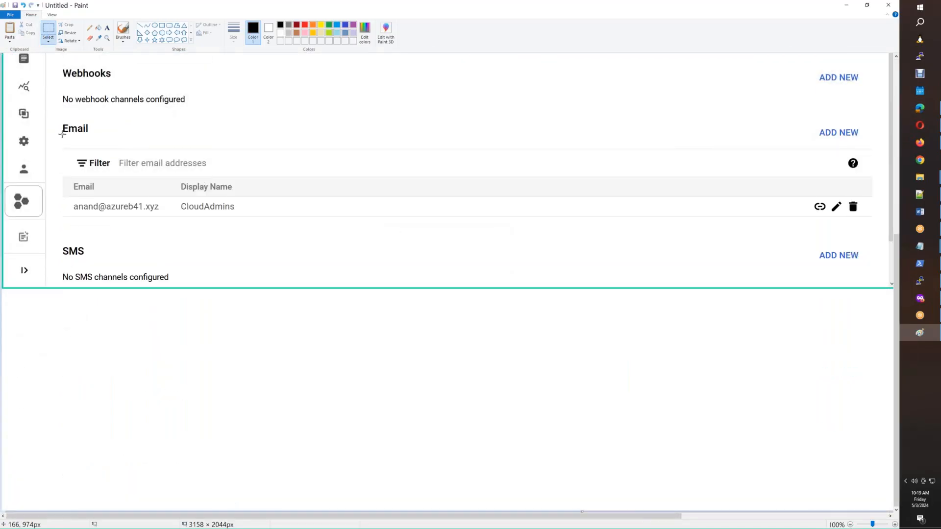
mouse_move(57, 120)
mouse_down()
mouse_move(745, 235)
mouse_move(878, 225)
mouse_up()
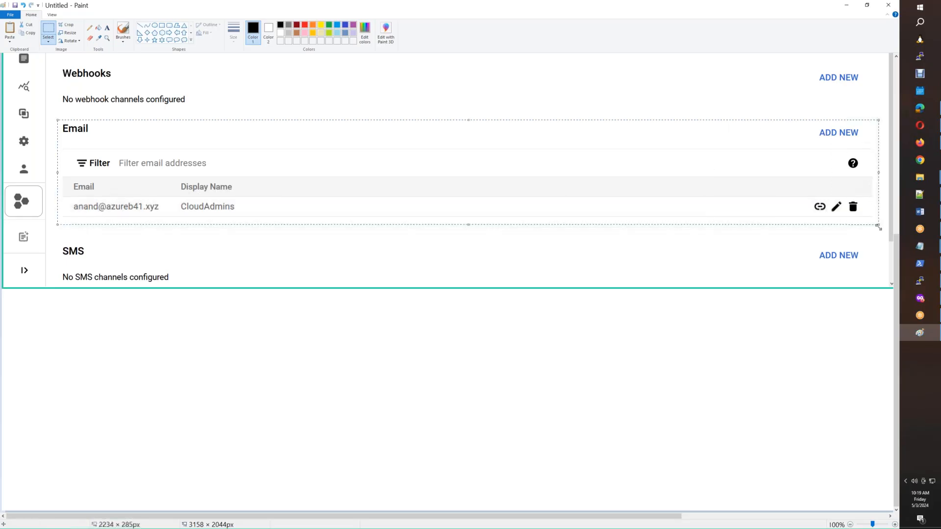
click(921, 144)
key(ctrl+v)
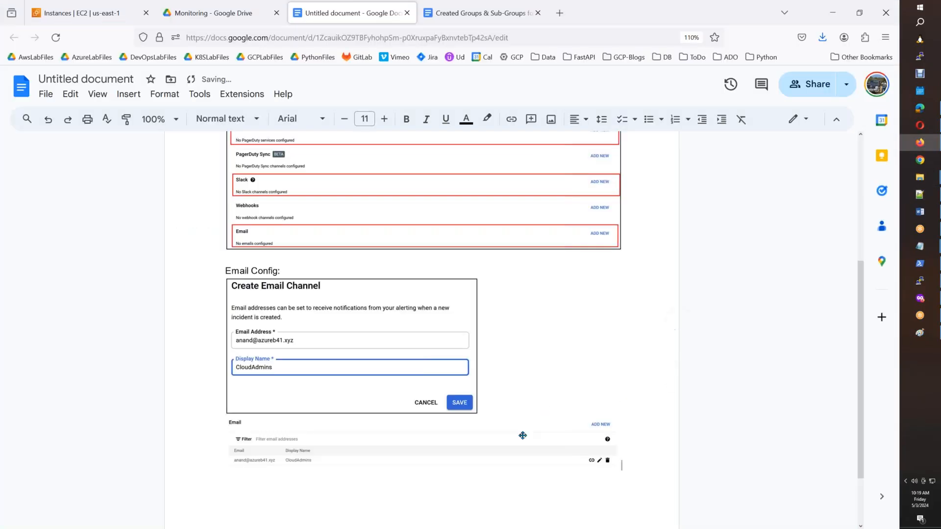
Step: Give the Email screenshot a 1pt border and add a 'Slack Integration:' label line below it
click(457, 119)
click(476, 145)
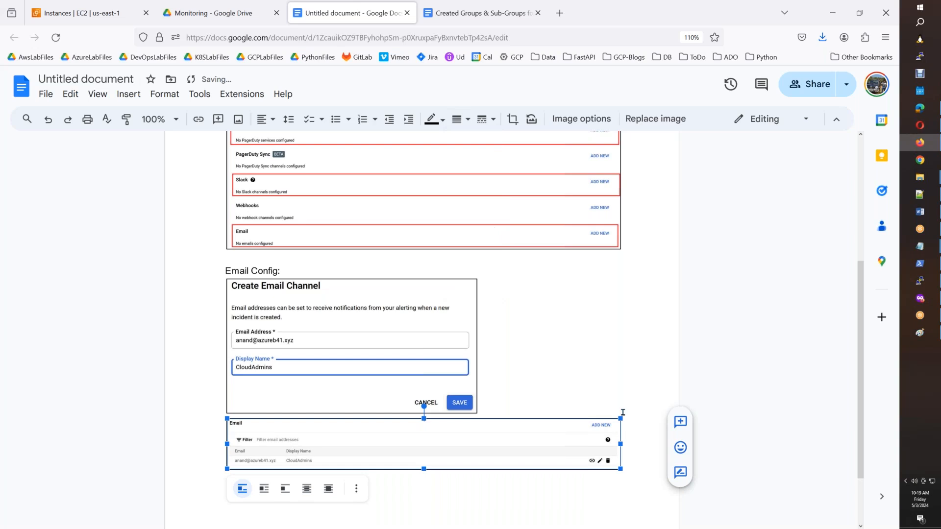
click(633, 467)
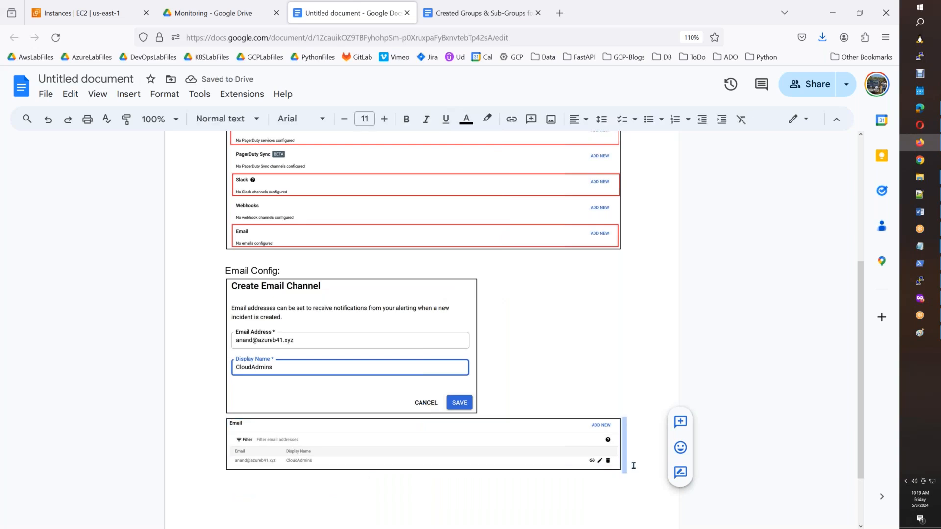
key(Return)
text(Slack Integration:)
key(Return)
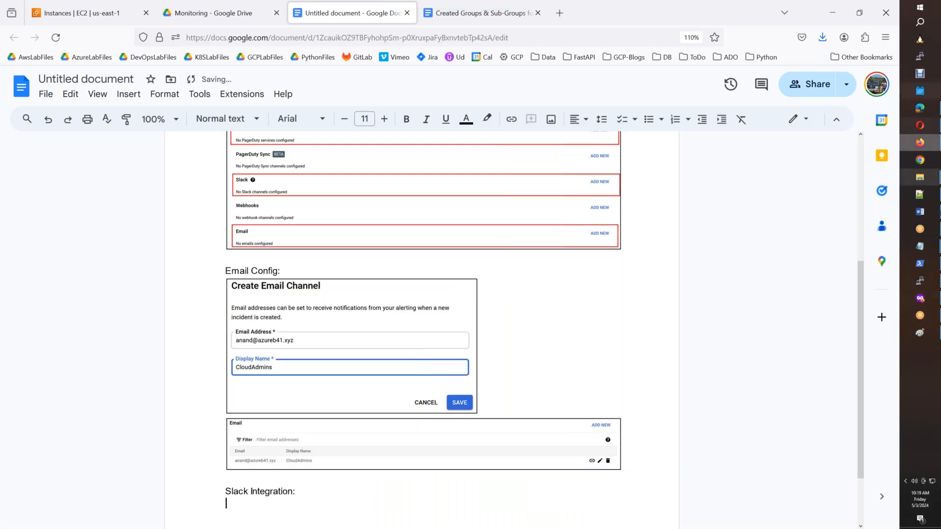
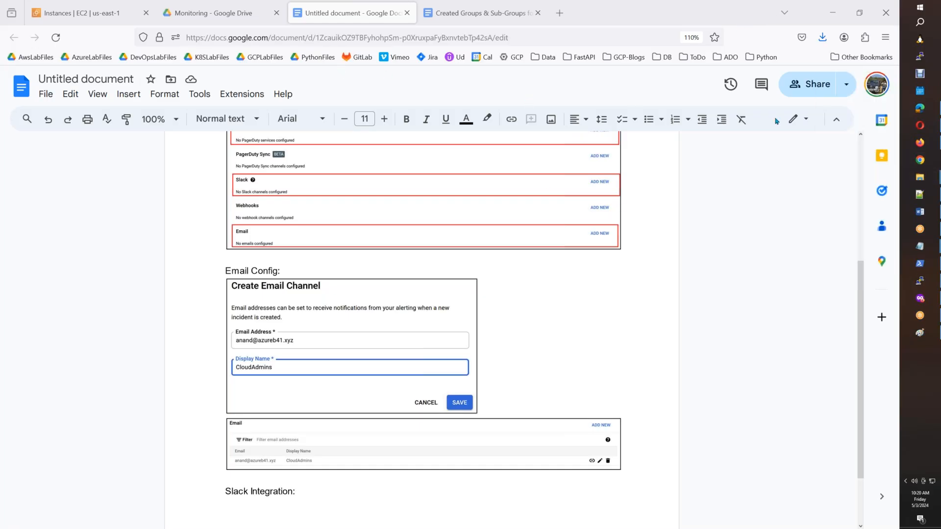
Step: In Paint, select the empty Slack section of the Notification channels capture
mouse_move(925, 151)
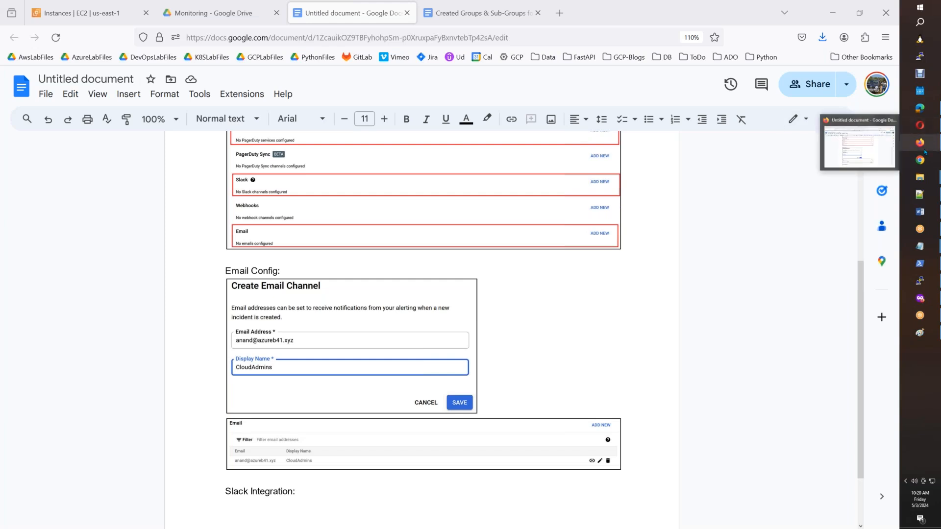
click(920, 298)
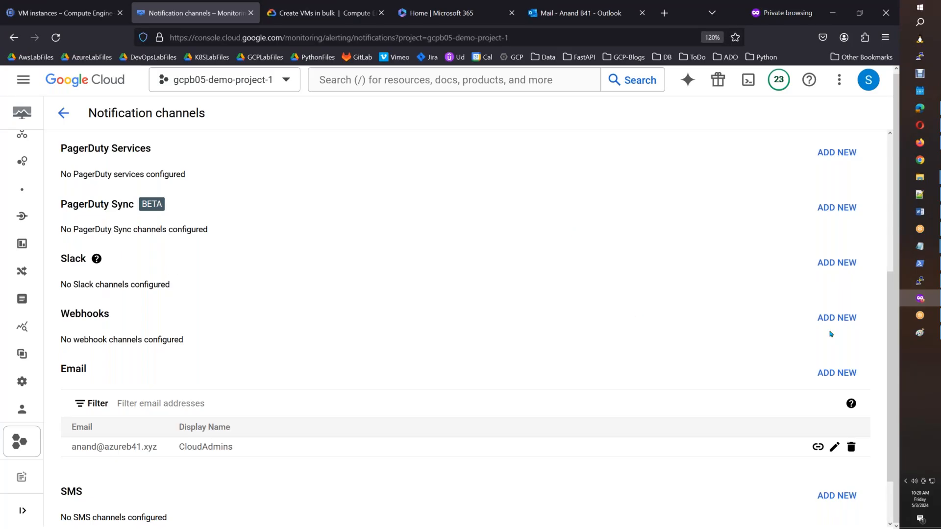
click(919, 333)
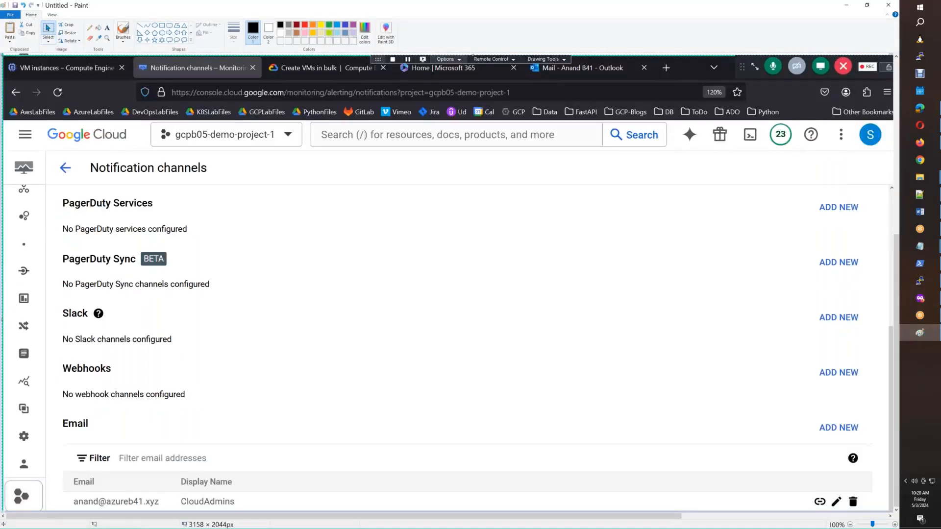
mouse_move(53, 302)
mouse_down()
mouse_move(69, 328)
mouse_move(730, 363)
mouse_move(889, 350)
mouse_up()
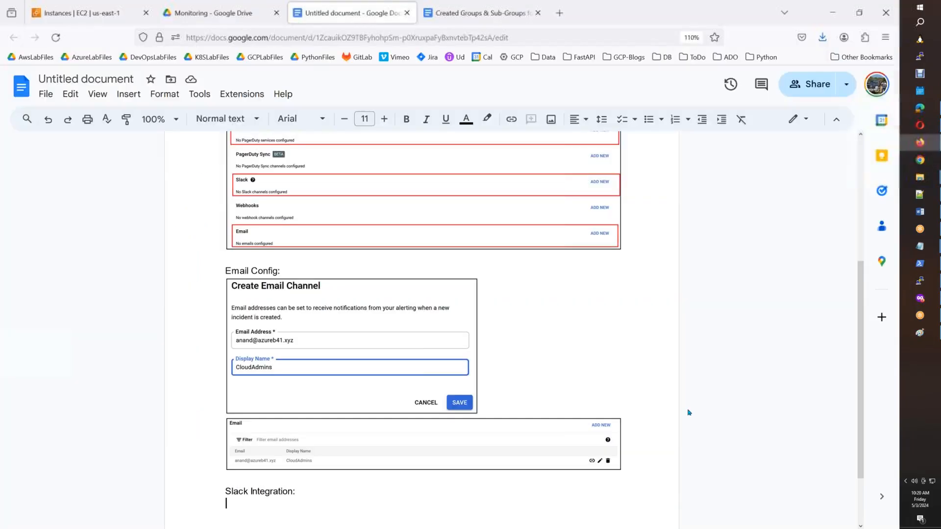
Step: Give the Slack section image under 'Slack Integration:' a 1pt border and add a new line below it
click(919, 142)
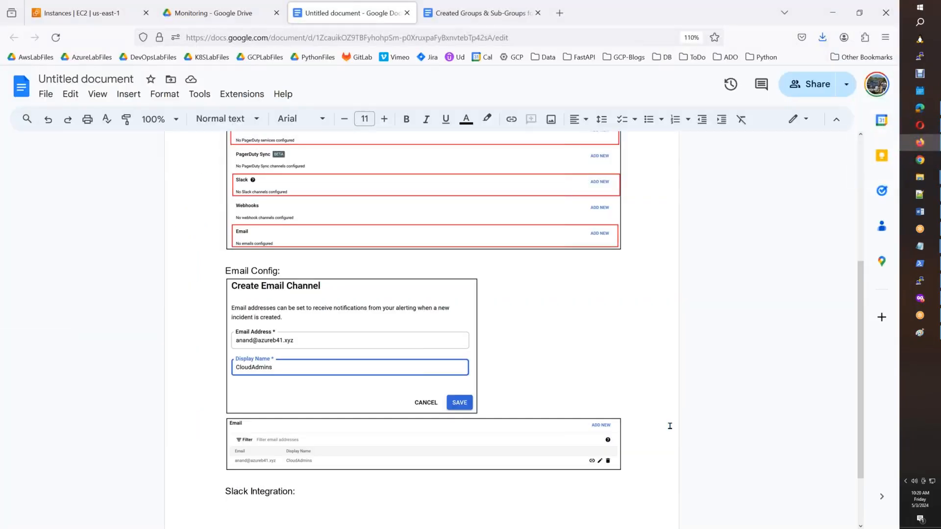
click(447, 509)
click(460, 119)
click(478, 142)
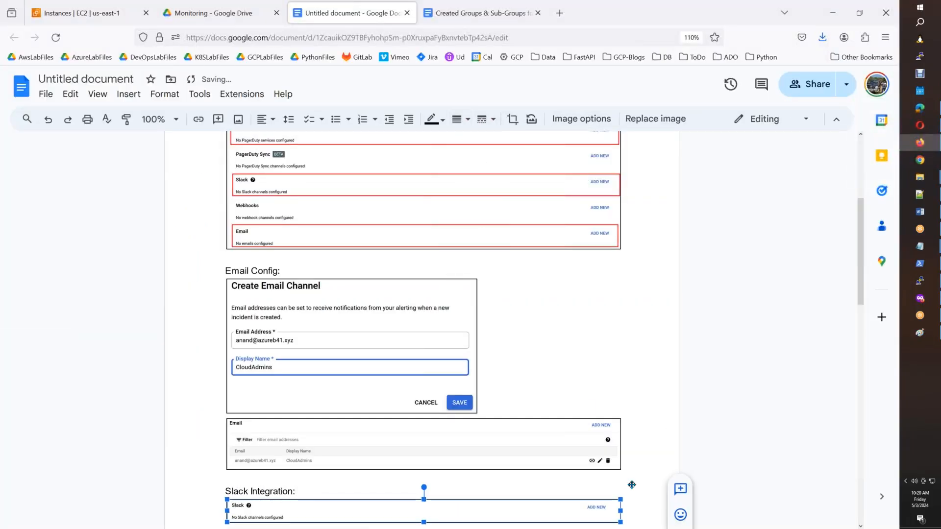
click(639, 518)
key(Return)
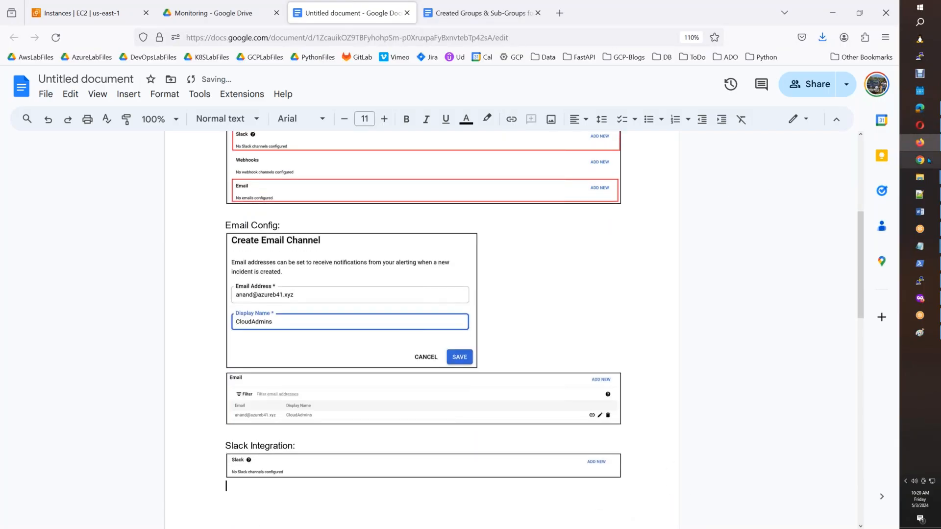
mouse_move(924, 306)
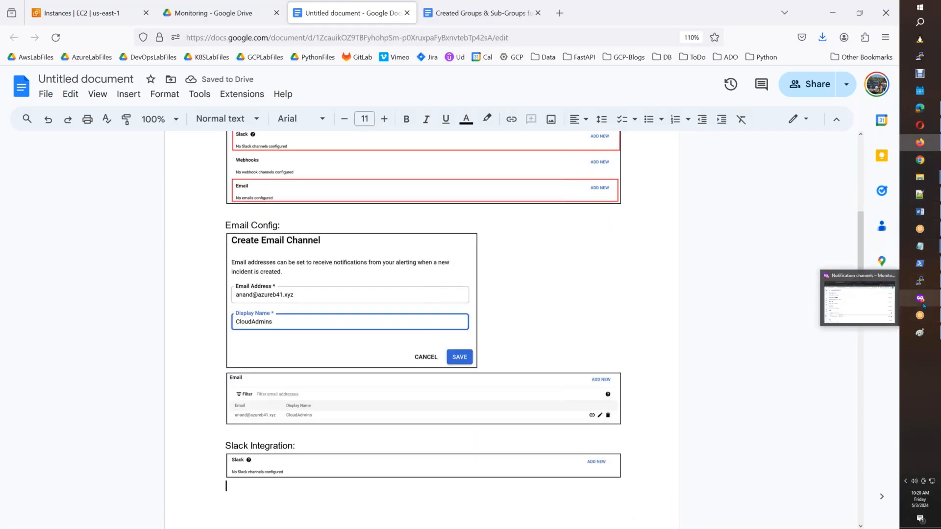
click(843, 302)
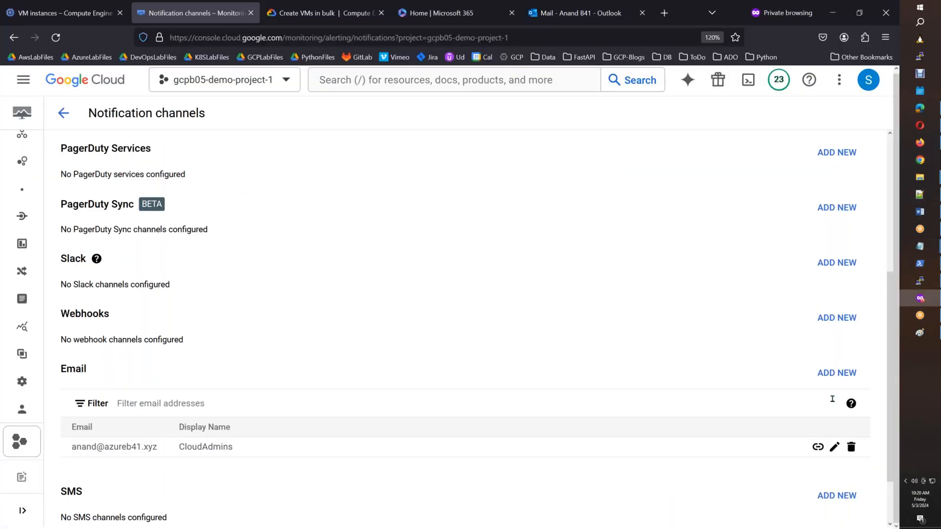
Step: Add a new Slack channel and enter the workspace URL mavricktrainings.slack.com on the sign-in page
click(839, 263)
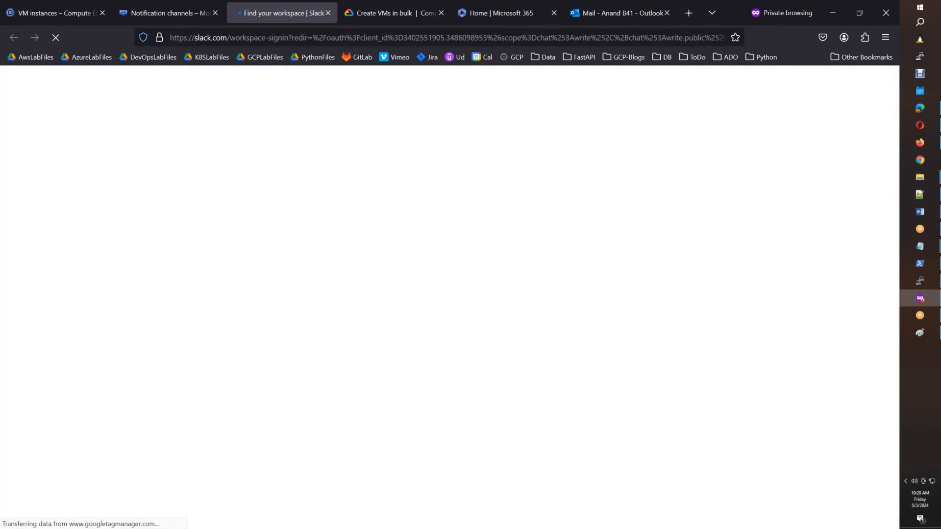
text(m)
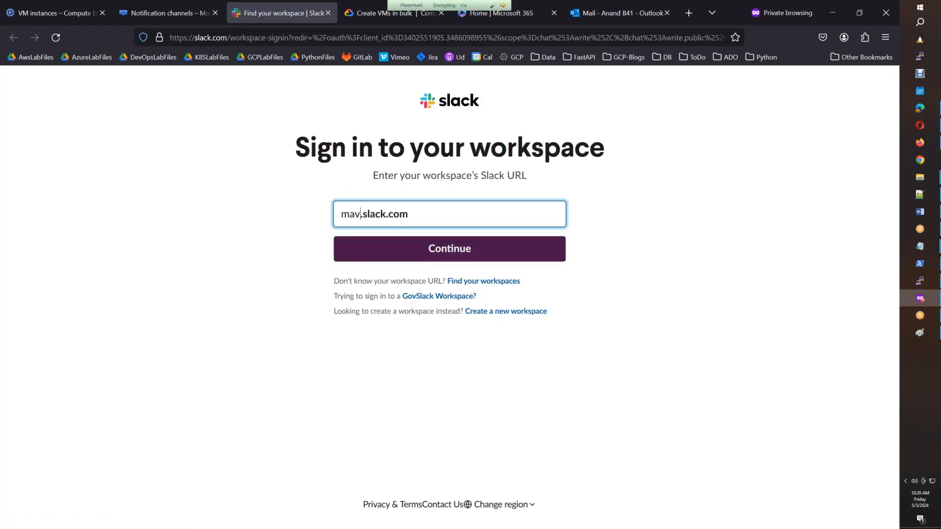
text(avricktrainings)
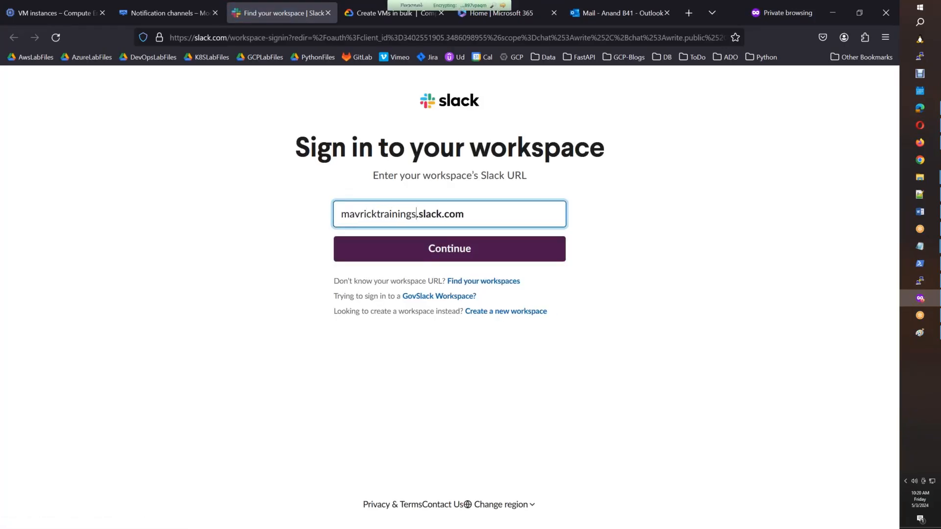
click(184, 253)
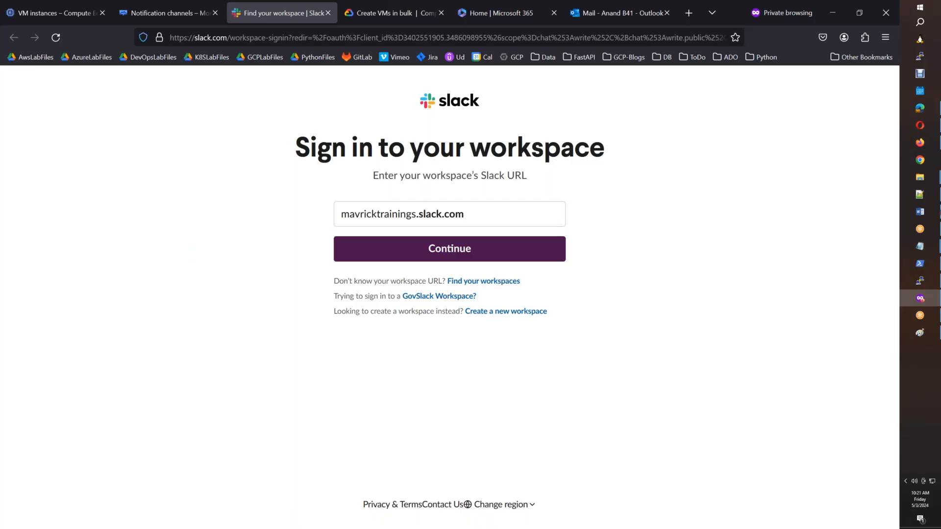
Step: Paste the Slack sign-in page capture into Paint and select the sign-in card
click(920, 333)
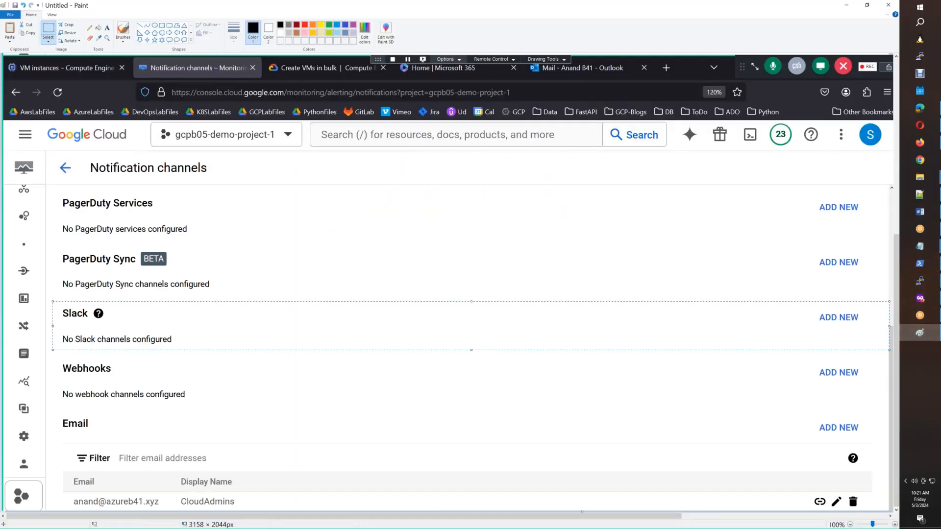
key(ctrl+v)
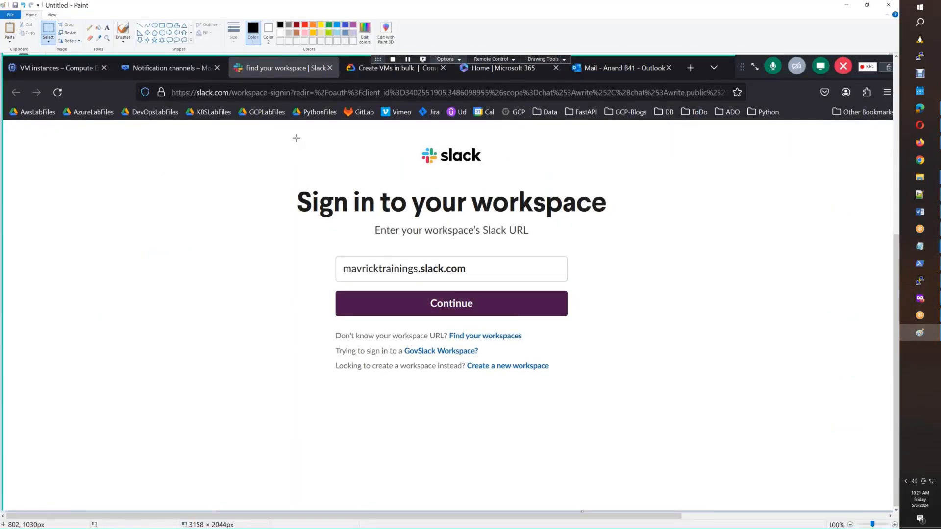
mouse_move(296, 137)
mouse_down()
mouse_move(344, 229)
mouse_move(612, 327)
mouse_up()
Step: Paste the Slack sign-in card into the doc, shrink it to half width, and give it a 1pt border
click(928, 146)
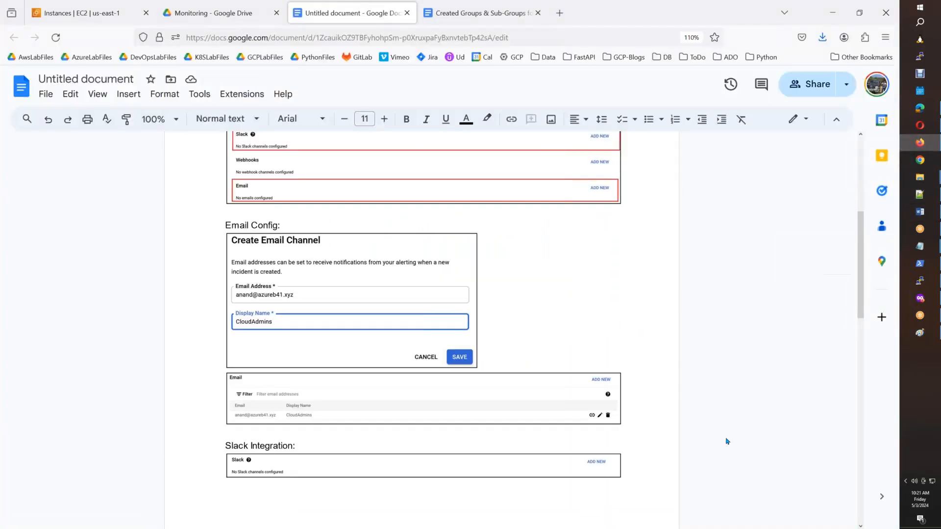
key(ctrl+v)
click(618, 484)
drag(619, 484, 415, 367)
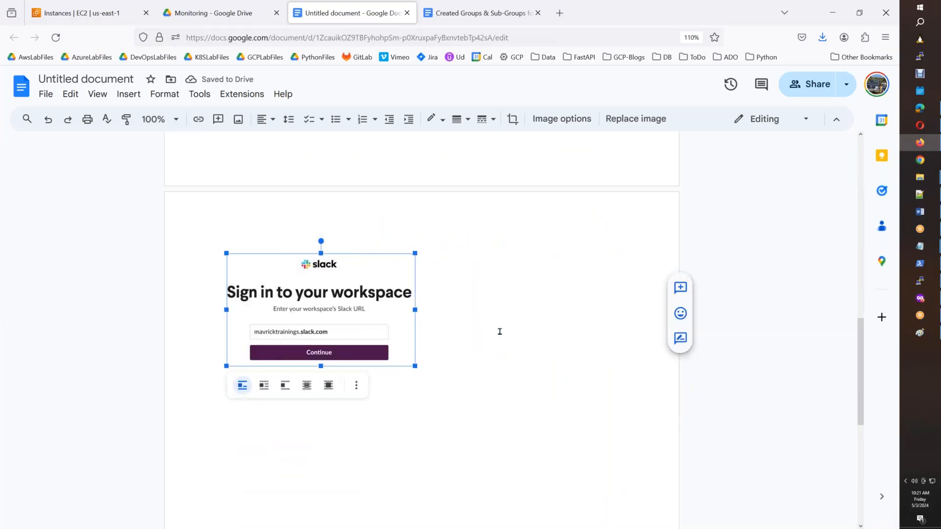
scroll(500, 332, up, 3)
scroll(505, 346, down, 2)
click(498, 357)
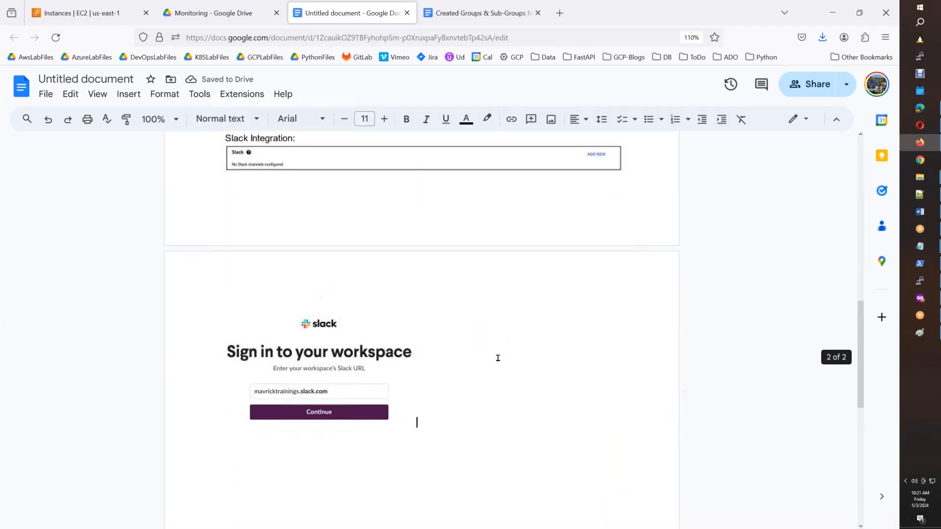
click(340, 346)
click(458, 119)
click(478, 141)
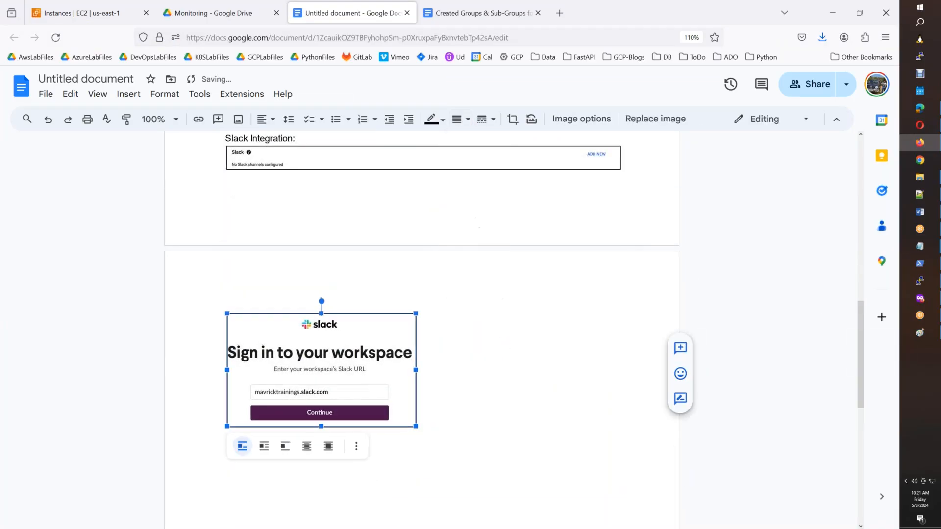
click(920, 298)
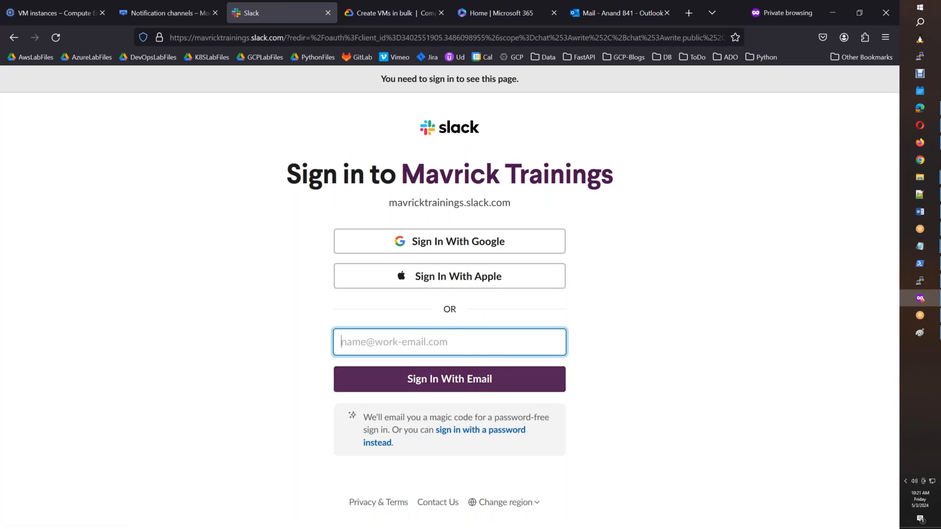
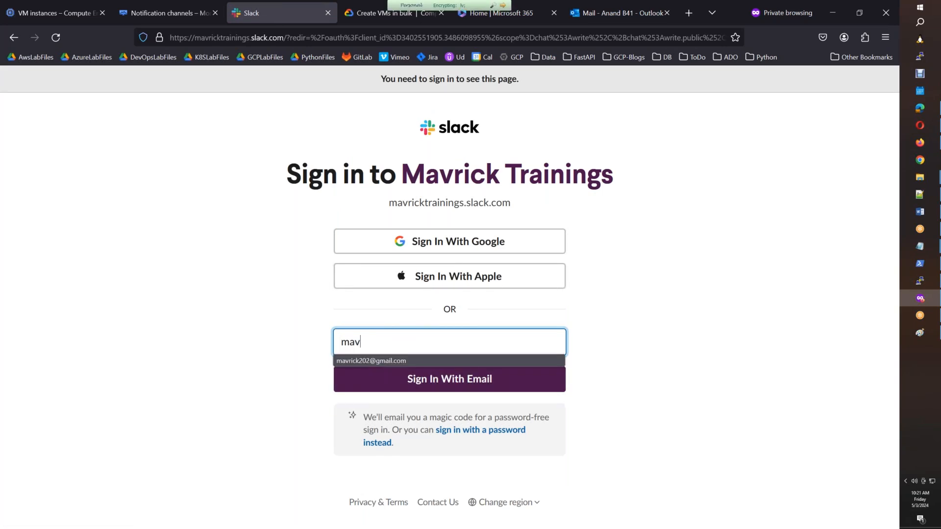
Step: Sign in to Slack with the work e-mail address and enter the emailed six-character code
key(Return)
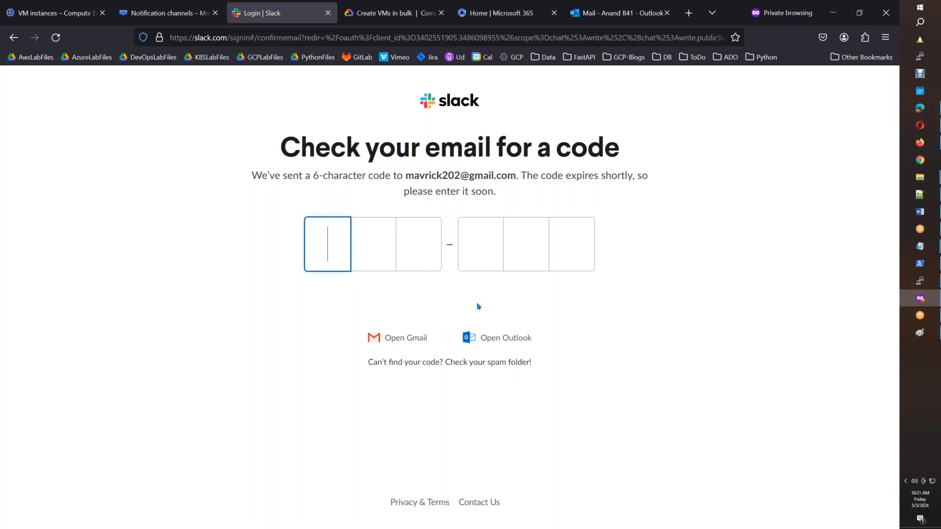
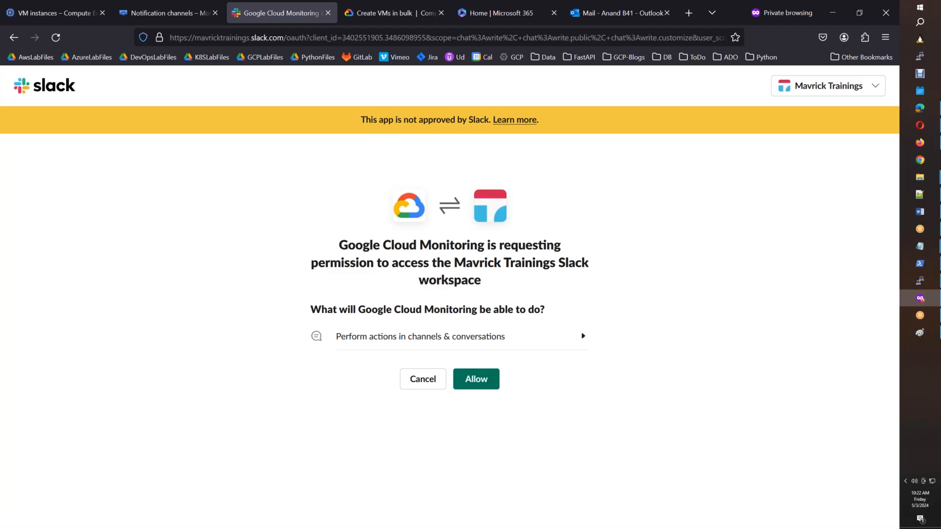
Step: Paste the Slack permission request capture into Paint and select the permission card
click(920, 333)
key(ctrl+v)
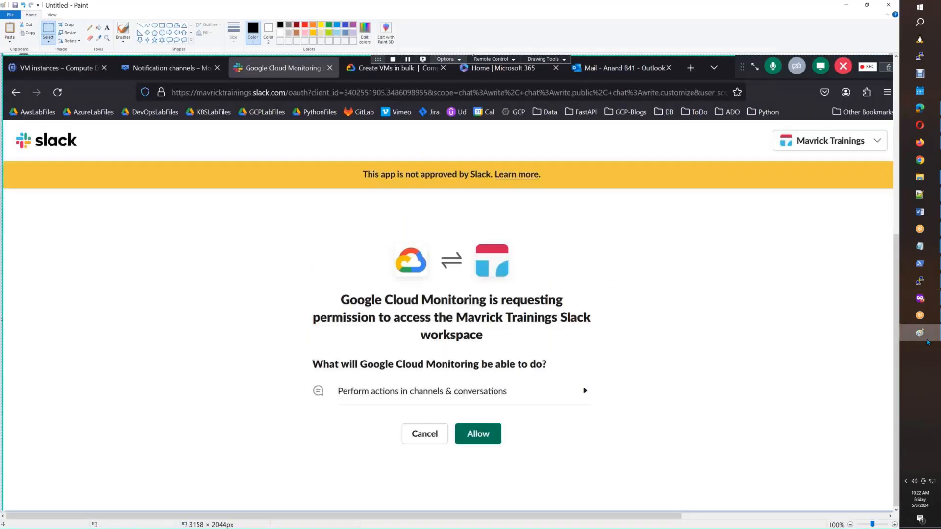
click(44, 32)
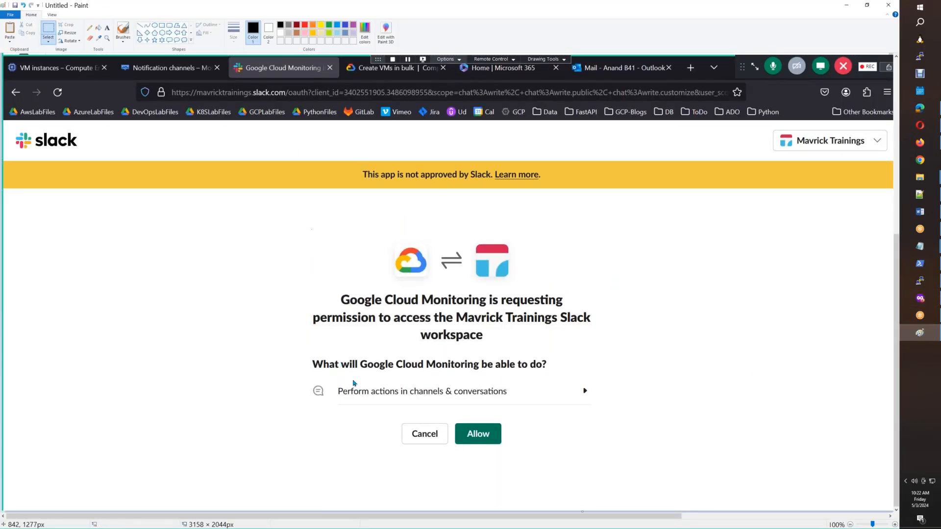
mouse_move(293, 231)
mouse_down()
mouse_move(499, 443)
mouse_move(627, 471)
mouse_up()
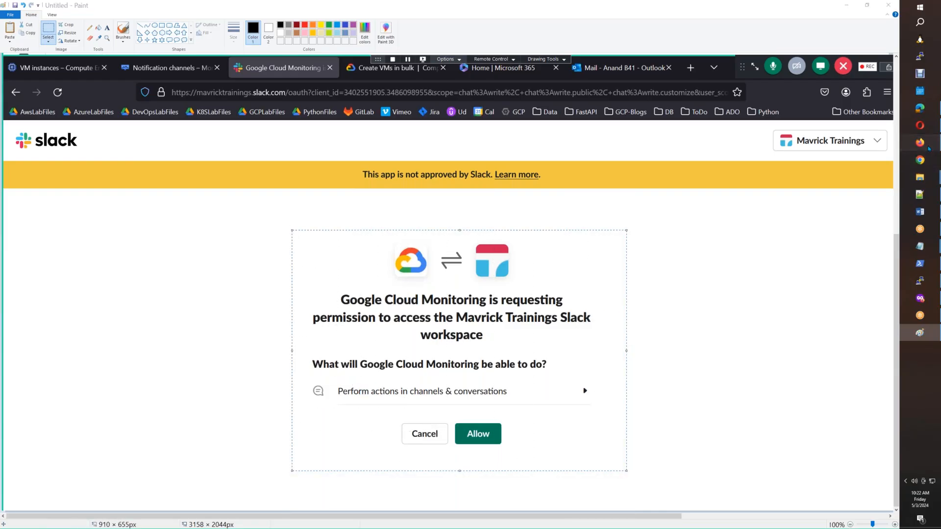
Step: Paste the permission card below the sign-in image at half size with a 1pt border
click(920, 143)
click(480, 381)
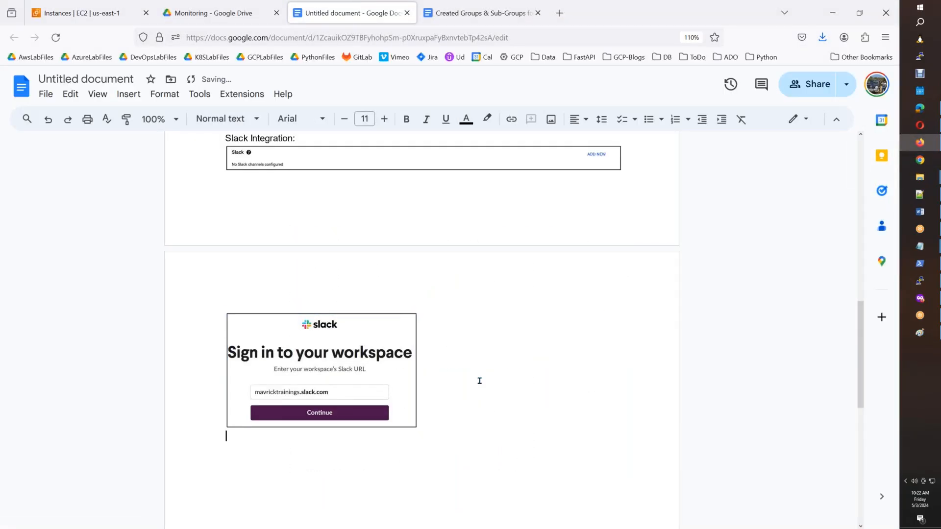
key(ctrl+v)
click(617, 490)
drag(617, 486, 418, 344)
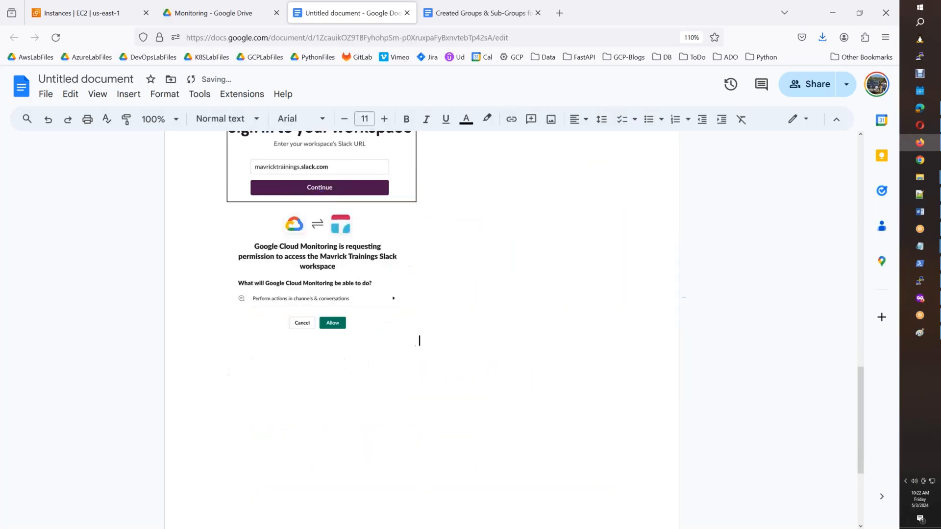
click(457, 119)
click(471, 141)
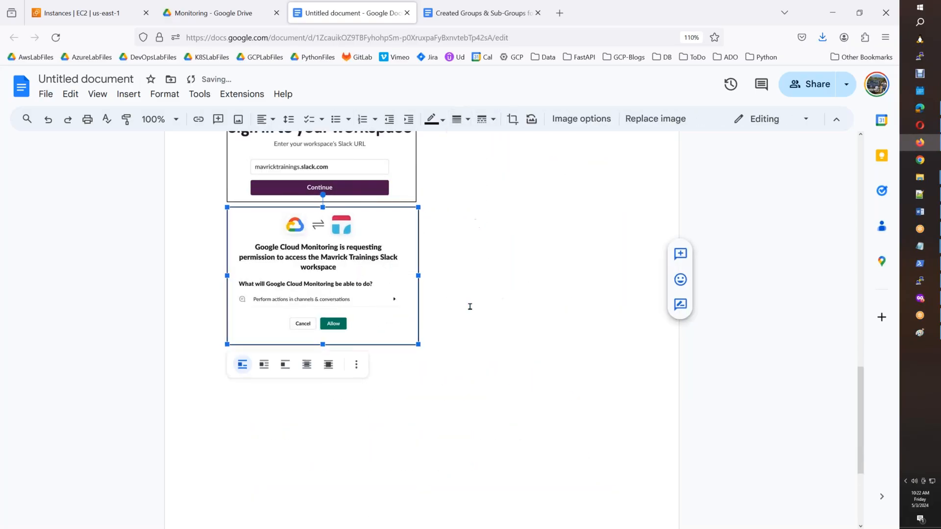
click(463, 333)
key(Return)
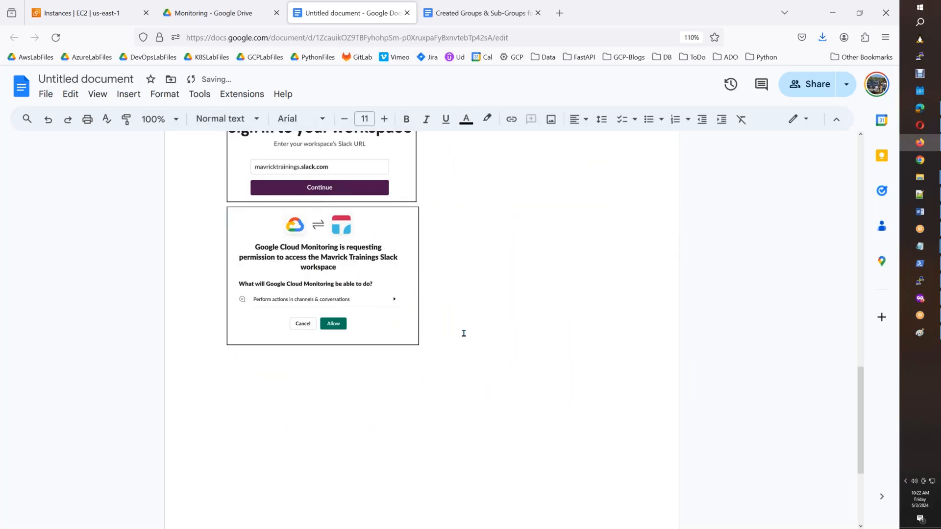
Step: Allow Google Cloud Monitoring access to the Mavrick Trainings Slack workspace
key(alt+Tab)
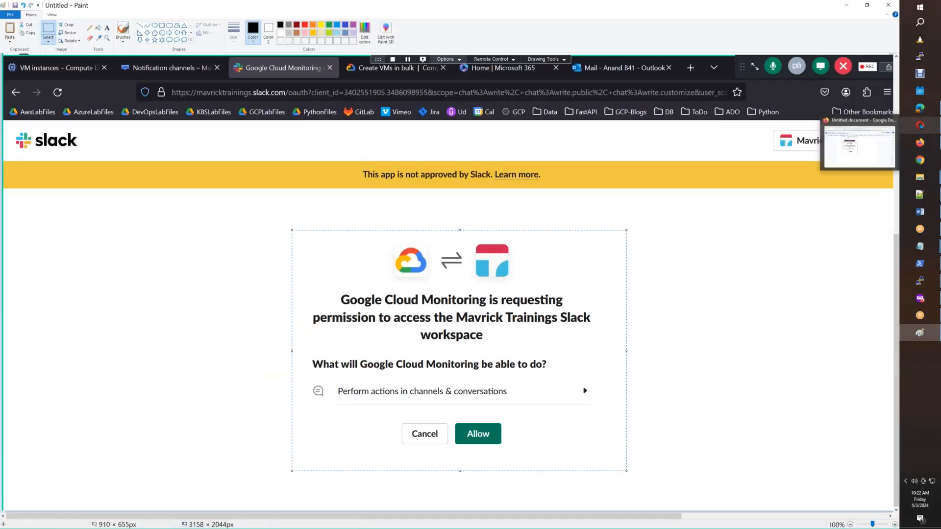
click(920, 298)
click(478, 378)
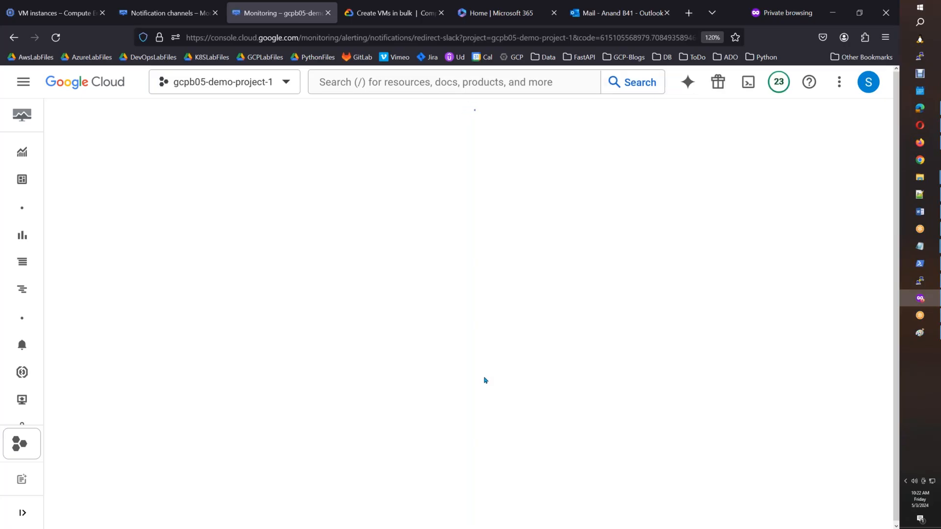
click(905, 480)
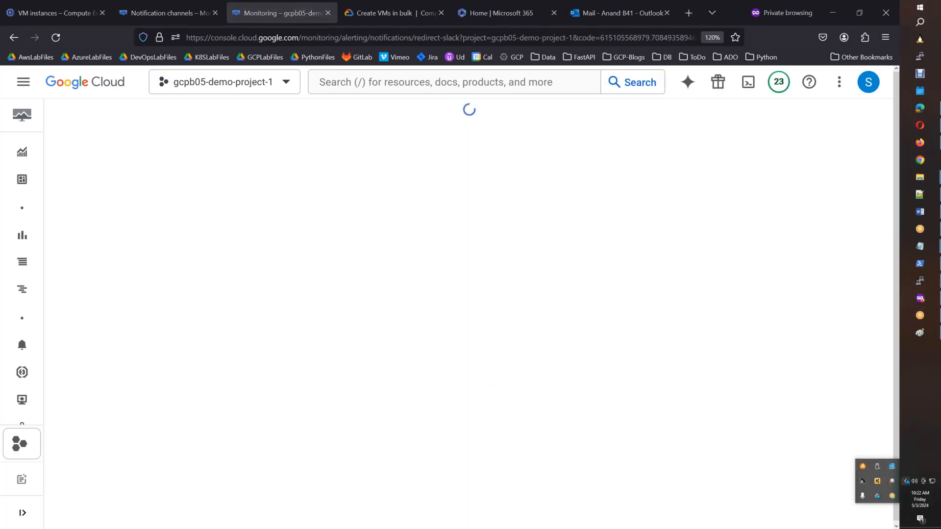
click(878, 497)
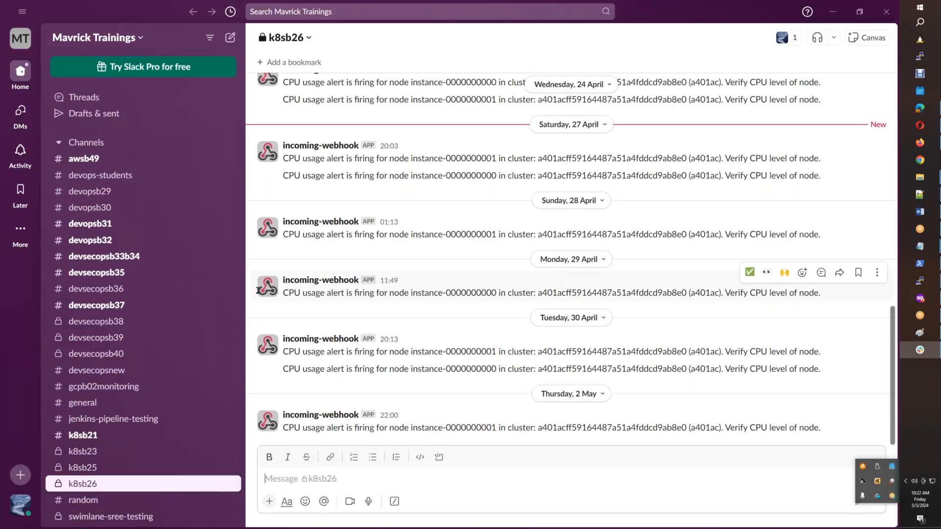
Step: Create a private Slack channel named gcpb05, skipping the Add people step
scroll(51, 462, down, 2)
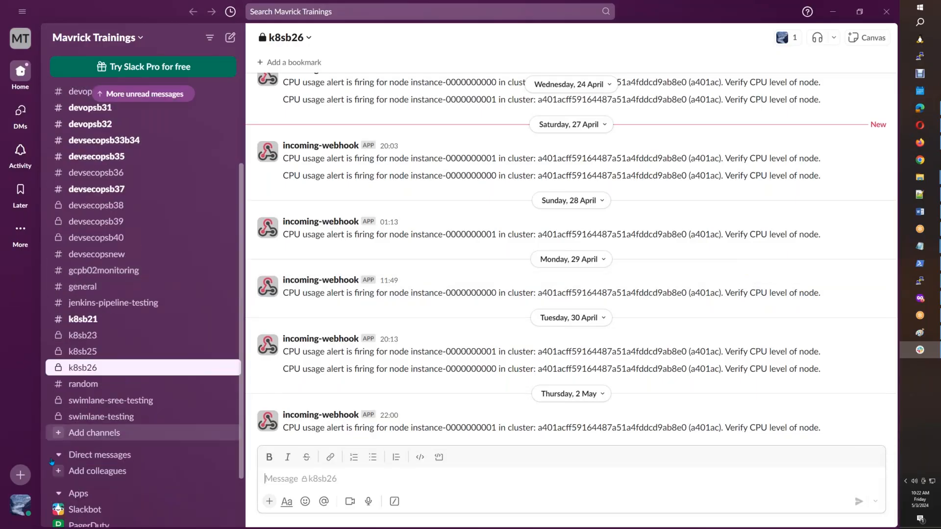
click(20, 475)
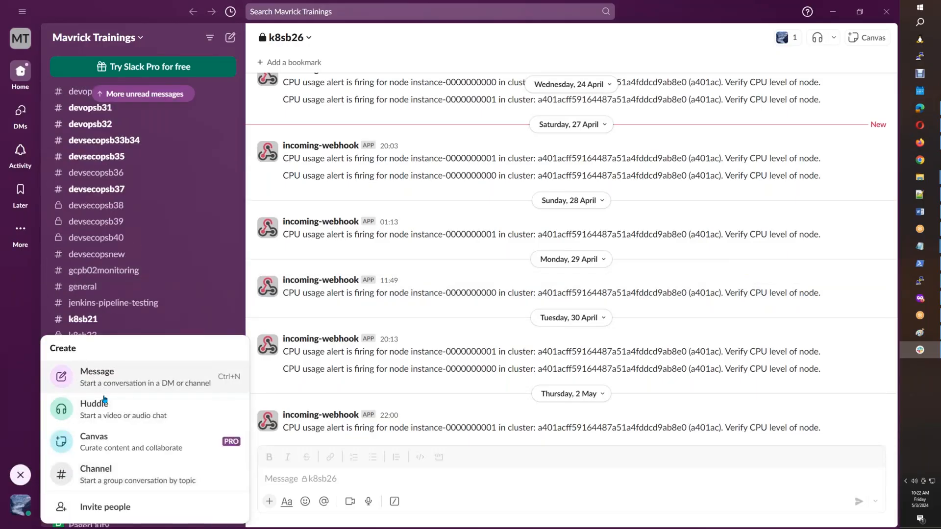
click(117, 477)
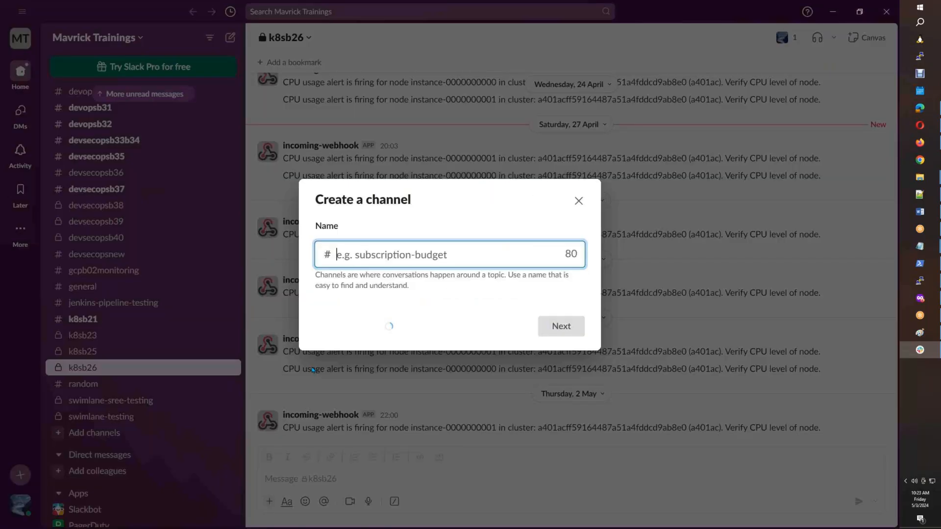
text(gcpb05)
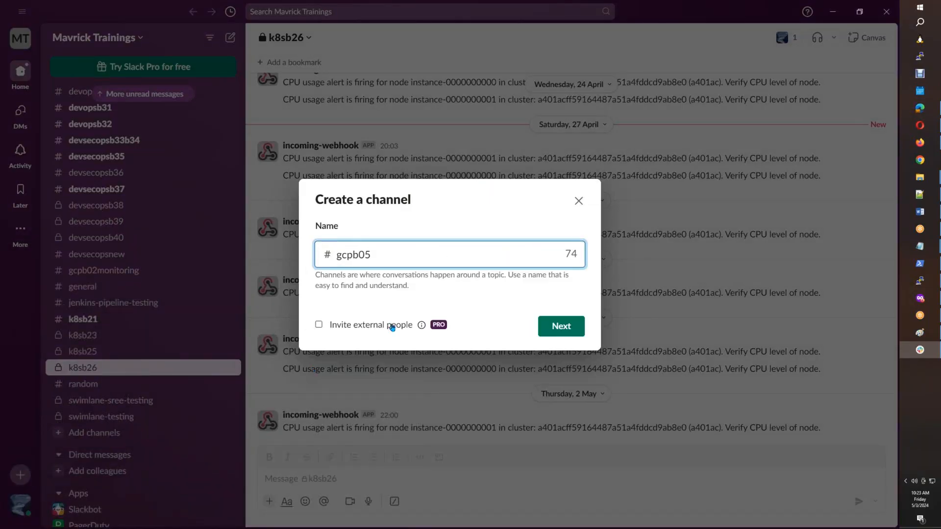
click(563, 332)
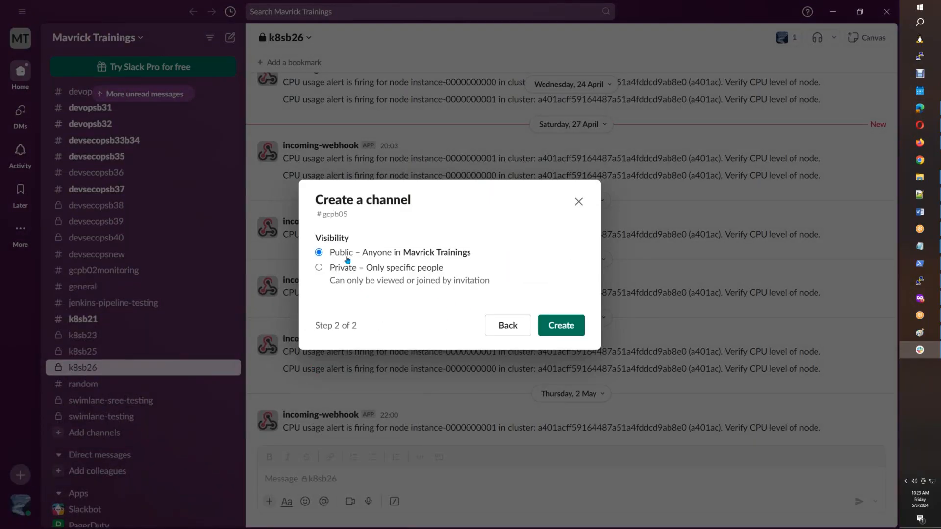
click(396, 270)
click(564, 327)
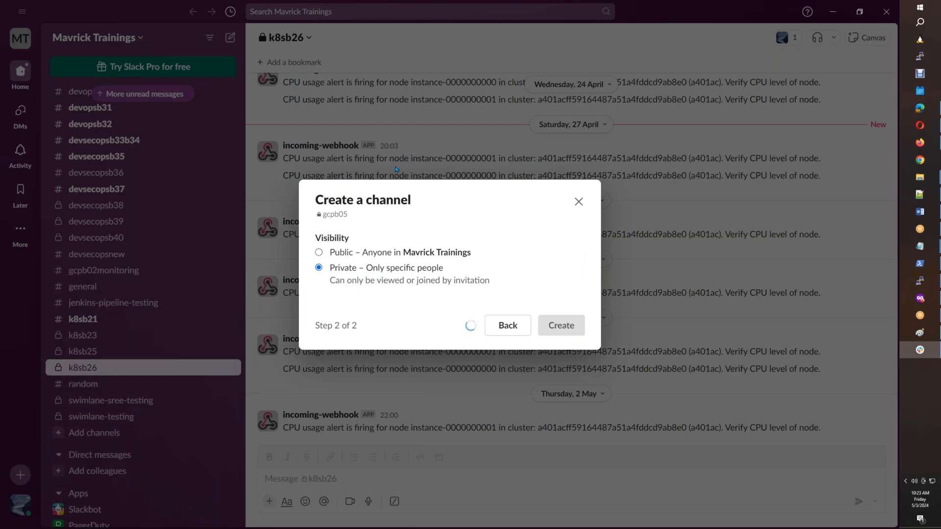
click(556, 305)
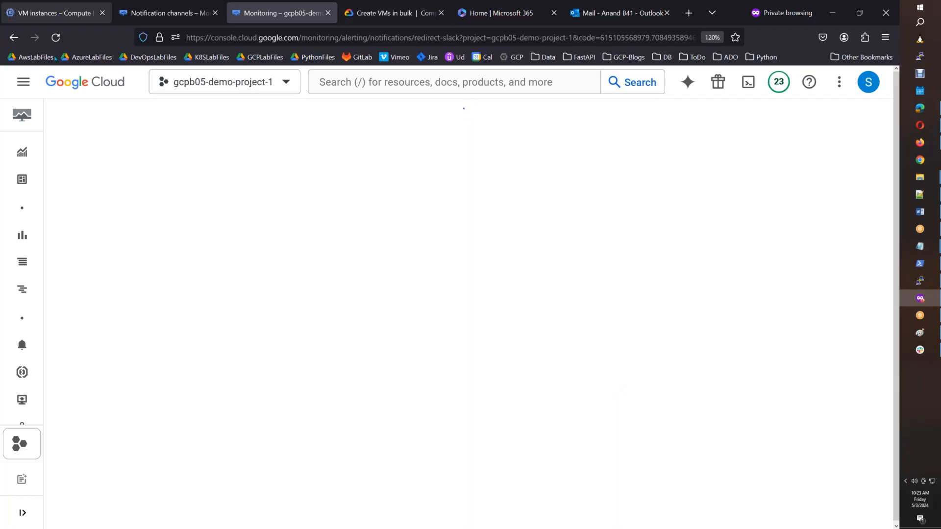
Step: Go to Monitoring settings' Notification channels, reload the page, and add a new Slack channel
mouse_move(24, 120)
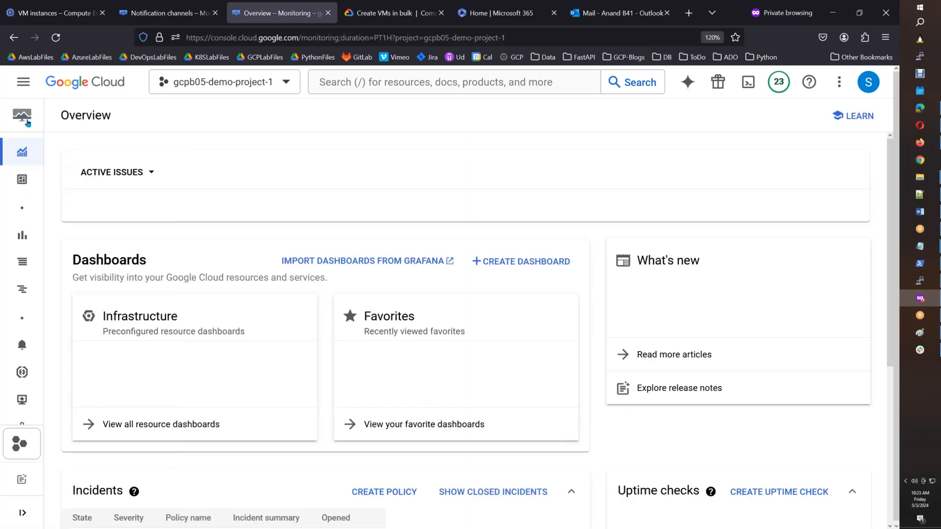
scroll(83, 324, down, 5)
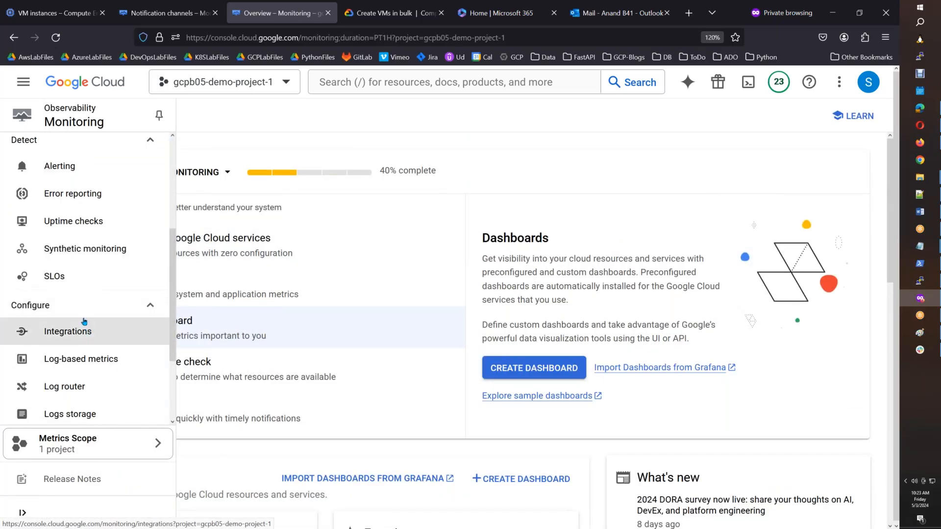
scroll(85, 325, down, 2)
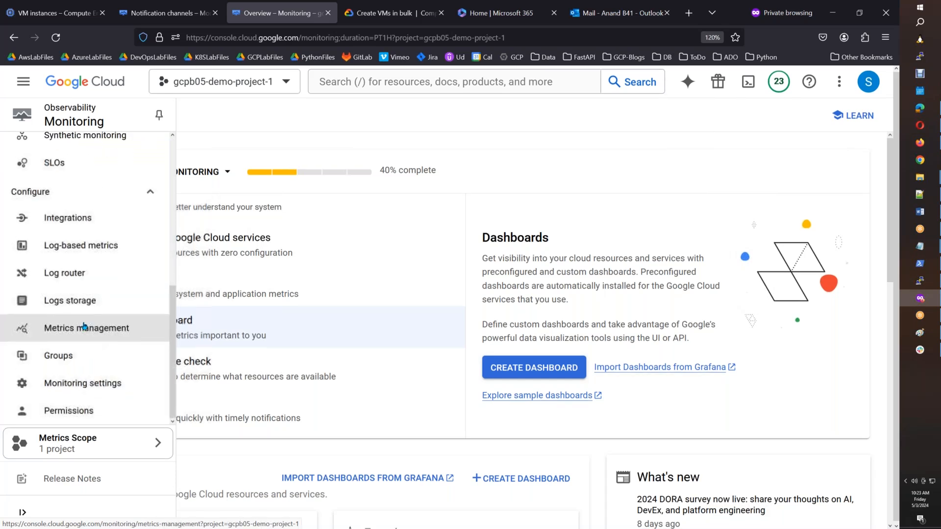
click(98, 384)
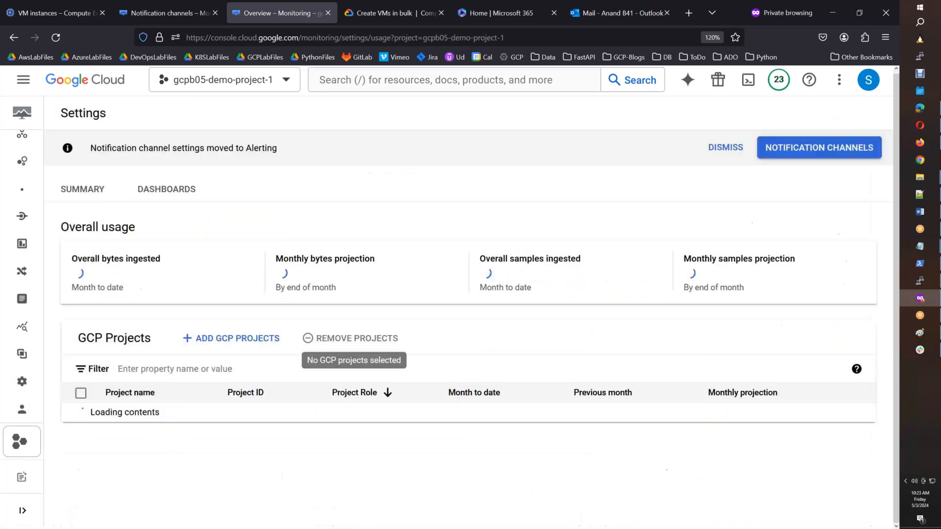
click(818, 149)
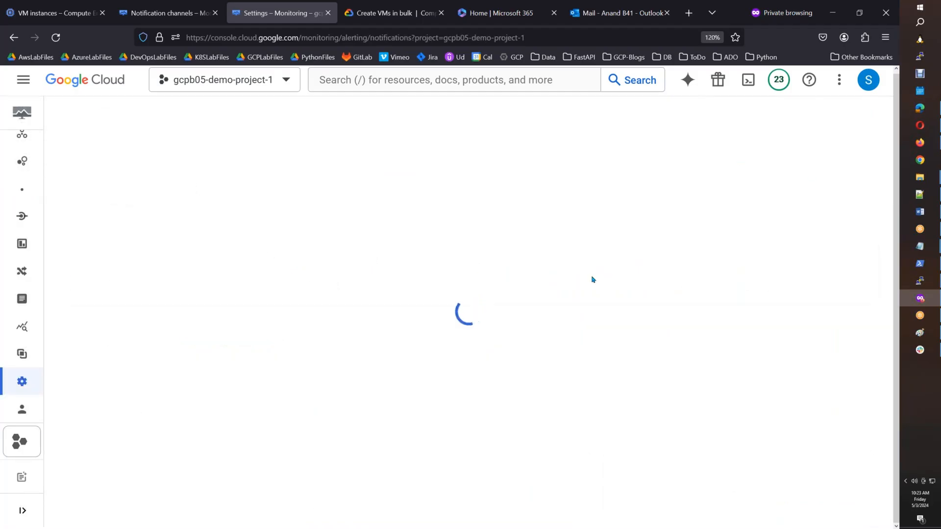
scroll(532, 286, down, 5)
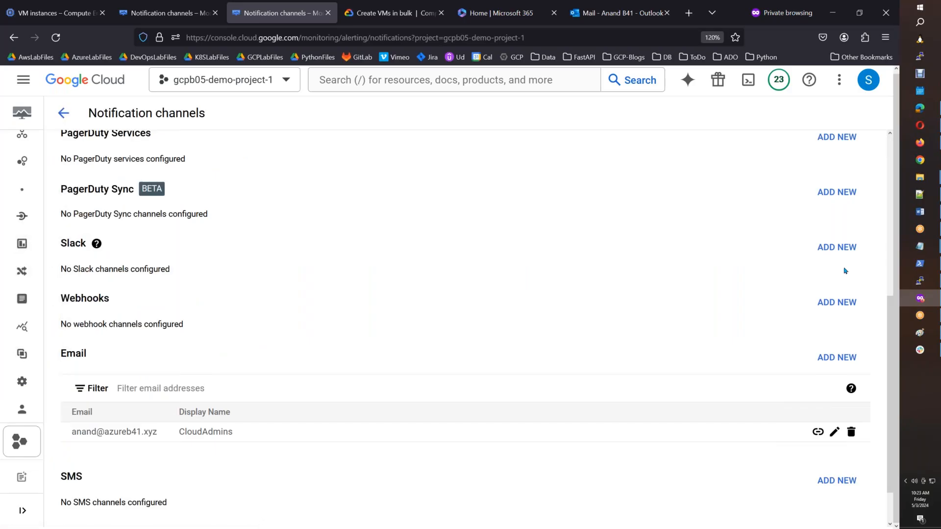
click(56, 37)
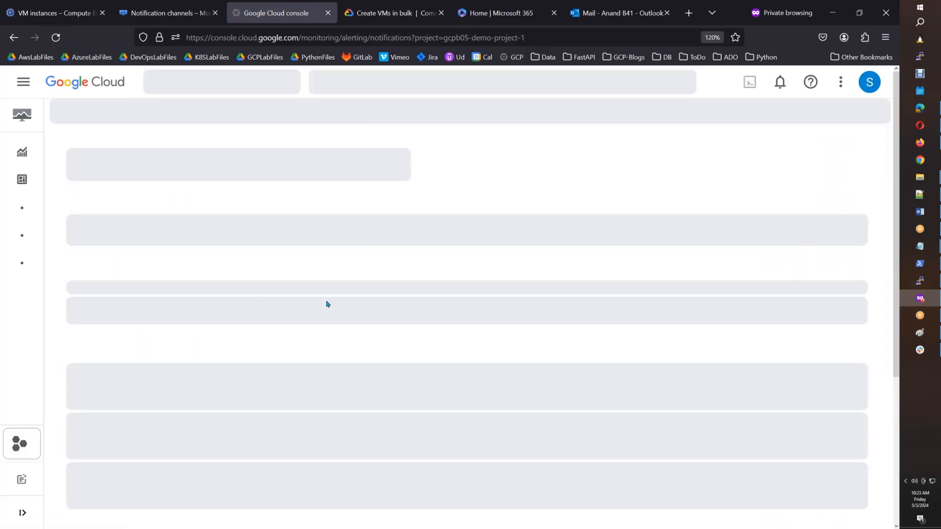
scroll(210, 379, down, 3)
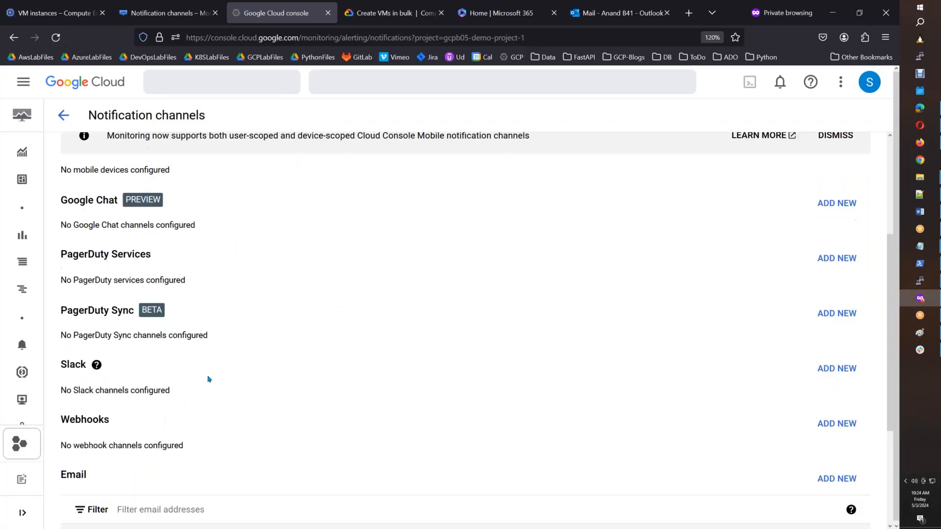
click(837, 368)
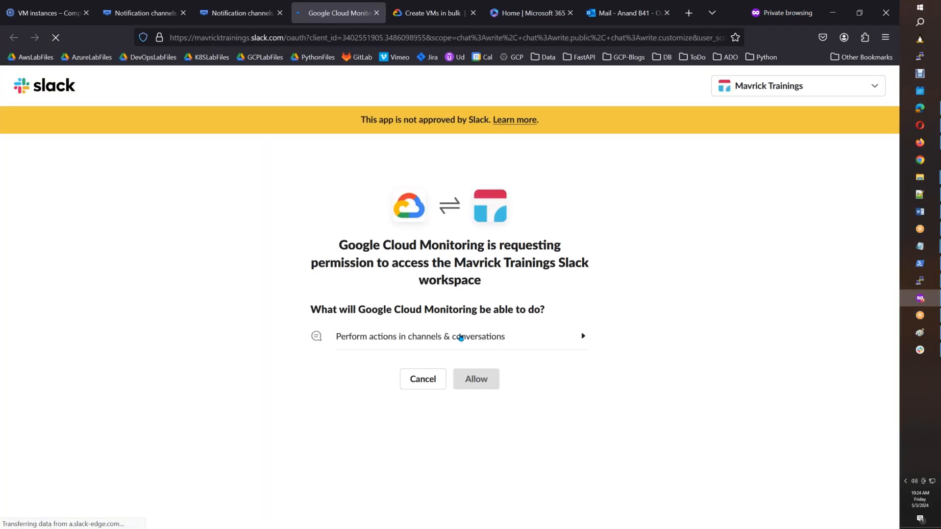
Step: Authorize Google Cloud Monitoring on the Slack OAuth page for the Mavrick Trainings workspace
drag(367, 119, 462, 121)
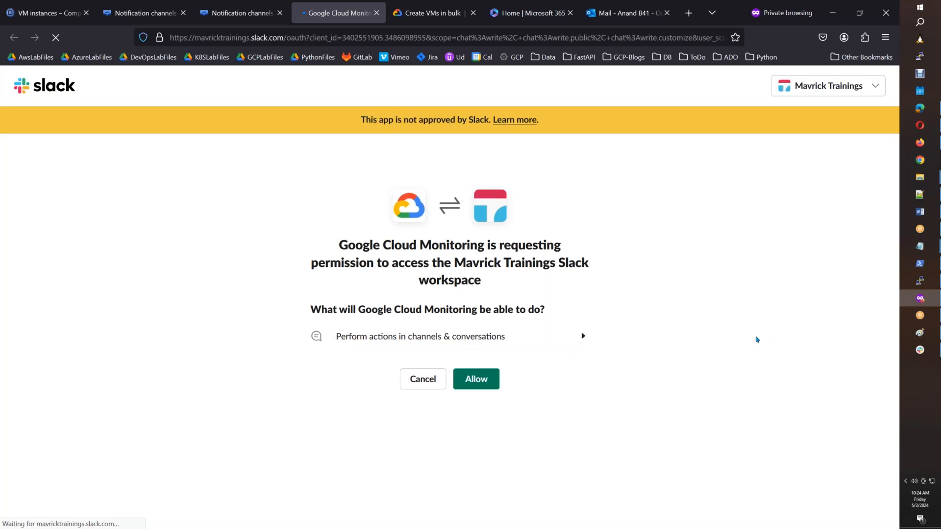
click(493, 381)
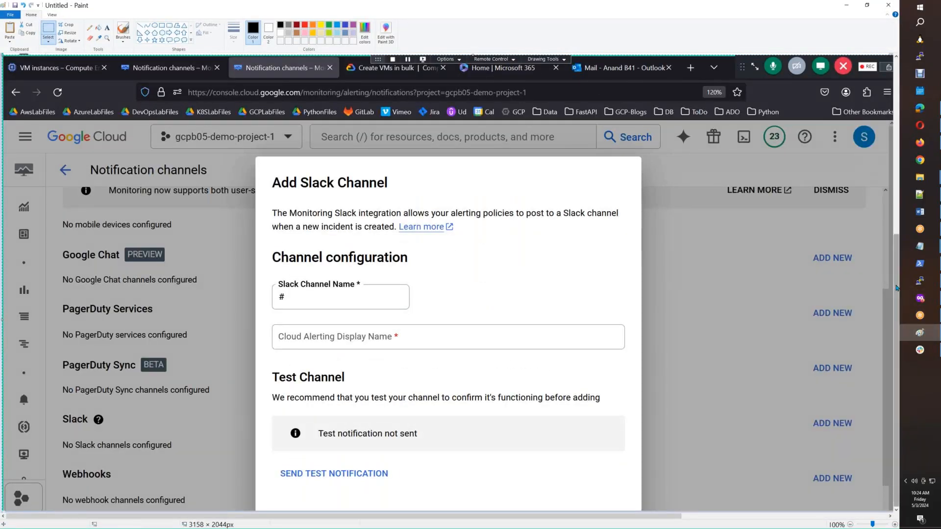
Step: Dismiss Paint's unsaved-changes prompt without saving and drop the selection on the canvas
key(ctrl+n)
key(Tab)
key(Return)
scroll(805, 304, down, 5)
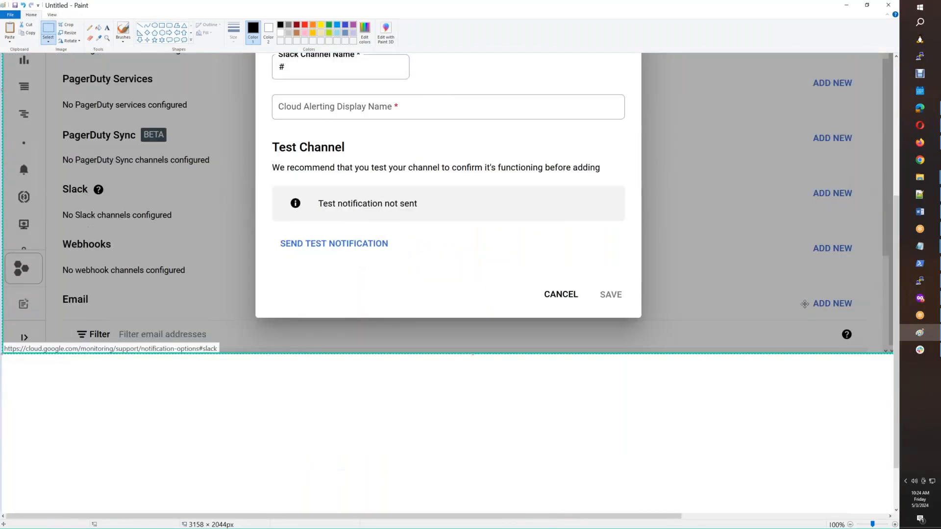
scroll(805, 304, up, 3)
click(48, 29)
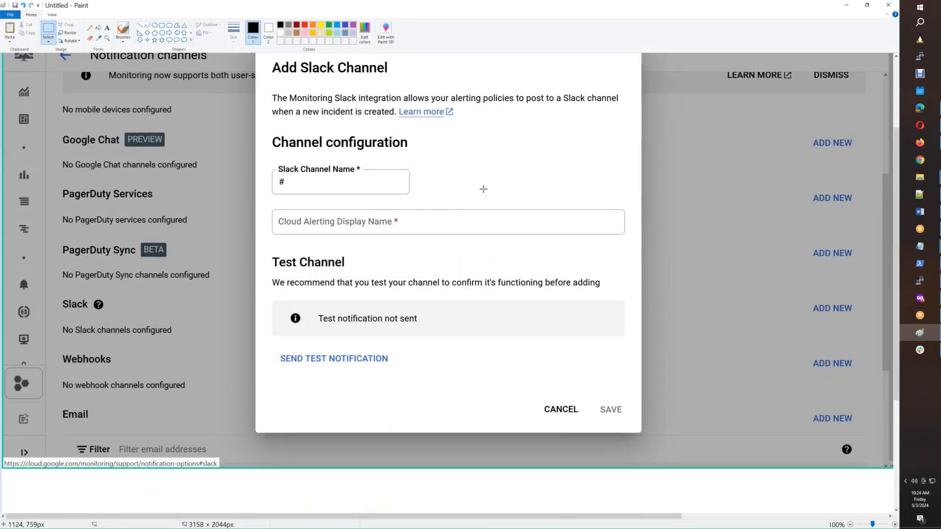
Step: Set the Slack channel name to #gcpb05 and the display name to #gcpb05-demo-alerts
key(alt+Tab)
click(306, 244)
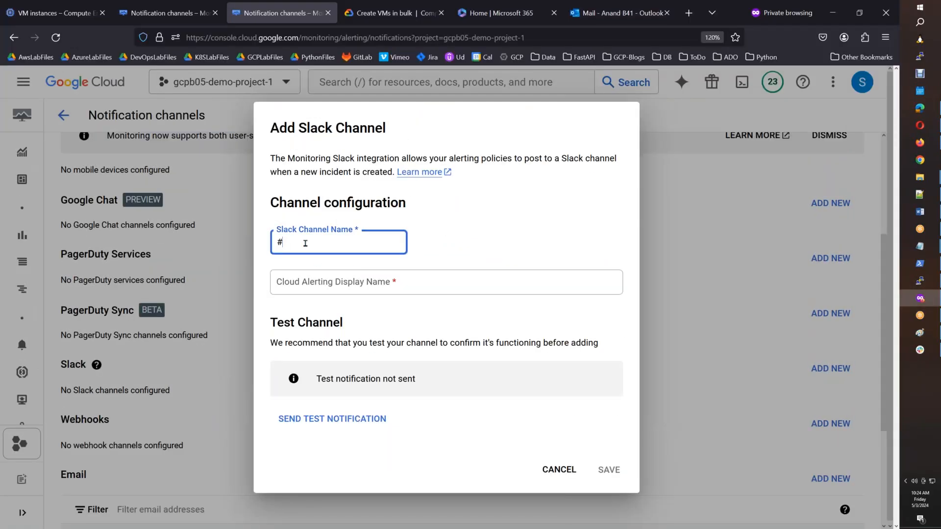
text(gcpb05)
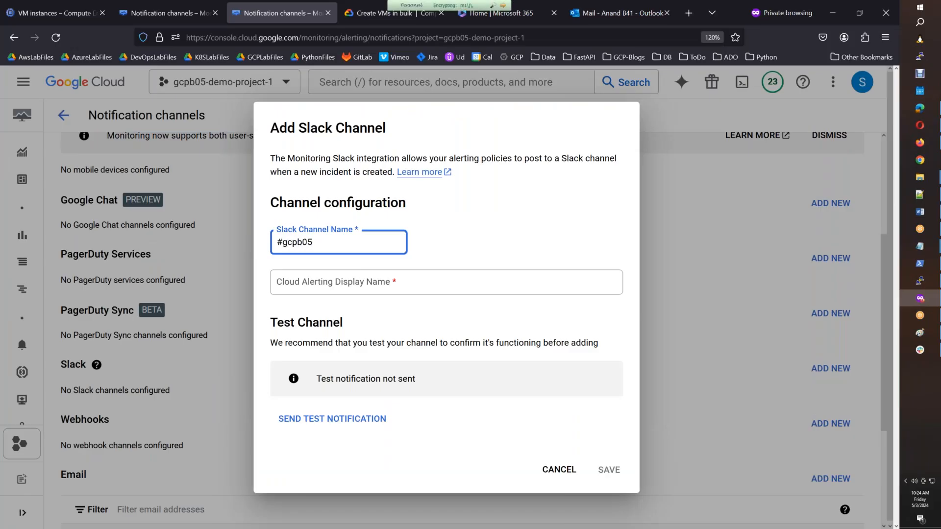
click(307, 284)
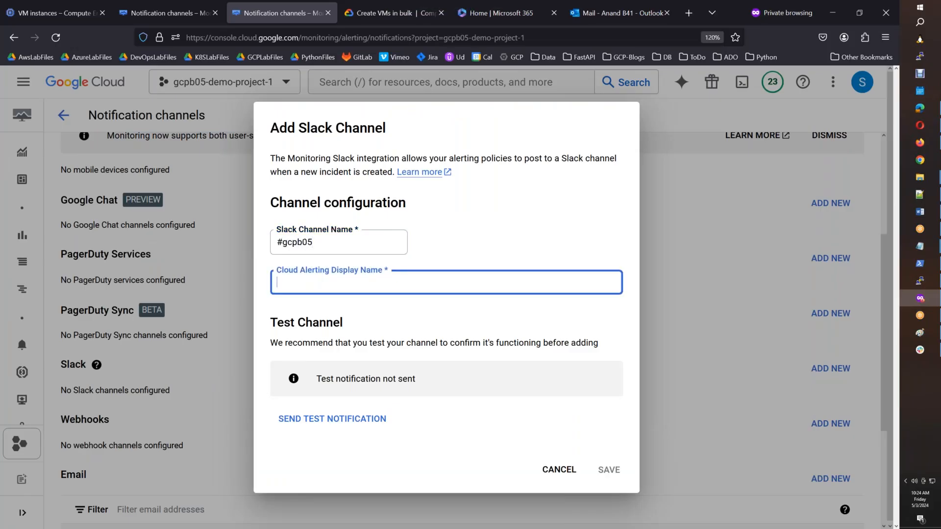
triple_click(296, 242)
key(ctrl+c)
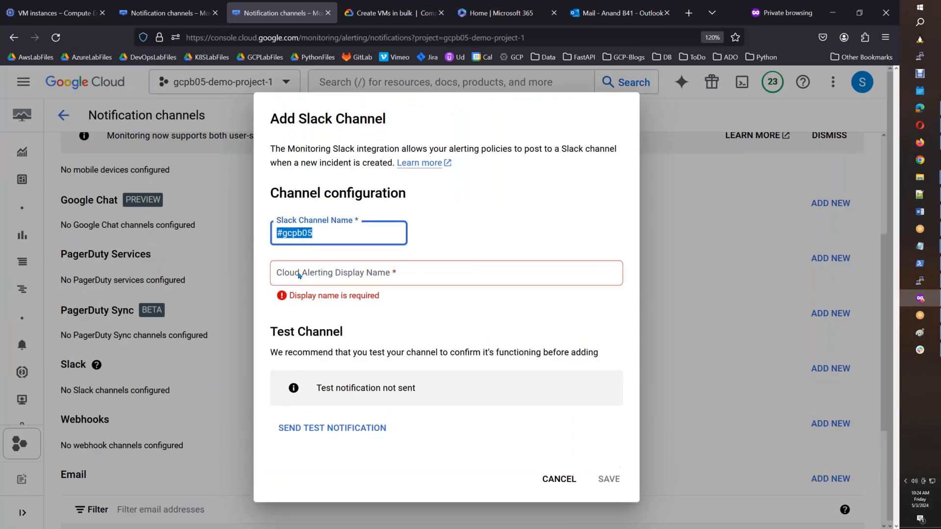
click(306, 276)
key(ctrl+v)
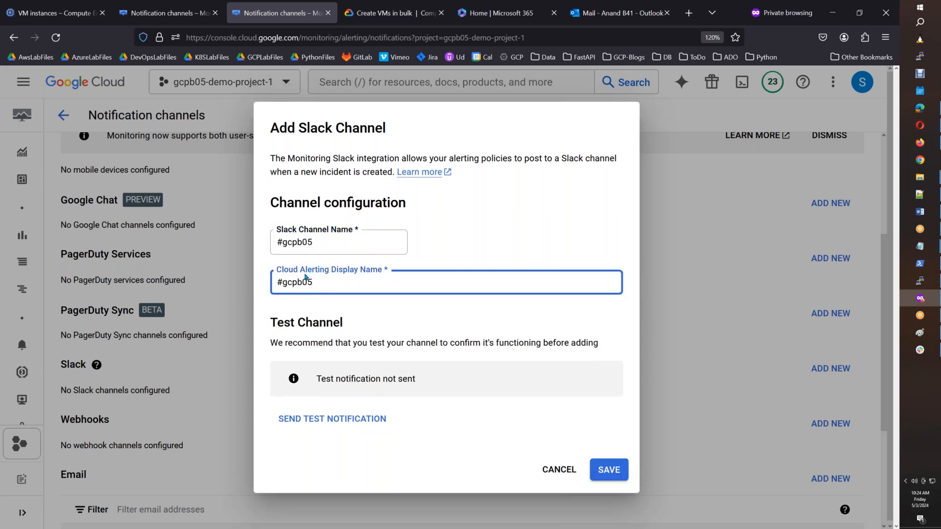
text(-demo-alerts)
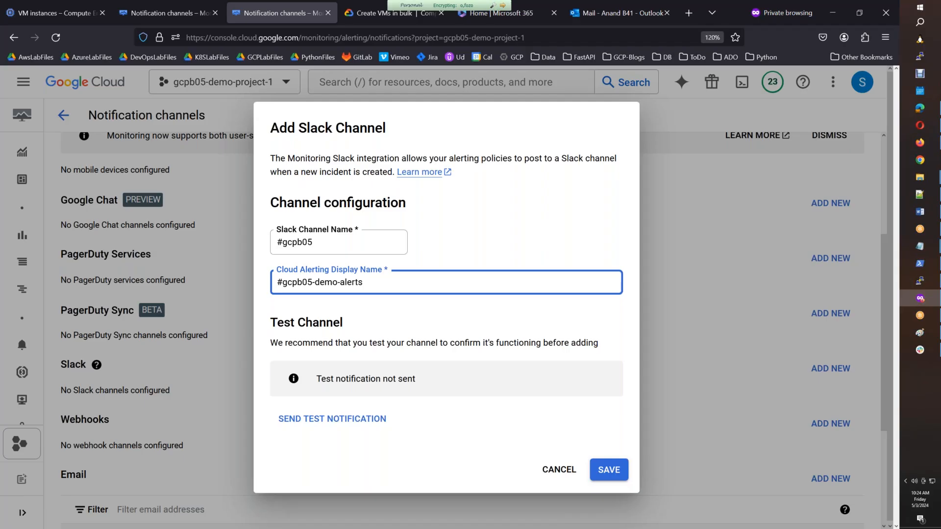
click(325, 449)
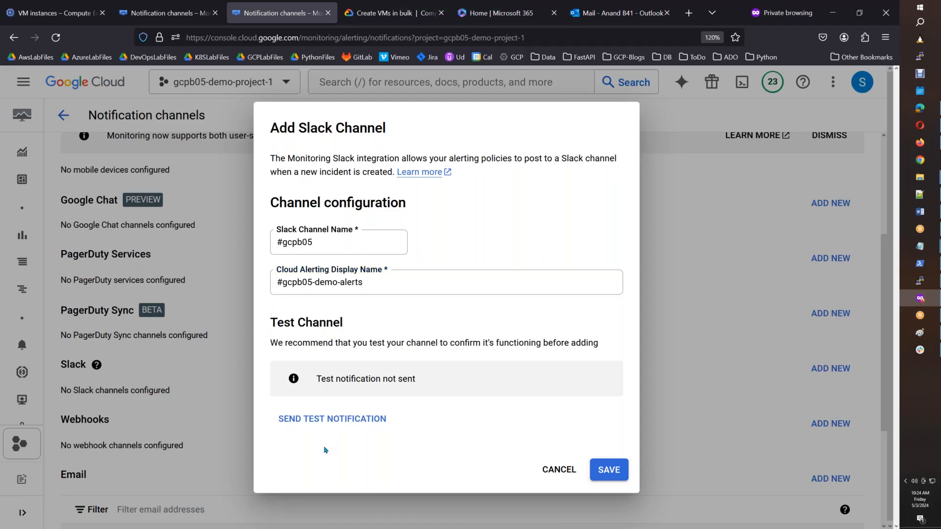
Step: Discard Paint's old image, paste the filled Add Slack Channel capture, and select just the dialog
click(920, 333)
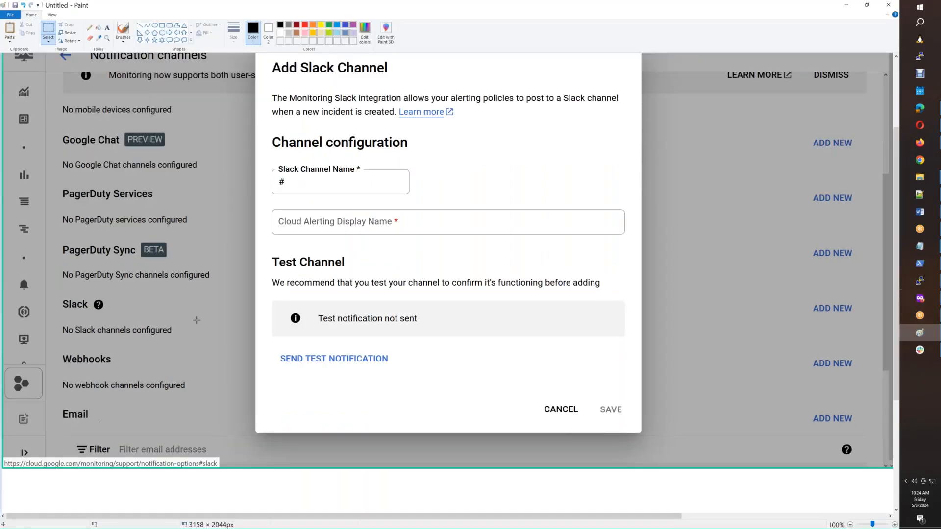
key(ctrl+n)
key(Tab)
key(Tab)
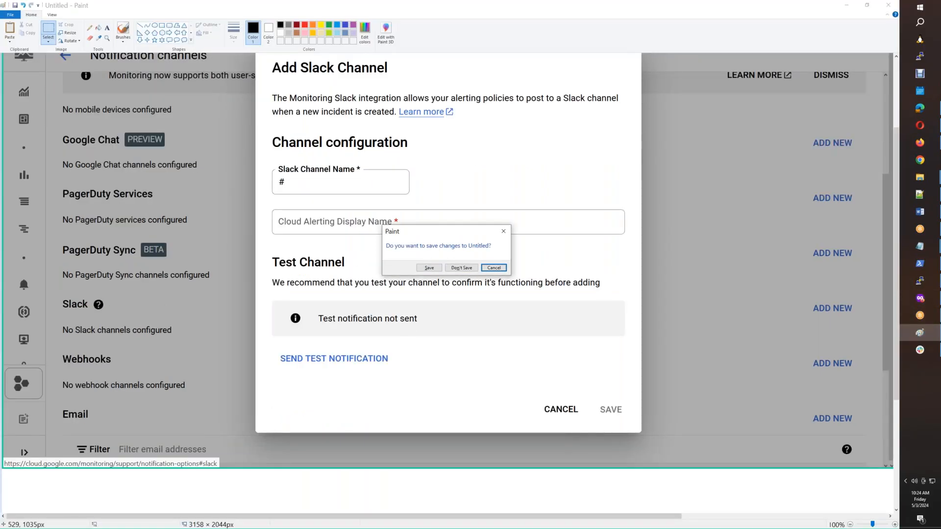
key(Return)
key(ctrl+n)
key(Tab)
key(Return)
key(ctrl+v)
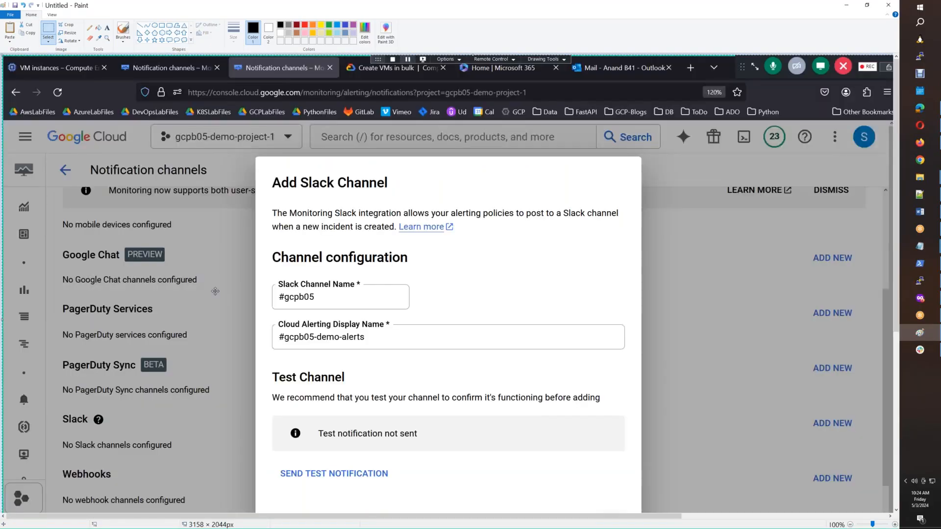
key(ctrl+v)
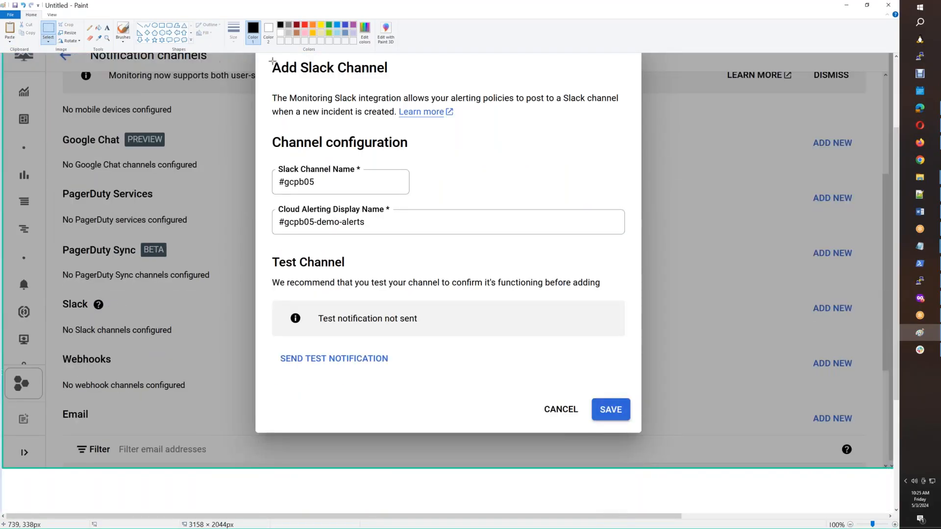
mouse_move(267, 59)
mouse_down()
mouse_move(428, 334)
mouse_move(557, 405)
mouse_move(636, 423)
mouse_up()
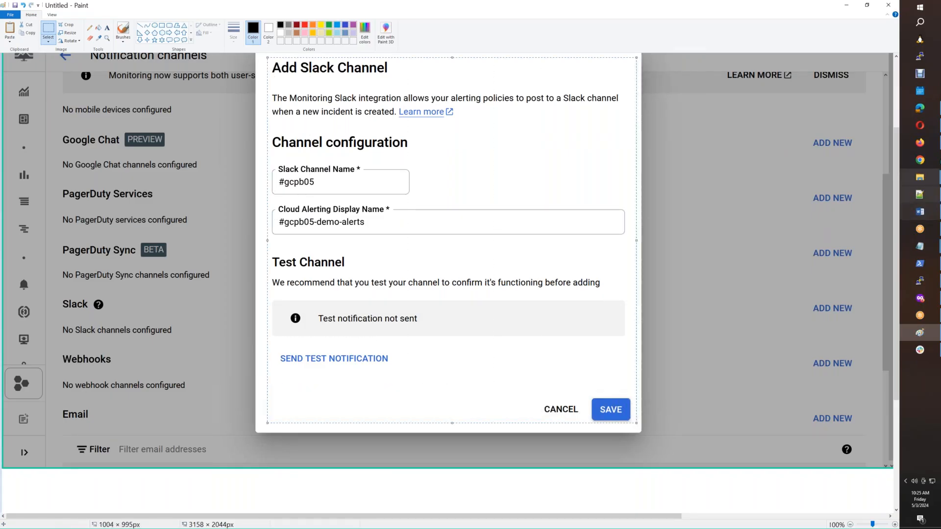
click(932, 141)
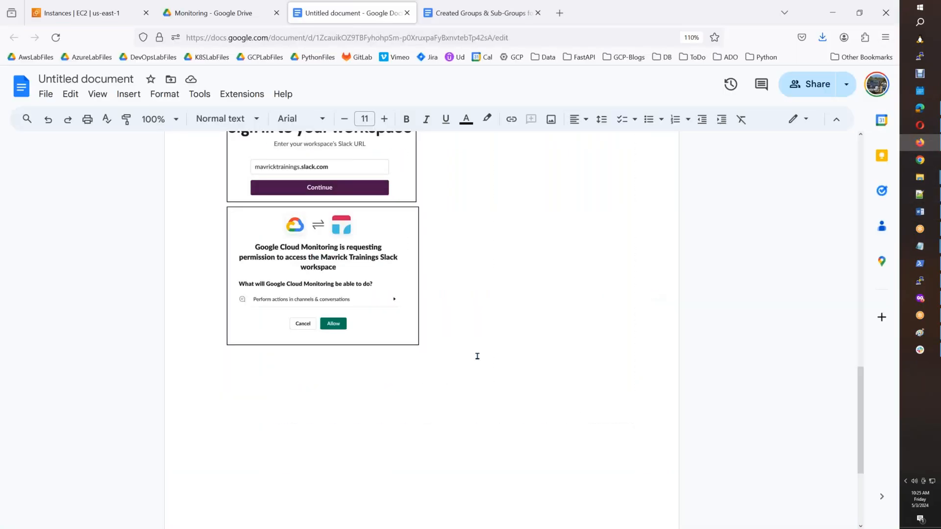
Step: Paste the Add Slack Channel screenshot, shrink it to half size, and give it a thin black border
key(ctrl+v)
click(525, 411)
drag(620, 521, 440, 301)
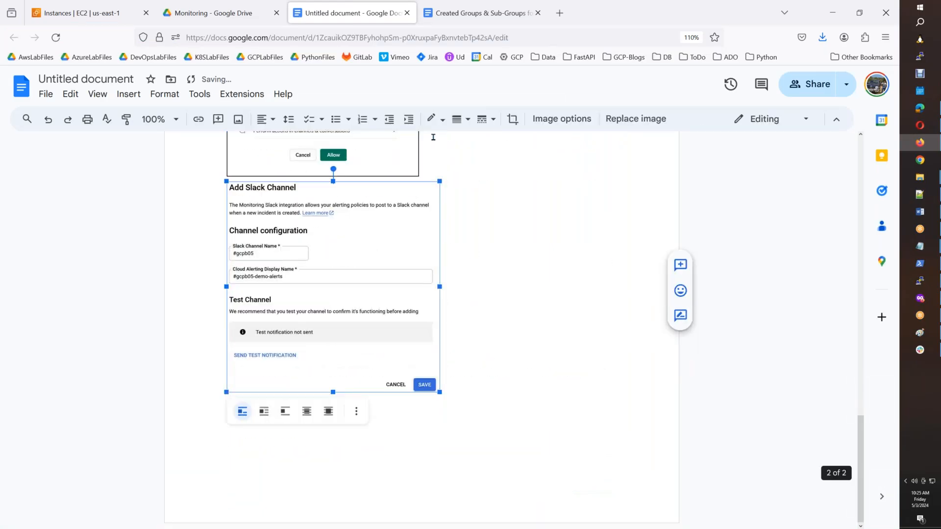
click(461, 119)
click(473, 162)
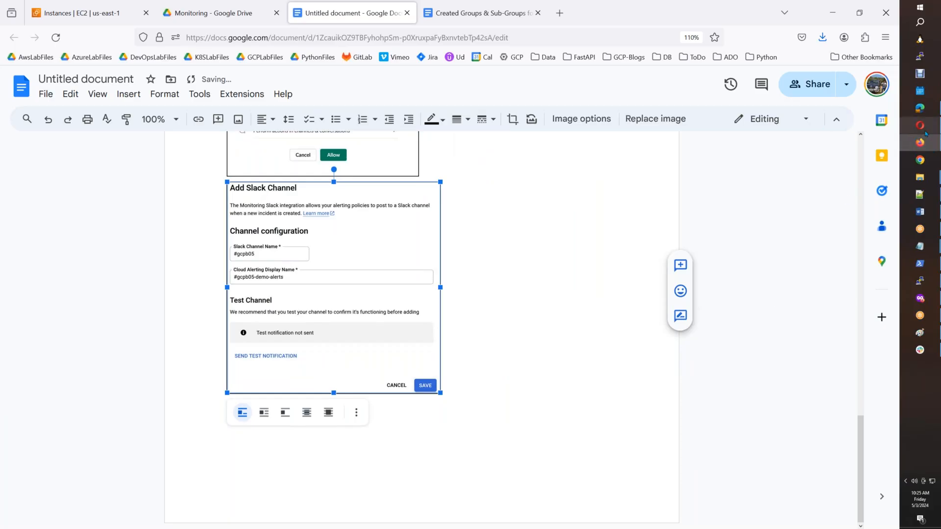
Step: Send a test notification to the #gcpb05 Slack channel from Cloud Monitoring
mouse_move(926, 133)
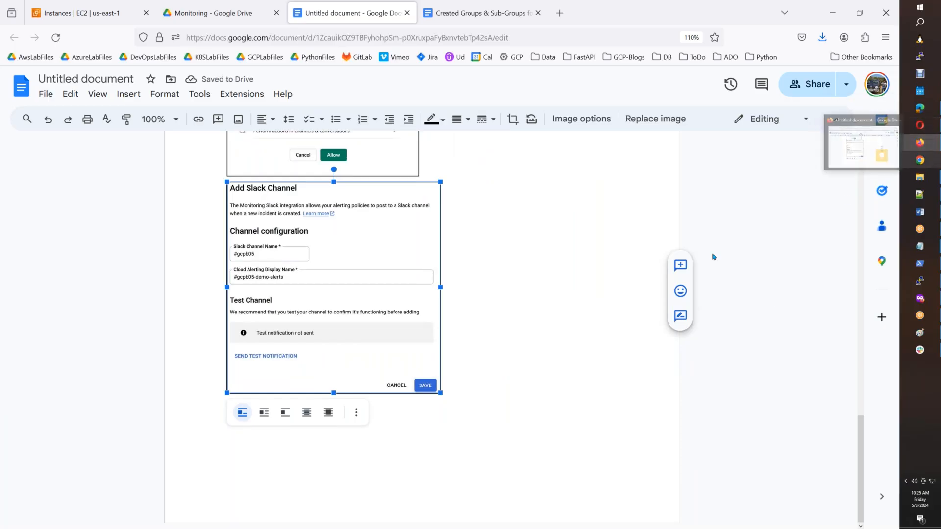
key(alt+Tab)
click(365, 425)
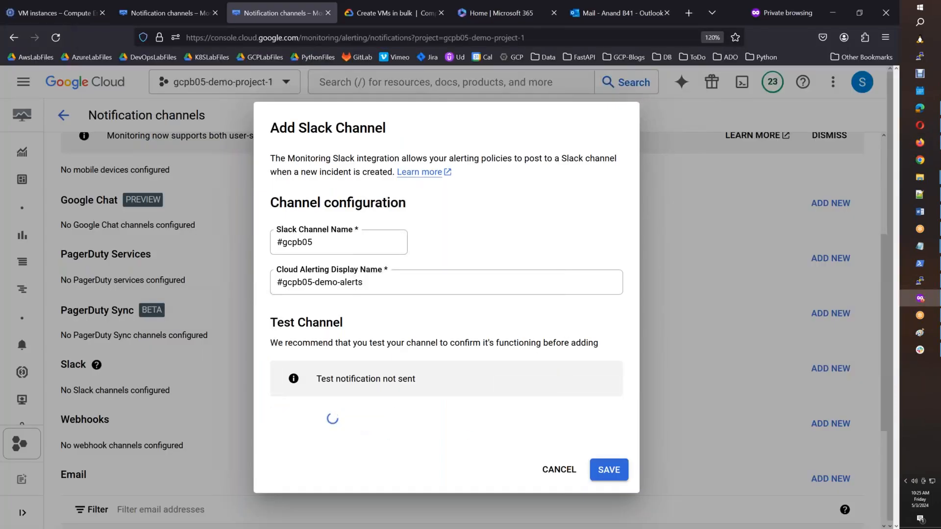
Step: Bring up Slack to look for the 10:25:21 AM test notification
click(920, 350)
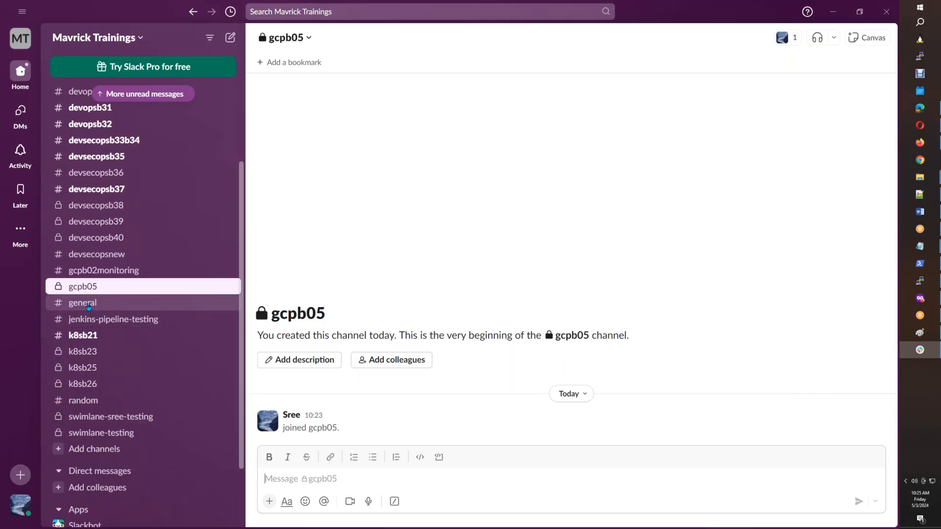
Step: Refresh the gcpb05 Slack channel by switching to devsecopsnew and back
key(alt+Tab)
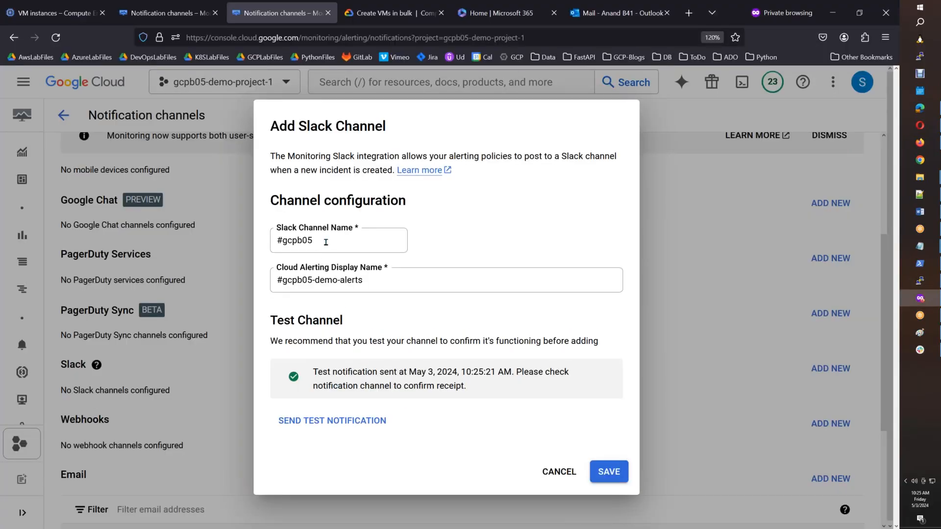
key(alt+Tab)
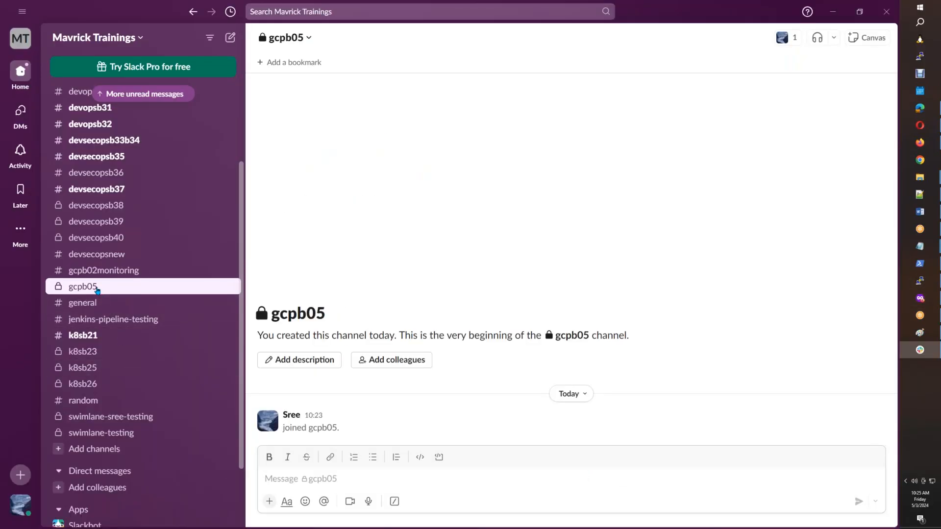
click(91, 257)
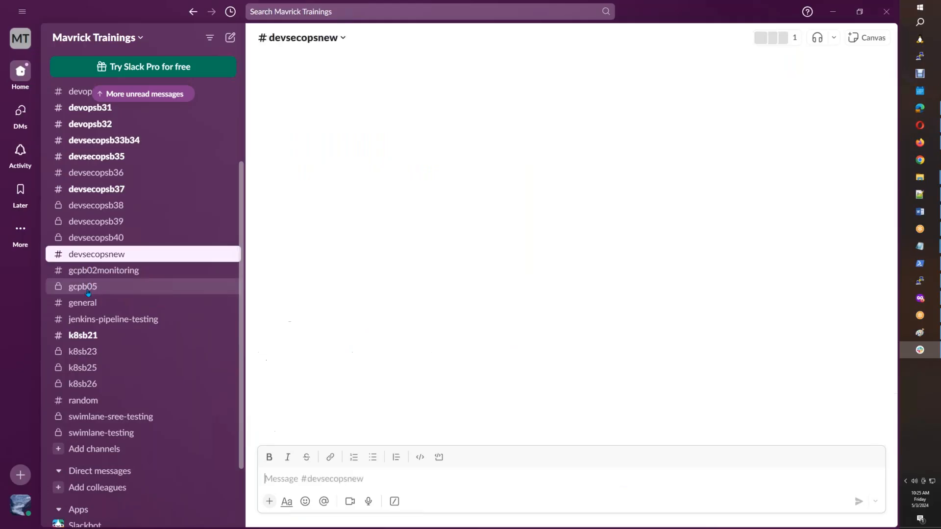
right_click(88, 291)
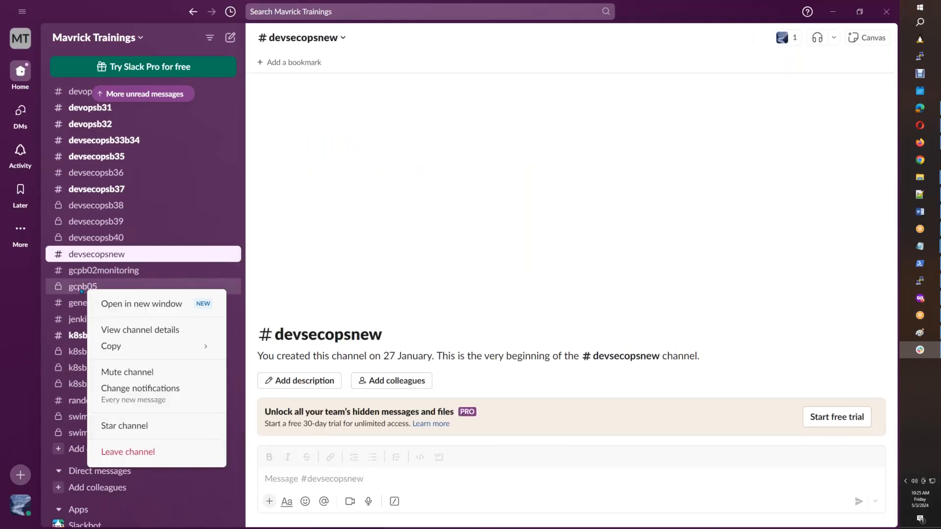
click(81, 292)
click(82, 291)
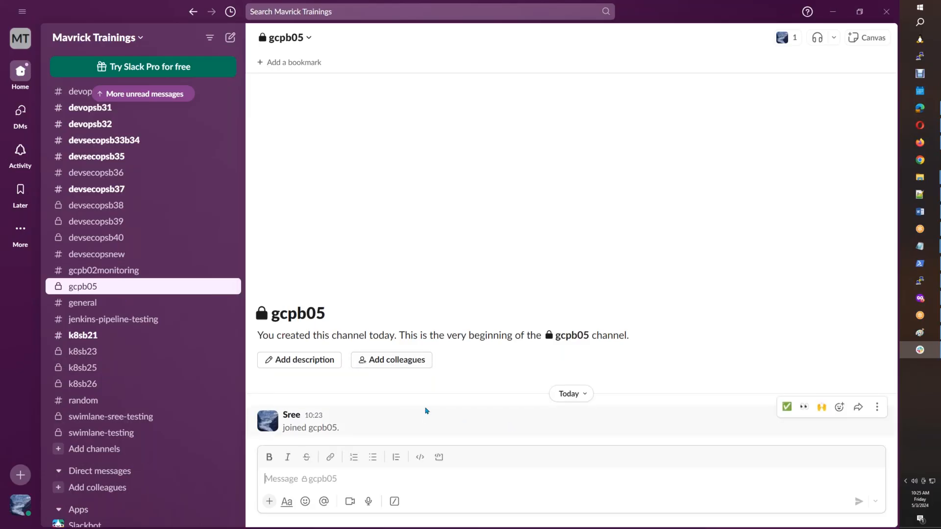
Step: Resend the test notification, then select the #gcpb05 channel name for editing
key(alt+Tab)
click(374, 420)
click(332, 244)
triple_click(289, 240)
click(300, 242)
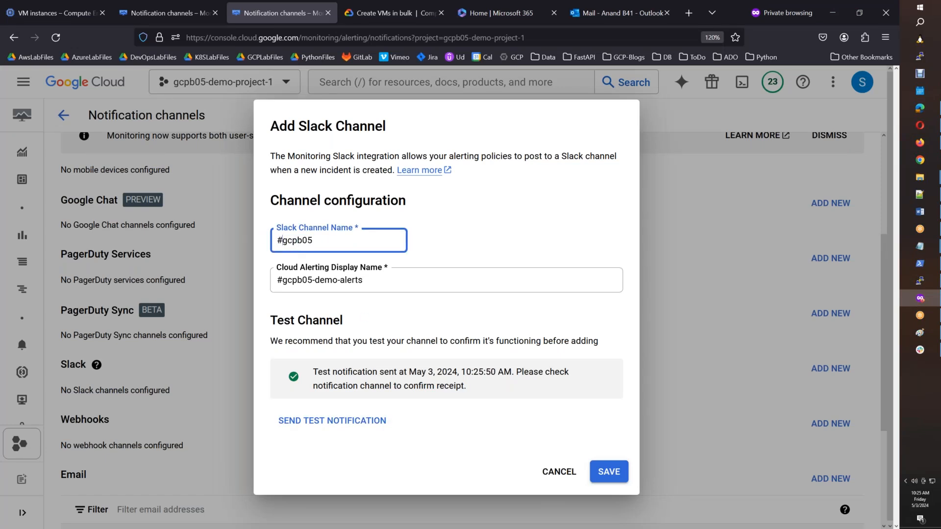
Step: Retype the # in the channel name and check Slack for the alert
key(BackSpace)
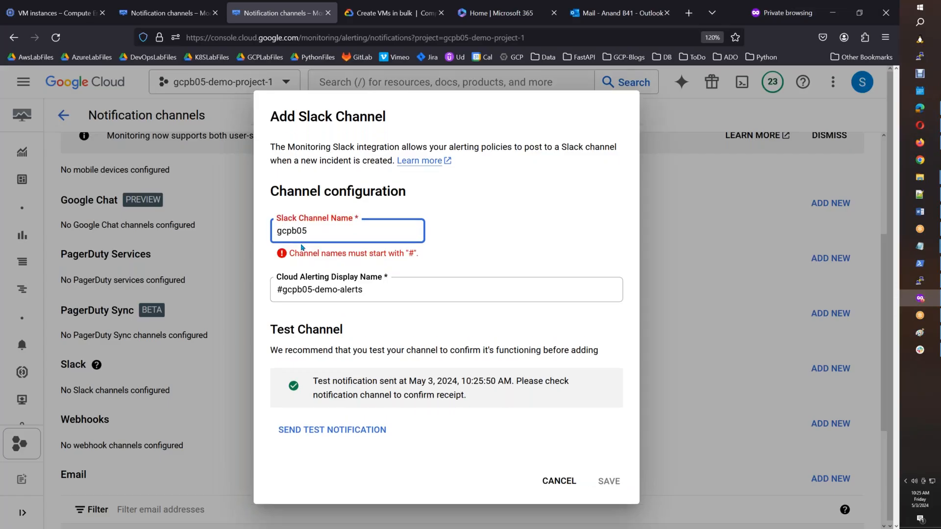
text(#)
key(alt+Tab)
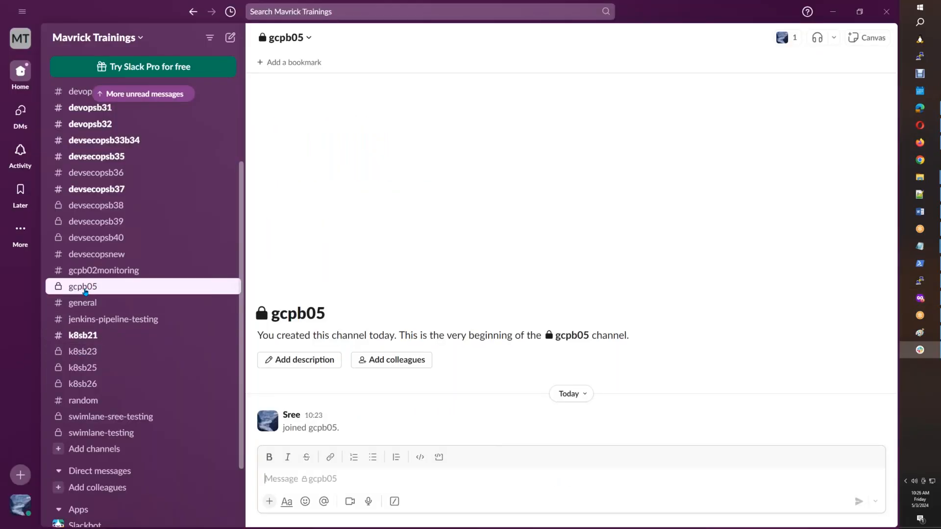
key(alt+Tab)
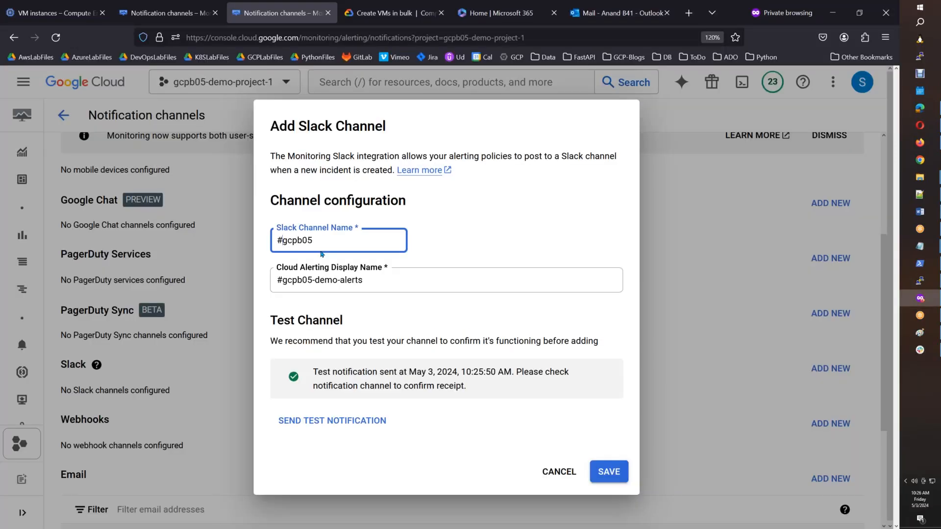
Step: Change the Slack channel name to #k8sb21 and send a test notification
double_click(282, 241)
text(k8sb21)
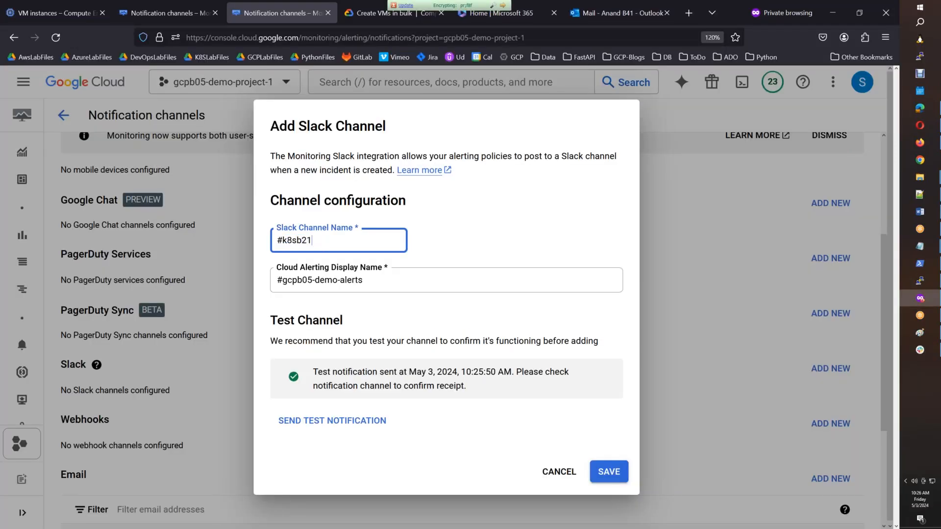
click(464, 424)
click(334, 420)
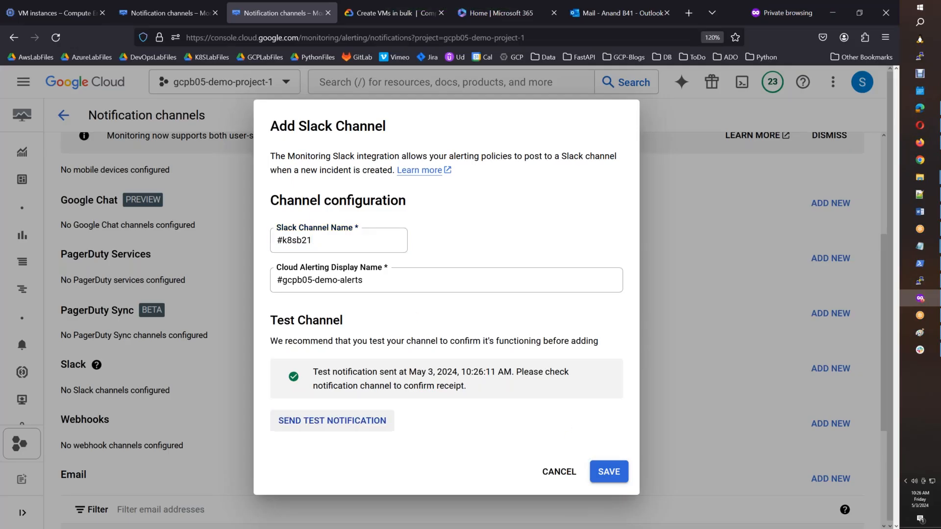
key(alt+Tab)
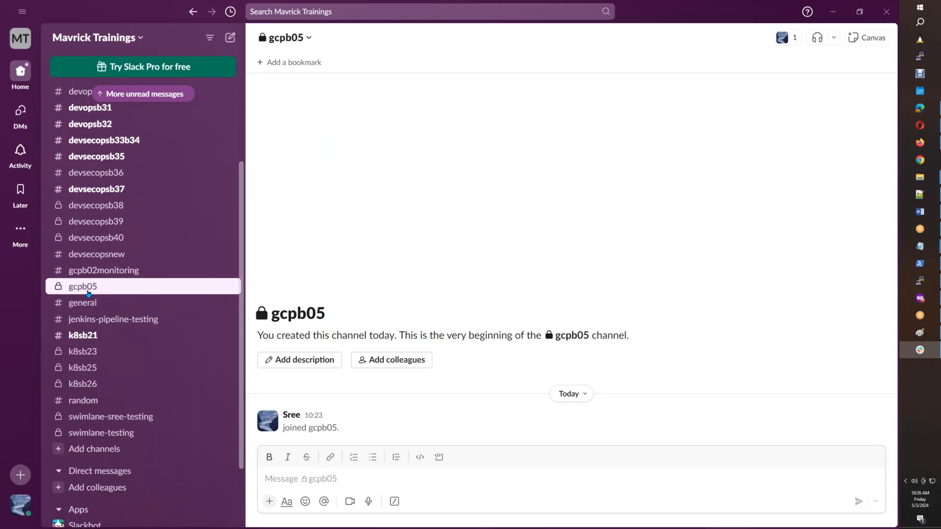
Step: Make the gcpb05 Slack channel public from its channel details settings
right_click(91, 292)
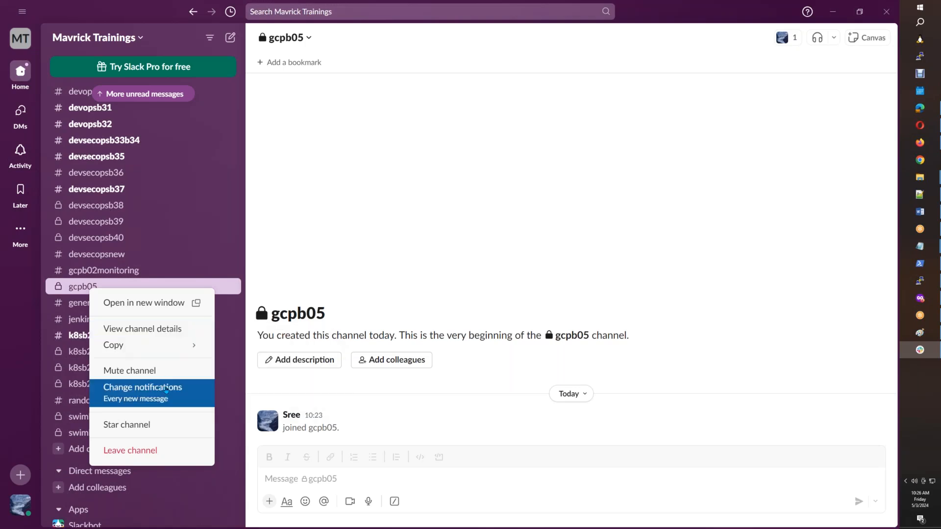
click(171, 390)
click(488, 403)
right_click(72, 289)
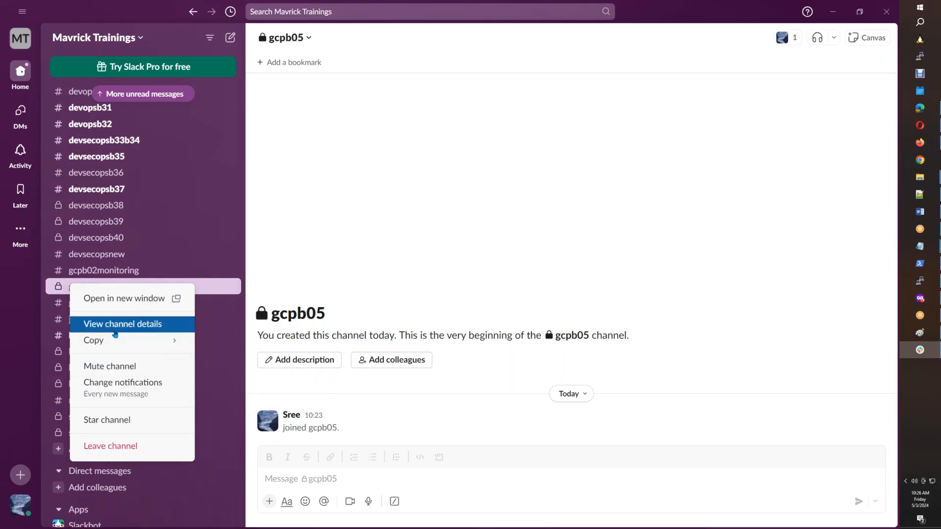
click(115, 326)
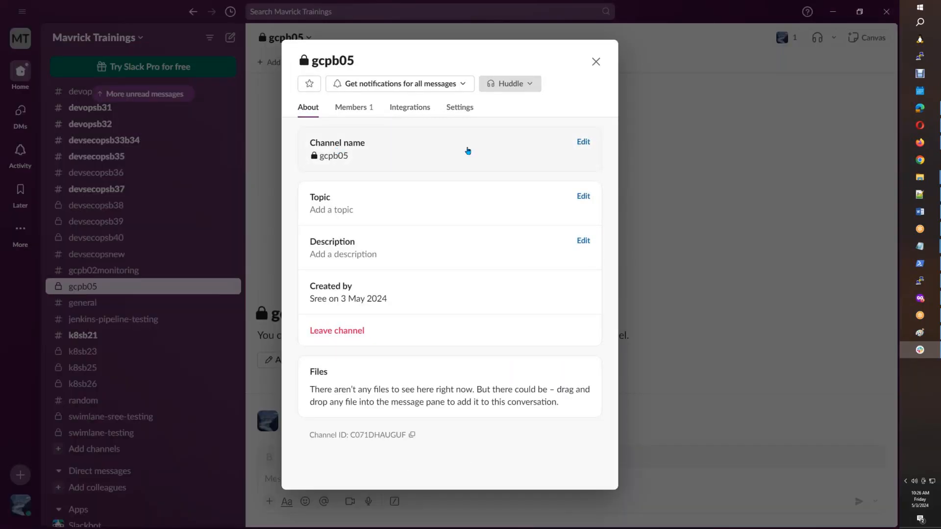
click(584, 143)
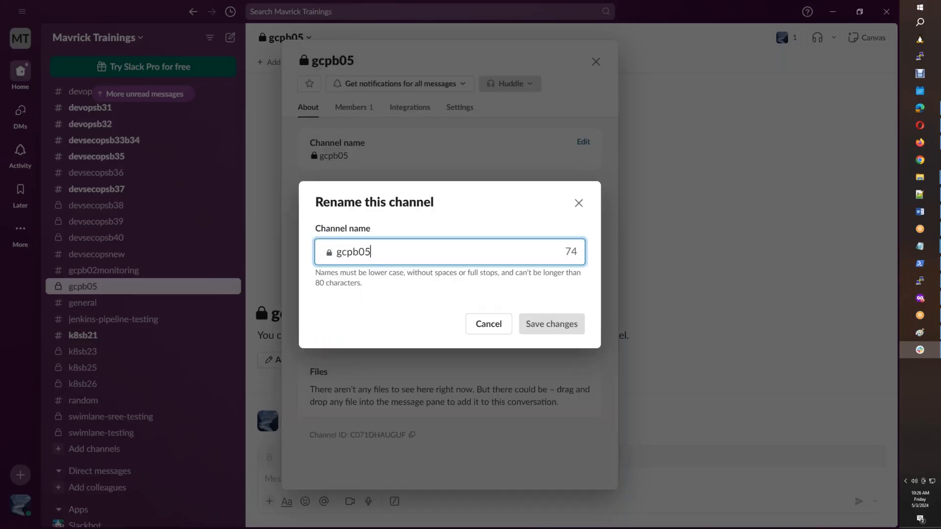
click(480, 324)
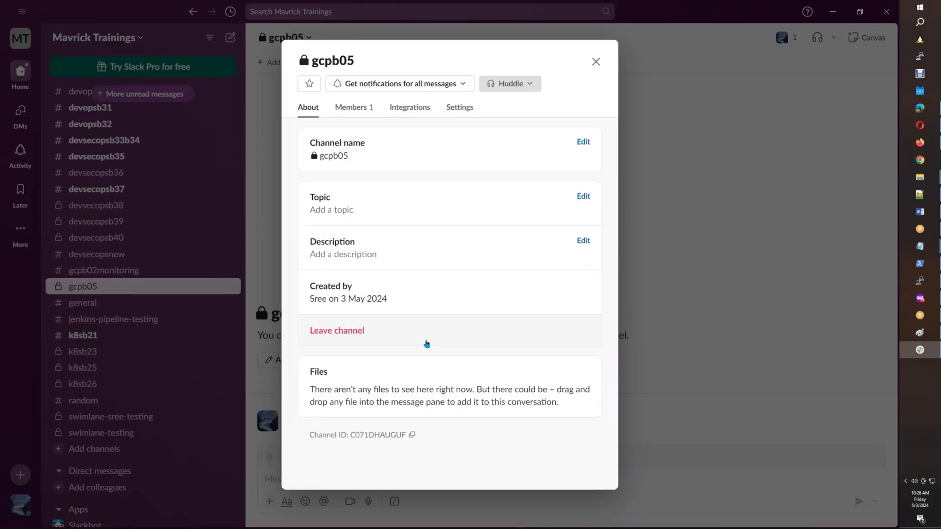
click(452, 106)
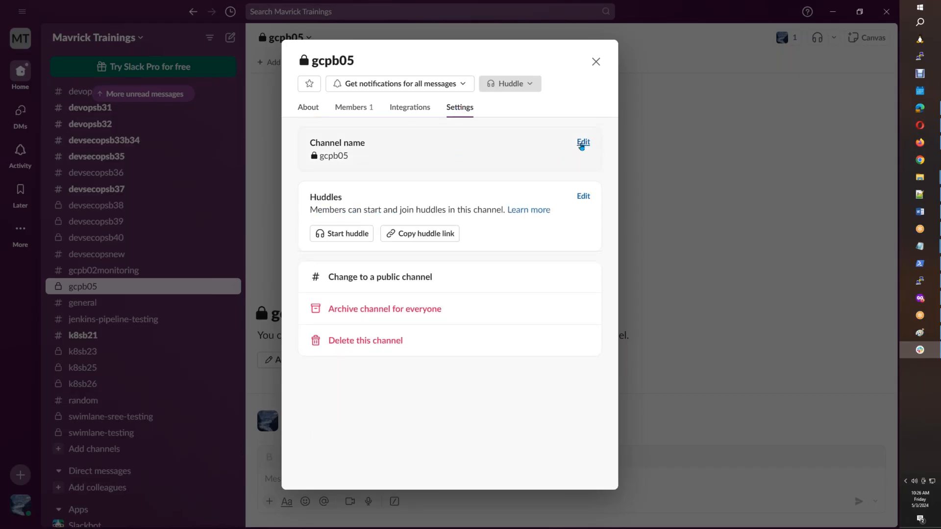
click(426, 279)
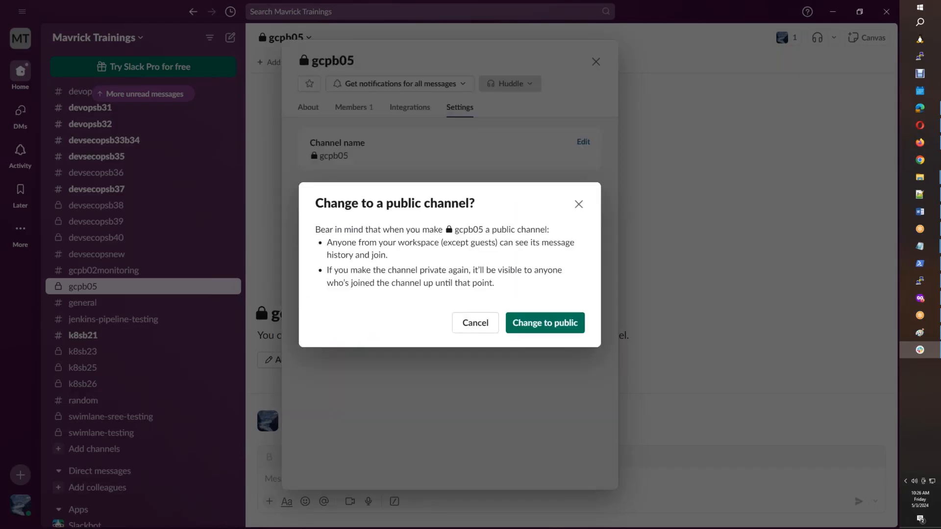
click(545, 323)
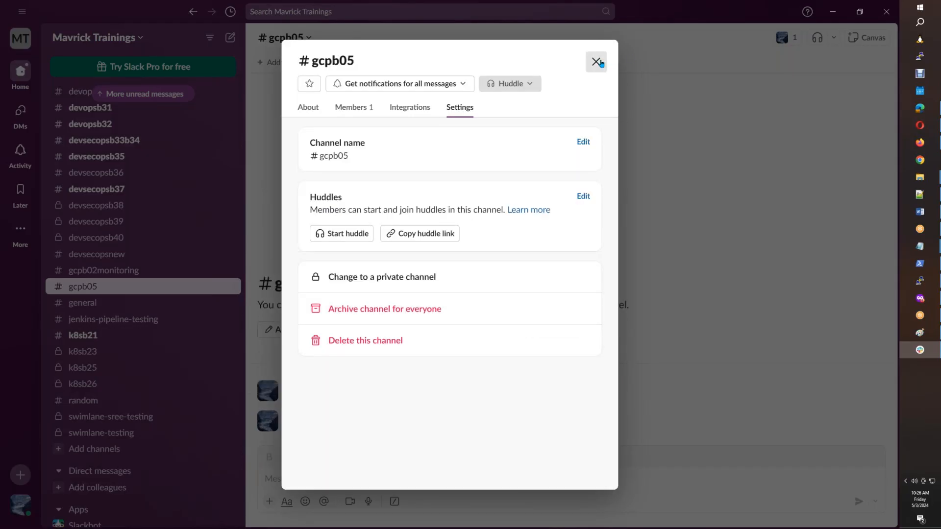
click(600, 63)
Step: Set the Cloud alert's Slack channel name back to #gcpb05 and send a test notification
key(alt+Tab)
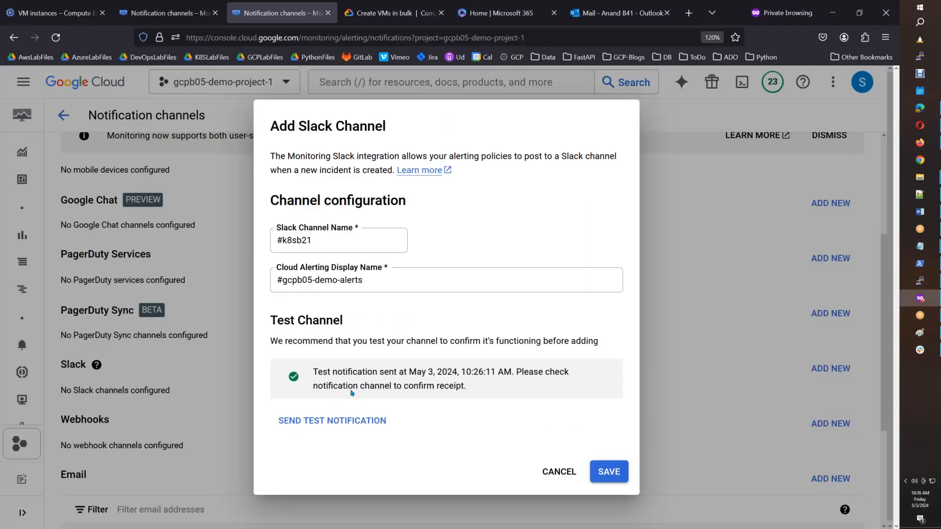
drag(319, 237, 259, 235)
text(gcp)
key(BackSpace)
key(BackSpace)
key(BackSpace)
text(#gcp)
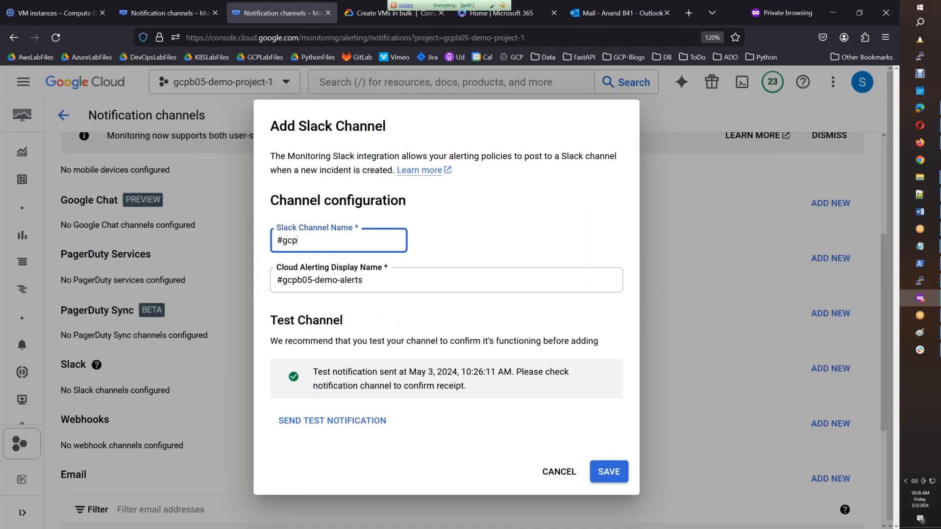
text(b05)
click(325, 421)
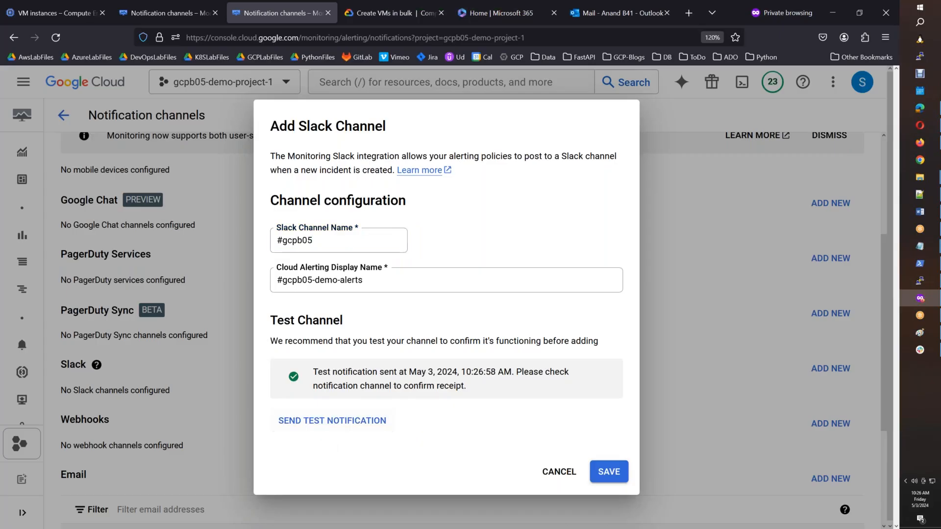
Step: Save the #gcpb05 Slack channel and check the test alert in Slack
click(609, 474)
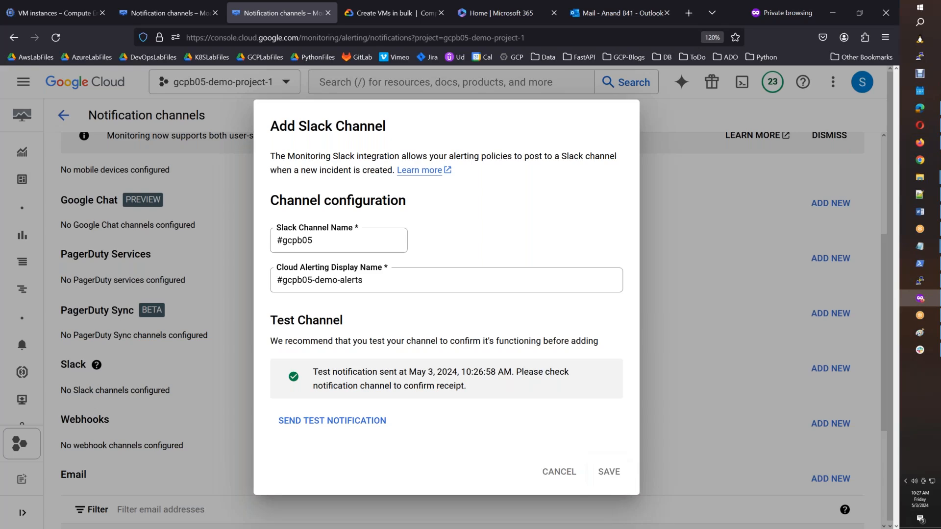
key(alt+Tab)
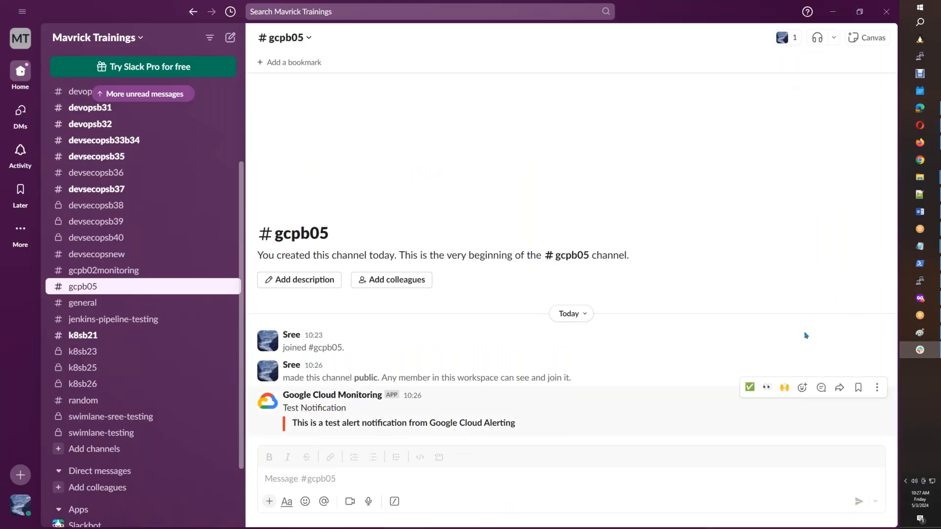
Step: Paste the Slack screenshot into a fresh Paint image and select the header and test-notification area
click(920, 333)
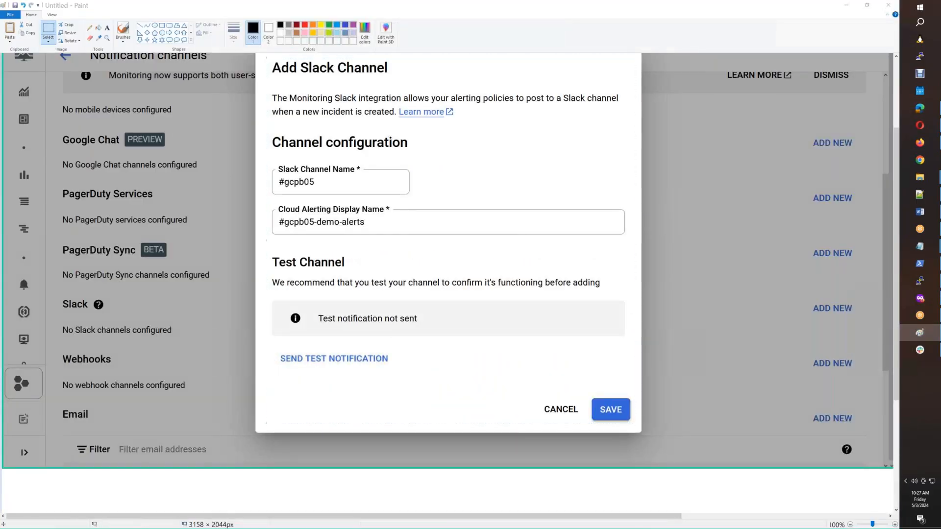
key(alt+F4)
key(Return)
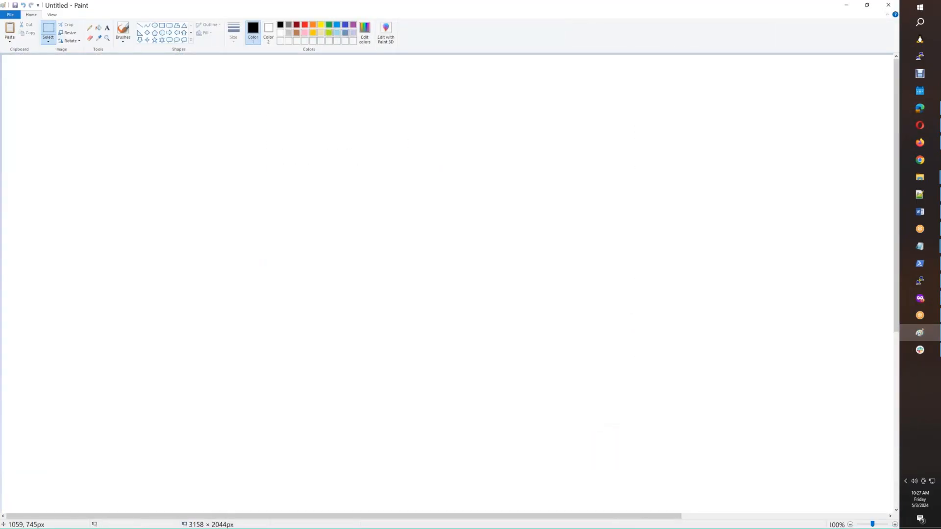
key(ctrl+v)
scroll(113, 122, down, 5)
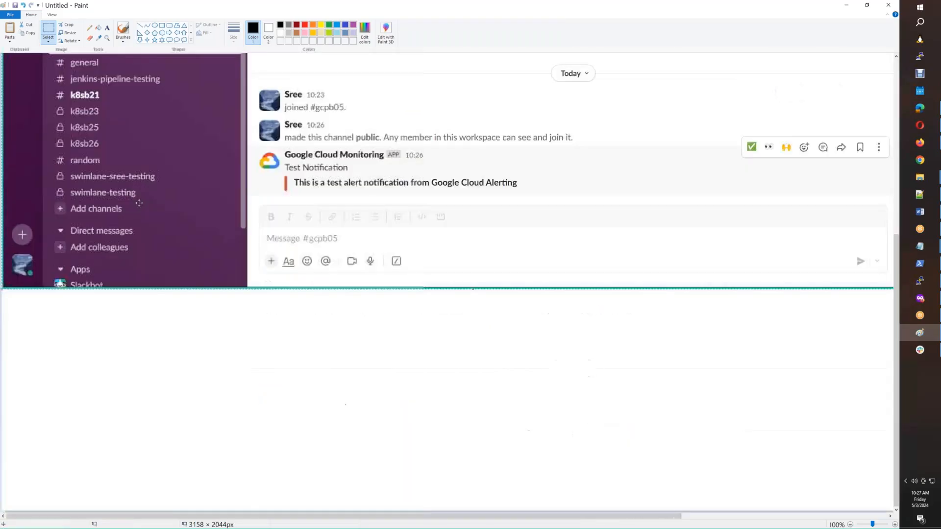
click(49, 30)
scroll(294, 274, up, 2)
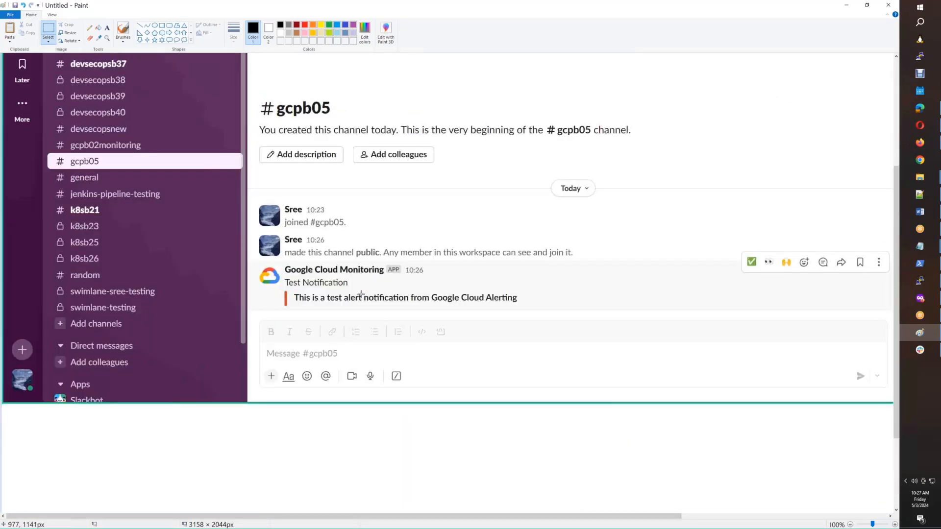
drag(246, 99, 697, 318)
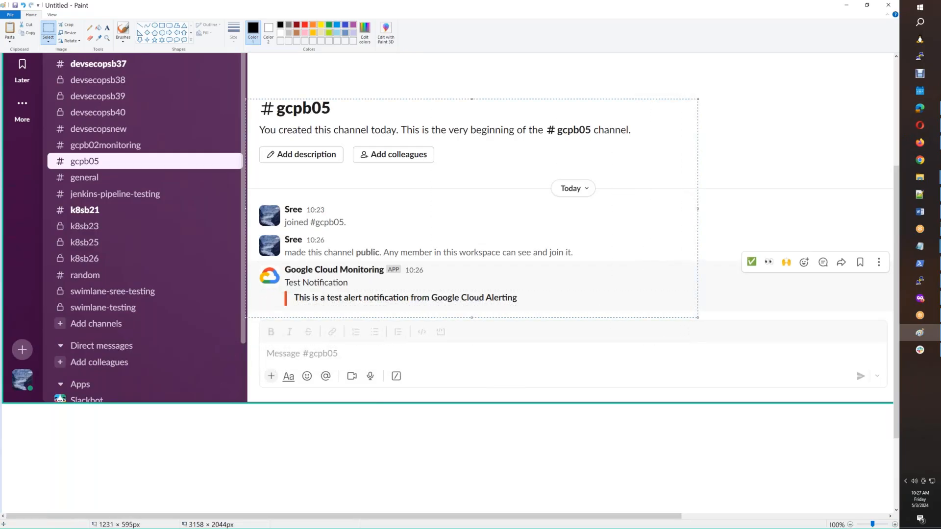
click(920, 142)
Step: Paste the Slack test-notification screenshot below the last image with a 1pt border
click(544, 394)
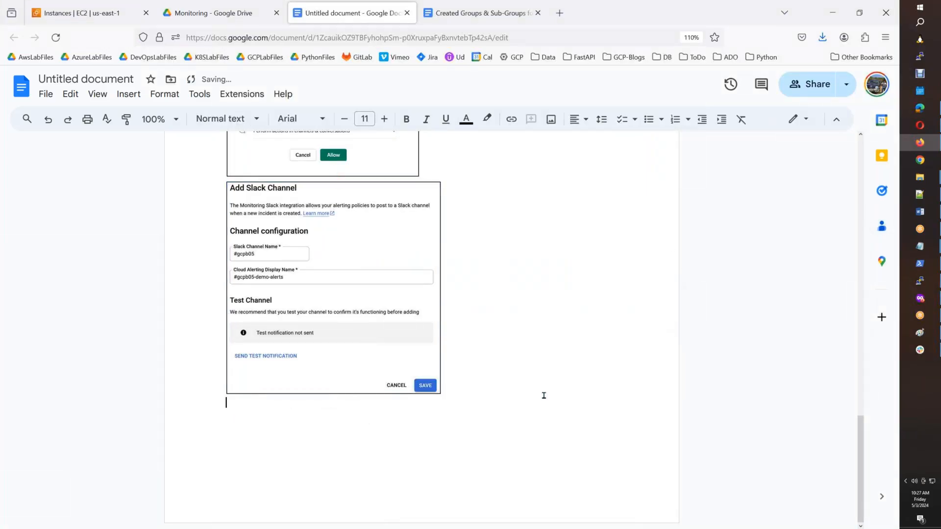
key(ctrl+v)
click(531, 392)
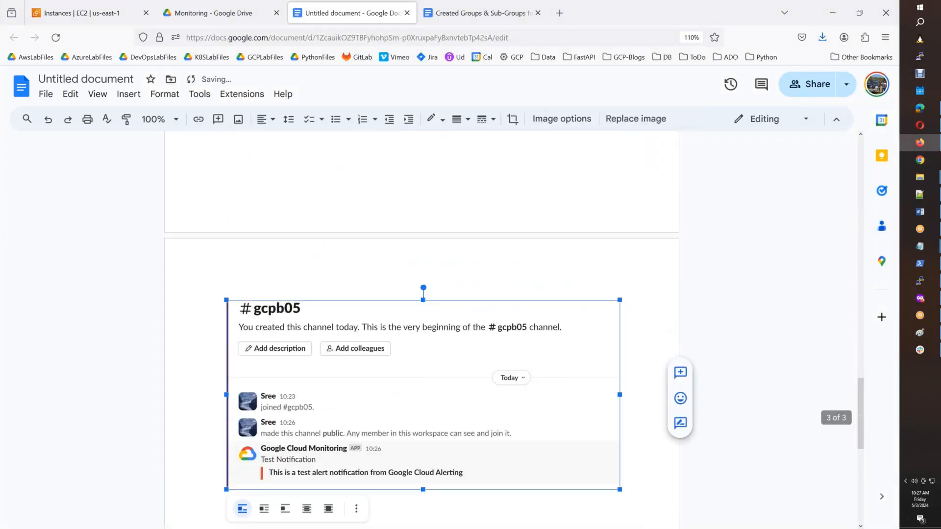
click(458, 120)
click(474, 144)
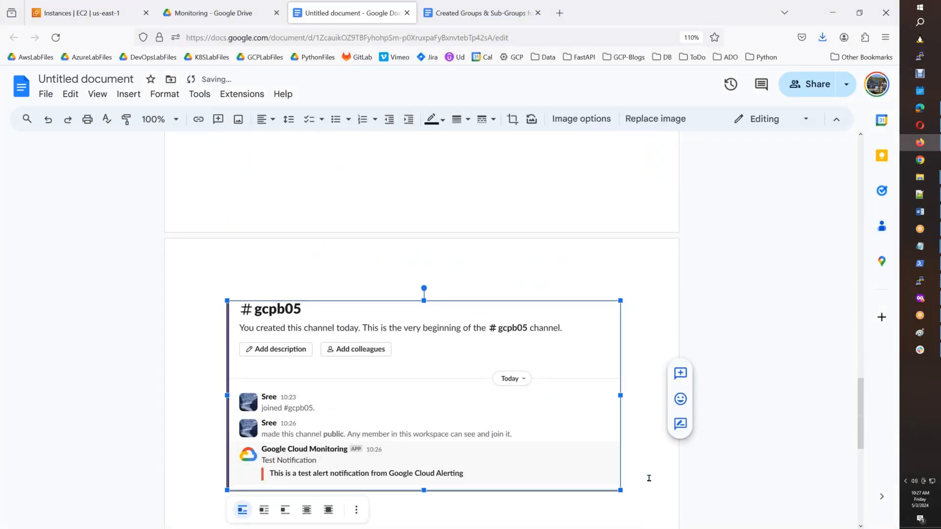
click(648, 478)
Step: Review the document's screenshots, then return to the Cloud Console notification channels list
scroll(642, 416, up, 10)
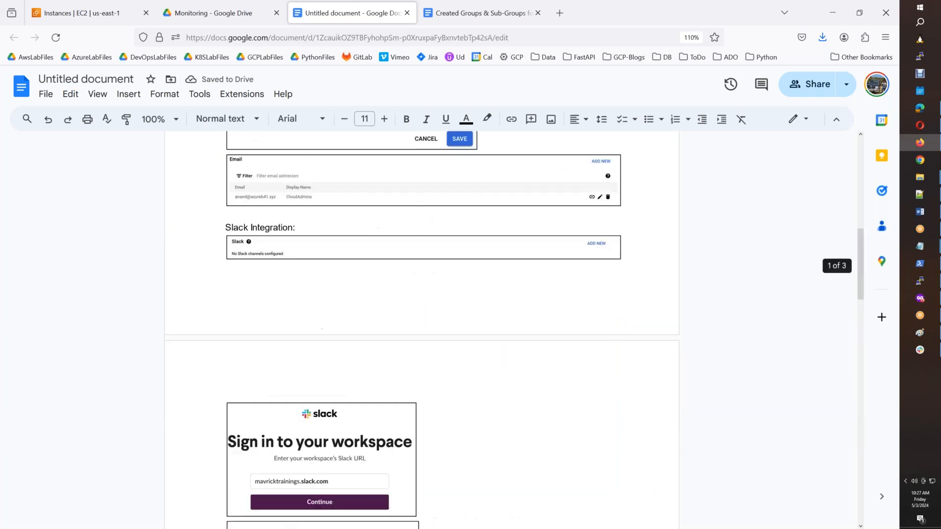
scroll(422, 334, up, 10)
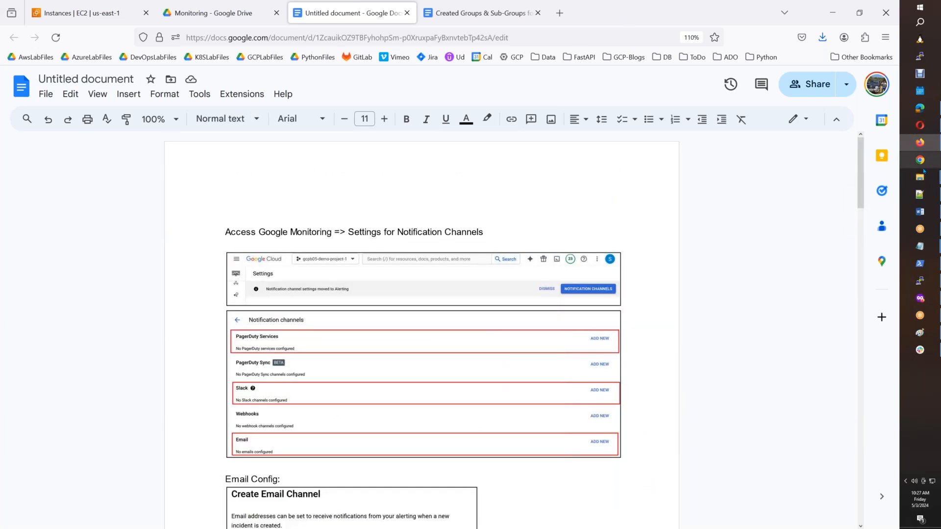
scroll(664, 202, down, 3)
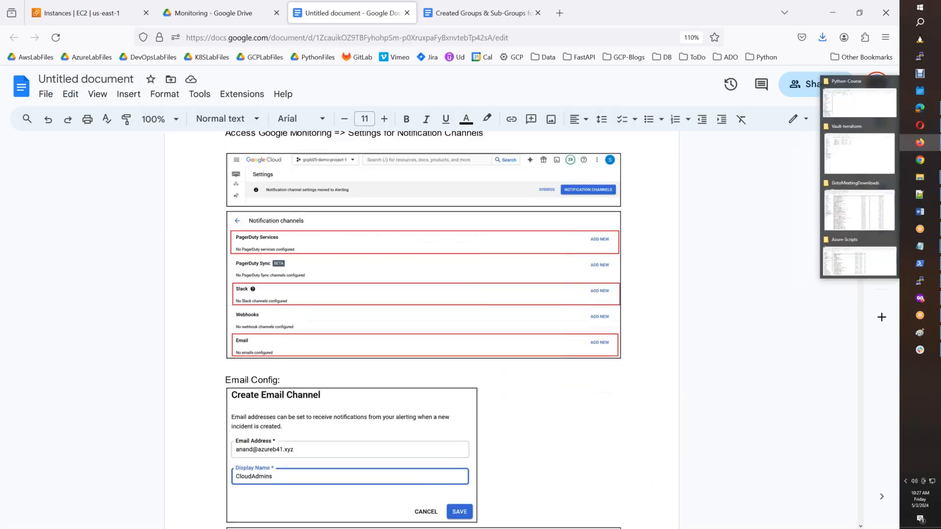
click(920, 298)
scroll(95, 333, down, 5)
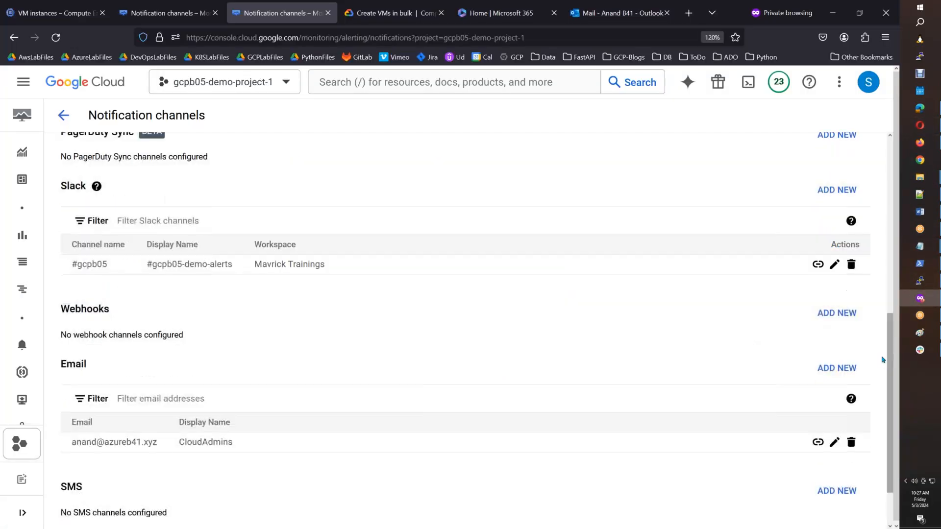
Step: Open the Add Webhook form under Webhooks, then bring Slack to the front
click(835, 314)
click(834, 314)
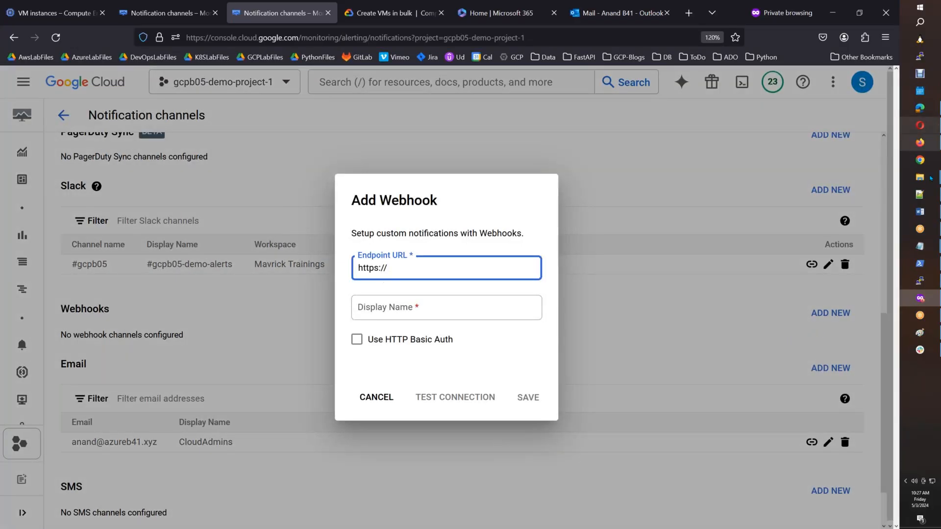
click(919, 350)
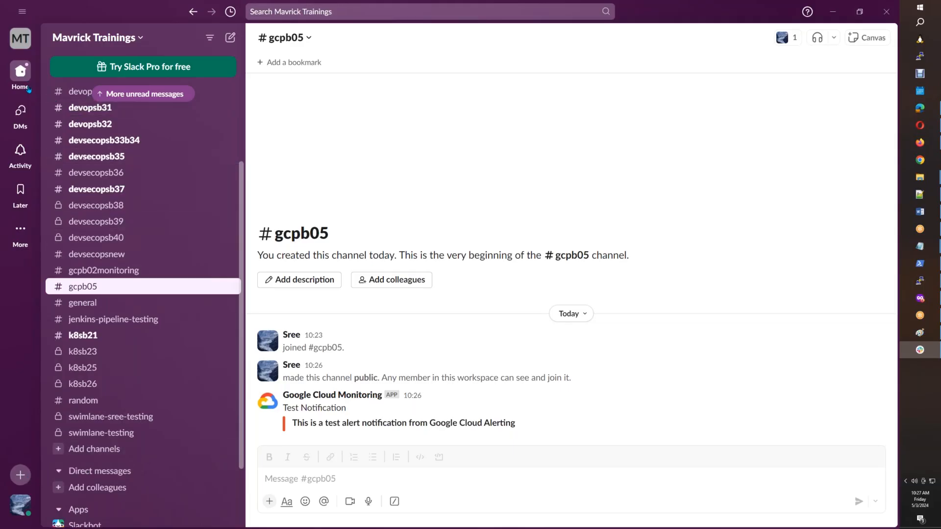
Step: Open the Incoming WebHooks app page from the workspace's Add apps list in Slack
click(20, 475)
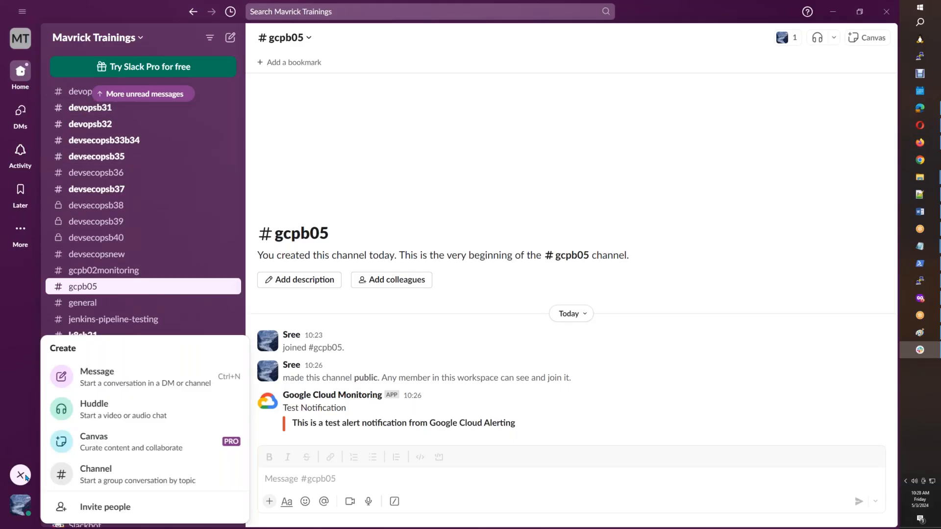
click(427, 368)
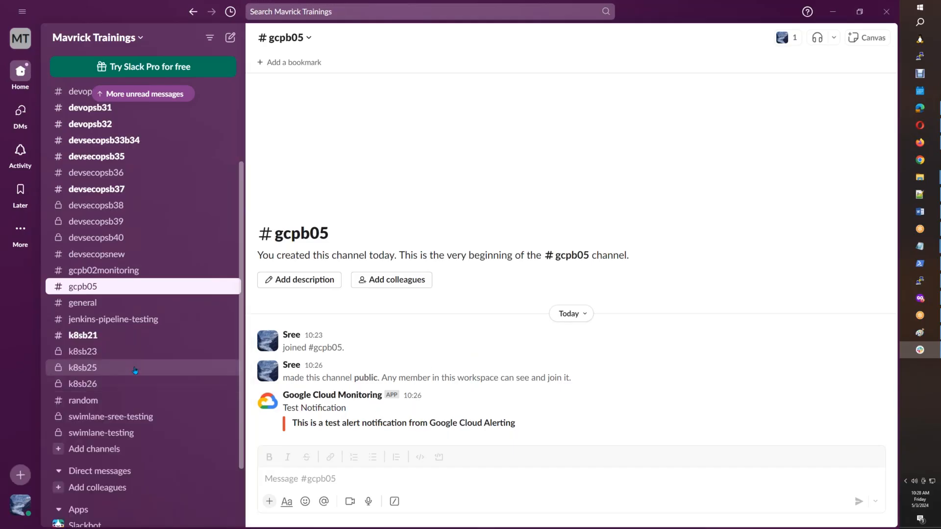
scroll(136, 372, down, 1)
scroll(142, 359, down, 3)
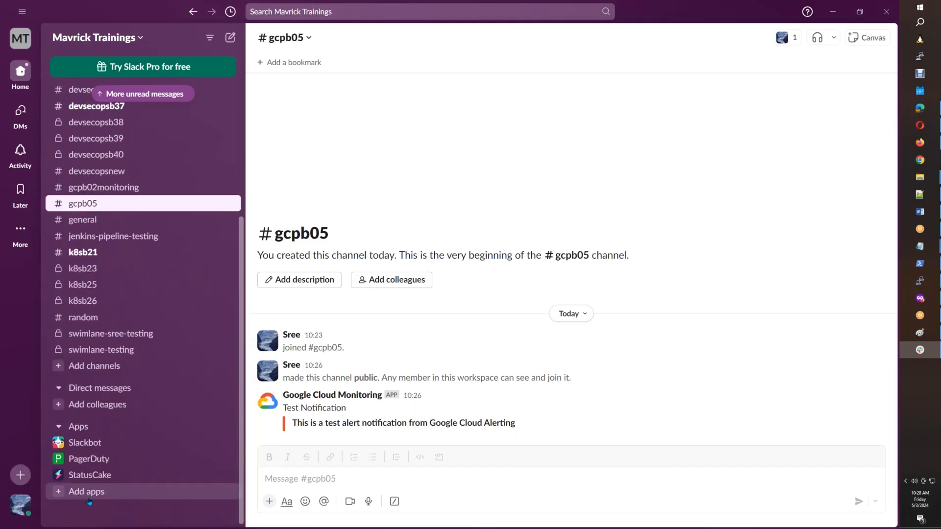
click(86, 492)
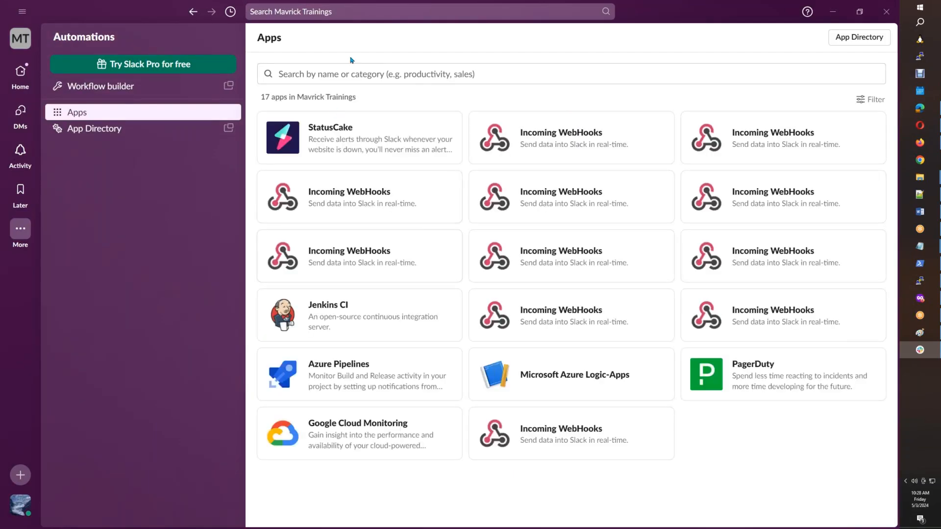
click(551, 143)
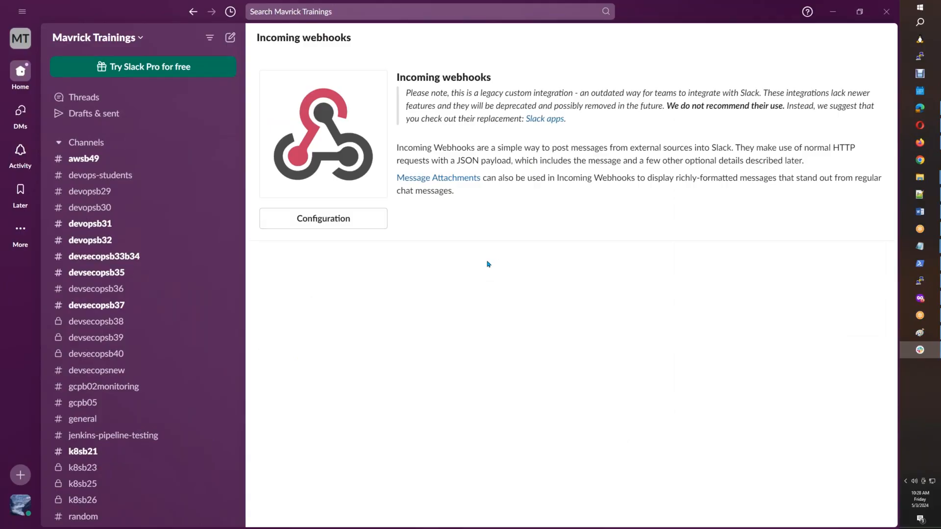
Step: Paste the new Slack screenshot onto a fresh blank Paint canvas, discarding the previous image
click(928, 337)
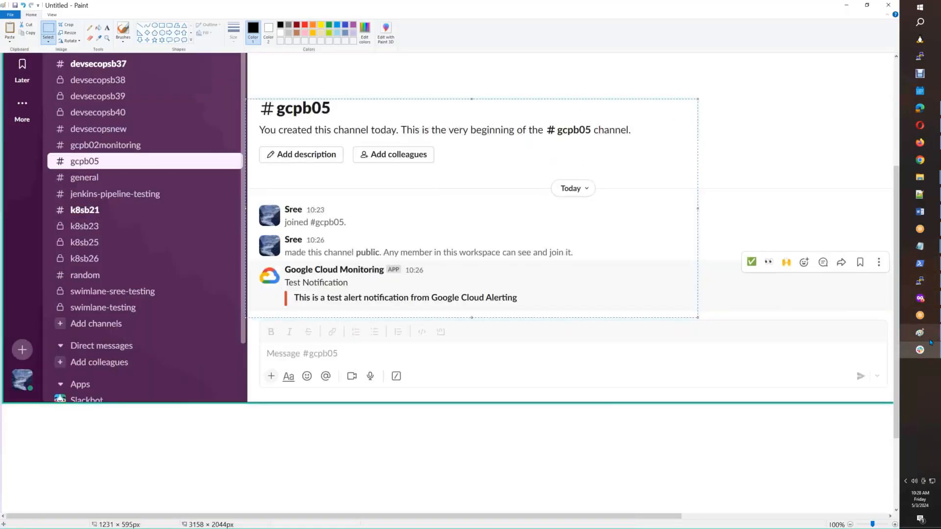
key(ctrl+n)
key(Tab)
key(Return)
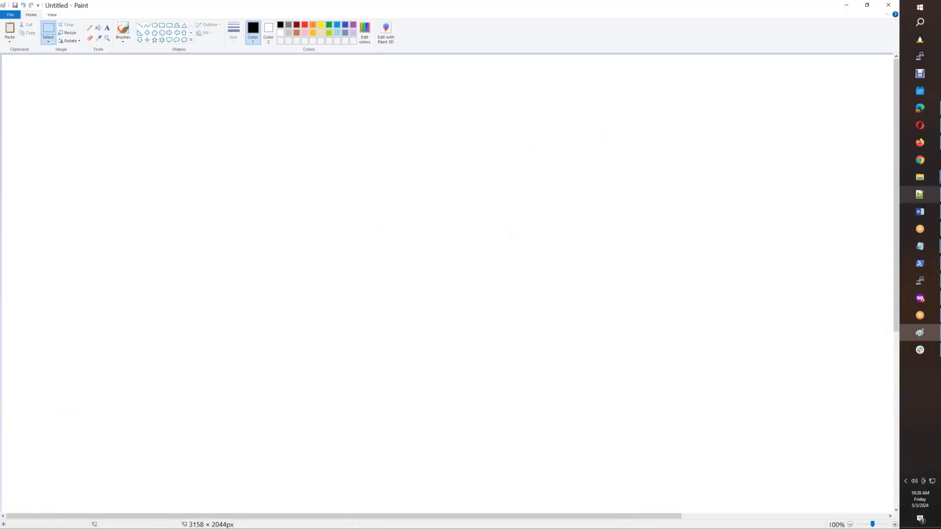
key(ctrl+v)
Step: Add an 'Incoming Webhooks:' heading line below the Add Slack Channel image in the doc
click(933, 149)
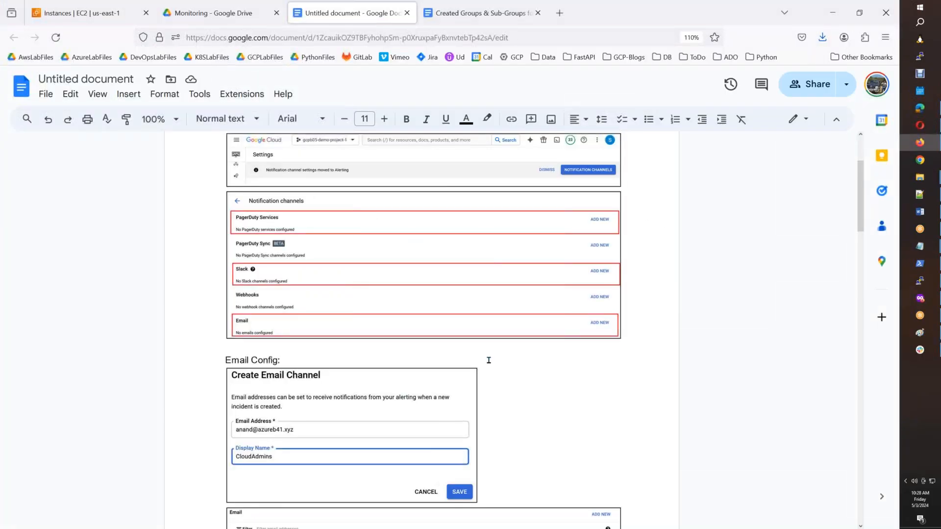
scroll(503, 362, down, 10)
click(506, 396)
key(Return)
text(Incomeing)
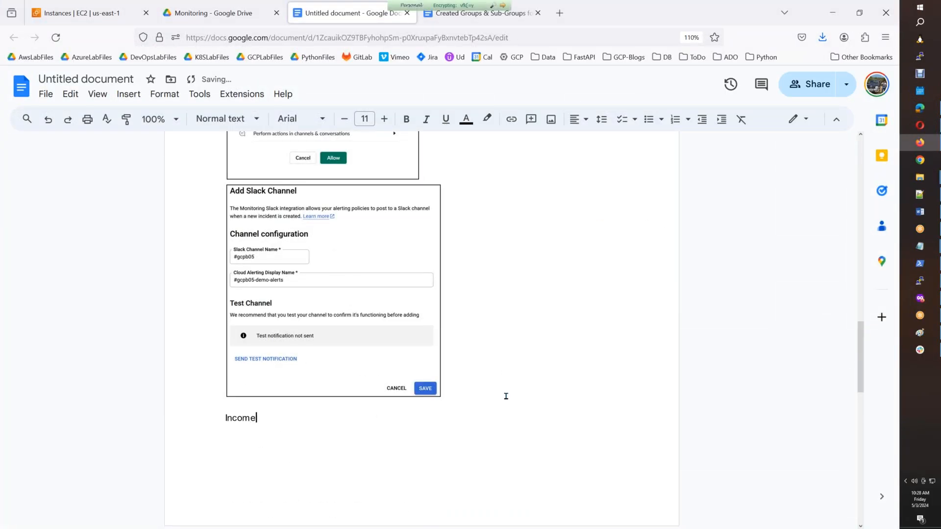
key(BackSpace)
key(BackSpace)
key(BackSpace)
key(BackSpace)
text(ing Webhooks:)
key(Return)
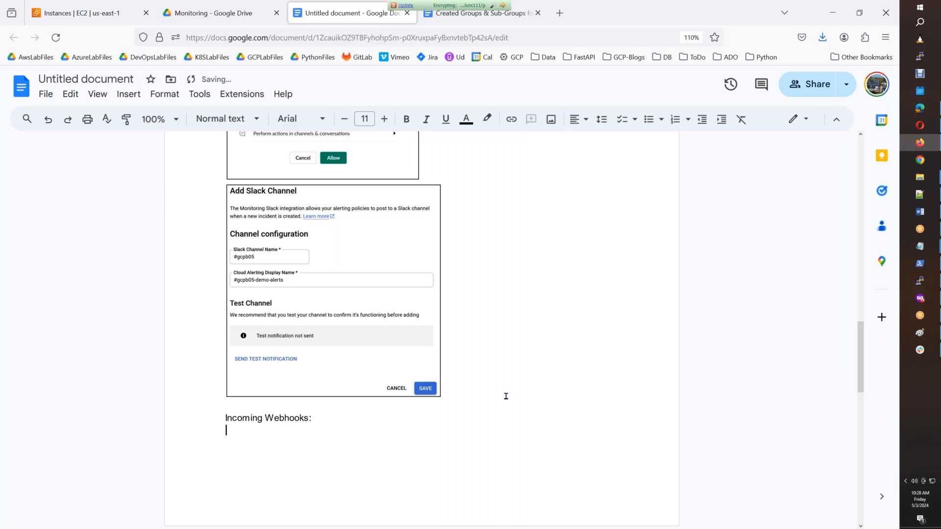
Step: Crop the Incoming webhooks page area in Paint and paste it under that heading
key(alt+Tab)
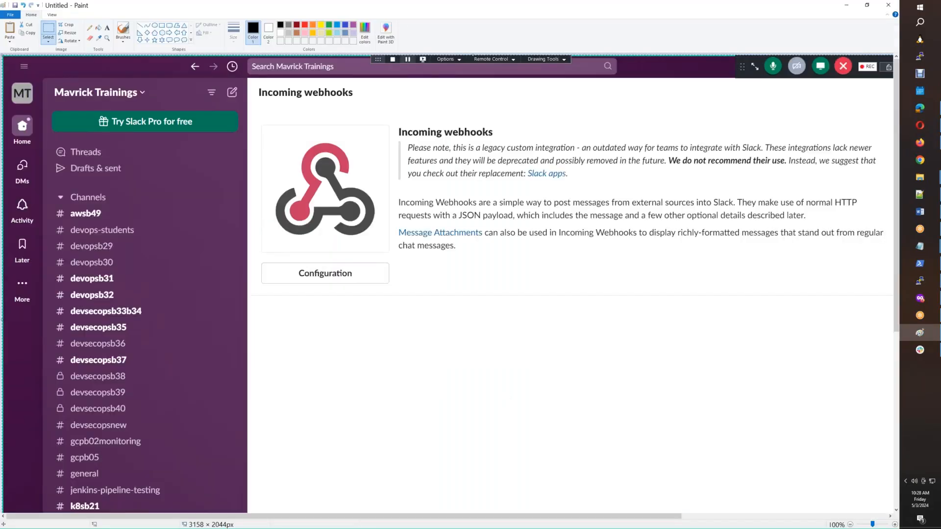
mouse_move(920, 336)
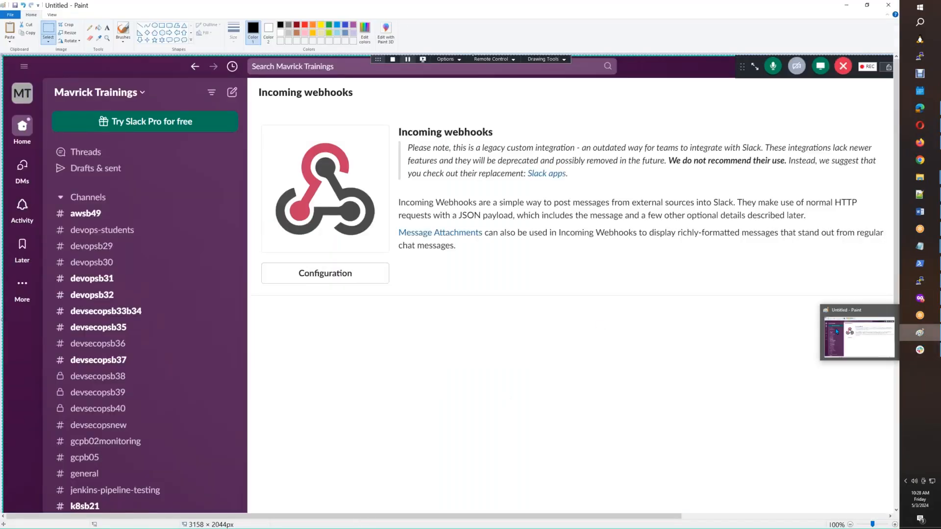
mouse_move(251, 83)
mouse_down()
mouse_move(402, 191)
mouse_move(698, 303)
mouse_move(883, 301)
mouse_up()
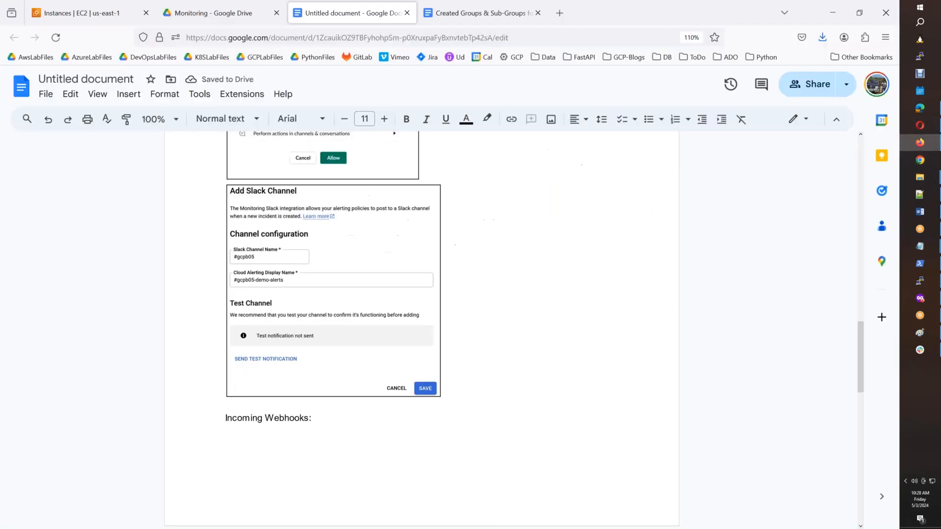
click(920, 142)
key(ctrl+v)
Step: Replace that image and heading with the screenshot under a new 'Webhooks:' label below the #gcpb05 screenshot
click(531, 417)
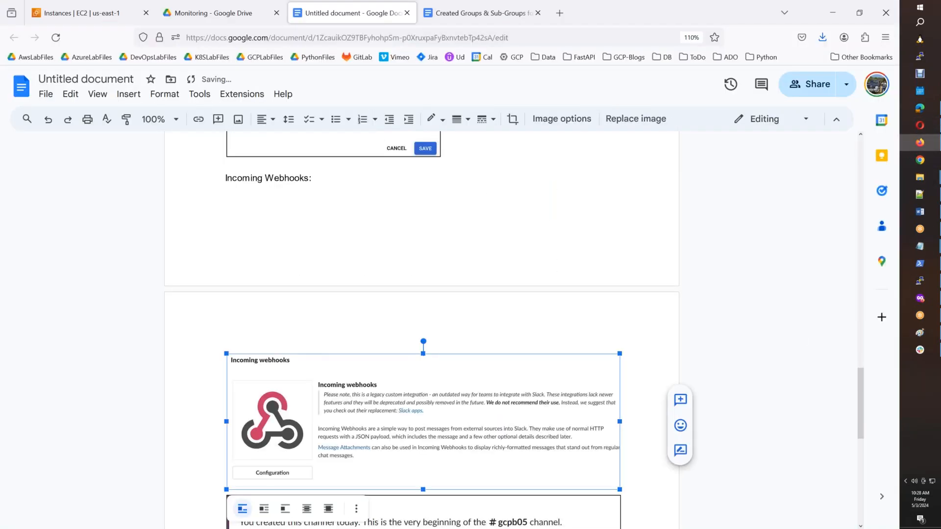
key(Delete)
scroll(539, 412, down, 4)
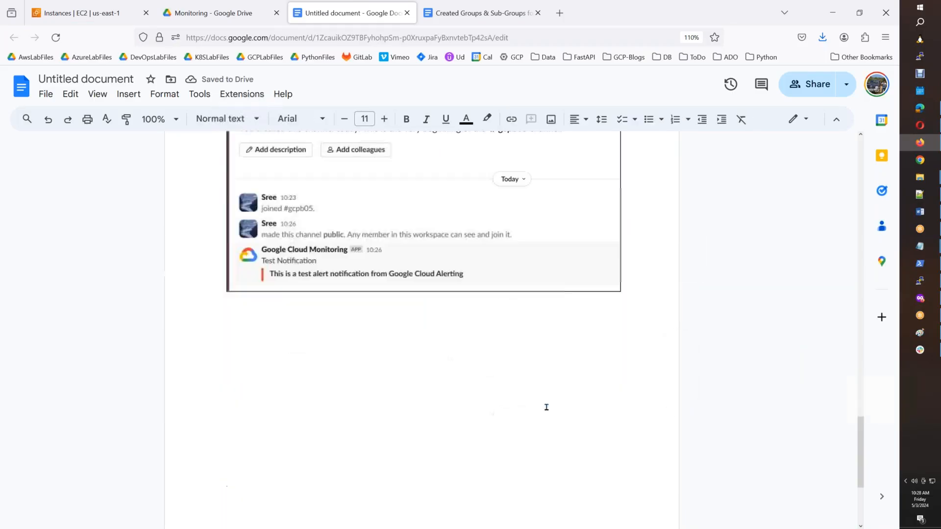
scroll(546, 408, up, 3)
click(651, 468)
key(Return)
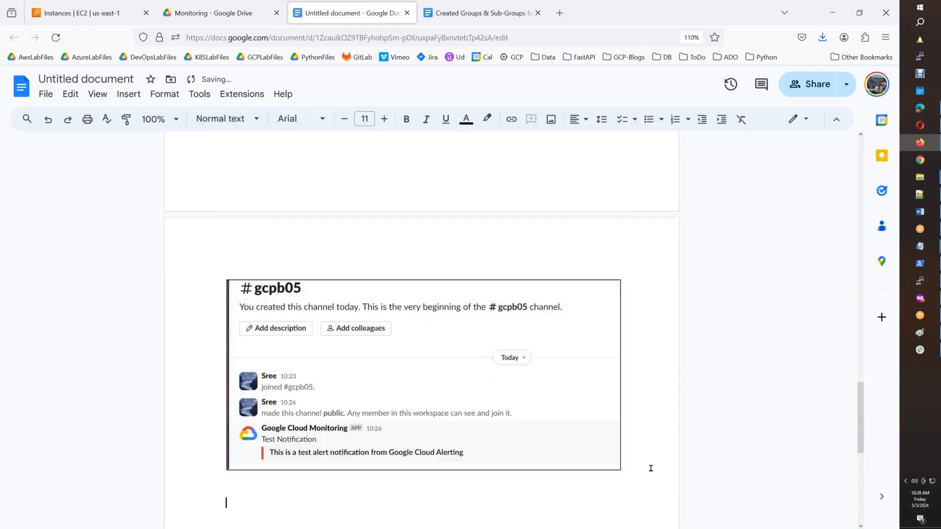
text(Webhooks:)
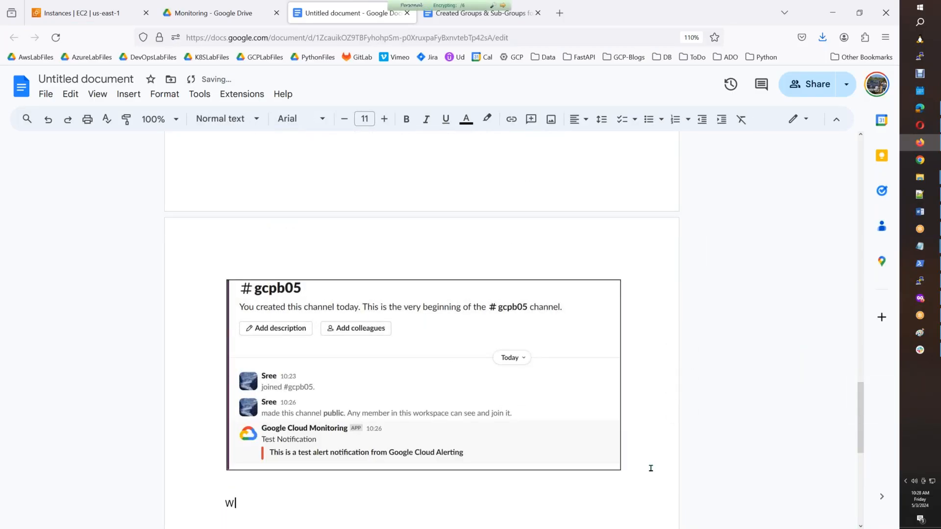
key(Return)
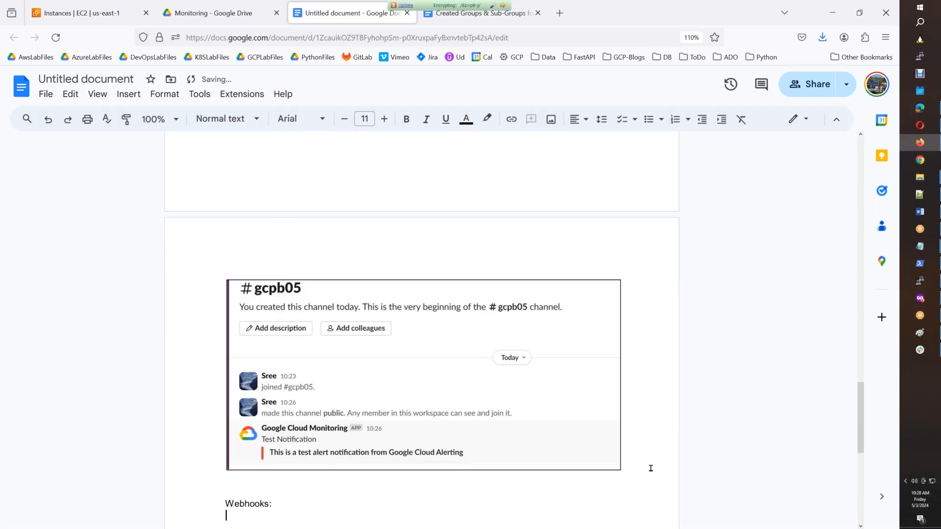
key(ctrl+v)
scroll(318, 235, up, 5)
drag(325, 248, 216, 242)
key(BackSpace)
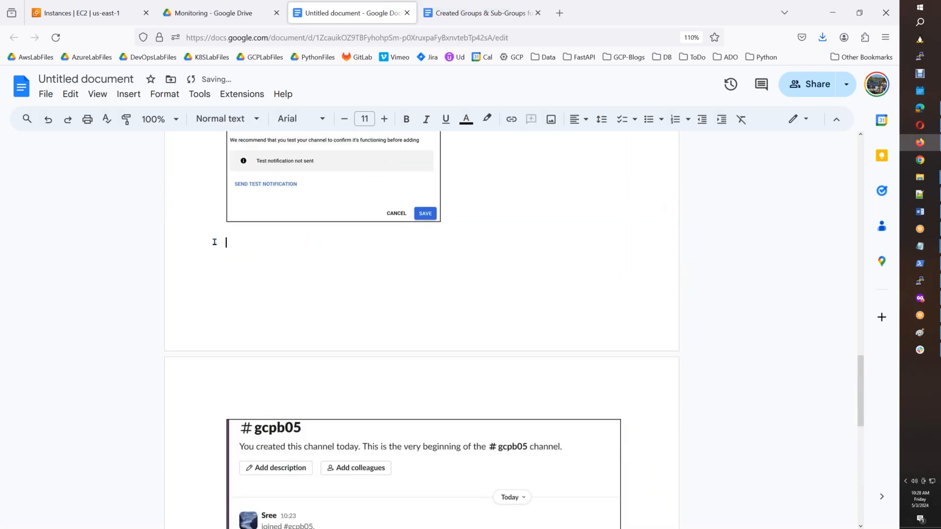
Step: Give the webhooks screenshot a 1pt border and add an empty line below it
scroll(395, 282, down, 9)
click(395, 282)
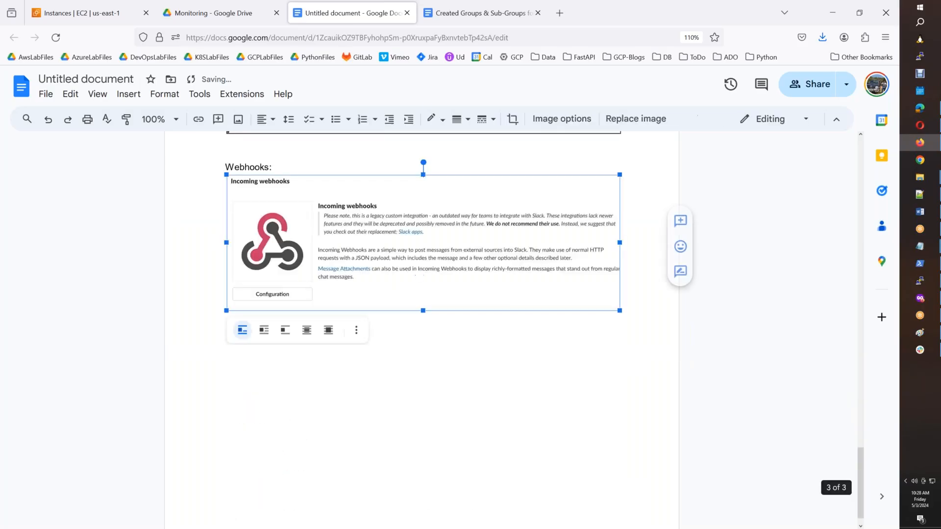
click(460, 119)
click(475, 149)
click(637, 308)
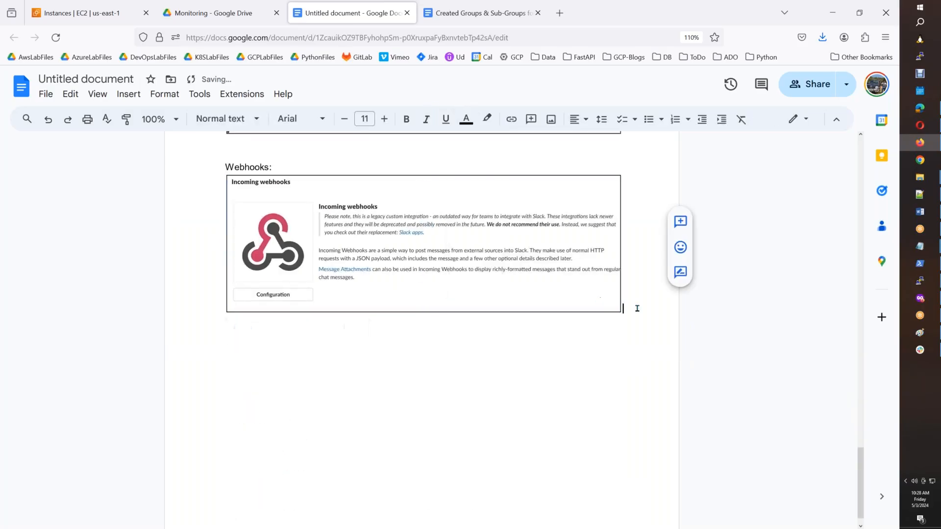
key(Return)
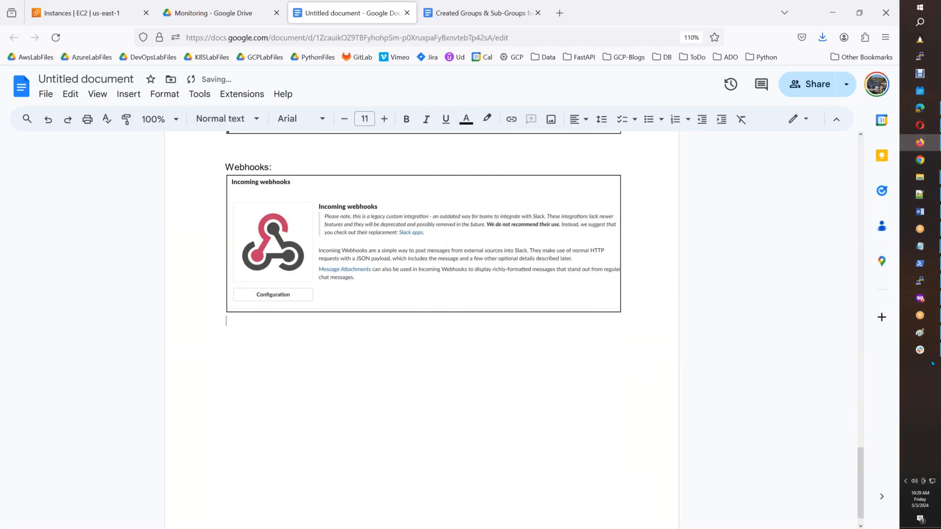
click(920, 349)
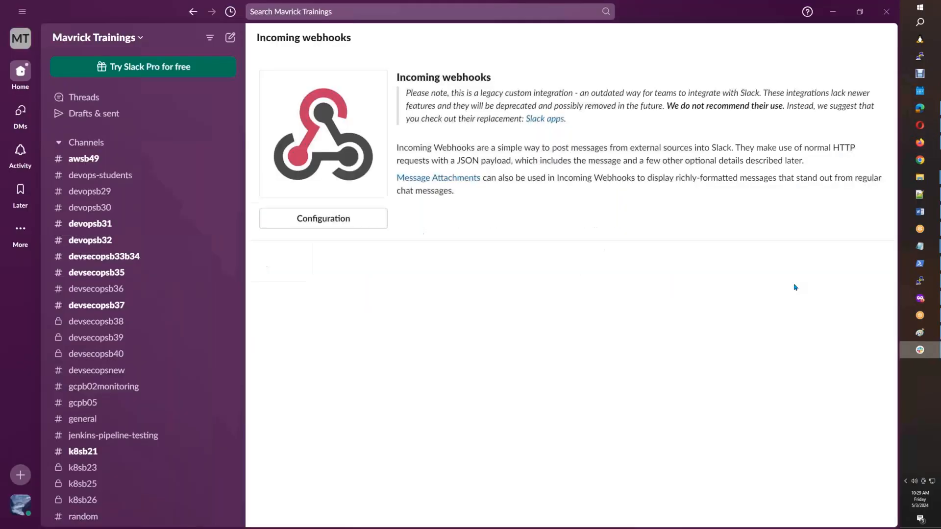
Step: Open Slack's Incoming webhooks Configuration in the browser and return to the browser window
click(361, 226)
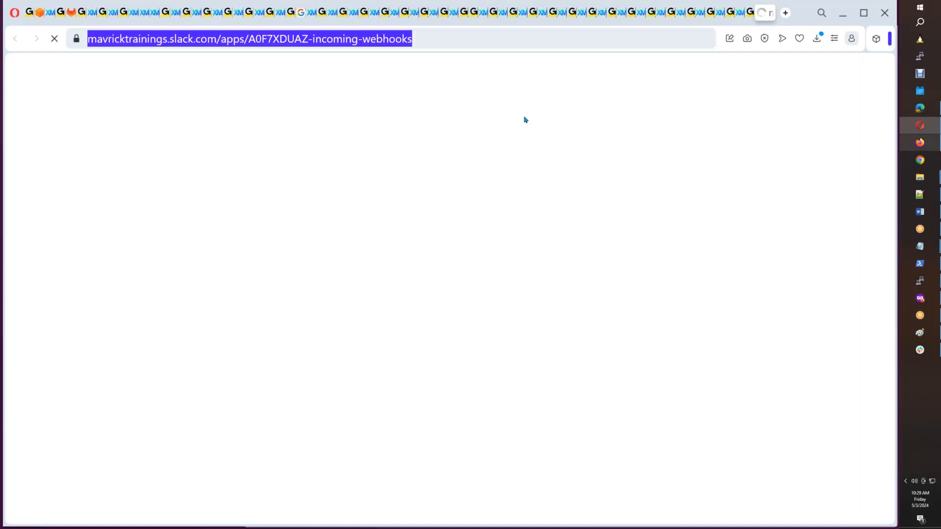
key(alt+Tab)
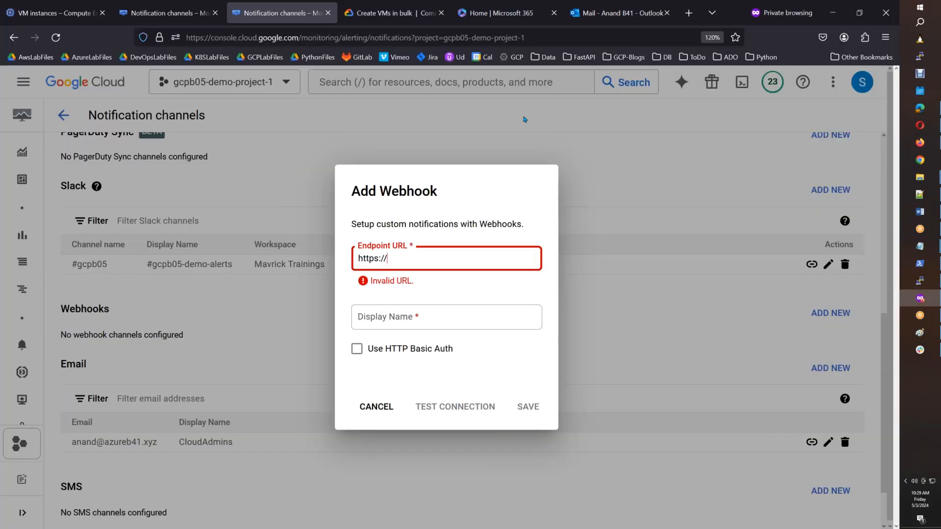
Step: Load the copied Slack incoming-webhooks URL in a new private browser tab
key(ctrl+t)
text(https://mavricktrainings.slack.com/apps/A0F7XDUAZ-incoming-webhooks)
key(Return)
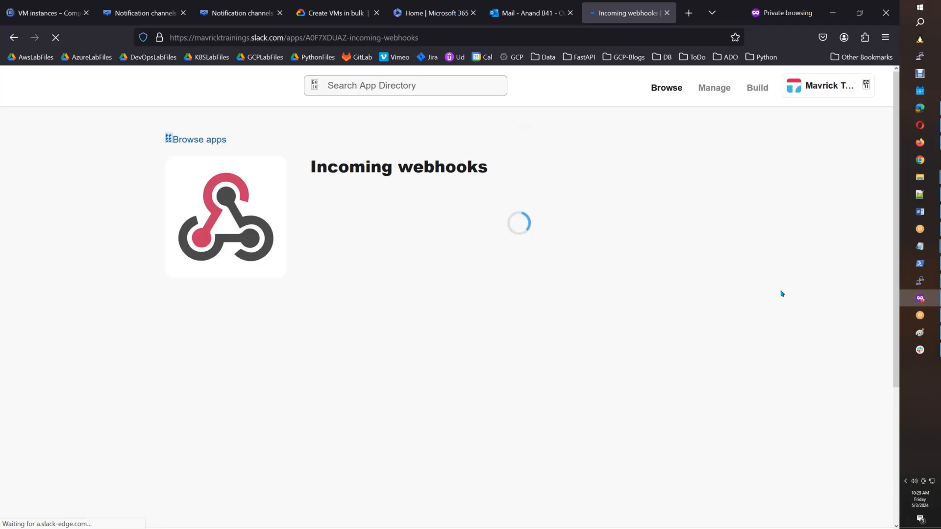
Step: Add the Incoming webhooks integration to Slack and open the Post to channel picker
key(alt+Tab)
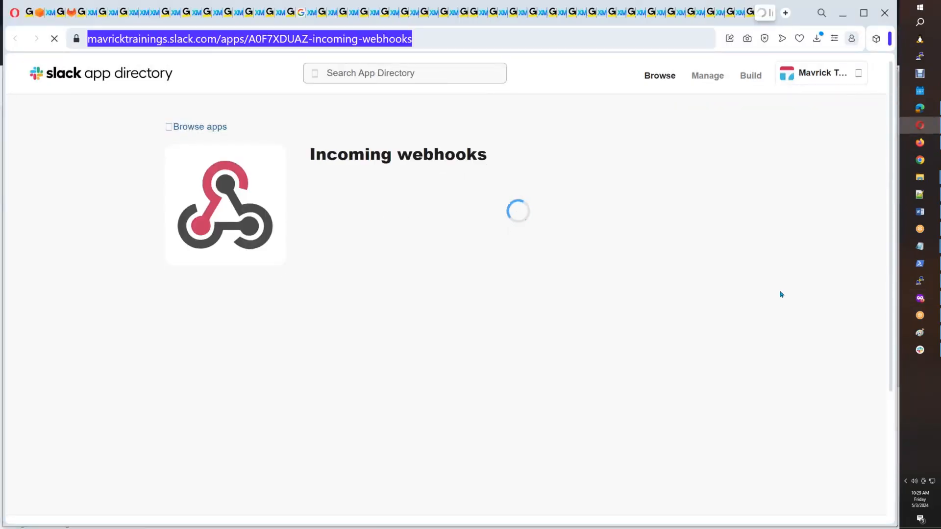
key(alt+Tab)
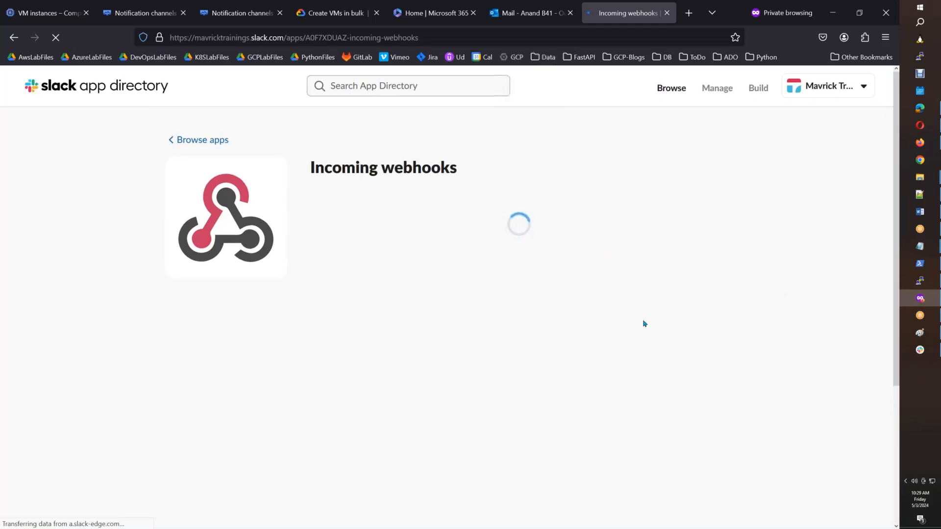
key(alt+Tab)
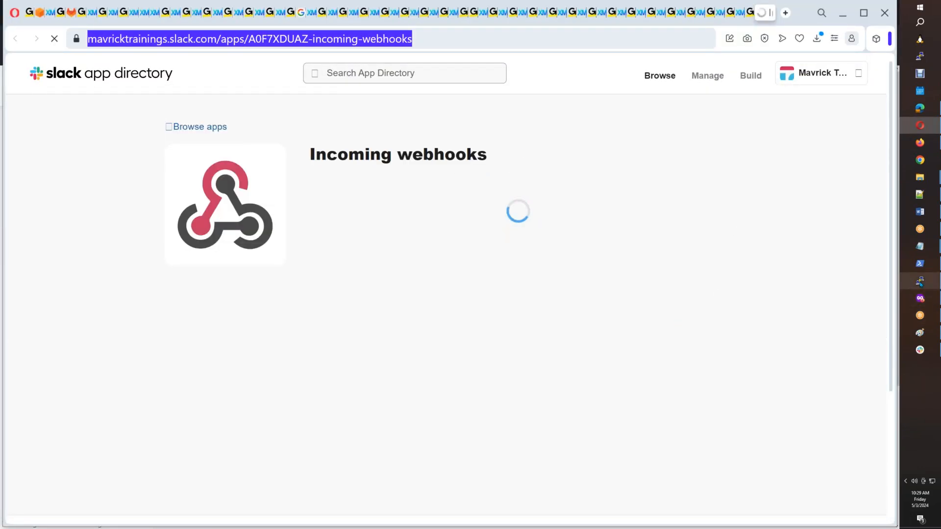
key(alt+Tab)
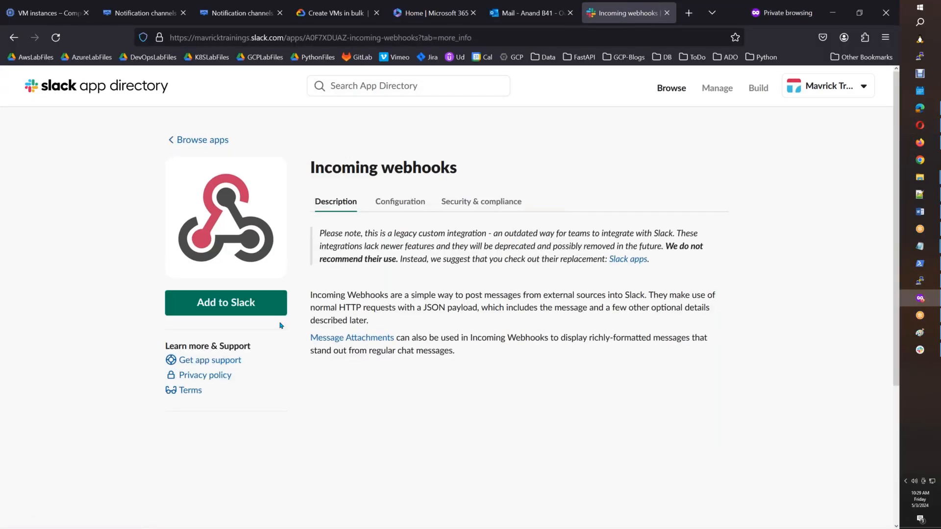
click(267, 313)
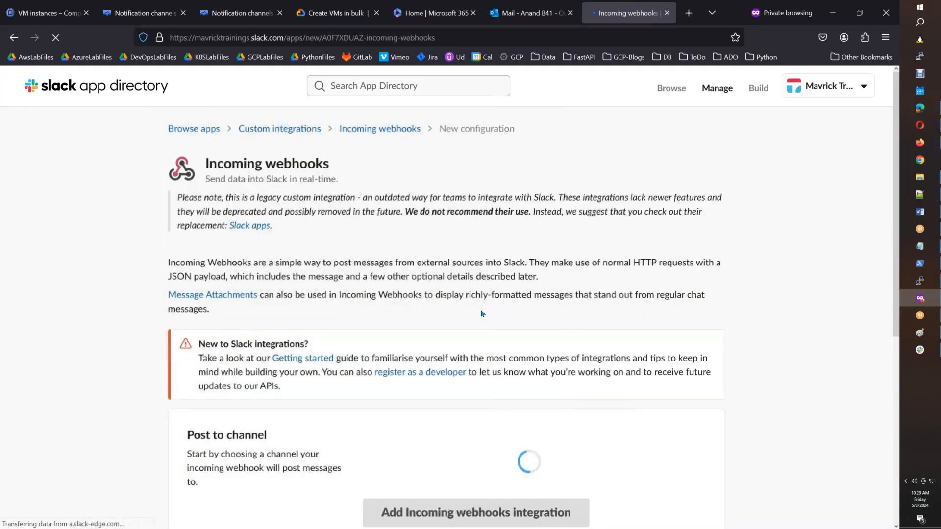
scroll(534, 319, down, 2)
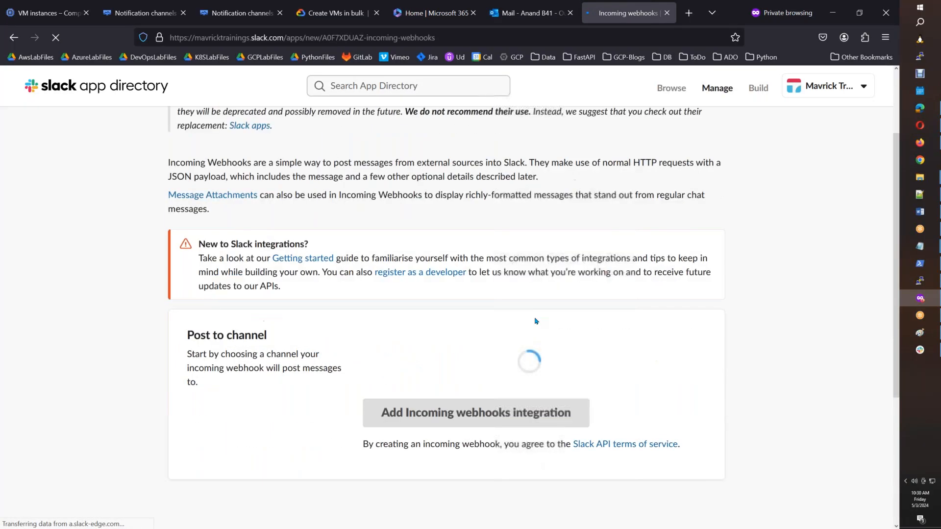
scroll(536, 321, down, 1)
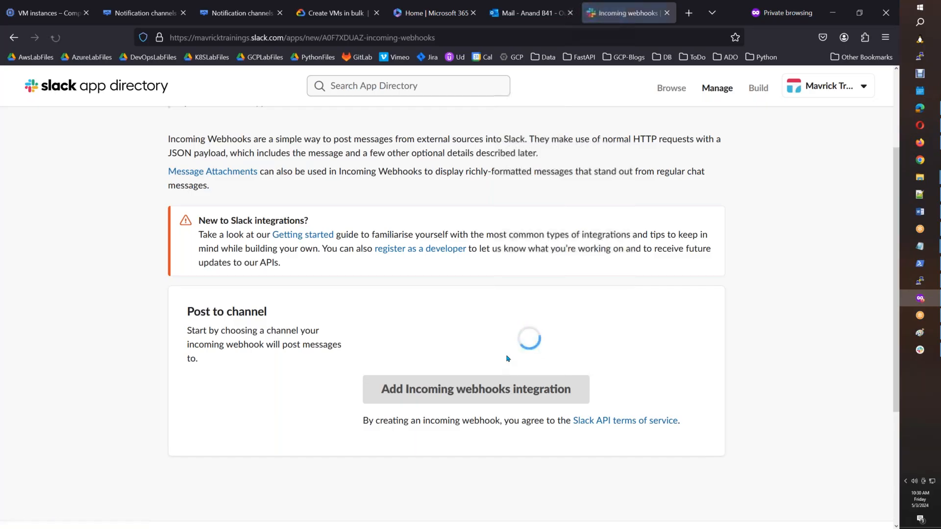
click(498, 338)
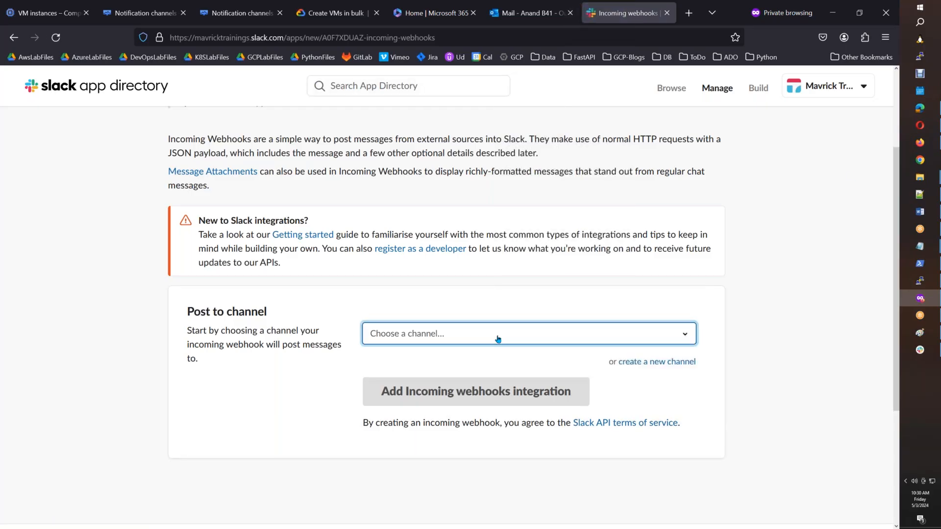
click(920, 349)
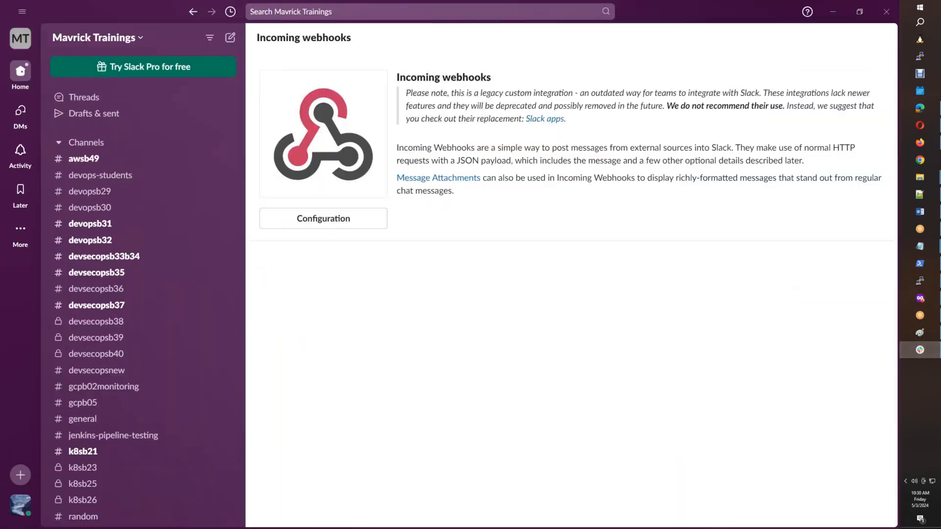
Step: Create a private Slack channel named gcp05-private, skipping adding people
scroll(118, 335, down, 3)
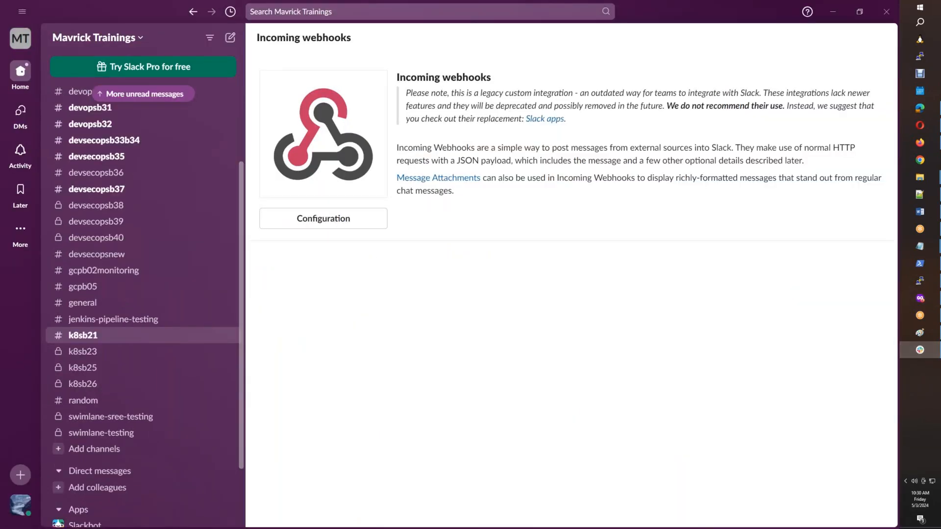
scroll(120, 338, down, 2)
click(123, 365)
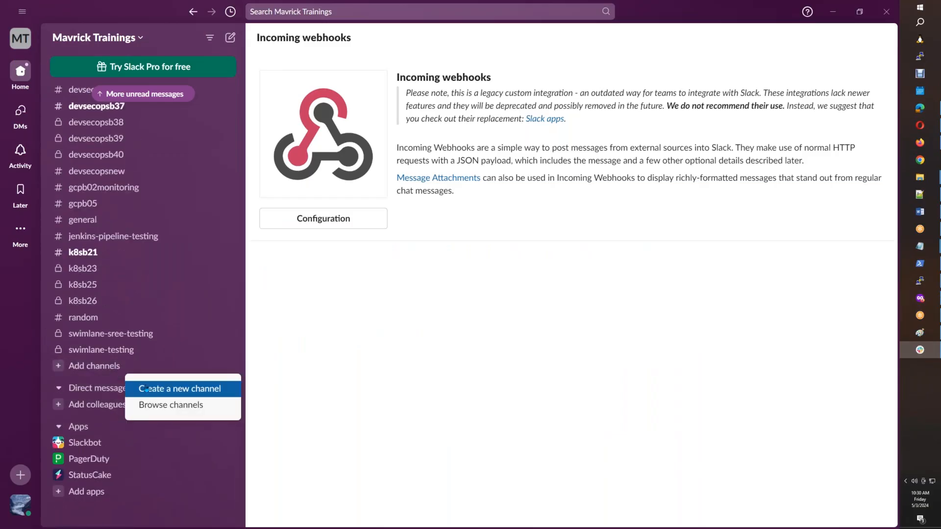
click(148, 390)
text(gc)
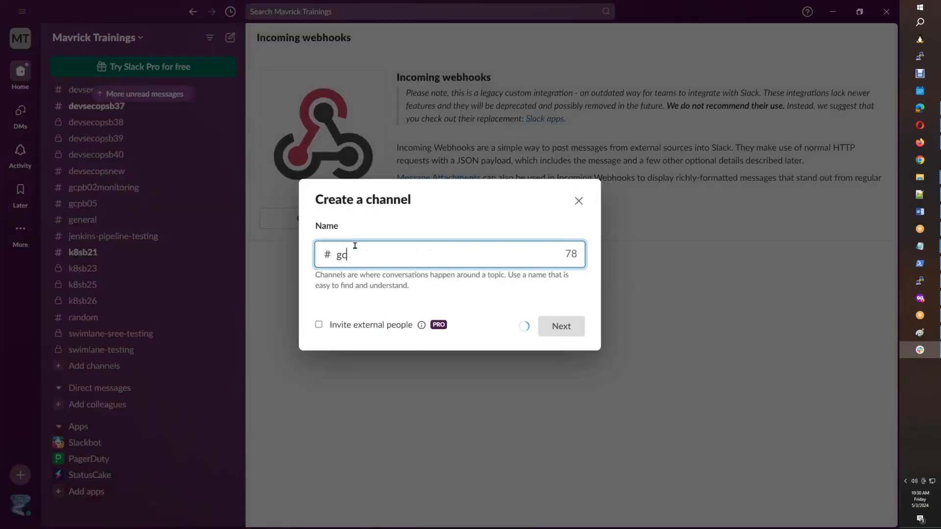
text(p05-private)
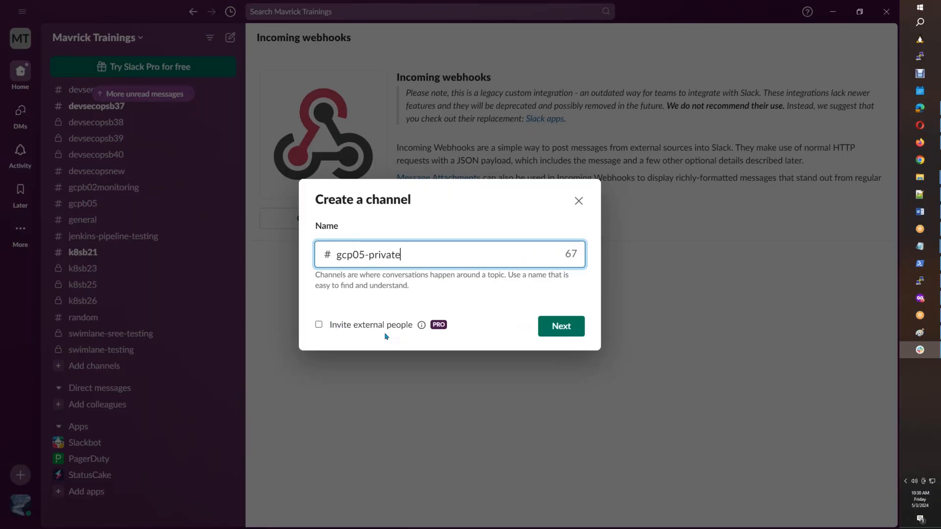
click(561, 326)
click(405, 284)
click(561, 326)
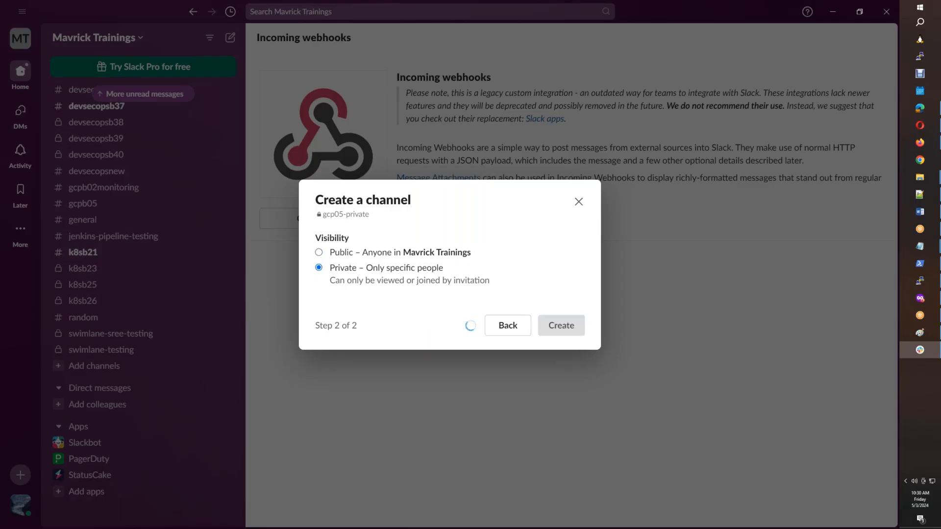
click(551, 301)
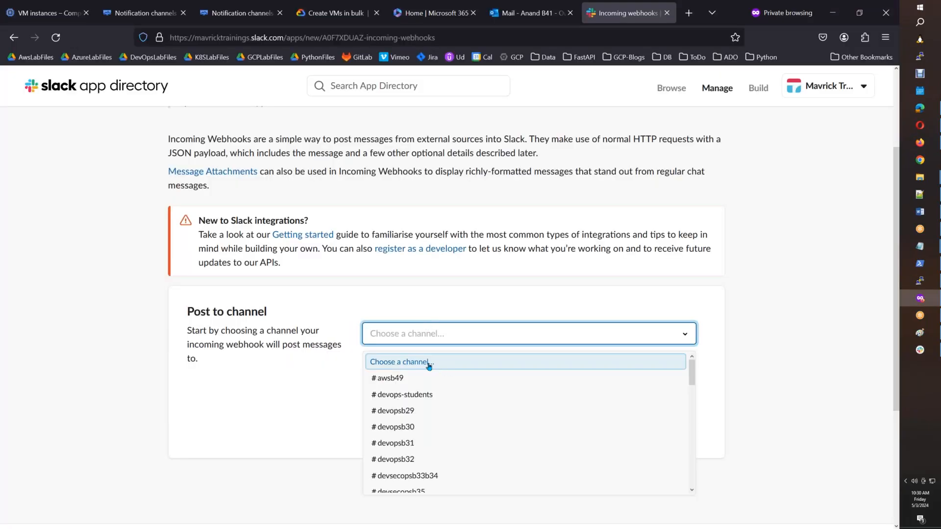
Step: Browse the Post to channel list, then reload the webhook setup page to refresh the channels
click(464, 362)
click(458, 335)
scroll(462, 376, down, 10)
scroll(462, 375, up, 5)
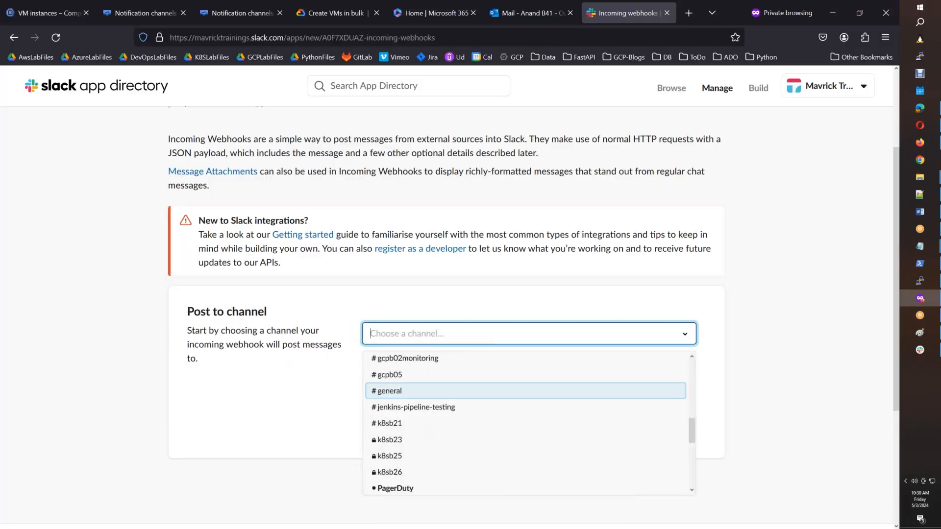
scroll(490, 387, up, 2)
click(464, 305)
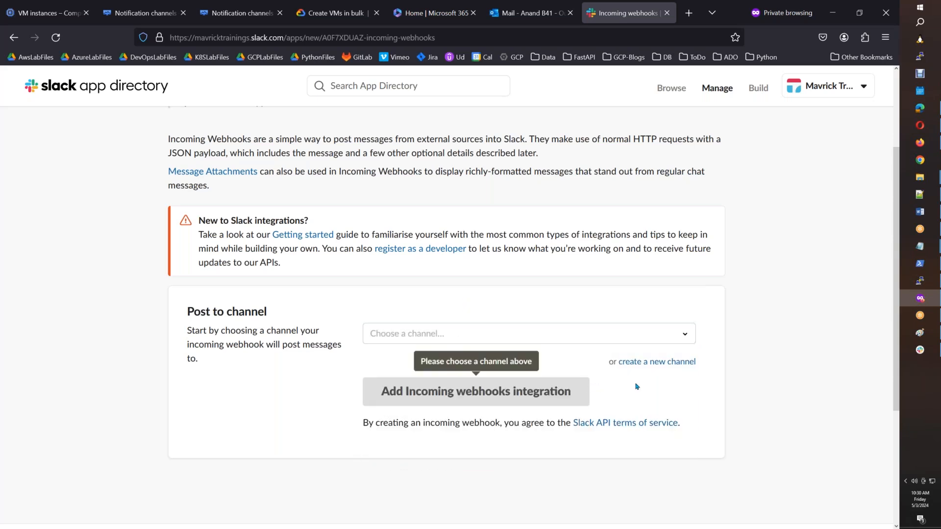
click(549, 342)
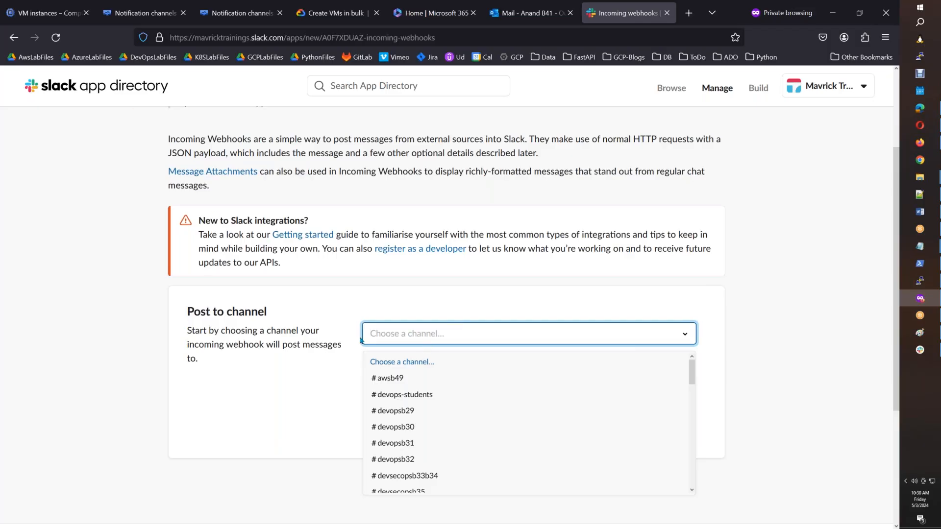
click(57, 39)
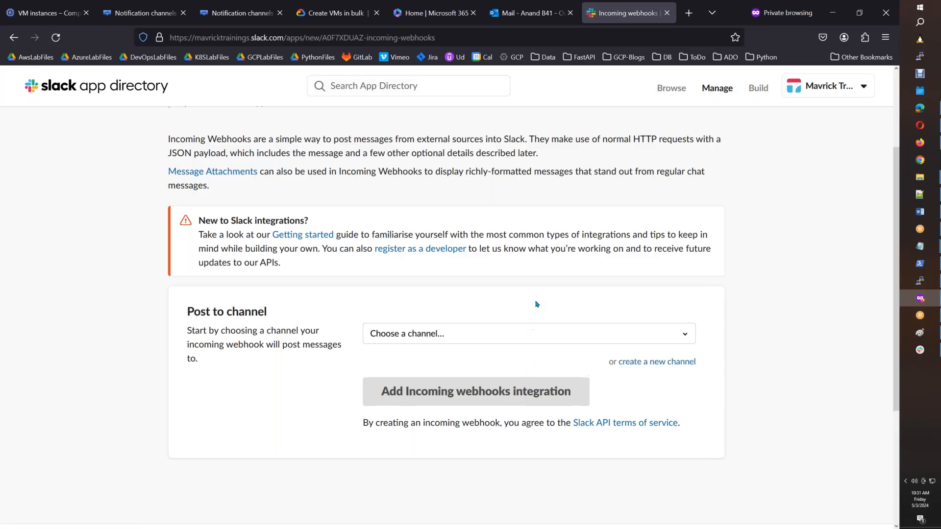
Step: Choose gcp05-private as the webhook's channel, then start a new blank Paint image
right_click(517, 332)
click(435, 335)
click(436, 336)
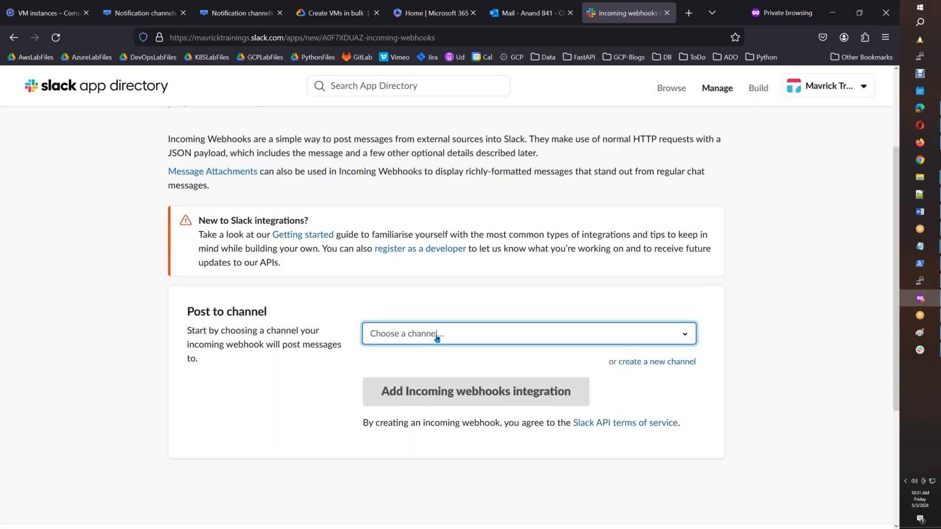
click(678, 387)
click(685, 337)
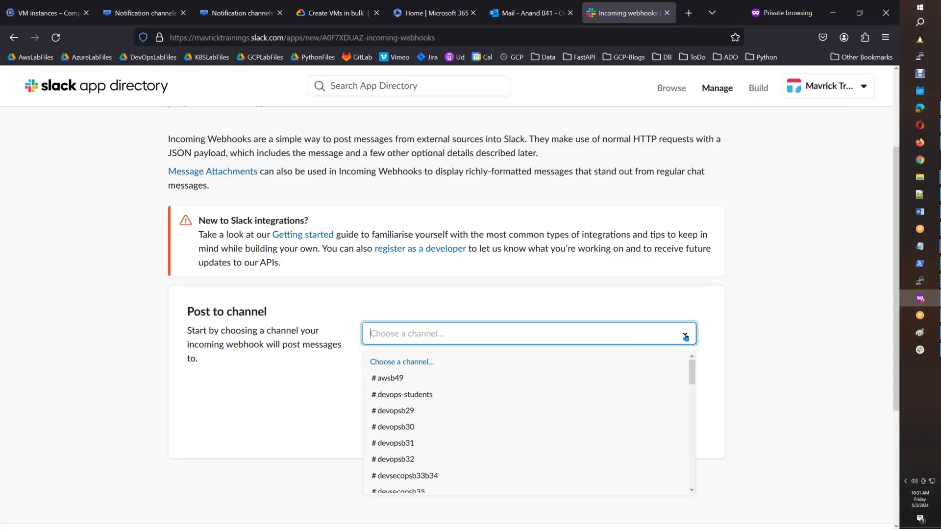
scroll(548, 421, down, 5)
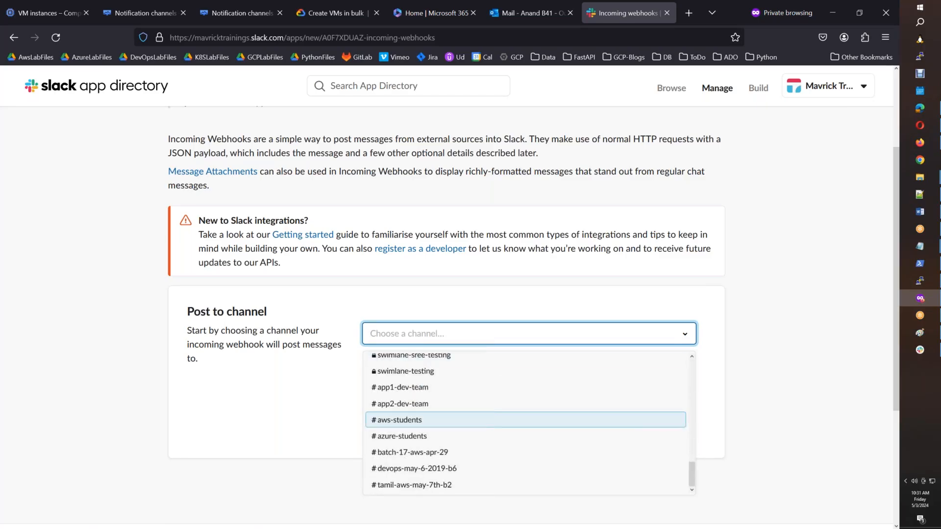
scroll(527, 421, up, 5)
scroll(527, 424, up, 3)
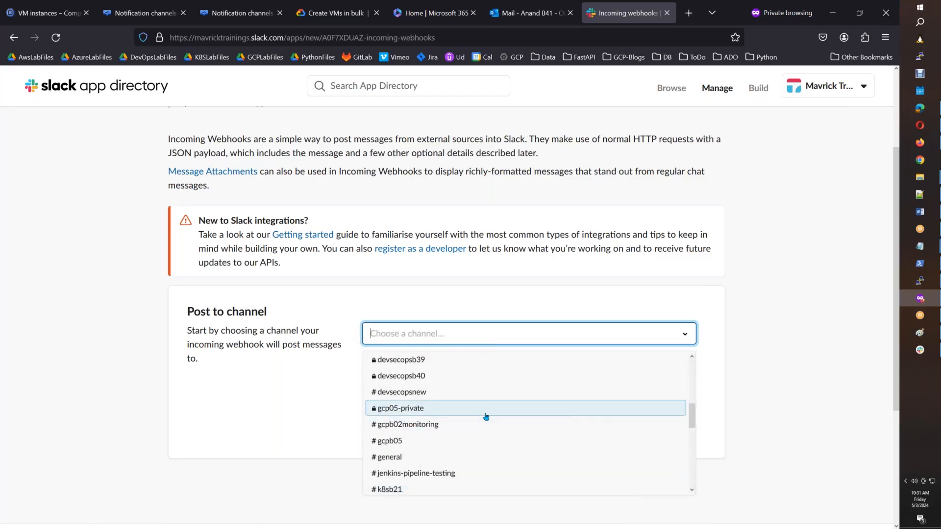
click(485, 411)
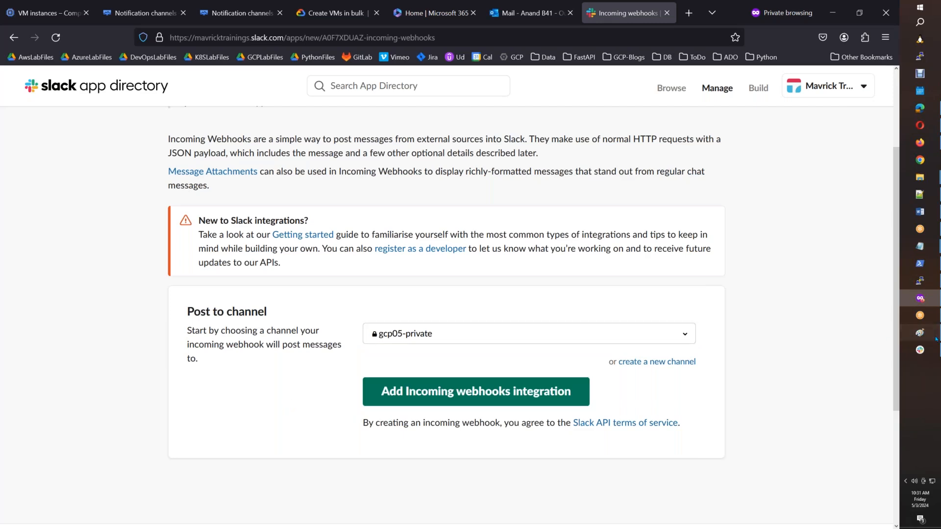
click(920, 333)
key(ctrl+n)
key(Right)
Step: Crop the Post to channel card from the webhook page screenshot and paste it into the doc
key(Return)
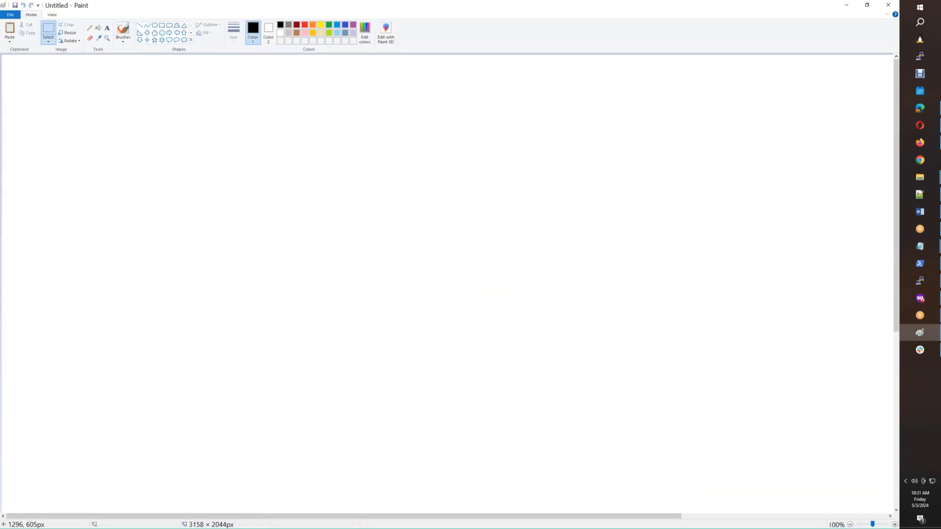
key(ctrl+v)
scroll(371, 256, down, 5)
scroll(371, 257, up, 2)
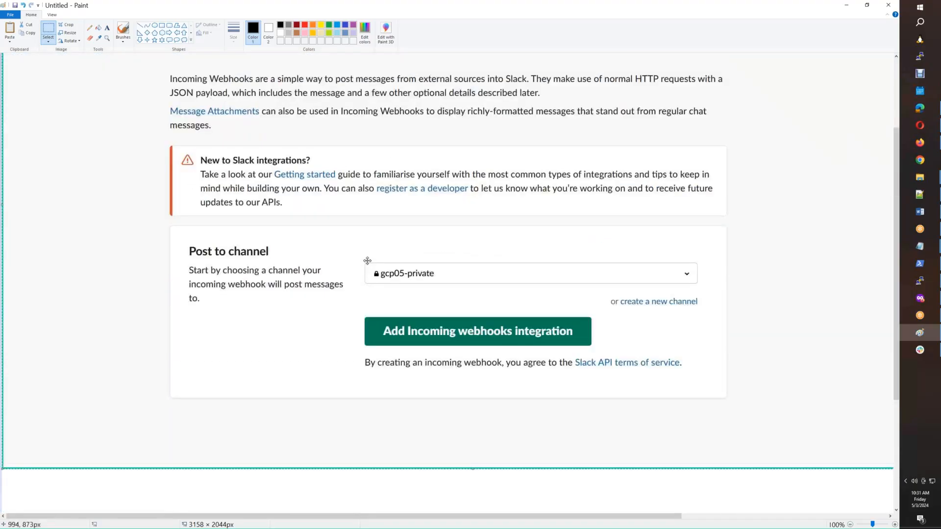
mouse_move(184, 236)
mouse_down()
mouse_move(353, 388)
mouse_move(684, 388)
mouse_move(705, 377)
mouse_up()
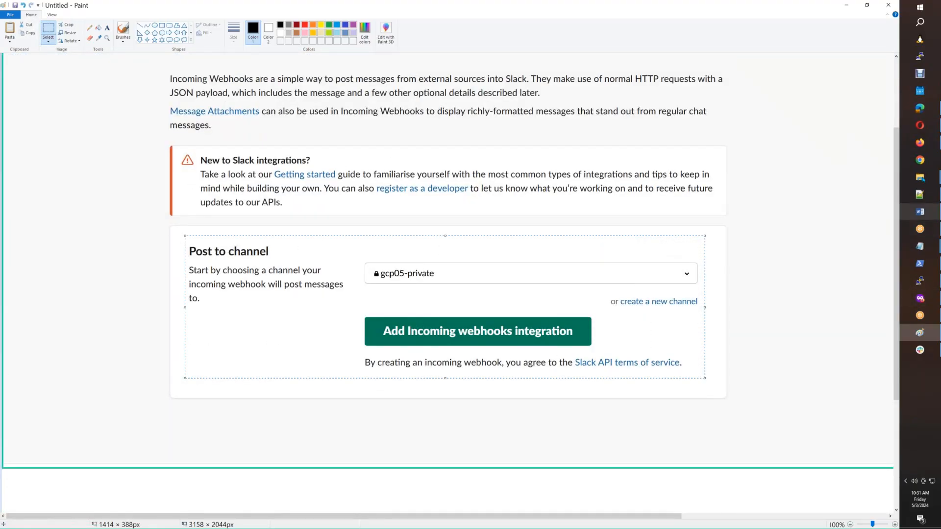
click(920, 142)
click(630, 315)
key(ctrl+v)
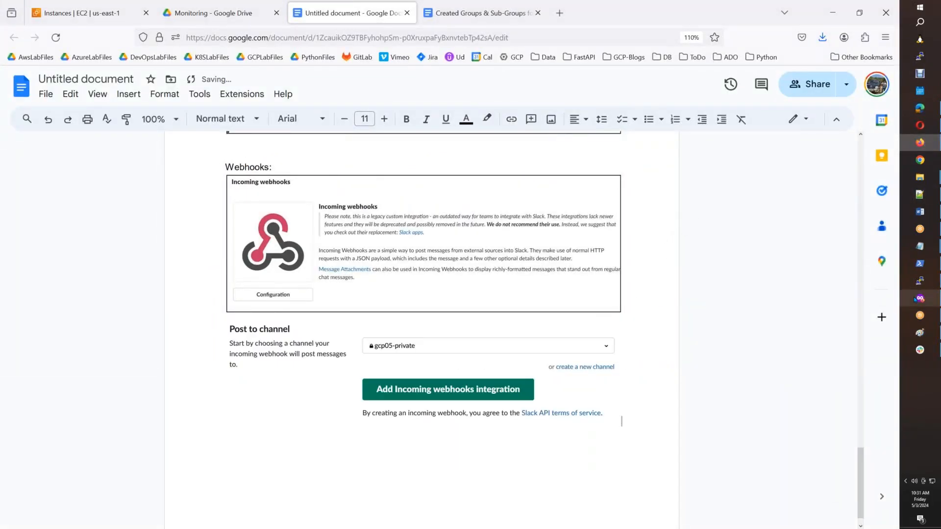
Step: Add the Incoming Webhooks integration, paste a crop of its Webhook URL row into the doc, and copy the URL
click(920, 298)
click(506, 401)
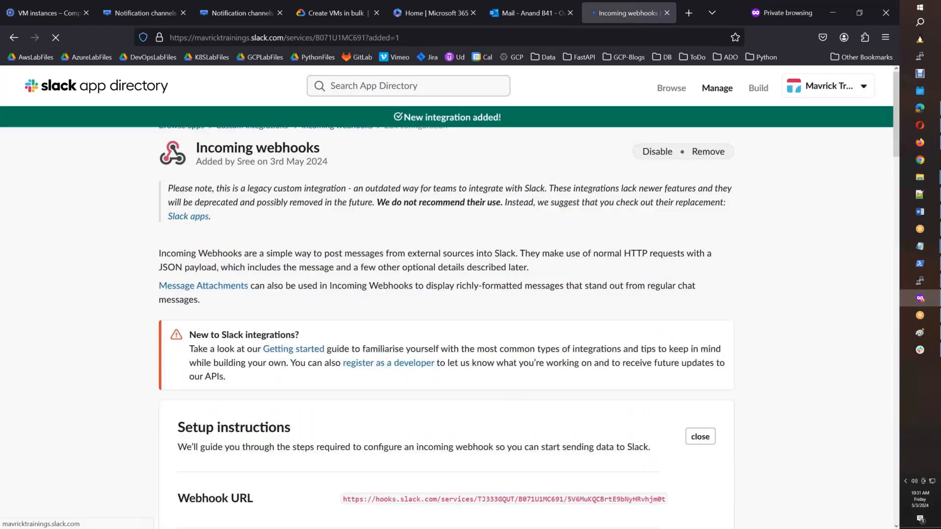
scroll(446, 399, down, 3)
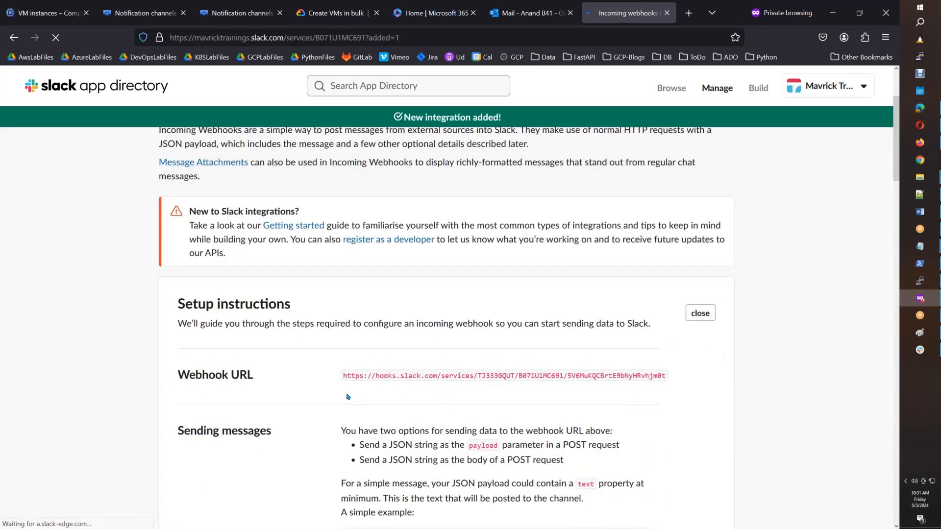
click(918, 338)
key(ctrl+v)
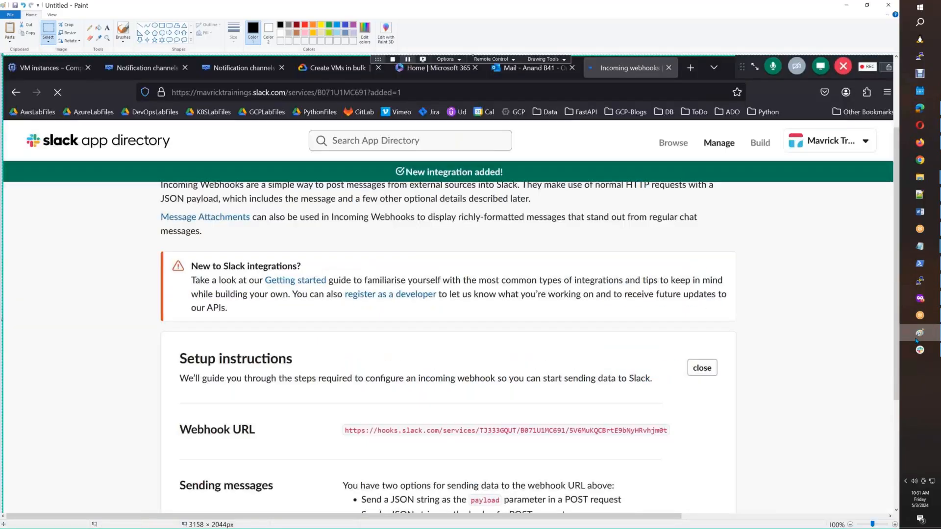
click(53, 31)
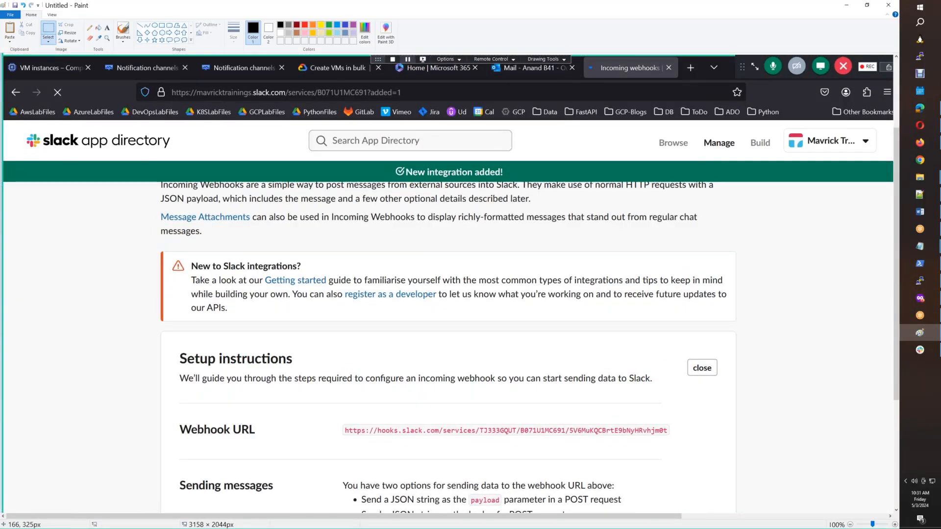
mouse_move(178, 399)
mouse_down()
mouse_move(201, 441)
mouse_move(620, 479)
mouse_move(670, 463)
mouse_up()
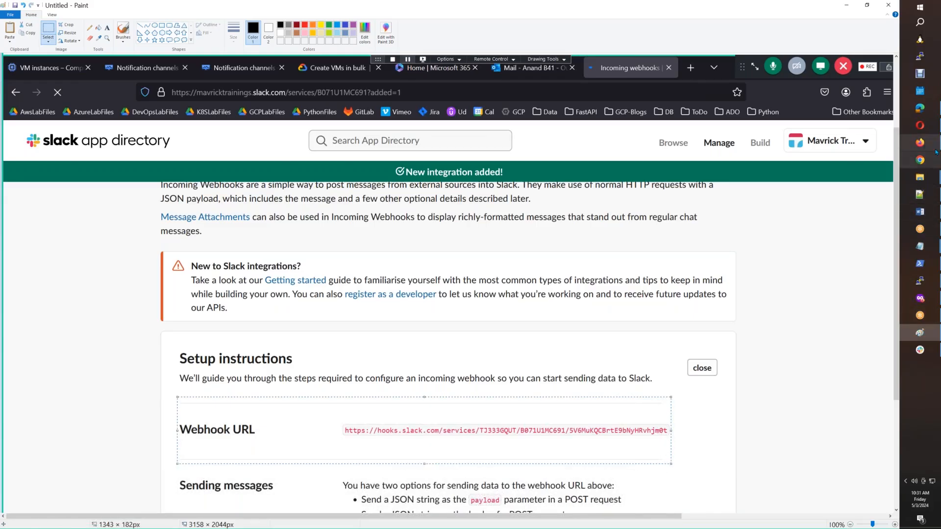
click(919, 143)
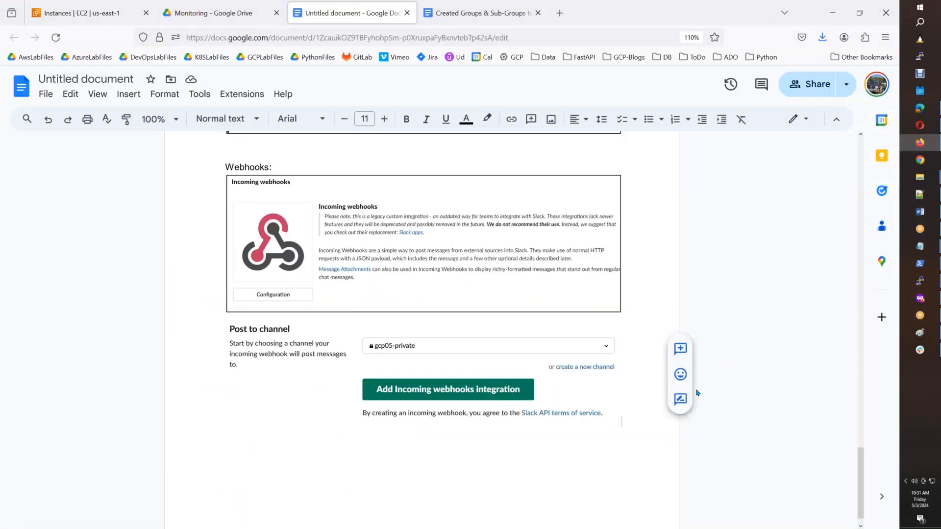
key(ctrl+v)
click(920, 299)
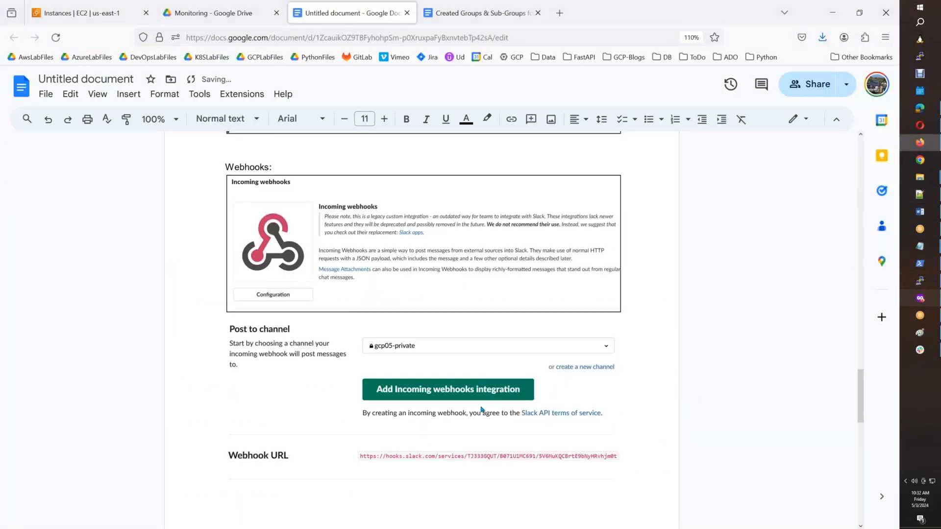
triple_click(549, 375)
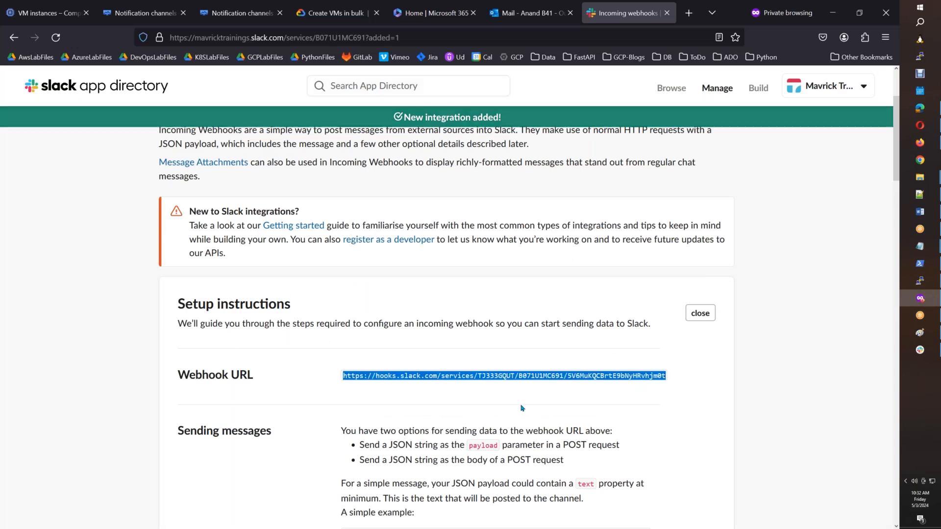
Step: Fill the Add Webhook form with the Slack webhook URL as Endpoint URL and display name gcp05-private
click(138, 14)
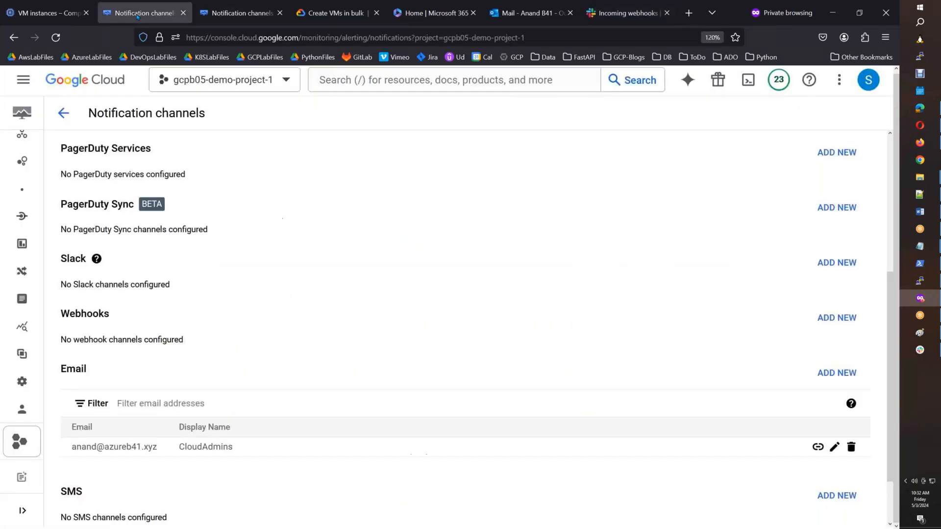
click(242, 15)
triple_click(370, 258)
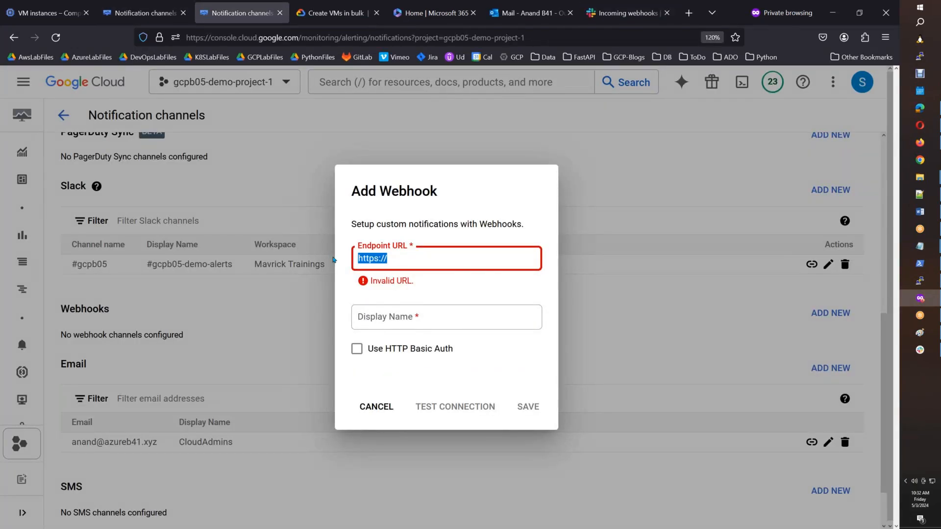
key(ctrl+v)
click(397, 312)
text(gcp05-privatye)
key(BackSpace)
key(BackSpace)
text(e)
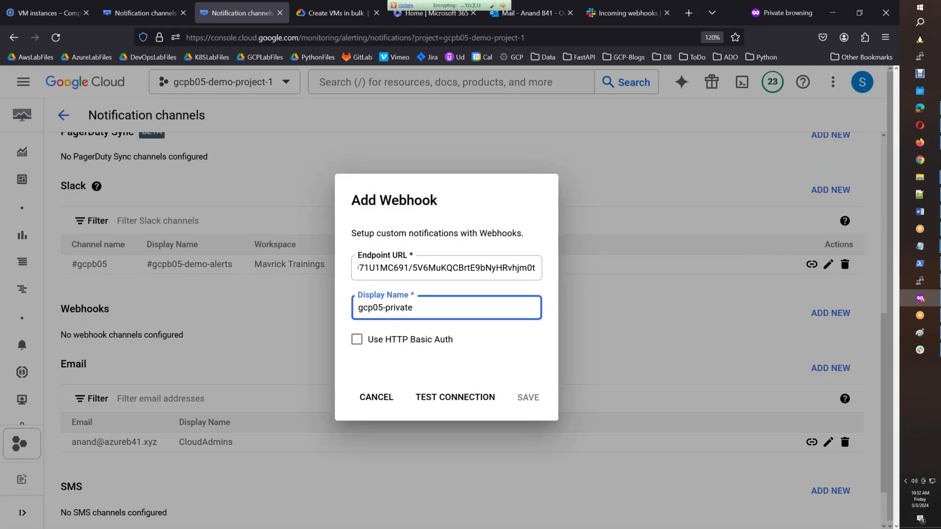
click(354, 378)
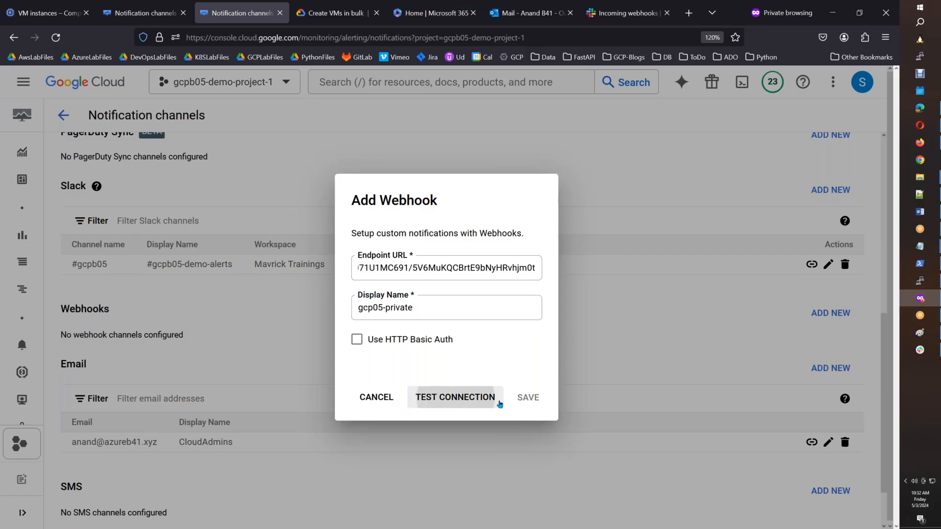
Step: Crop the Add Webhook dialog in Paint, paste it below the Webhook URL image, and shrink it
click(920, 333)
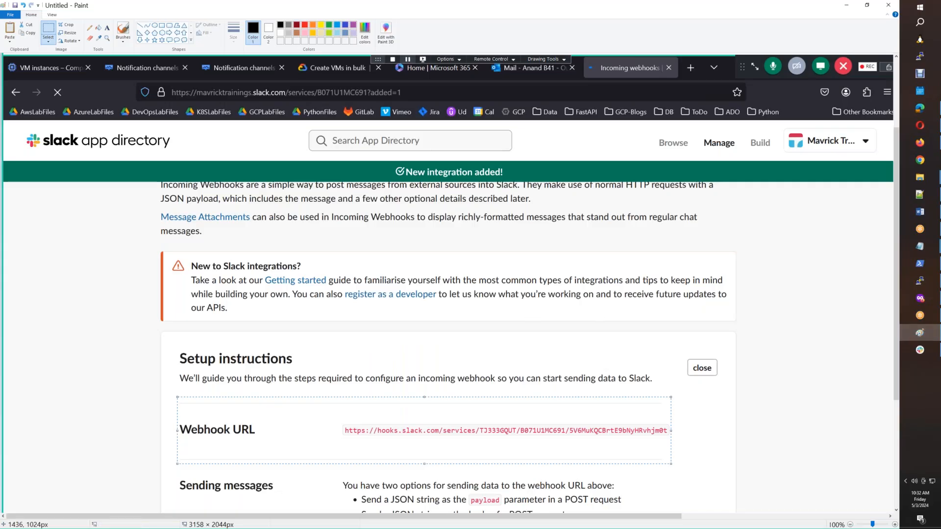
key(ctrl+v)
click(50, 32)
mouse_move(349, 245)
mouse_down()
mouse_move(360, 373)
mouse_move(466, 407)
mouse_move(545, 409)
mouse_move(549, 464)
mouse_up()
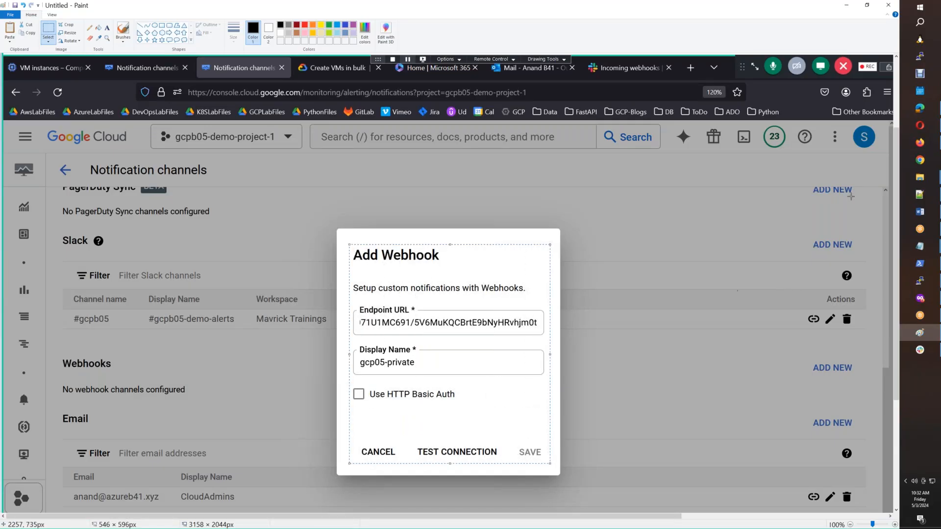
click(920, 143)
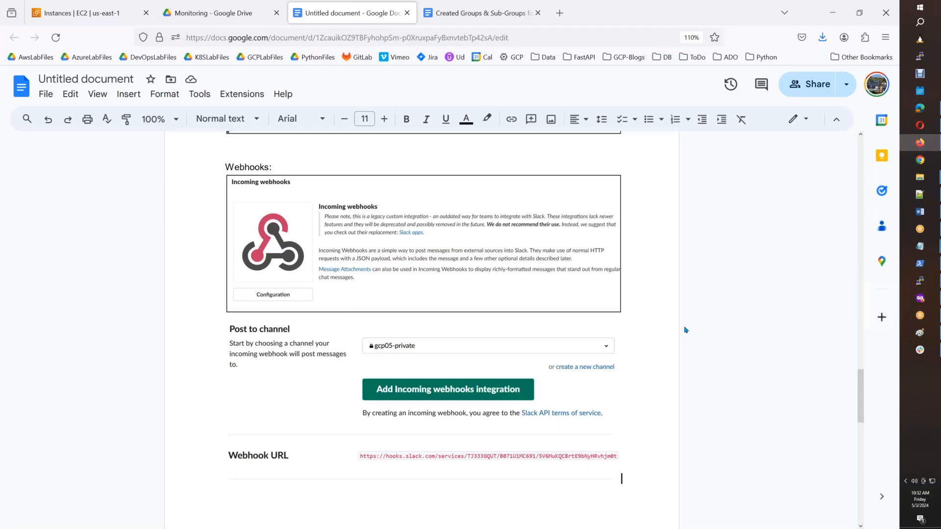
key(Return)
key(ctrl+v)
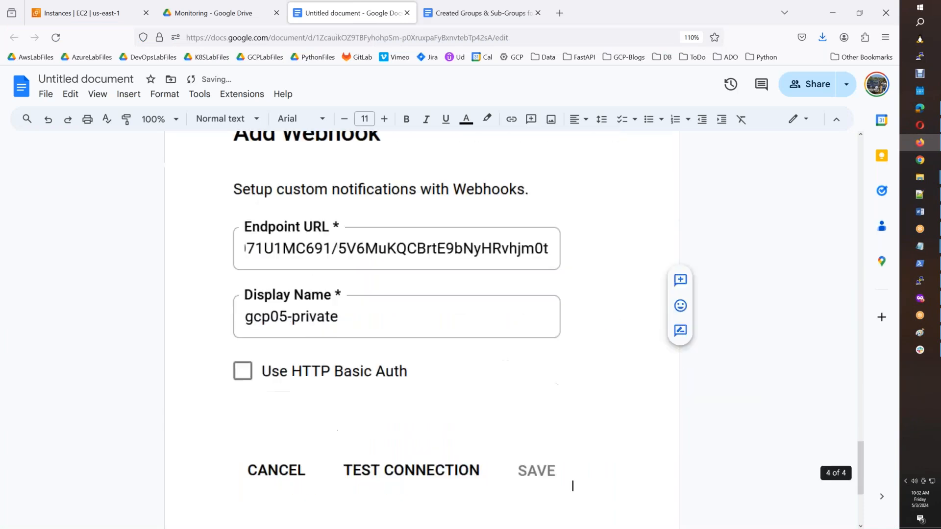
click(568, 502)
drag(571, 507, 393, 322)
click(458, 310)
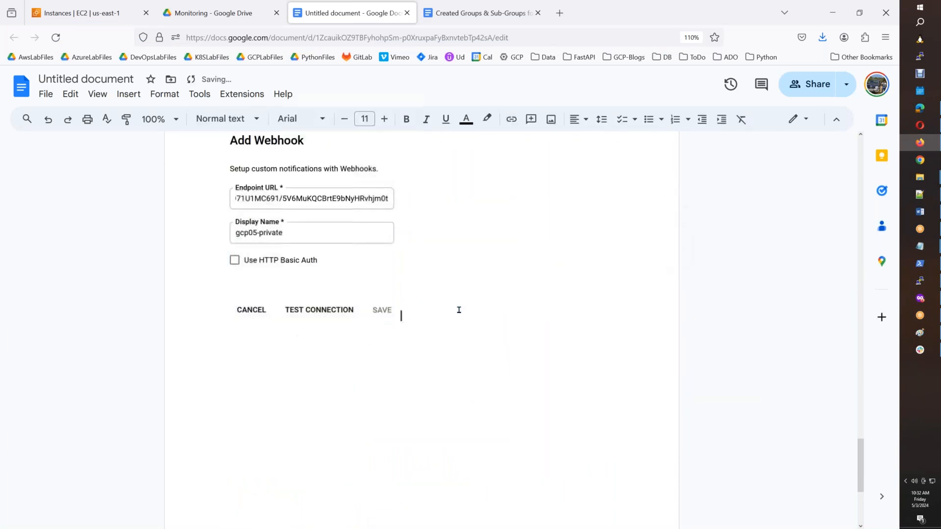
click(920, 349)
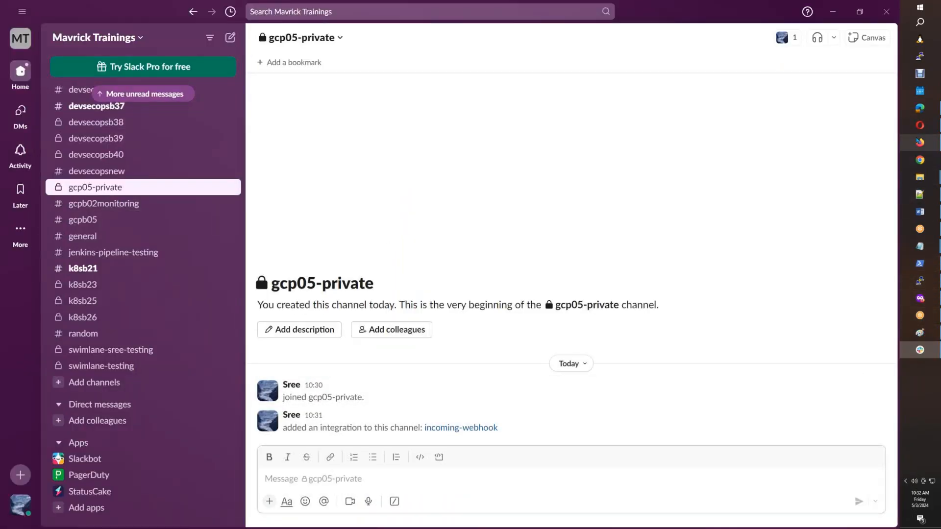
Step: Toggle Use HTTP Basic Auth on and off, then send test notifications to the webhook
click(920, 298)
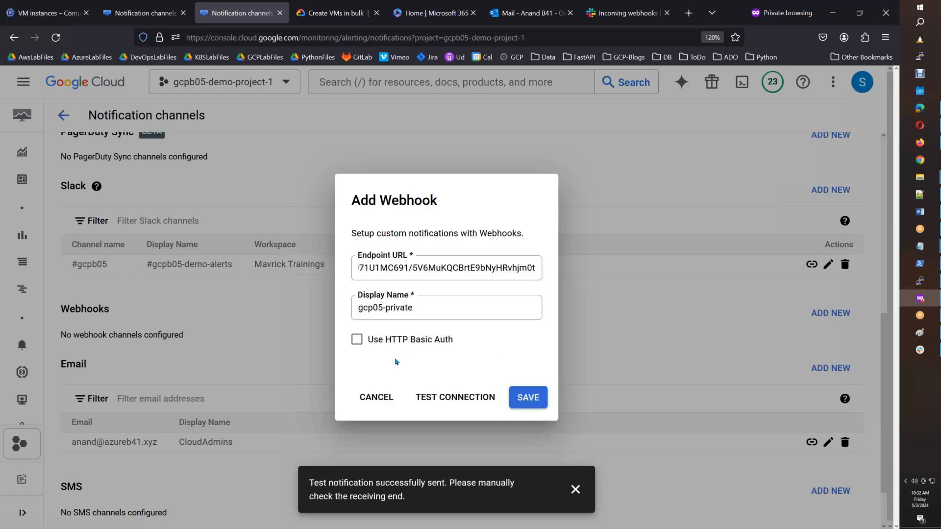
click(357, 341)
click(356, 299)
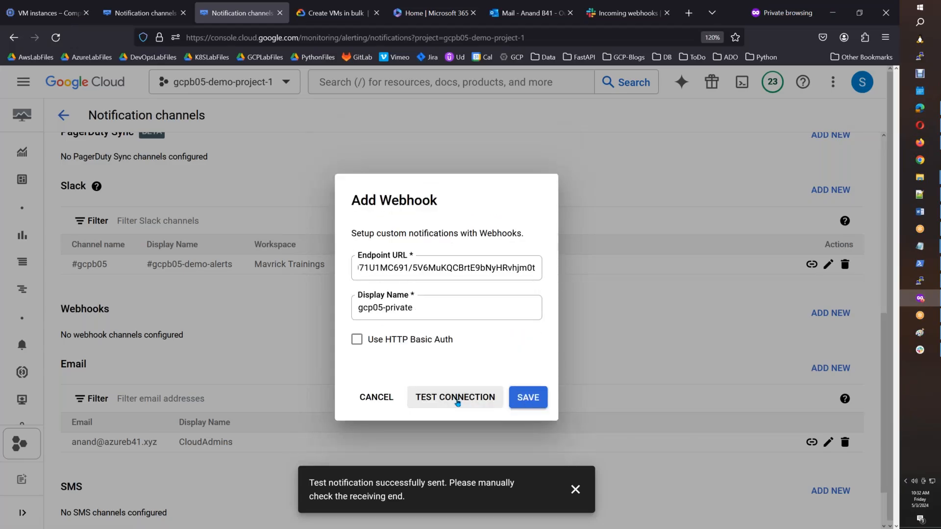
click(458, 402)
click(457, 402)
click(457, 403)
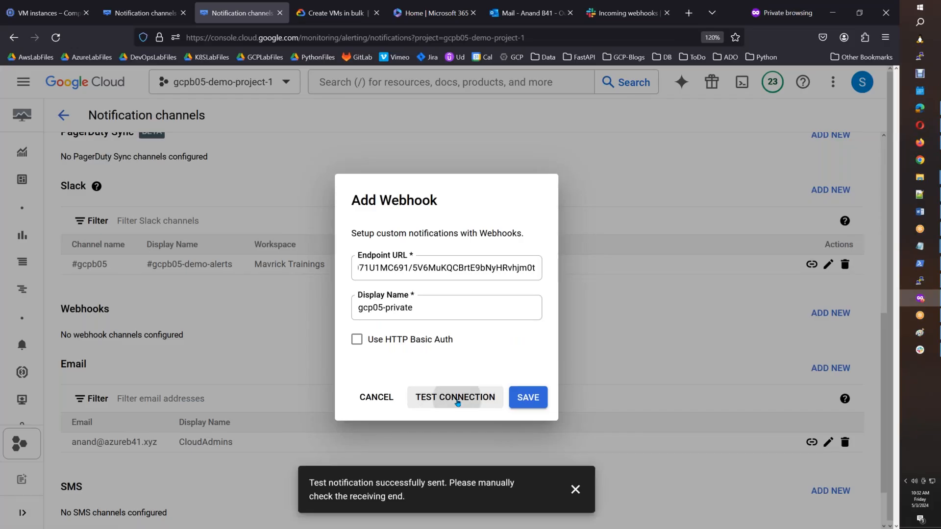
Step: Confirm the test message in gcp05-private on Slack, then save the gcp05-private webhook channel
click(920, 350)
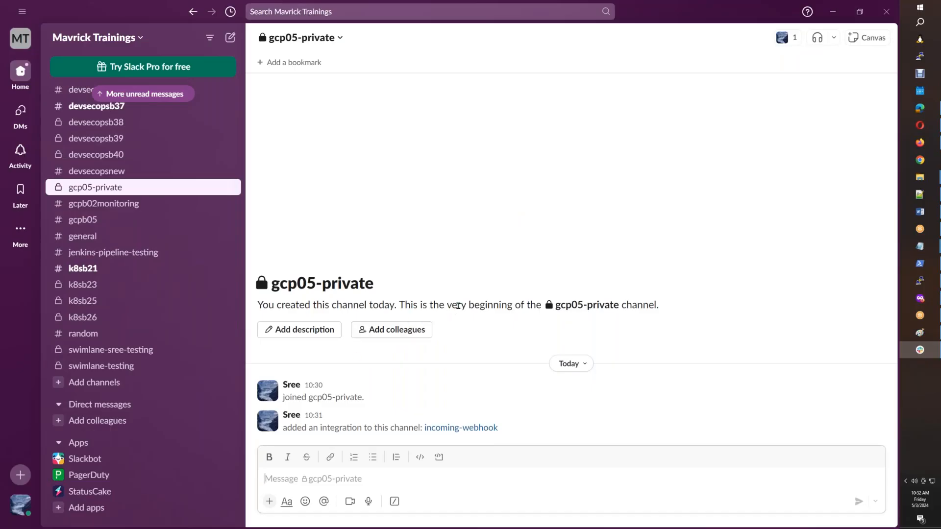
drag(458, 306, 459, 355)
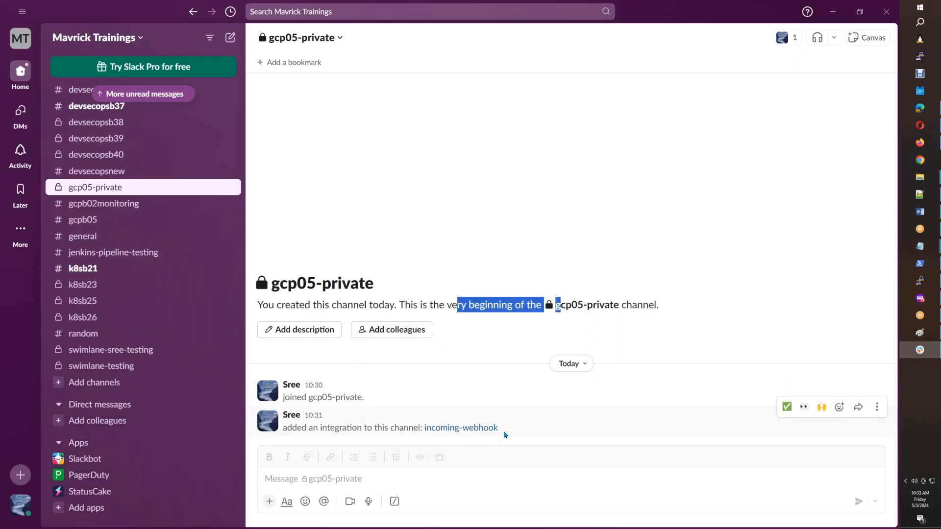
triple_click(508, 434)
click(557, 440)
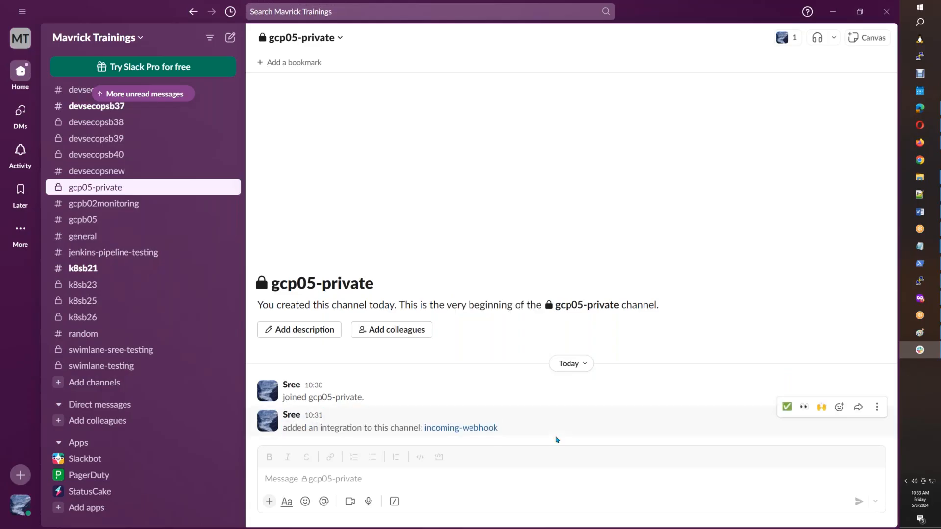
key(alt+Tab)
click(526, 404)
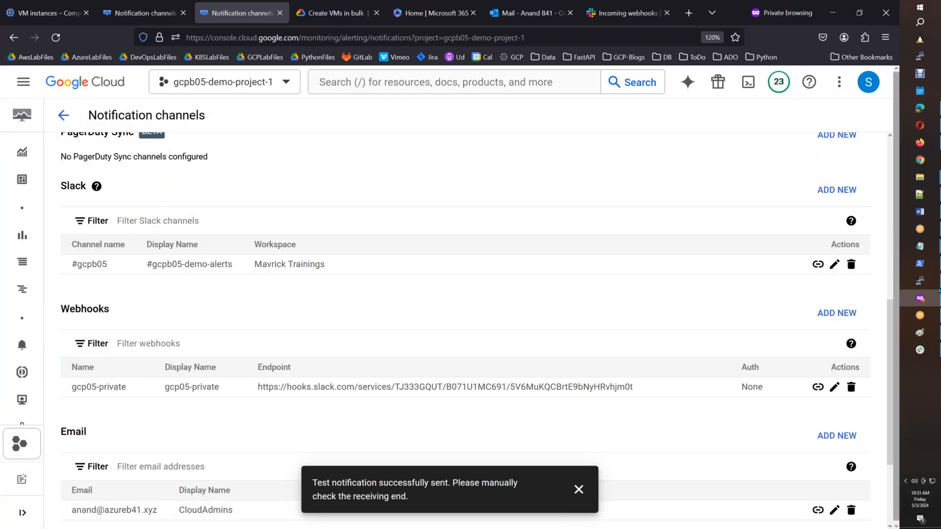
Step: Crop the Webhooks section in Paint and paste it on a new line below the Add Webhook image
click(920, 333)
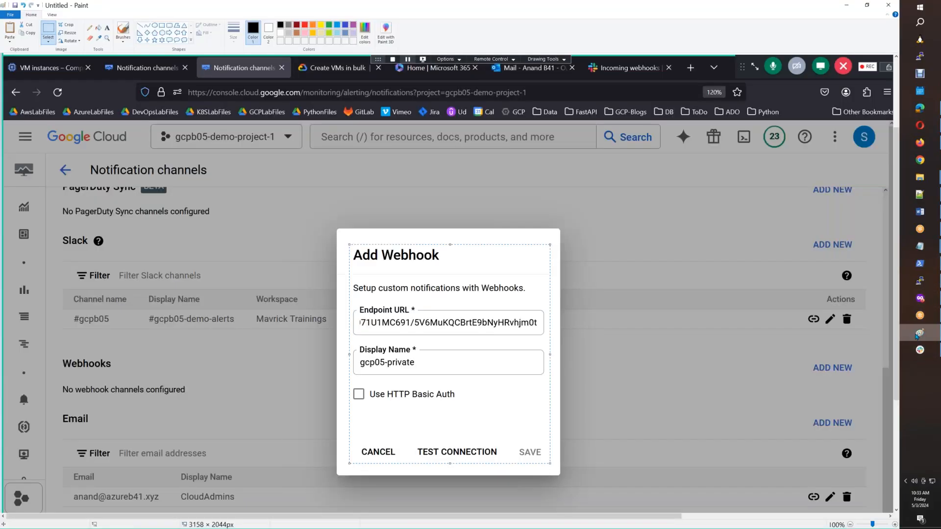
key(ctrl+v)
drag(56, 349, 877, 457)
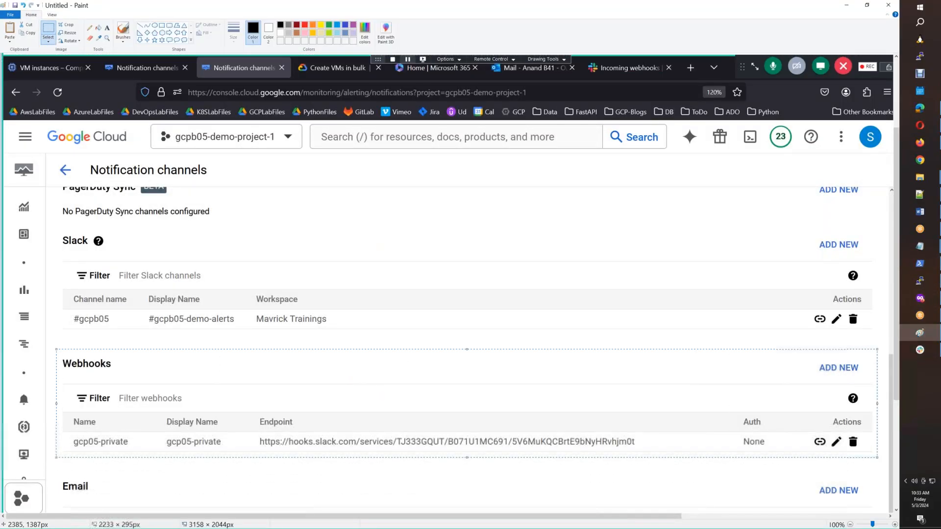
click(920, 298)
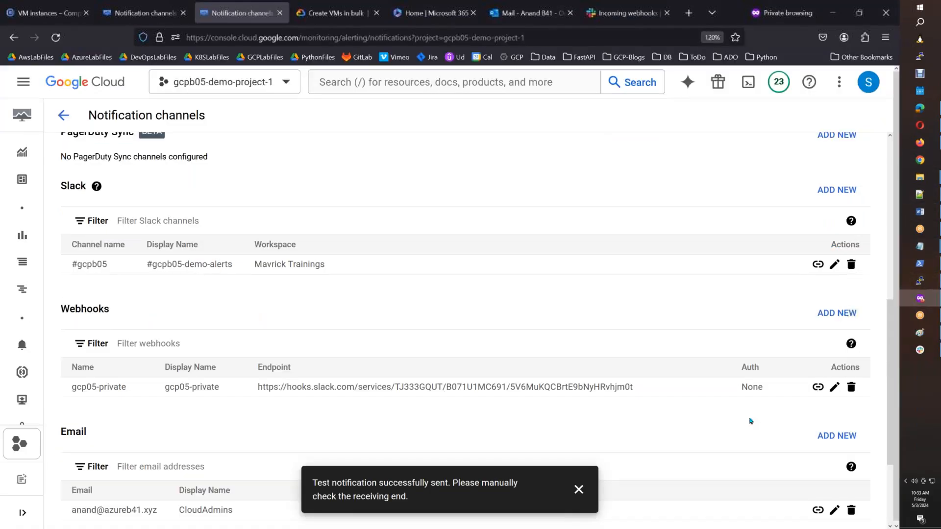
click(920, 142)
key(Return)
key(ctrl+v)
Step: Give both the Add Webhook image and the webhooks-table image a 1pt border
click(393, 153)
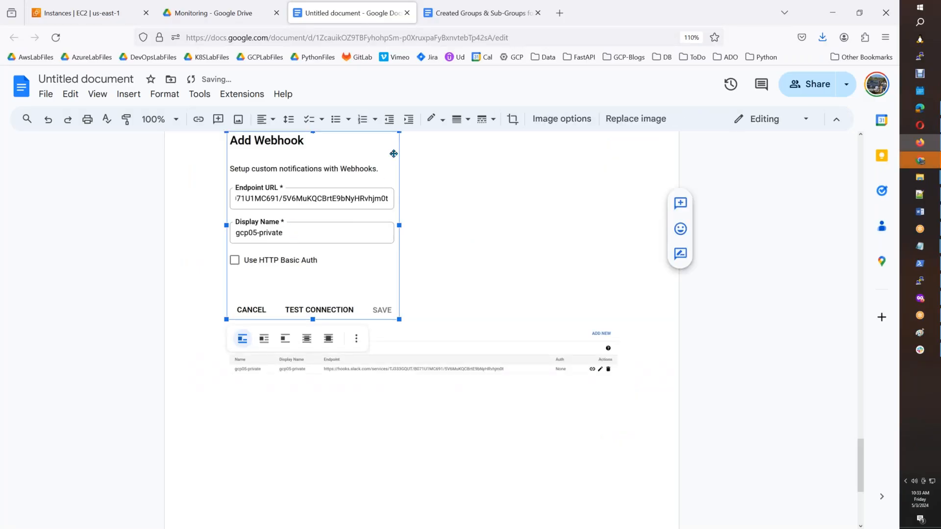
click(461, 119)
click(475, 147)
click(388, 370)
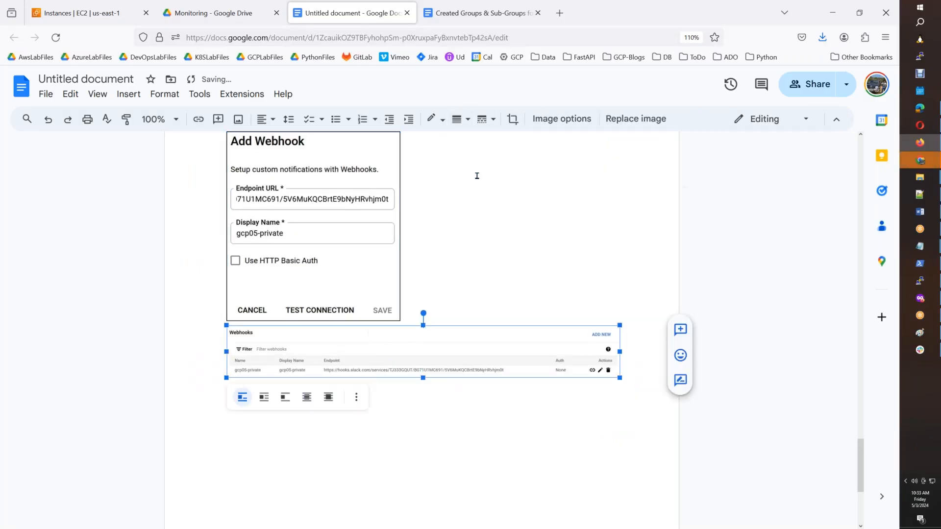
click(461, 120)
click(475, 143)
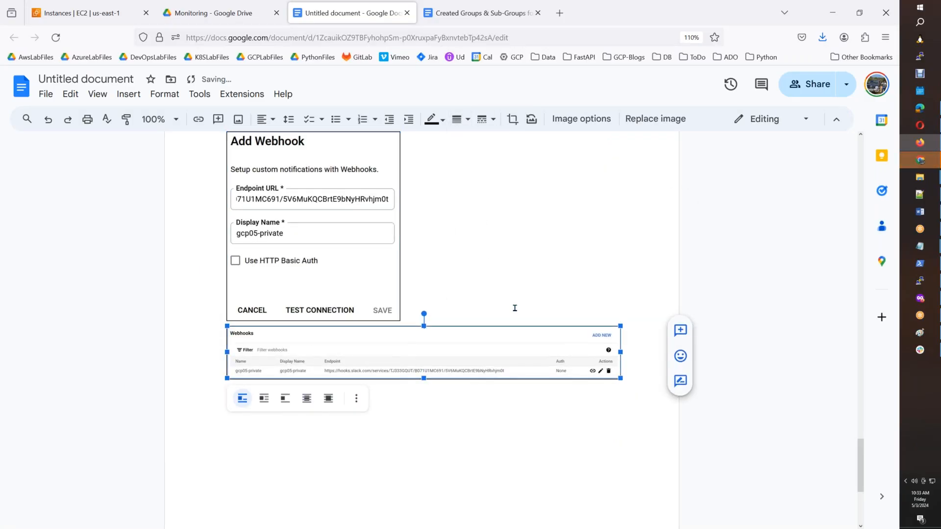
scroll(515, 308, up, 15)
scroll(421, 328, up, 15)
scroll(421, 329, up, 10)
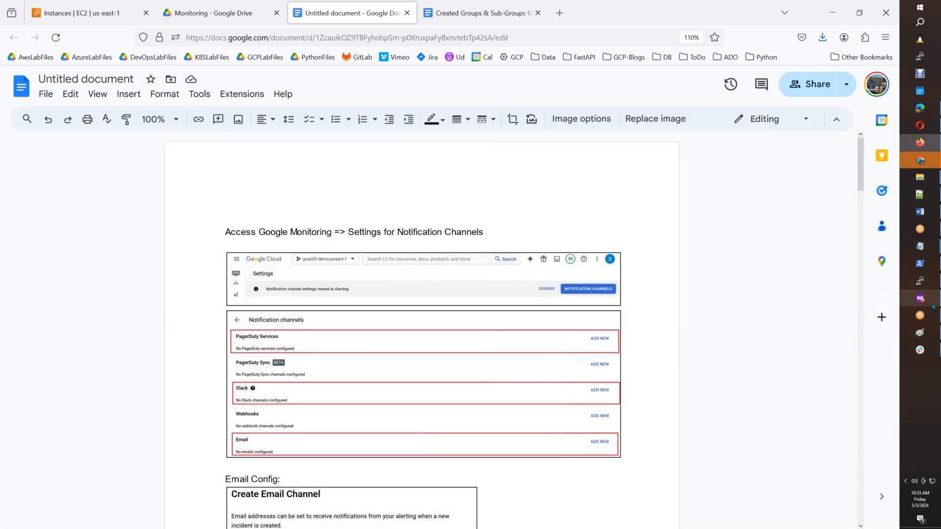
click(931, 304)
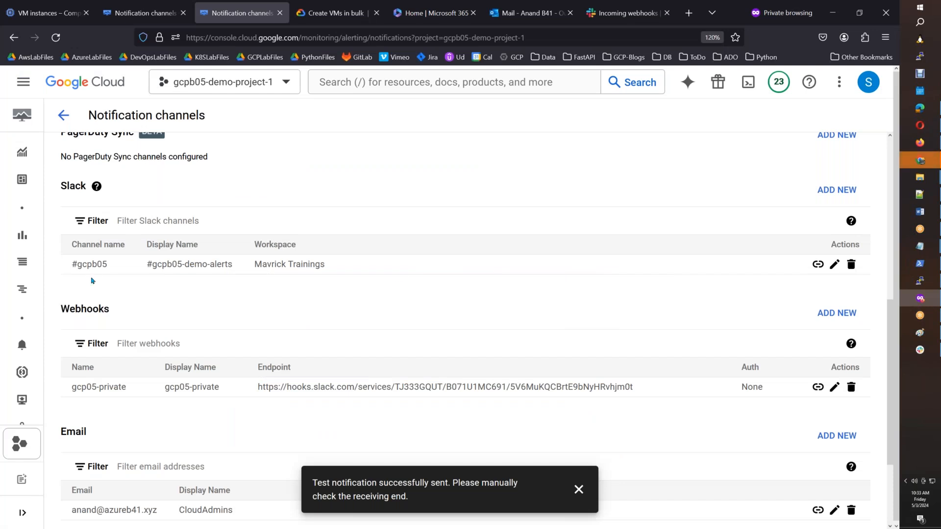
Step: Dismiss the test notification message and select the Slack, Webhooks and Email tables in Paint
scroll(889, 336, down, 1)
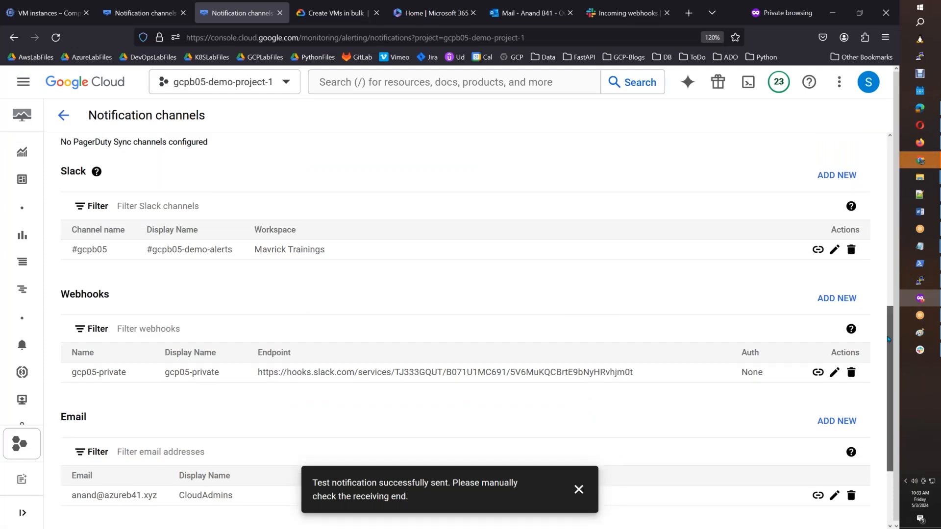
click(578, 489)
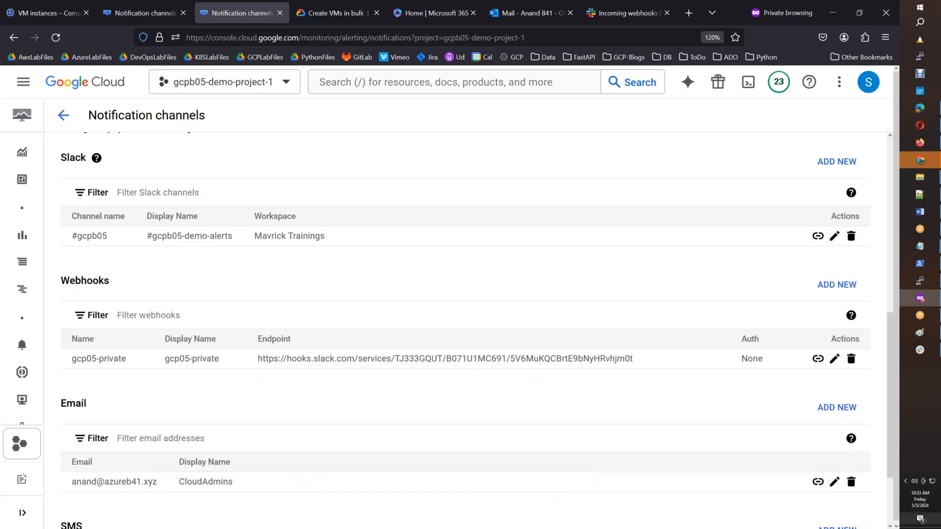
click(920, 333)
key(ctrl+v)
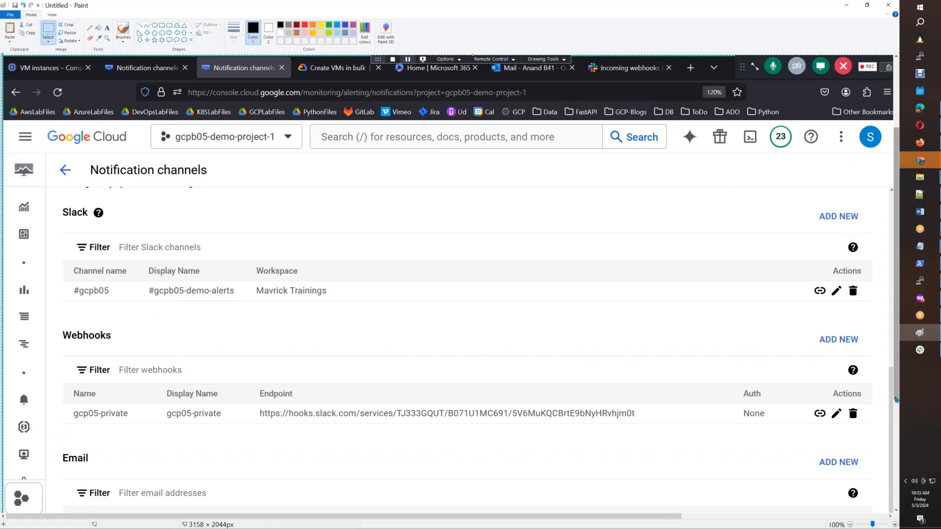
drag(895, 397, 885, 454)
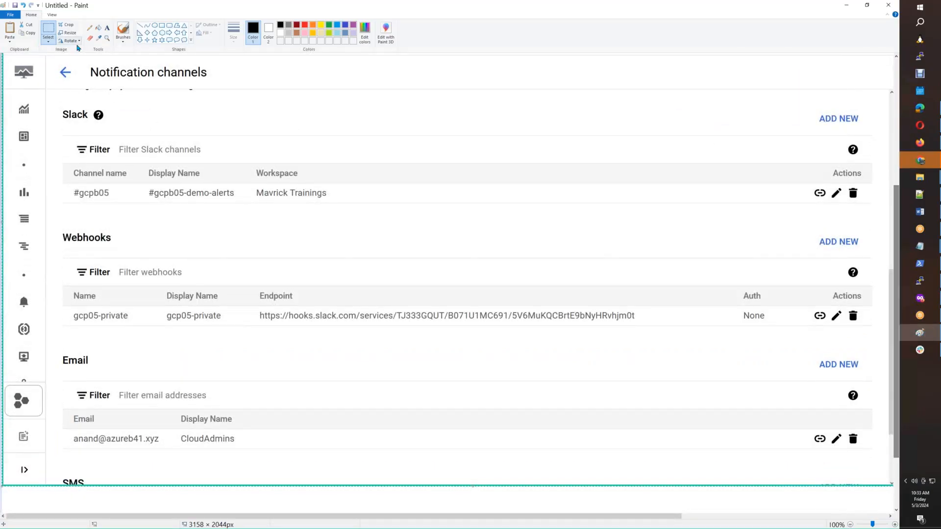
click(49, 39)
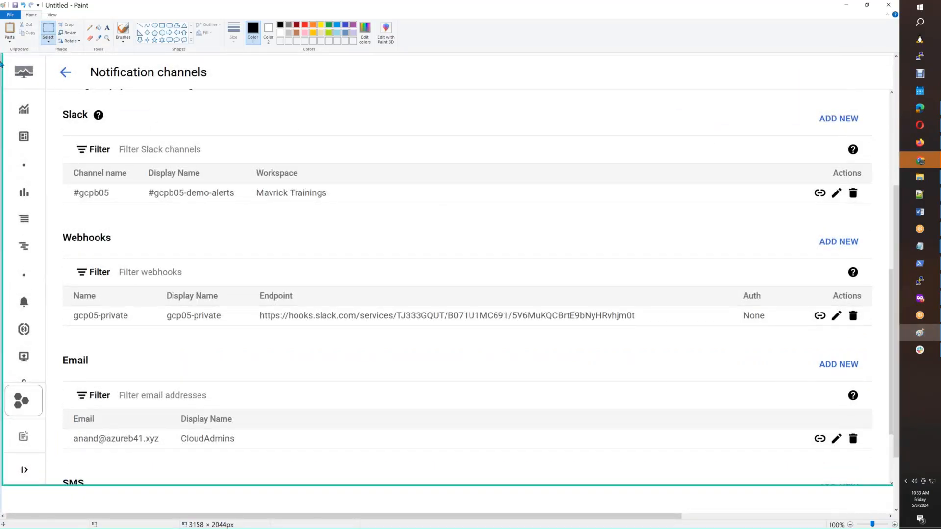
mouse_move(57, 100)
mouse_down()
mouse_move(475, 405)
mouse_move(887, 458)
mouse_up()
Step: Paste the Slack/Webhooks/Email capture below the webhook image and give it a 1pt border
click(921, 145)
scroll(688, 450, down, 15)
scroll(688, 450, down, 15)
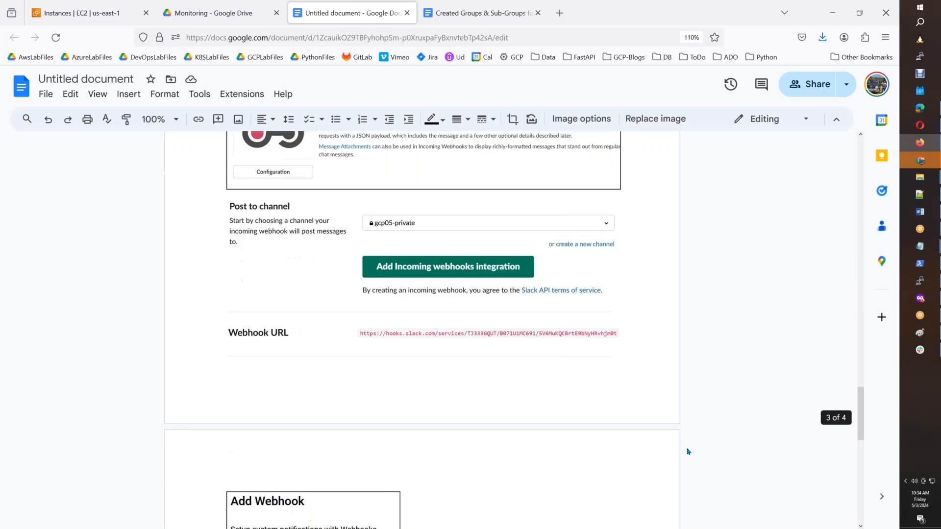
click(636, 166)
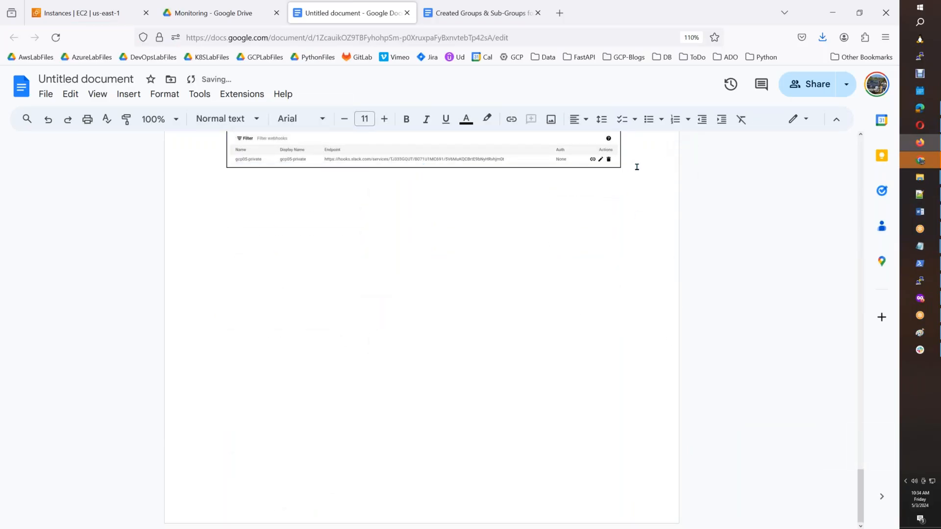
key(ctrl+v)
click(613, 343)
click(457, 120)
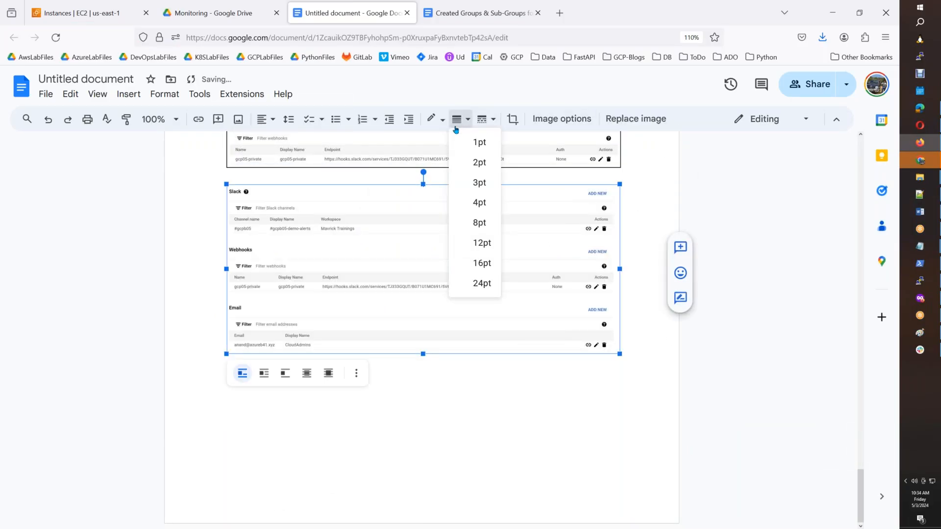
click(468, 142)
click(587, 375)
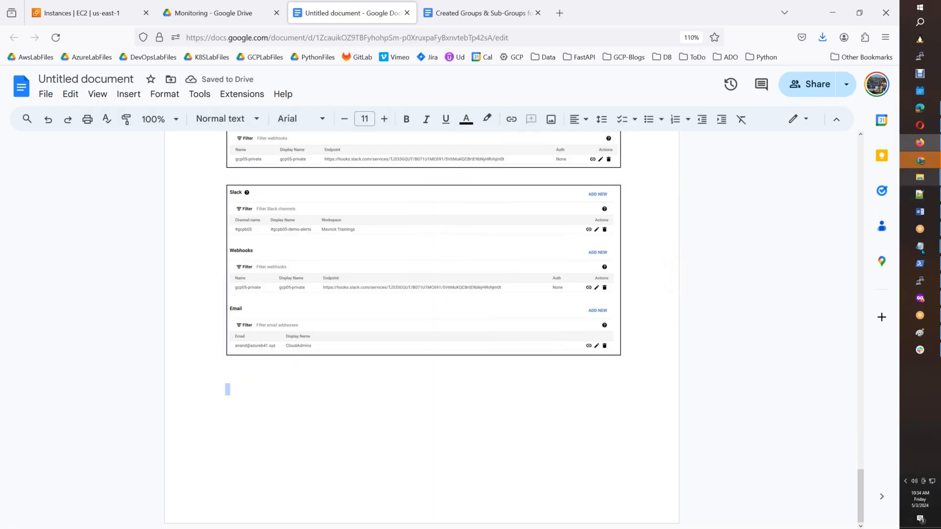
click(924, 300)
click(30, 85)
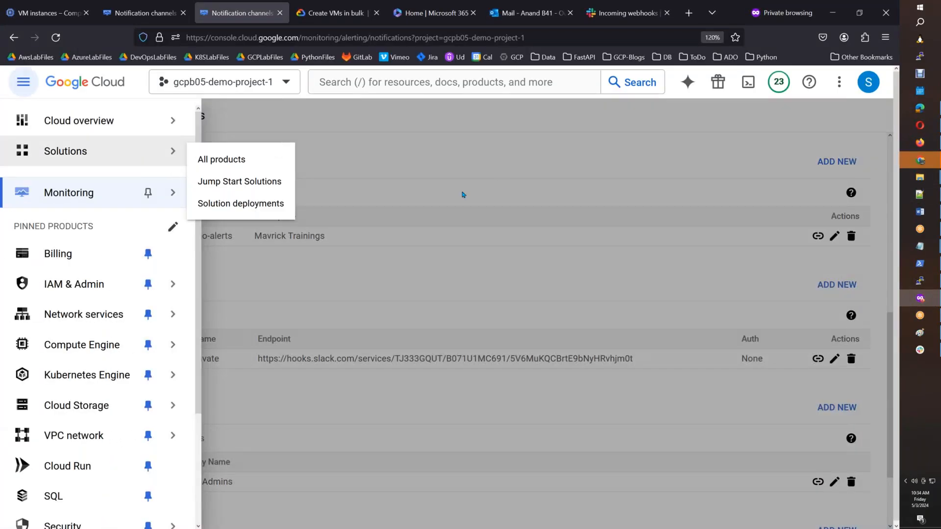
Step: Open the Uptime checks page from Monitoring's sidebar
click(433, 200)
mouse_move(29, 245)
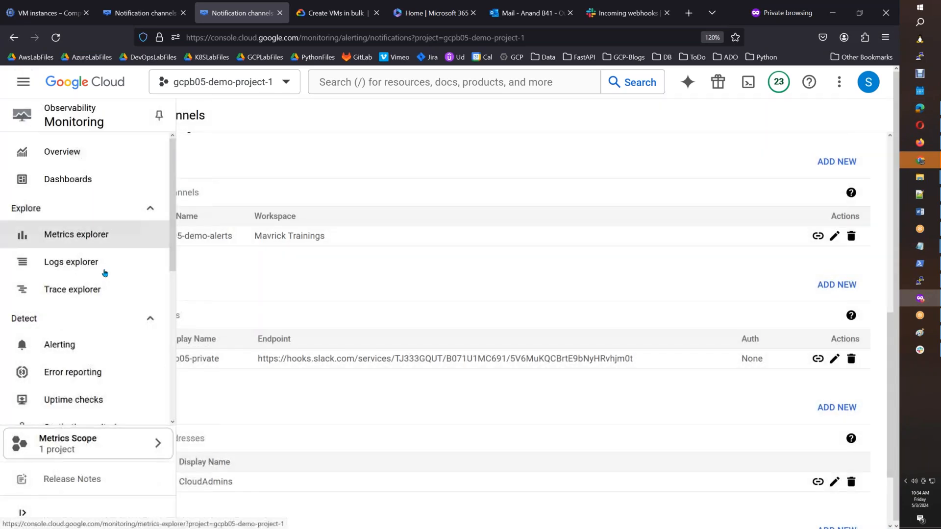
scroll(105, 275, down, 3)
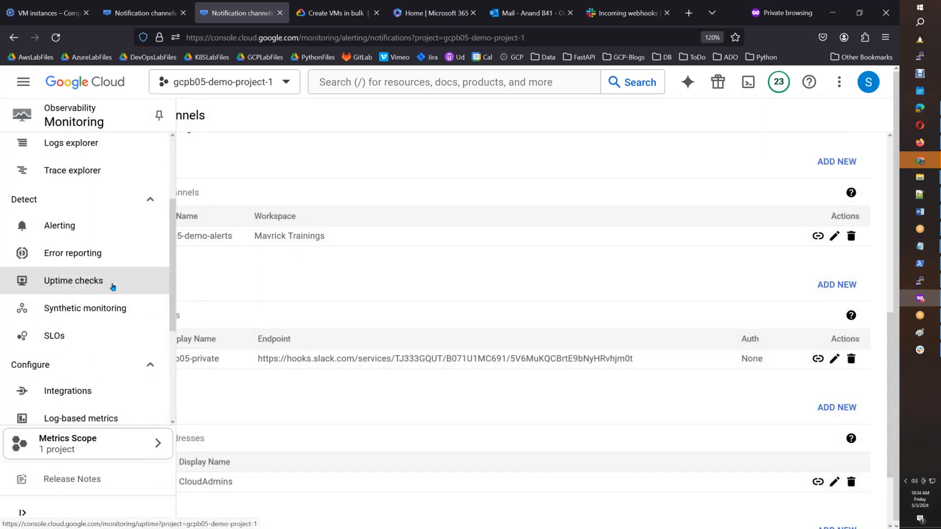
click(113, 287)
right_click(113, 286)
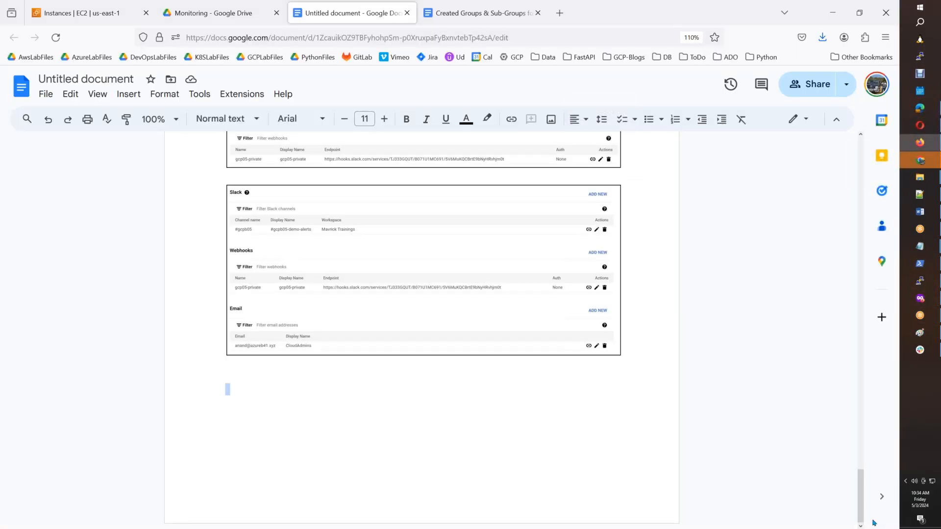
drag(860, 495, 833, 147)
Step: Add 'Slack & Webhooks & Email Notifications' as the top line and use it as the document title
click(510, 230)
click(323, 175)
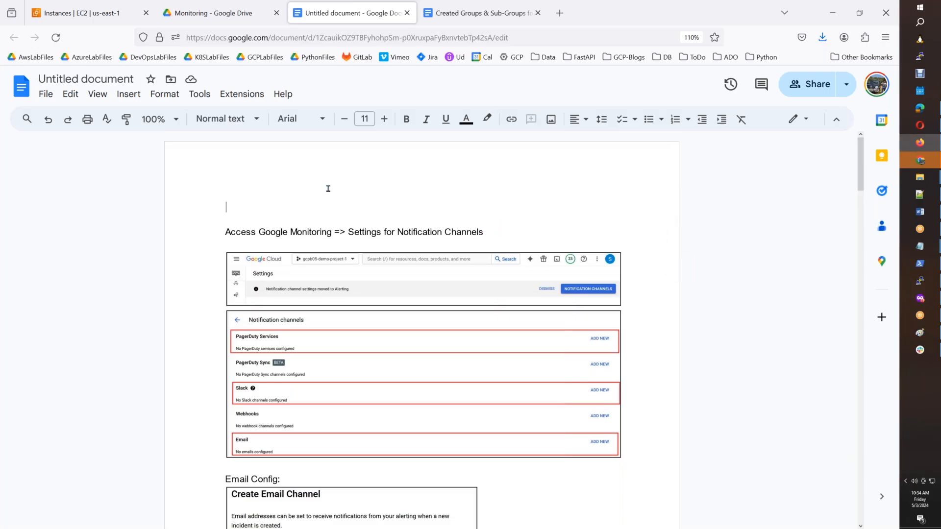
text(Slack)
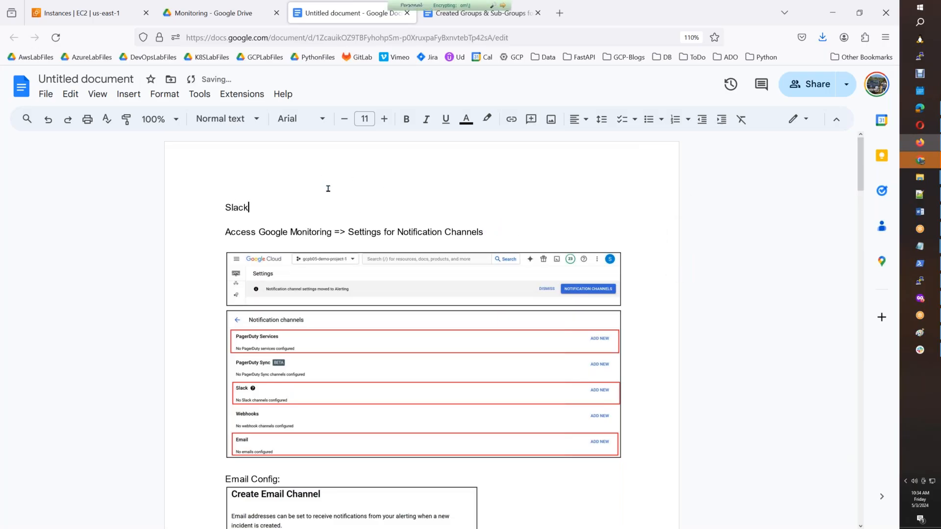
text( & Webhooks & EMa)
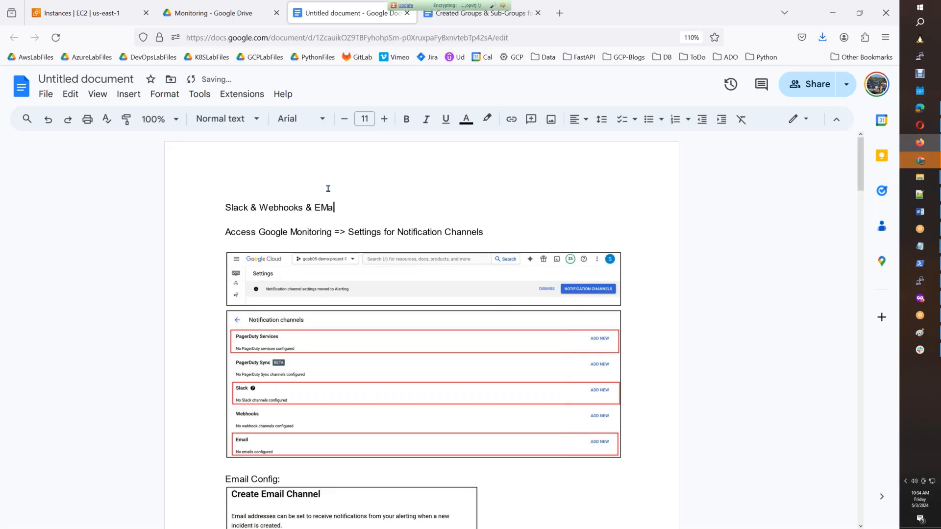
key(BackSpace)
text(mail Notifications)
click(86, 79)
click(517, 219)
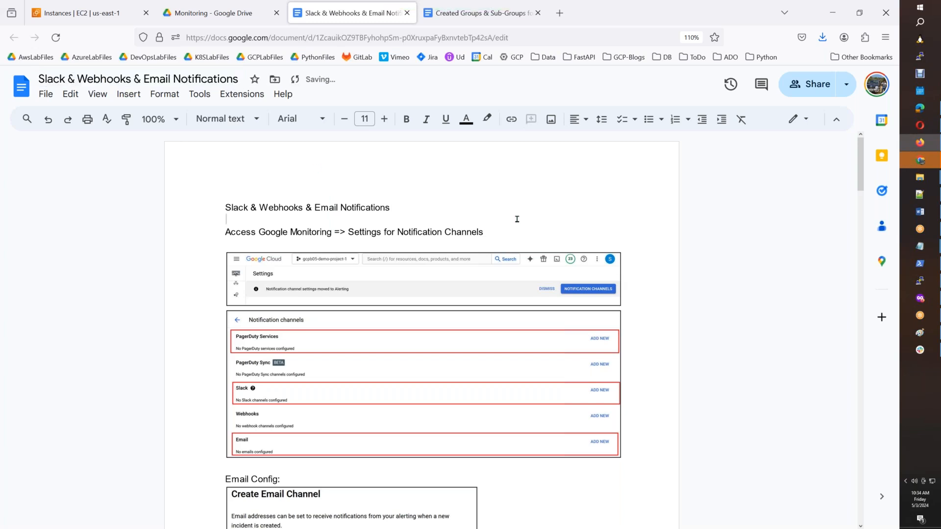
Step: Make the 'Slack & Webhooks & Email Notifications' heading bold and underlined
click(199, 206)
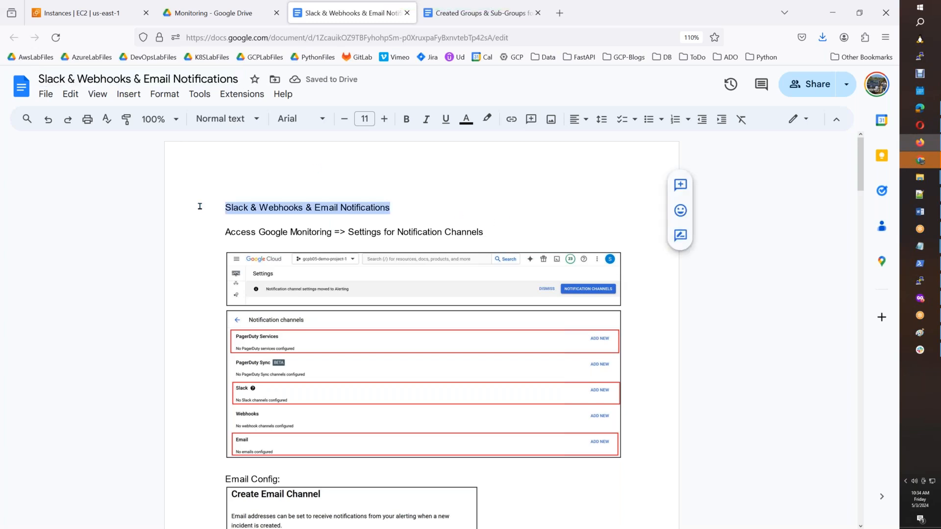
key(ctrl+b)
key(ctrl+u)
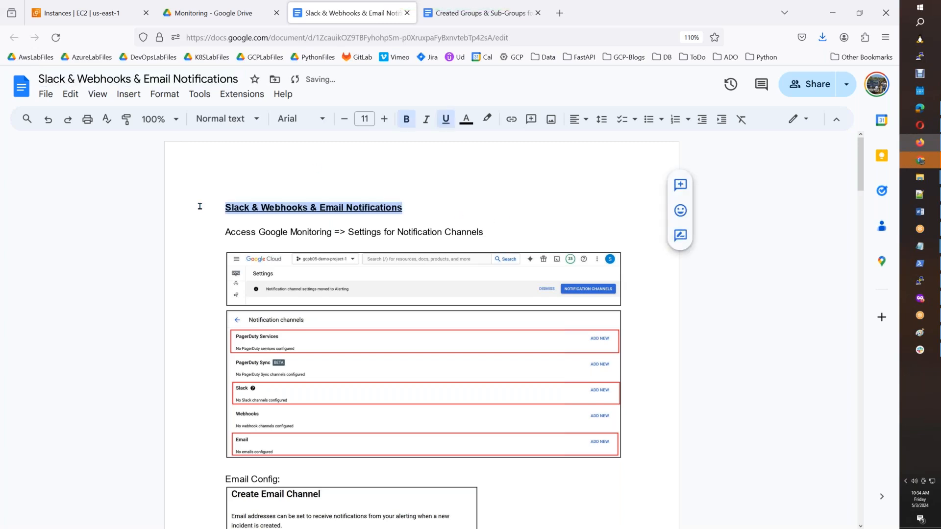
click(433, 185)
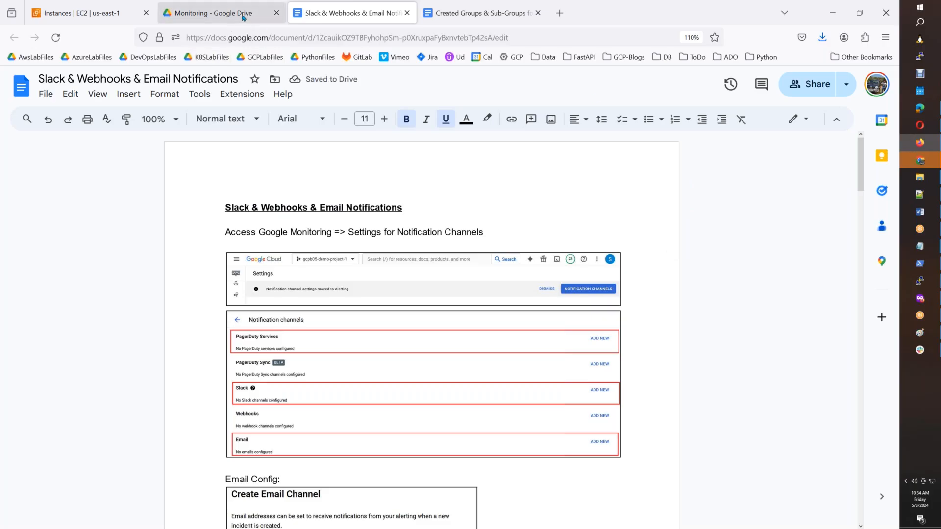
click(243, 18)
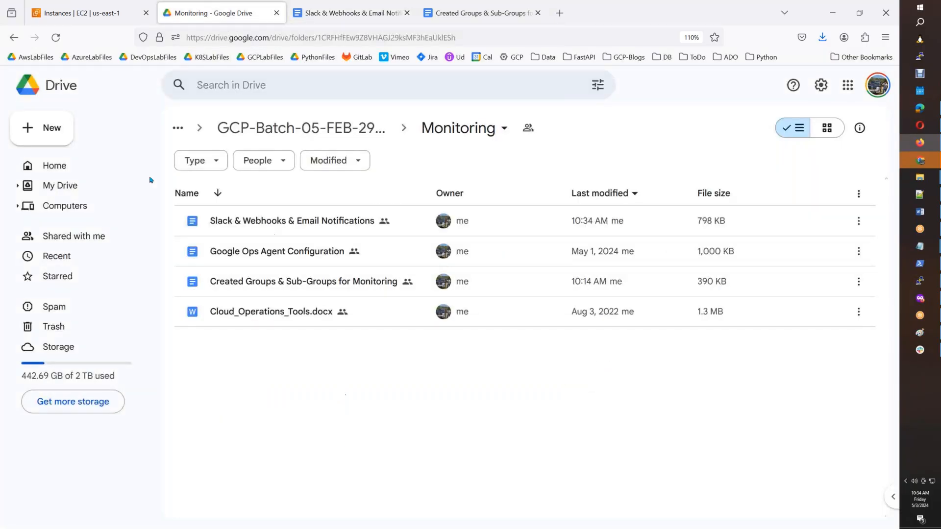
Step: Create a new Google Doc in the shared Monitoring folder and name it 'Uptime-Checks'
click(56, 140)
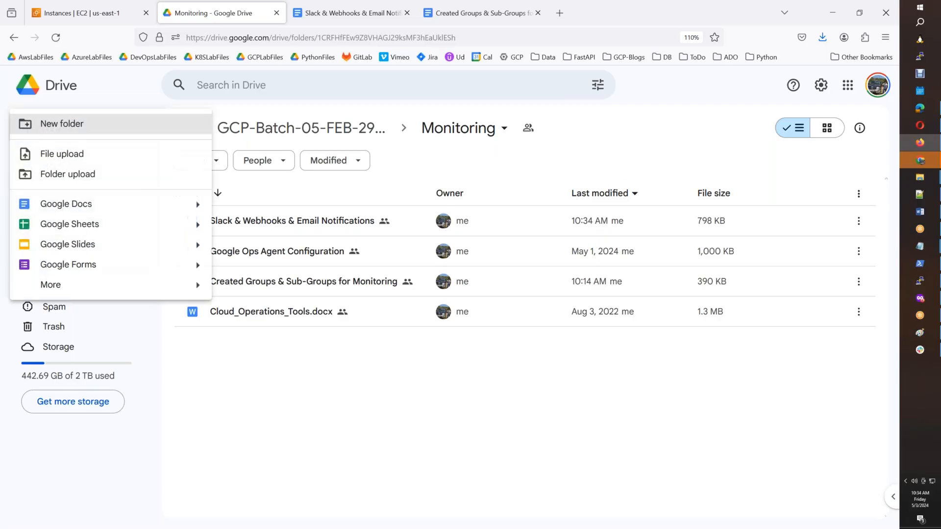
click(76, 204)
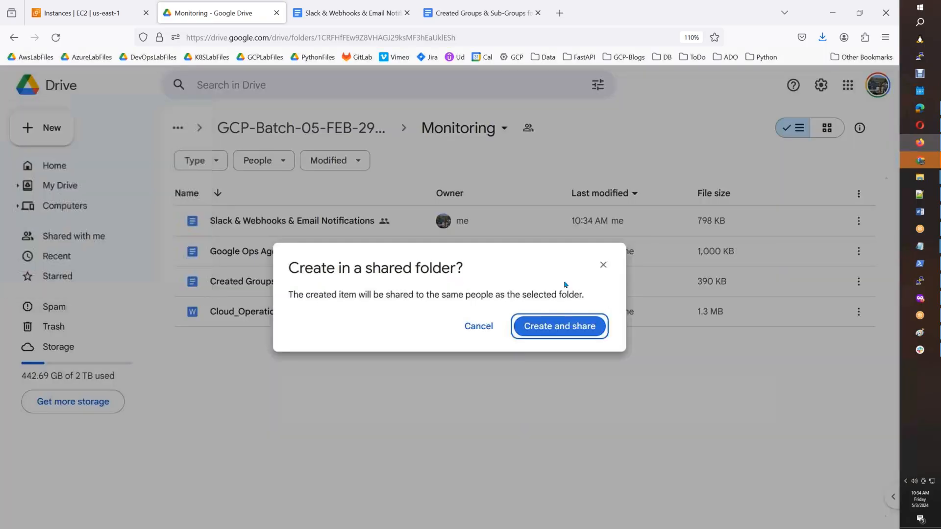
click(555, 325)
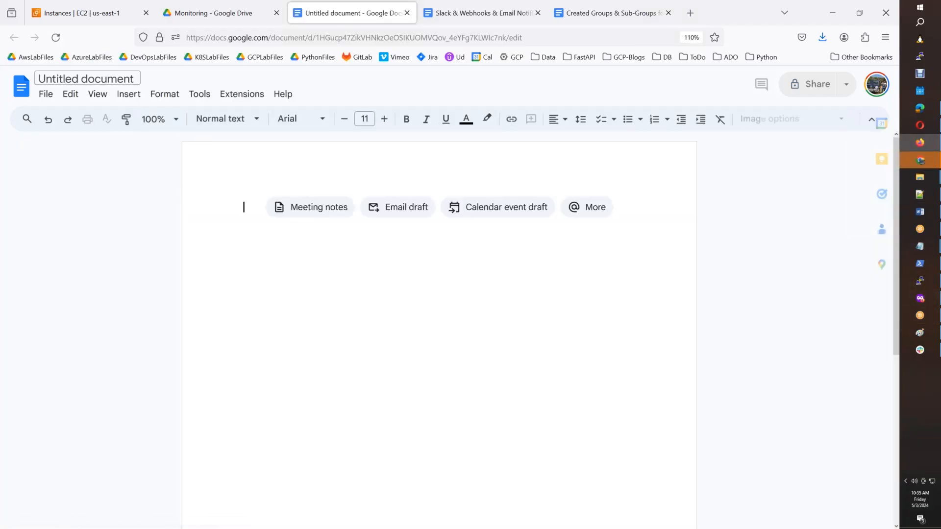
click(101, 79)
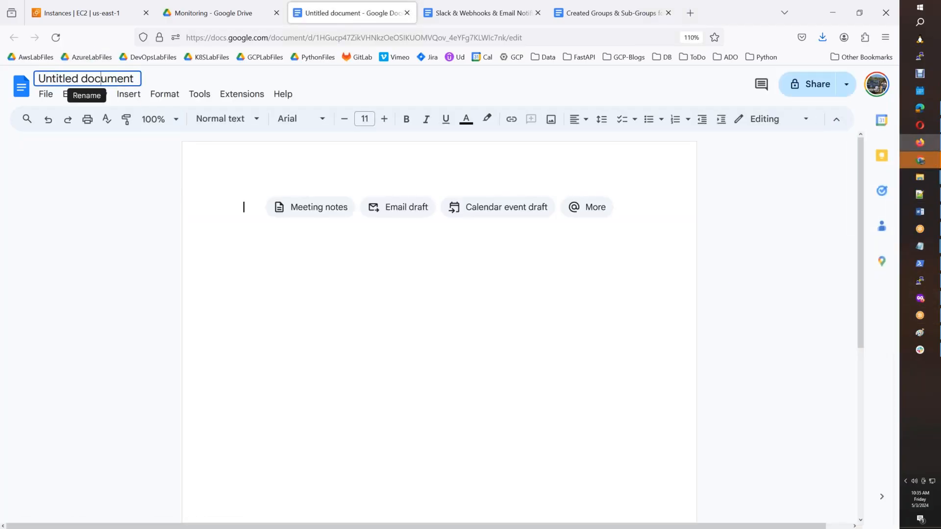
text(Uptim)
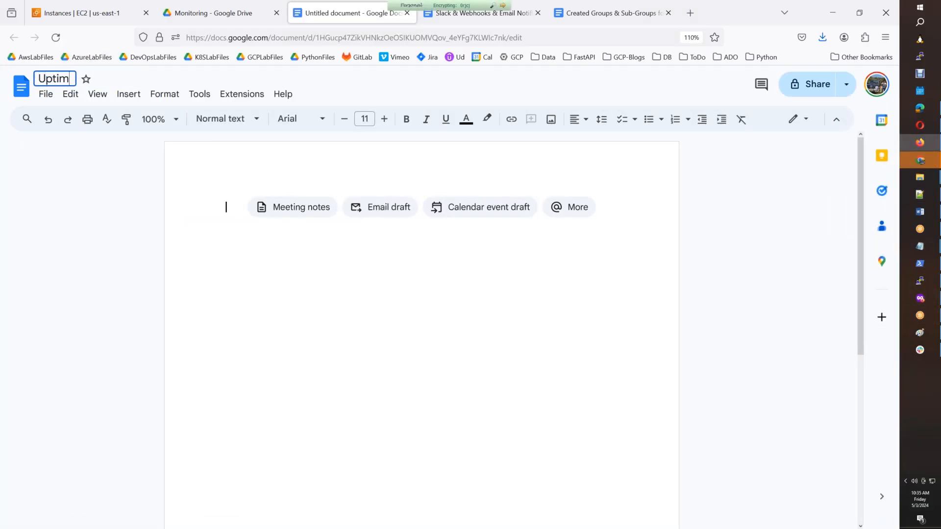
text(e-Checks)
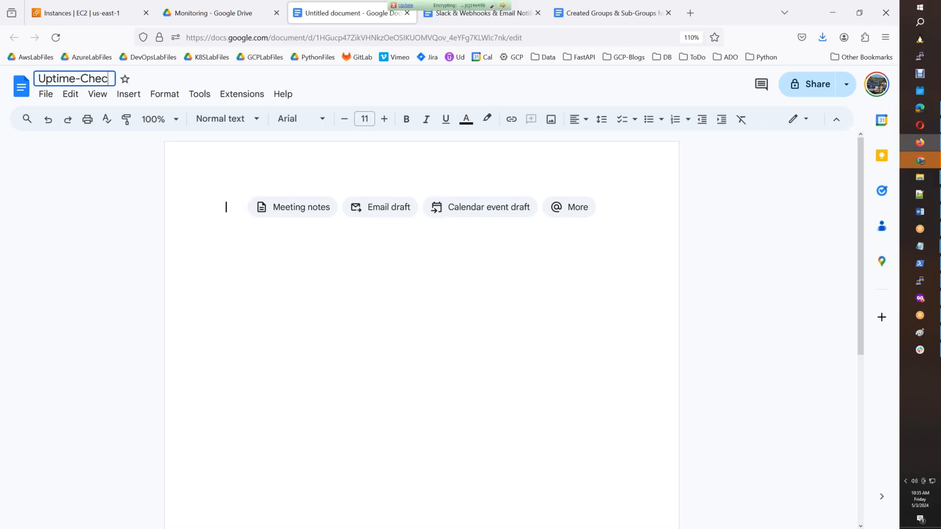
key(Return)
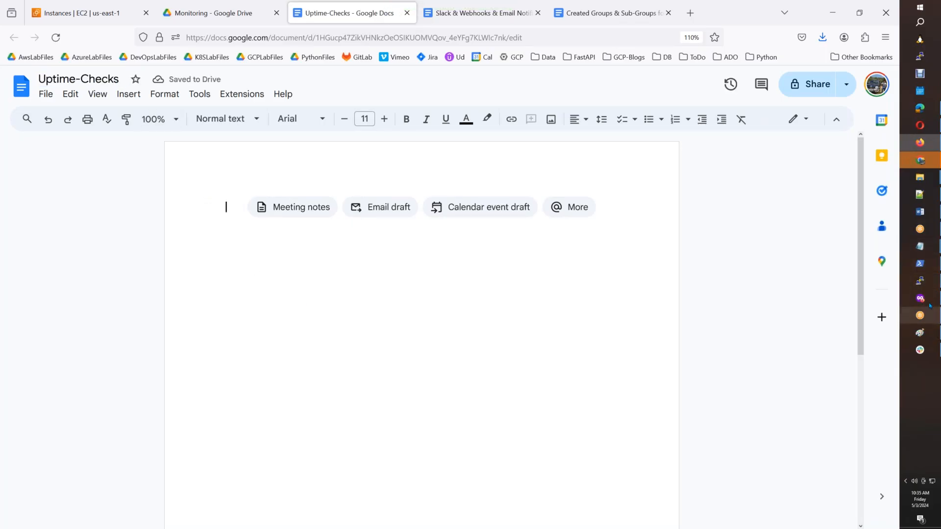
click(920, 298)
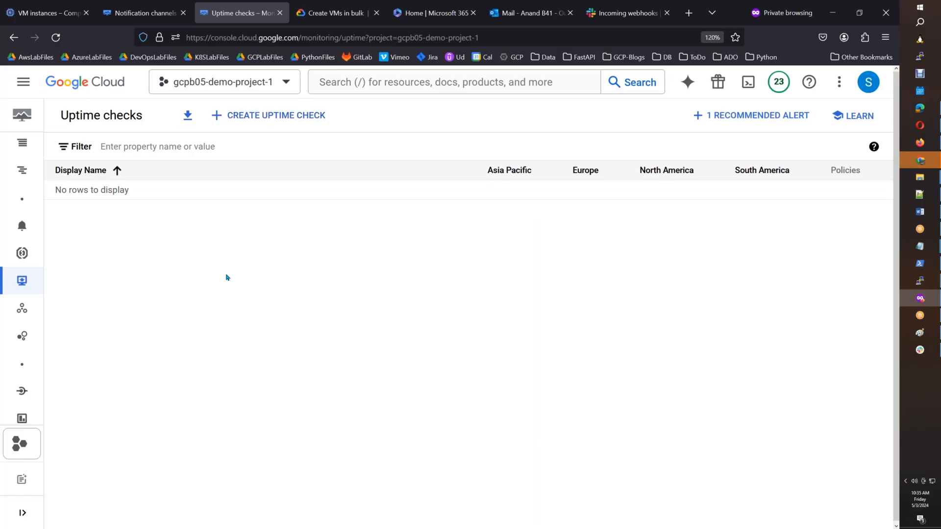
Step: Go through Synthetic monitoring back to the empty Uptime checks list
key(super)
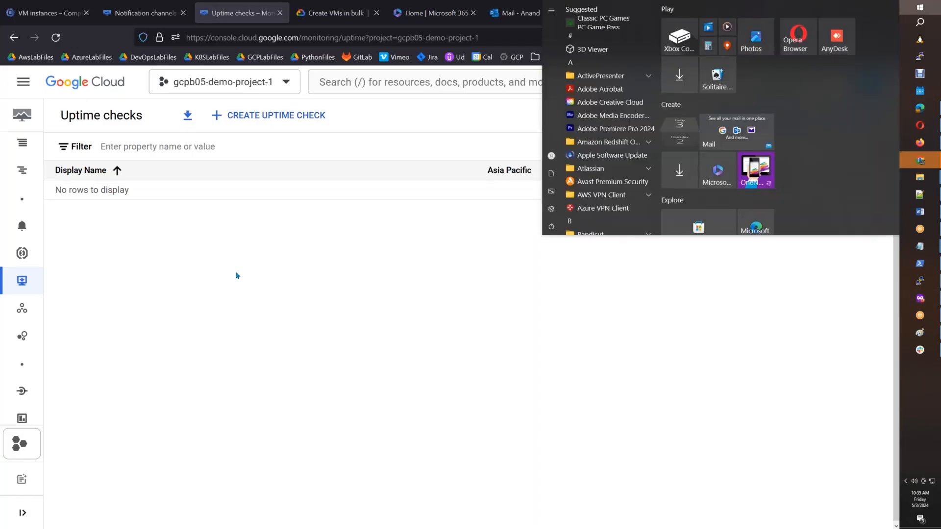
key(super)
click(122, 365)
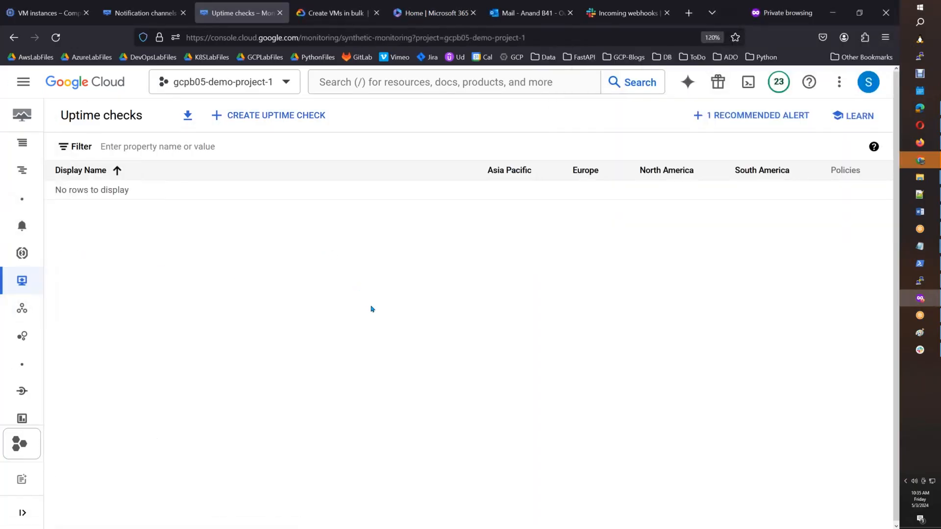
mouse_move(20, 202)
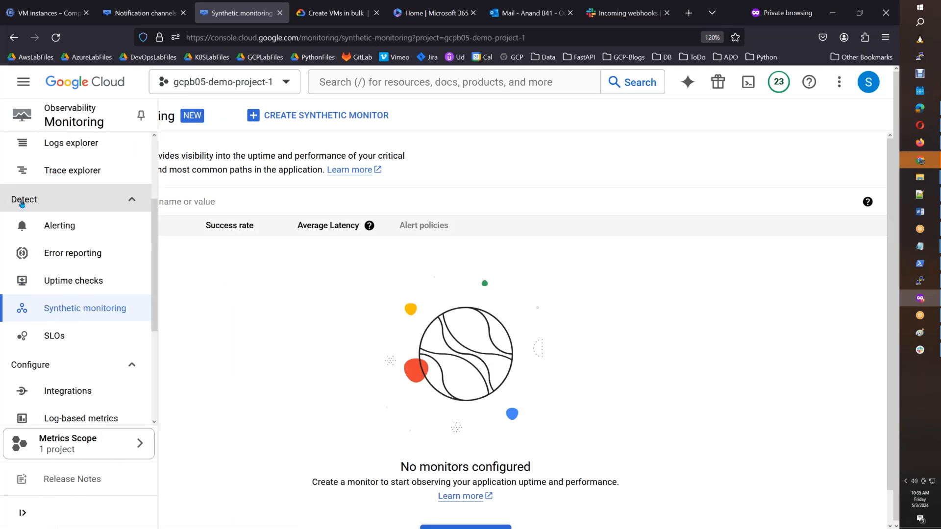
scroll(91, 250, down, 3)
scroll(92, 257, up, 3)
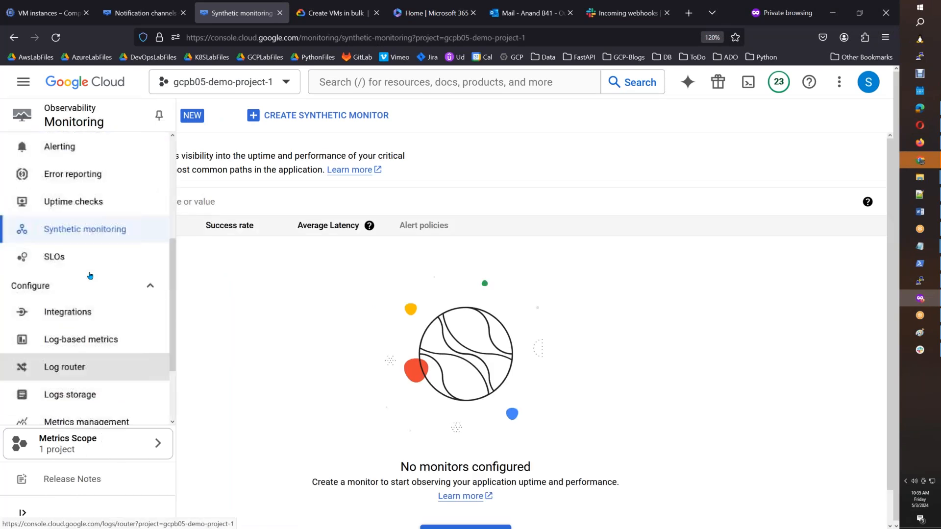
click(89, 287)
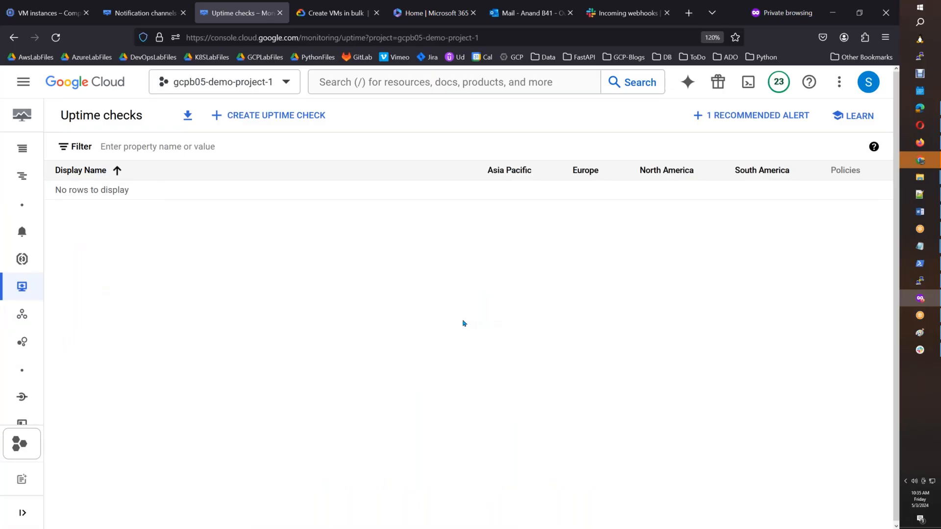
Step: Paste the Uptime checks capture into Paint and select the header and empty table area
click(920, 333)
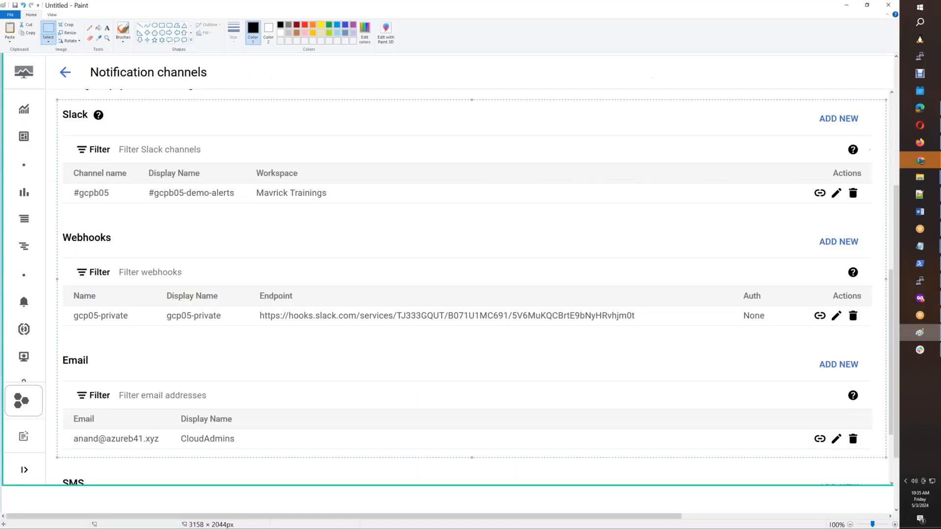
click(9, 32)
click(48, 32)
drag(46, 152, 245, 238)
drag(301, 244, 355, 263)
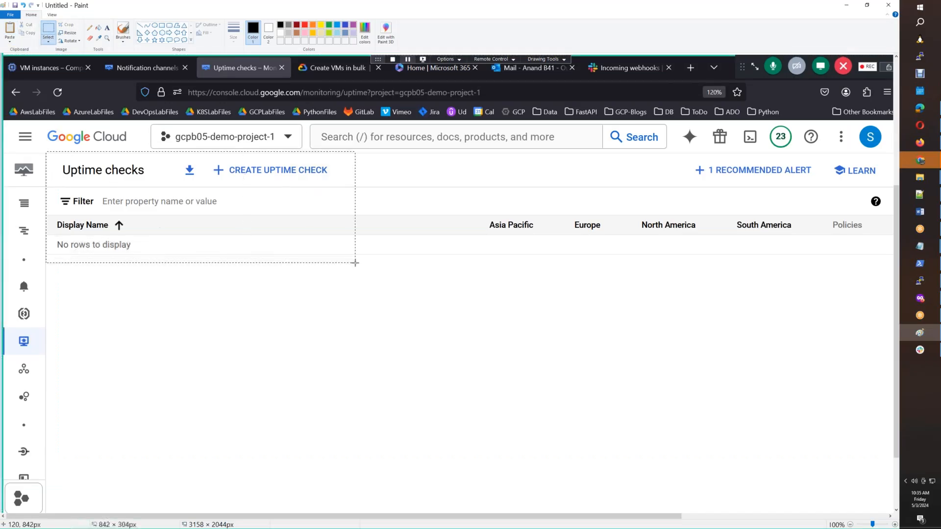
Step: Paste the crop into Uptime-Checks, shrink it, and add an empty line below
click(920, 142)
key(ctrl+v)
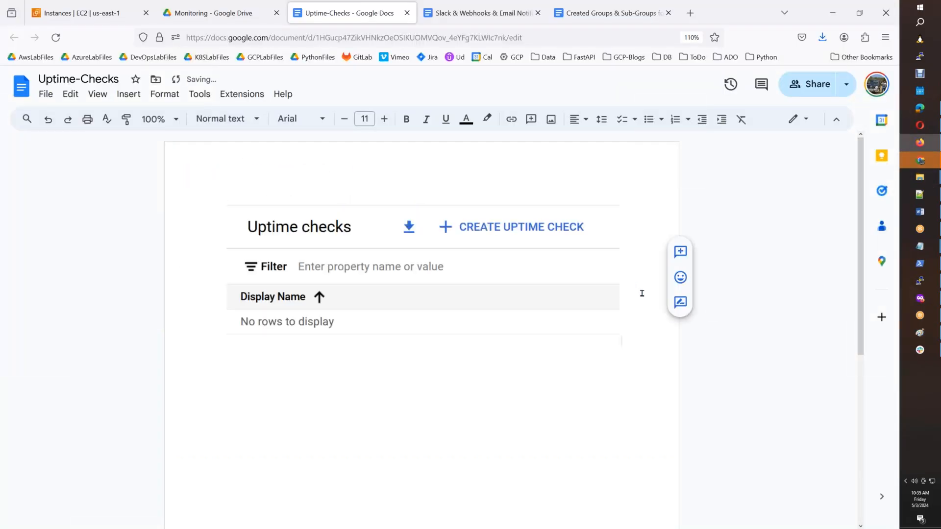
key(Return)
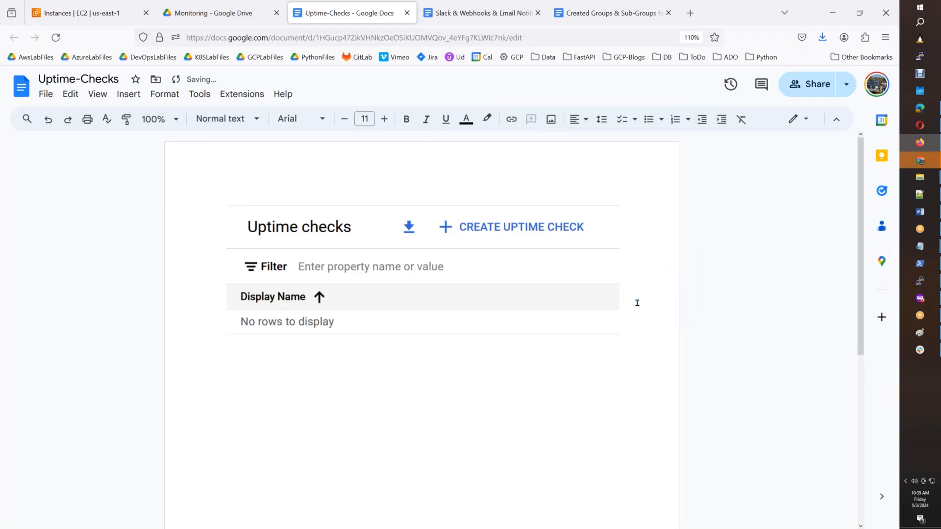
click(524, 300)
drag(618, 341, 460, 288)
click(504, 281)
key(Return)
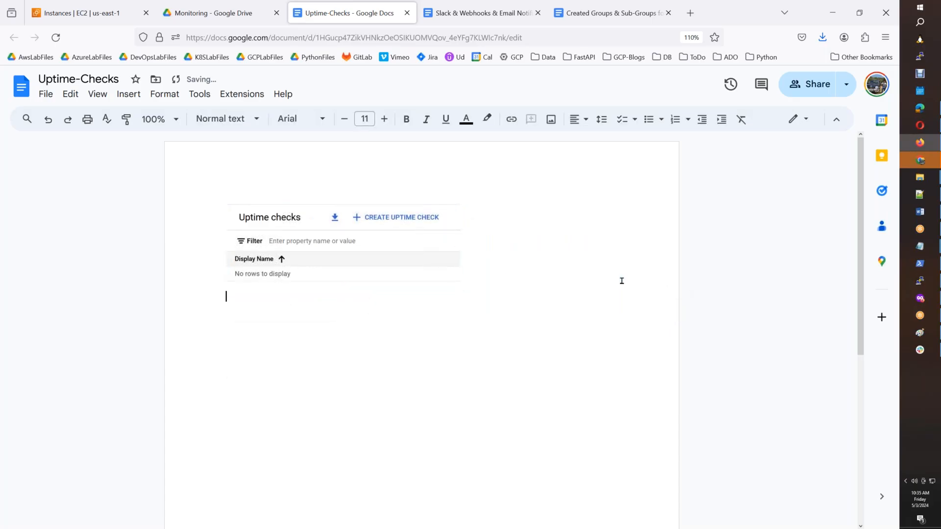
click(912, 300)
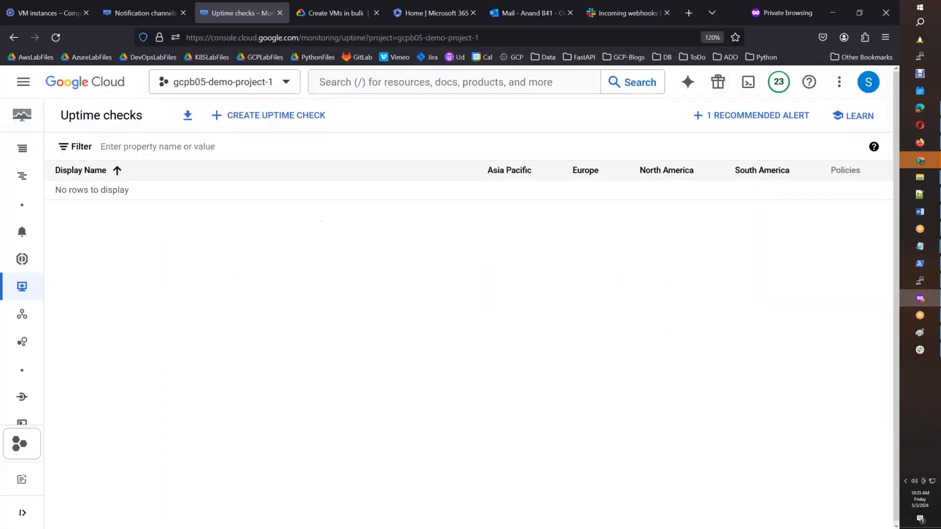
Step: Start a new uptime check using TCP, resource type Instance, applied to the DevServers group
click(284, 121)
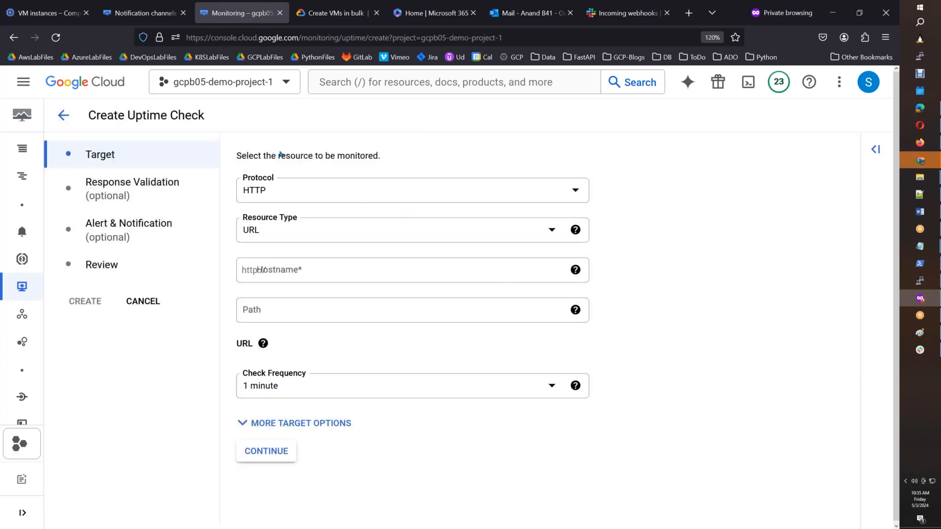
click(281, 192)
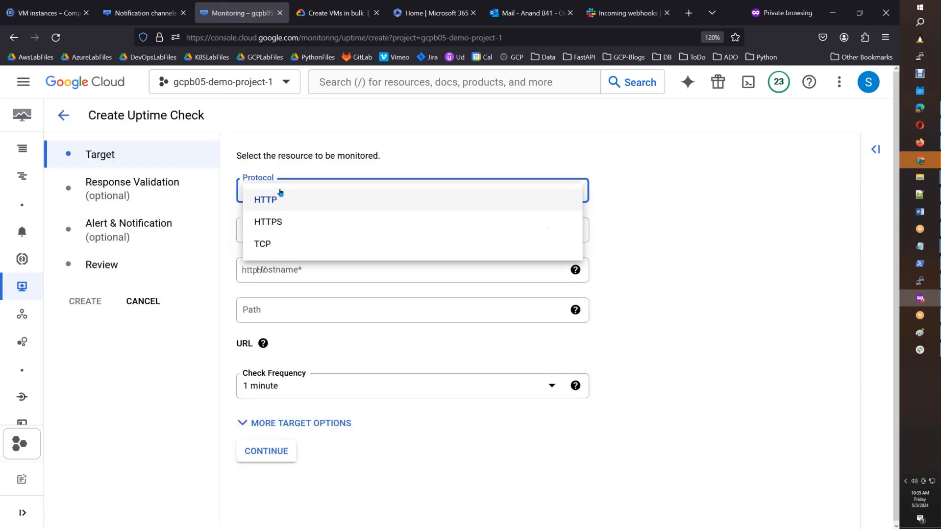
click(263, 243)
click(273, 240)
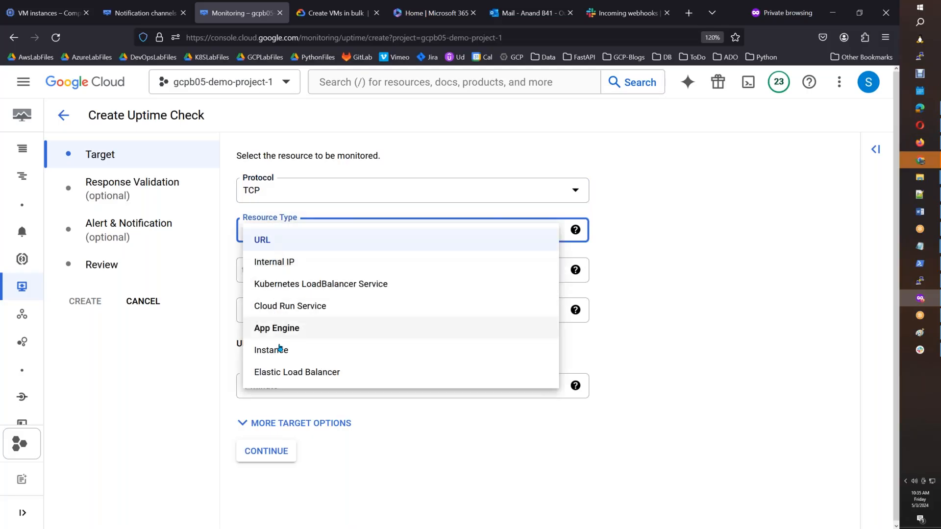
click(279, 349)
click(269, 309)
click(309, 357)
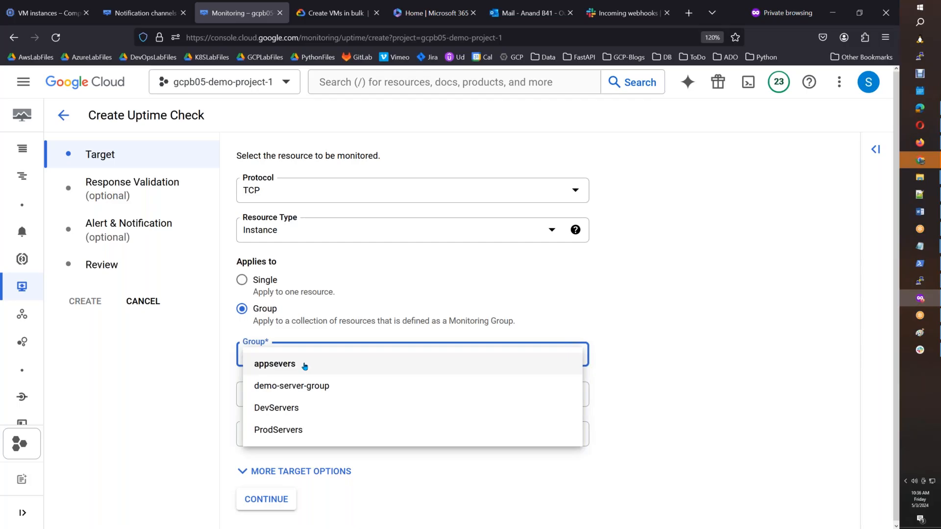
click(301, 408)
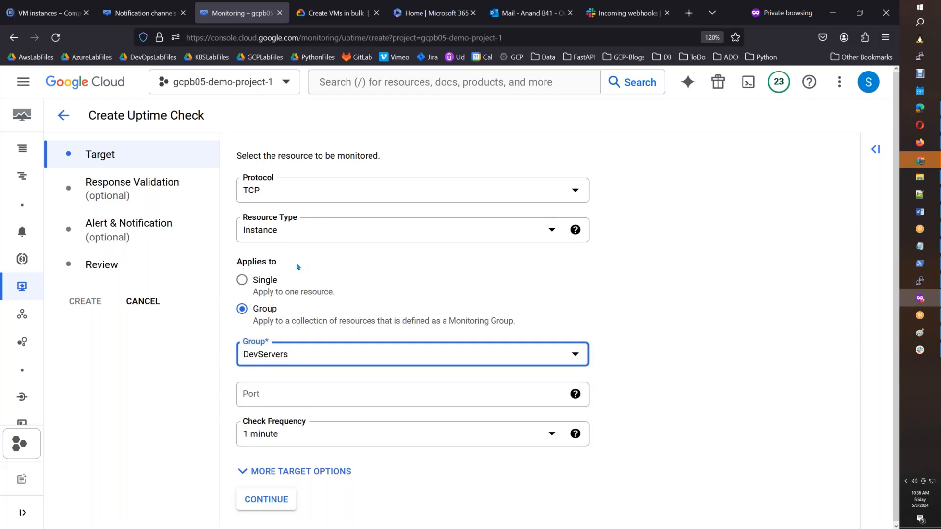
Step: Set the check port to 22 and briefly review the extra target options
click(267, 396)
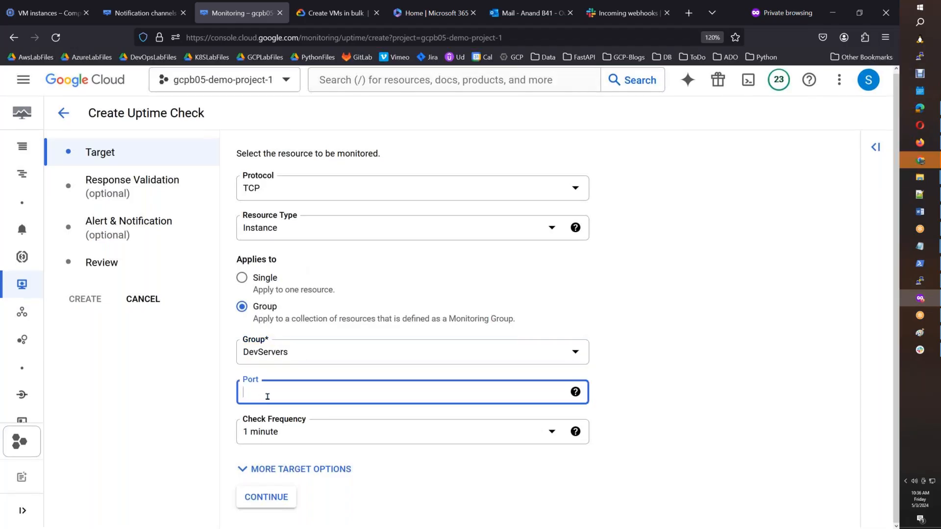
text(22)
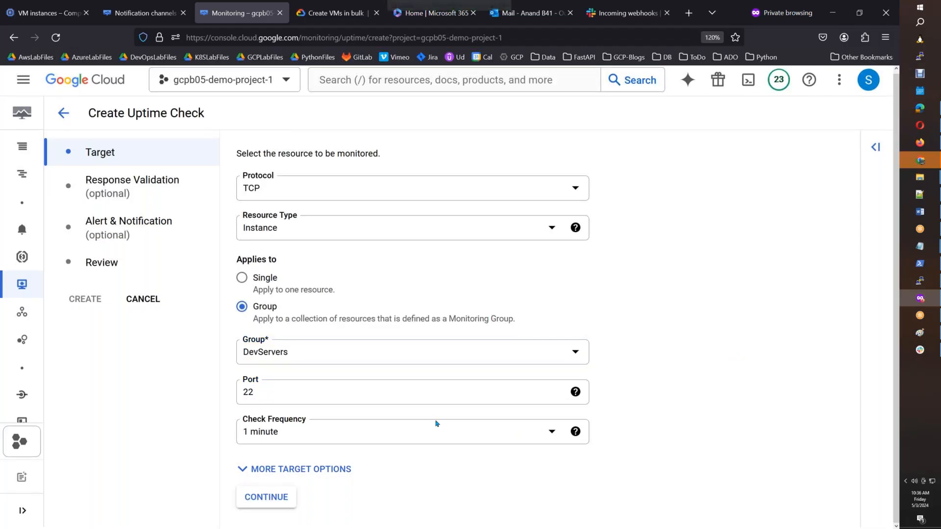
click(294, 469)
scroll(384, 407, down, 4)
scroll(384, 407, up, 5)
scroll(385, 407, down, 5)
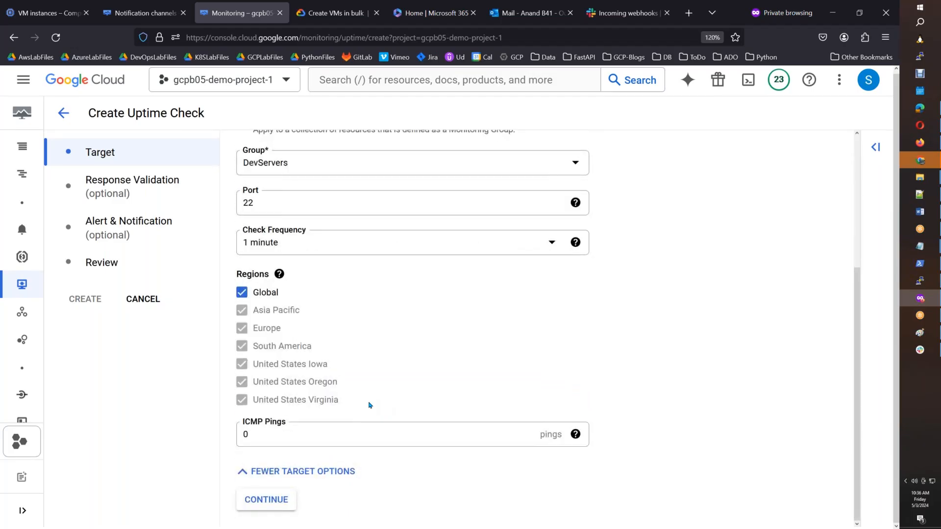
click(260, 471)
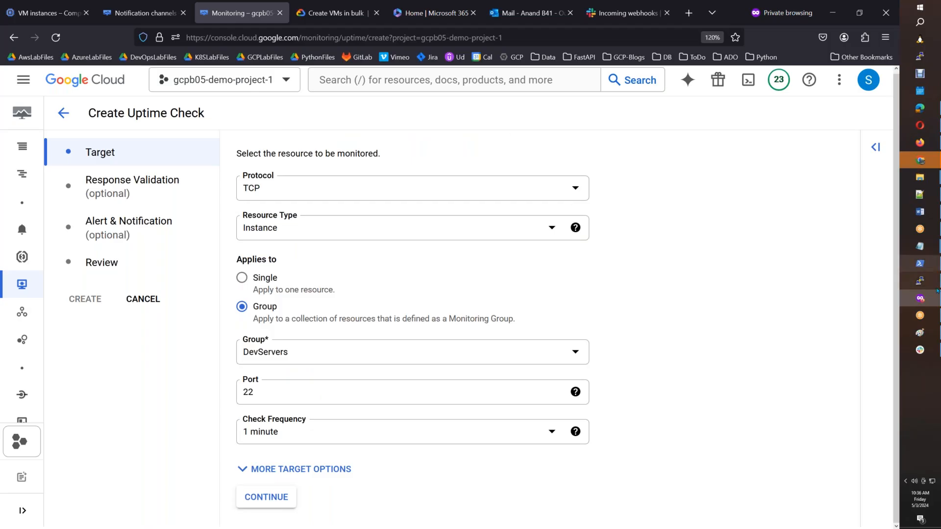
click(920, 333)
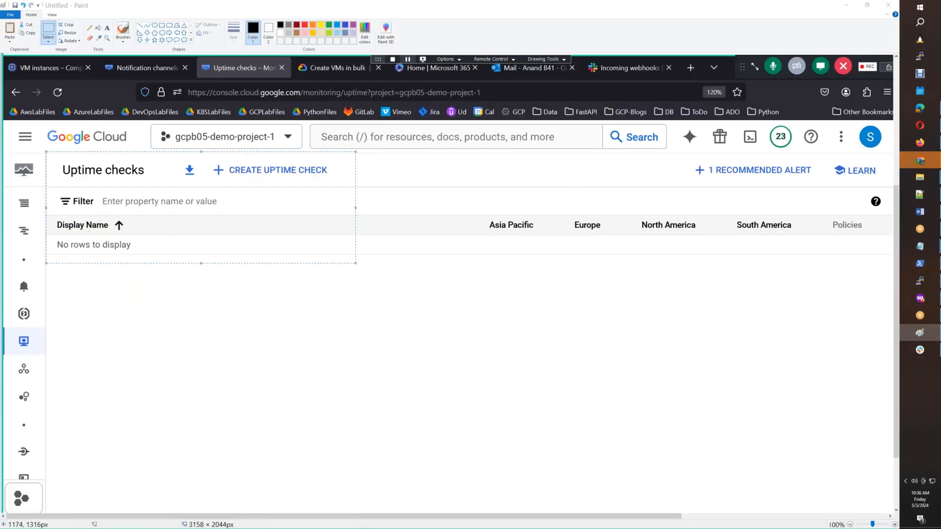
Step: Paste the Create Uptime Check capture onto a fresh Paint canvas and select the target form
key(ctrl+n)
key(Tab)
key(Return)
key(ctrl+v)
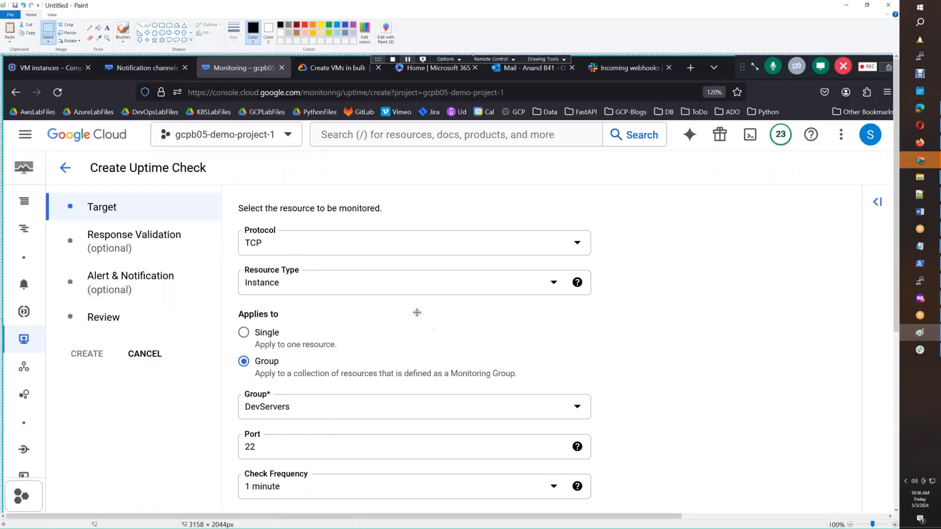
scroll(416, 312, down, 3)
scroll(416, 312, up, 3)
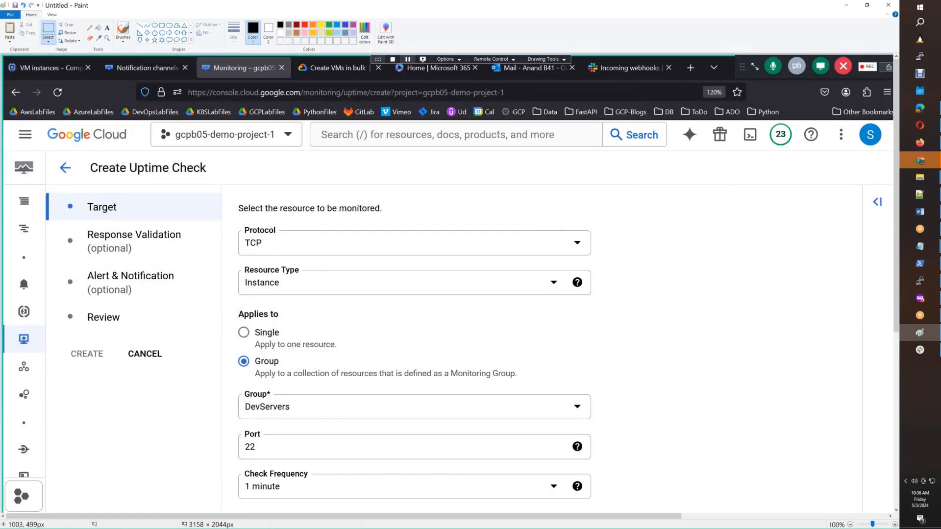
scroll(895, 283, down, 2)
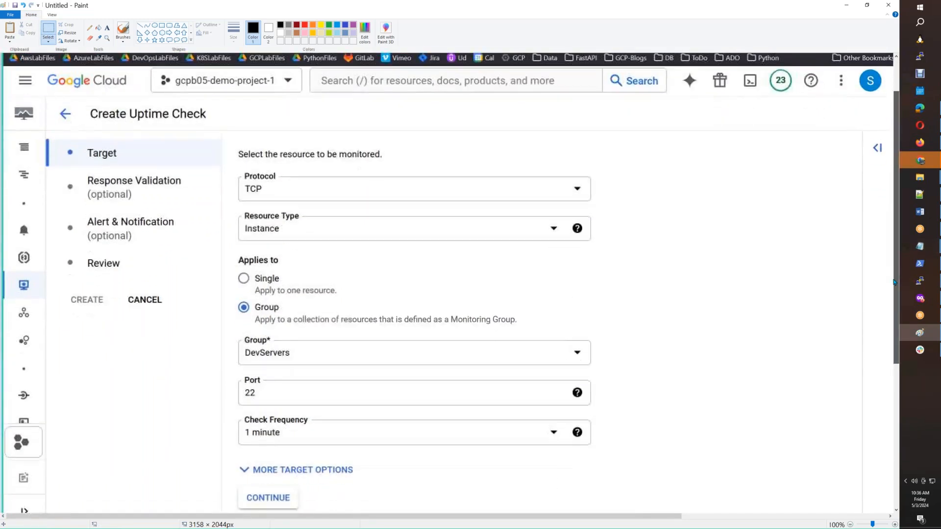
mouse_move(46, 92)
mouse_down()
mouse_move(93, 105)
mouse_move(527, 450)
mouse_up()
drag(566, 473, 612, 451)
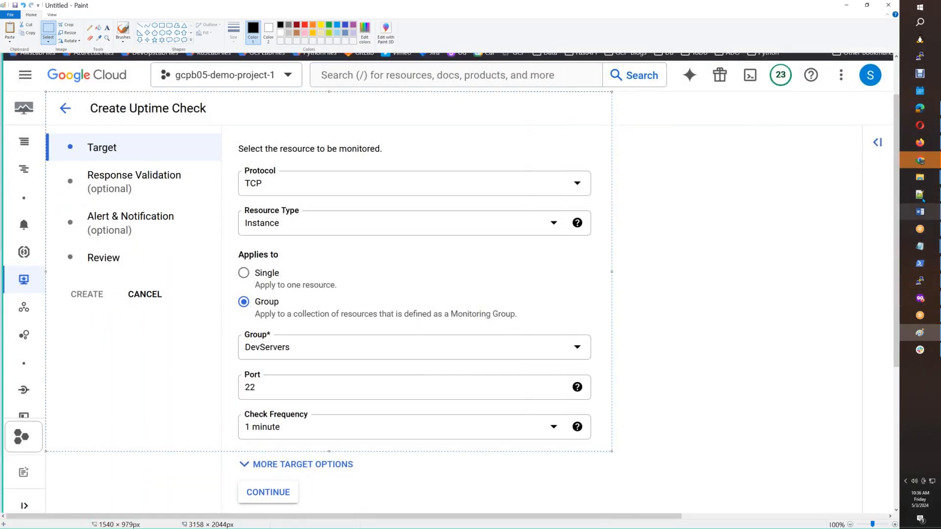
Step: Paste the target form screenshot into Uptime-Checks below the first image
click(920, 147)
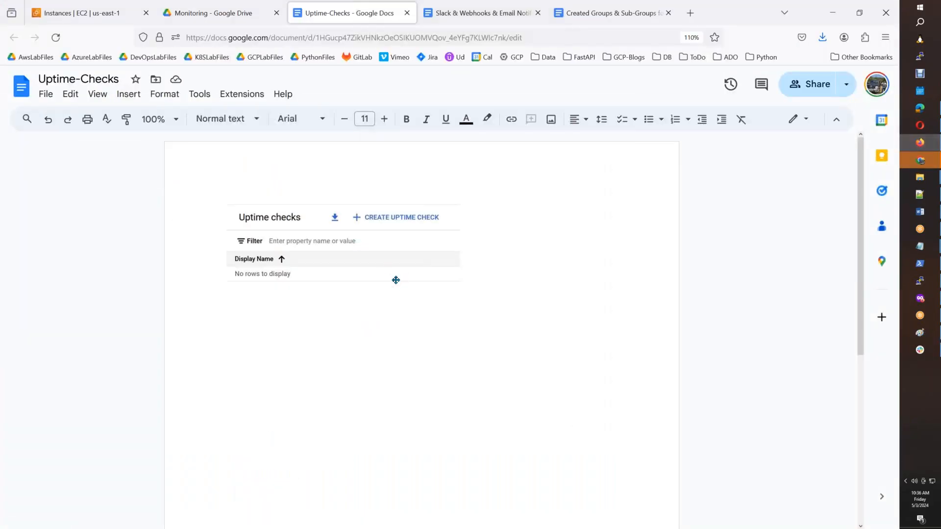
key(ctrl+v)
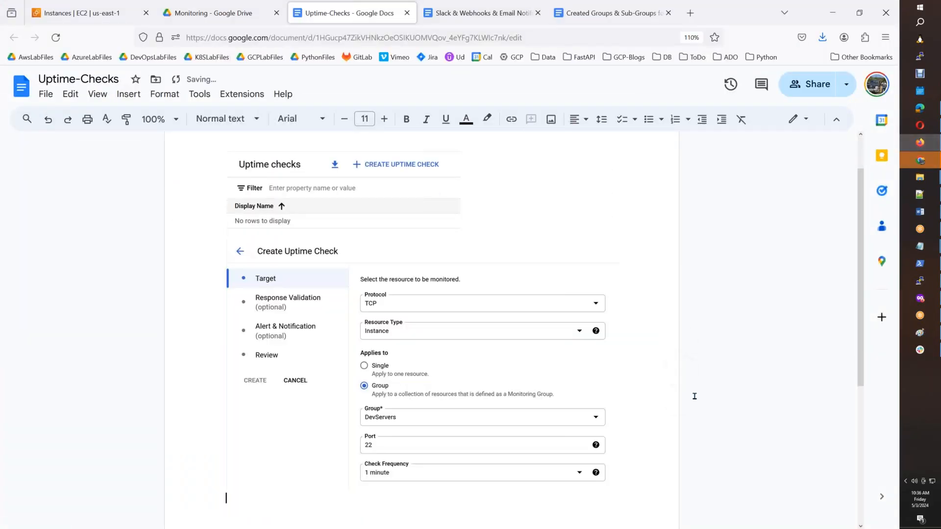
click(920, 298)
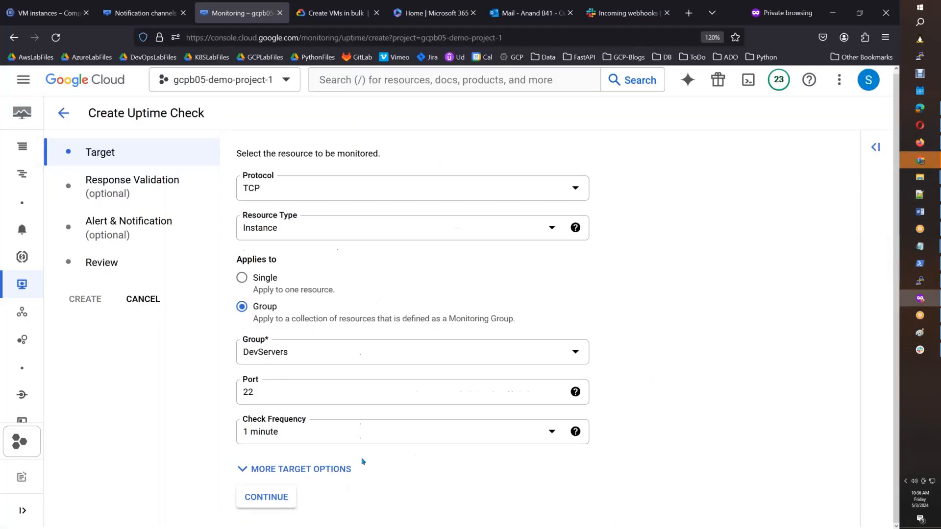
Step: Continue past the target and response validation settings to the alert configuration
click(266, 497)
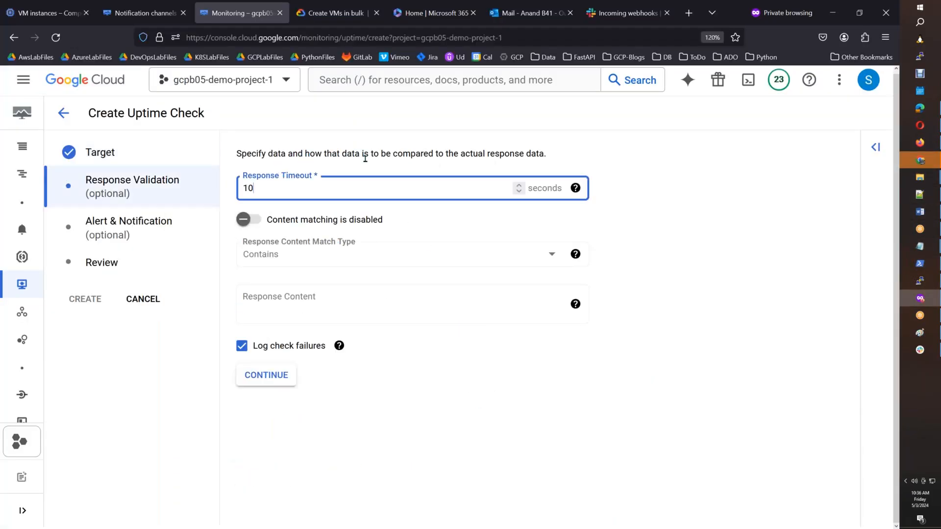
click(273, 383)
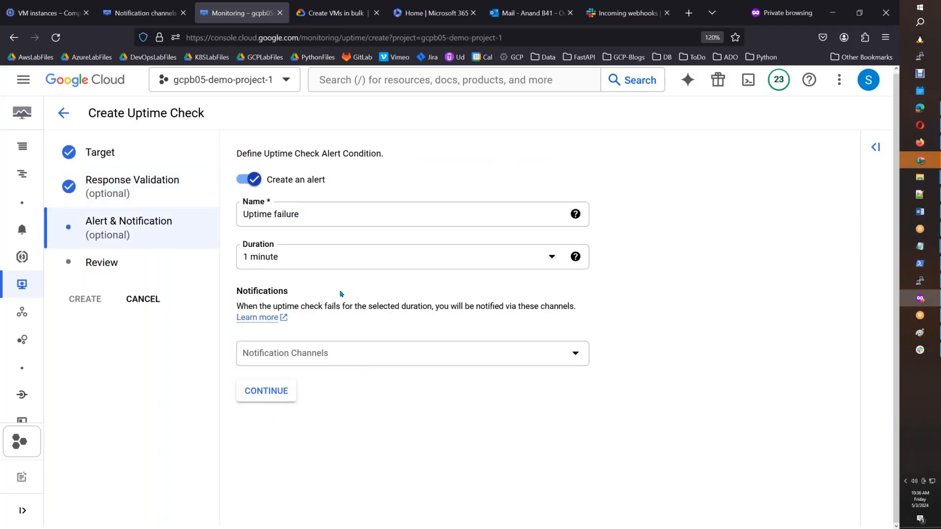
click(335, 355)
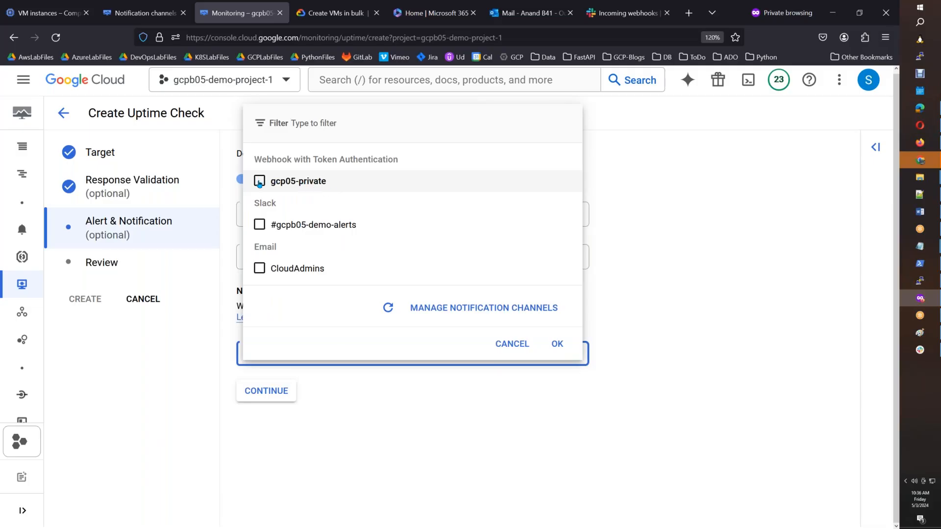
click(691, 231)
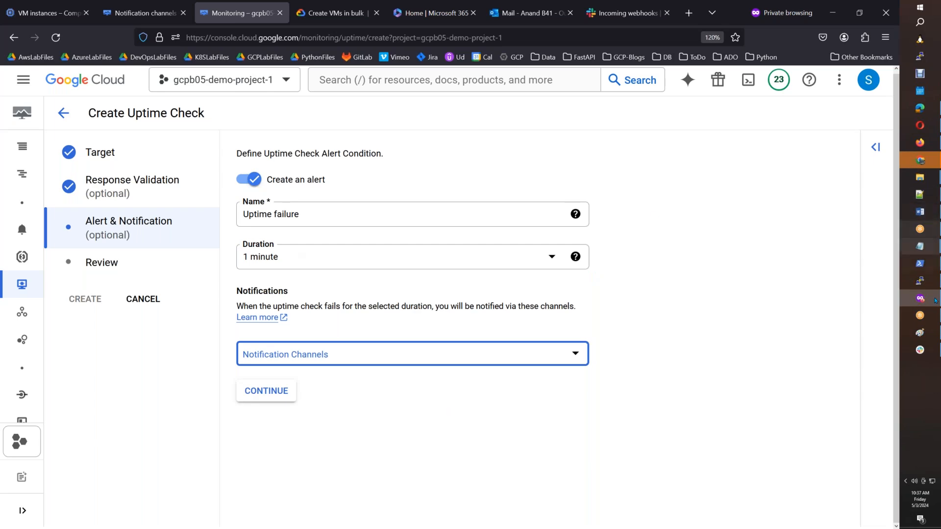
Step: Paste the alert settings capture into Paint and select the alert area
click(920, 333)
key(ctrl+v)
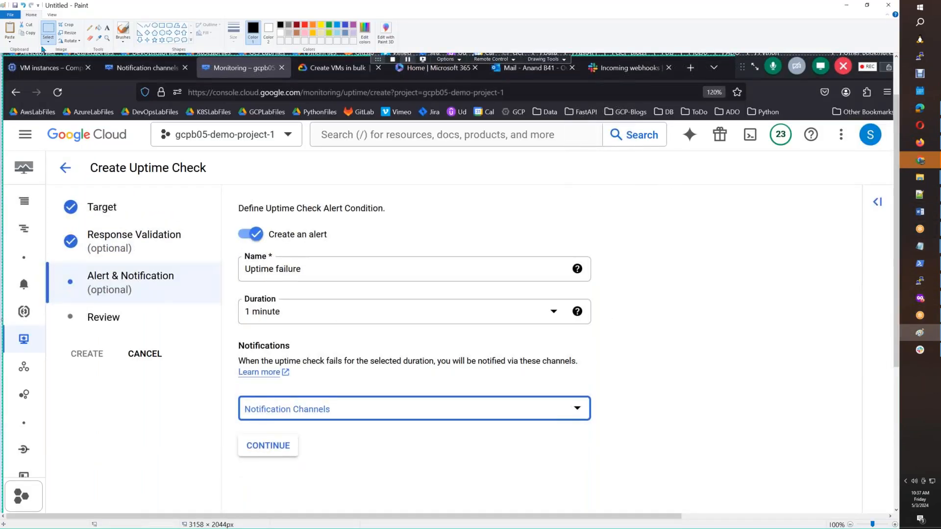
click(47, 31)
mouse_move(39, 150)
mouse_down()
mouse_move(277, 314)
mouse_move(589, 415)
mouse_move(611, 463)
mouse_up()
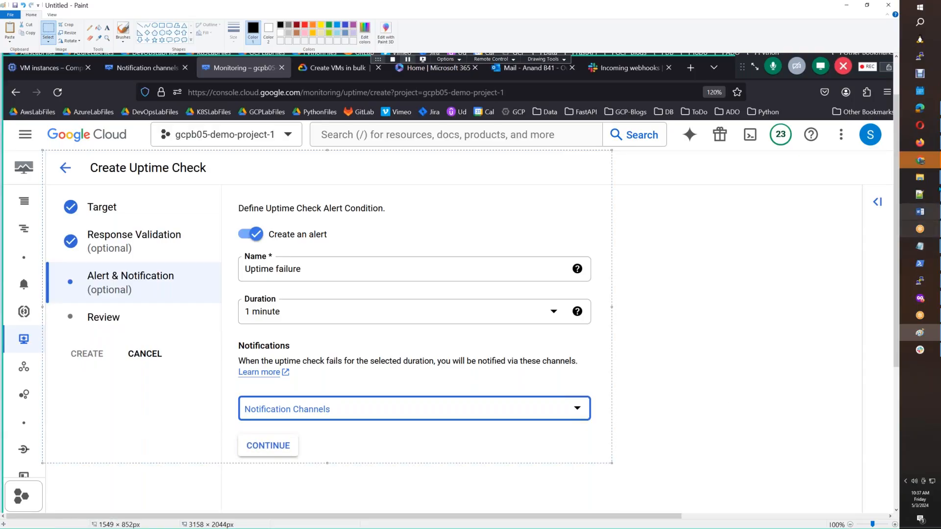
click(920, 142)
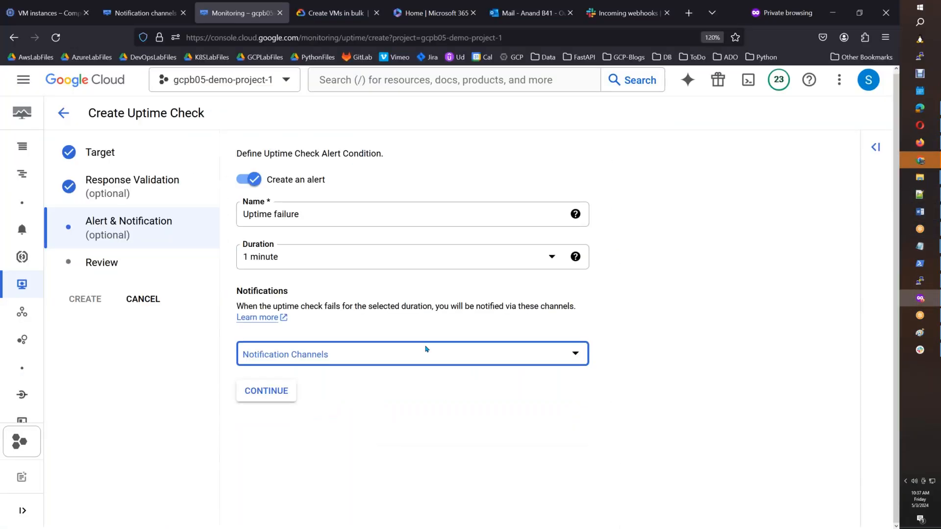
Step: Choose gcp05-private, #gcpb05-demo-alerts and CloudAdmins as notification channels, then reopen the list
click(427, 351)
click(257, 185)
click(259, 224)
click(259, 268)
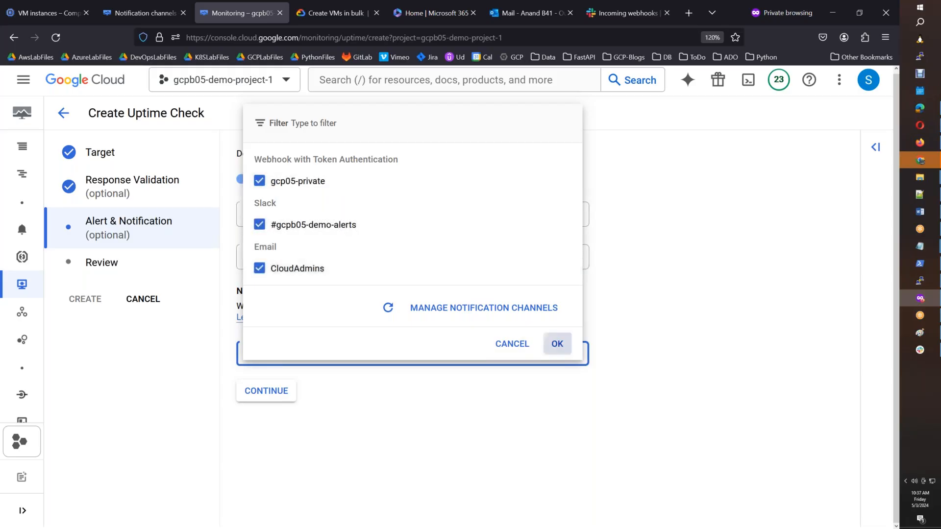
click(558, 343)
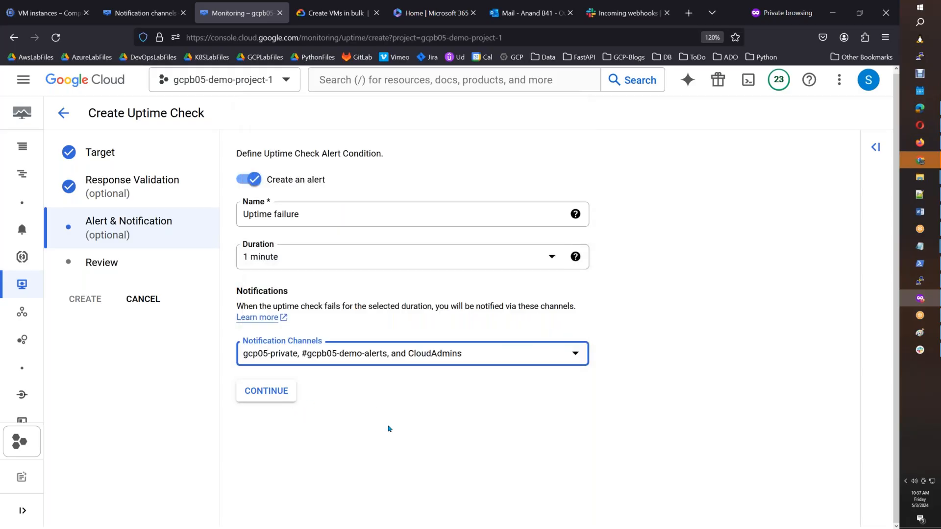
click(525, 351)
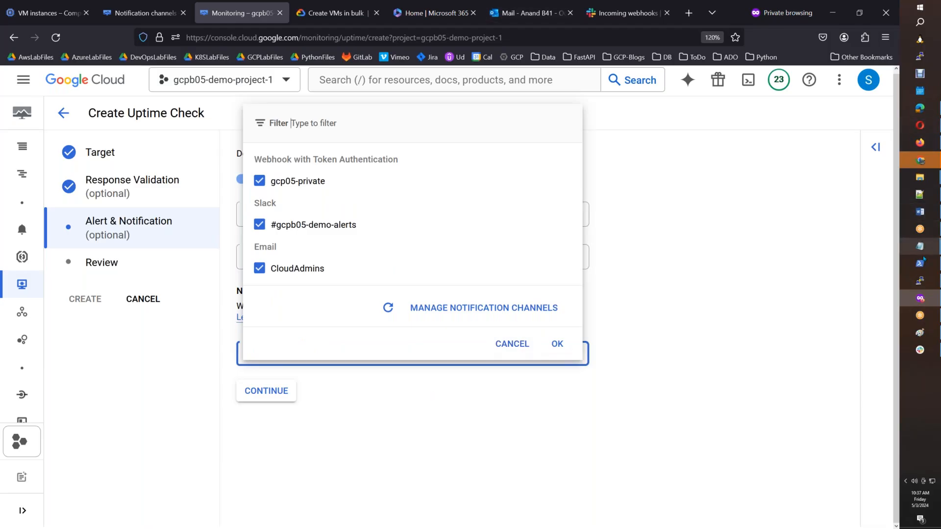
click(919, 333)
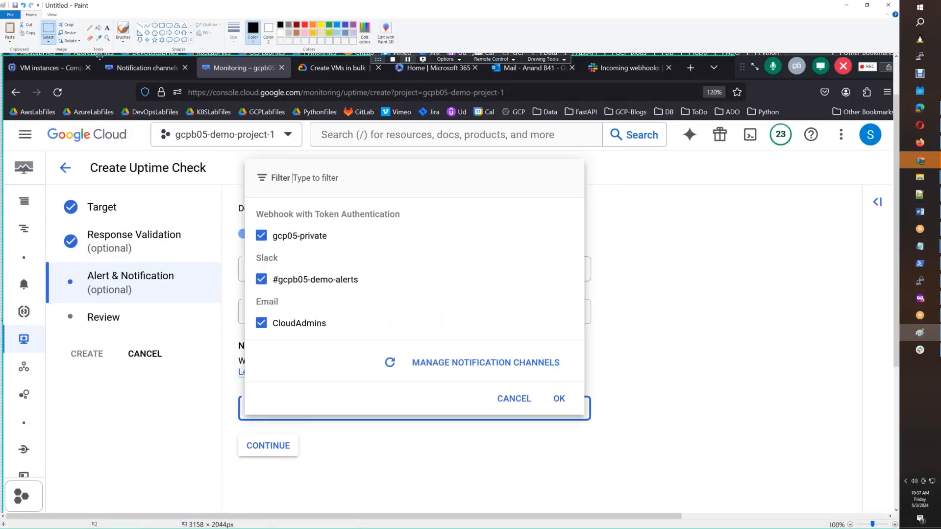
Step: Copy the notification-channel list from Paint and paste it into the Uptime-Checks doc
mouse_move(252, 206)
mouse_down()
mouse_move(374, 326)
mouse_move(572, 409)
mouse_up()
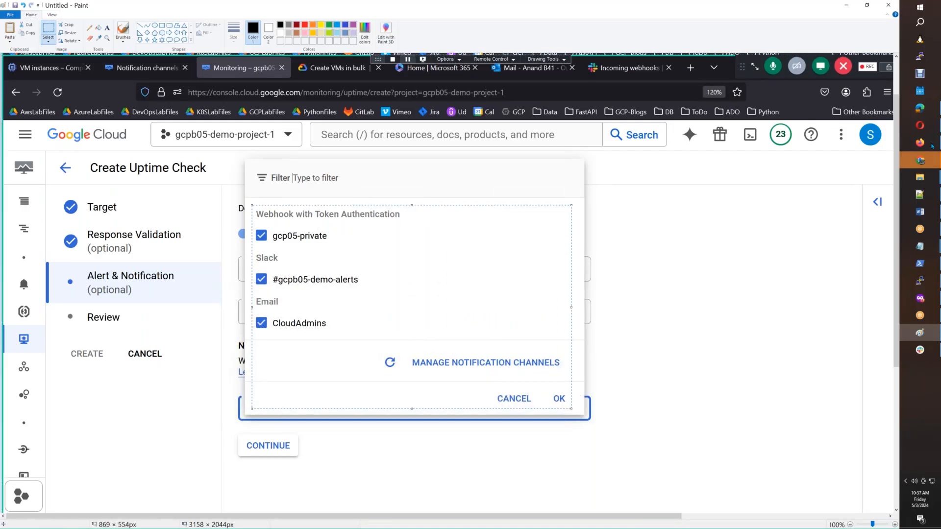
key(alt+Tab)
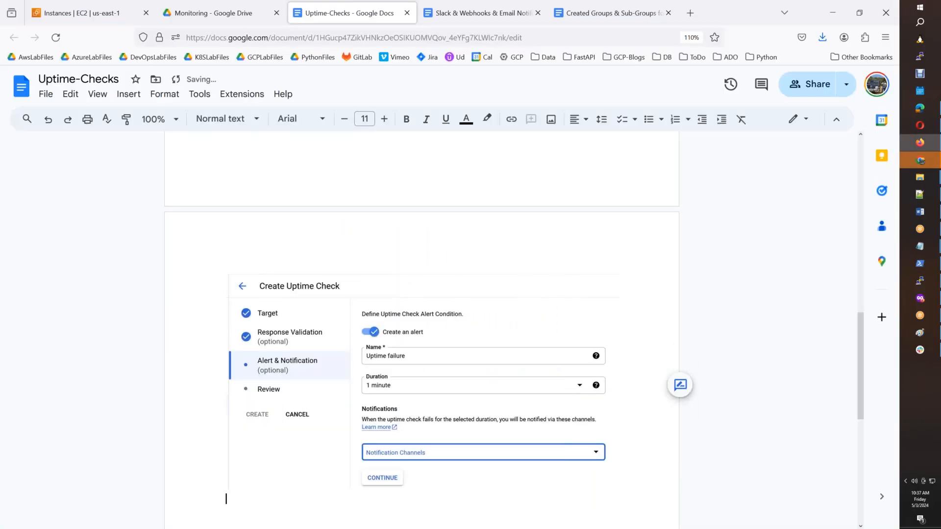
key(ctrl+v)
Step: Shrink the Create Uptime Check screenshot and give the Uptime checks and target-settings screenshots 1pt borders
scroll(480, 250, up, 13)
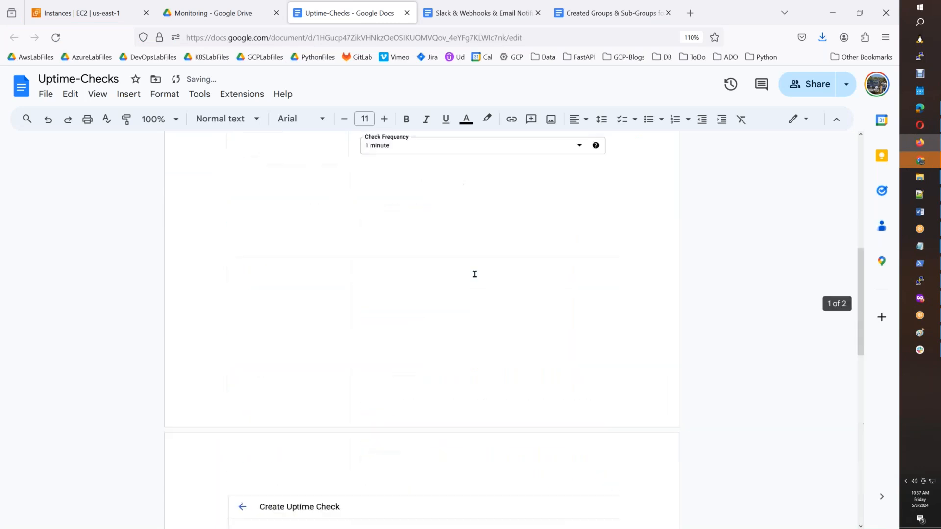
click(429, 328)
drag(621, 460, 465, 363)
scroll(464, 358, up, 3)
click(412, 257)
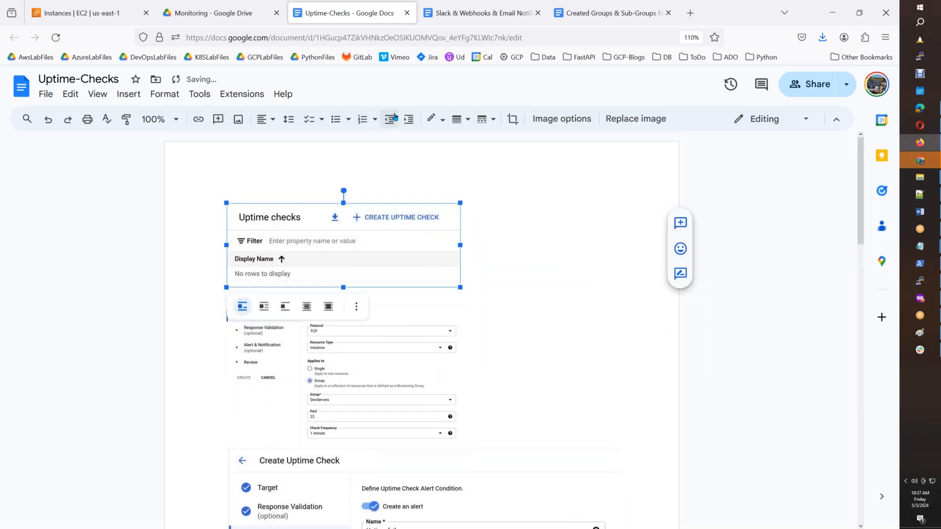
click(461, 119)
click(471, 142)
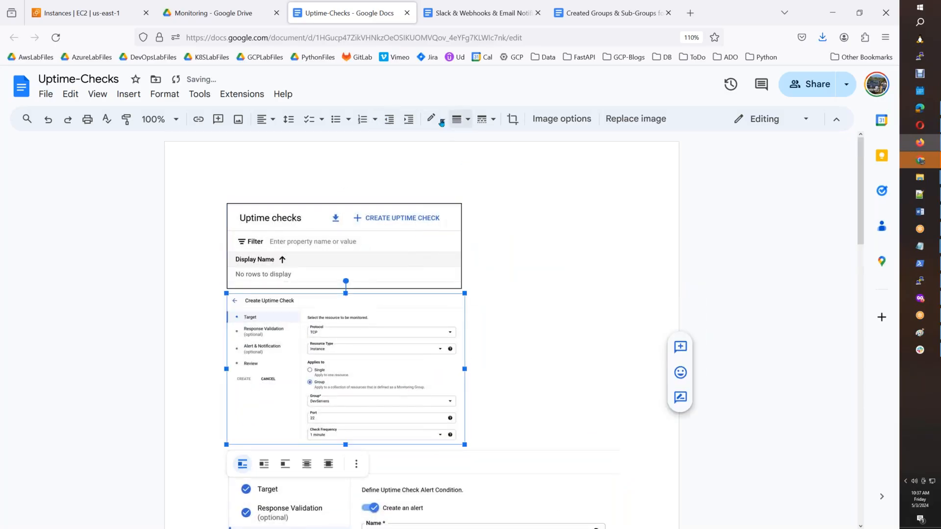
click(457, 119)
click(474, 143)
Step: Shrink the alert settings screenshot and give it a 1pt border
scroll(455, 342, down, 5)
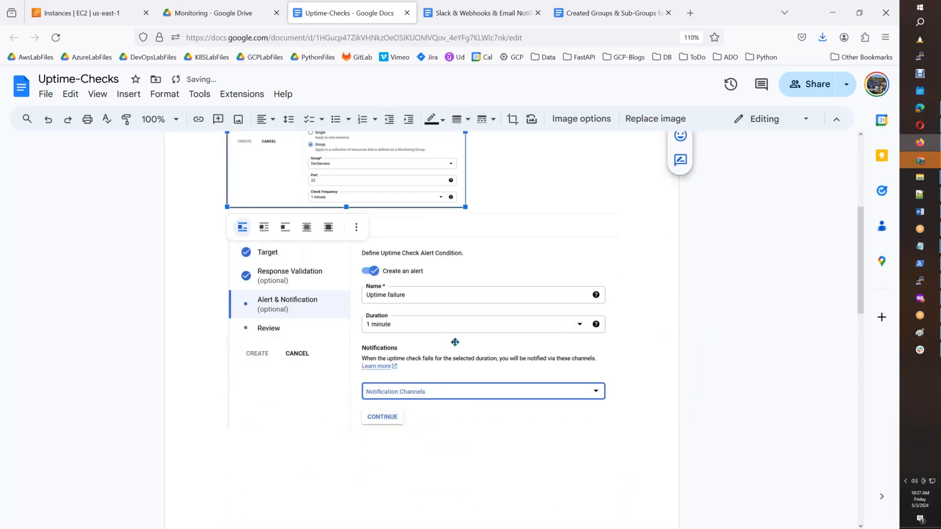
click(455, 342)
drag(619, 429, 468, 345)
click(458, 120)
click(471, 142)
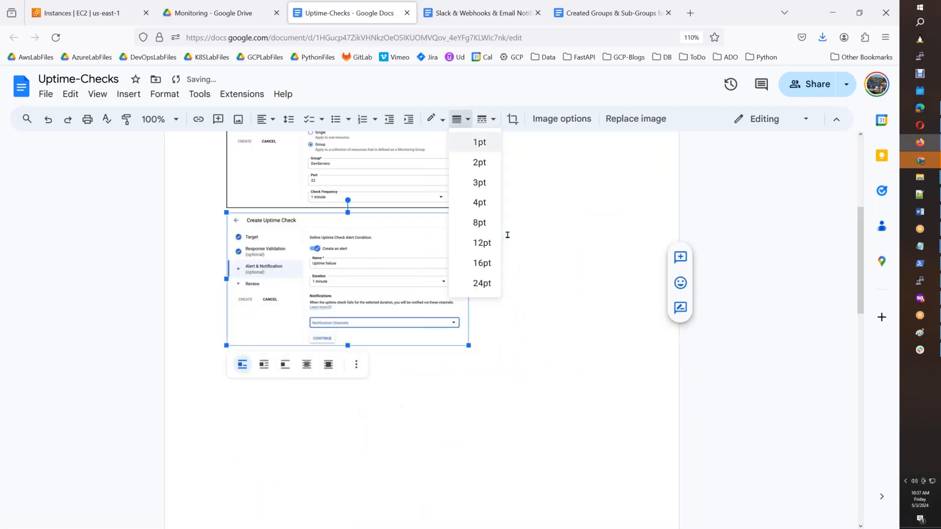
Step: Shrink the notification channels screenshot to fit page one and give it a 1pt border
scroll(501, 318, down, 5)
click(483, 362)
right_click(483, 362)
drag(620, 497, 505, 349)
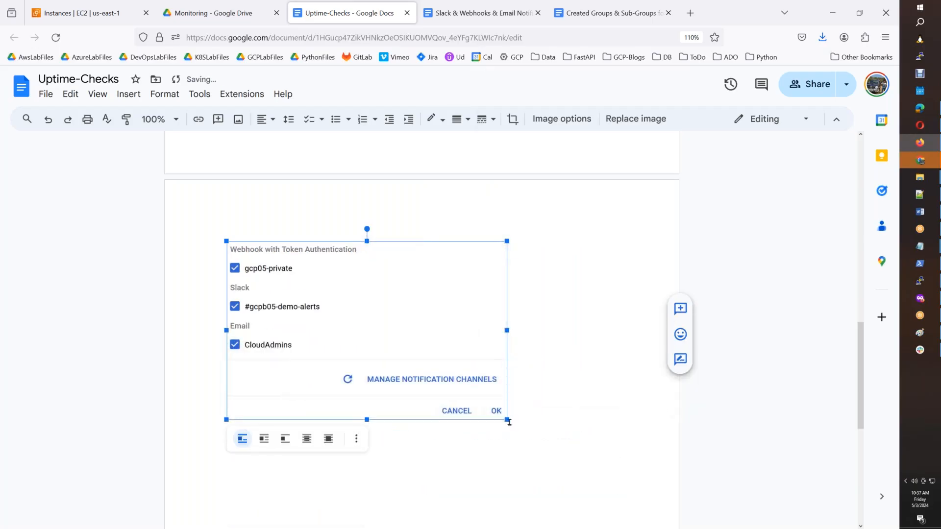
drag(506, 420, 467, 374)
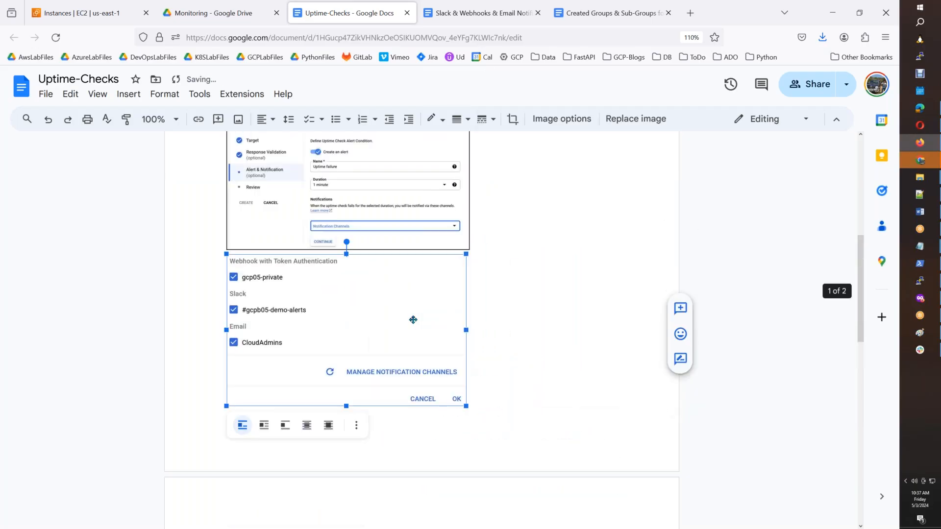
click(457, 119)
click(469, 142)
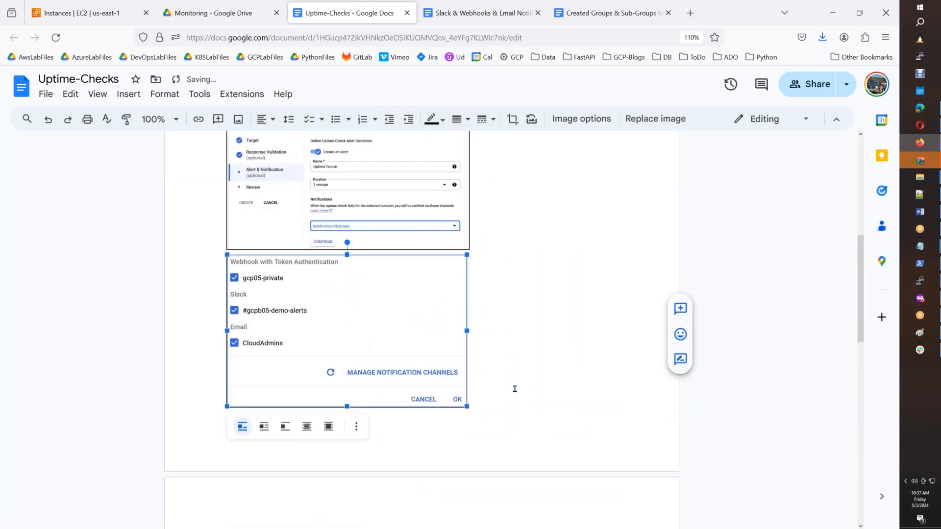
click(514, 387)
scroll(513, 387, down, 1)
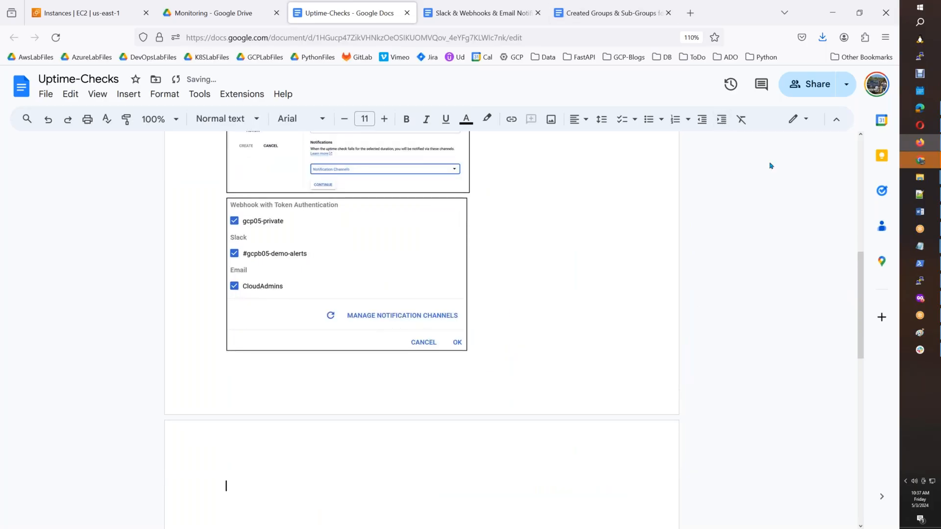
click(920, 298)
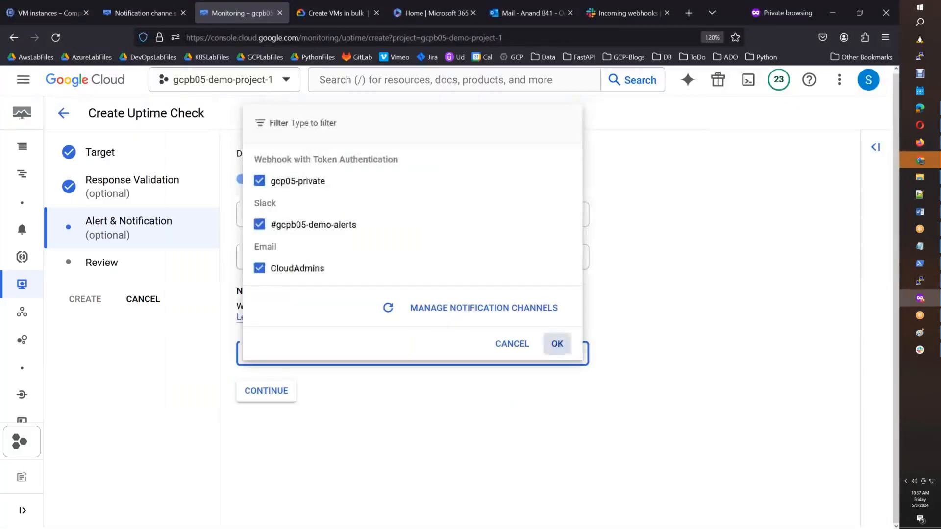
Step: Confirm the three channels, title the check 'Checing_SSH_Rechability' on Review, and run a test
click(557, 343)
click(276, 387)
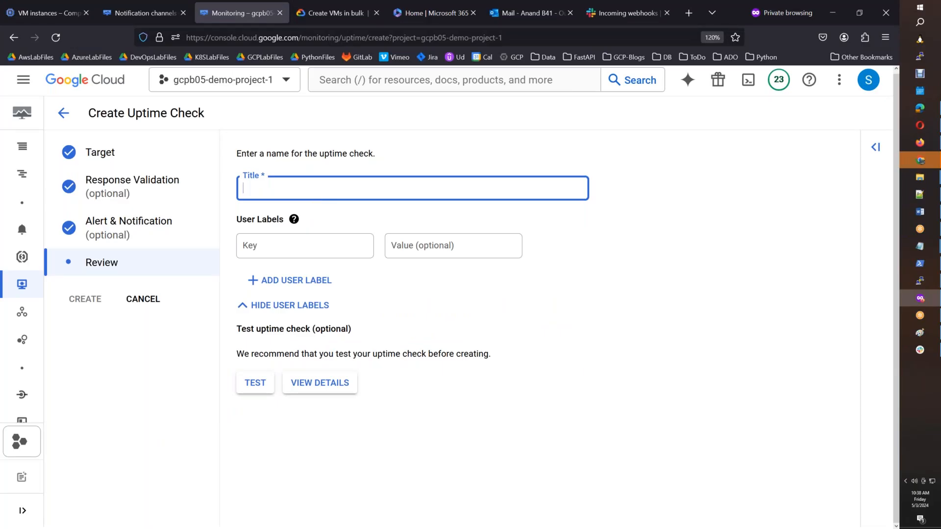
text(Check)
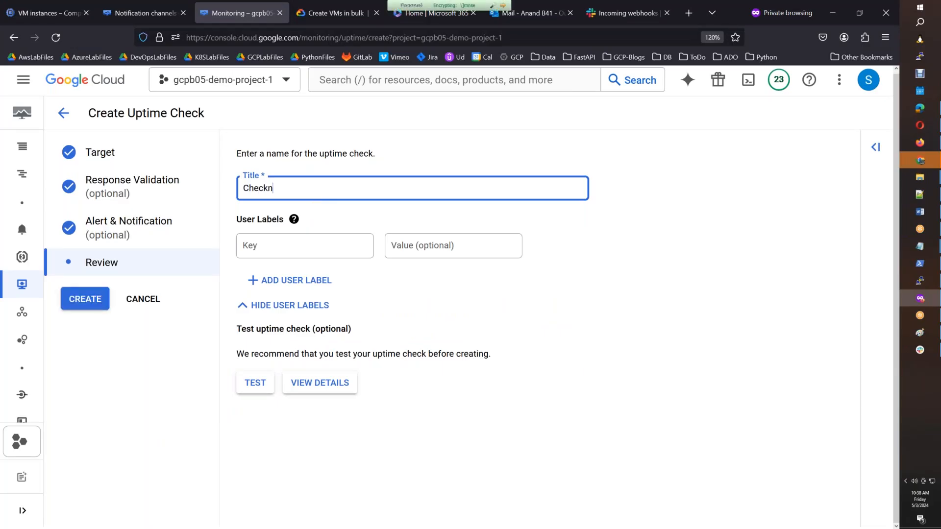
key(BackSpace)
text(k)
key(BackSpace)
text(ing_SSH_Rechability)
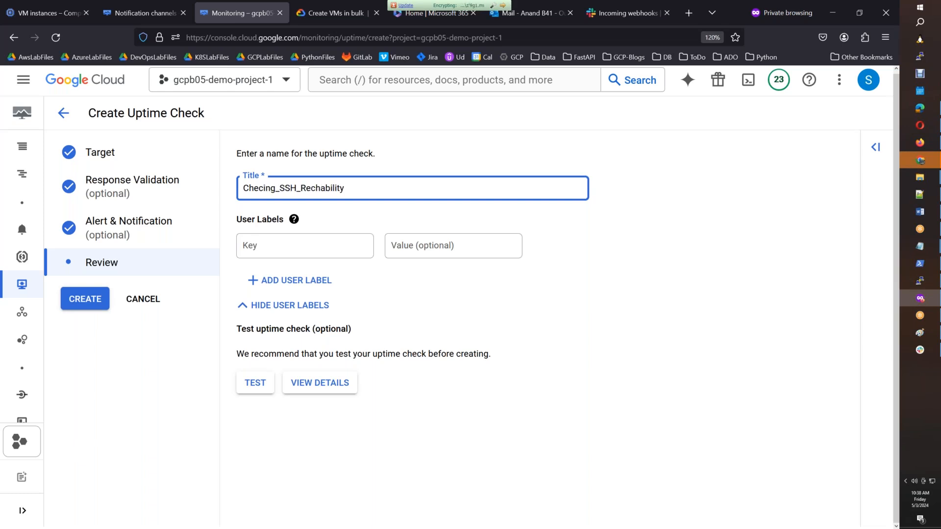
click(428, 467)
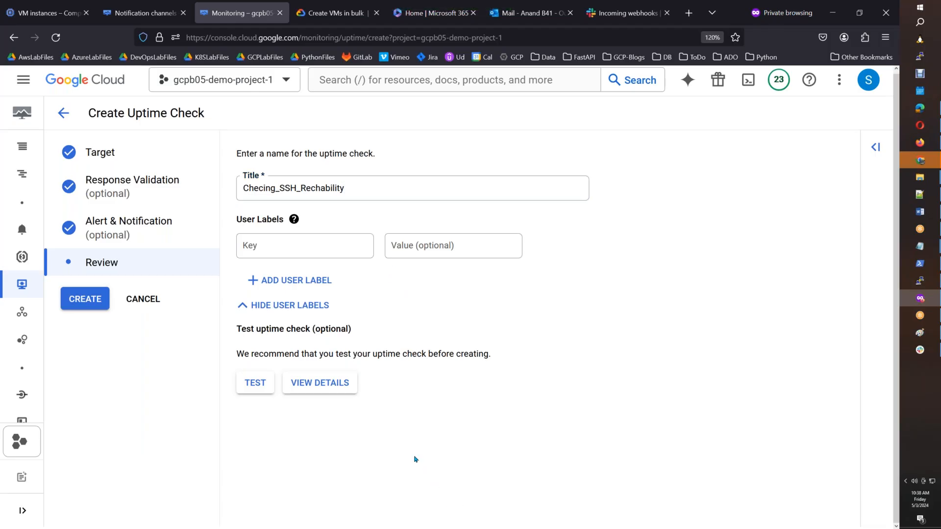
click(253, 386)
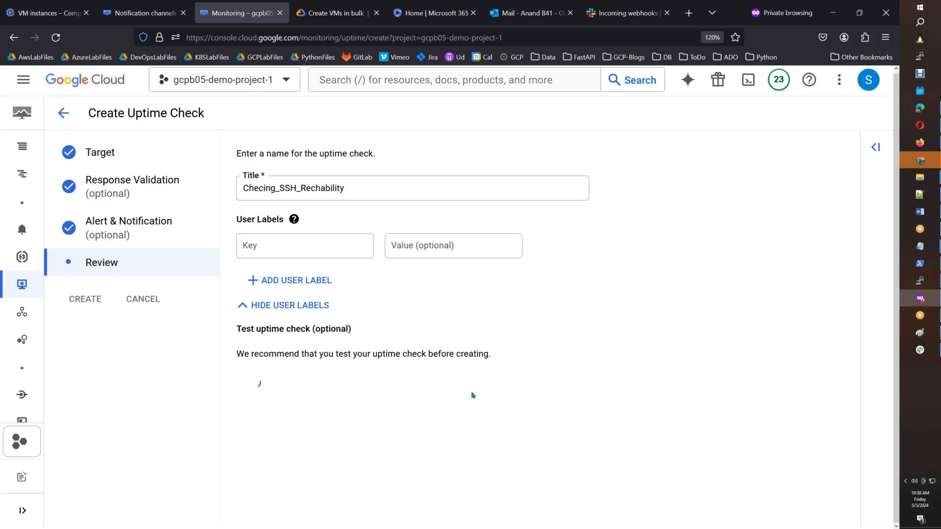
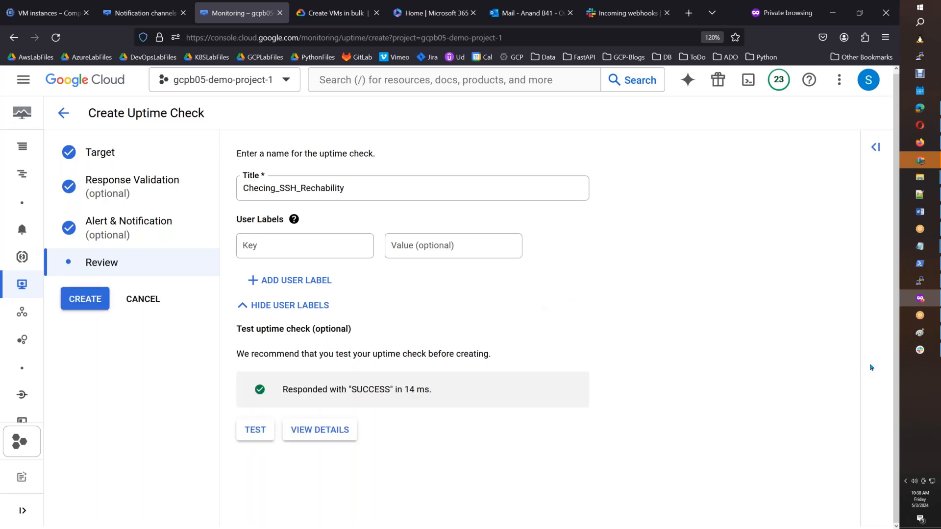
Step: Paste the Review page screenshot into Paint and select the uptime check form area
click(915, 331)
key(ctrl+v)
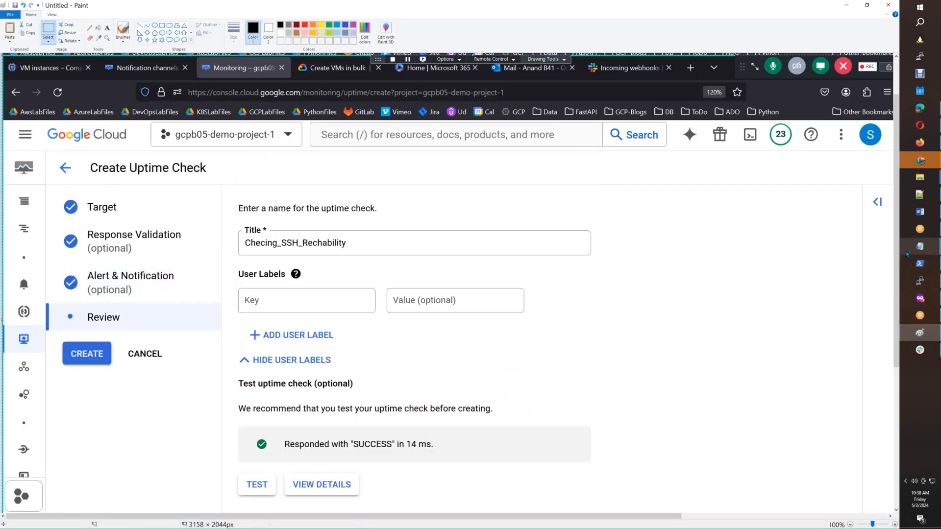
click(46, 30)
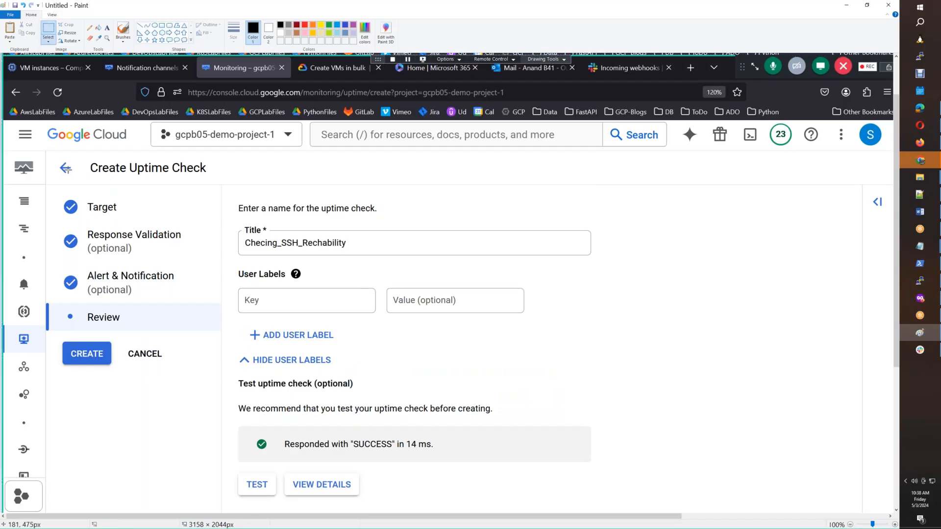
mouse_move(45, 152)
mouse_down()
mouse_move(558, 503)
mouse_move(600, 498)
mouse_up()
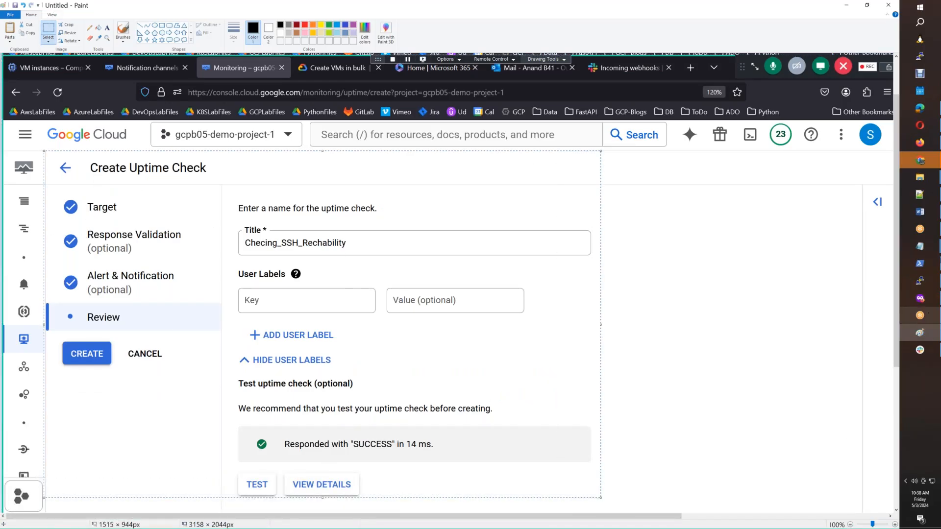
Step: Paste the form into the Uptime-Checks document and create the Checing_SSH_Rechability uptime check
click(915, 147)
key(ctrl+v)
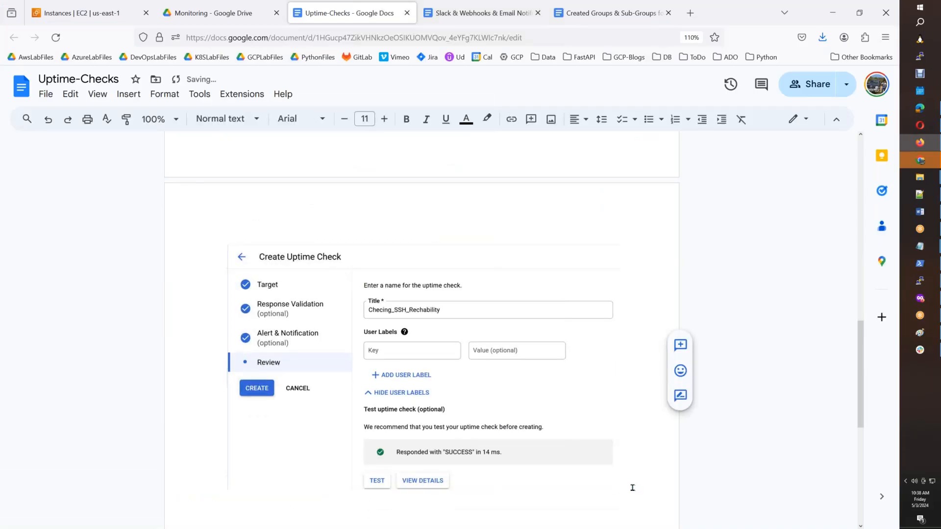
click(920, 333)
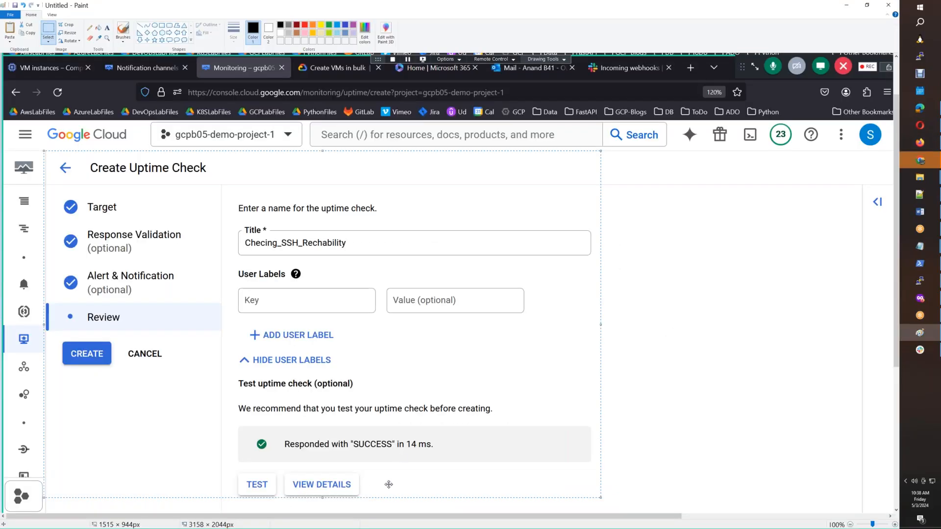
click(921, 299)
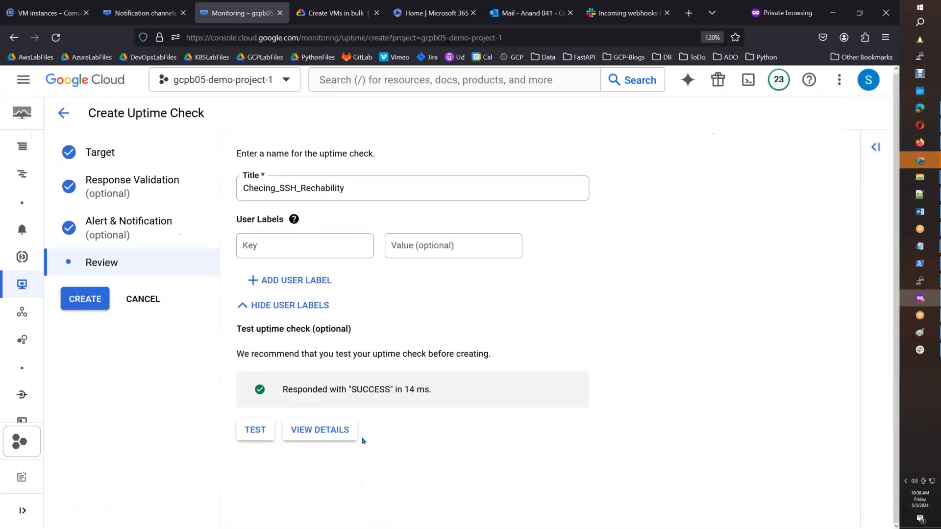
click(90, 307)
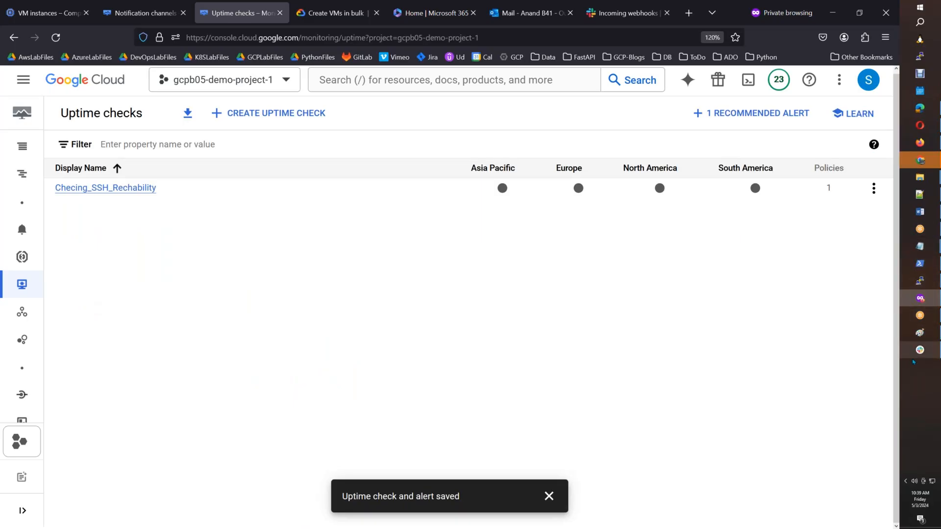
Step: Copy the Uptime checks header and table row from Paint into the Uptime-Checks document
click(919, 333)
key(ctrl+v)
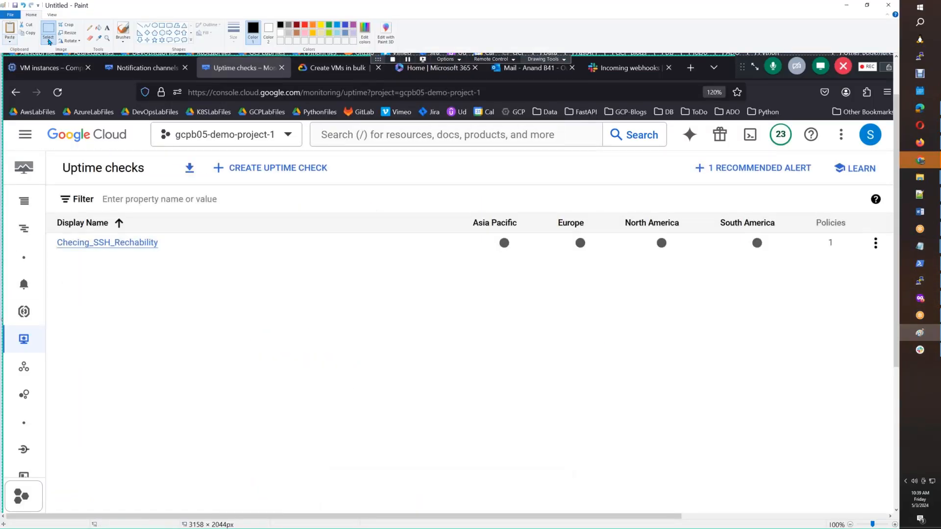
mouse_move(45, 148)
mouse_down()
mouse_move(346, 280)
mouse_move(804, 286)
mouse_move(884, 263)
mouse_up()
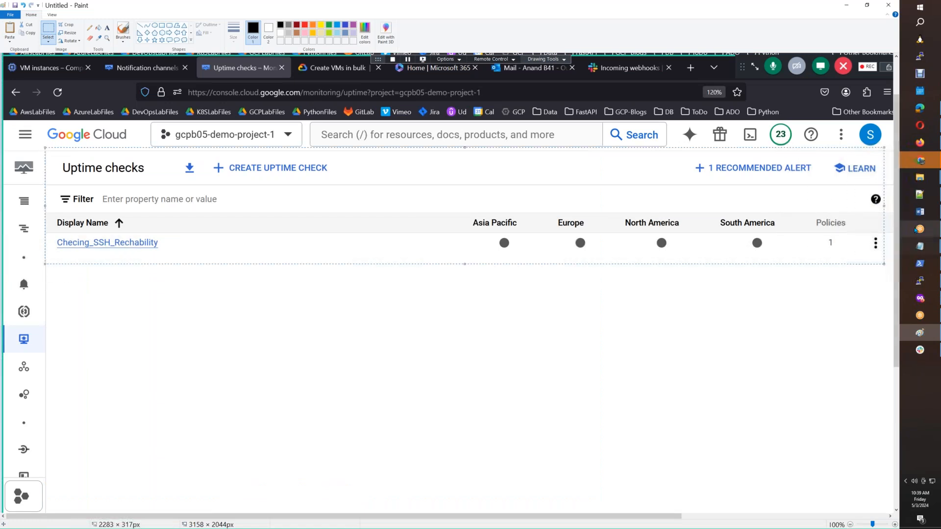
click(926, 144)
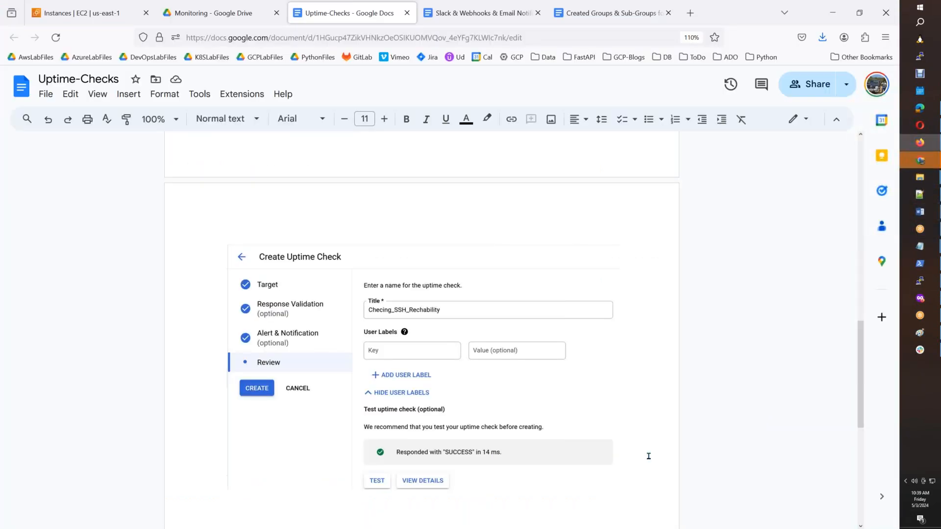
key(ctrl+v)
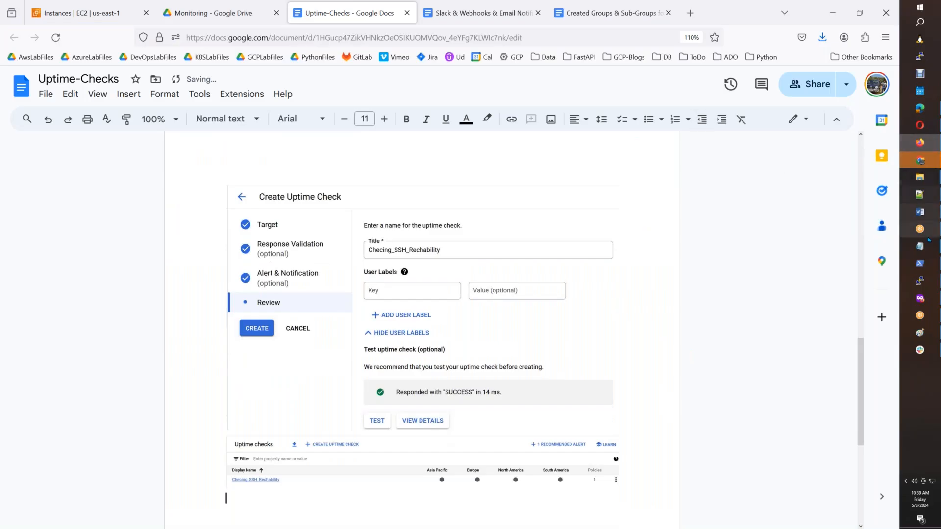
click(920, 298)
Step: SSH into testvm-001's external IP with the saved ubuntu@ PuTTY session, accepting the host key
click(49, 13)
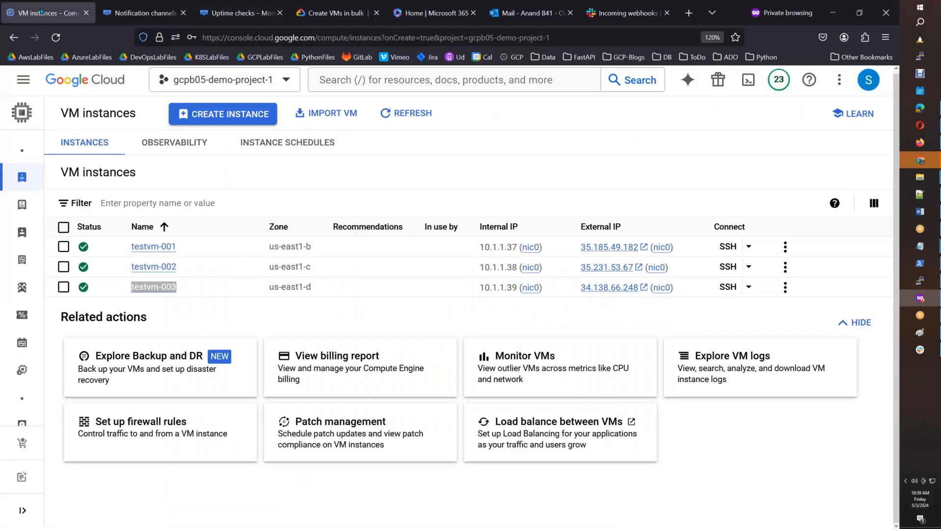
click(685, 248)
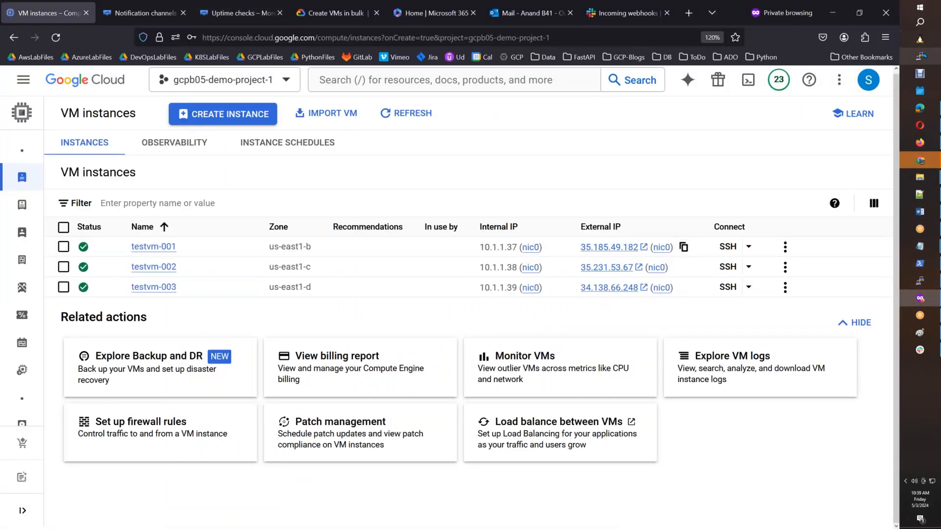
key(ctrl+alt+p)
click(471, 296)
click(534, 278)
click(494, 228)
key(ctrl+v)
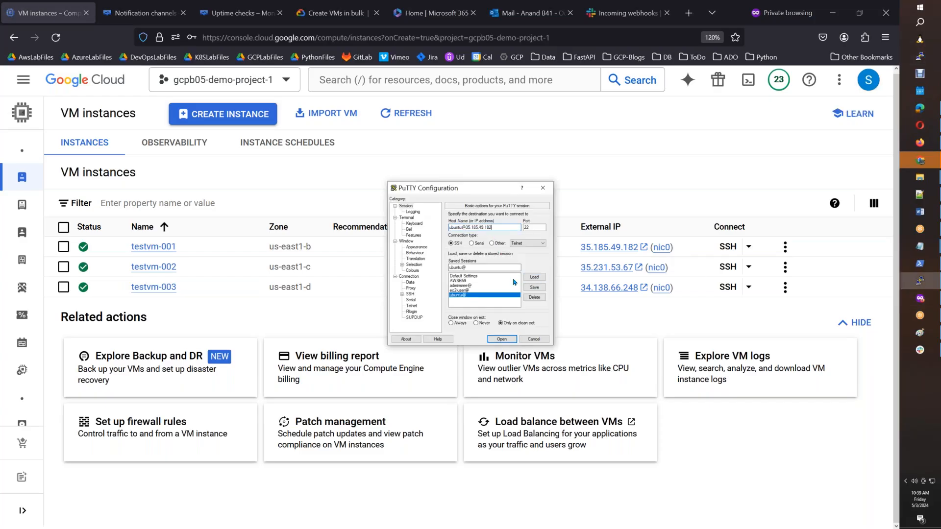
click(502, 339)
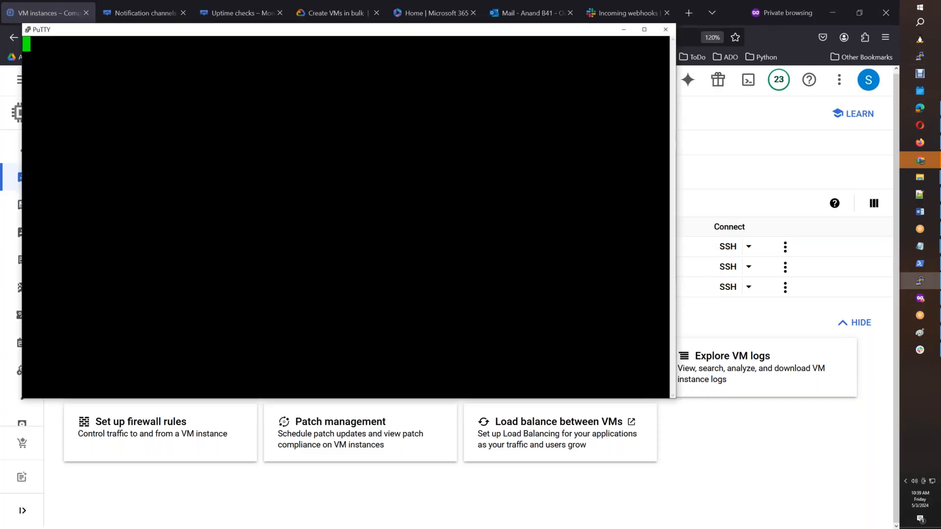
click(155, 188)
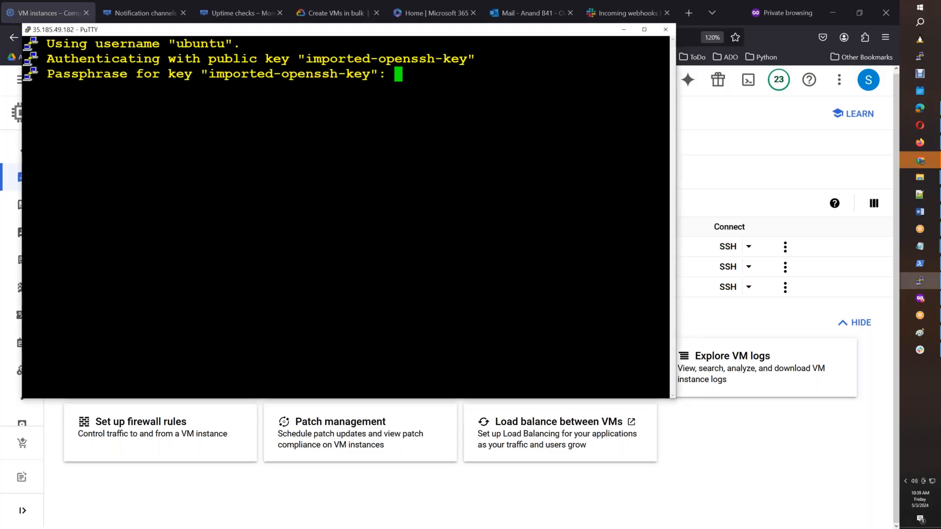
key(Return)
Step: Become root and enter 'apt update && apt install -y nginx net-tools jq'
click(645, 30)
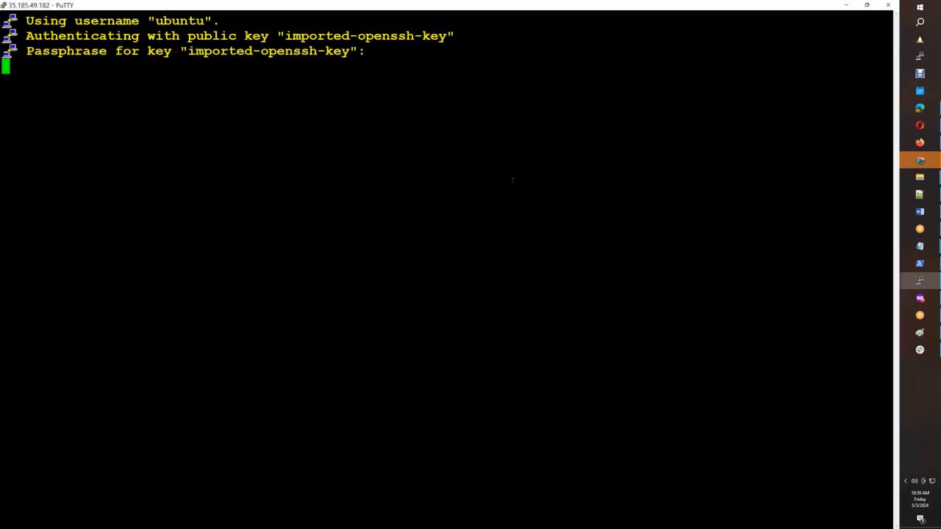
text(sudo su -)
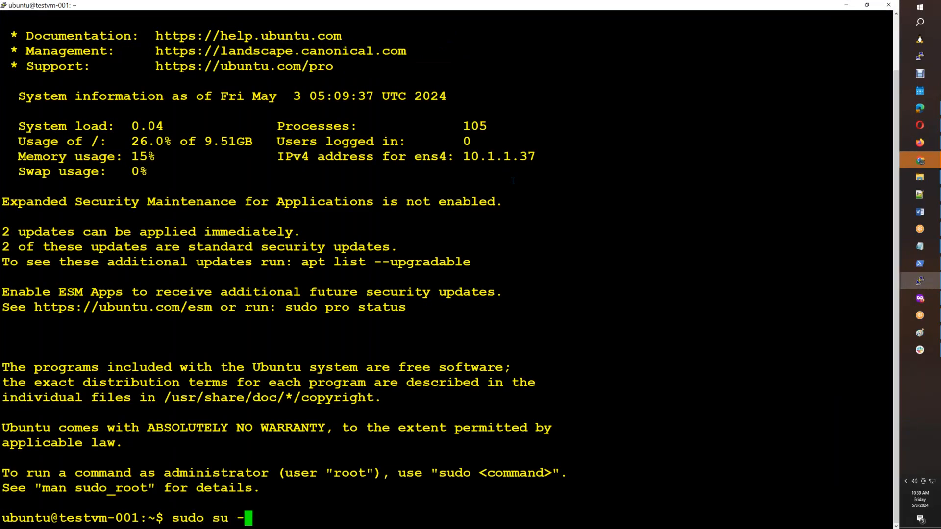
key(Return)
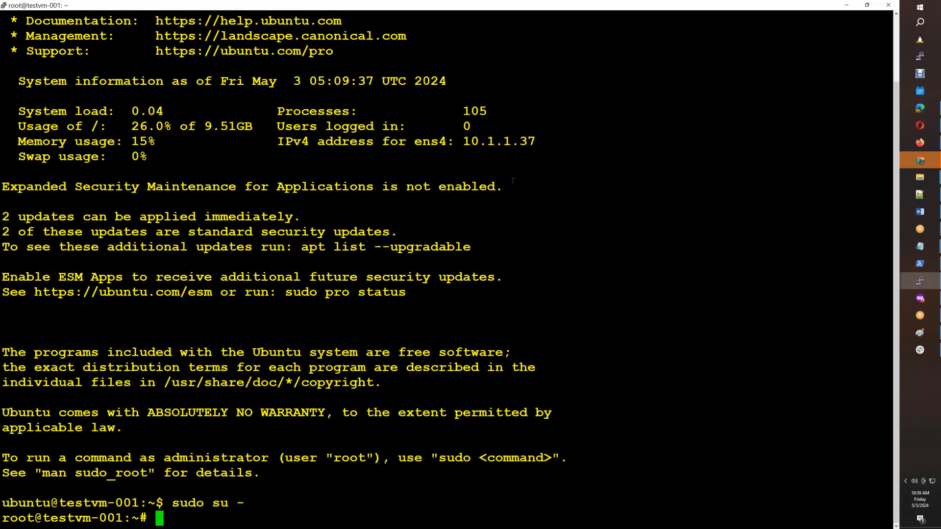
text(apt upate &&)
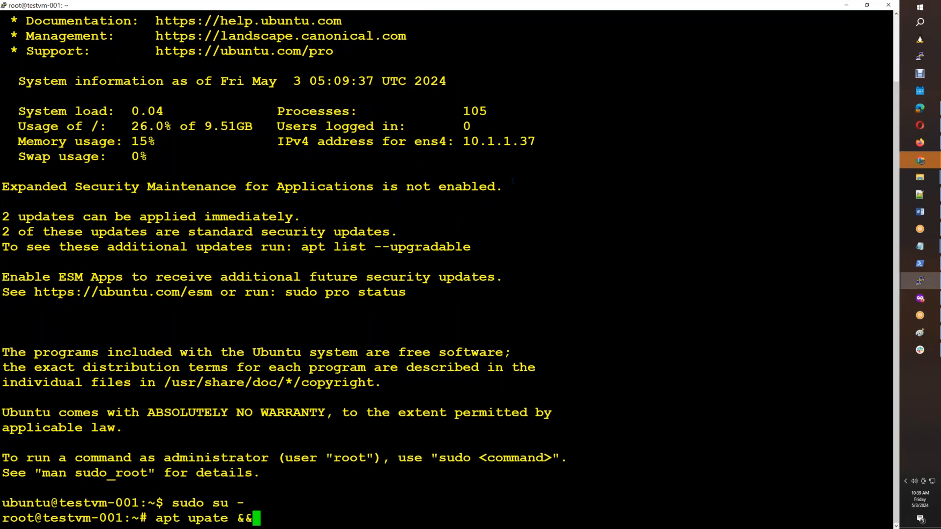
key(BackSpace)
key(BackSpace)
key(BackSpace)
key(BackSpace)
key(BackSpace)
key(BackSpace)
text(da)
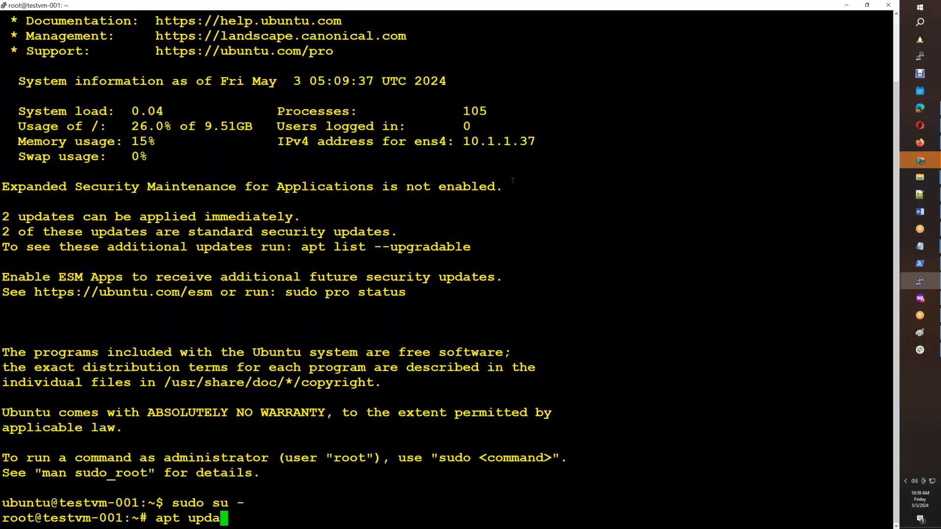
text(te && apt)
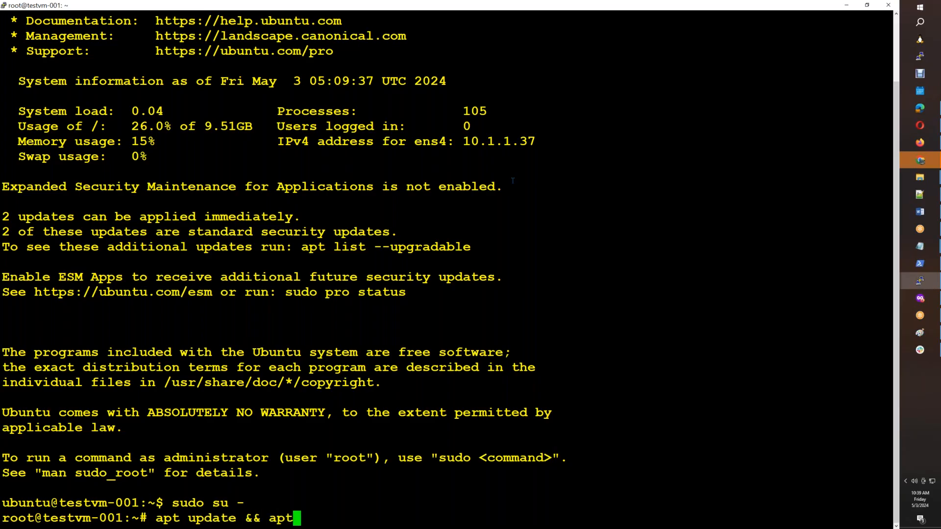
text( install -y n)
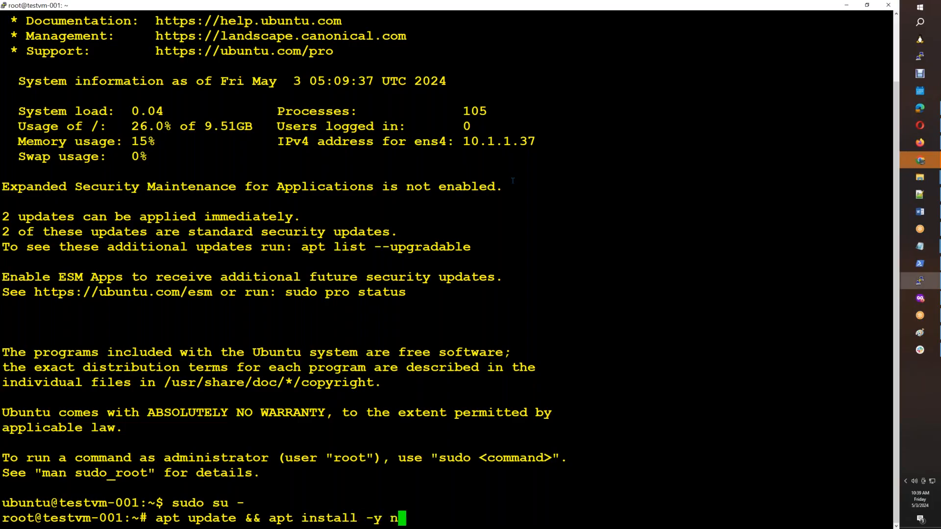
text(ginx net-t)
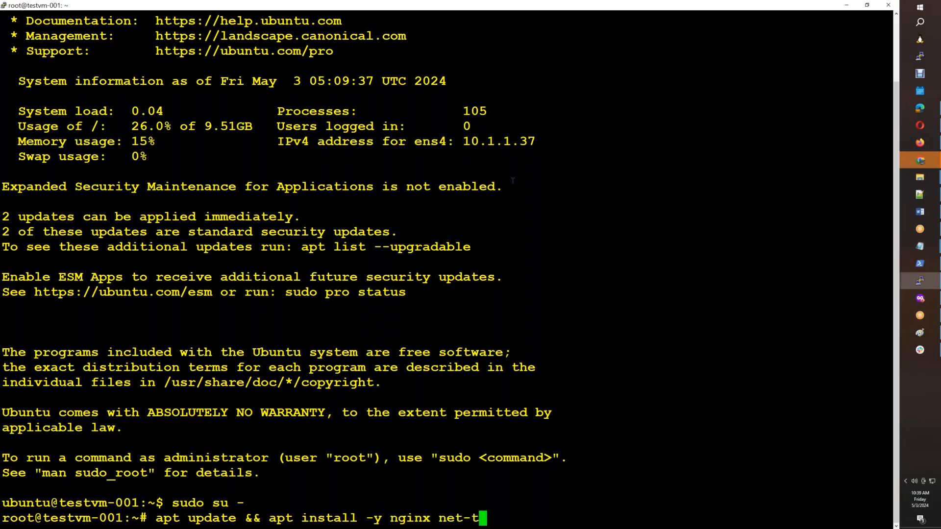
text(ools jq)
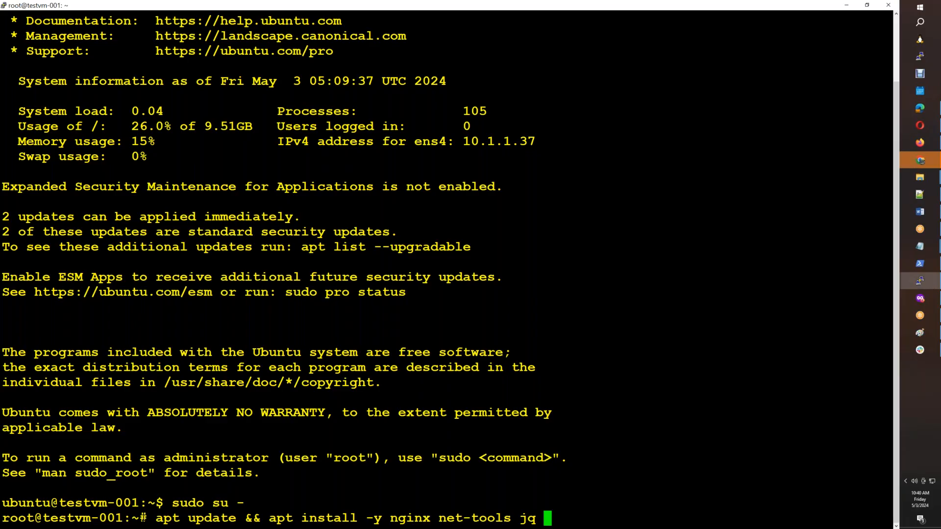
Step: Copy and run the install command, open Notepad notes, and copy testvm-002's external IP
drag(156, 518, 535, 519)
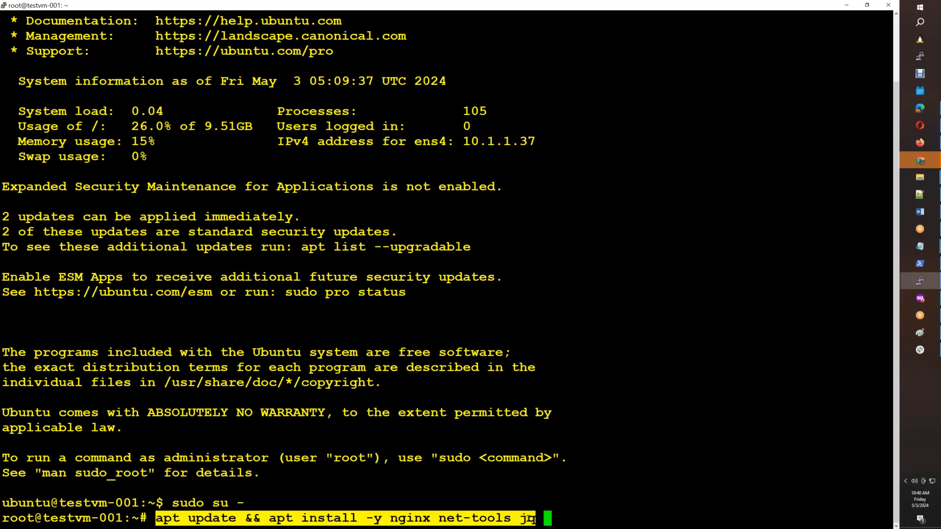
click(920, 246)
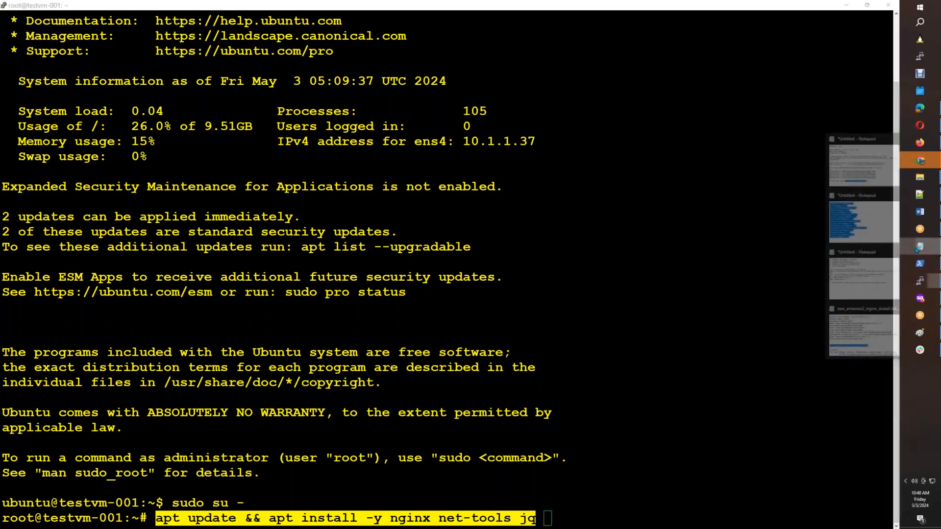
click(848, 340)
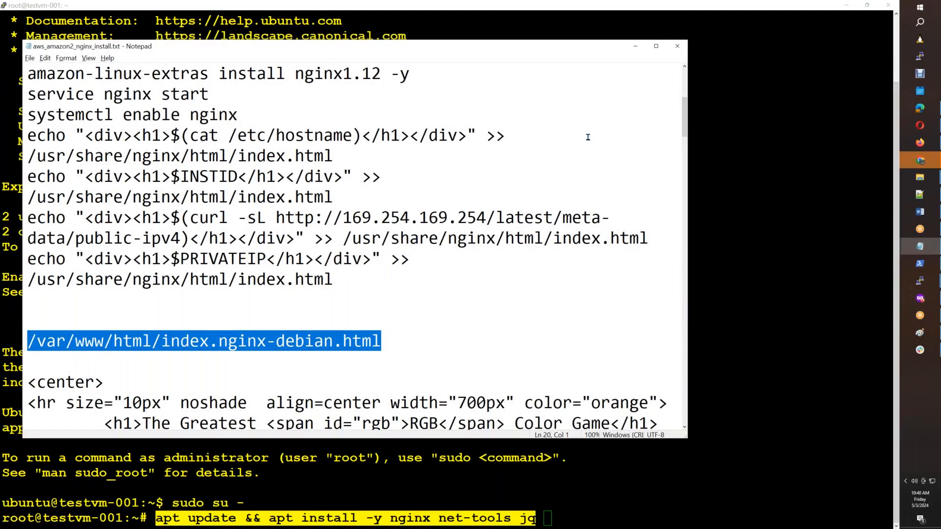
key(super+r)
text(notepad)
key(Return)
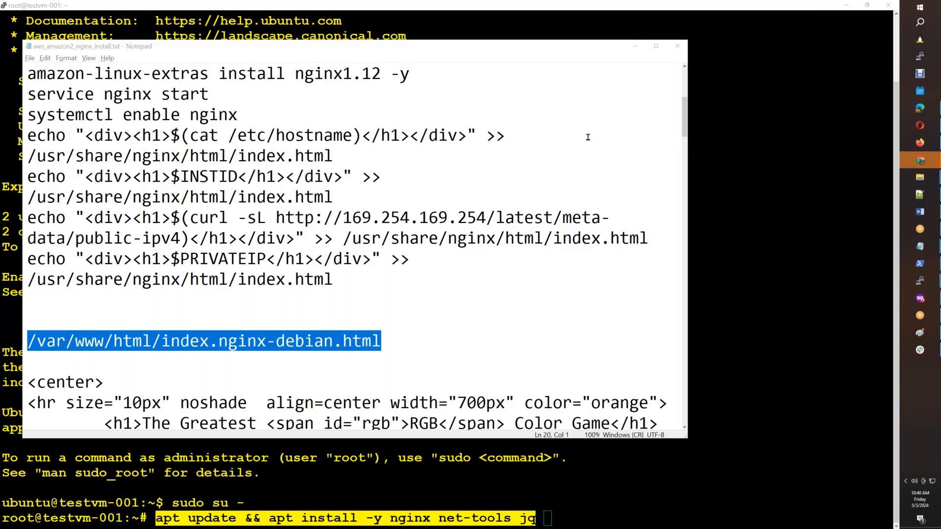
drag(764, 208, 766, 211)
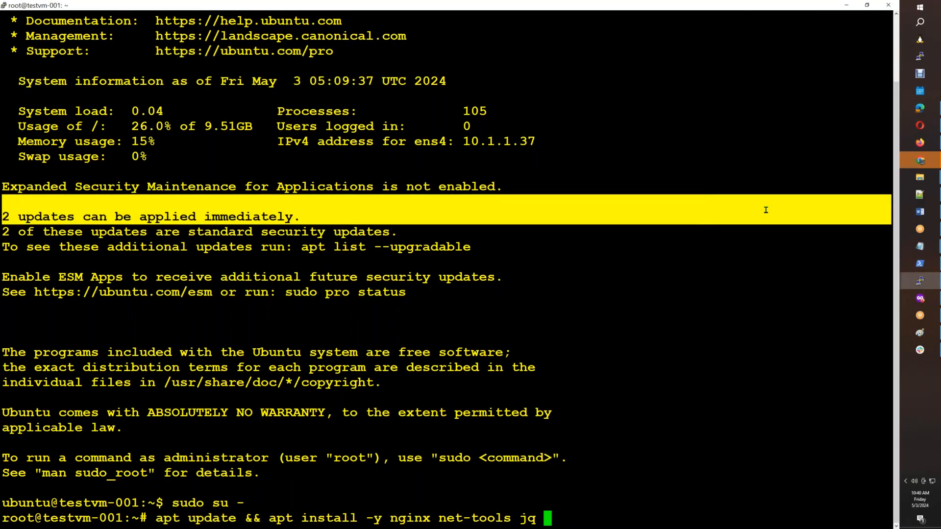
key(Return)
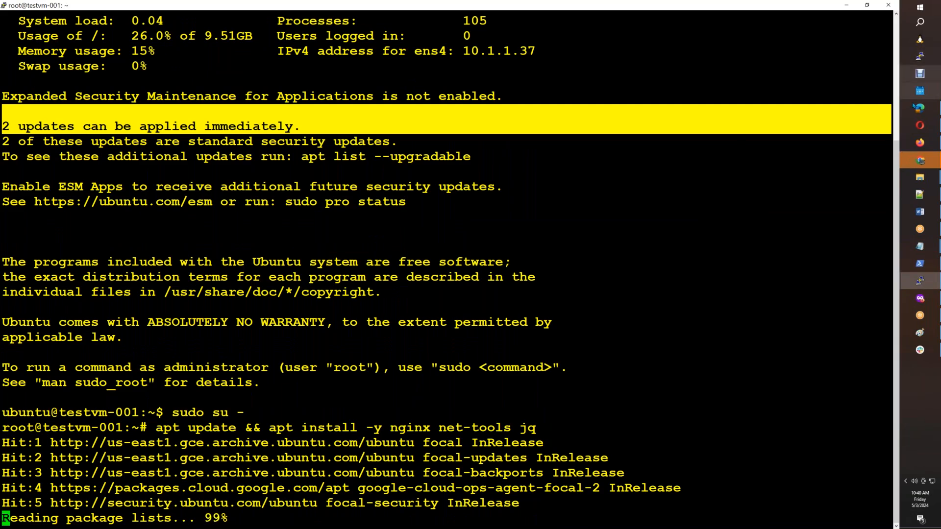
click(921, 299)
click(680, 269)
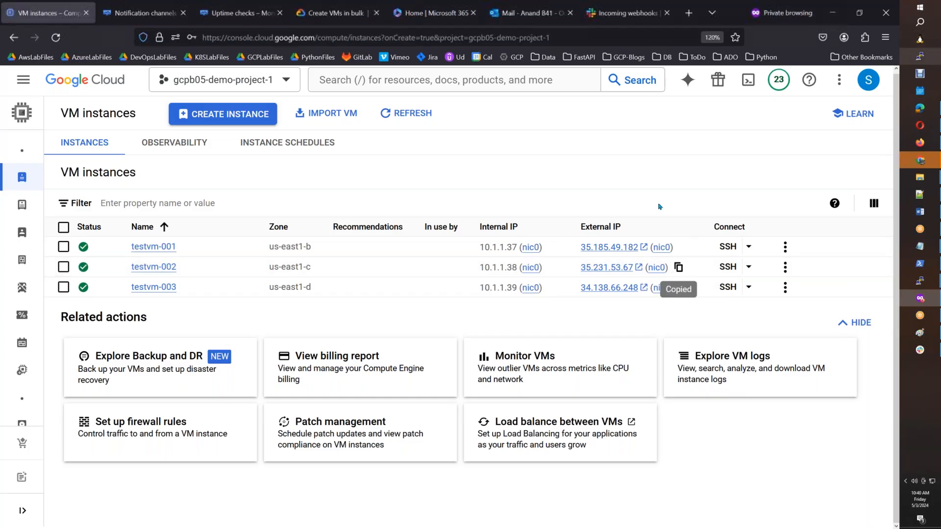
Step: Connect to testvm-002 at 35.231.53.67 via the ubuntu@ profile and switch to root
click(459, 286)
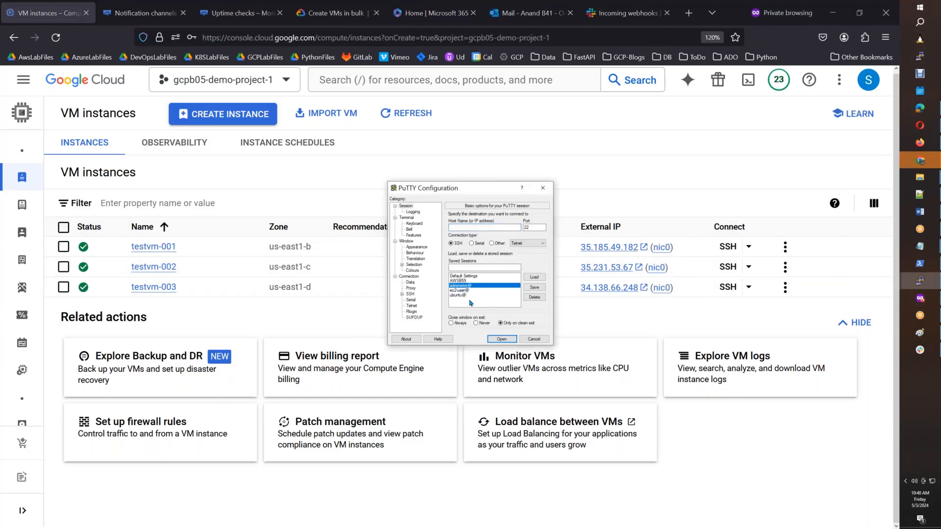
click(468, 295)
click(534, 277)
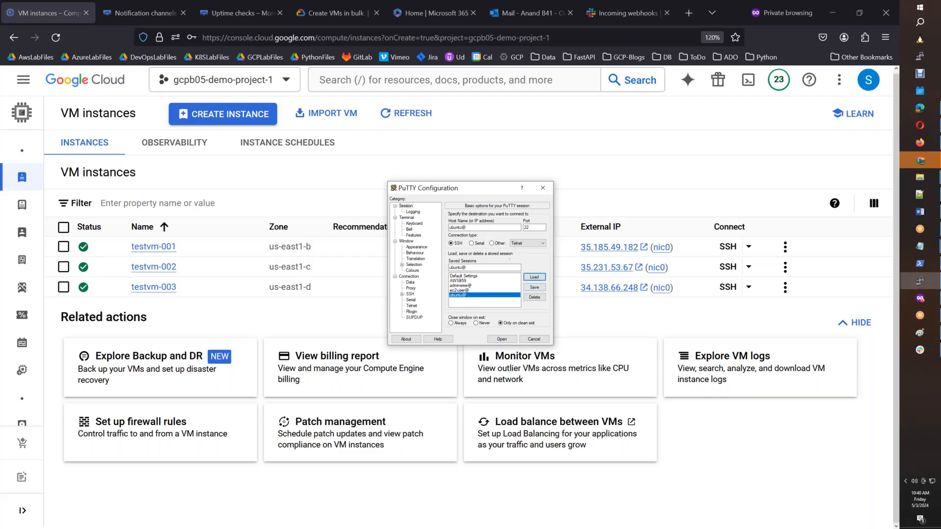
click(514, 342)
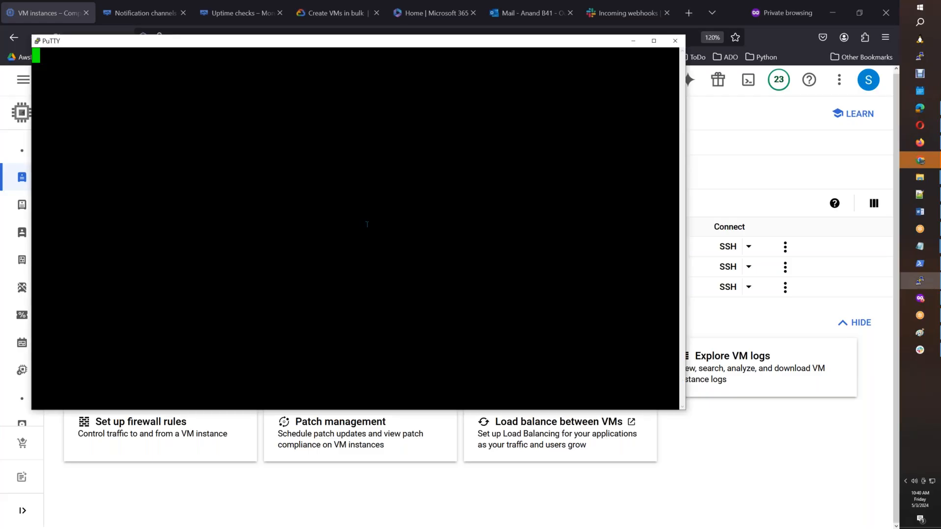
click(166, 199)
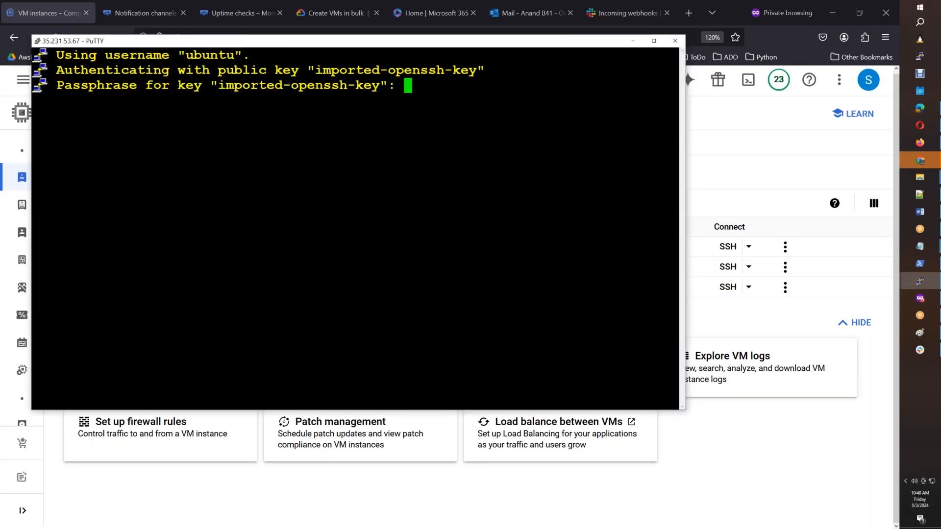
key(Return)
text(sudo su -)
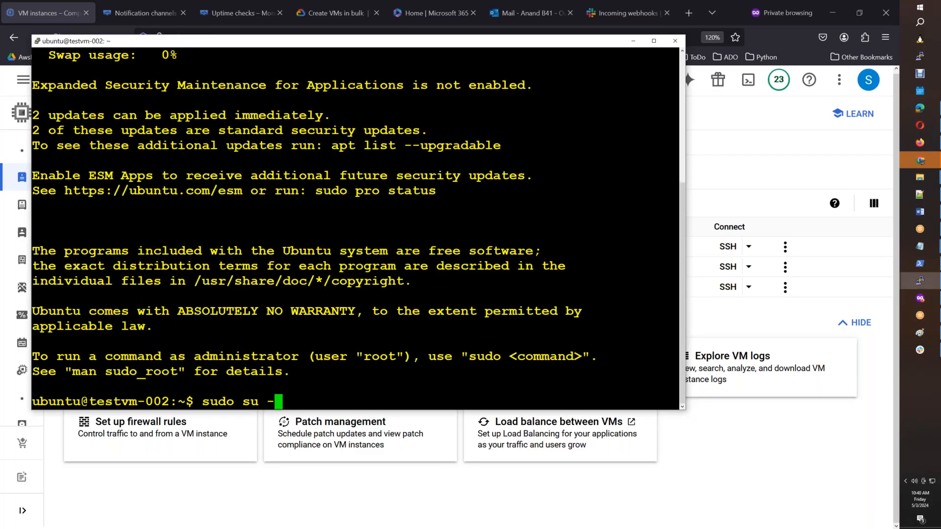
key(Return)
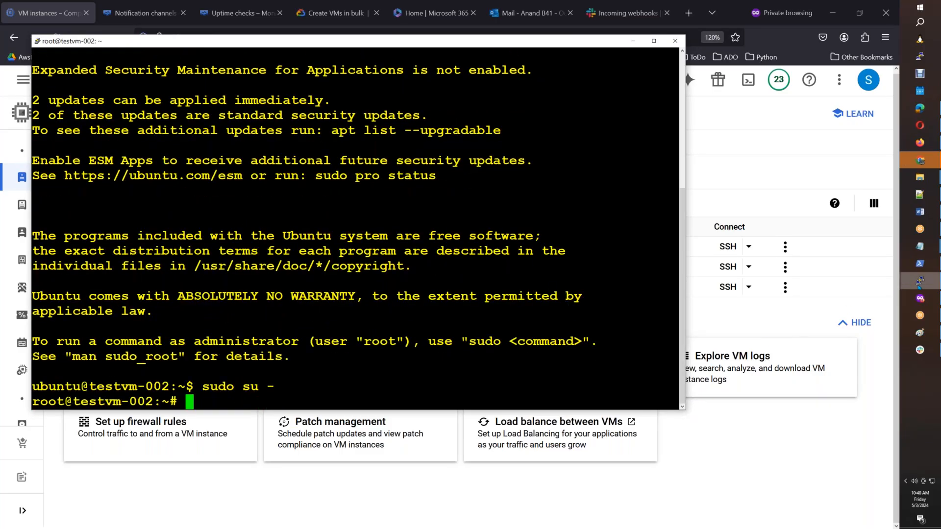
Step: Copy the nginx, net-tools and jq install command from testvm-001 and run it on testvm-002
click(920, 280)
click(859, 284)
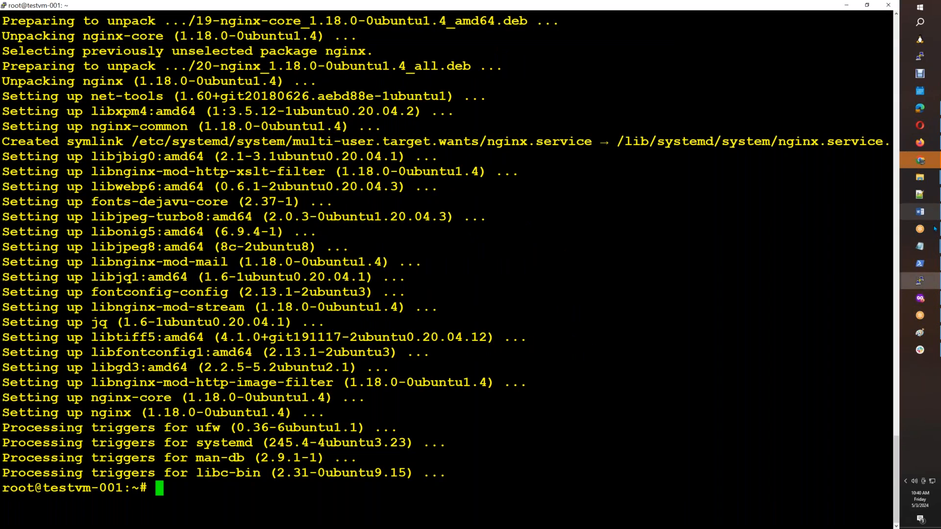
mouse_move(920, 282)
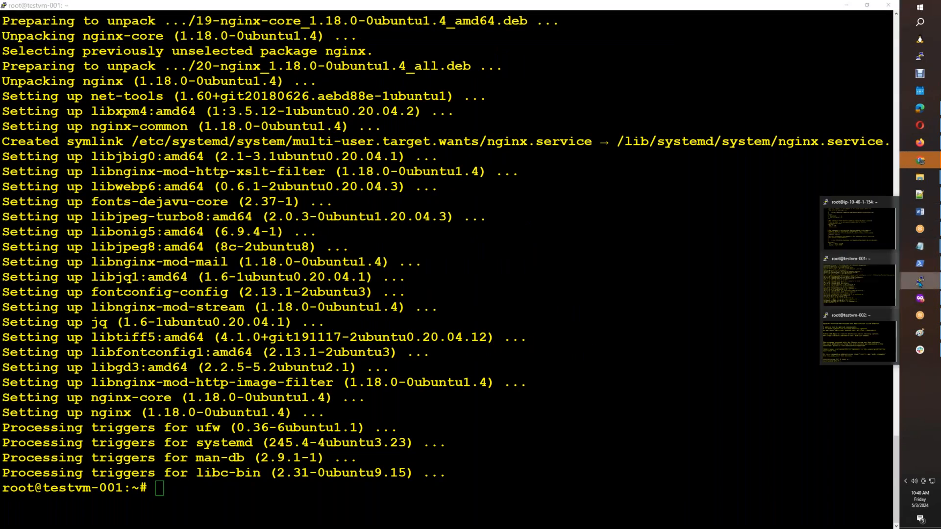
click(882, 287)
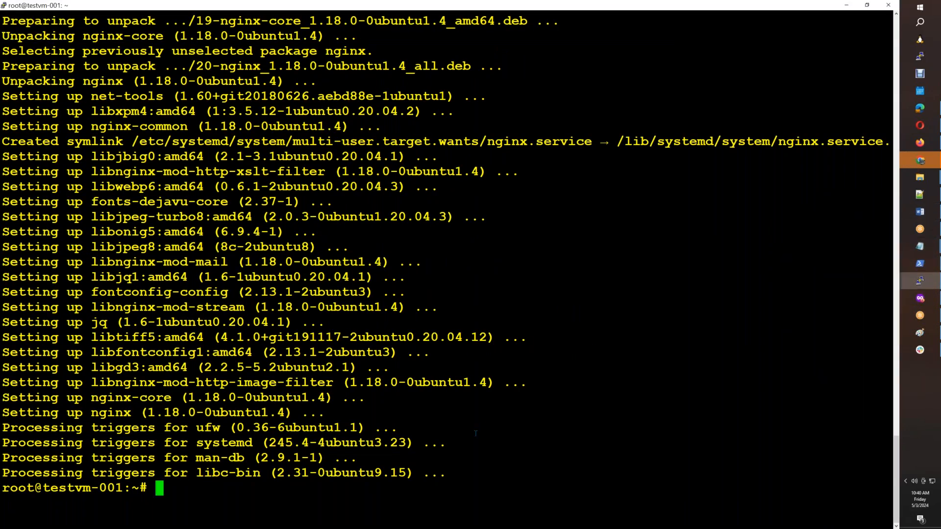
right_click(476, 274)
drag(156, 489, 533, 490)
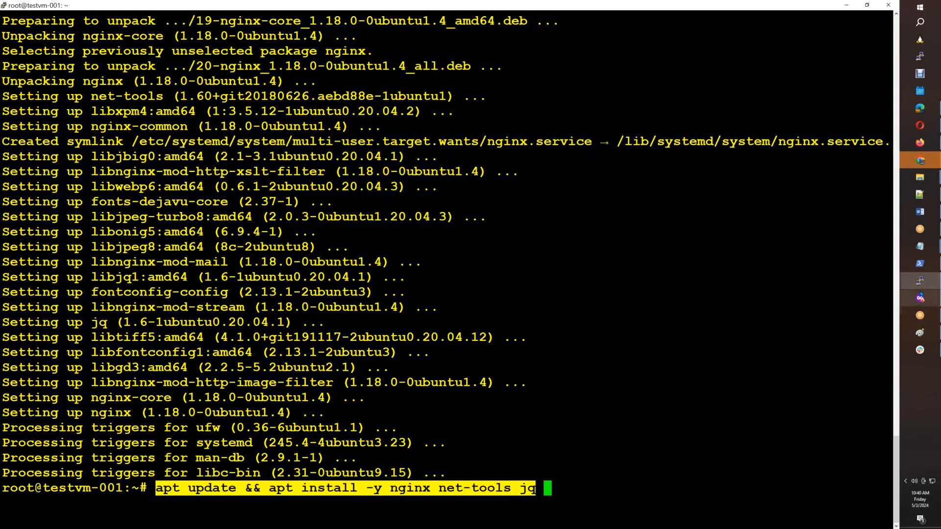
mouse_move(920, 281)
click(853, 238)
right_click(460, 361)
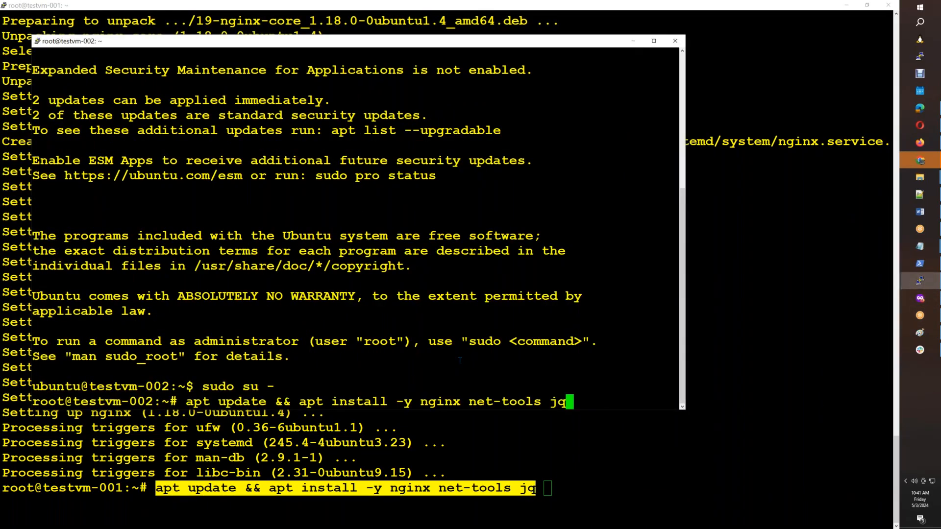
key(Return)
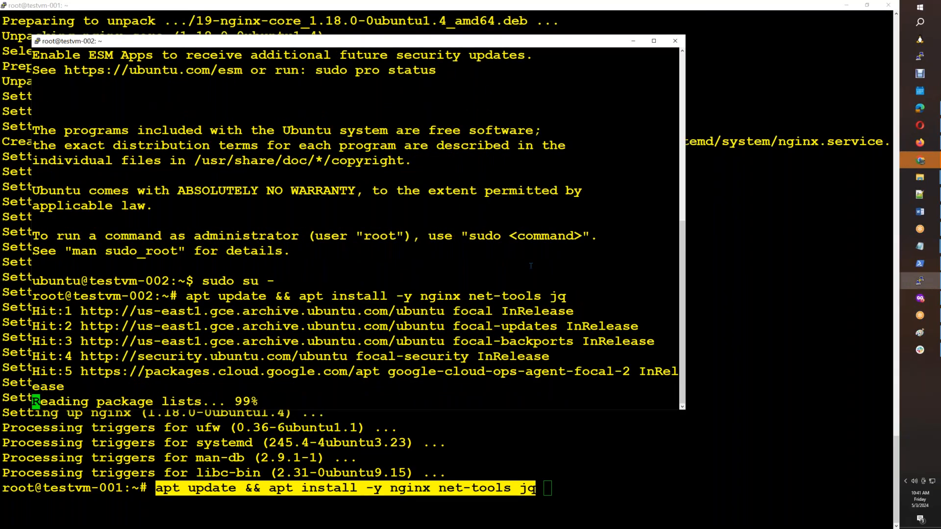
Step: Run curl ipconfig.io on testvm-001 and open 35.185.49.182 in a new browser tab
click(617, 445)
key(ctrl+c)
text(l ipconfig.io)
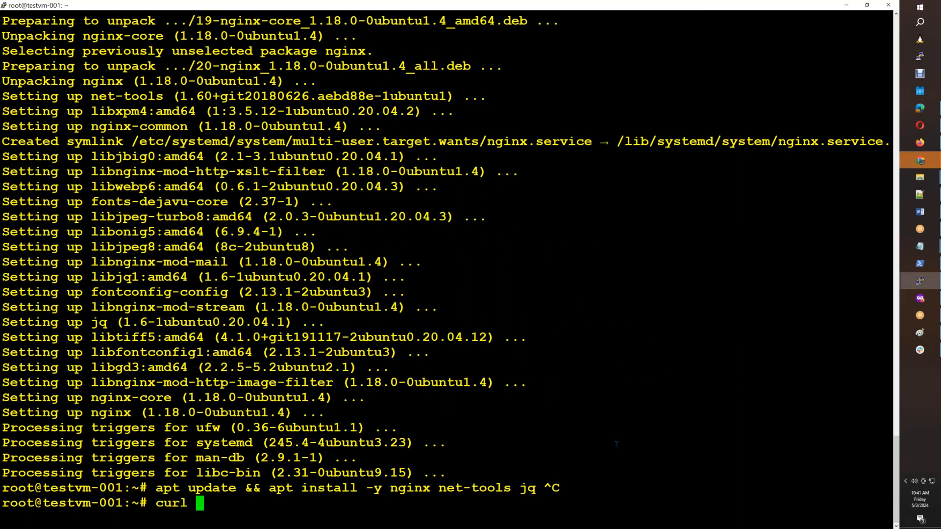
key(Return)
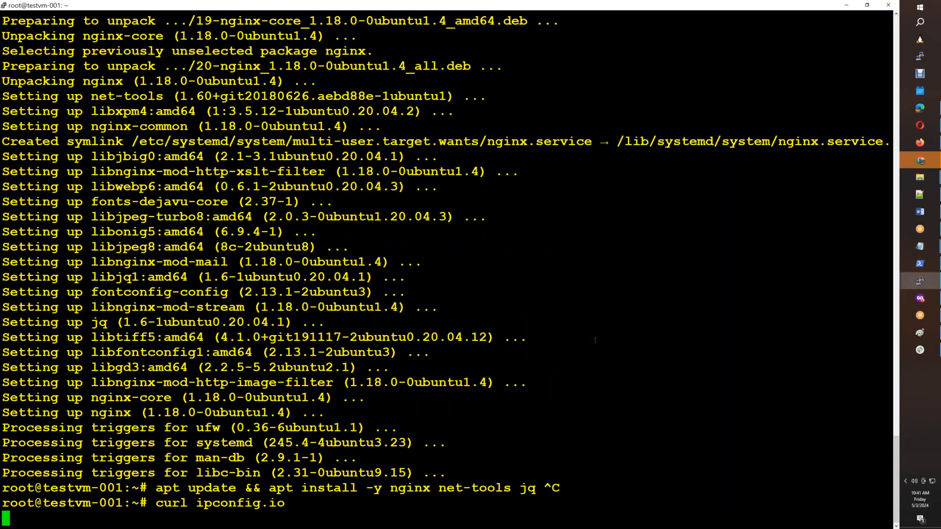
double_click(54, 503)
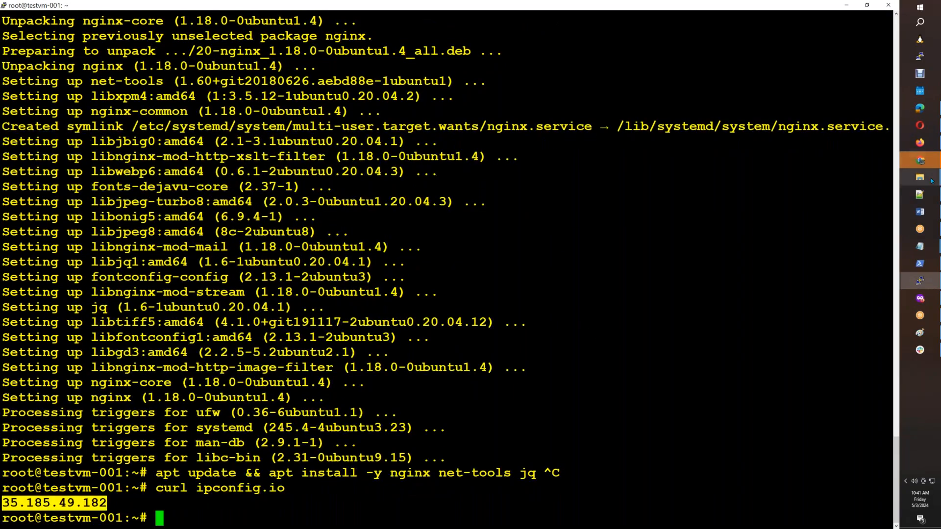
click(920, 142)
key(ctrl+t)
key(ctrl+v)
key(Return)
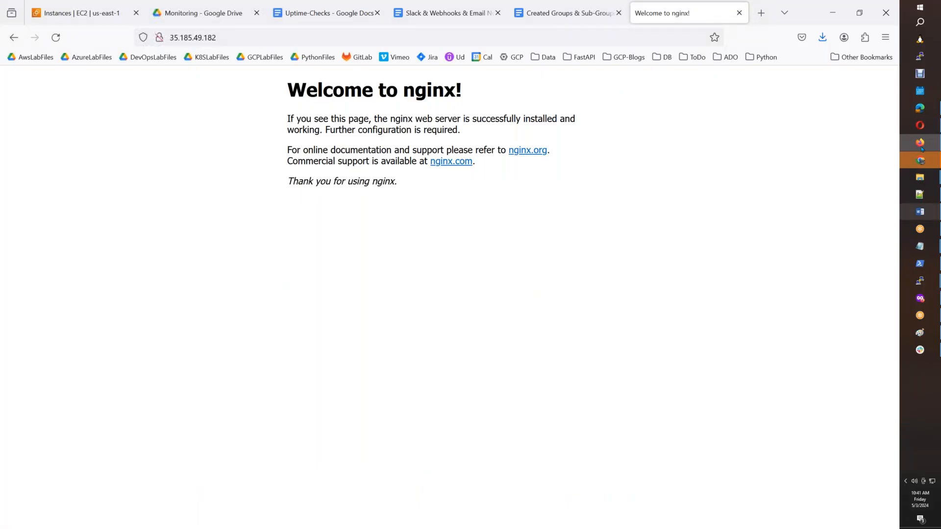
Step: Go to the Uptime checks page in Cloud Console and start a new uptime check
mouse_move(920, 281)
click(920, 298)
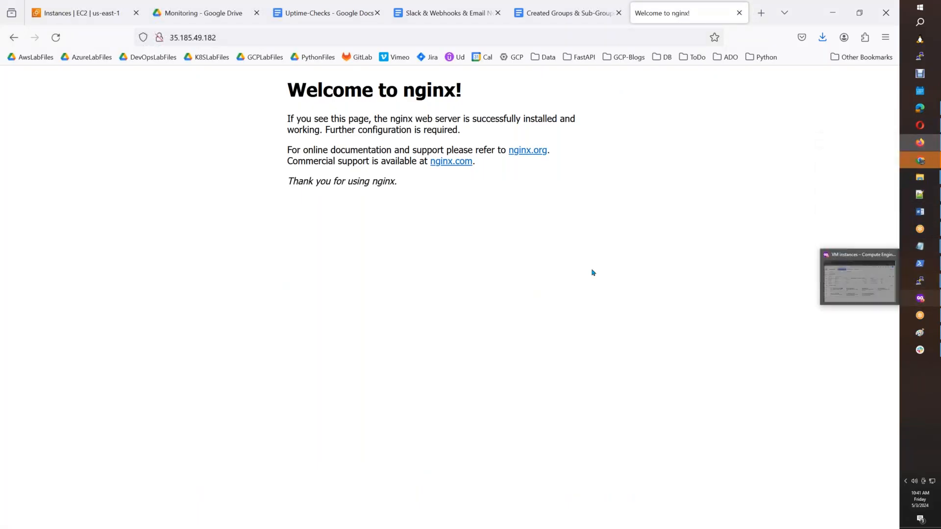
click(146, 14)
click(227, 15)
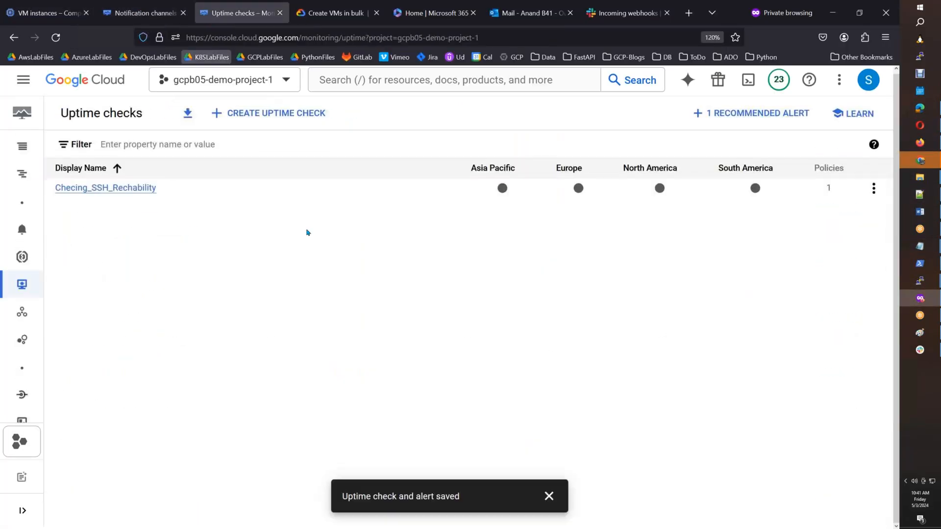
drag(158, 188, 59, 110)
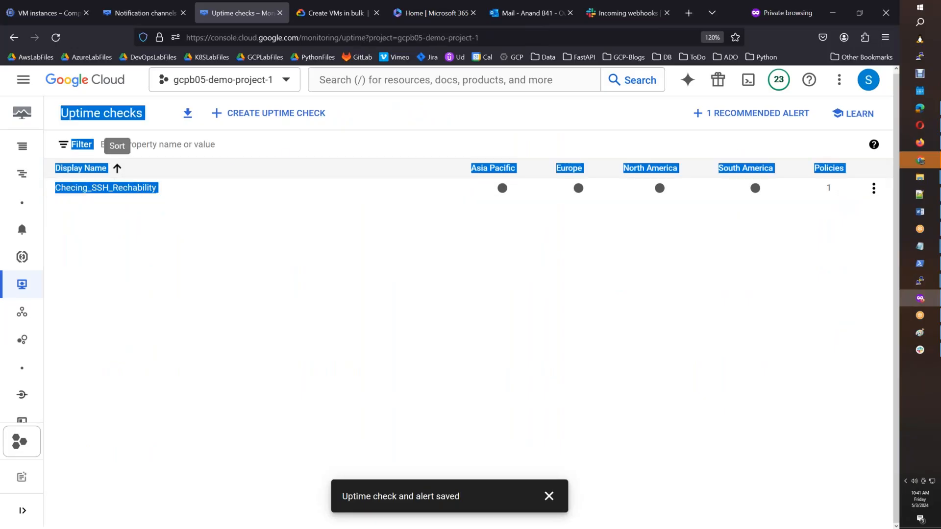
drag(172, 187, 54, 188)
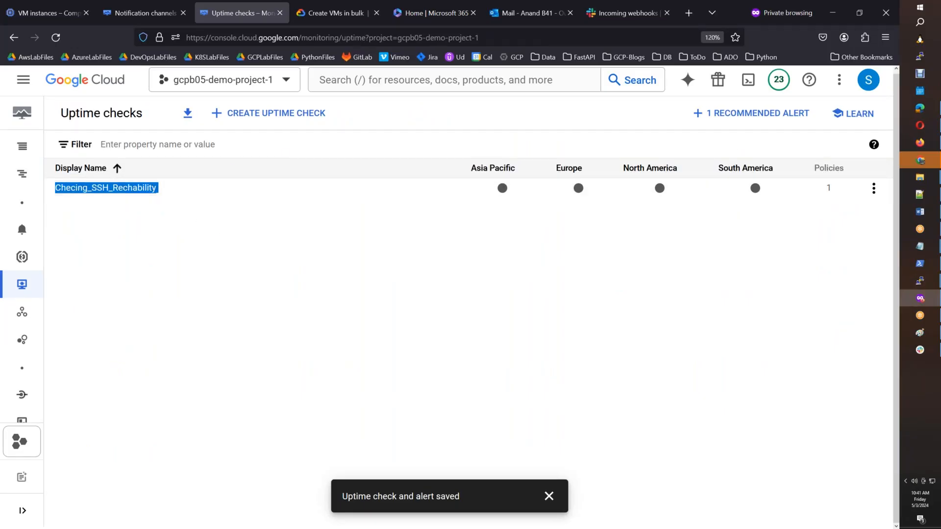
click(302, 113)
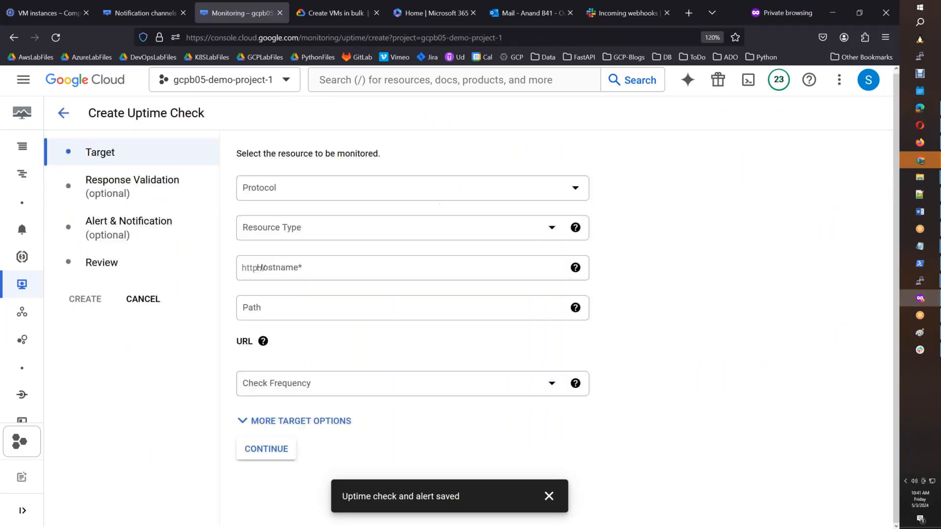
Step: Set the HTTP check to resource type Instance, applied to the DevServers group, with path /
click(278, 269)
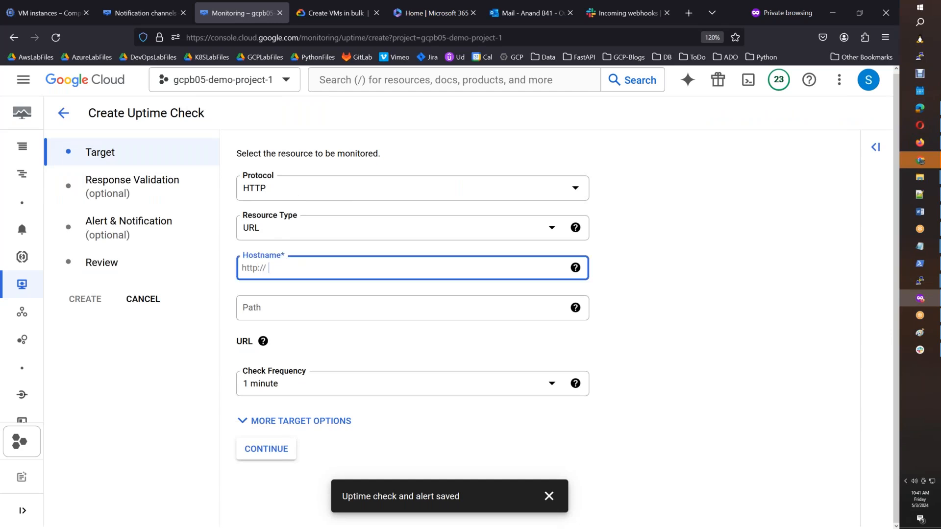
click(295, 236)
click(280, 350)
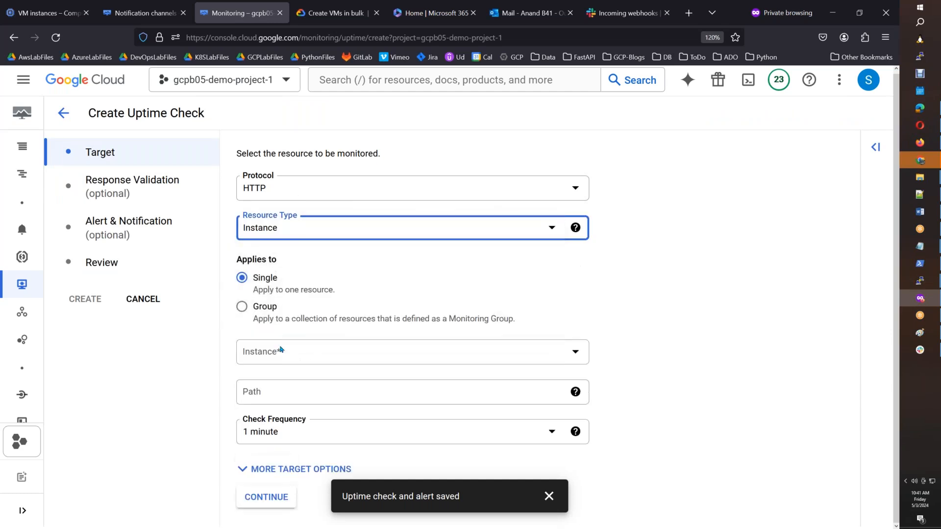
click(273, 308)
click(281, 352)
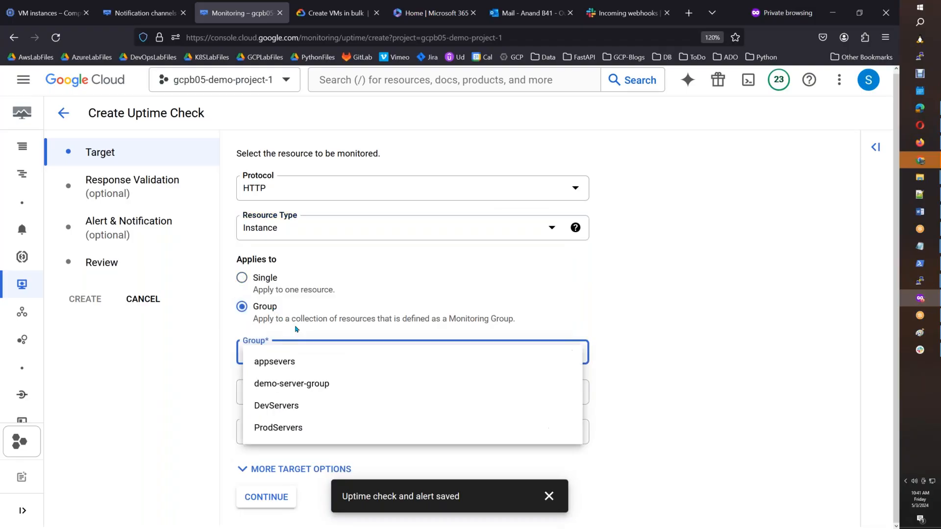
click(289, 405)
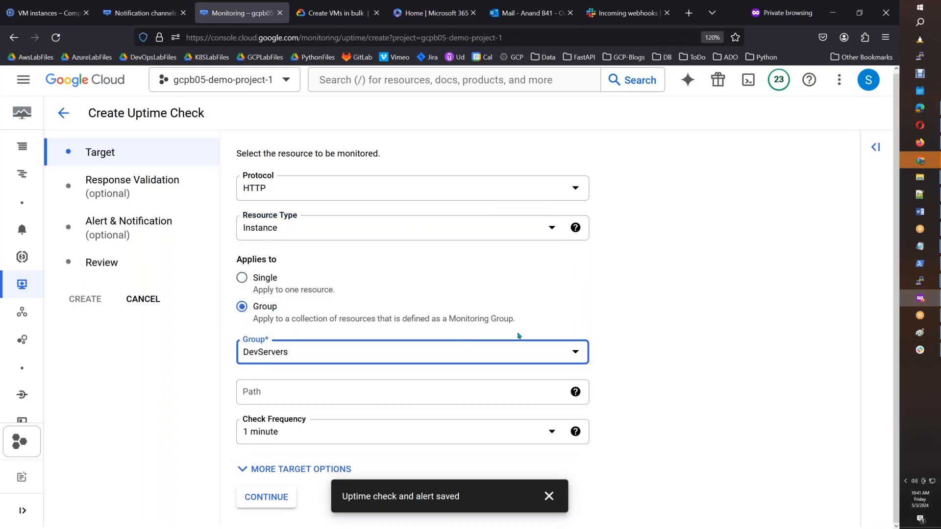
click(345, 393)
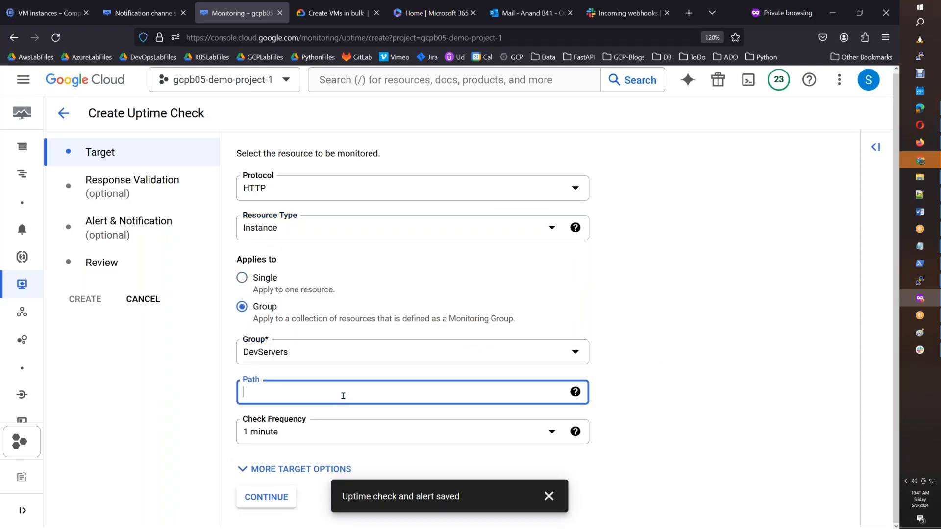
text(/)
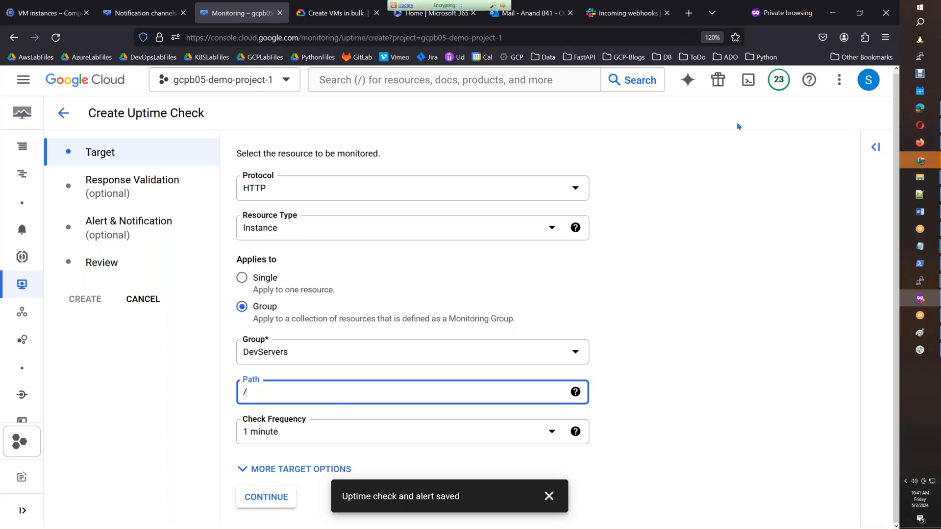
click(688, 14)
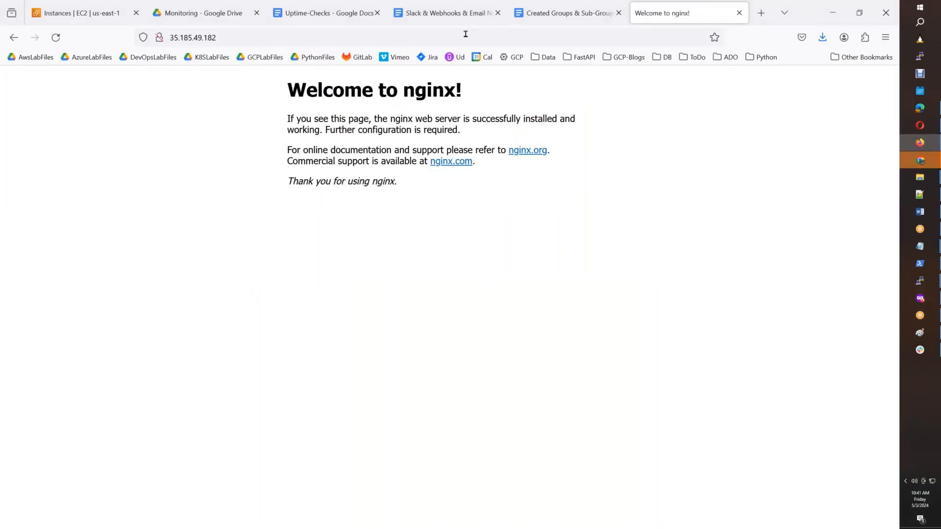
Step: Try loading 35.185.49.182/index.html in the browser, which returns a 404
click(465, 33)
click(481, 40)
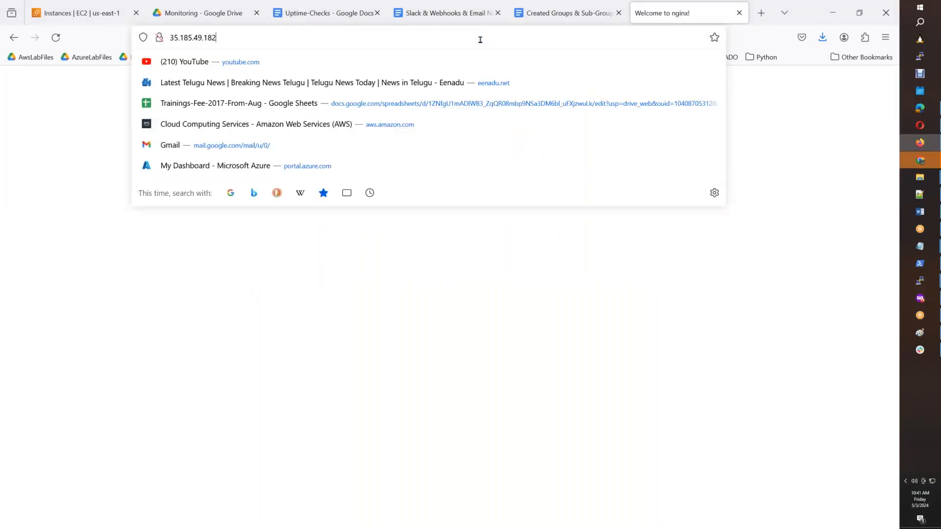
text(/index.ht)
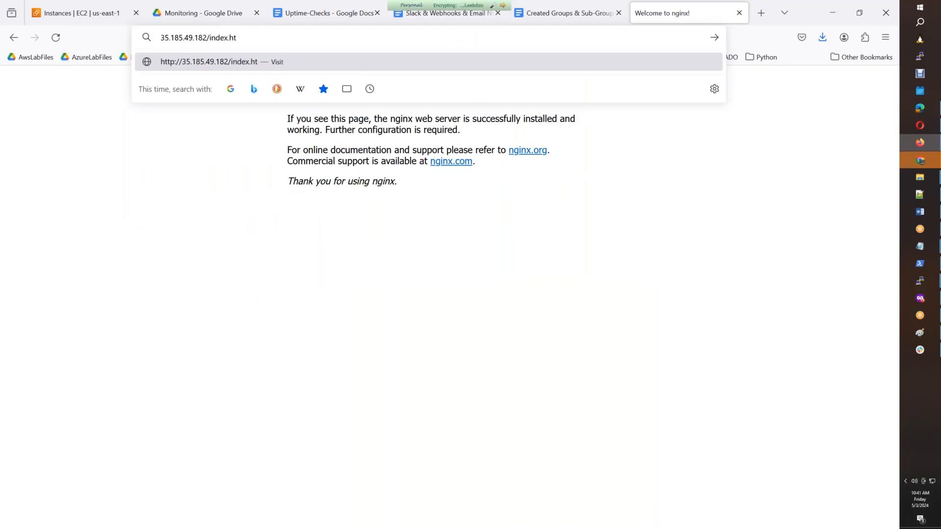
text(ml)
key(Return)
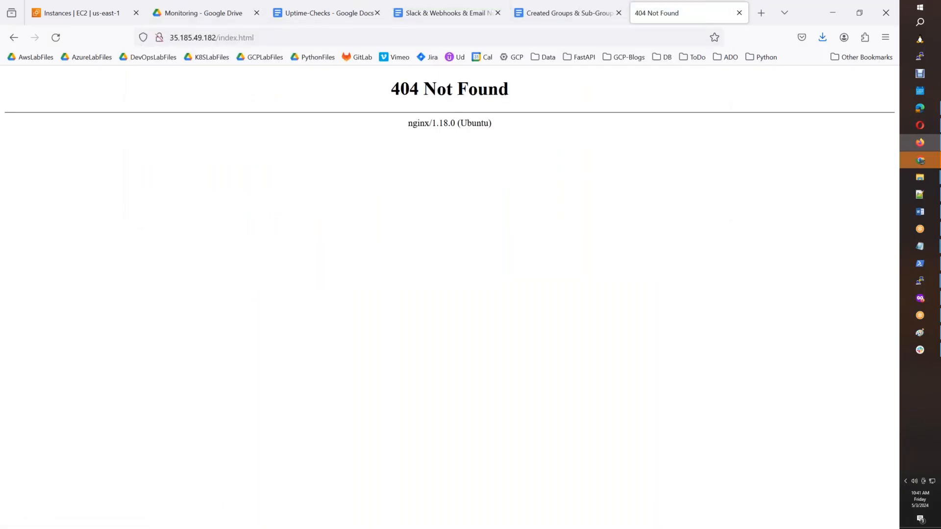
click(296, 39)
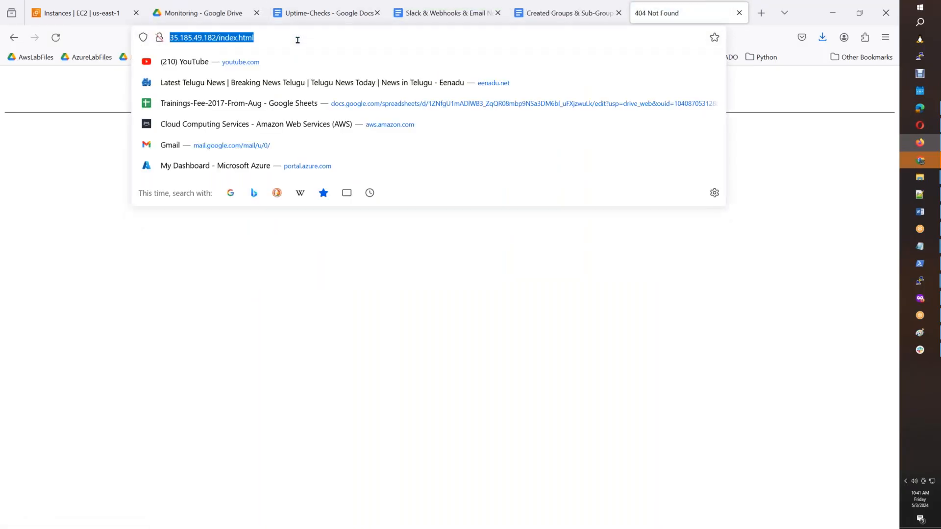
Step: List /var/www/html/ on testvm-001 and copy the index.nginx-debian.html file name
click(920, 281)
click(837, 294)
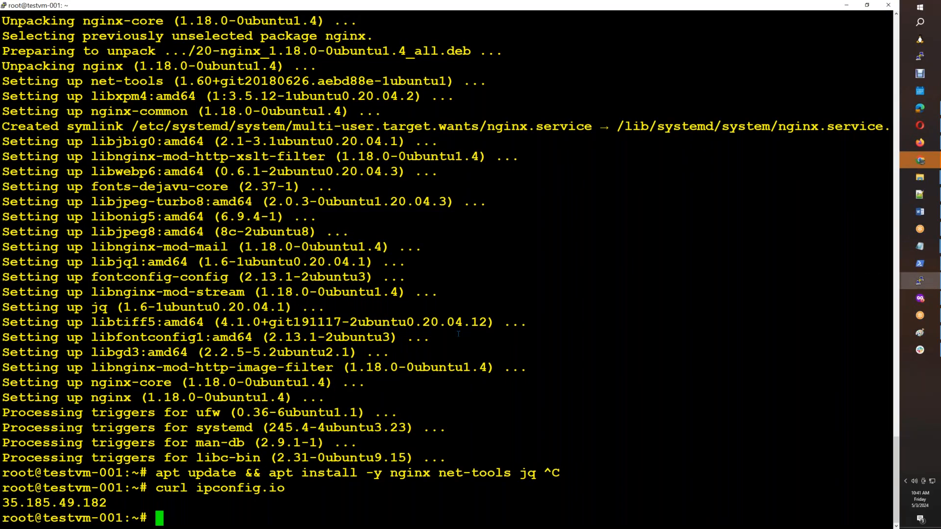
text(ls /var/www/html/)
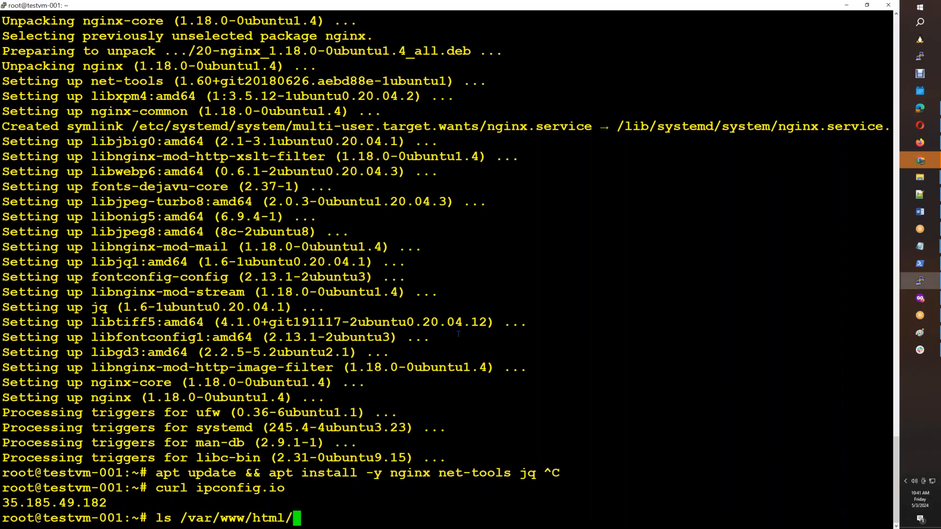
key(Tab)
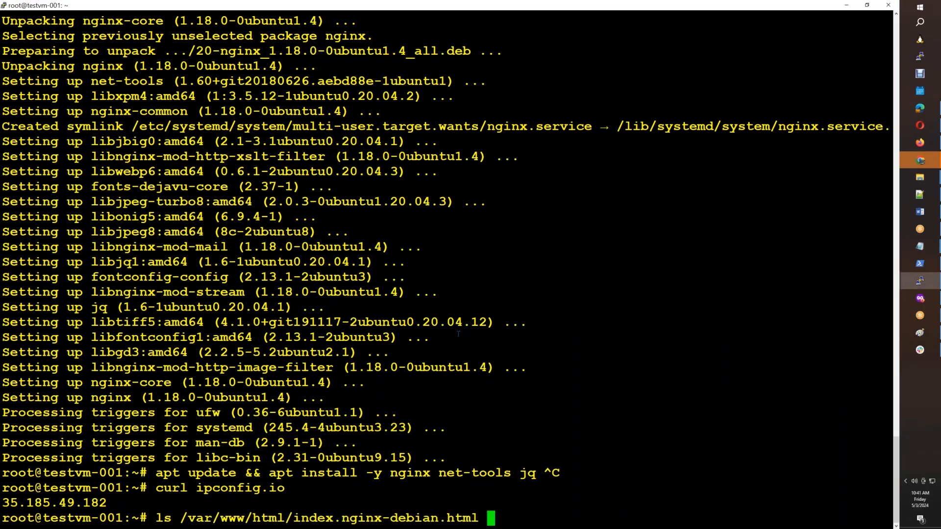
drag(294, 518, 478, 522)
key(ctrl+c)
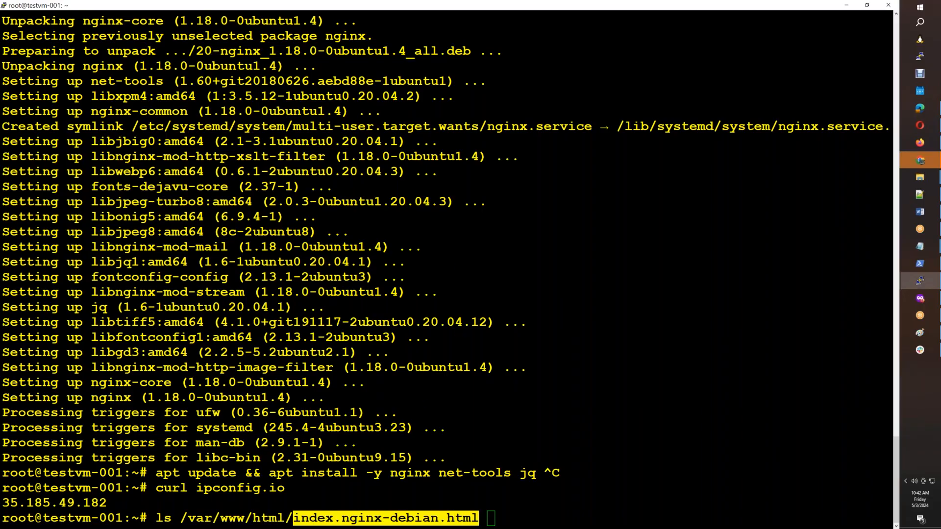
Step: Load 35.185.49.182/index.nginx-debian.html, copy its URL, and return to the uptime check form
key(alt+Tab)
drag(254, 38, 220, 40)
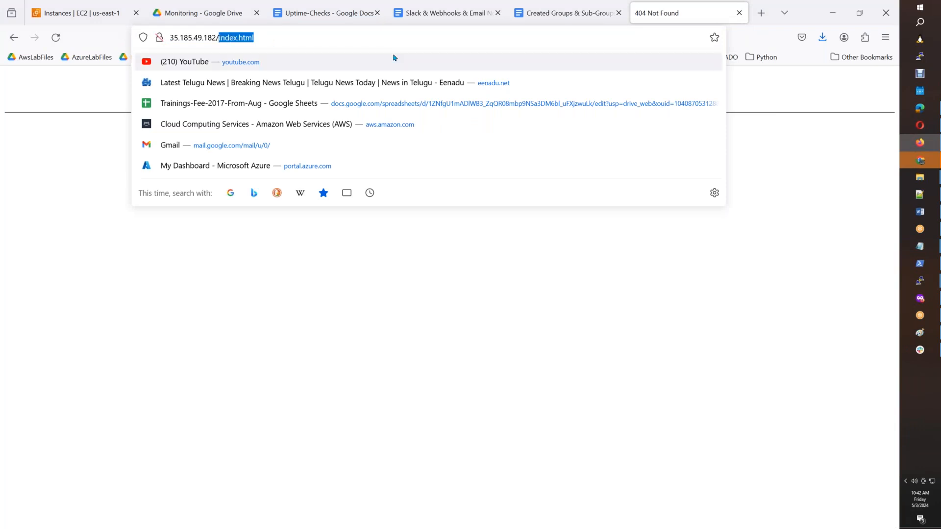
key(ctrl+v)
key(Return)
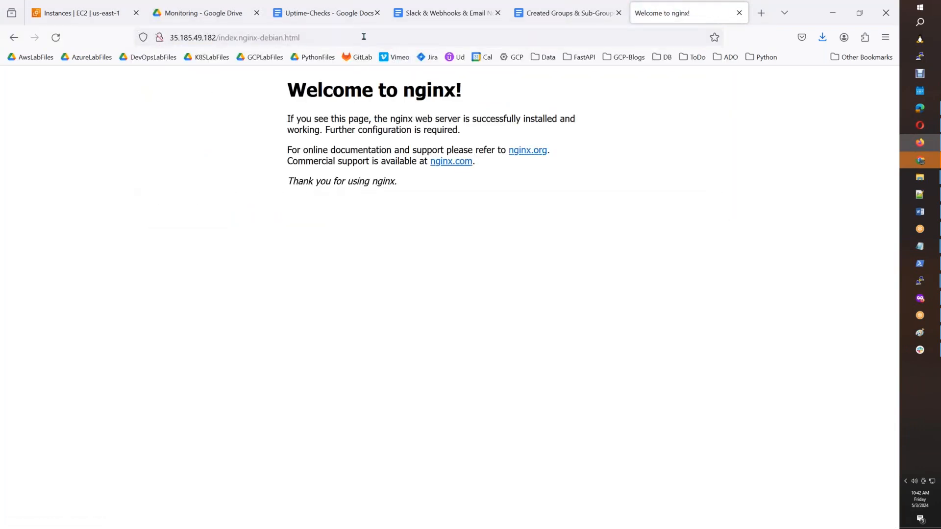
click(364, 37)
key(ctrl+c)
click(920, 298)
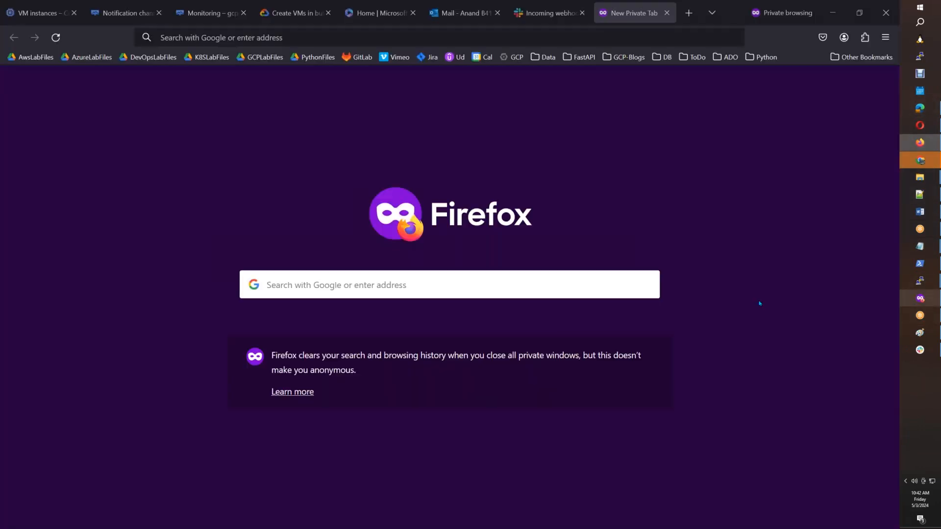
click(206, 12)
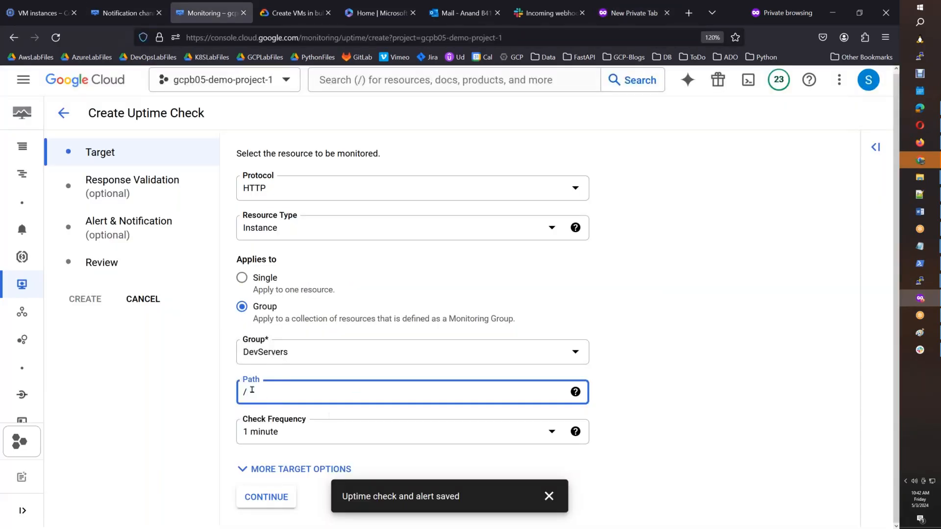
Step: Paste the nginx URL into Path and trim the host, leaving /index.nginx-debian.html
key(ctrl+a)
key(ctrl+v)
drag(328, 392, 186, 380)
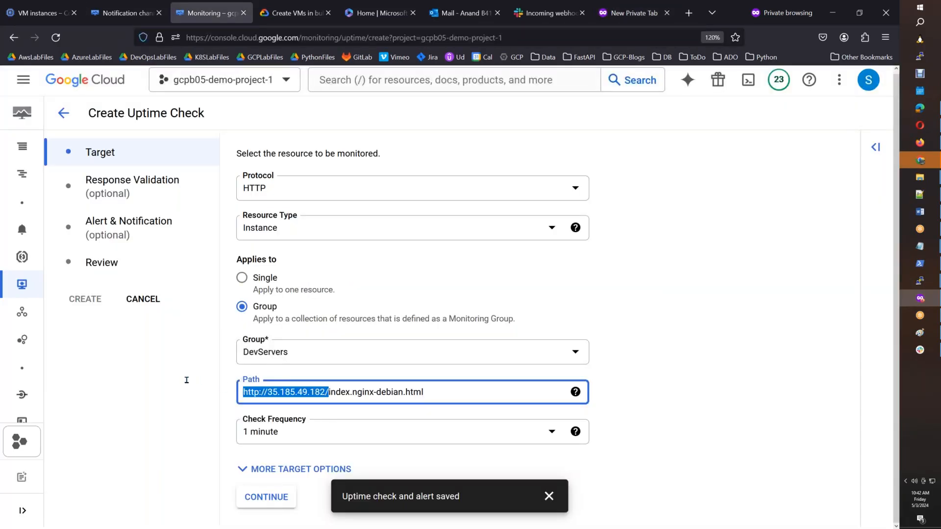
text(/)
click(744, 383)
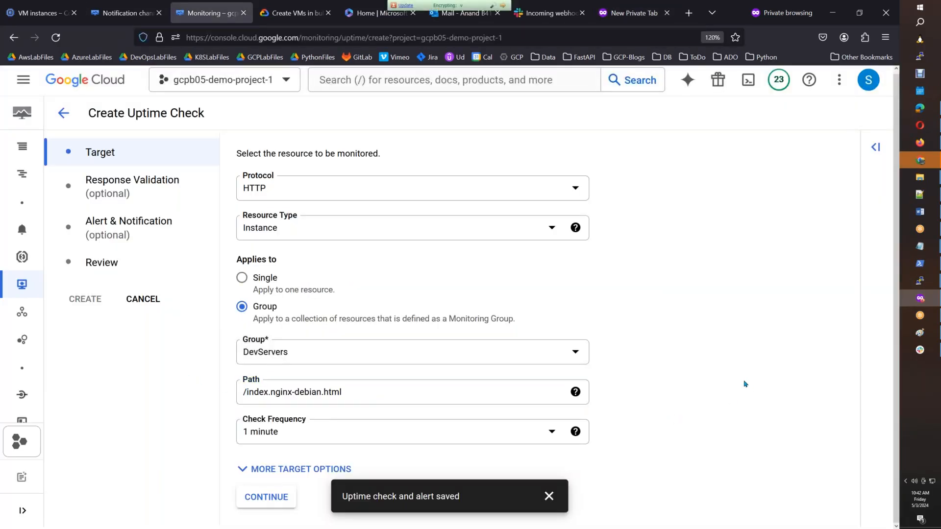
click(548, 496)
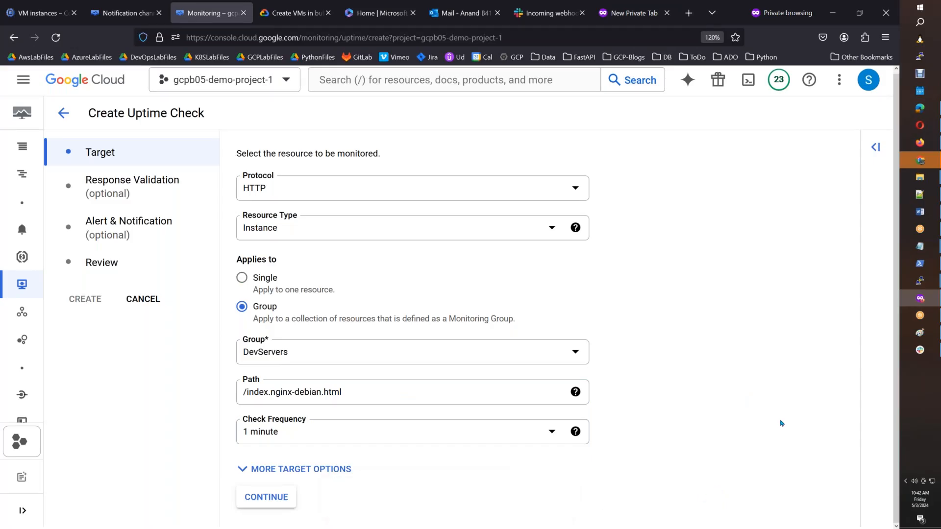
click(932, 335)
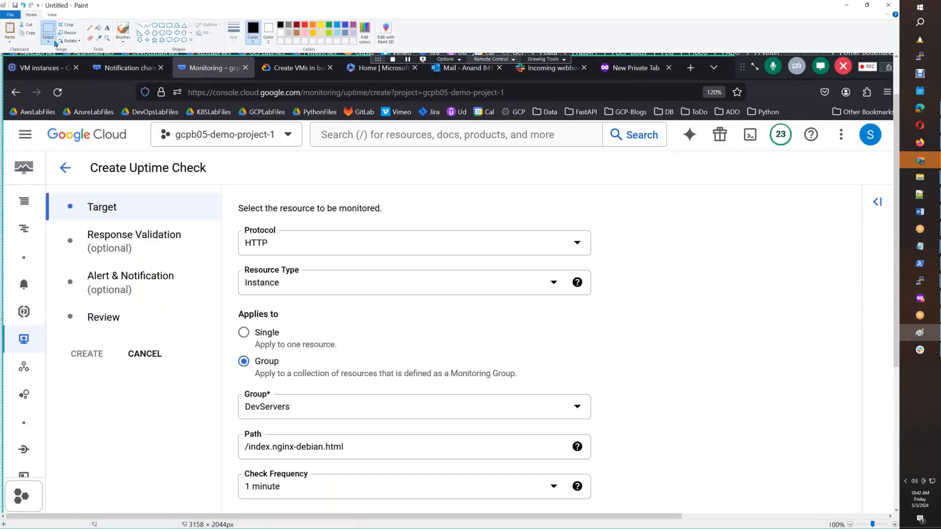
Step: Crop the Target form screenshot and paste it under a 'For HTTP' line in Uptime-Checks
click(48, 31)
mouse_move(45, 151)
mouse_down()
mouse_move(98, 217)
mouse_move(564, 504)
mouse_move(611, 506)
mouse_up()
click(920, 142)
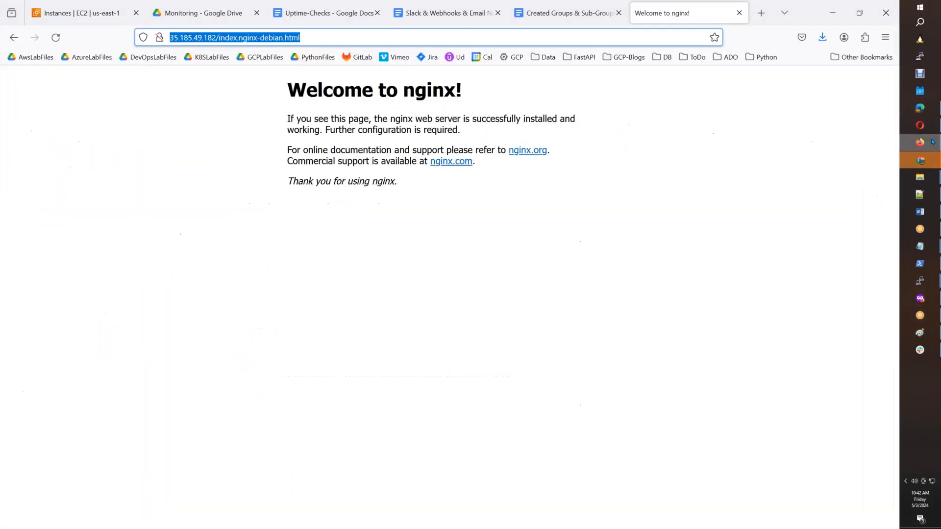
click(319, 15)
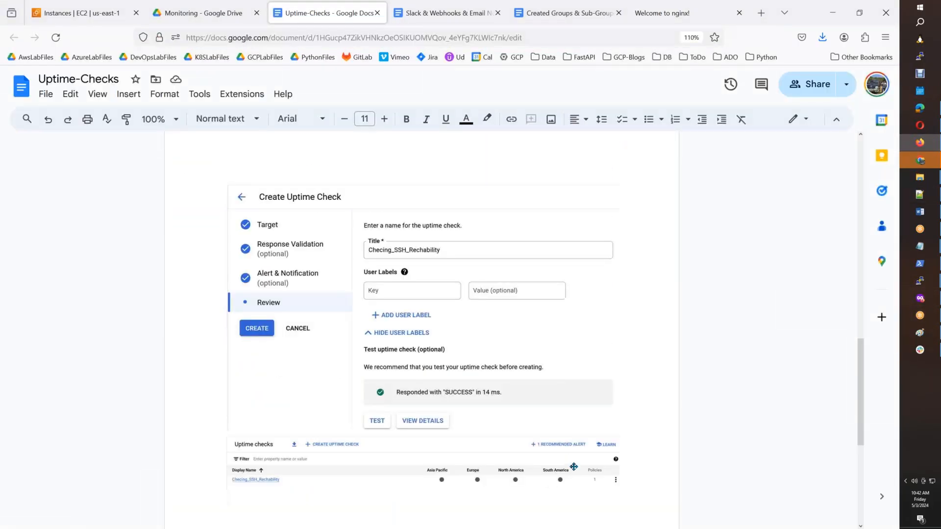
text(For HTTP)
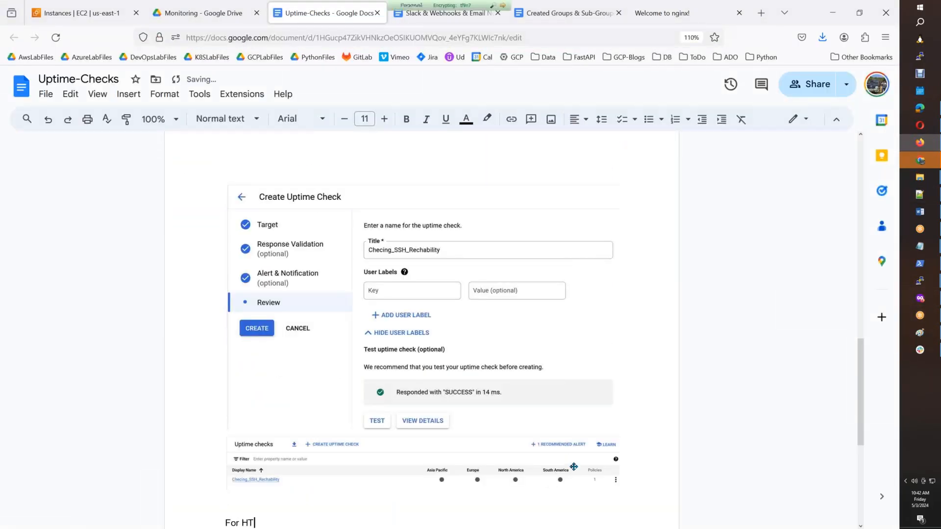
key(Return)
key(ctrl+v)
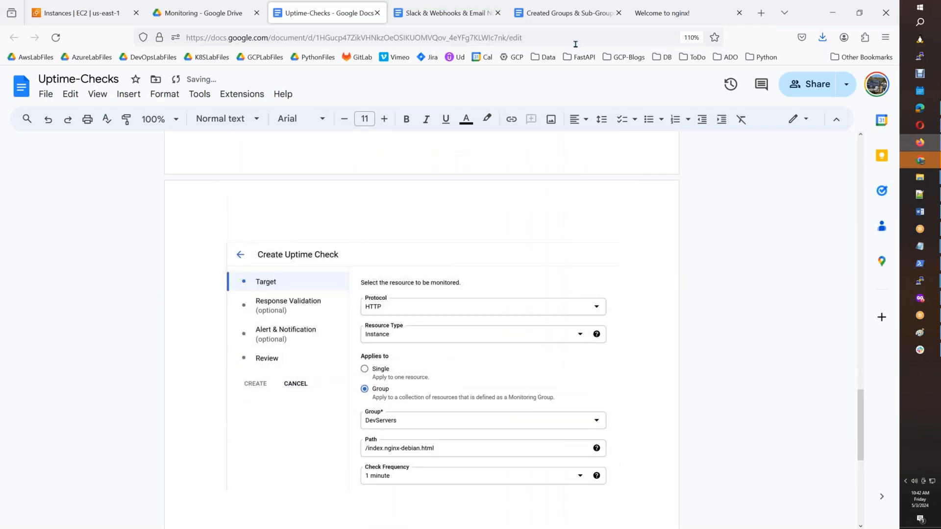
key(alt+Tab)
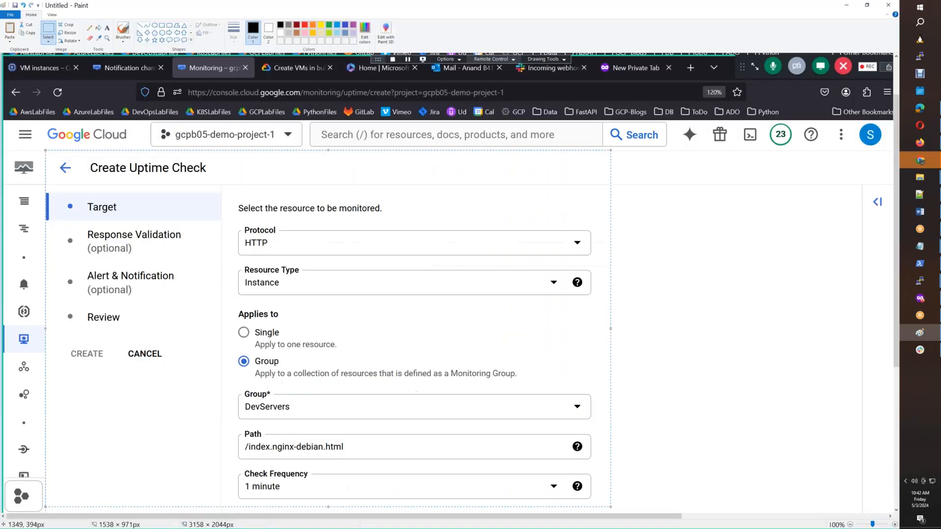
click(920, 298)
Step: Continue past the target and keep the default response validation settings
click(266, 496)
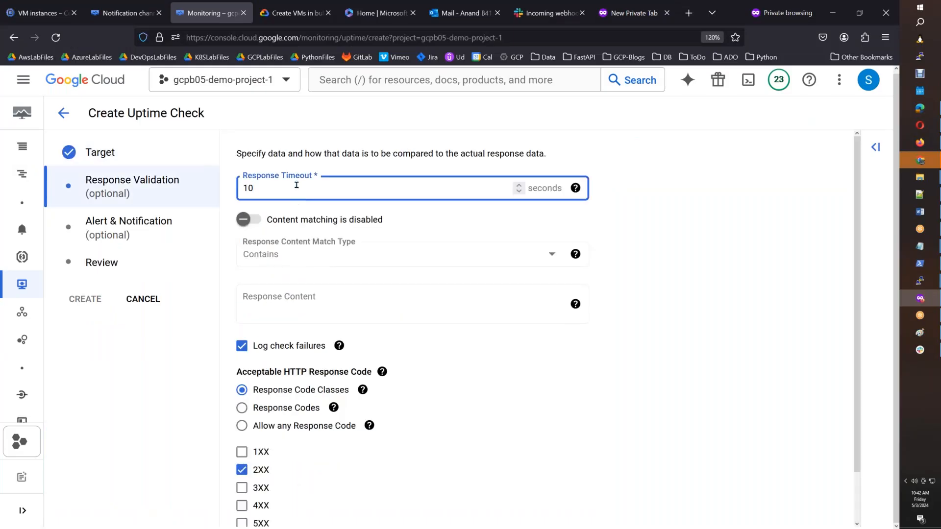
scroll(355, 269, down, 2)
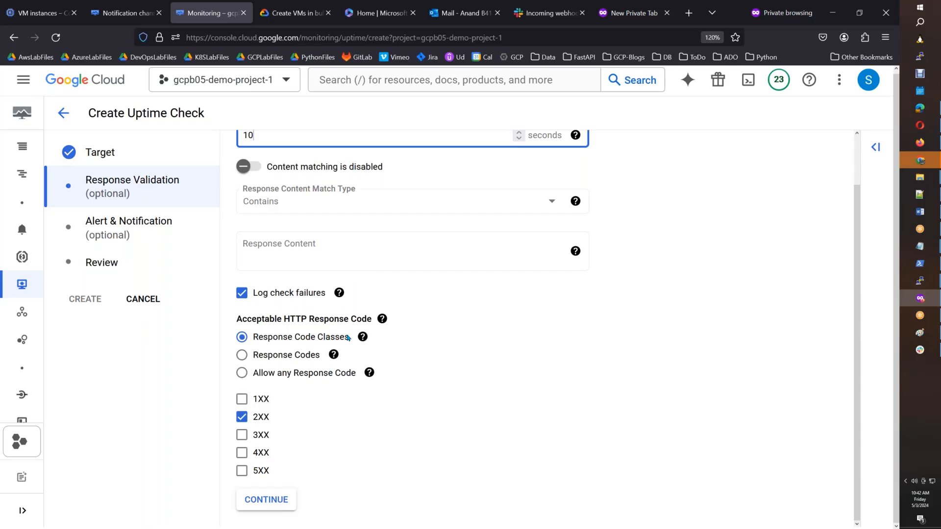
scroll(347, 338, up, 2)
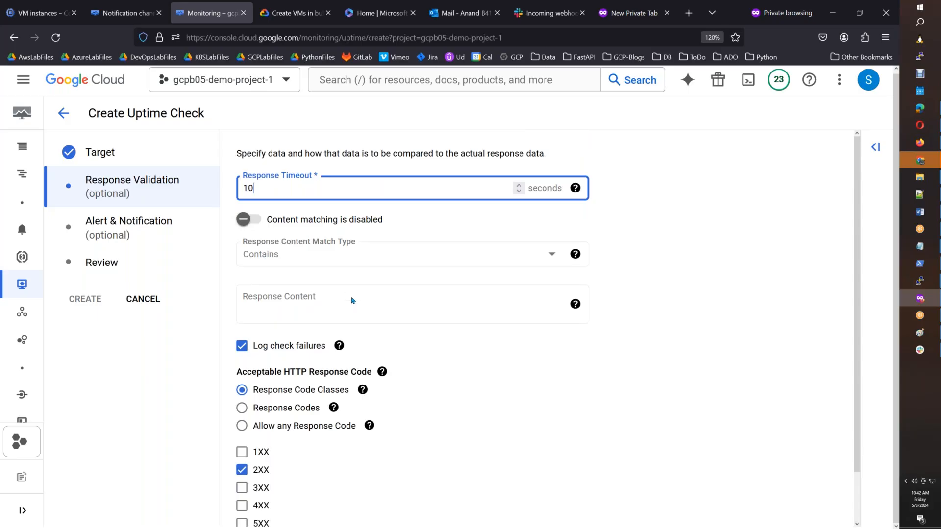
scroll(352, 301, down, 2)
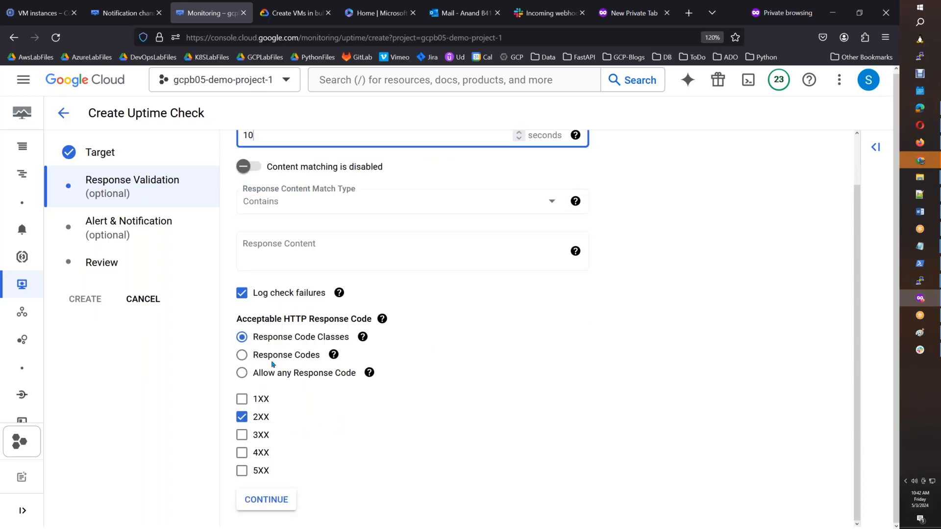
click(278, 501)
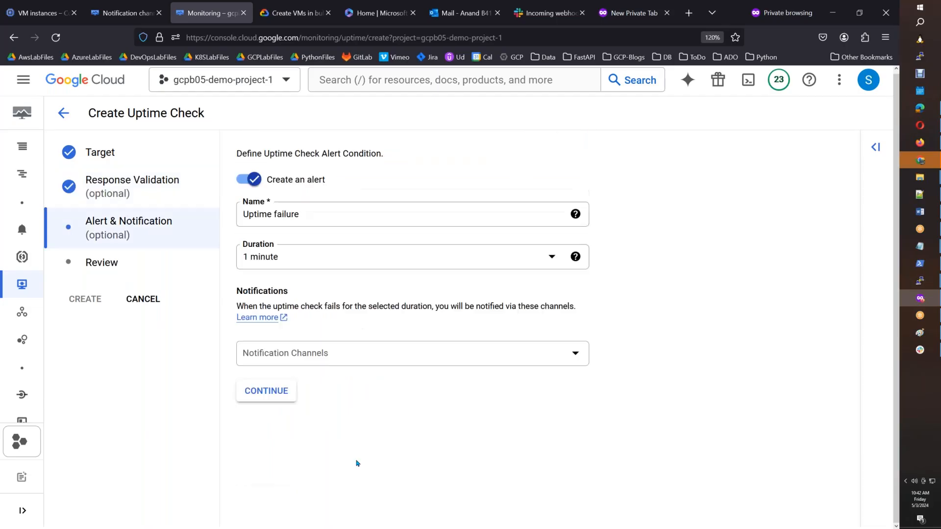
Step: Notify CloudAdmins, #gcpb05-demo-alerts and gcp05-private, then proceed to Review
click(315, 358)
click(289, 274)
click(281, 229)
click(282, 181)
click(557, 343)
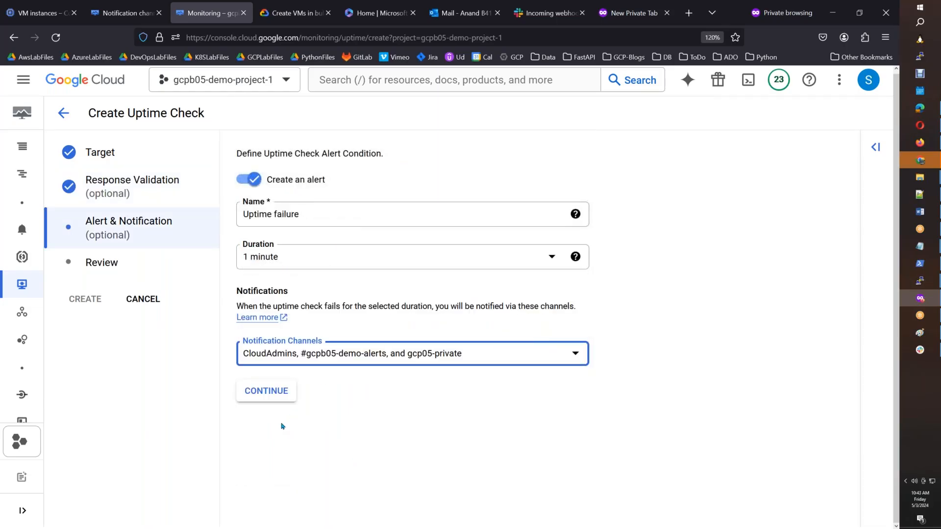
click(267, 391)
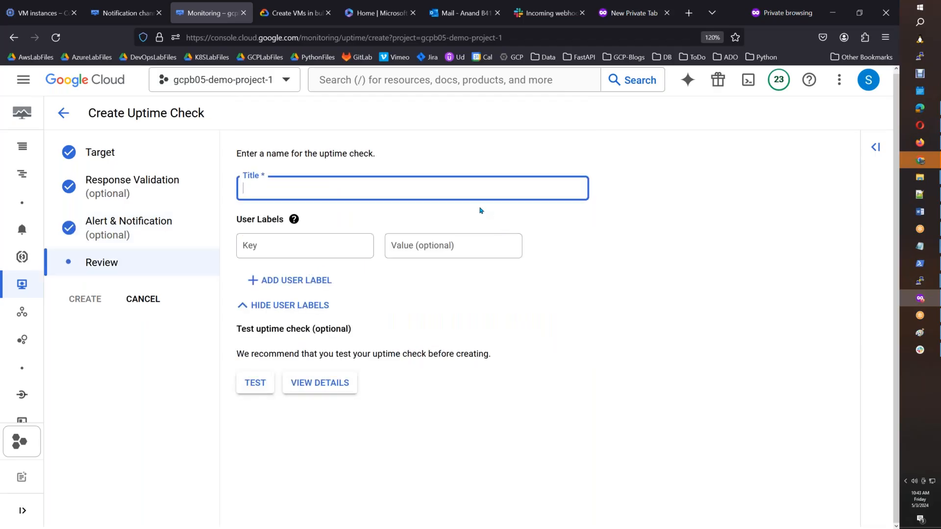
Step: Title the uptime check WebServer_Access, test it for a 200 (OK) response, and crop the screenshot in Paint
text(WebServer_Access)
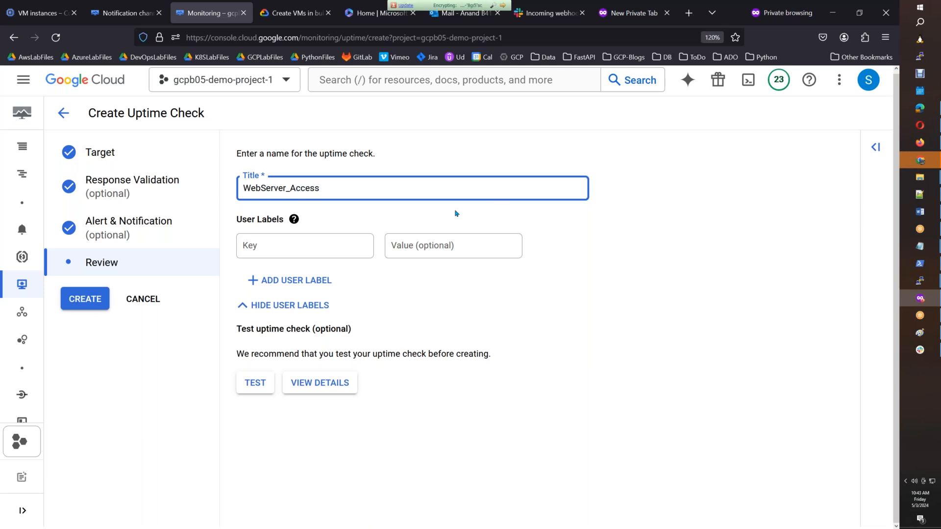
click(253, 382)
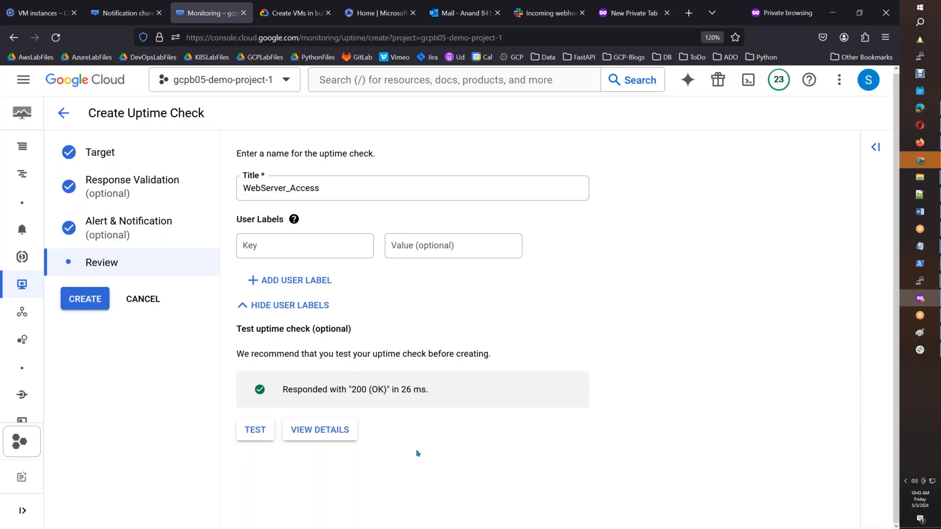
click(920, 332)
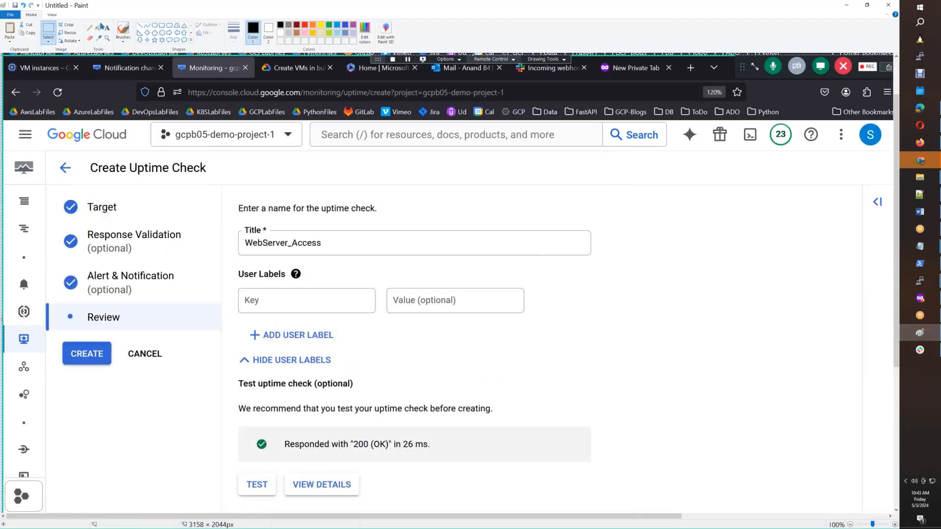
click(49, 31)
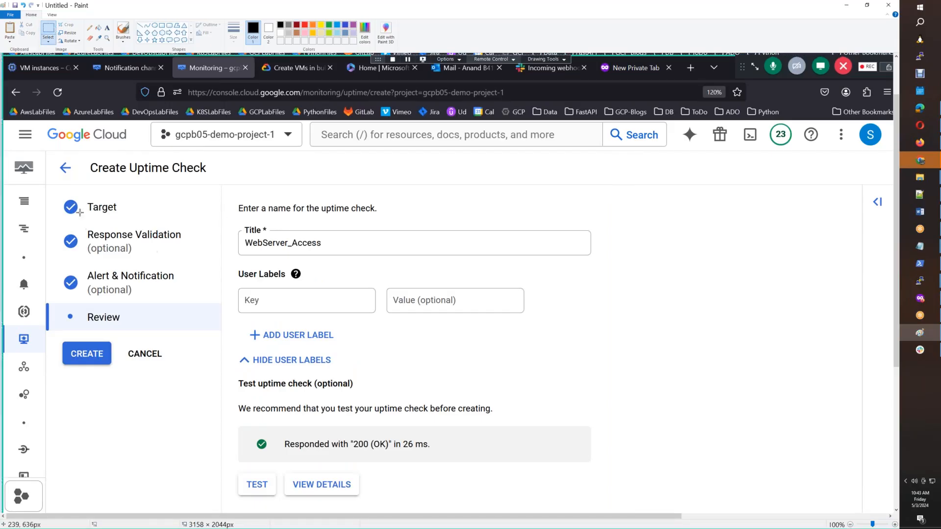
mouse_move(42, 149)
mouse_down()
mouse_move(430, 510)
mouse_move(611, 499)
mouse_up()
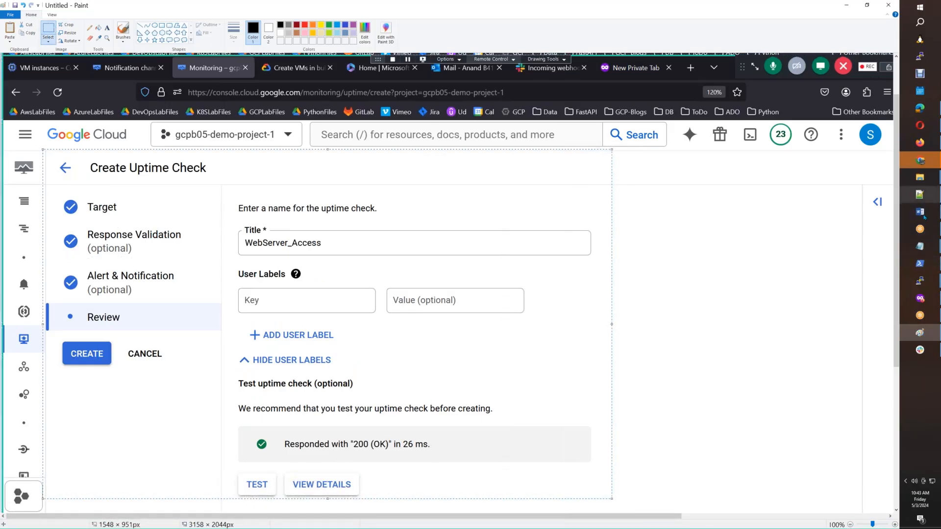
Step: Paste the test screenshot into the Uptime-Checks document and create the WebServer_Access uptime check
click(920, 143)
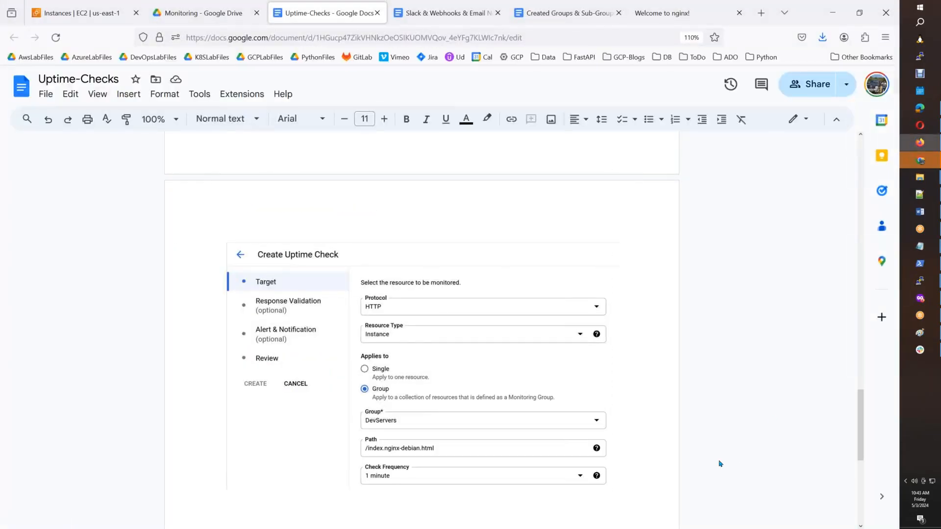
key(ctrl+v)
click(919, 298)
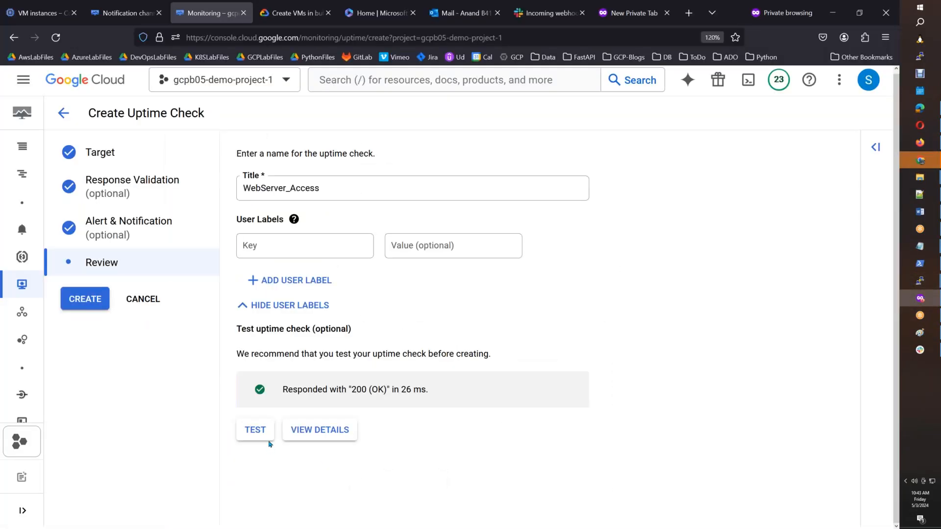
click(83, 309)
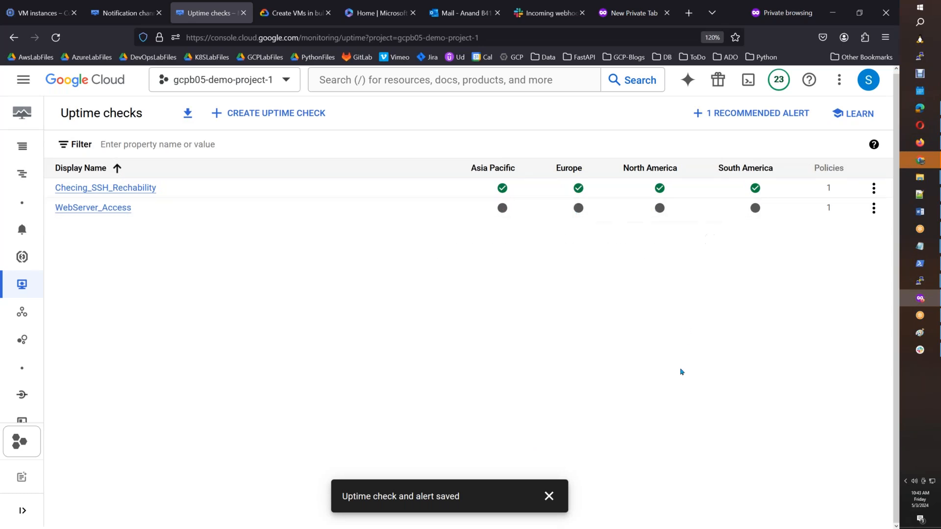
Step: Close the 'Uptime check and alert saved' message and reload the Uptime checks list
click(549, 496)
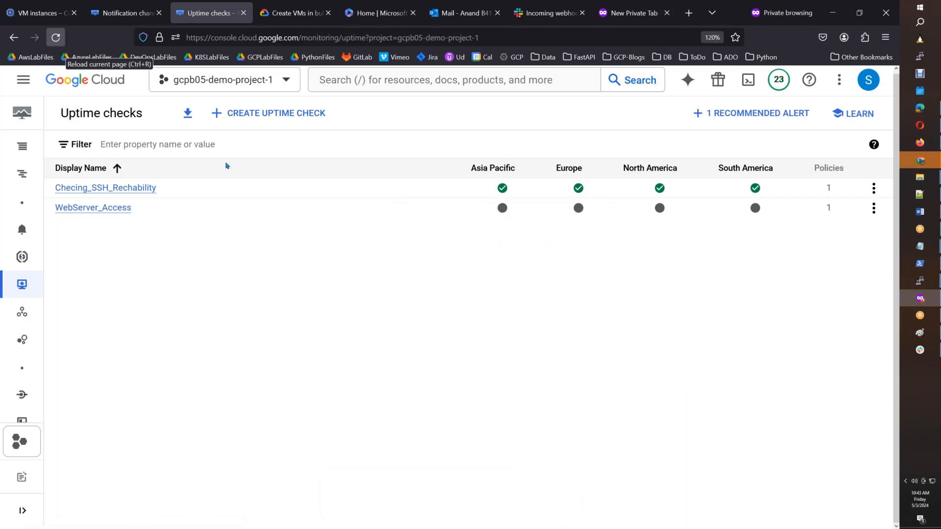
click(56, 38)
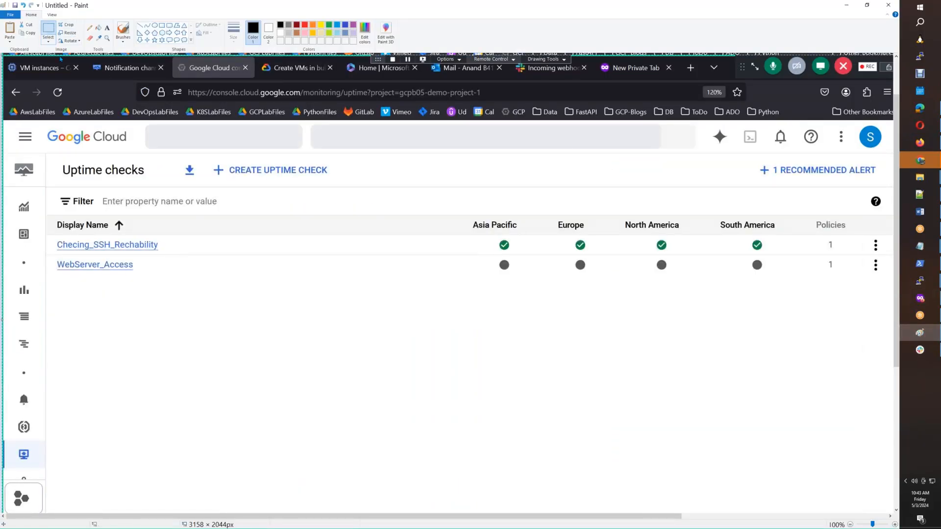
Step: Crop the uptime checks table from the screenshot and paste it into the Uptime-Checks document
drag(44, 182, 686, 304)
drag(742, 296, 883, 285)
click(920, 142)
key(ctrl+v)
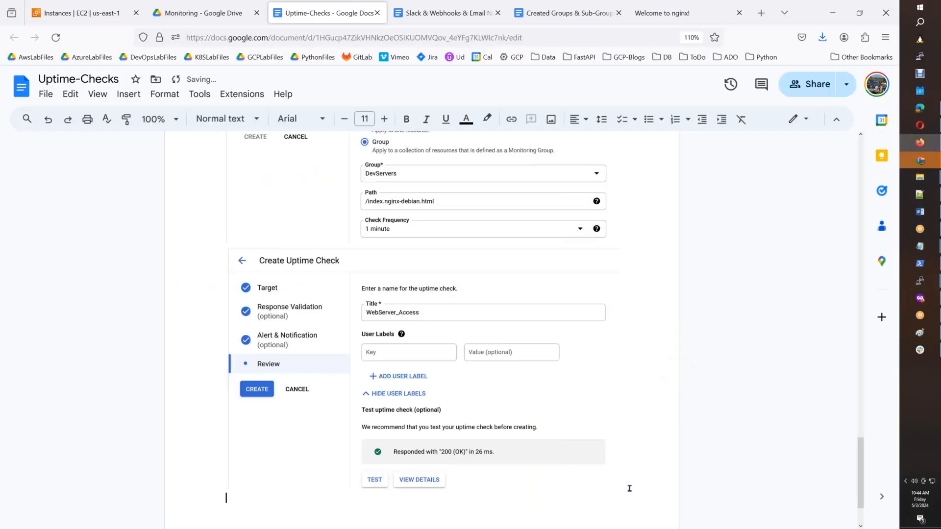
Step: Give each screenshot in the document, including the Uptime checks table, a 1pt border
click(467, 120)
click(473, 144)
click(441, 170)
click(467, 120)
click(468, 142)
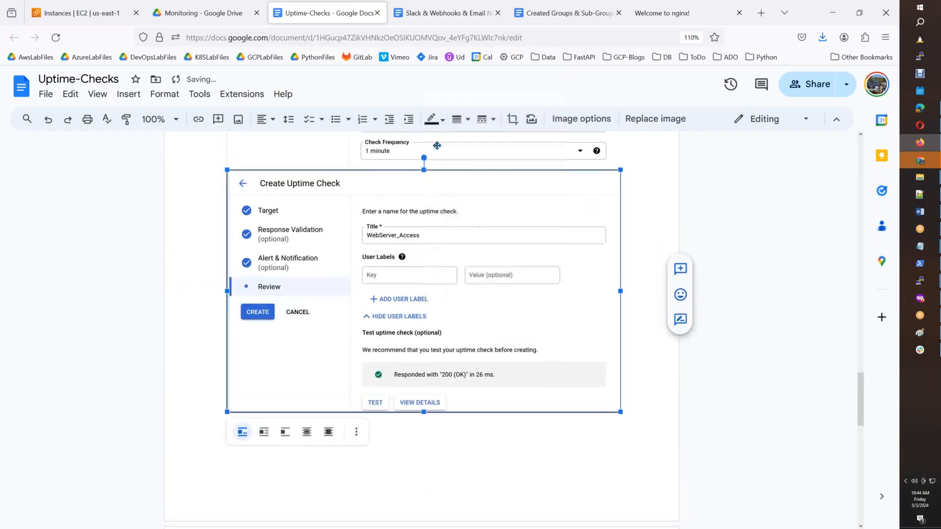
click(438, 144)
click(467, 120)
click(468, 146)
scroll(404, 386, up, 8)
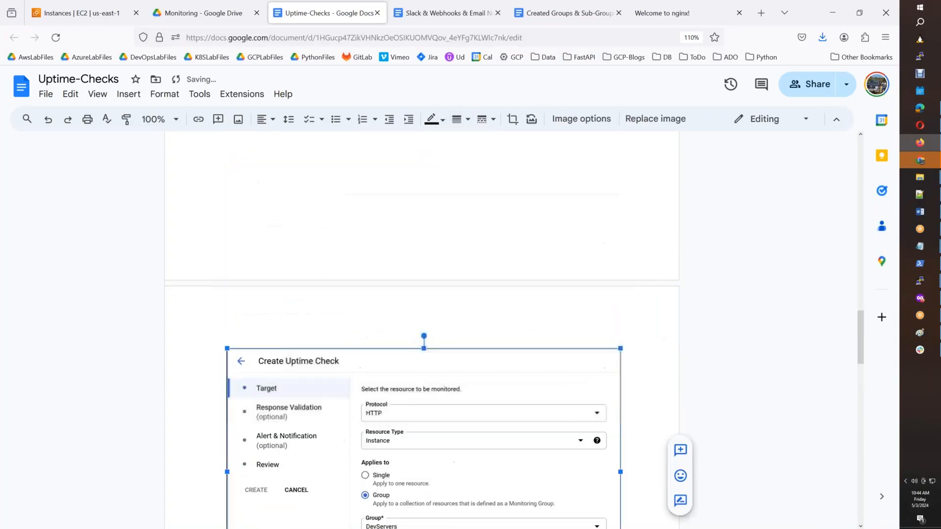
click(422, 179)
click(466, 120)
click(468, 142)
Step: Review the For HTTP Create Uptime Check screenshot, then return to the Cloud Monitoring uptime checks page
scroll(483, 380, down, 5)
scroll(517, 299, down, 5)
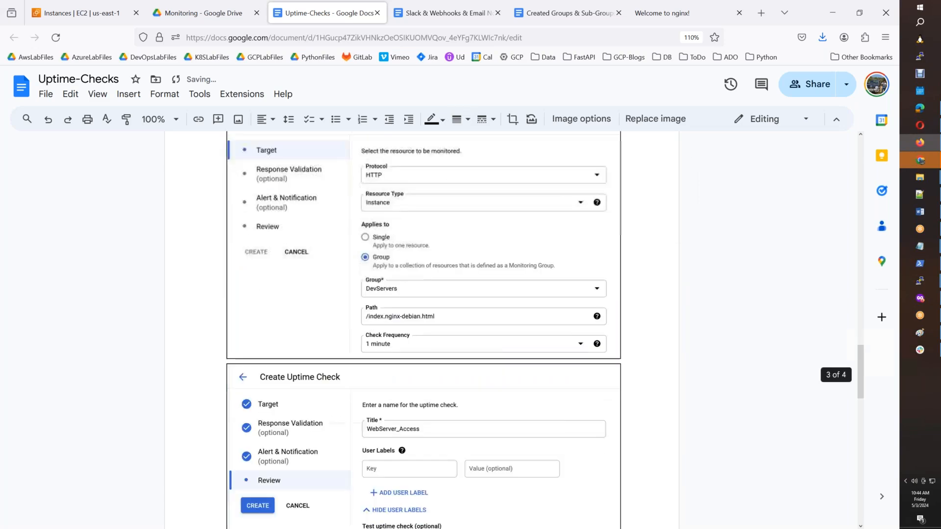
click(517, 299)
scroll(517, 299, down, 5)
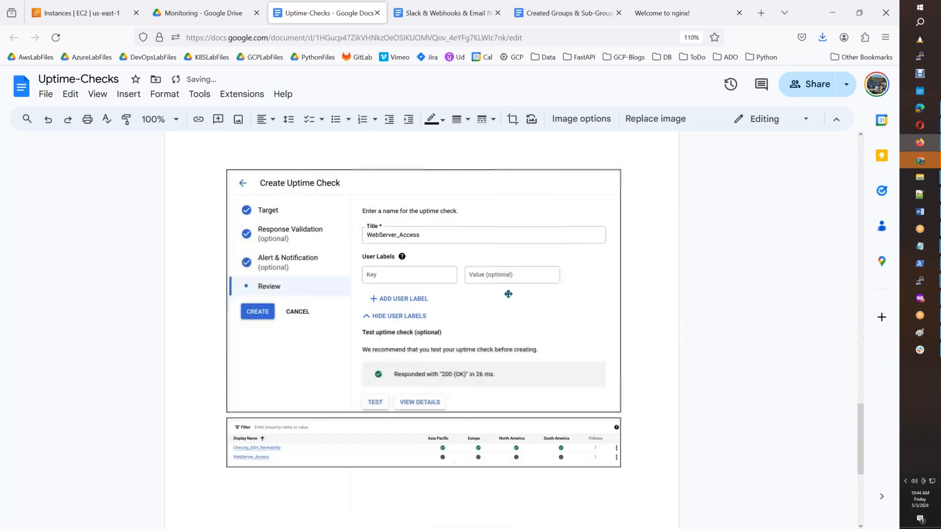
scroll(536, 396, up, 5)
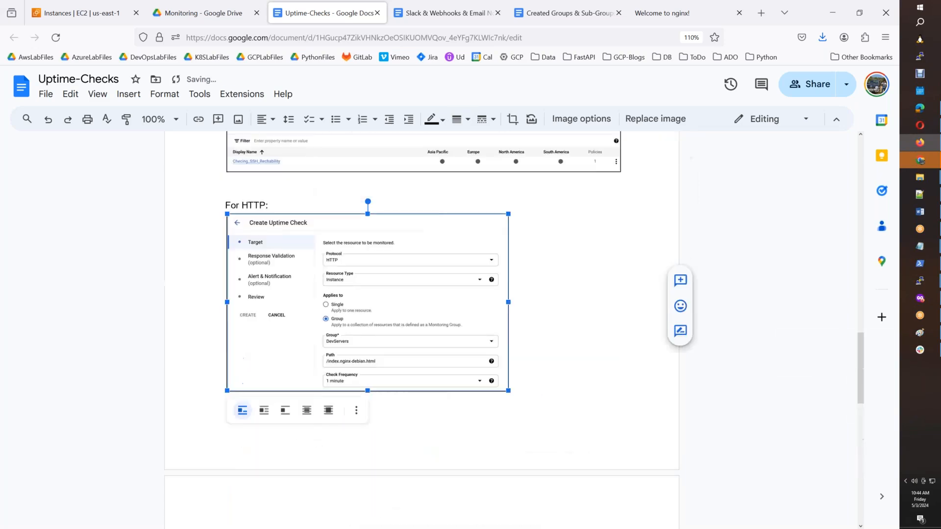
click(766, 253)
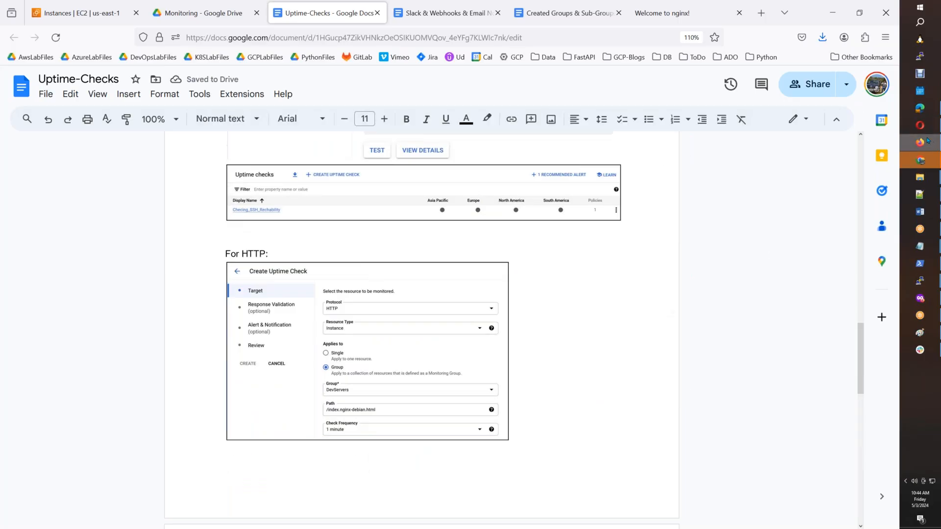
click(919, 298)
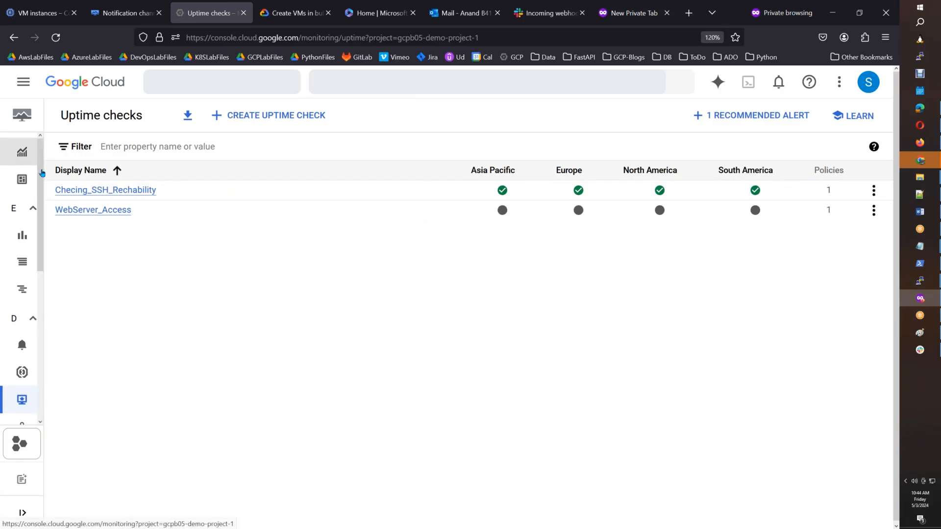
Step: Open Monitoring > Alerting, showing zero incidents and two alert policies
mouse_move(41, 172)
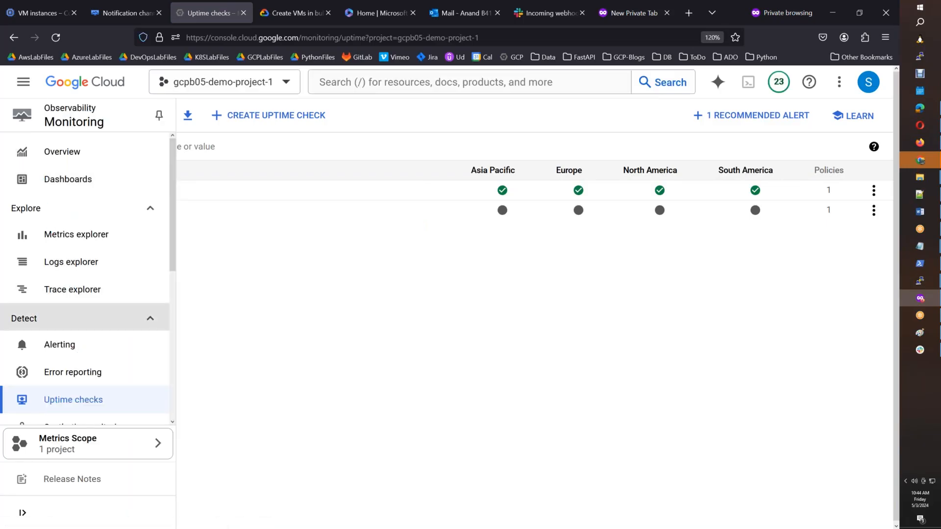
click(59, 345)
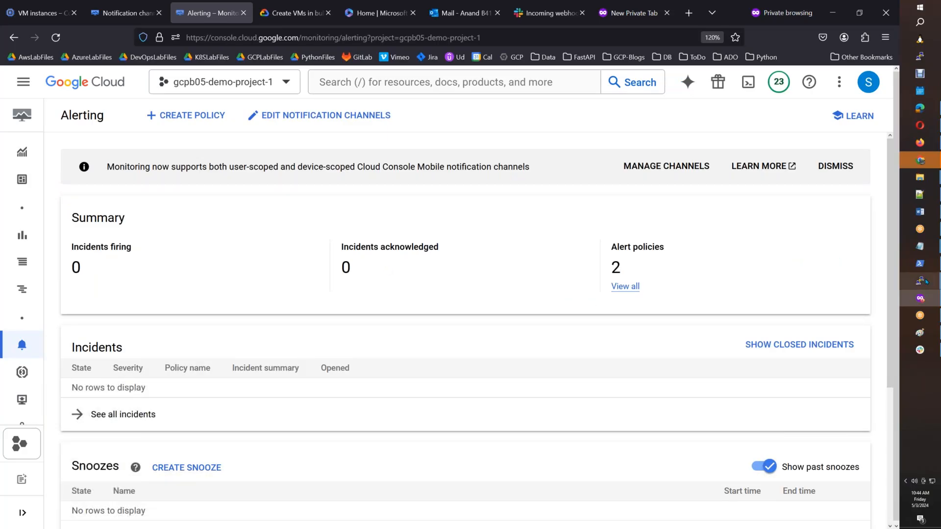
Step: Clear the testvm-001 terminal and run 'apt install -y stress' there
mouse_move(920, 280)
mouse_move(861, 230)
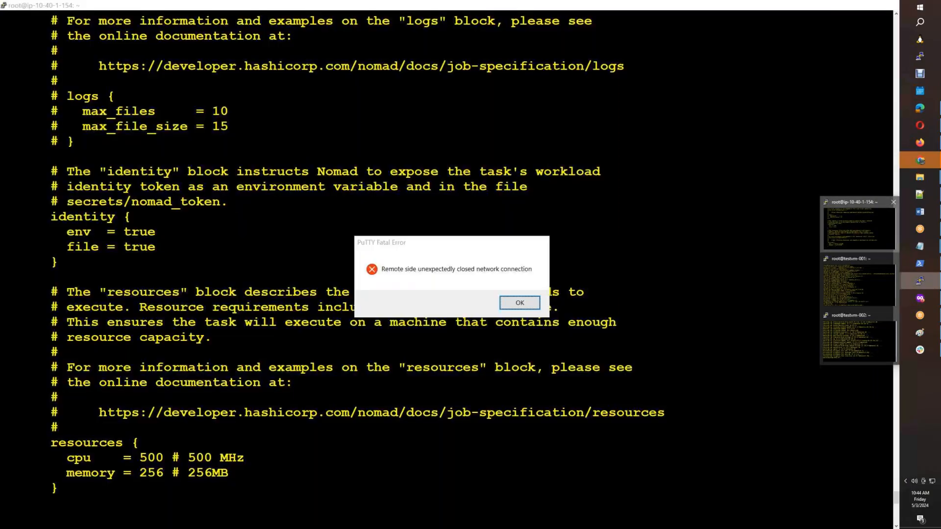
click(858, 284)
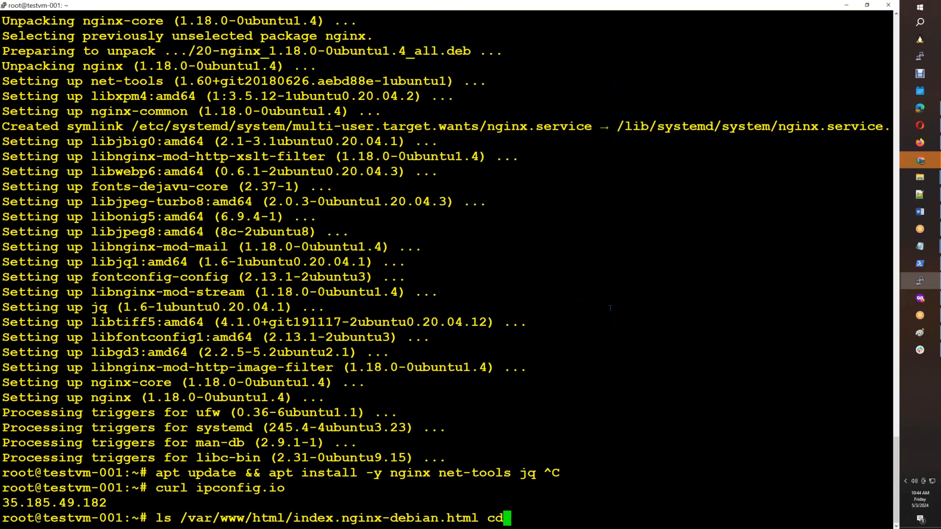
key(ctrl+c)
key(ctrl+l)
text(apt install -y stress)
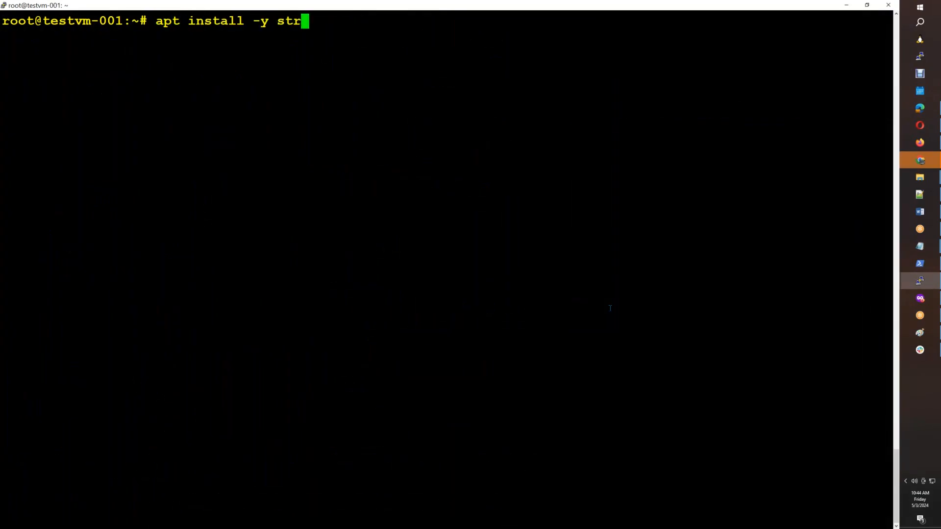
drag(157, 20, 322, 21)
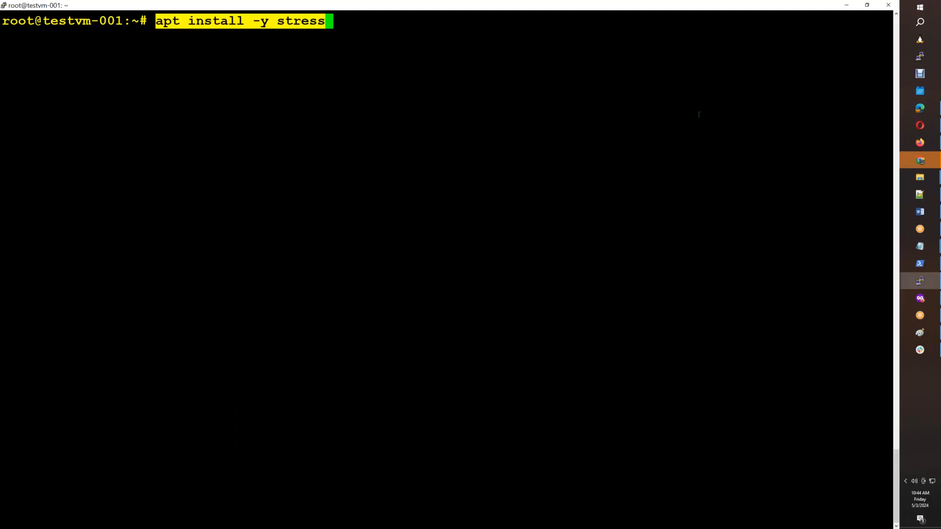
key(Return)
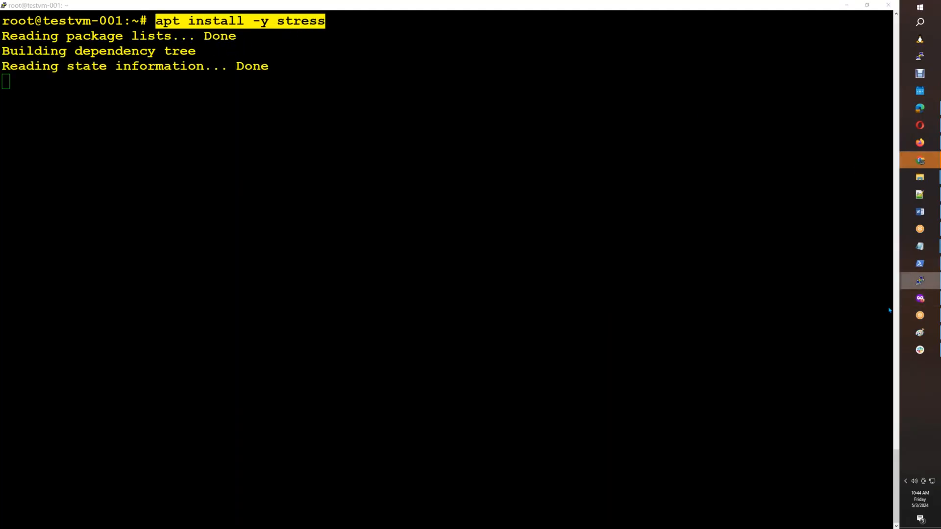
Step: Paste and run the same 'apt install -y stress' command on testvm-002
click(875, 312)
right_click(394, 328)
key(Return)
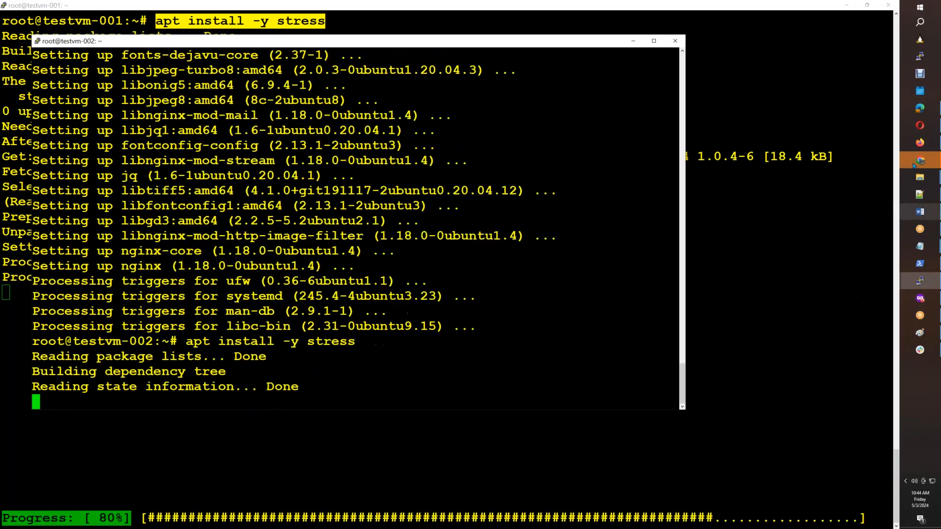
Step: Go to the Monitoring folder in Google Drive and open the New item menu
click(920, 143)
click(196, 13)
click(30, 127)
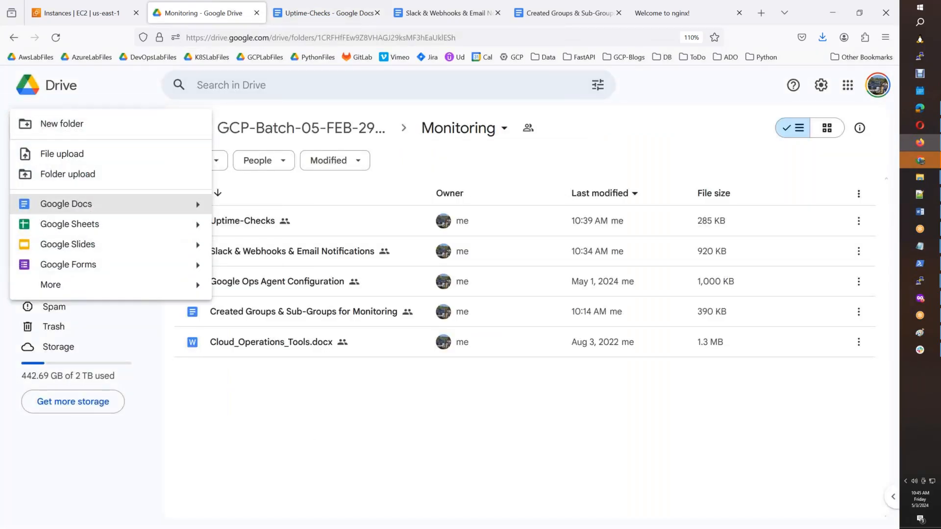
Step: Create a new Google Doc in the Monitoring folder headed 'Alert Configuration:' with a blank line below
click(66, 204)
click(588, 326)
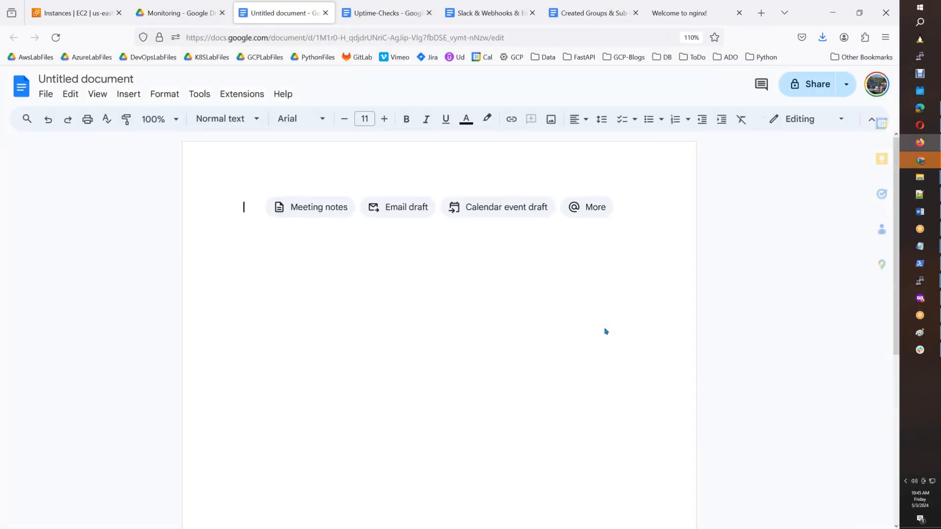
text(Alert C)
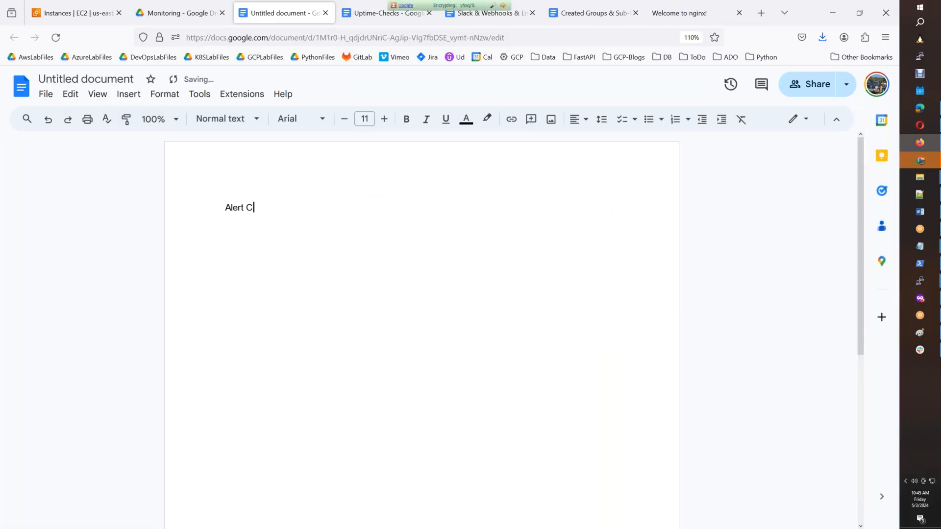
text(onfiguration:)
key(Return)
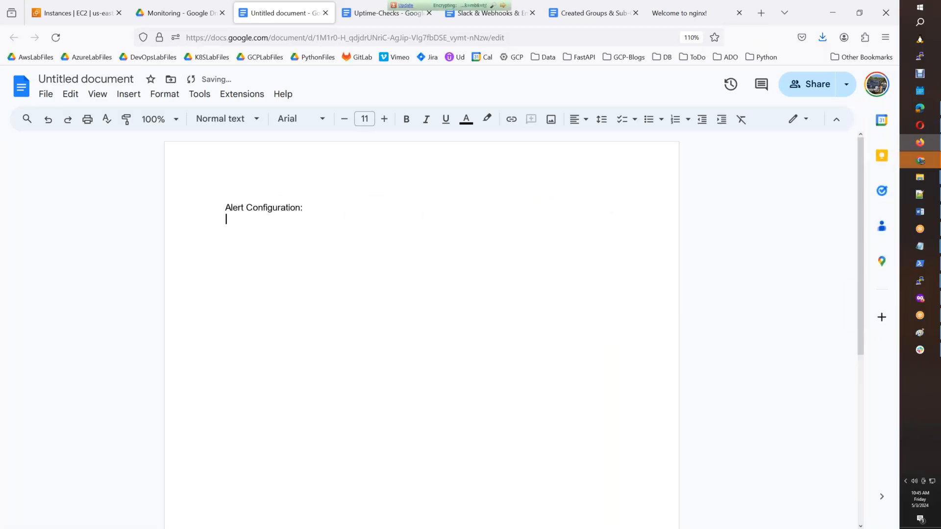
click(927, 336)
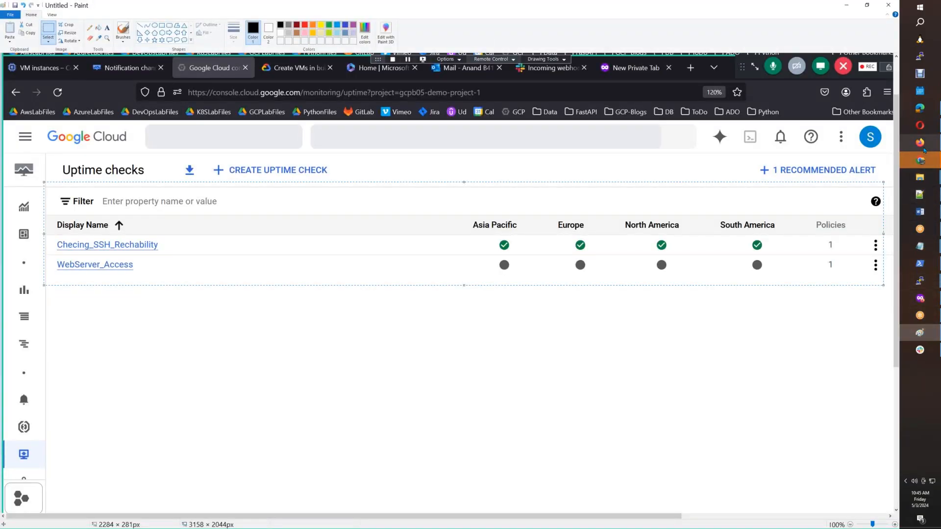
Step: Dismiss the notification channels banner and list all alert policies, both uptime-failure policies enabled
mouse_move(924, 150)
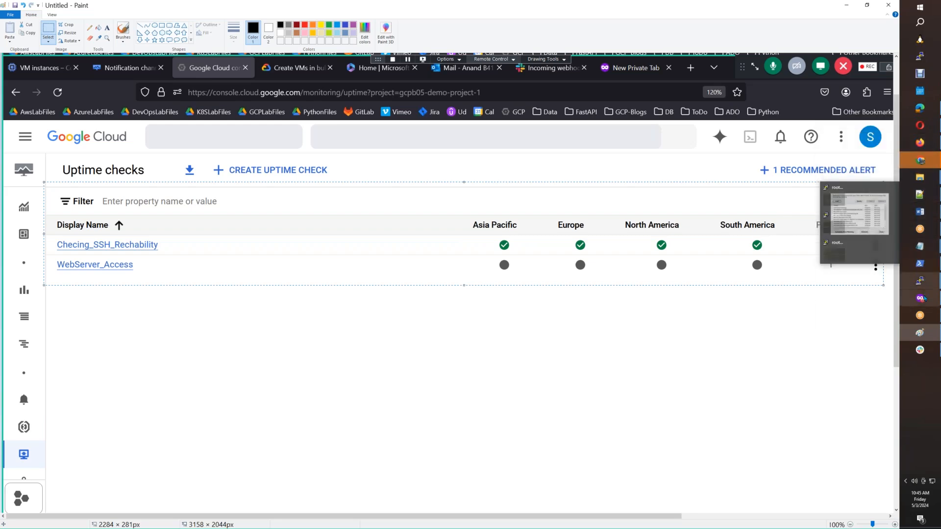
click(919, 298)
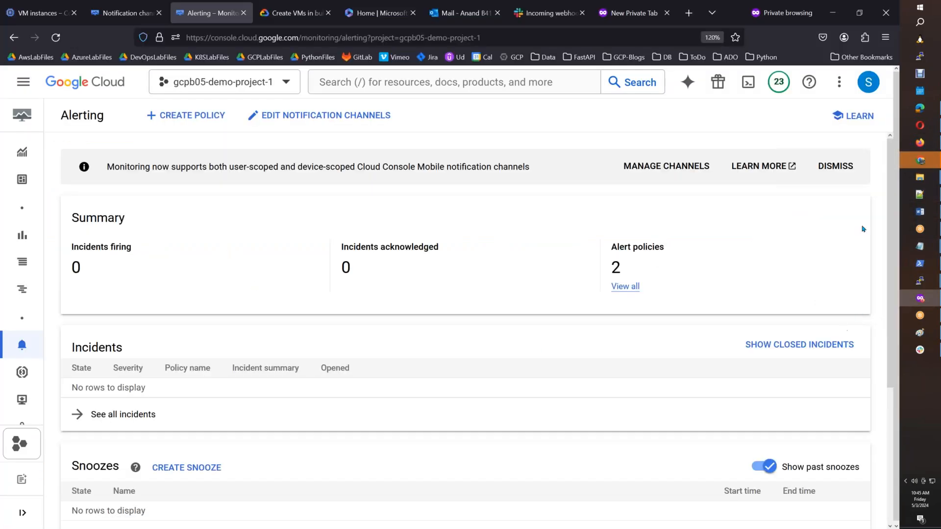
click(851, 172)
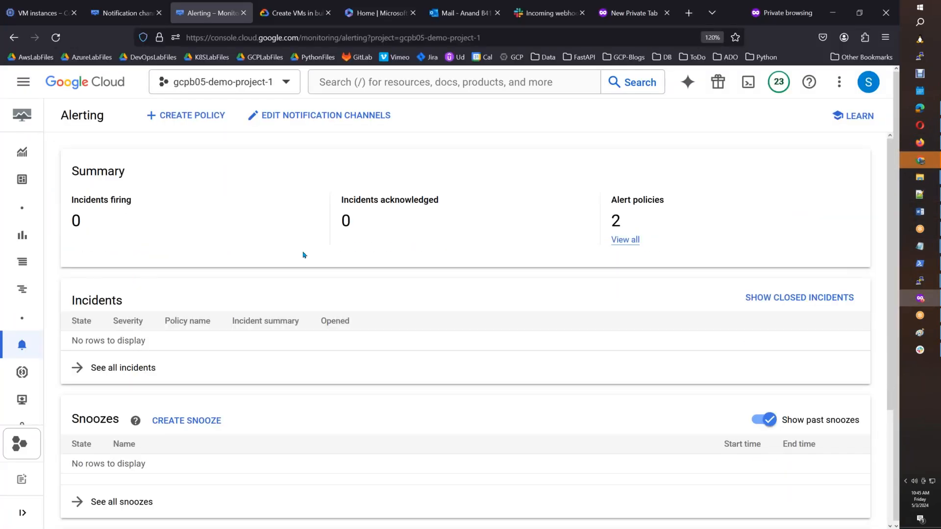
click(627, 240)
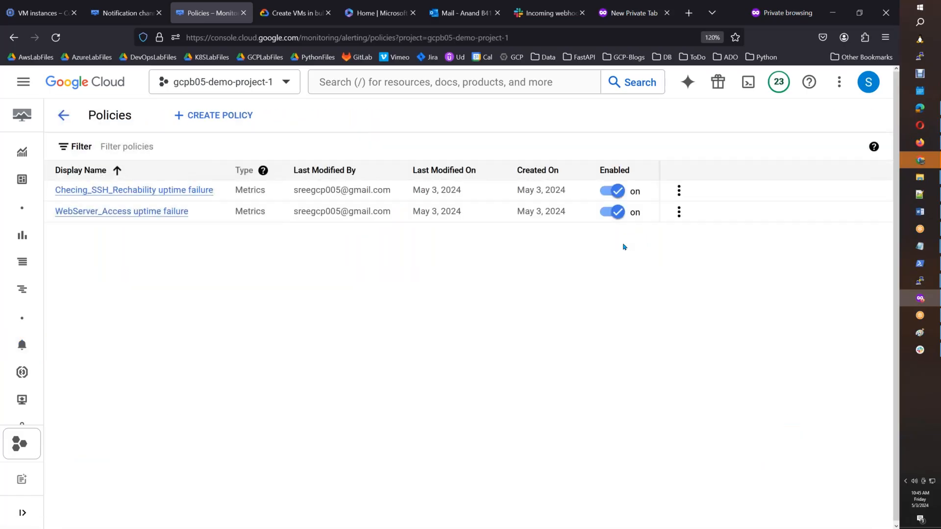
mouse_move(1, 156)
scroll(120, 247, down, 5)
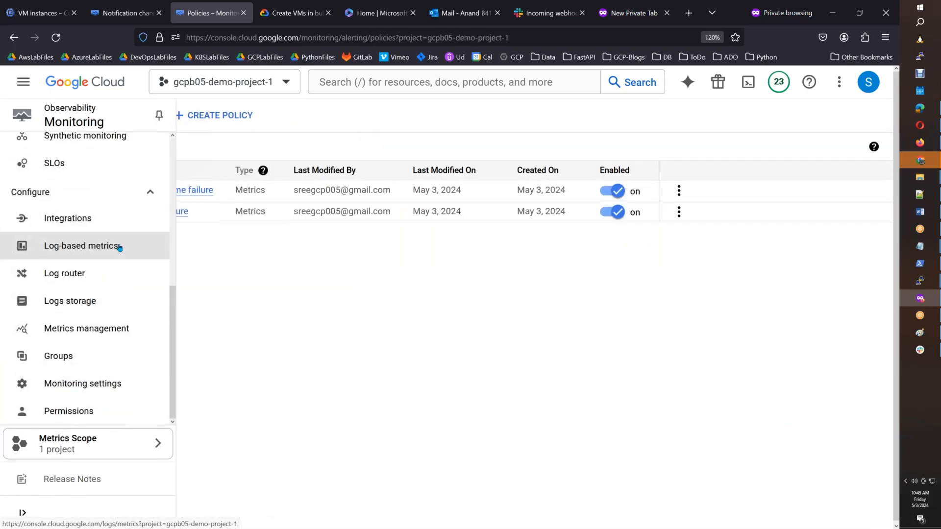
click(64, 118)
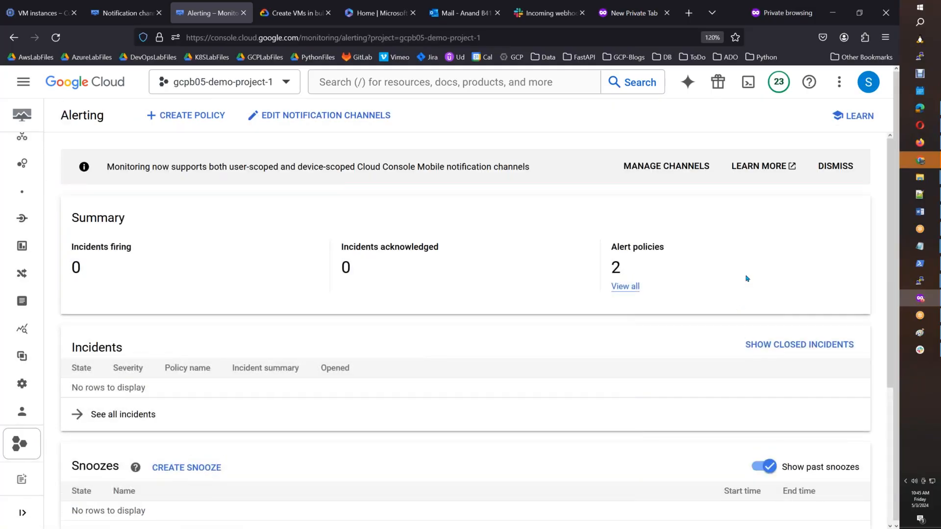
scroll(746, 279, down, 4)
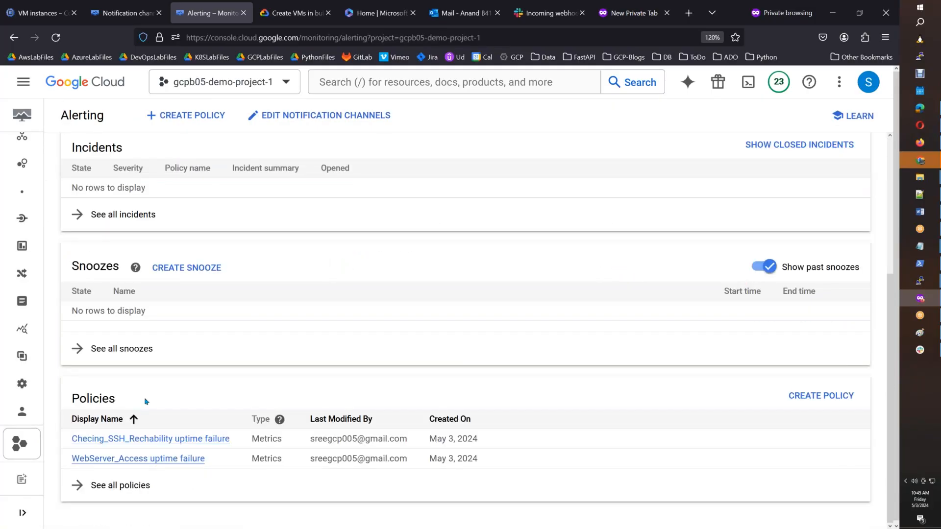
scroll(145, 402, down, 1)
scroll(588, 392, up, 4)
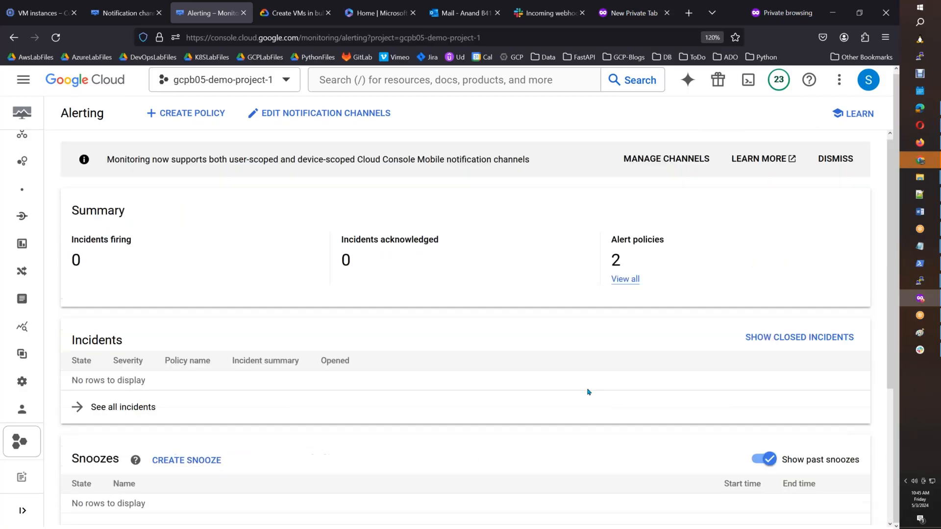
scroll(660, 395, down, 4)
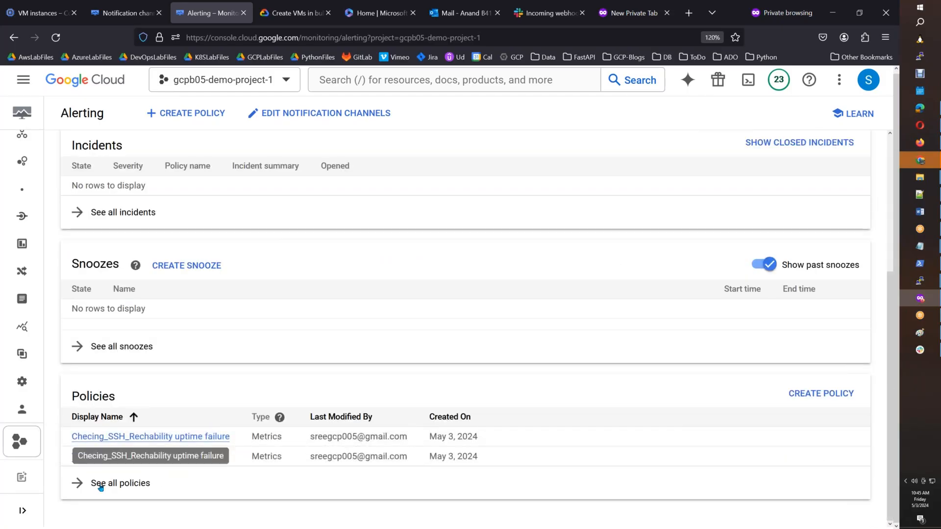
click(116, 483)
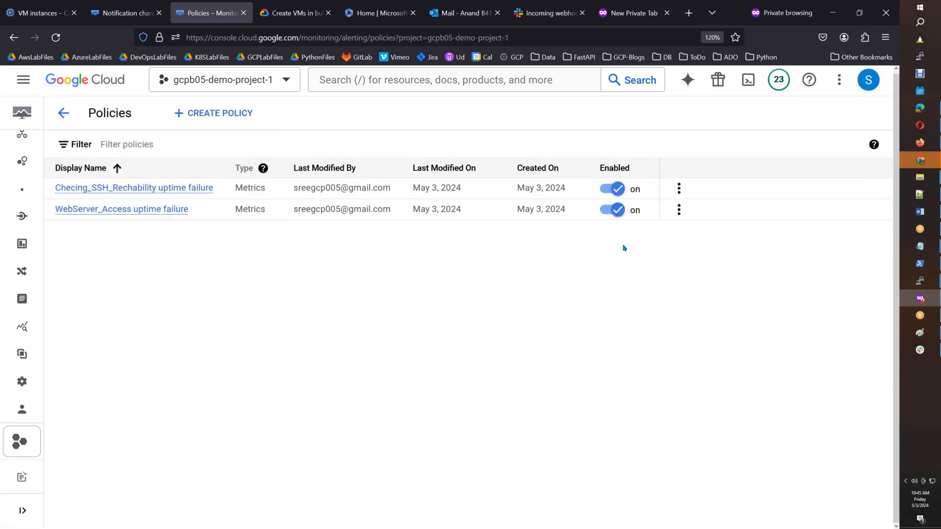
Step: Delete the Checing_SSH_Rechability and WebServer_Access uptime-failure policies, then return to the Alerting overview
click(679, 188)
click(694, 251)
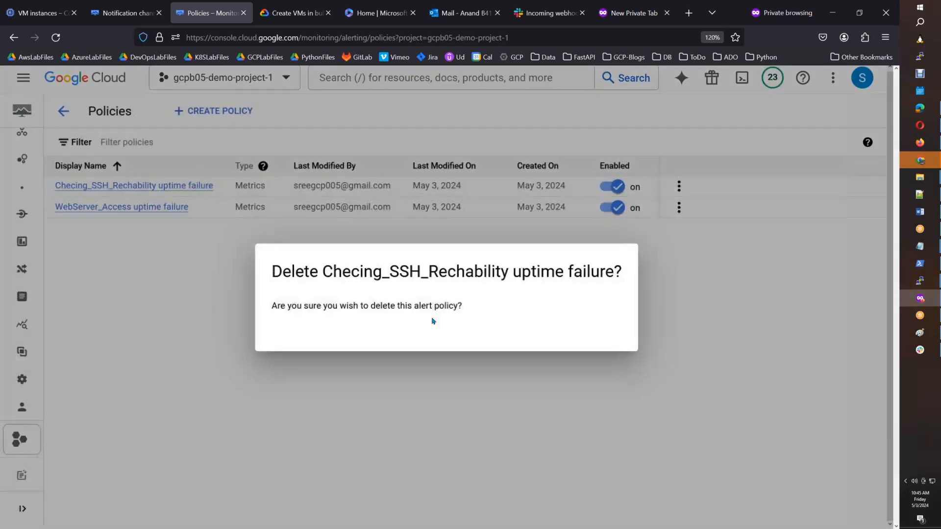
key(Return)
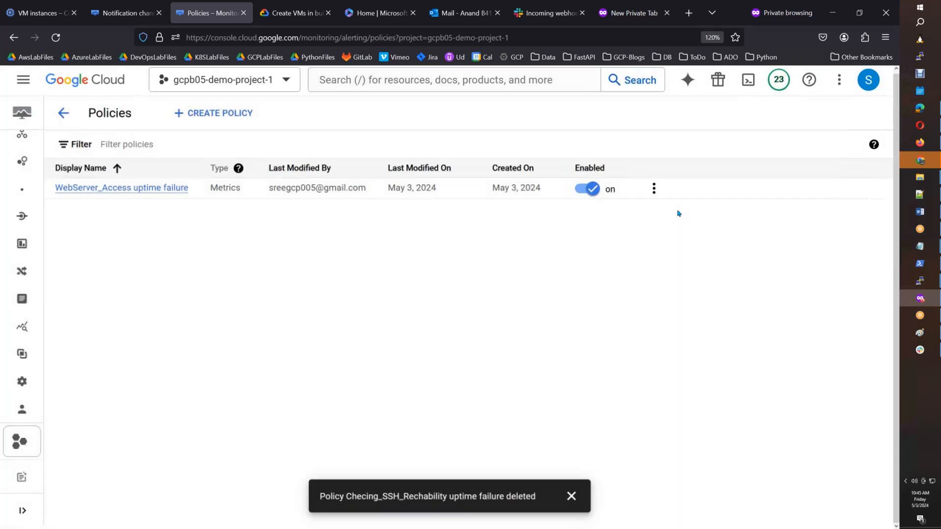
click(653, 188)
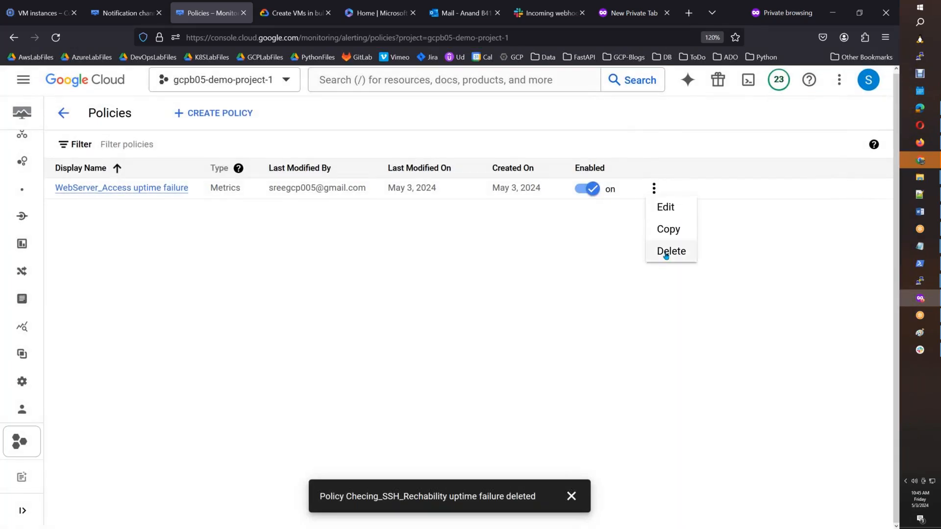
key(Return)
key(Return)
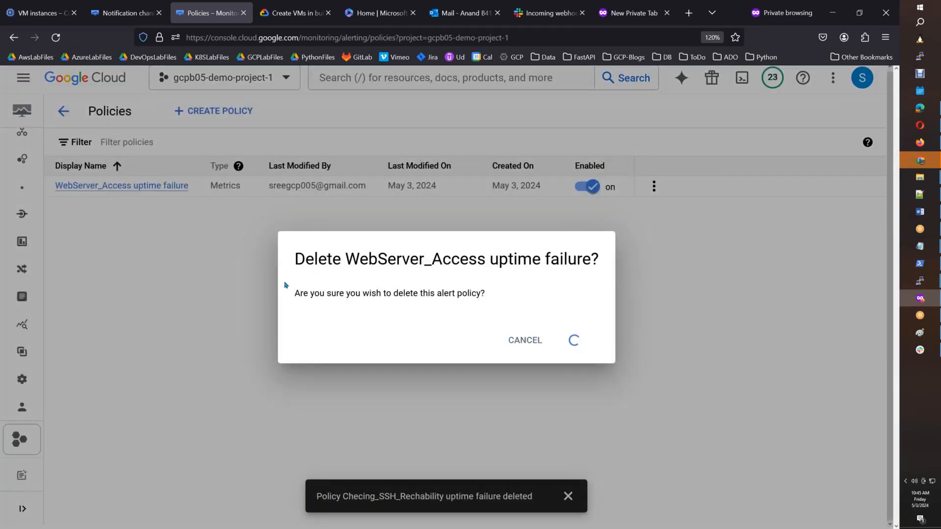
mouse_move(28, 249)
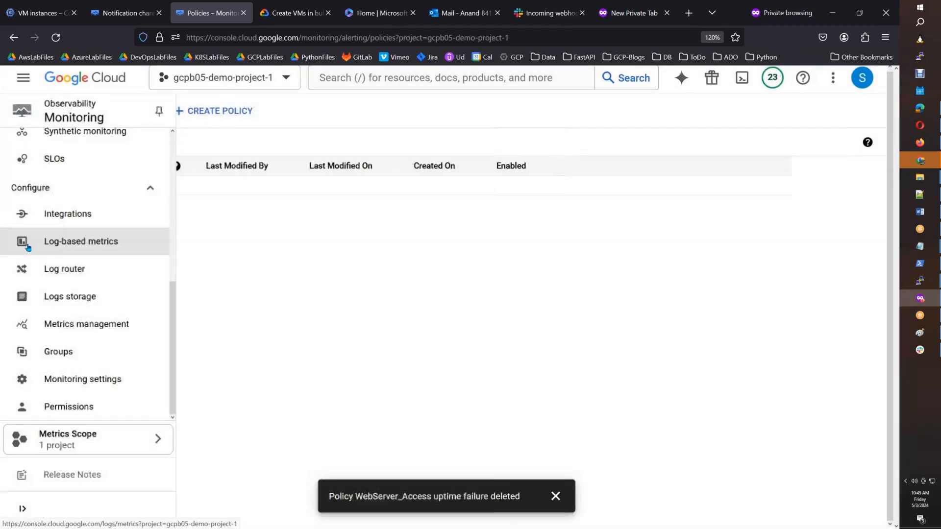
scroll(77, 269, up, 5)
click(73, 290)
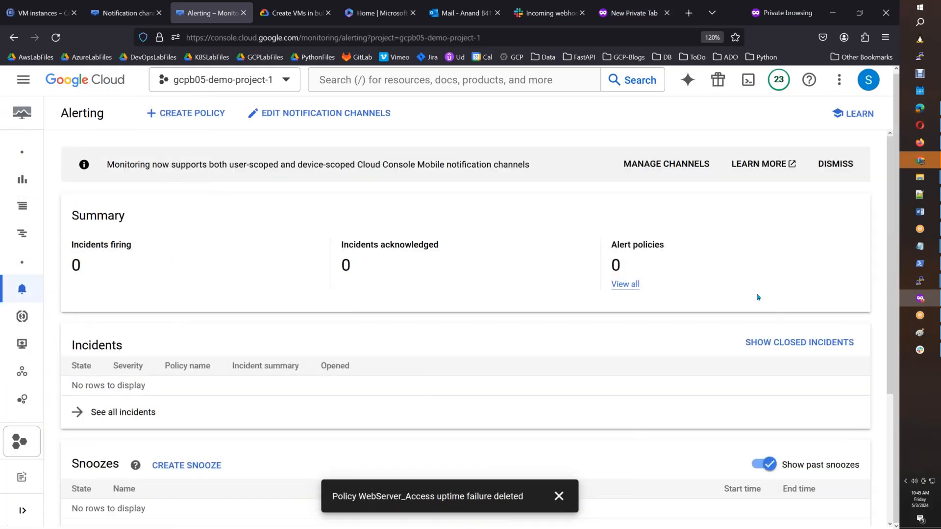
Step: Dismiss the banner and box the policy-creation option on the Alerting summary screenshot in Paint
click(839, 165)
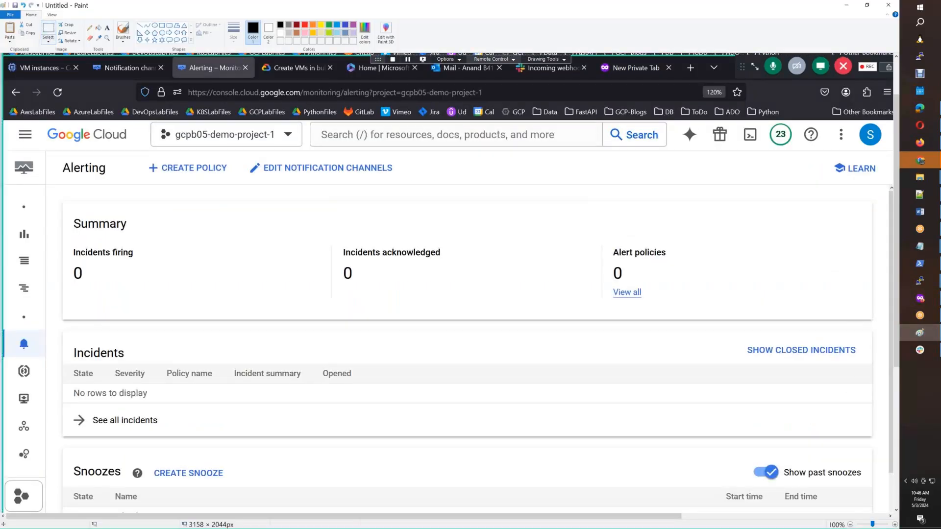
click(163, 27)
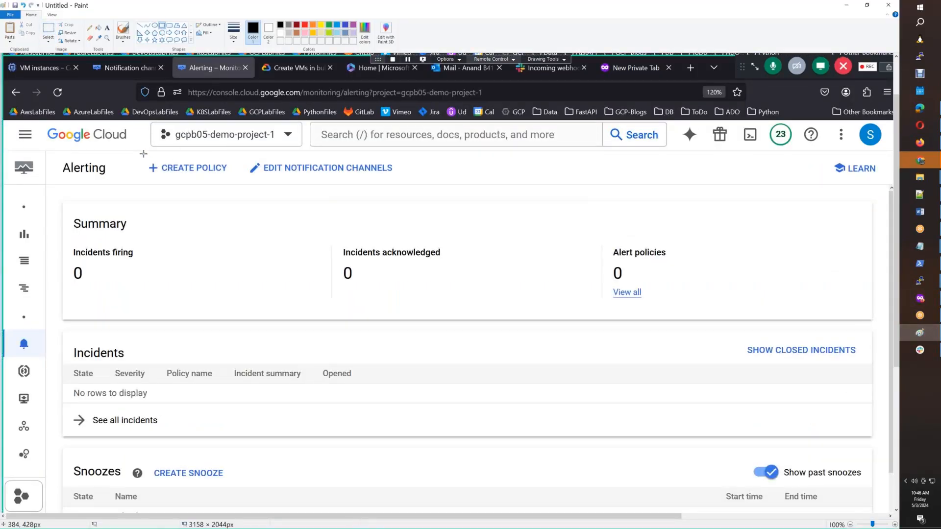
drag(143, 152, 231, 179)
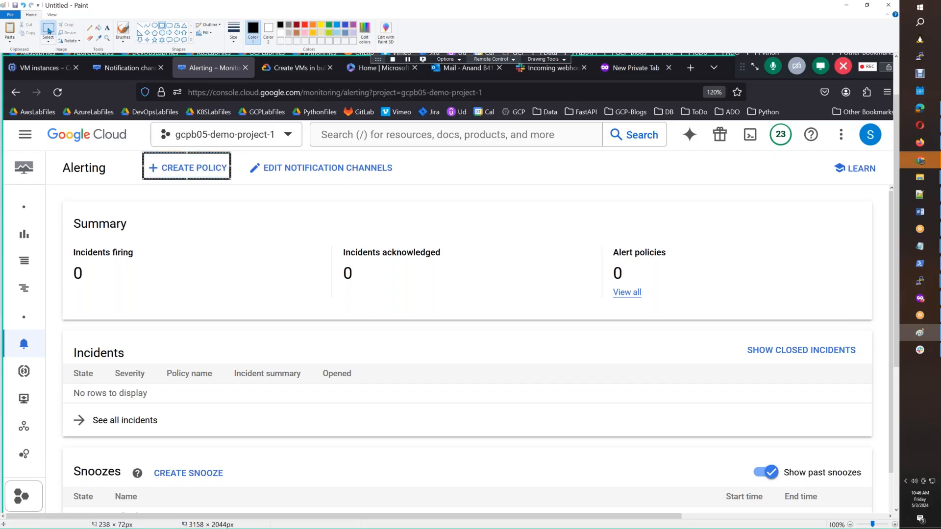
click(48, 30)
mouse_move(60, 149)
mouse_down()
mouse_move(358, 310)
mouse_move(482, 331)
mouse_move(877, 324)
mouse_up()
Step: Paste the annotated Alerting summary screenshot below 'Alert Configuration:' in the doc
click(934, 158)
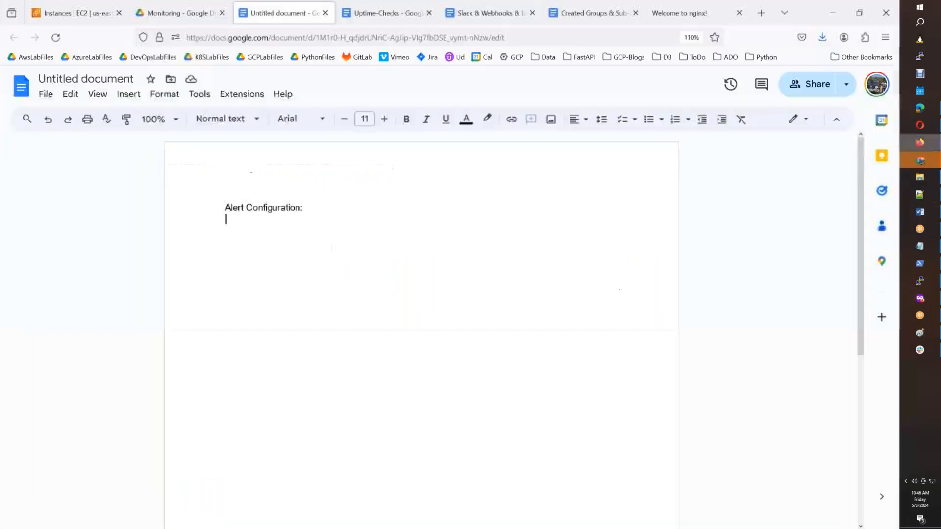
key(ctrl+v)
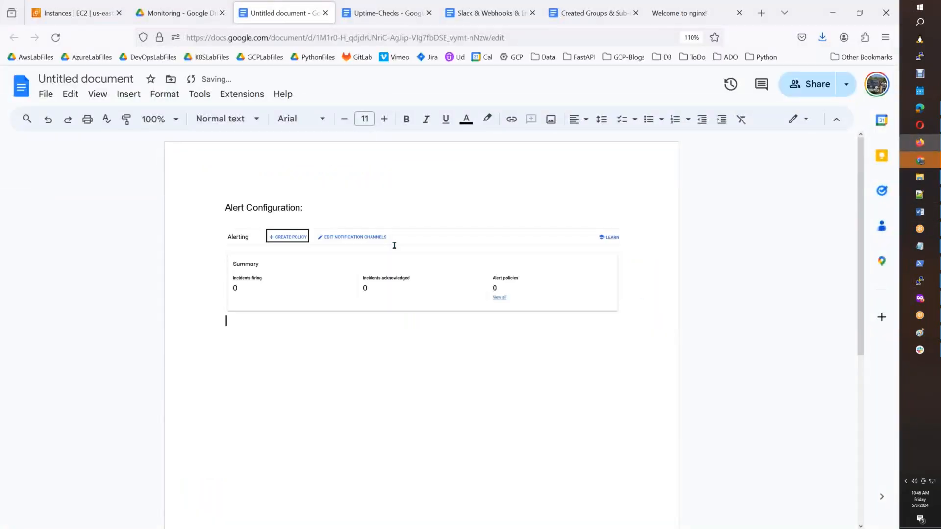
click(920, 298)
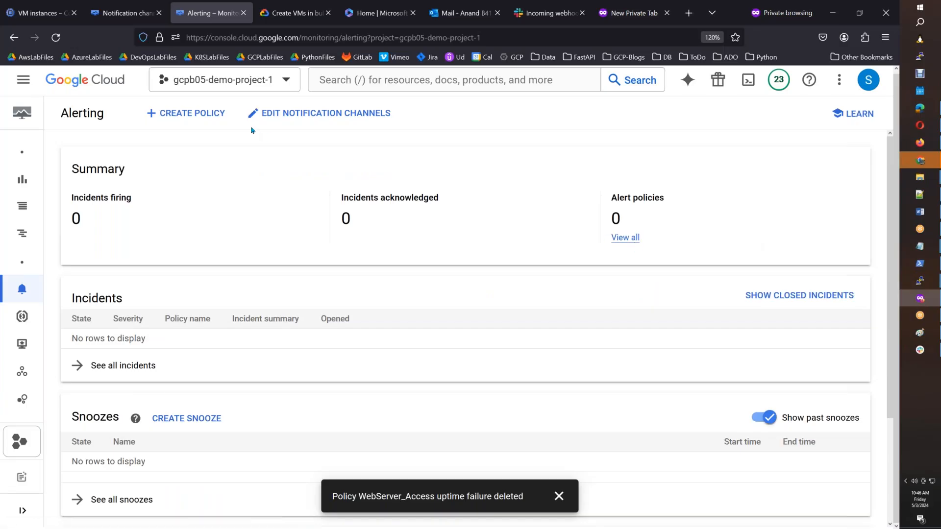
click(177, 116)
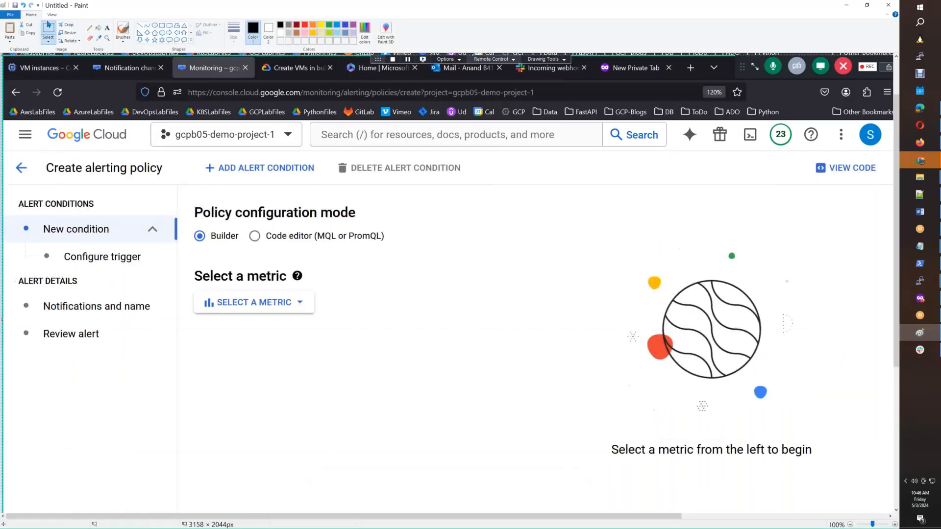
Step: Paste a screenshot of the empty Create alerting policy form into the doc and open the metric list
mouse_move(6, 150)
mouse_down()
mouse_move(353, 357)
mouse_move(477, 362)
mouse_up()
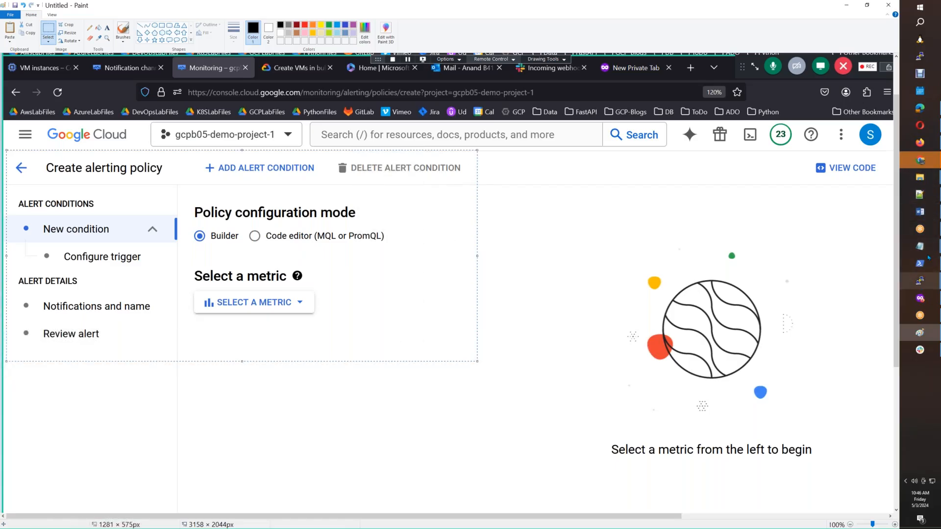
click(919, 147)
key(ctrl+v)
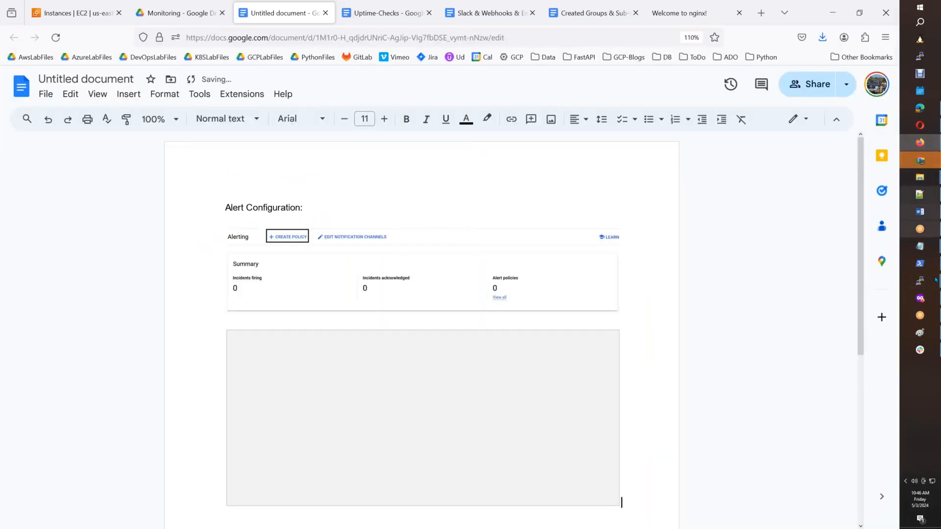
key(alt+Tab)
click(273, 248)
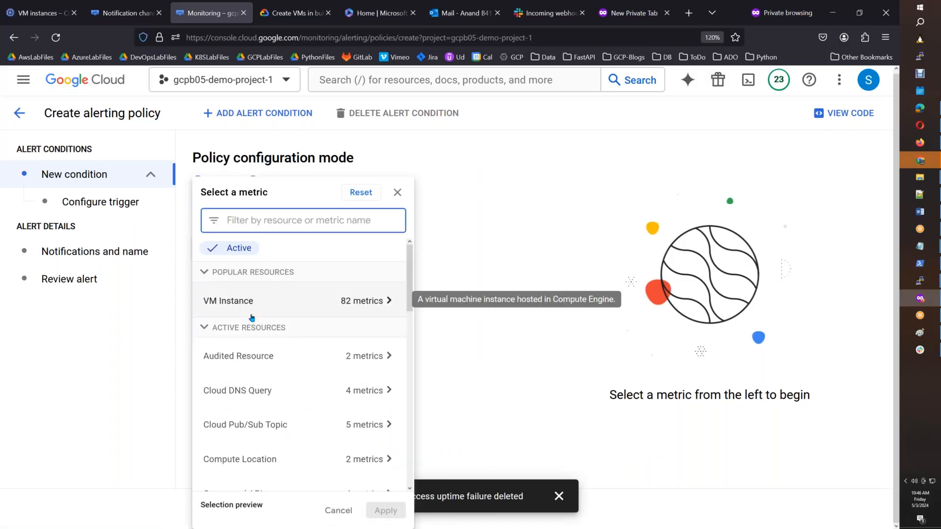
Step: Choose the VM Instance > Cpu > CPU load (1m) metric for the alert condition
click(361, 311)
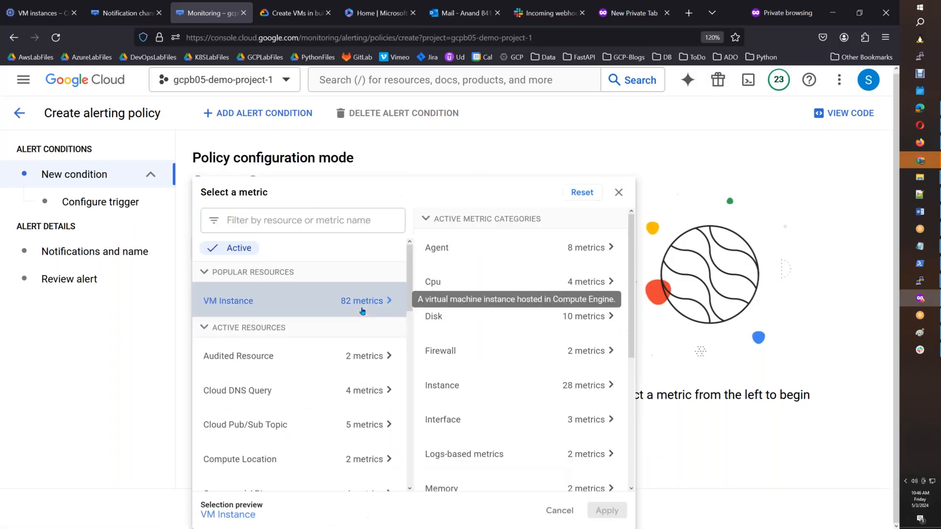
click(588, 286)
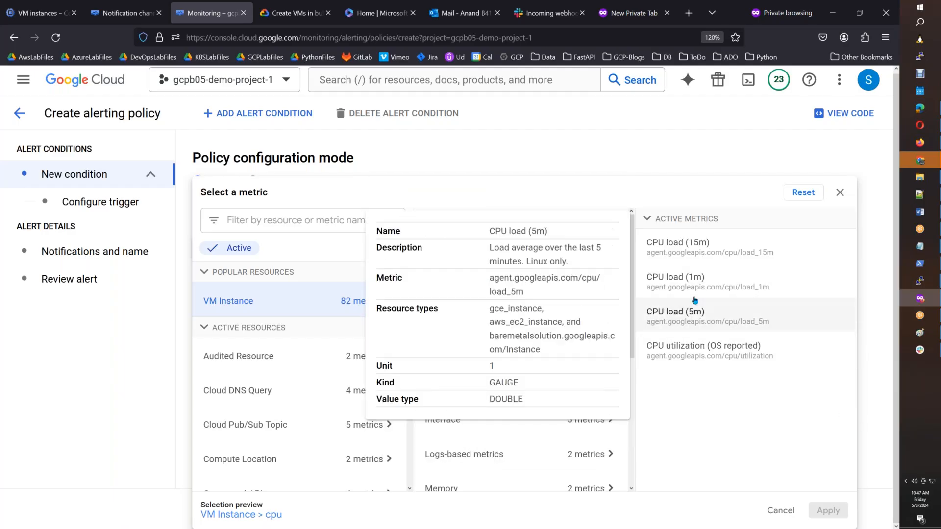
click(676, 282)
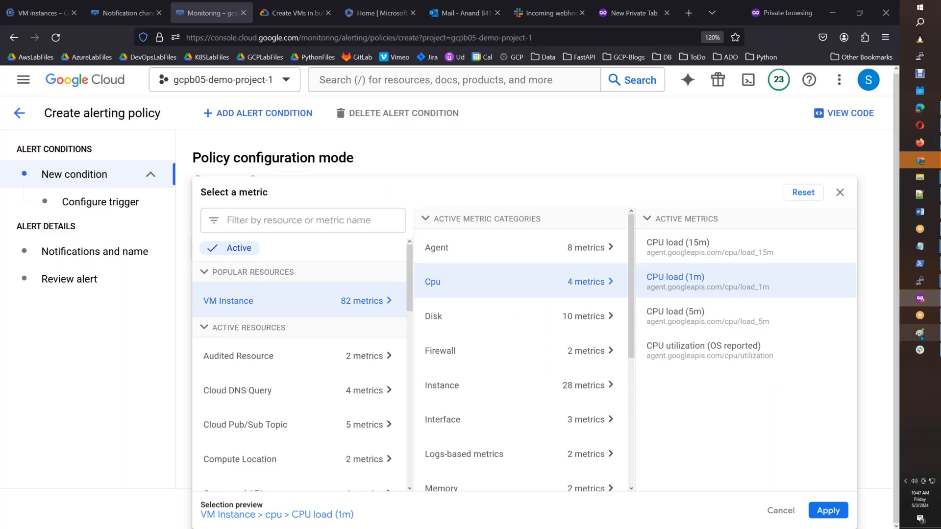
click(920, 300)
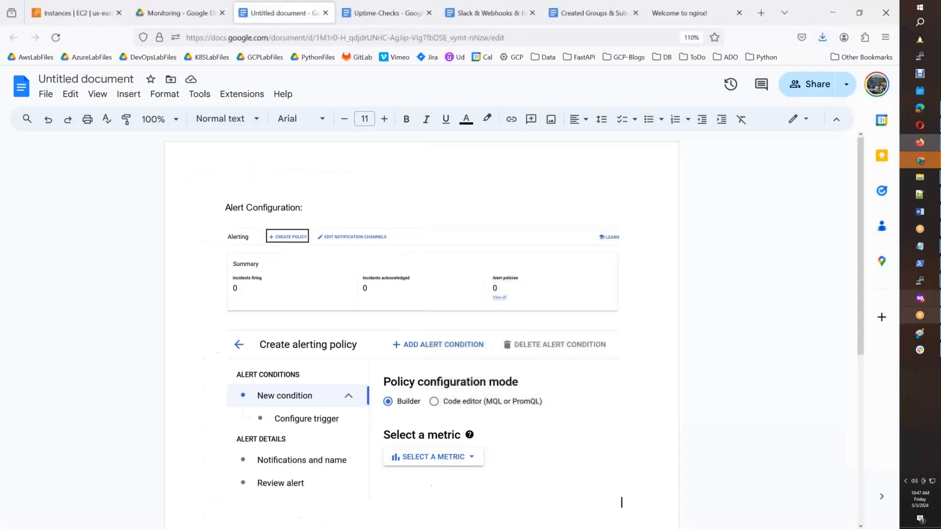
Step: Paste the metric-picker screenshot into a fresh Paint image, discarding the previous one
click(920, 333)
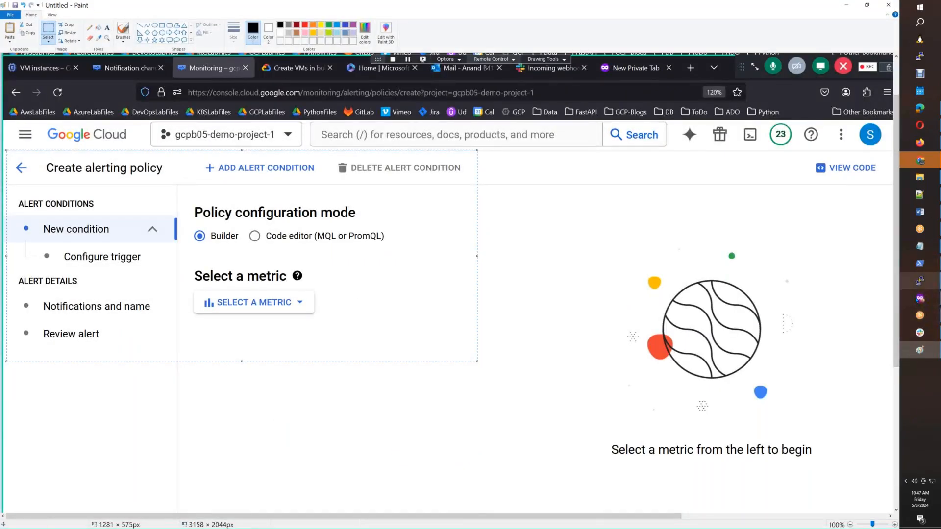
click(919, 298)
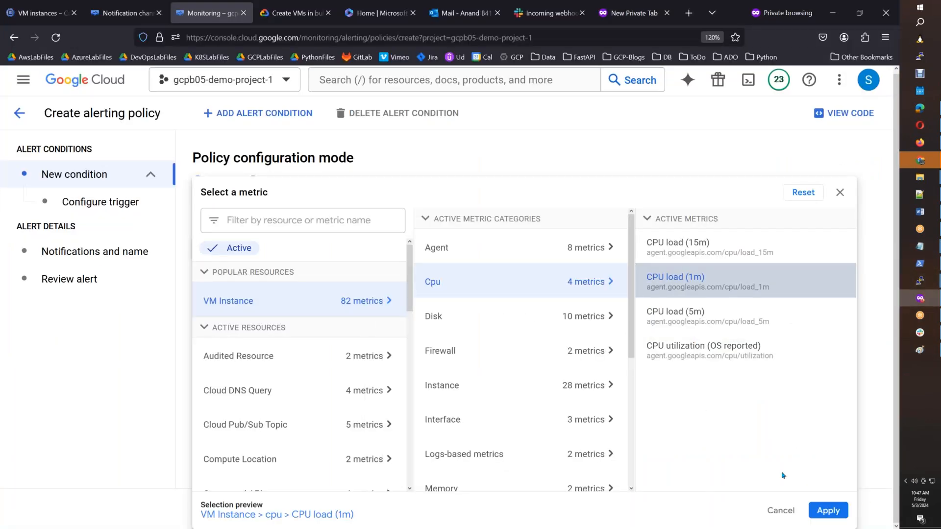
click(920, 351)
key(ctrl+n)
key(Tab)
key(Return)
key(ctrl+v)
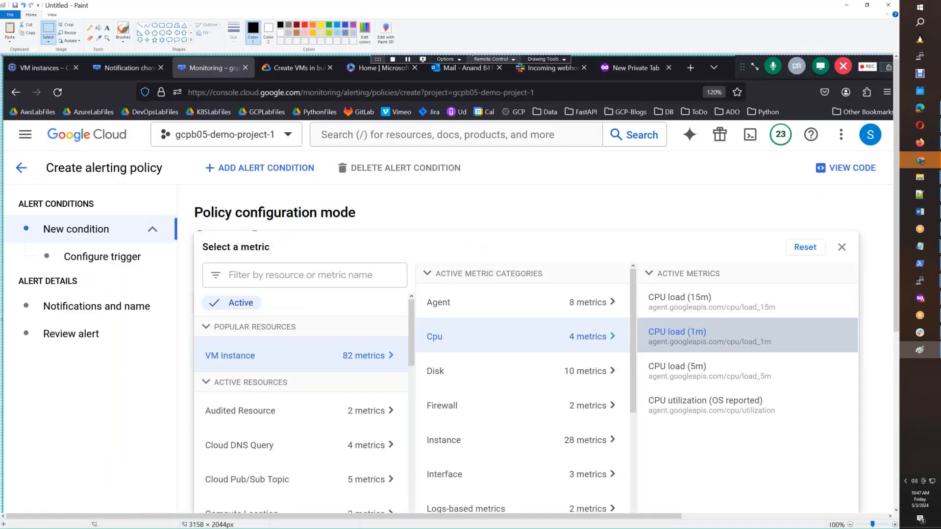
Step: Paste the selected capture on a new line in the Google Doc, then apply CPU load (1m)
scroll(485, 361, down, 3)
click(49, 31)
mouse_move(190, 87)
mouse_down()
mouse_move(457, 278)
mouse_move(856, 467)
mouse_up()
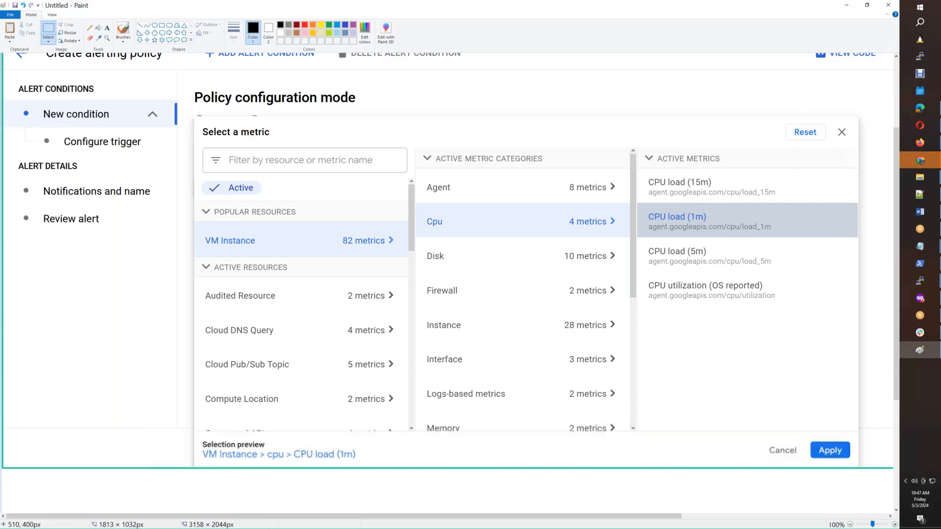
click(922, 142)
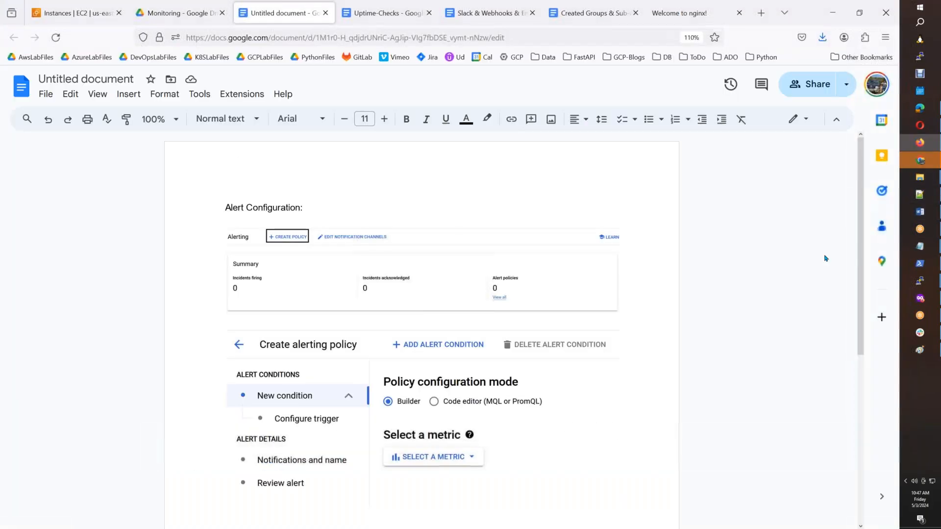
key(Return)
key(ctrl+v)
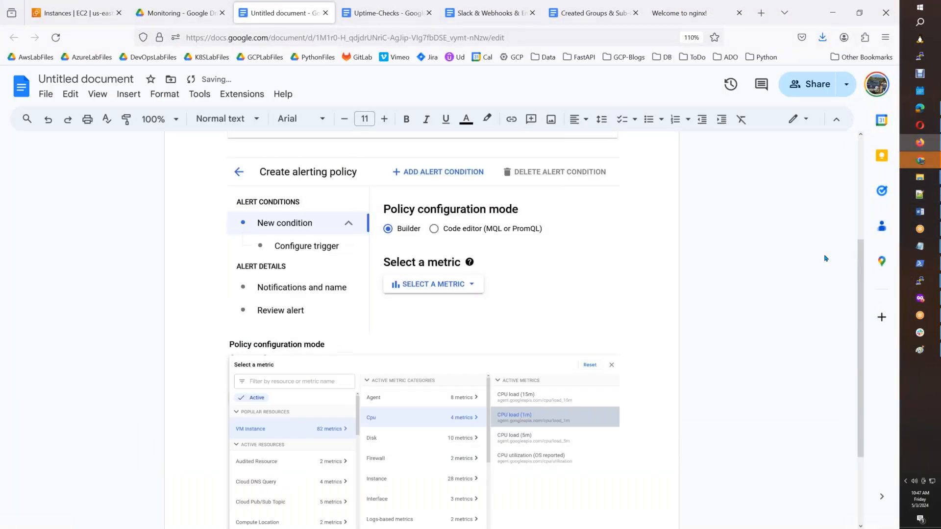
click(912, 299)
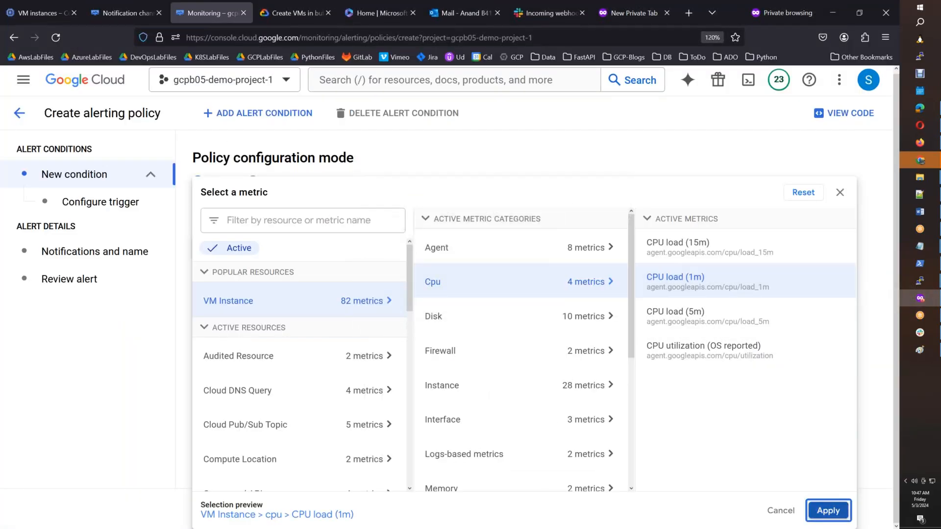
click(829, 510)
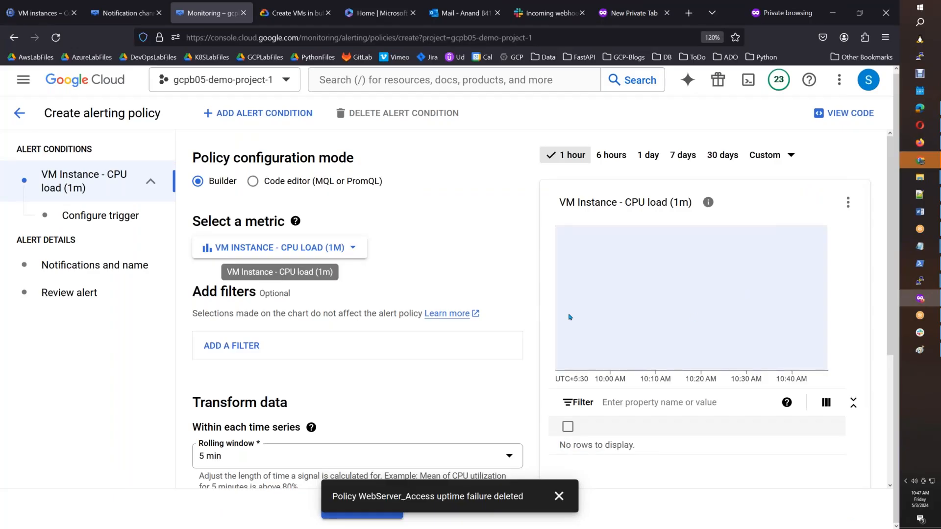
Step: Set the rolling window to 1 min and include all three VMs in the preview
scroll(395, 309, down, 2)
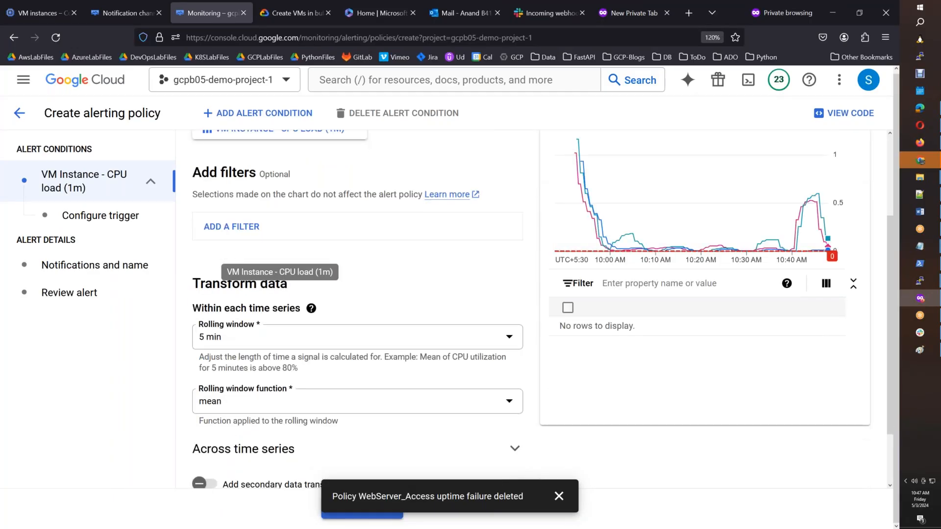
click(250, 337)
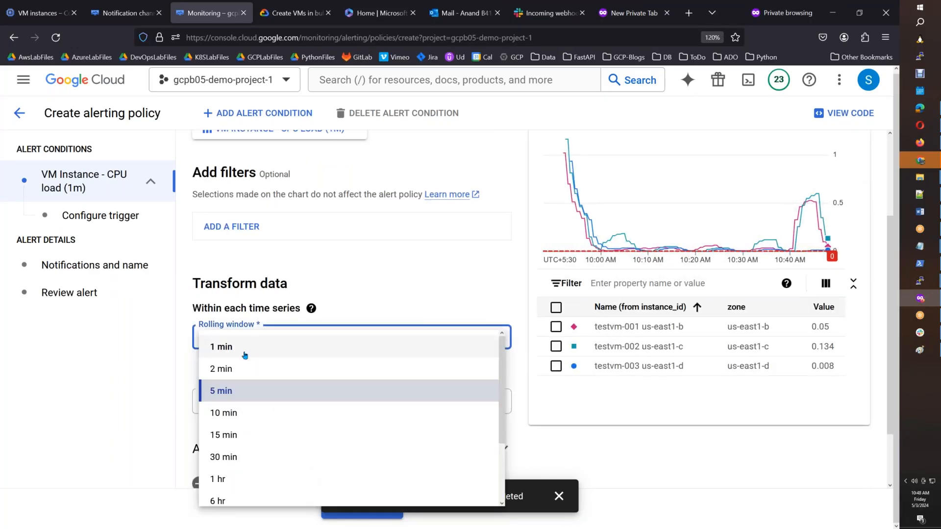
key(Return)
scroll(337, 269, down, 1)
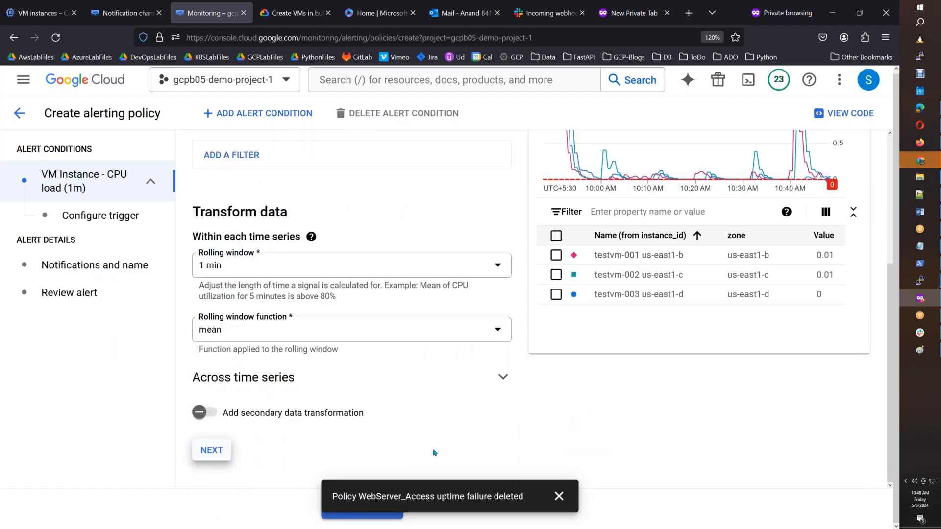
scroll(661, 317, up, 2)
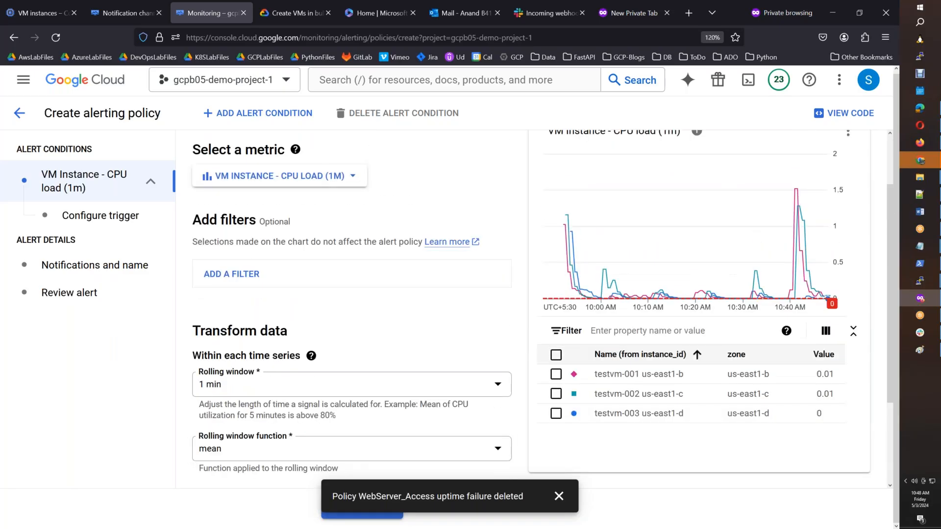
click(563, 355)
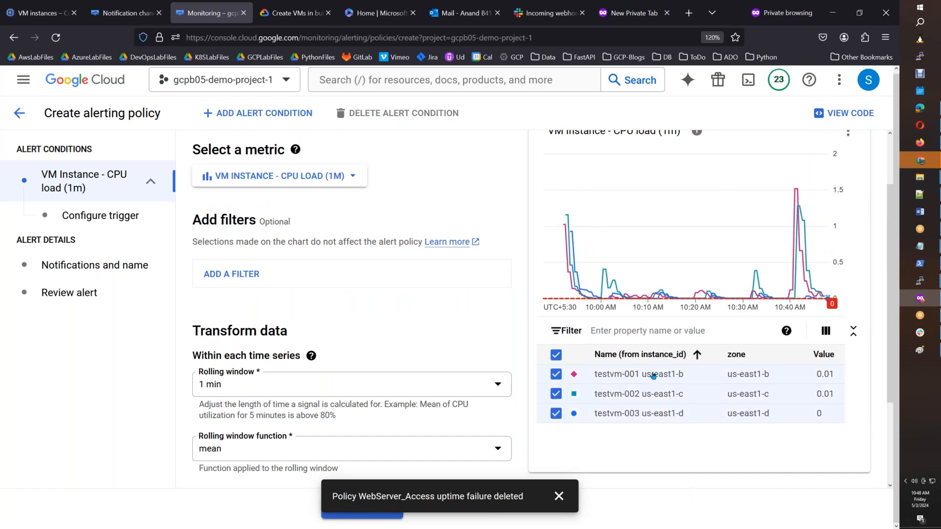
scroll(653, 375, up, 2)
scroll(653, 376, down, 4)
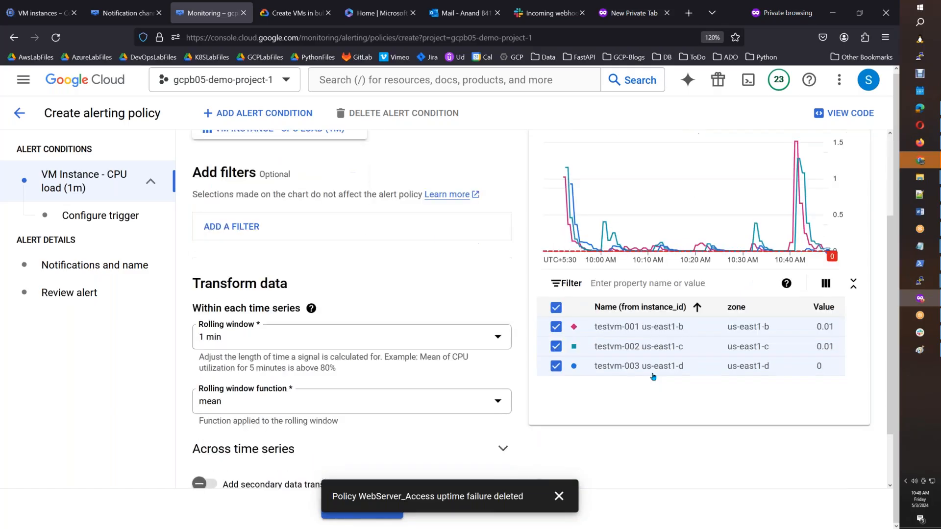
click(567, 496)
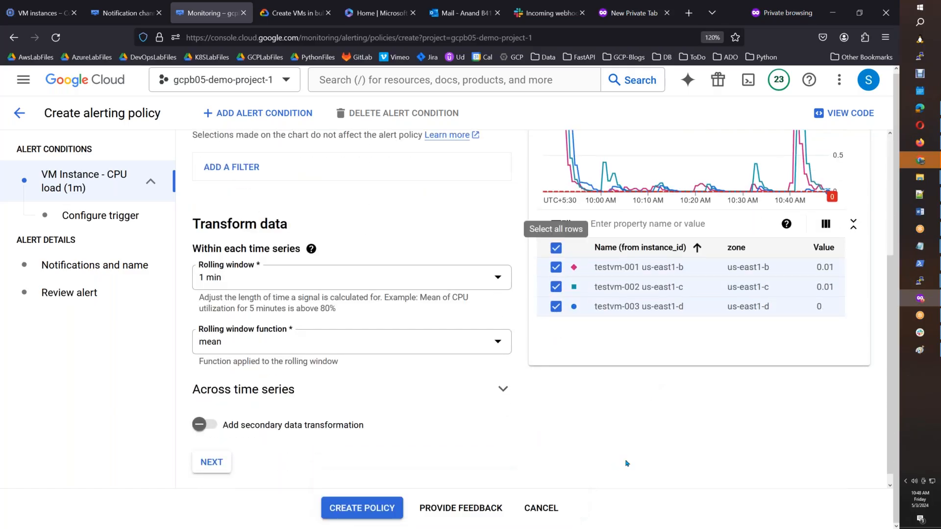
Step: Paste a screenshot of the Transform data section into the Google Doc
click(920, 351)
click(919, 351)
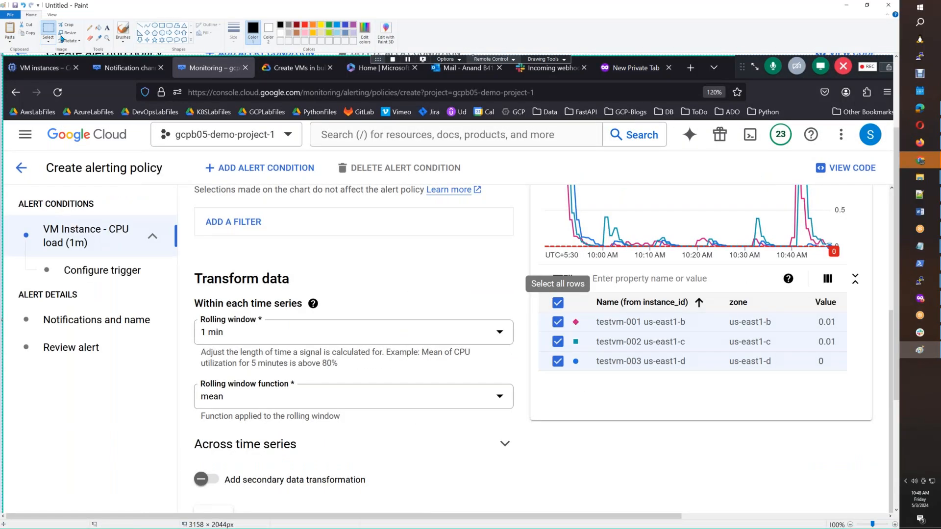
mouse_move(191, 234)
mouse_down()
mouse_move(686, 417)
mouse_move(863, 504)
mouse_move(852, 488)
mouse_move(872, 489)
mouse_up()
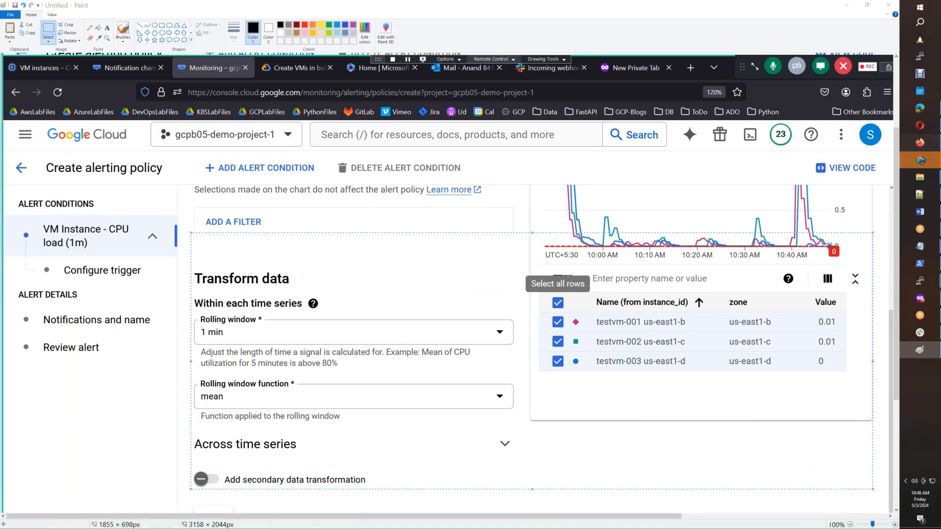
click(920, 143)
key(ctrl+v)
click(920, 298)
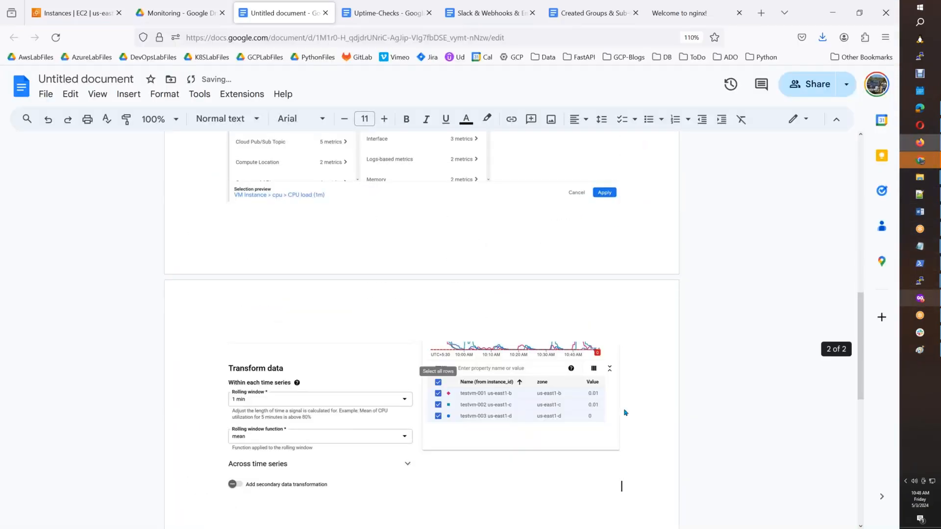
scroll(620, 414, down, 2)
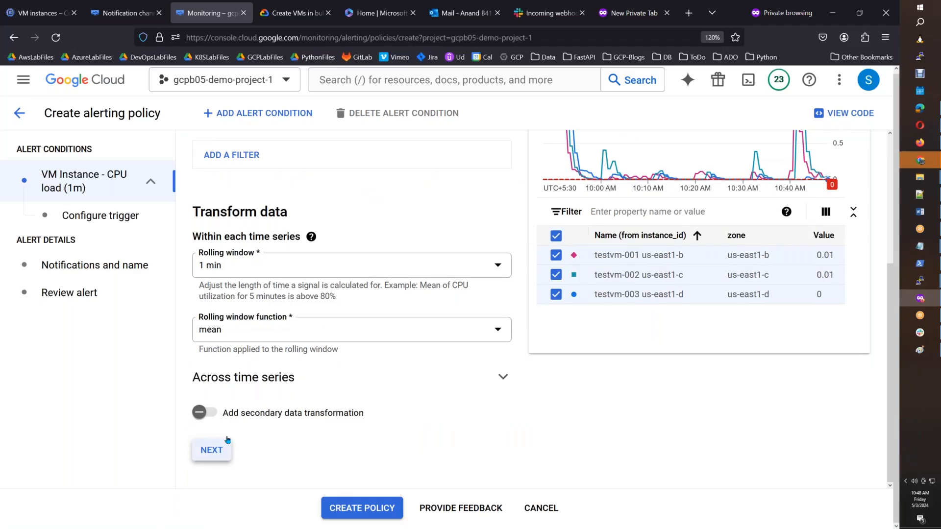
Step: Keep the trigger on any time series violation, positioned above the threshold
click(219, 447)
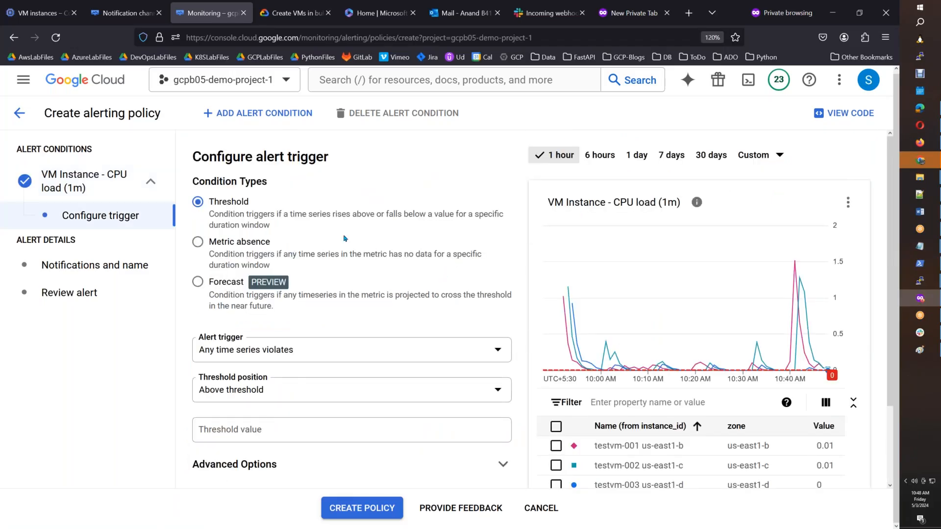
click(345, 350)
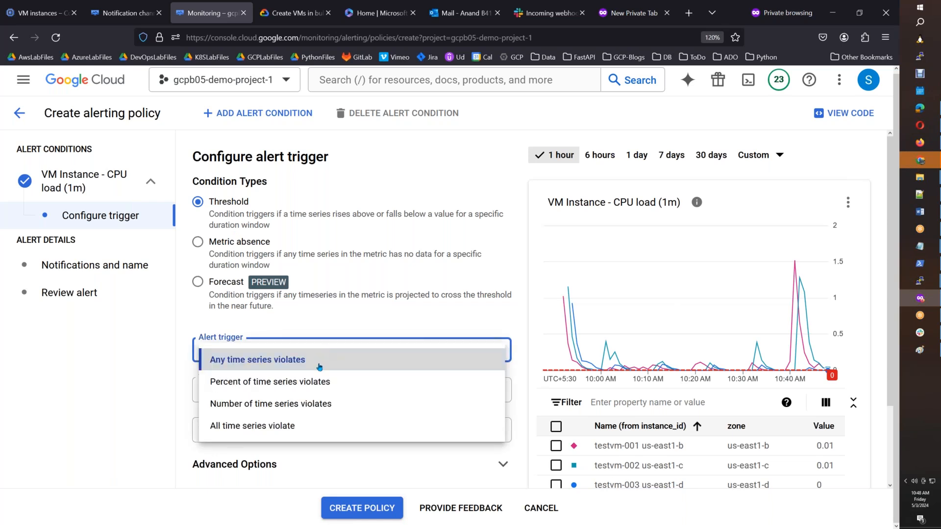
right_click(315, 383)
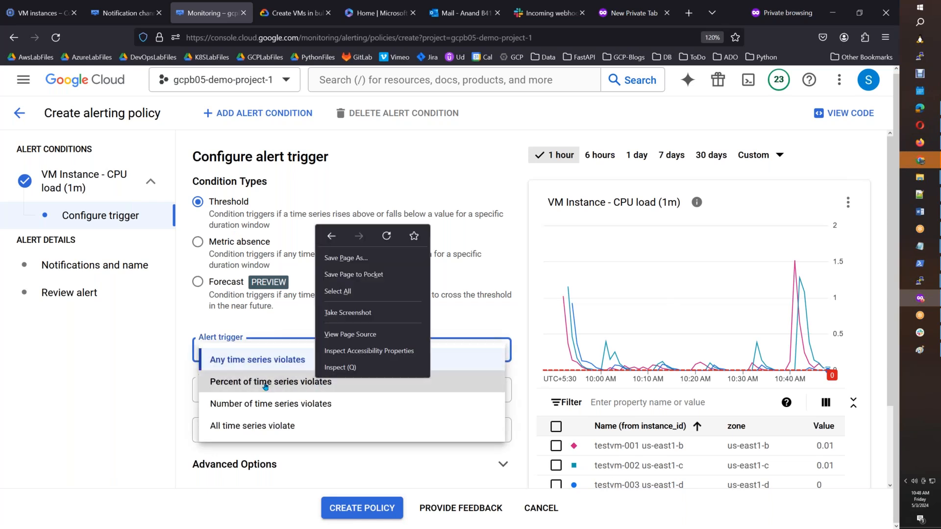
click(232, 364)
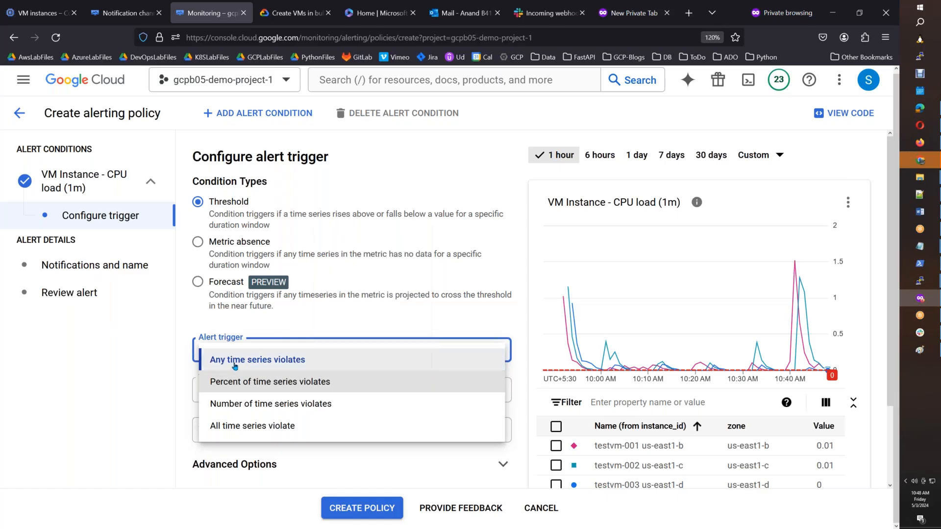
click(232, 364)
click(265, 393)
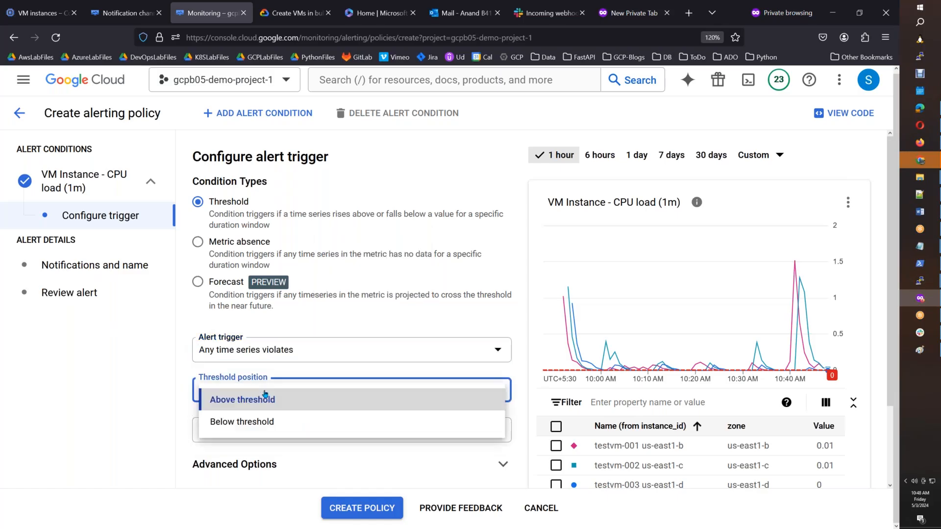
click(172, 415)
Step: Enter a threshold value of 50 and apply it to the chart
click(244, 432)
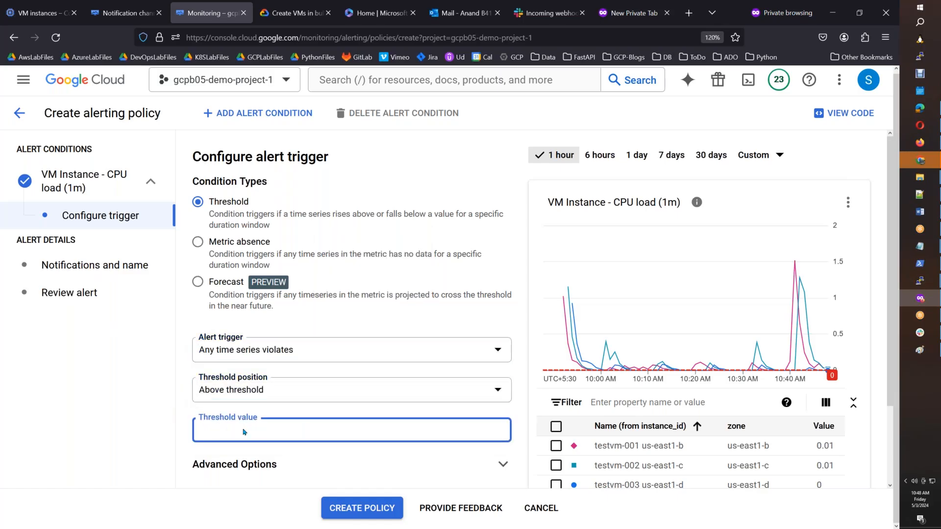
text(50)
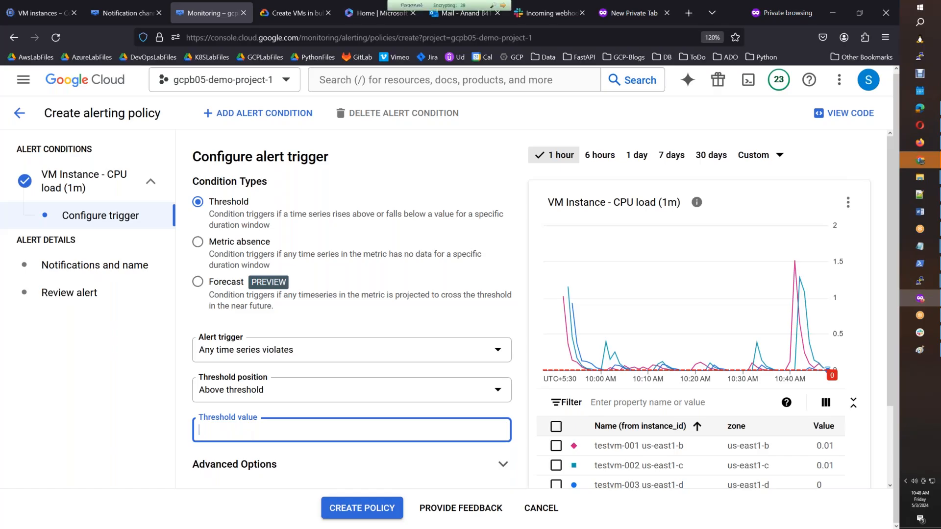
click(603, 472)
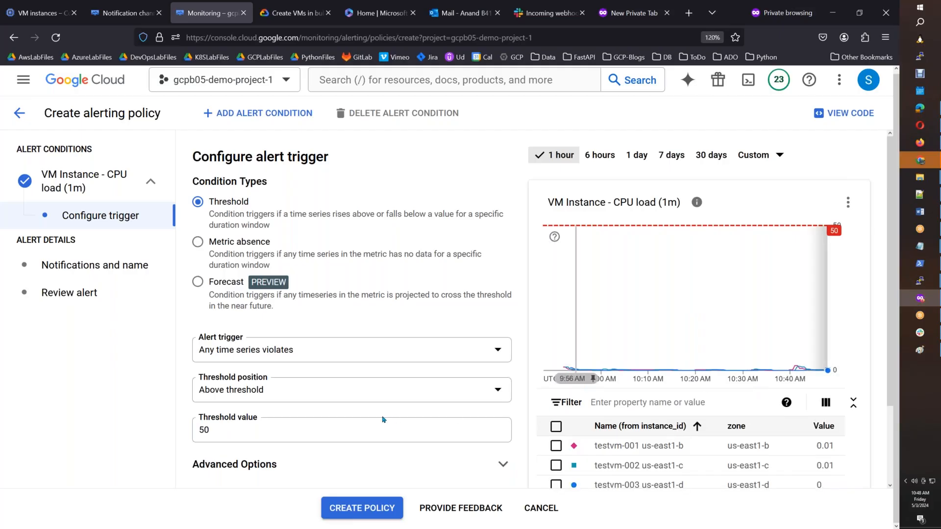
scroll(383, 420, down, 2)
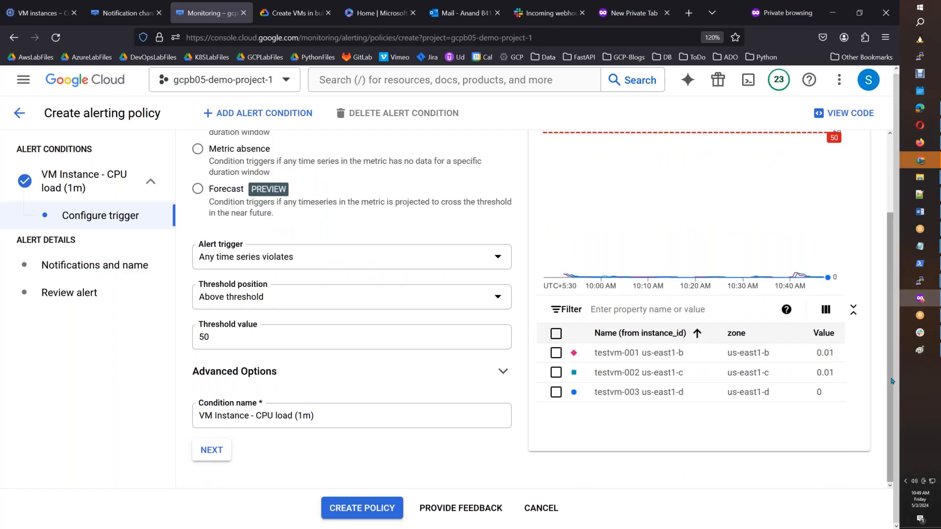
drag(891, 382, 890, 337)
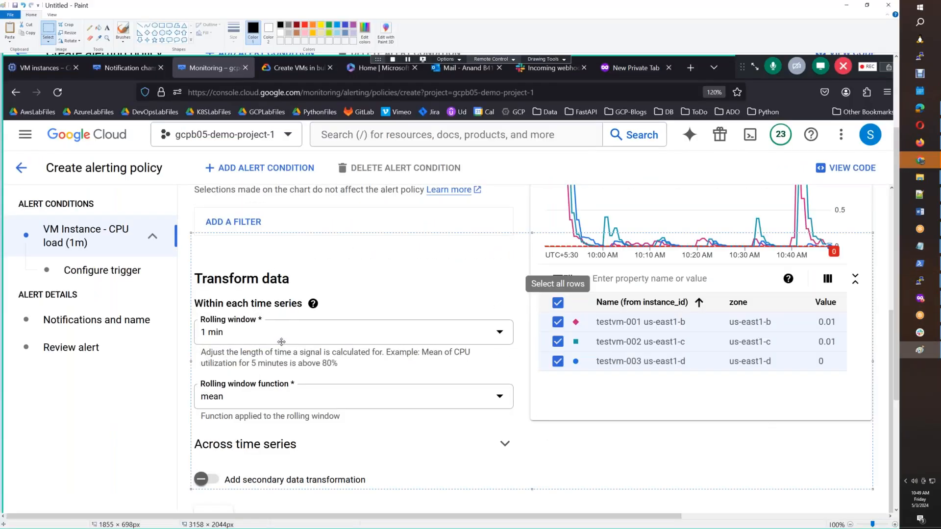
key(alt+F4)
Step: Paste a screenshot of the trigger settings with threshold 50 into the Google Doc
key(Return)
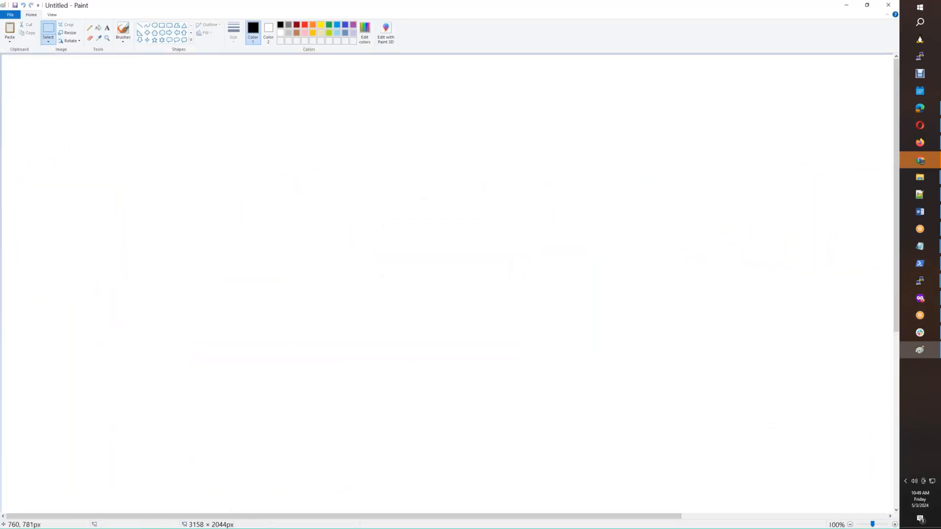
key(ctrl+v)
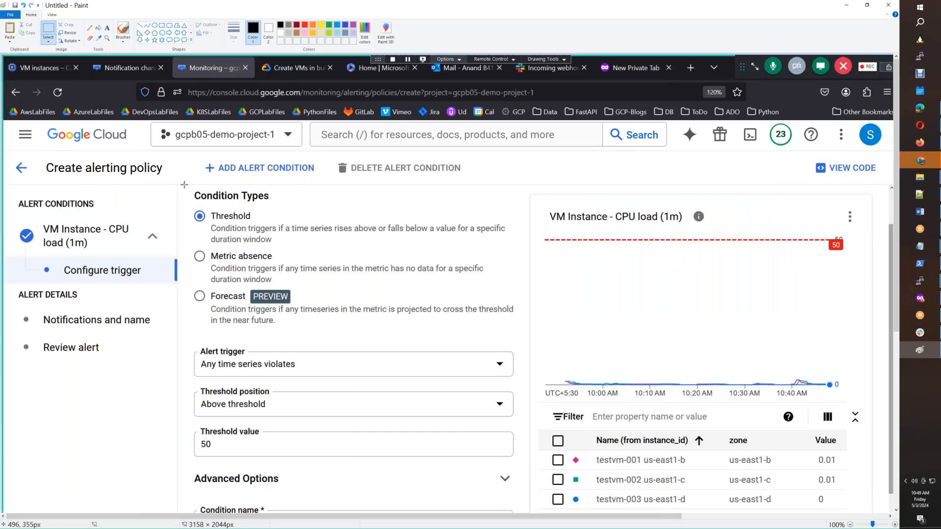
scroll(546, 385, down, 2)
click(183, 82)
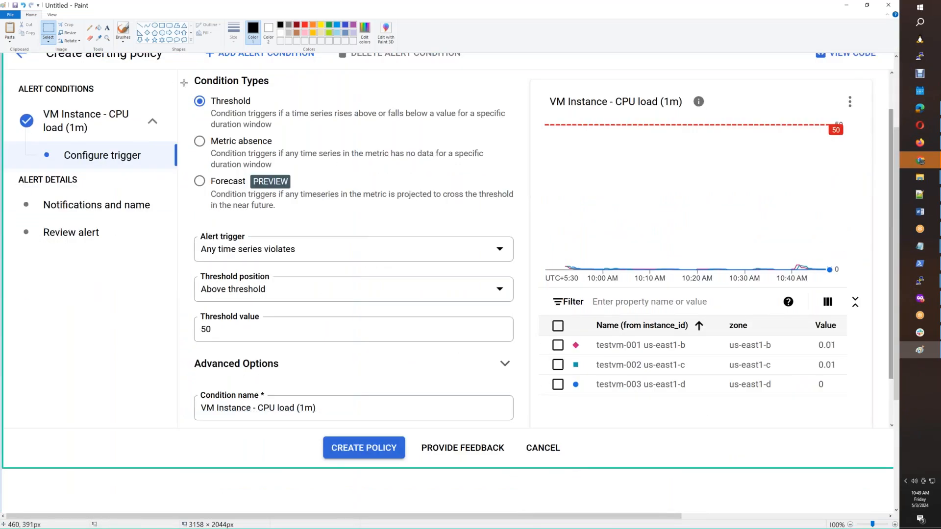
mouse_move(185, 72)
mouse_down()
mouse_move(421, 412)
mouse_move(490, 433)
mouse_move(528, 423)
mouse_up()
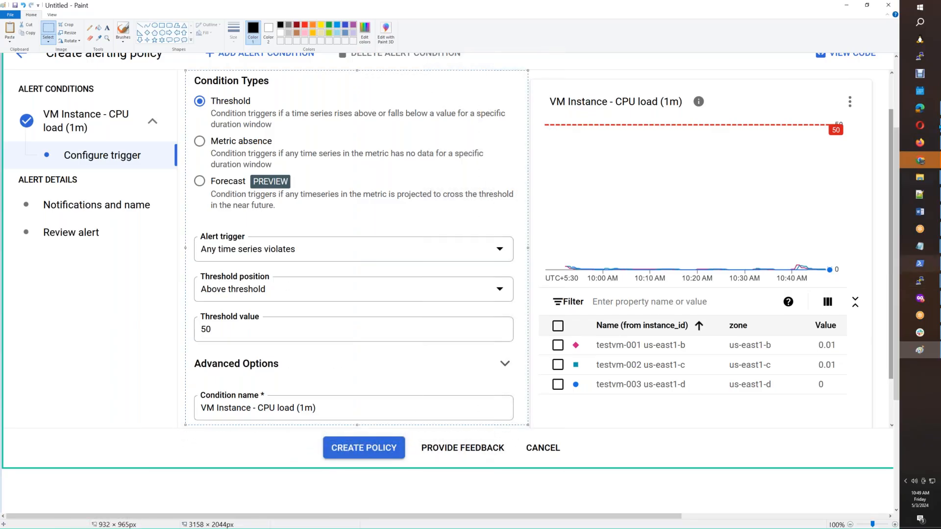
click(930, 144)
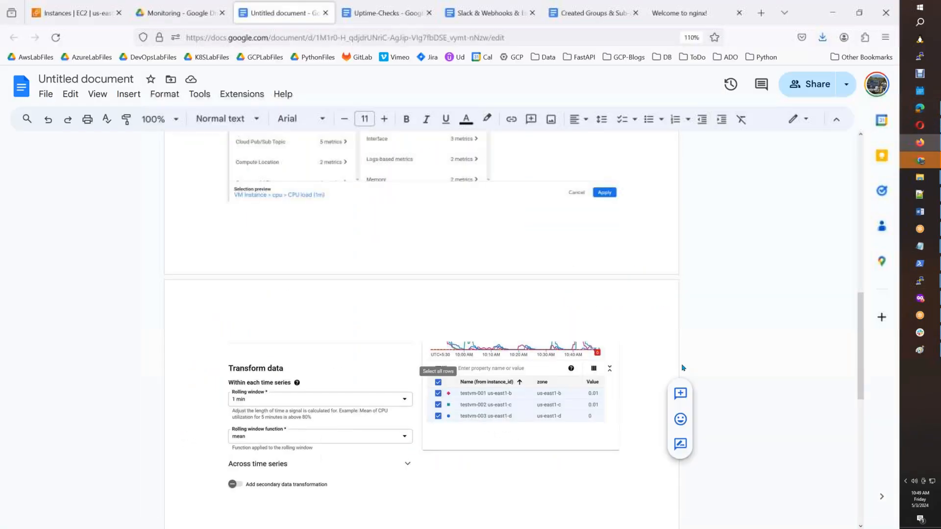
key(ctrl+v)
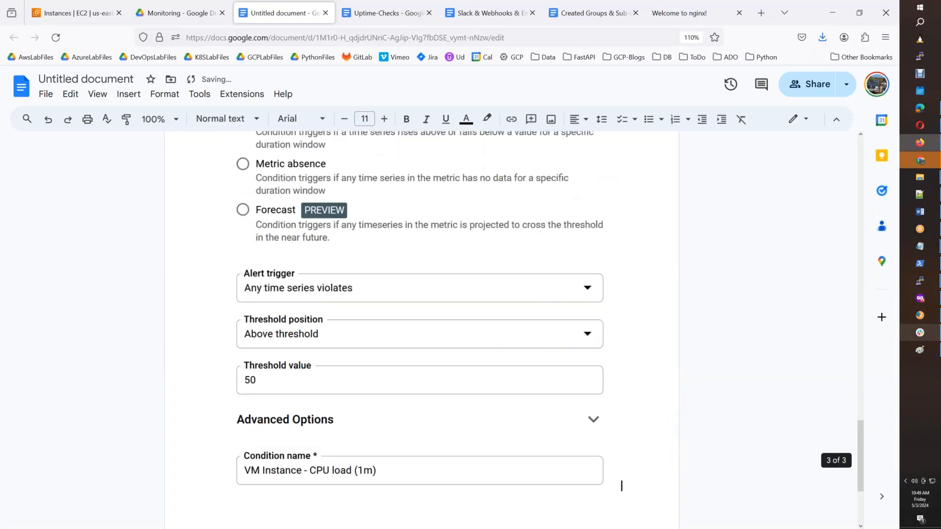
Step: Move the alert policy form on to the notifications step
click(919, 298)
scroll(227, 446, down, 2)
click(211, 447)
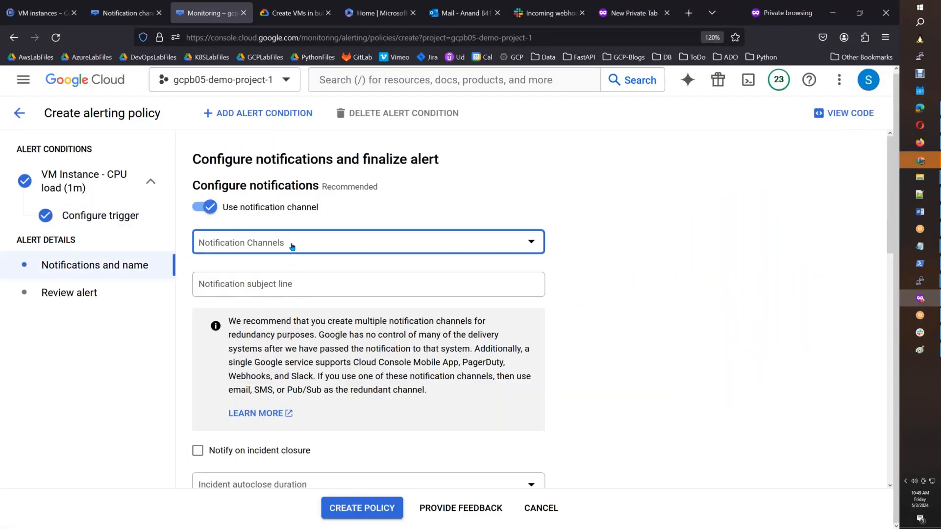
Step: Add the #gcpb05-demo-alerts, CloudAdmins and gcp05-private notification channels
click(294, 246)
click(215, 312)
click(215, 356)
click(215, 399)
click(513, 474)
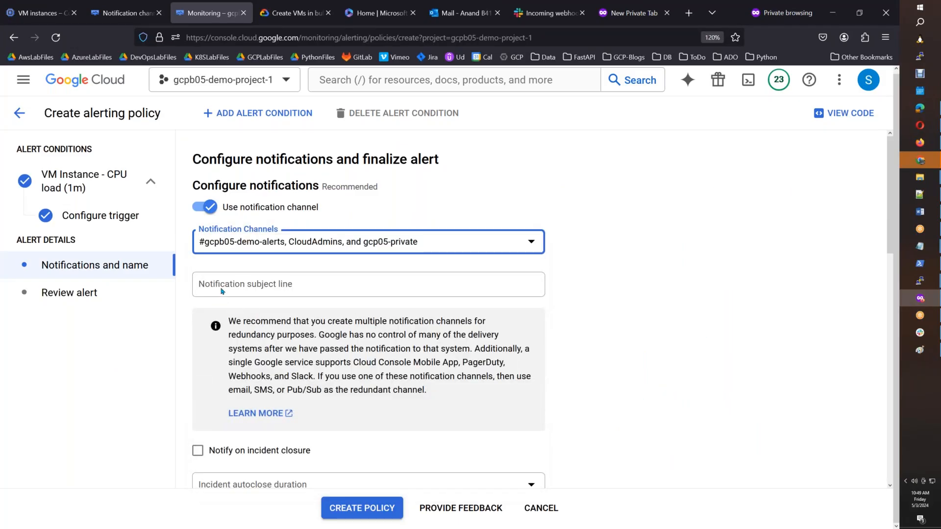
scroll(225, 292, down, 2)
scroll(233, 292, up, 2)
Step: Enable notification on incident closure and set incident autoclose to 1 hr
click(287, 284)
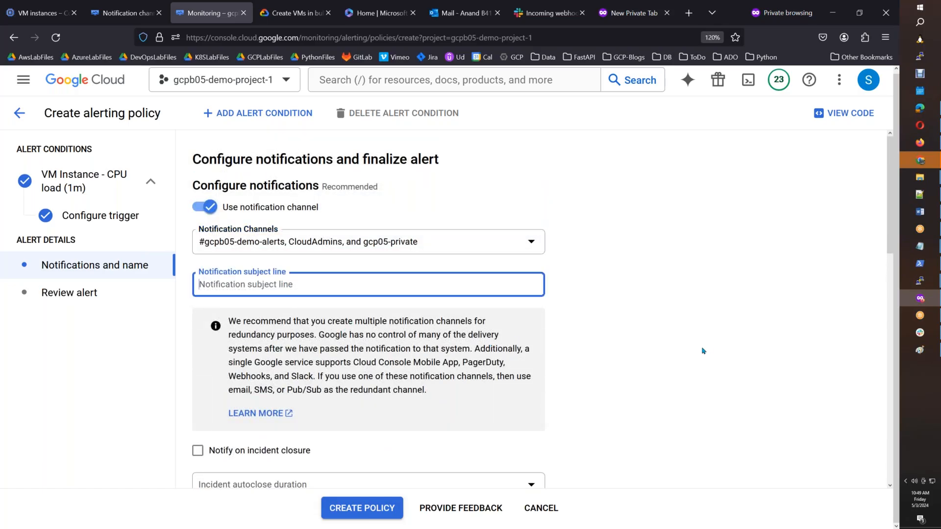
click(673, 367)
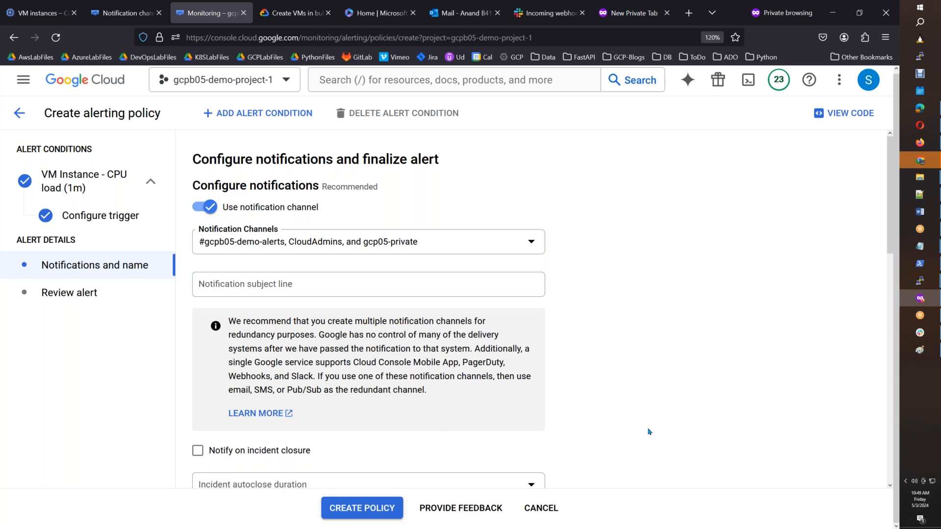
click(197, 451)
scroll(489, 346, down, 2)
click(336, 425)
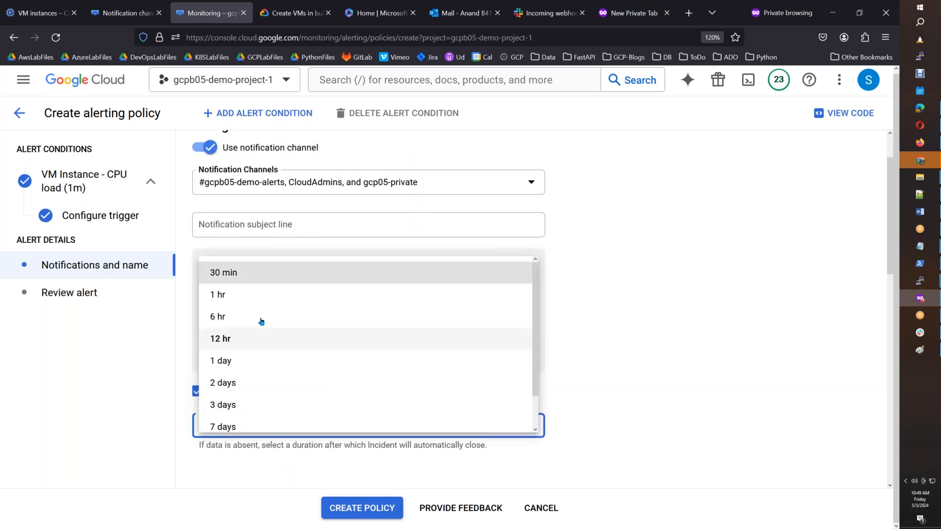
click(338, 295)
scroll(588, 393, up, 2)
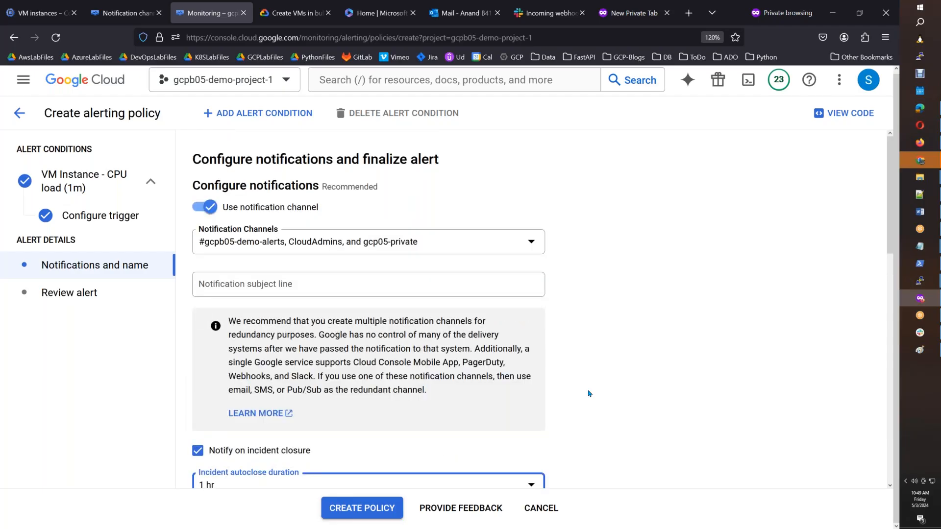
scroll(888, 255, down, 1)
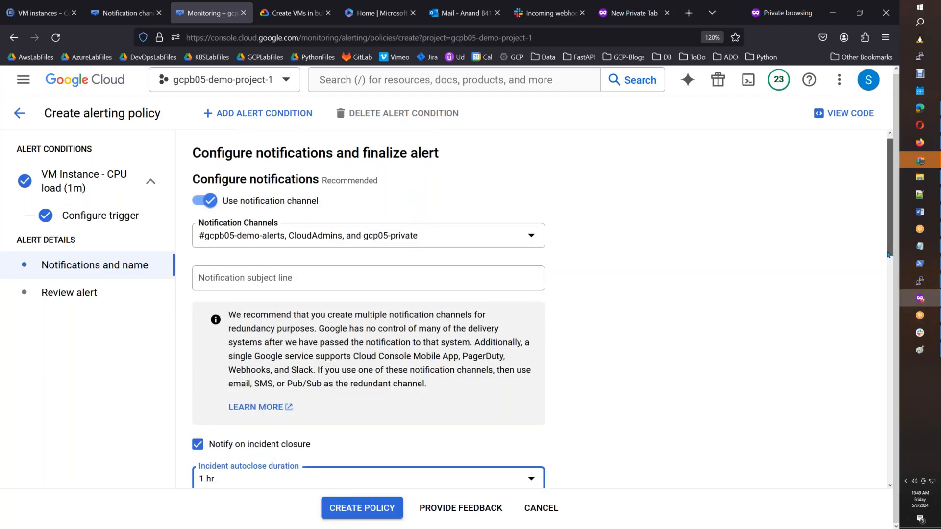
Step: Set the notification subject line to 'CPU Greater Than 50'
click(278, 251)
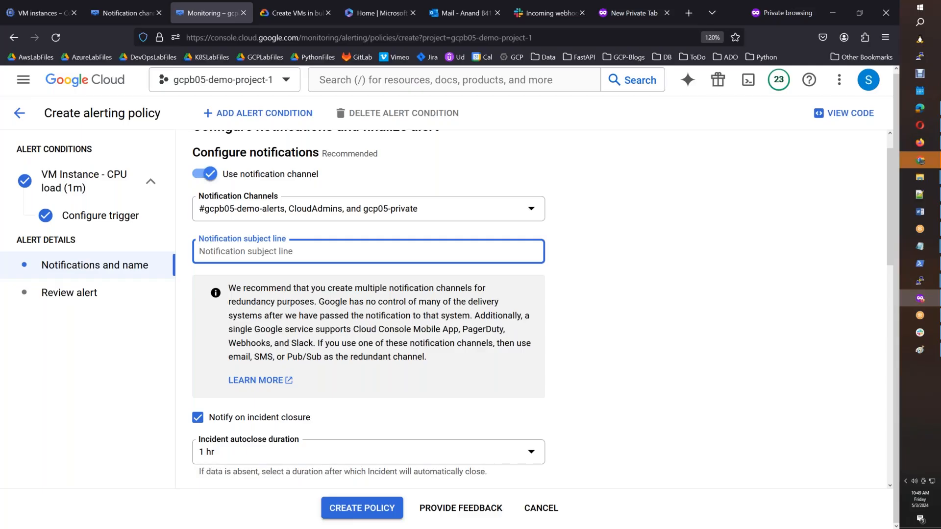
text(CPU G)
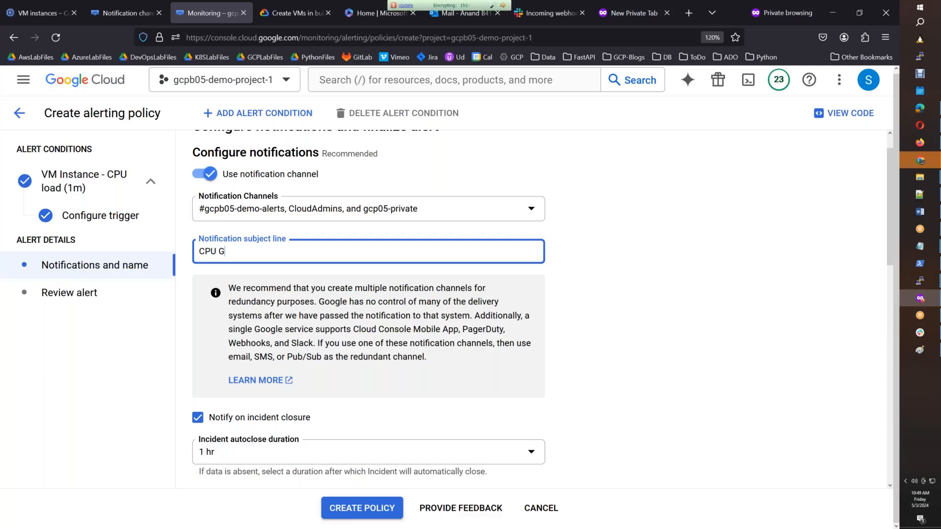
text(reater Than 50)
click(696, 325)
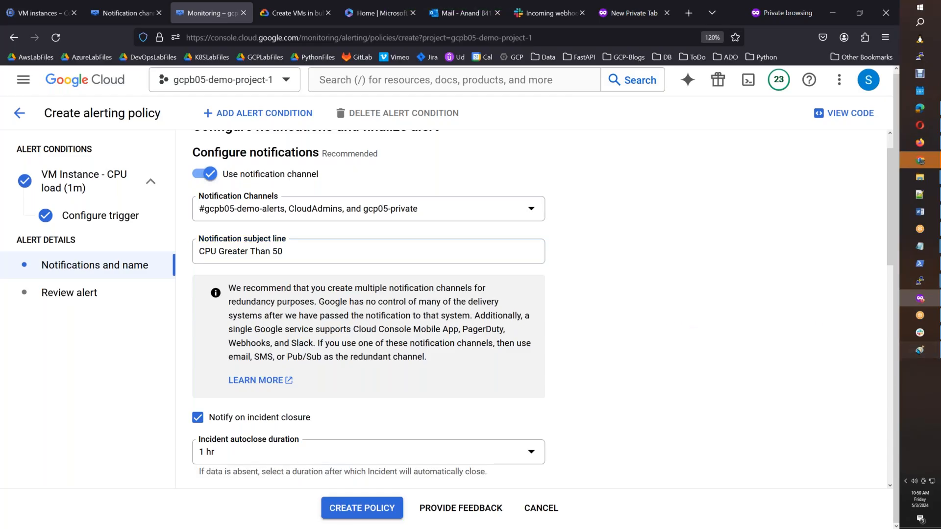
click(920, 350)
key(ctrl+n)
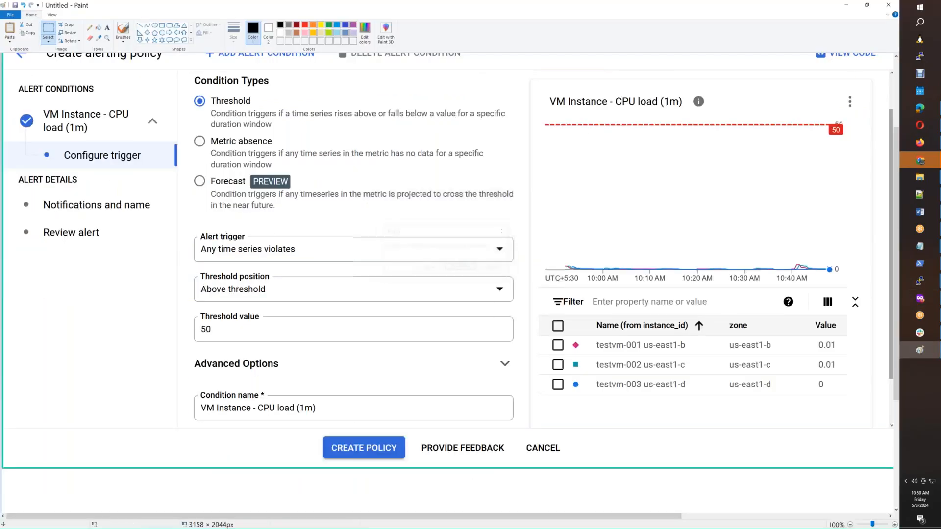
Step: Paste the notification settings screenshot (subject 'CPU Greater Than 50', 1 hr autoclose) into the Doc
click(462, 267)
key(ctrl+v)
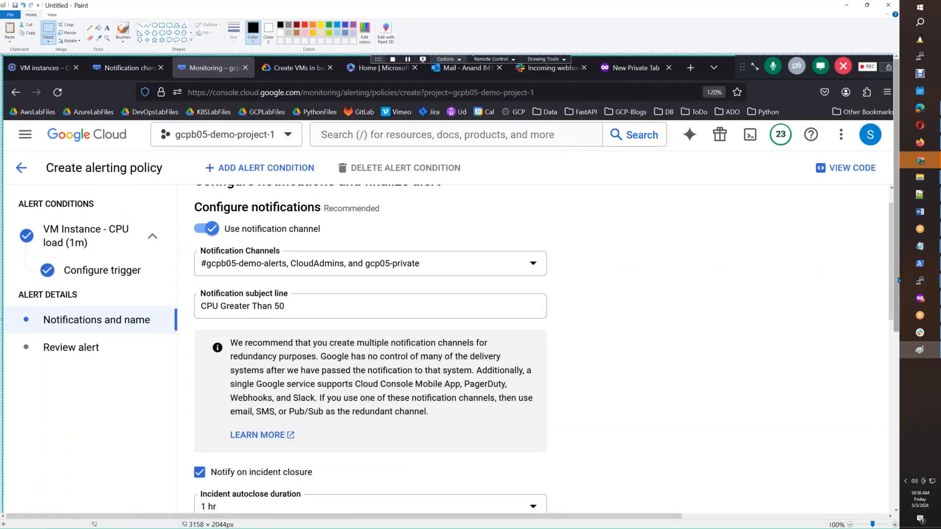
scroll(889, 294, down, 3)
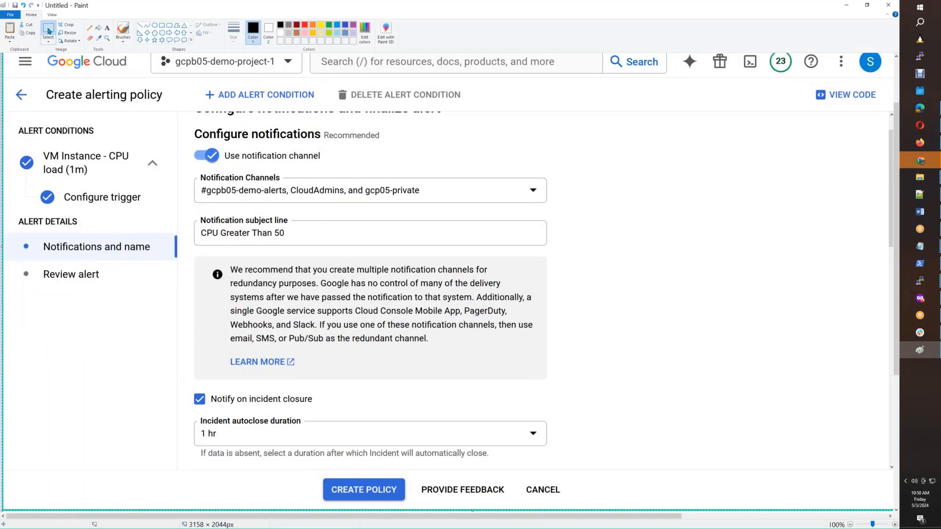
drag(176, 122, 573, 502)
click(920, 142)
key(Return)
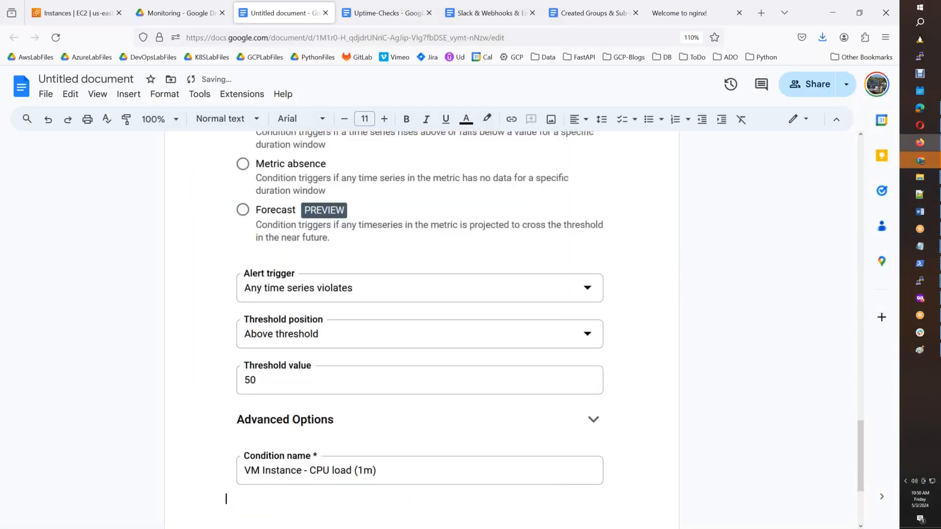
key(ctrl+v)
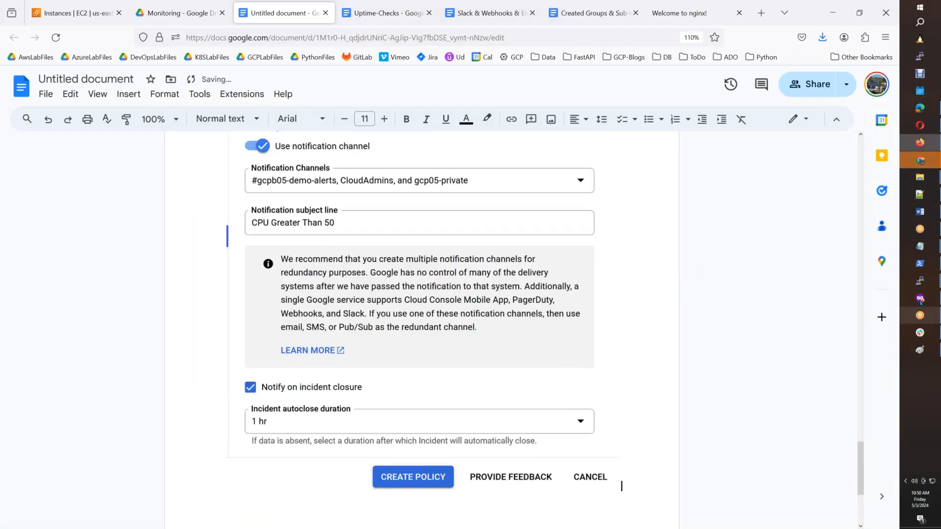
key(alt+Tab)
scroll(443, 441, down, 5)
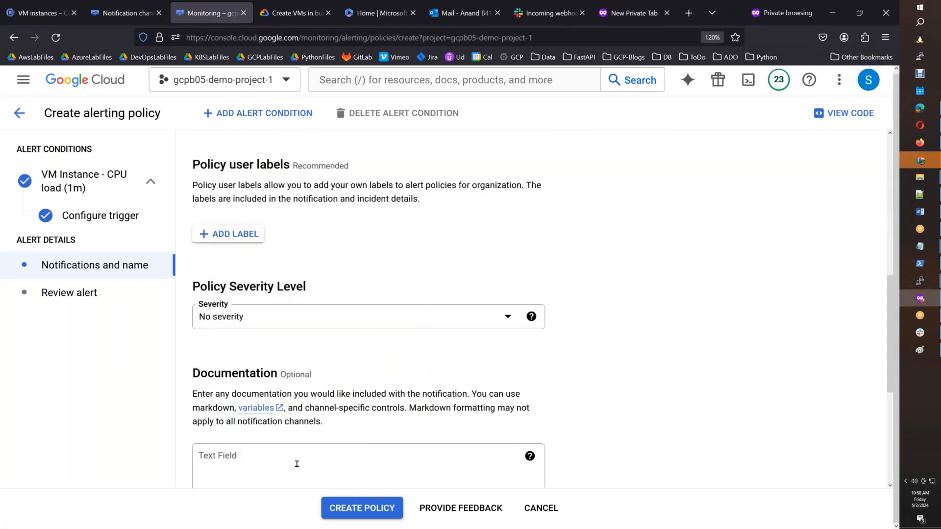
Step: Set the alert policy severity to Critical
click(275, 326)
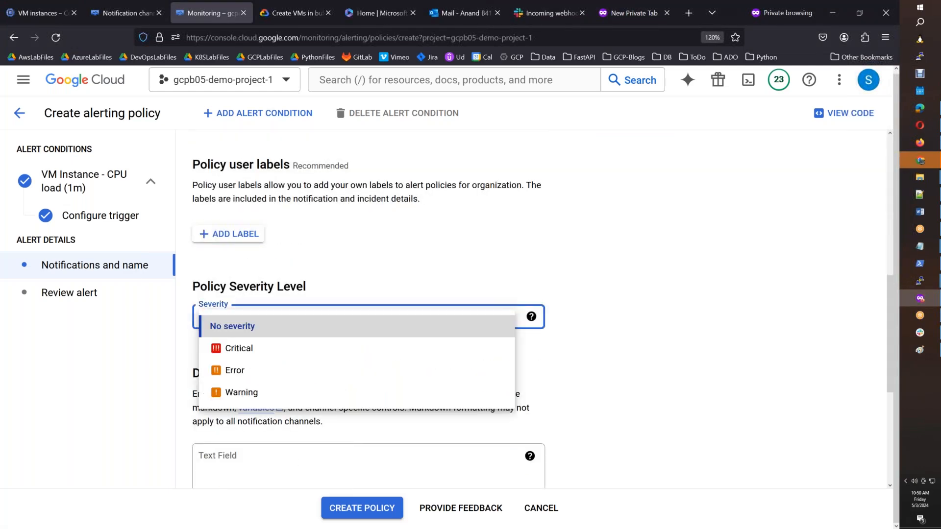
click(245, 347)
right_click(250, 351)
click(587, 379)
scroll(590, 406, down, 2)
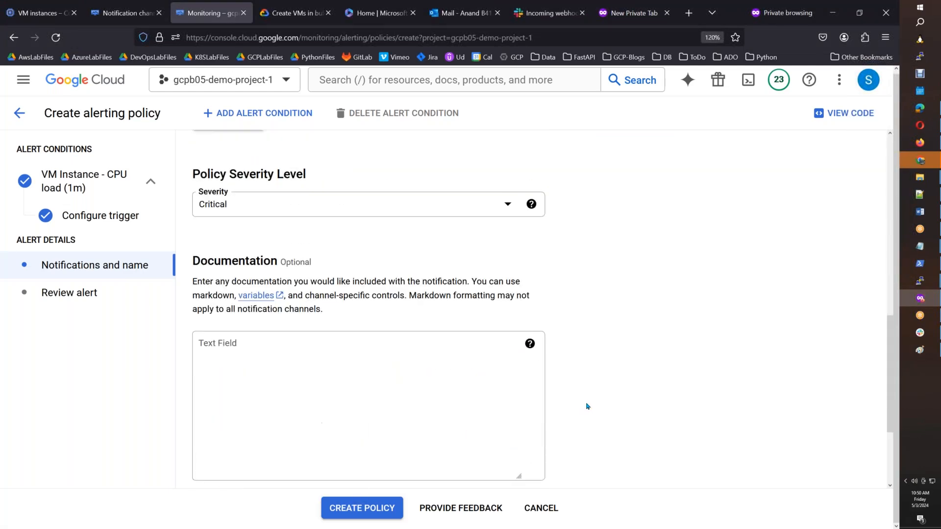
scroll(586, 407, down, 3)
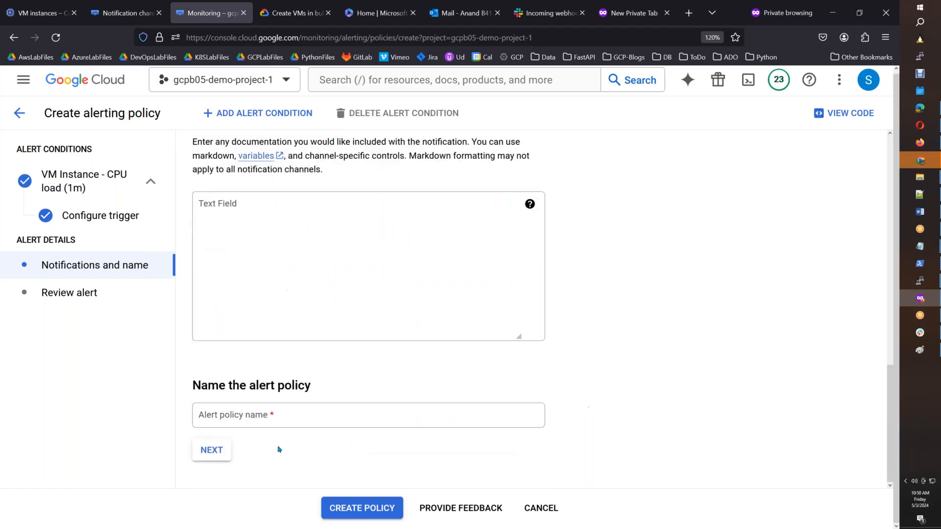
Step: Name the alert policy 'CPU Greater Than 50'
click(262, 418)
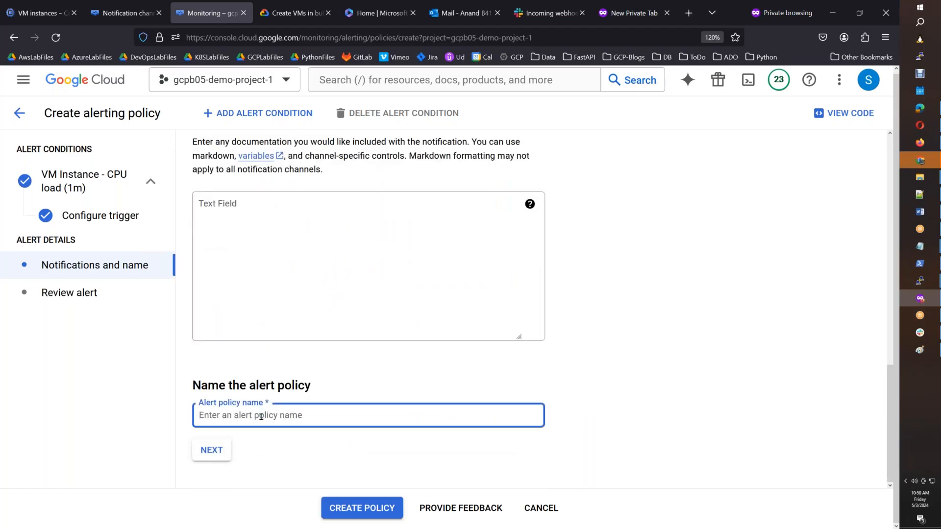
text(CPU Greater Than 50)
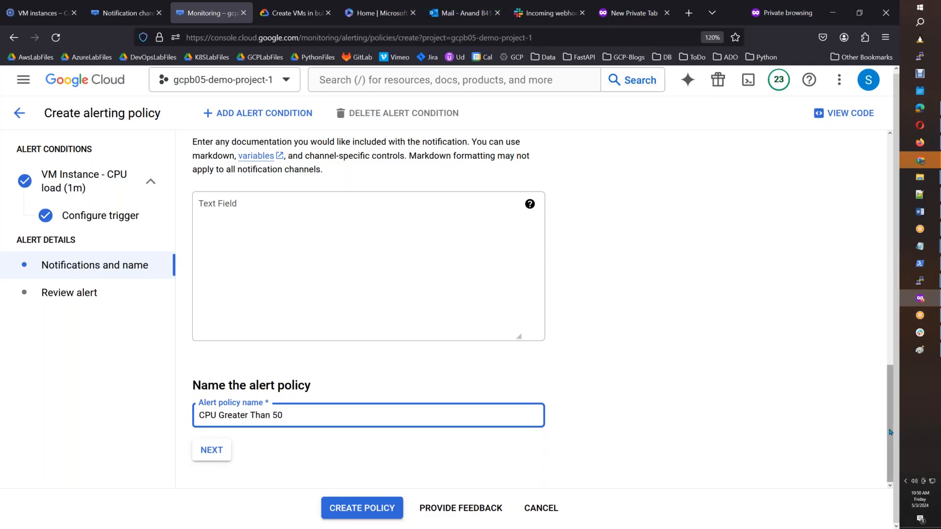
scroll(880, 401, up, 1)
scroll(875, 369, up, 3)
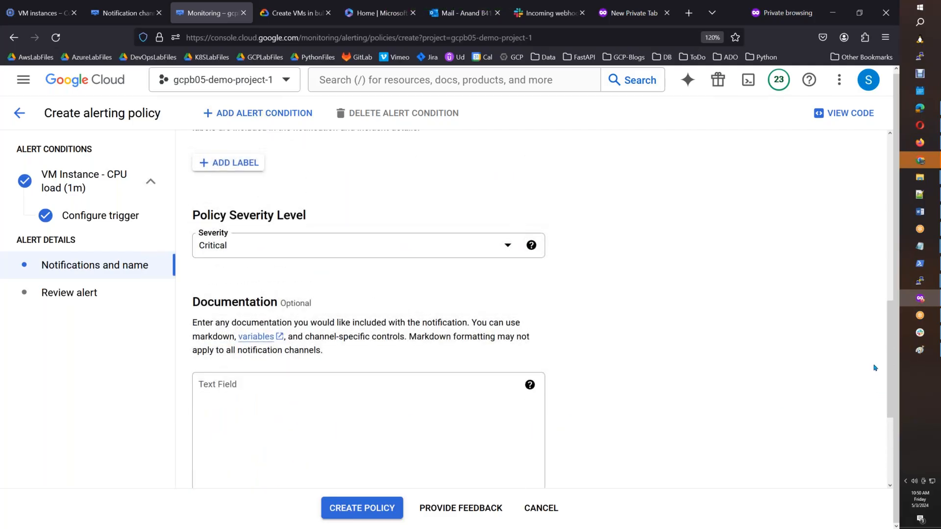
click(919, 350)
Step: Paste a screenshot of the Critical severity setting into the Google Doc
mouse_move(186, 255)
mouse_down()
mouse_move(244, 327)
mouse_move(578, 330)
mouse_up()
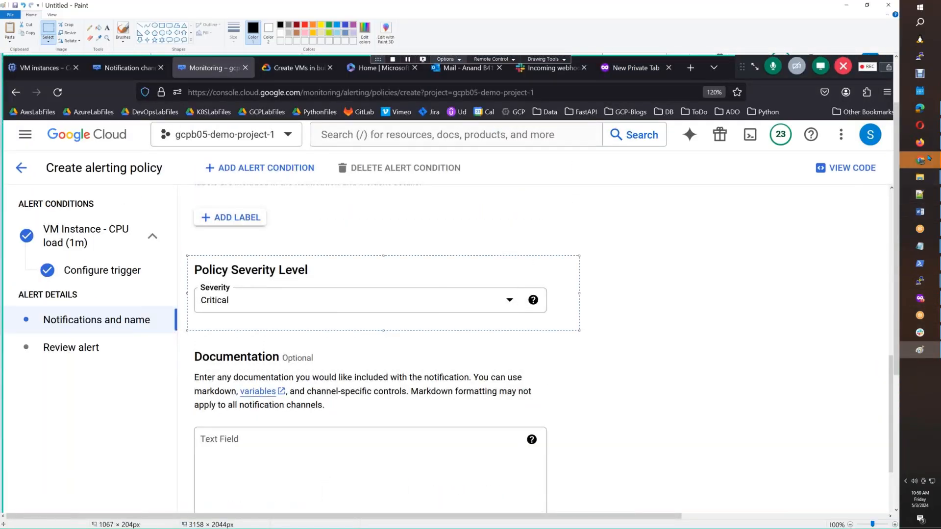
click(919, 142)
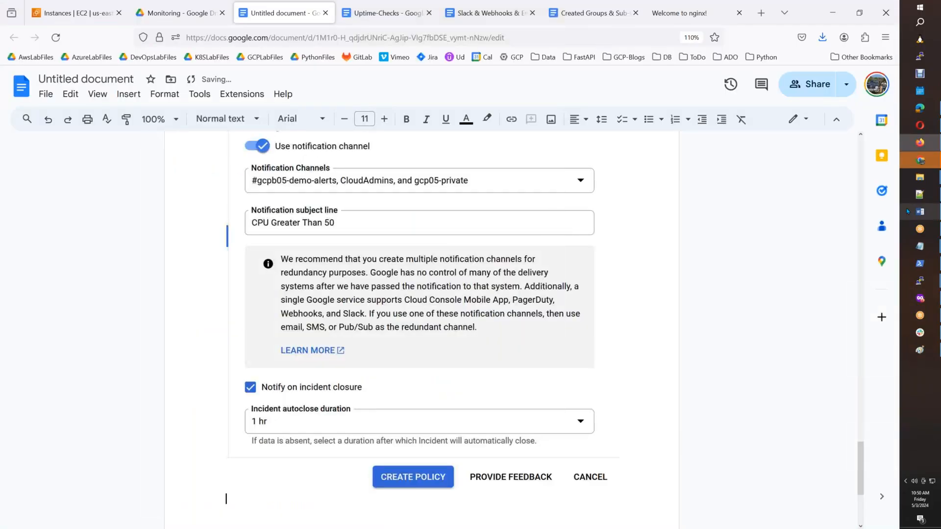
key(ctrl+v)
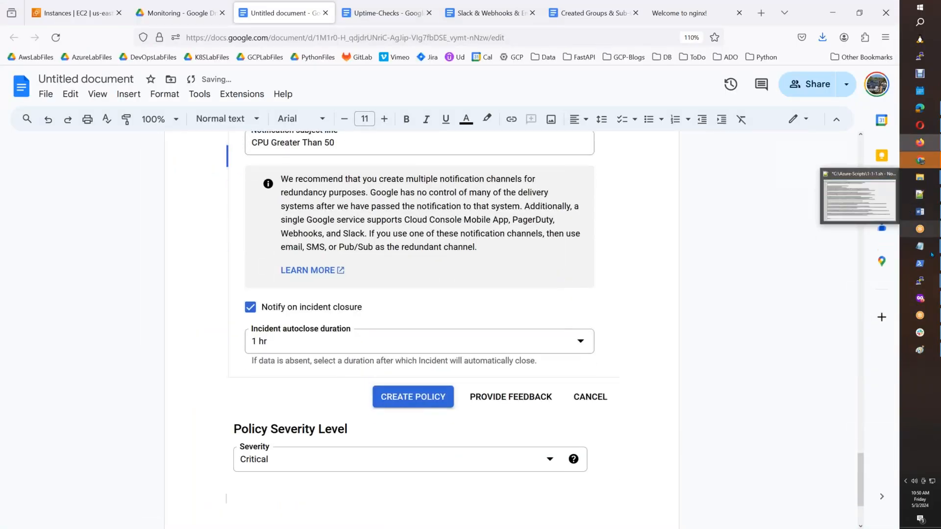
click(920, 298)
scroll(445, 396, down, 3)
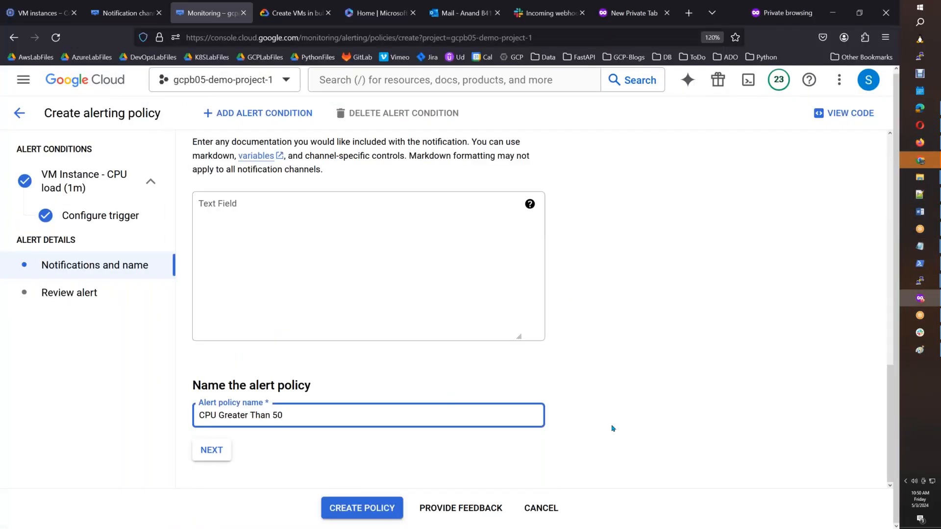
Step: Paste a screenshot of the 'CPU Greater Than 50' policy name section into the Doc
click(919, 350)
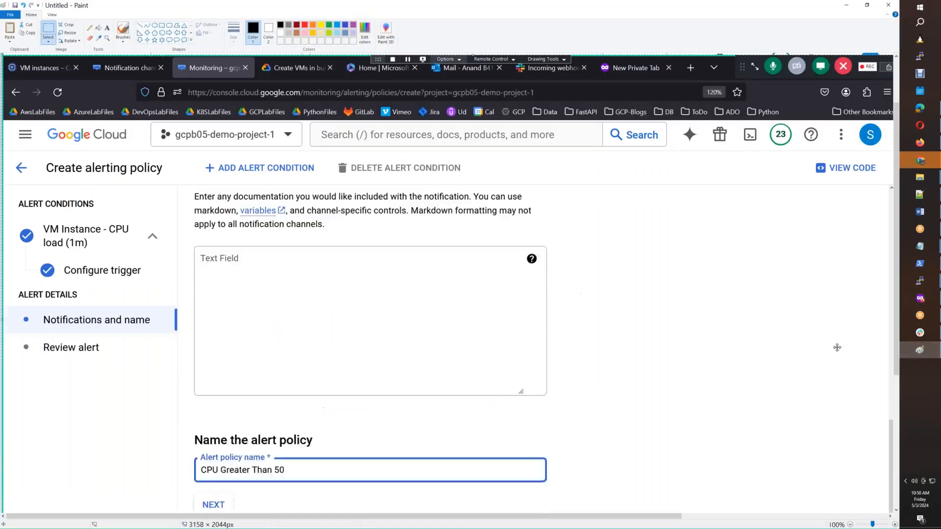
key(ctrl+v)
click(47, 31)
drag(186, 202, 564, 300)
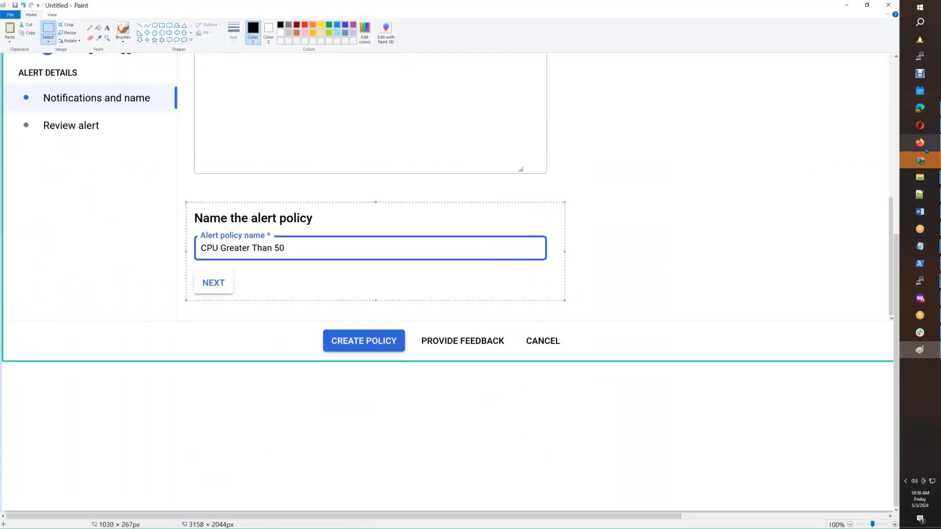
click(924, 147)
key(ctrl+v)
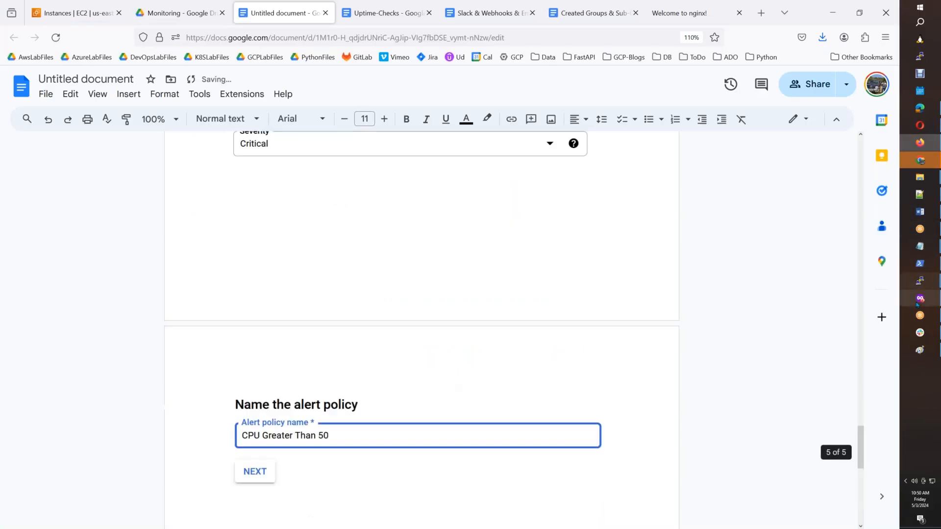
click(920, 298)
Step: On the Review alert step, include all three VMs in the chart and create the policy
click(210, 450)
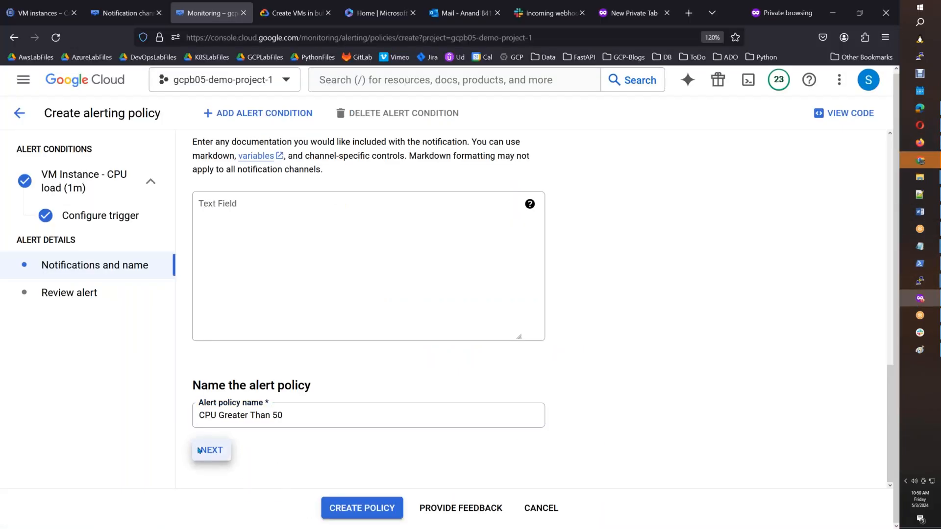
scroll(277, 397, down, 2)
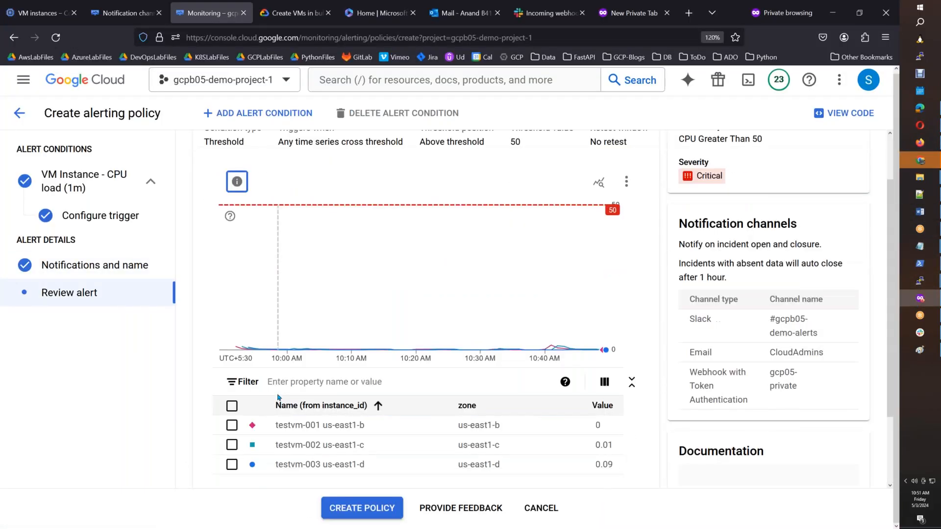
scroll(278, 397, down, 1)
scroll(279, 402, up, 3)
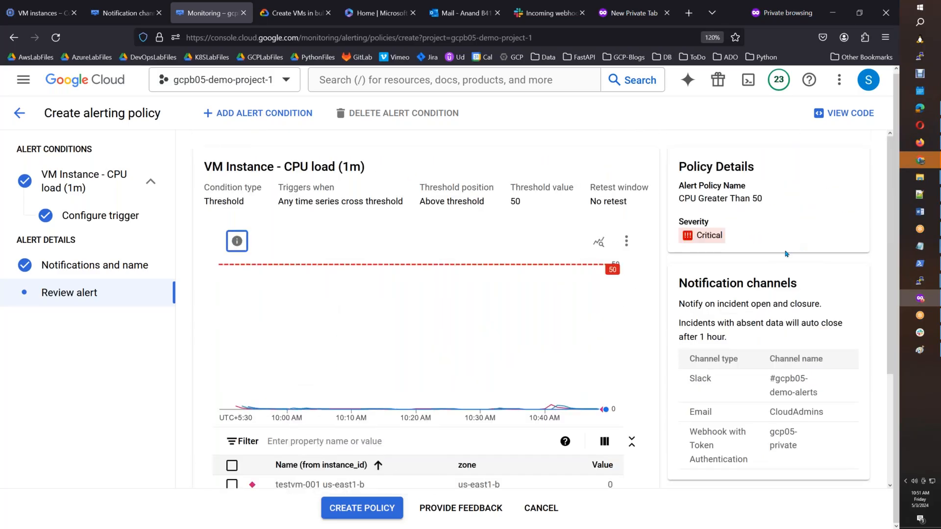
scroll(786, 253, down, 3)
click(231, 346)
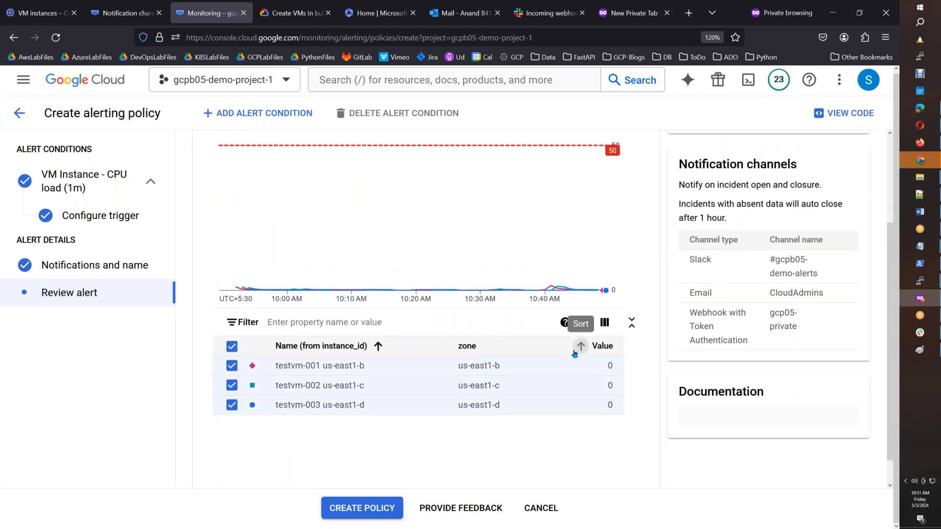
scroll(574, 354, up, 3)
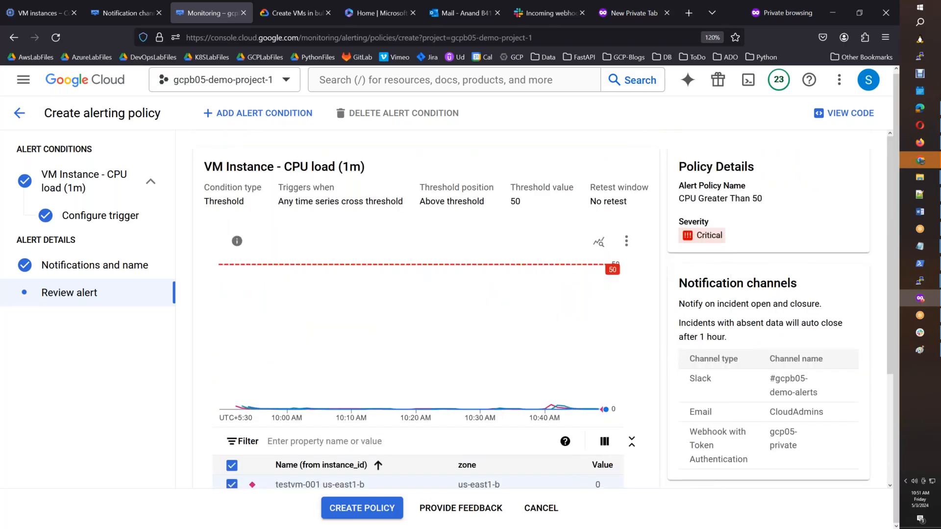
click(355, 508)
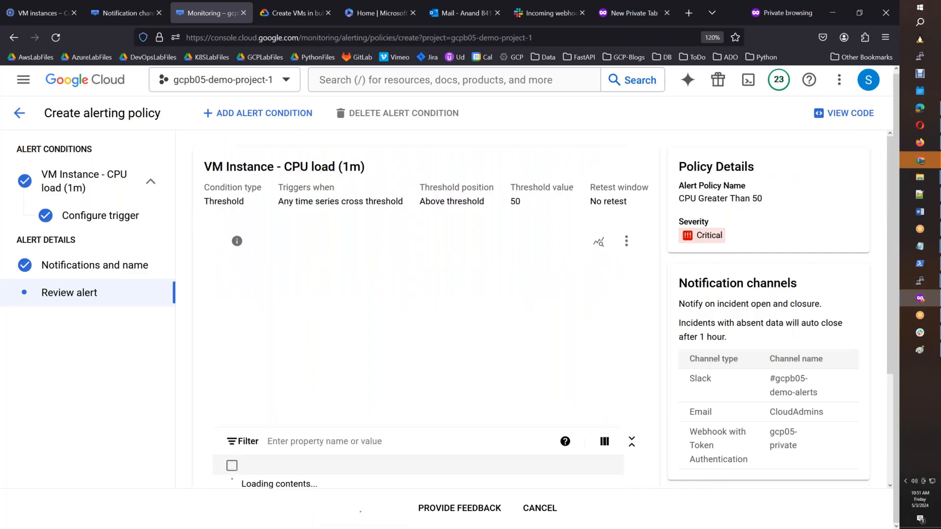
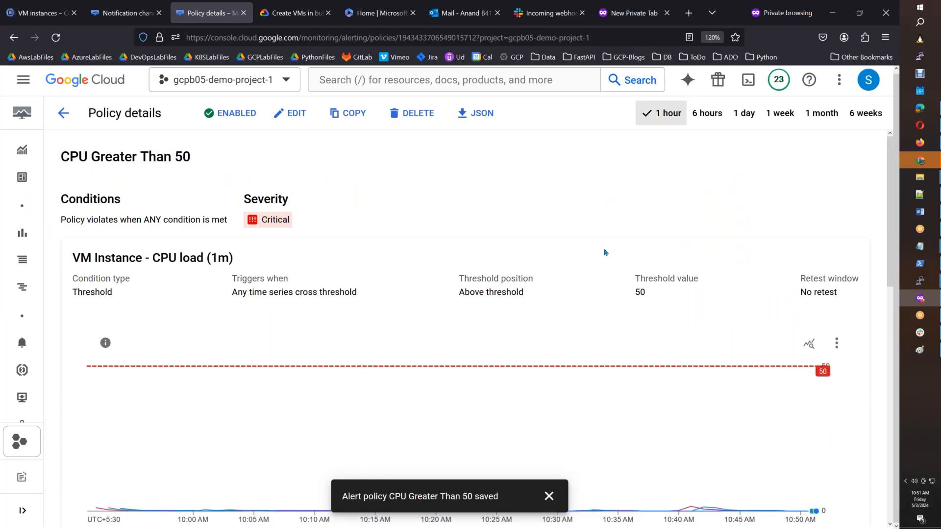
Step: Crop the CPU Greater Than 50 policy details in Paint and paste them below the policy-name image
click(919, 350)
key(ctrl+v)
mouse_move(46, 149)
mouse_down()
mouse_move(613, 417)
mouse_move(875, 444)
mouse_up()
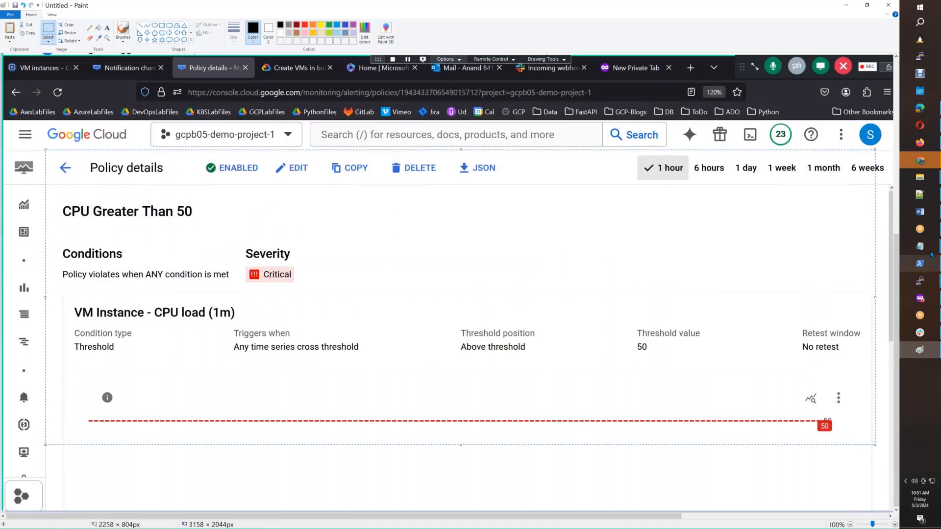
click(920, 142)
key(Return)
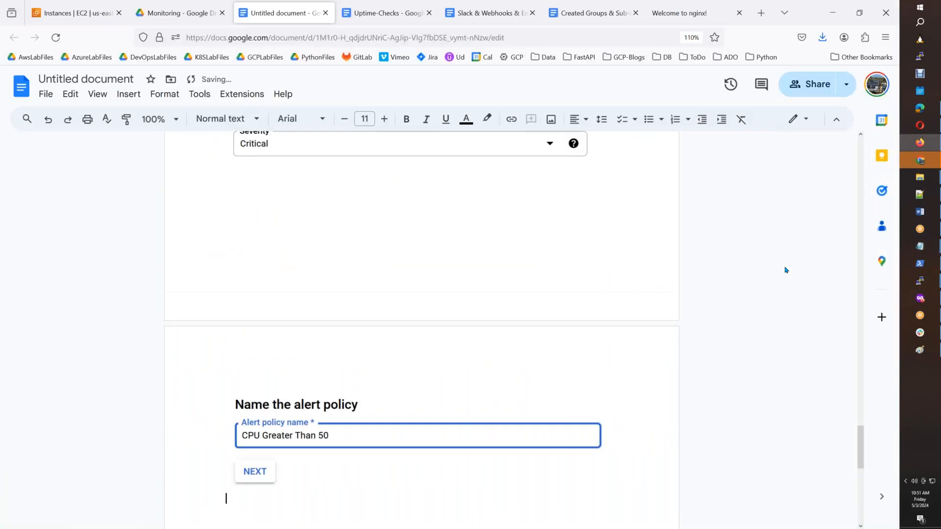
key(ctrl+v)
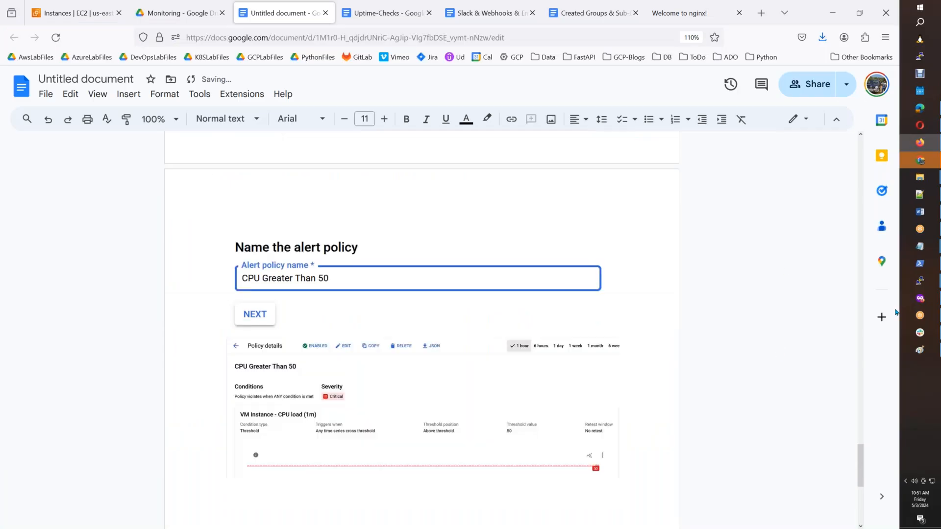
Step: Crop the Policies list capture in Paint and paste it below the details image
click(920, 298)
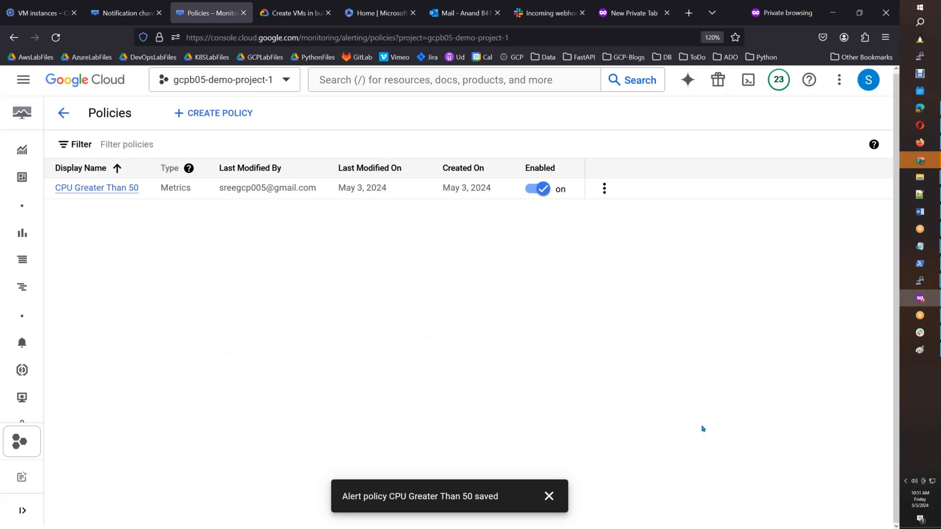
click(920, 350)
key(ctrl+v)
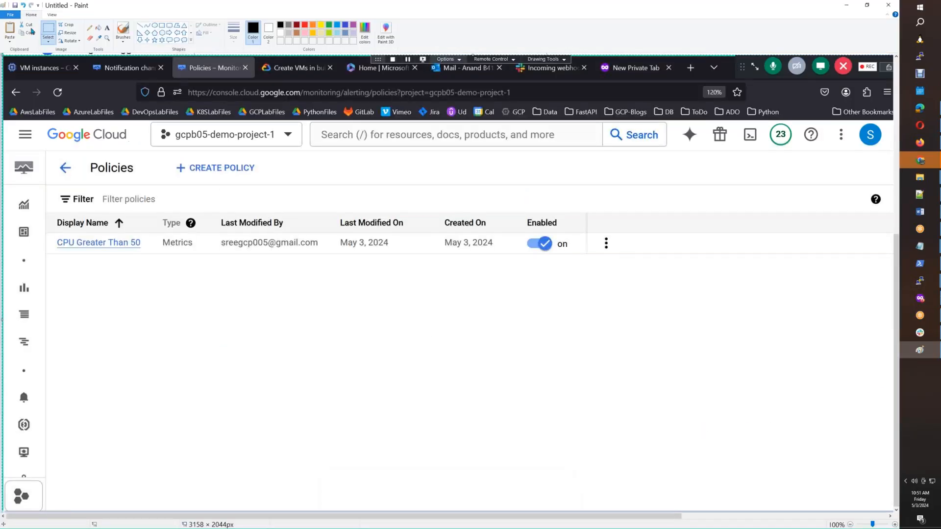
click(67, 32)
click(78, 170)
drag(549, 285, 620, 280)
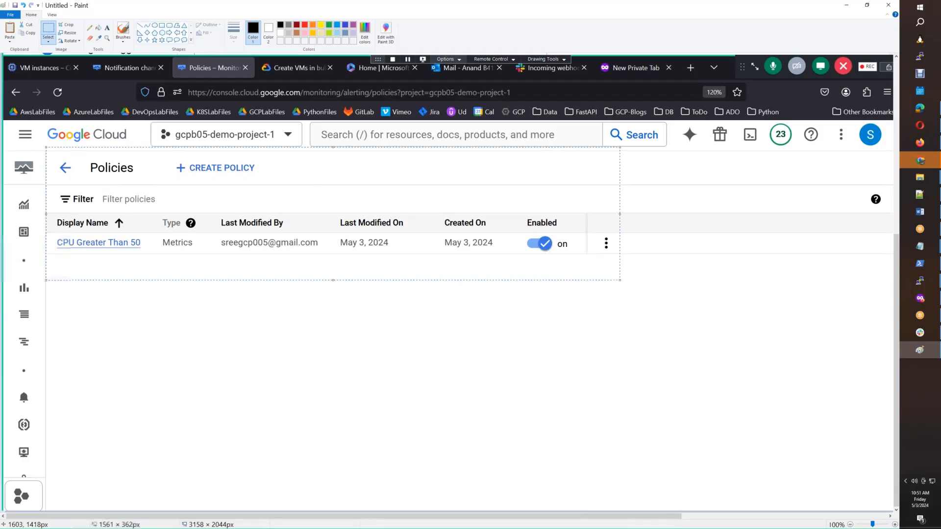
click(920, 298)
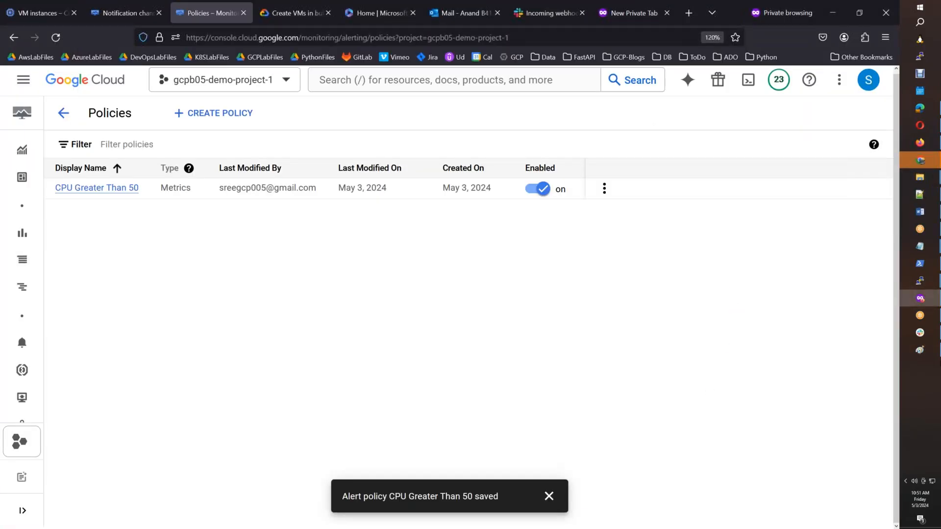
click(920, 350)
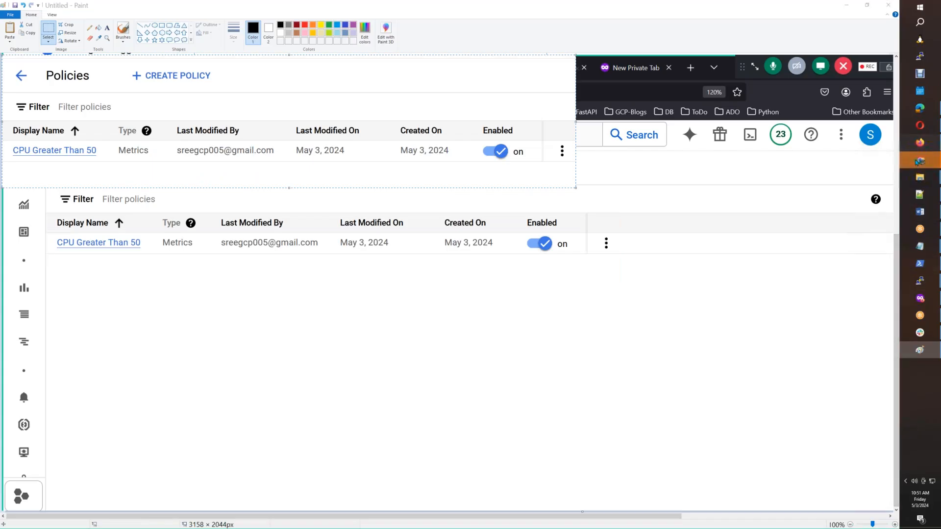
click(920, 142)
key(ctrl+v)
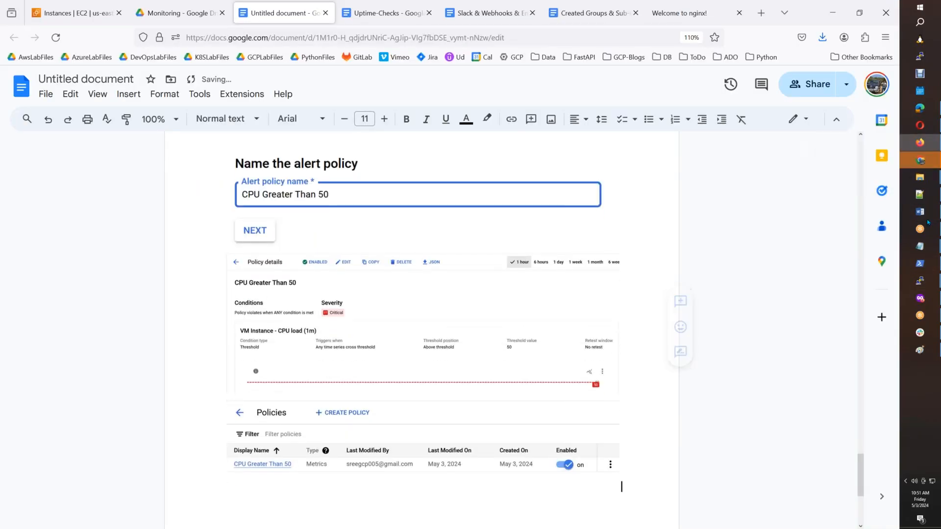
mouse_move(920, 357)
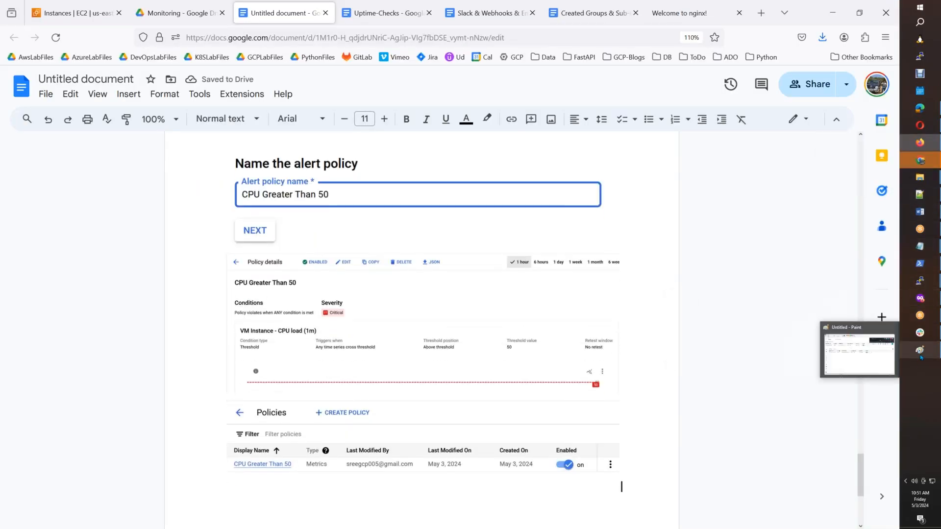
click(857, 358)
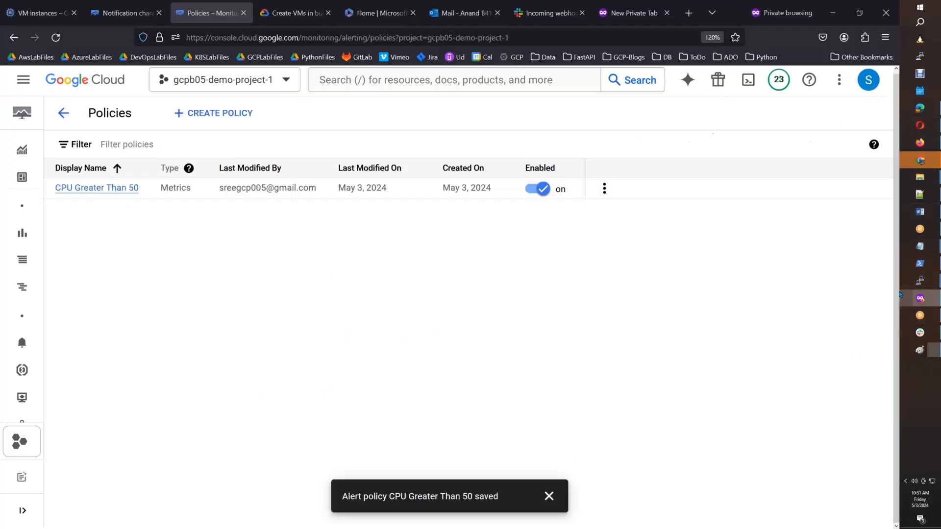
click(920, 298)
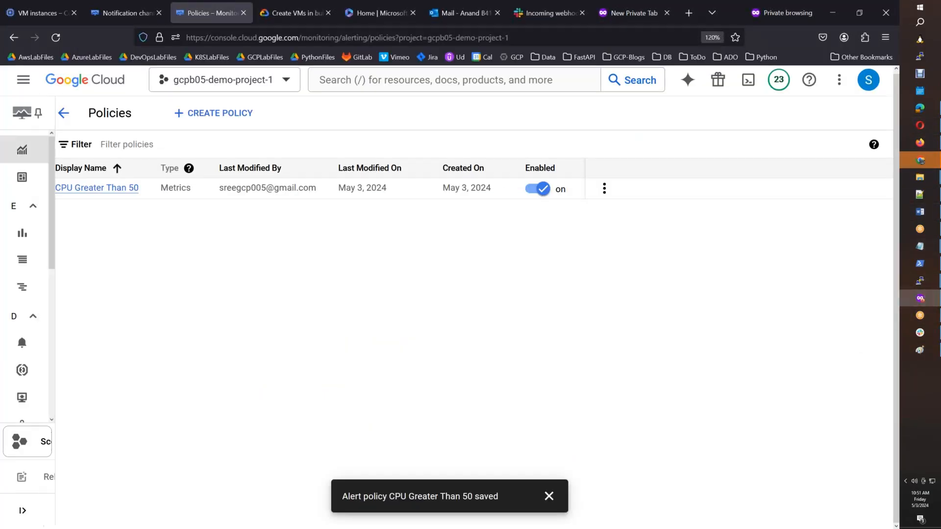
Step: Open the Monitoring Uptime checks page from the left navigation
mouse_move(70, 212)
scroll(84, 271, down, 3)
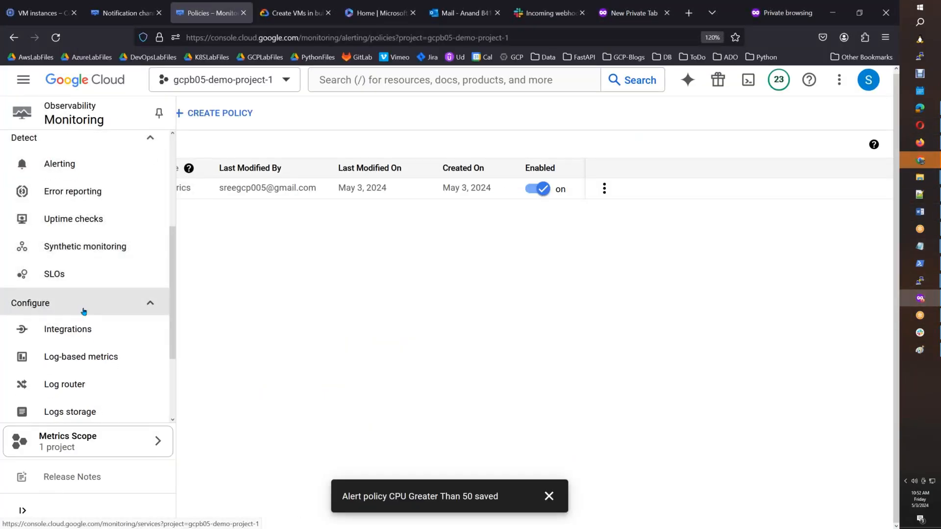
scroll(84, 307, up, 1)
click(89, 279)
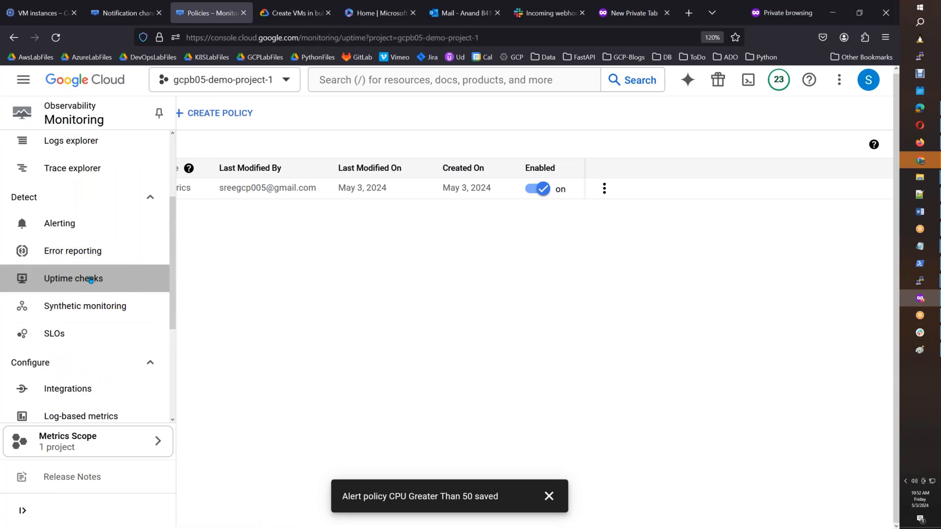
right_click(89, 282)
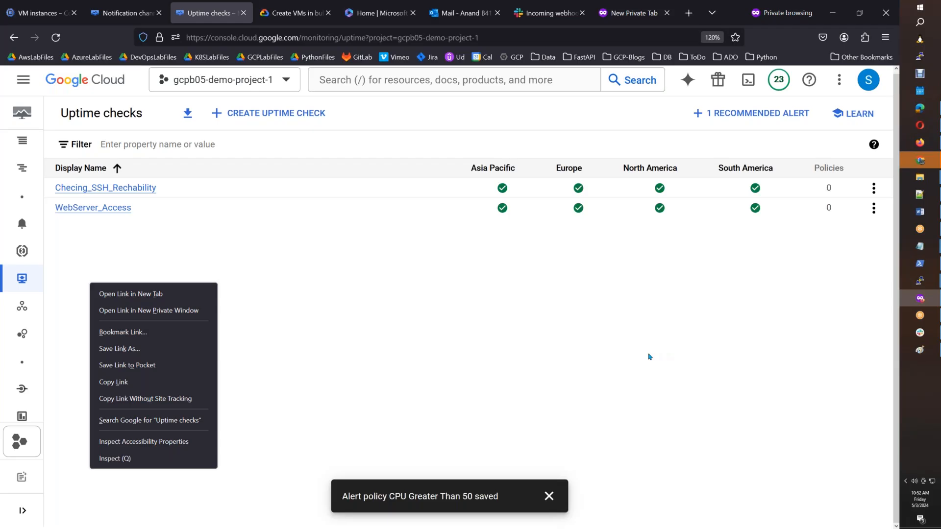
click(629, 381)
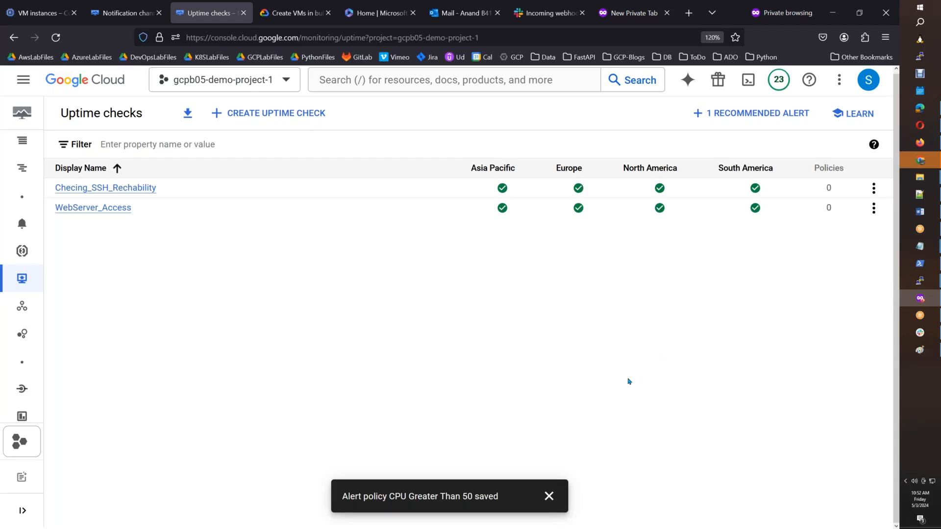
Step: Paste the Uptime checks screenshot into Paint and select the checks table
click(920, 350)
key(ctrl+v)
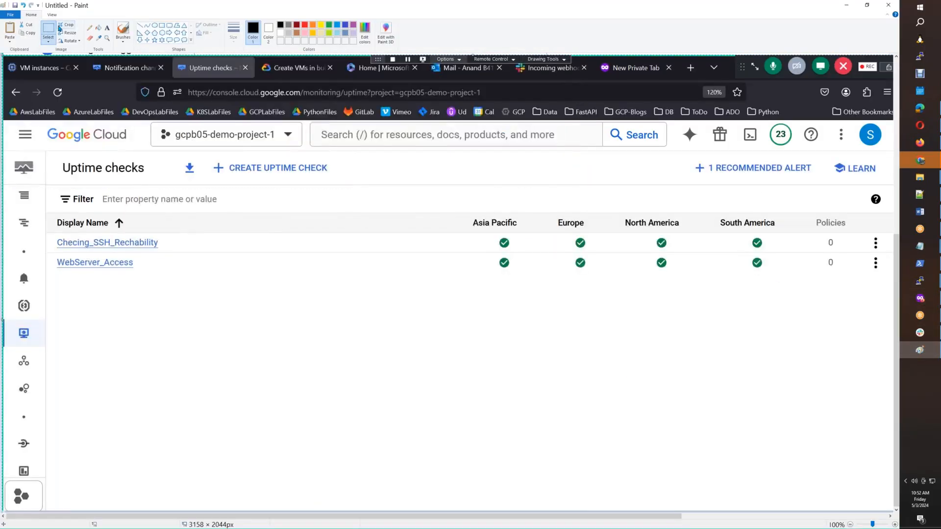
mouse_move(44, 209)
mouse_down()
mouse_move(538, 302)
mouse_move(872, 289)
mouse_move(889, 277)
mouse_up()
mouse_move(923, 160)
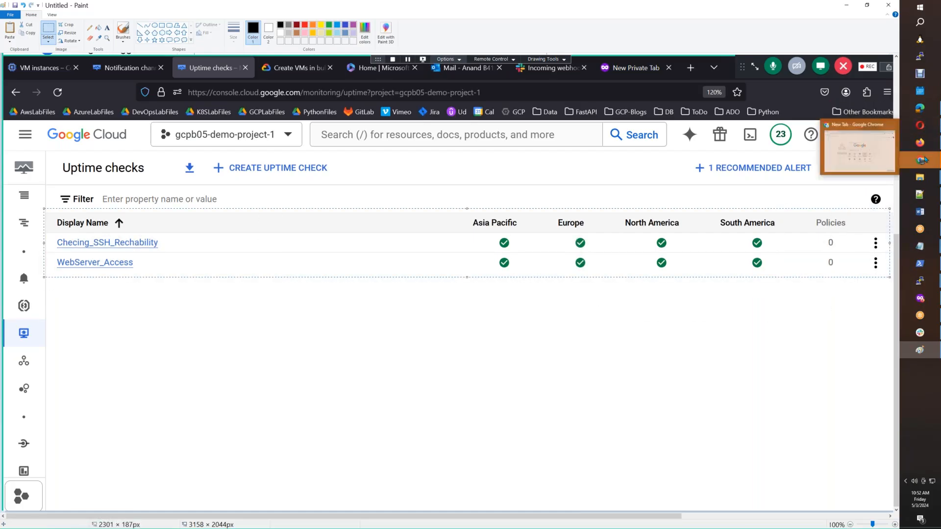
mouse_move(920, 298)
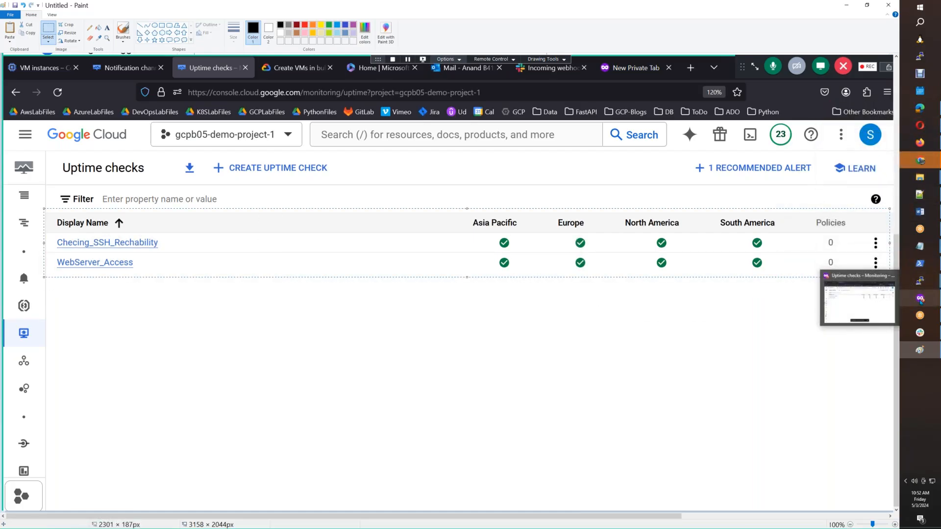
mouse_move(921, 143)
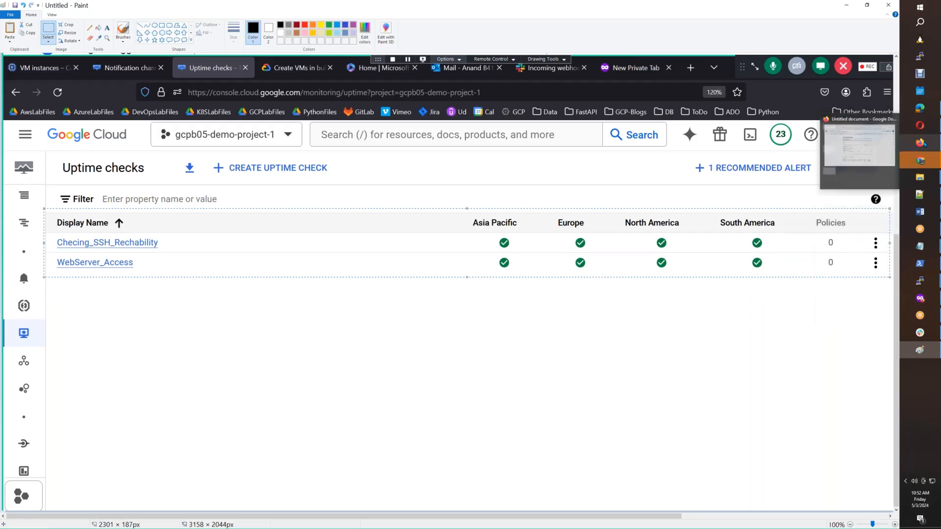
click(877, 151)
Step: Replace the old list image in the Uptime-Checks doc with the all-green uptime checks capture
click(385, 13)
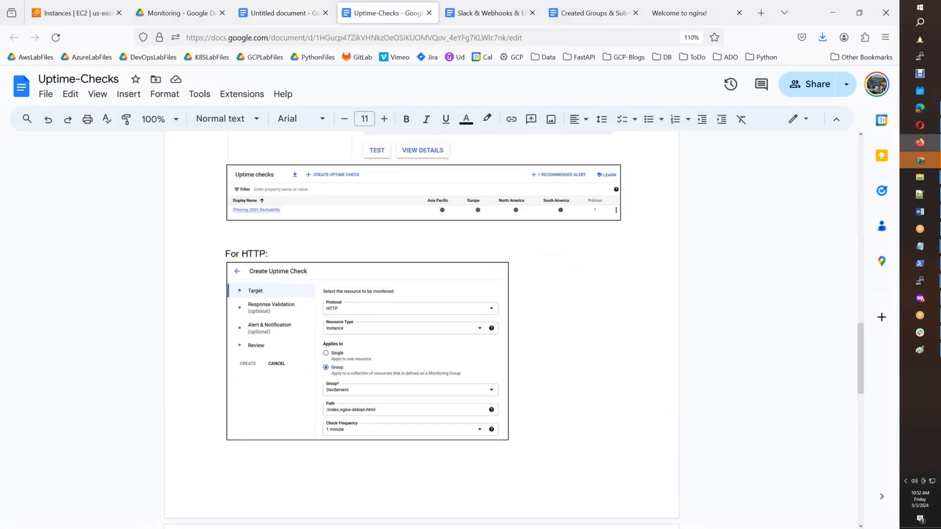
key(ctrl+v)
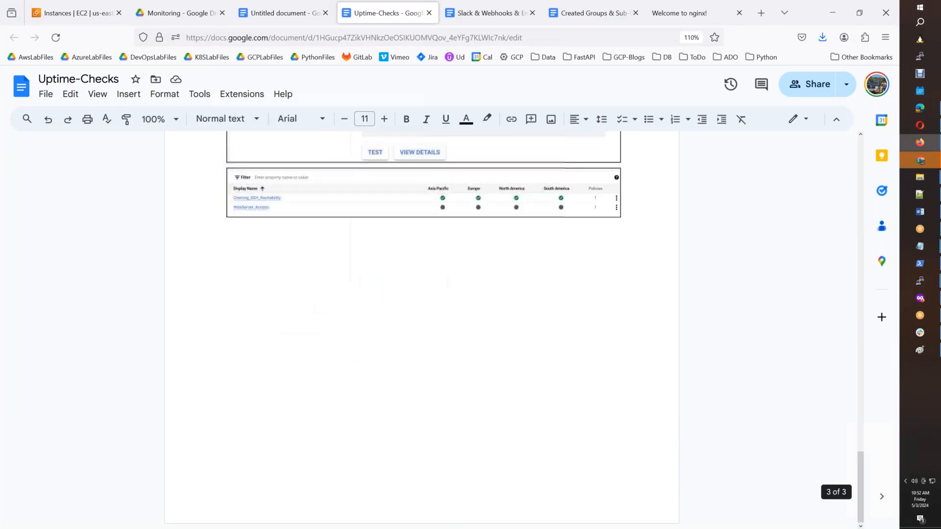
click(543, 380)
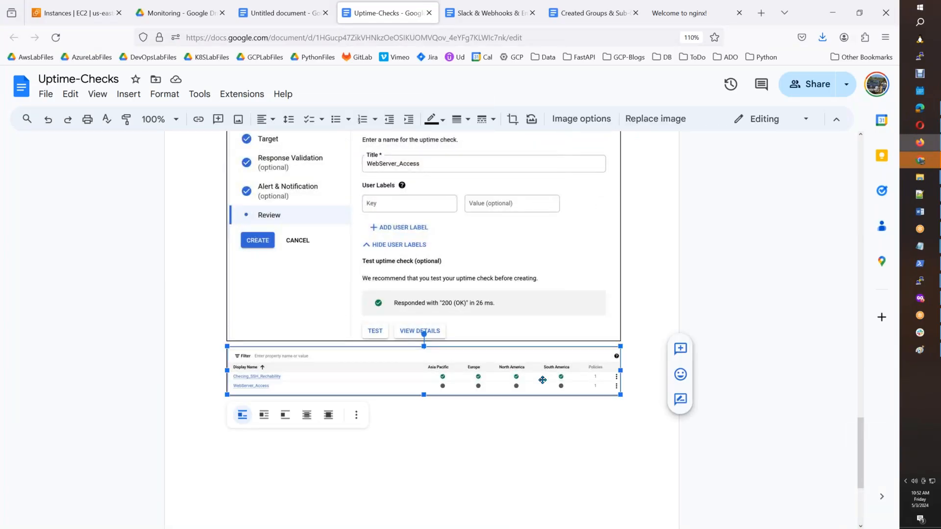
key(ctrl+v)
key(Return)
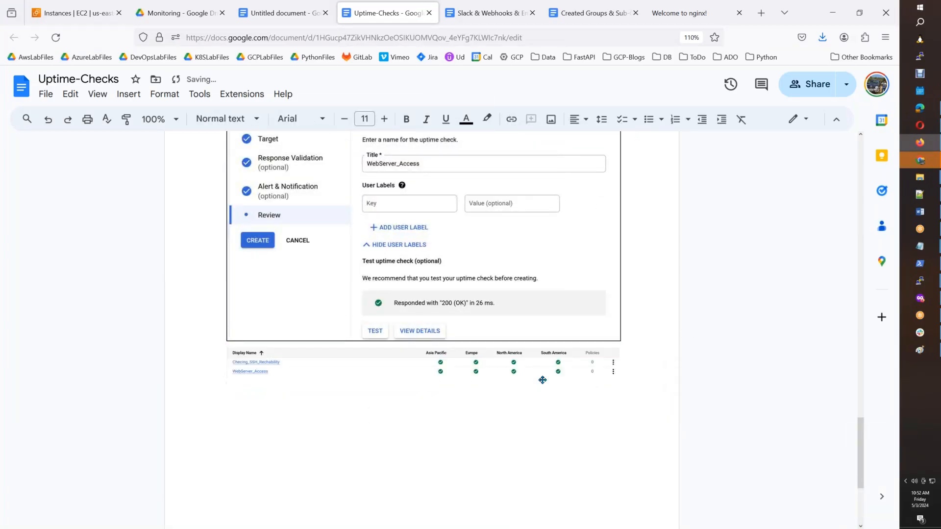
click(442, 427)
mouse_move(920, 284)
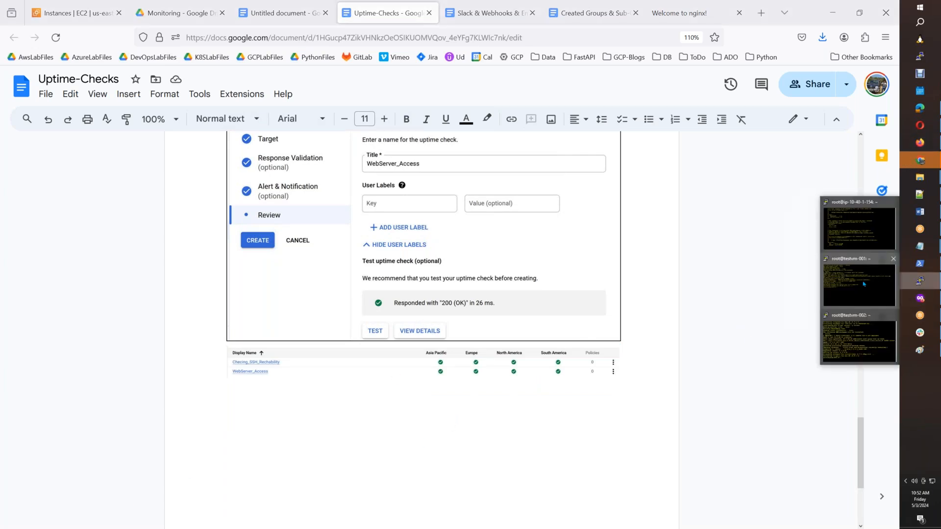
click(860, 280)
Step: Stop nginx on testvm-001 with 'service nginx stop'
text(service )
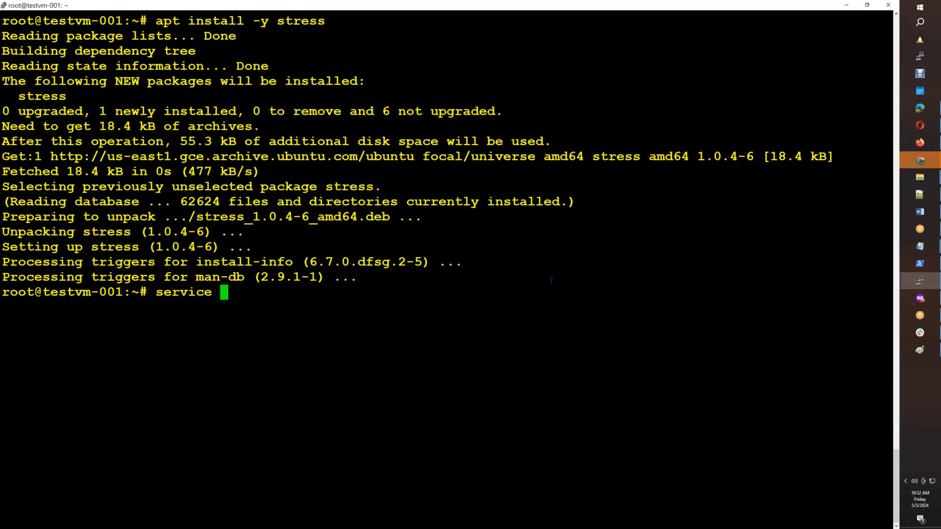
text(nginx stop)
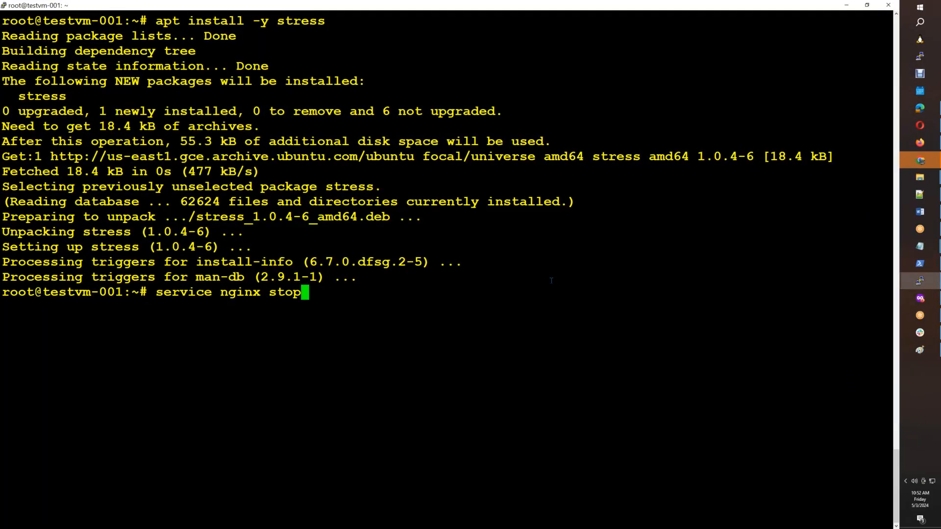
key(Return)
drag(157, 292, 890, 292)
click(920, 281)
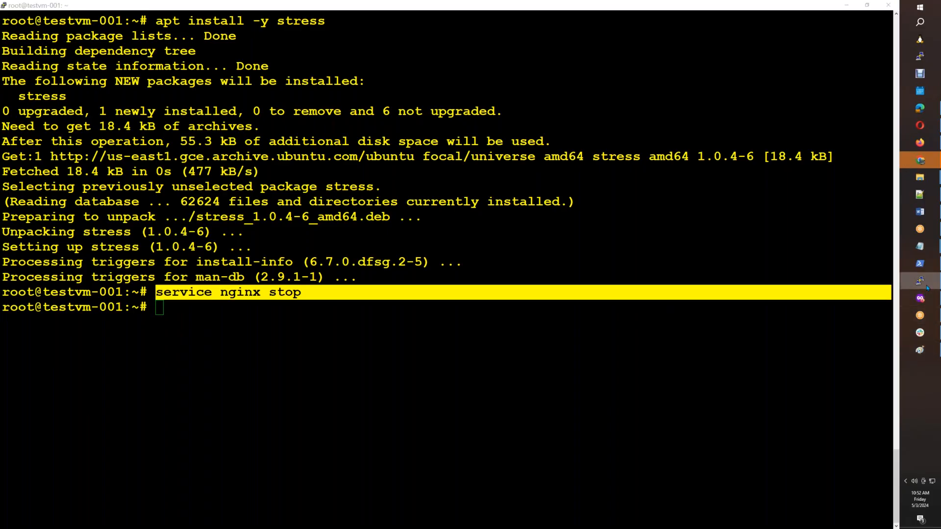
click(857, 339)
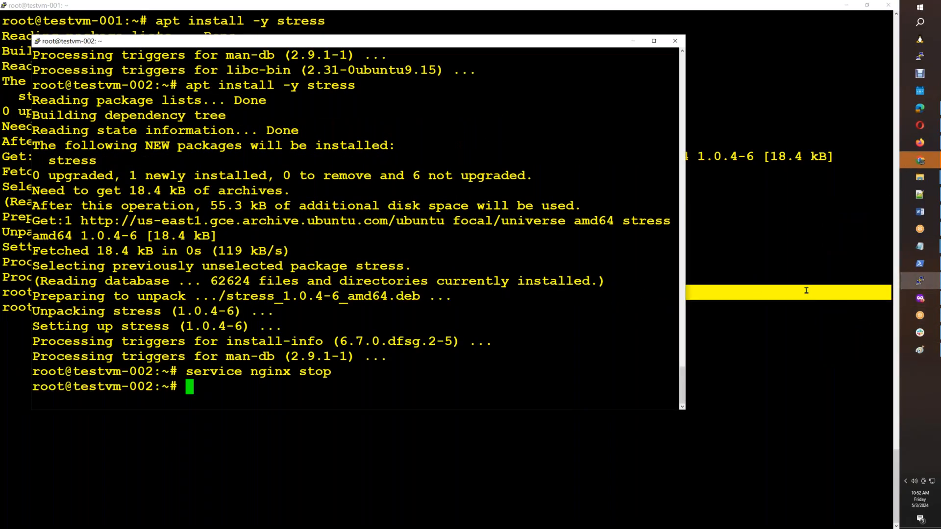
click(782, 259)
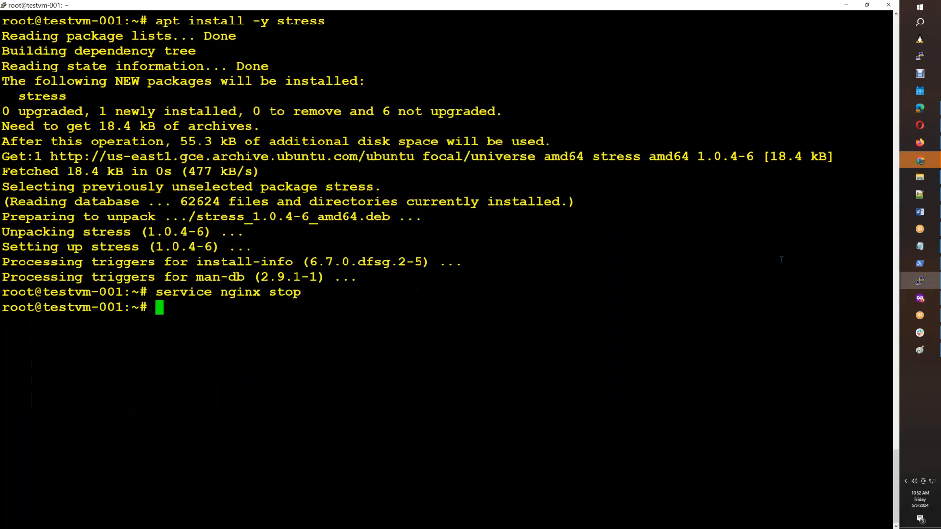
Step: Start the example stress load with --timeout 10m on testvm-001
text(stress)
key(Return)
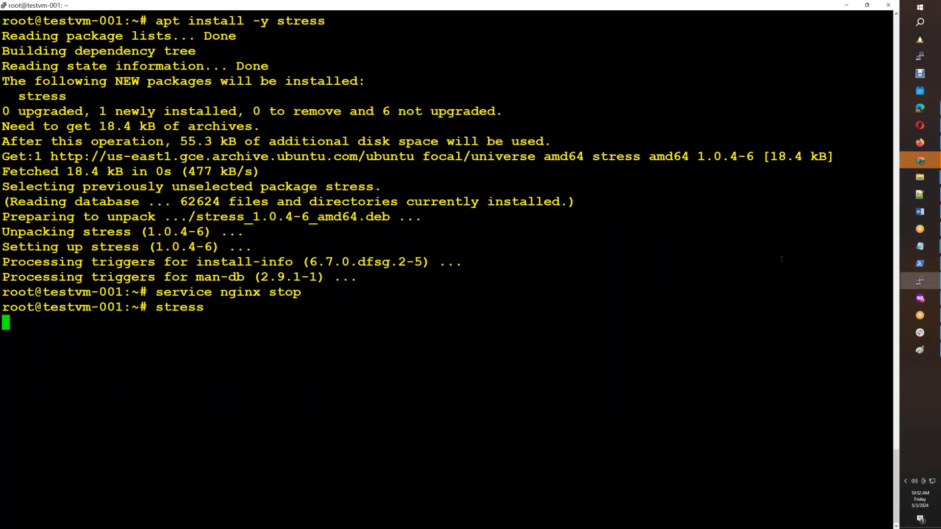
drag(75, 474, 530, 474)
right_click(530, 475)
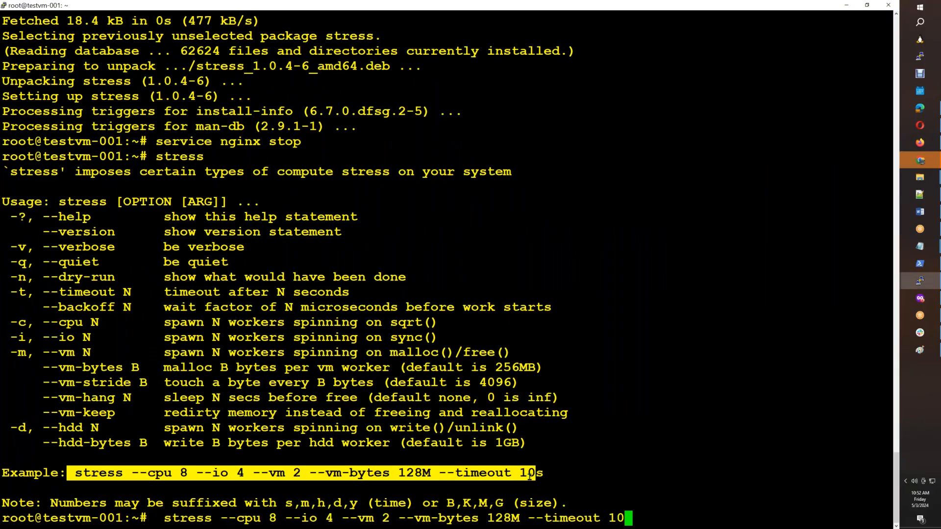
text(m)
drag(166, 519, 627, 515)
key(super+c)
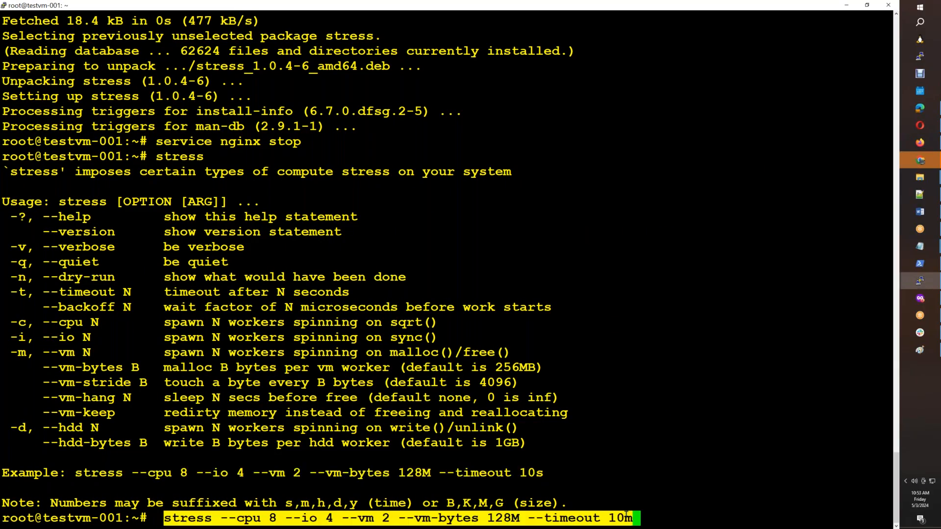
key(Return)
Step: Run the same 10-minute stress command on testvm-002
mouse_move(920, 281)
click(859, 338)
right_click(512, 338)
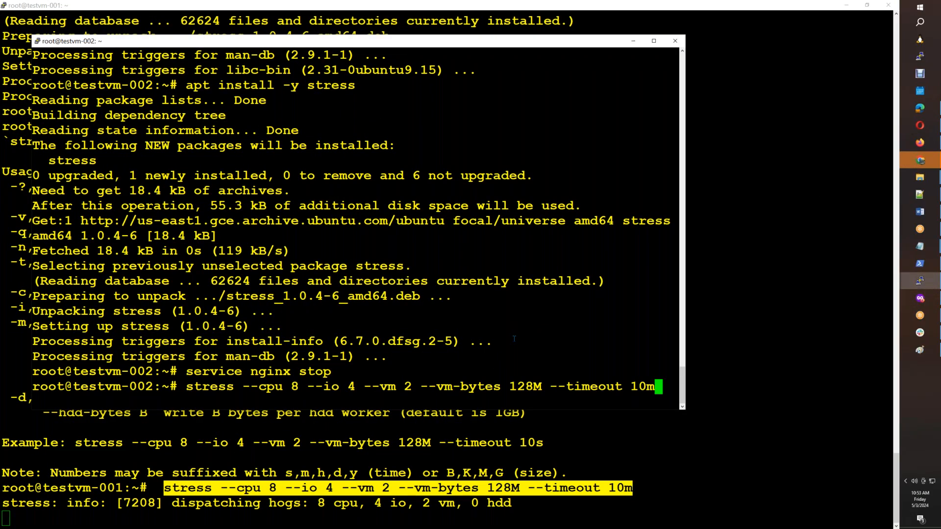
key(Return)
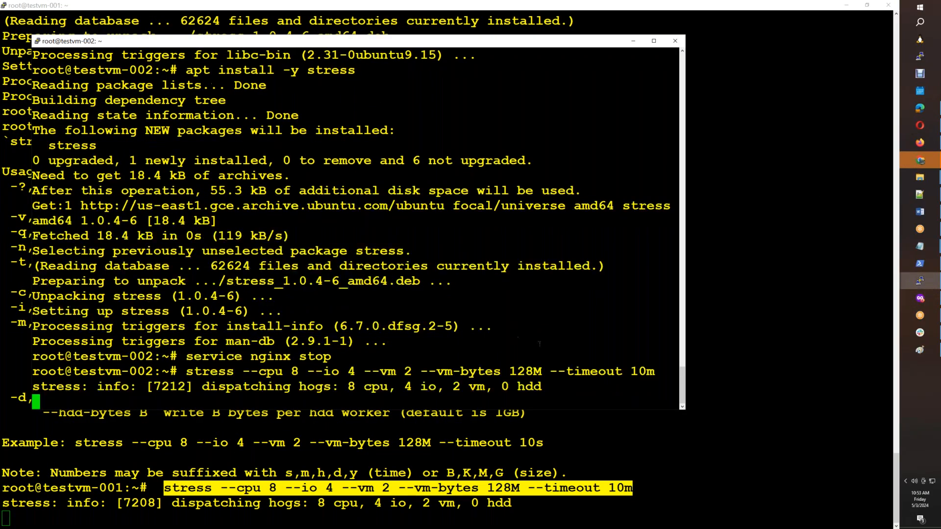
click(920, 143)
click(280, 13)
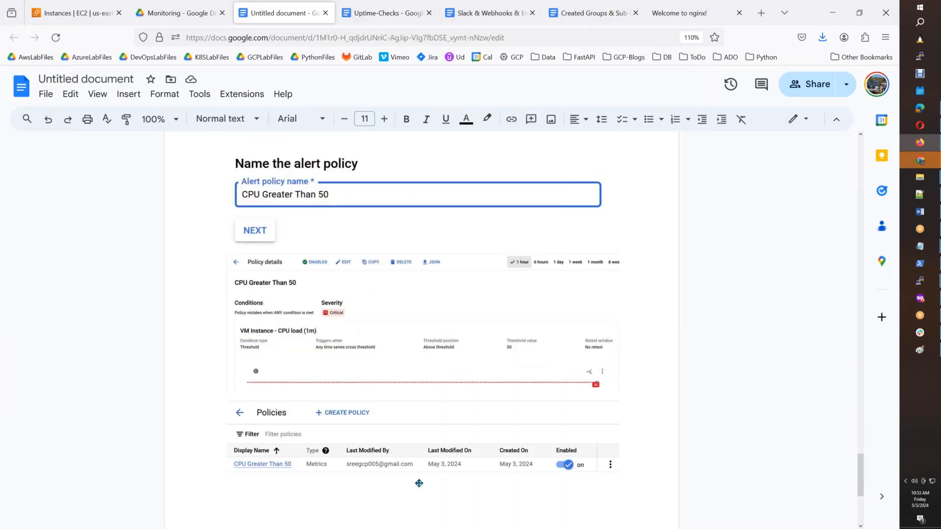
Step: Paste the stress command into the notes and title the document 'Alert Configuration:'
key(ctrl+v)
key(Return)
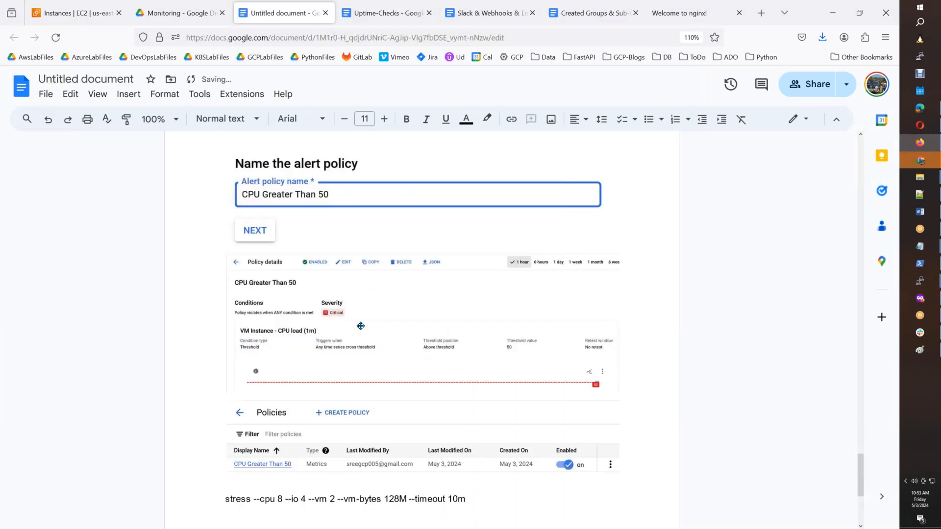
click(86, 79)
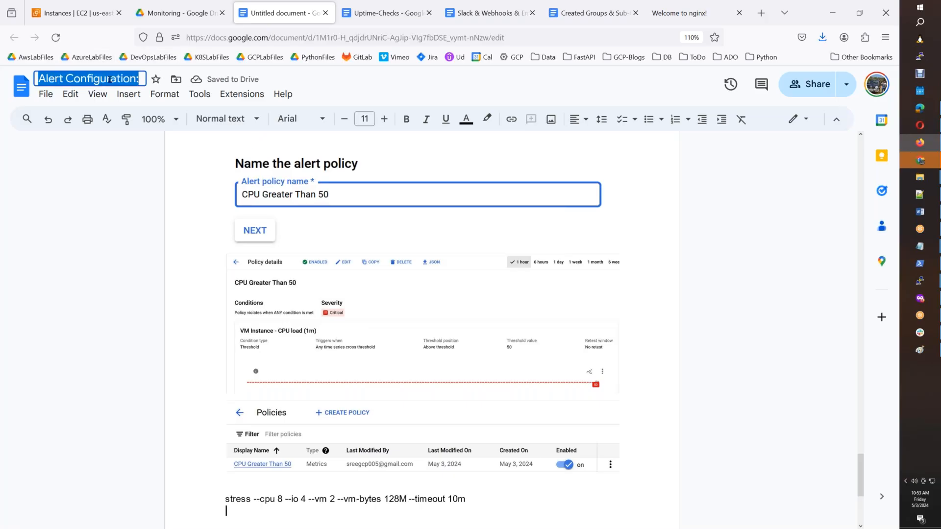
key(Return)
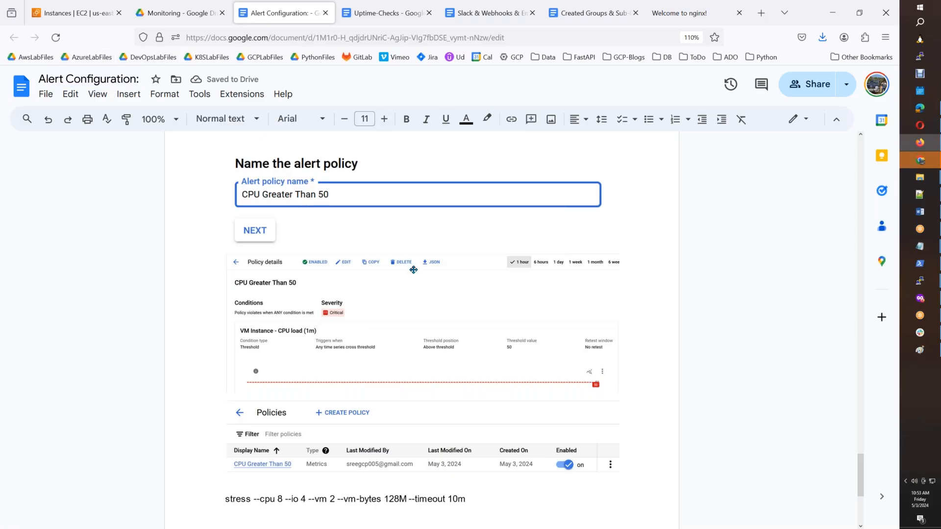
Step: Shrink the threshold condition screenshot by dragging its corner handle
scroll(410, 270, up, 10)
scroll(411, 269, up, 15)
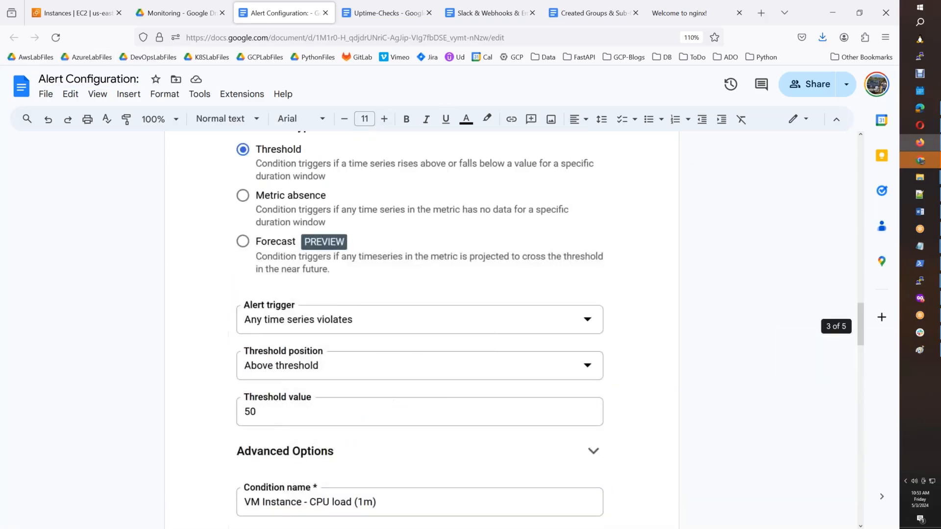
scroll(407, 266, up, 10)
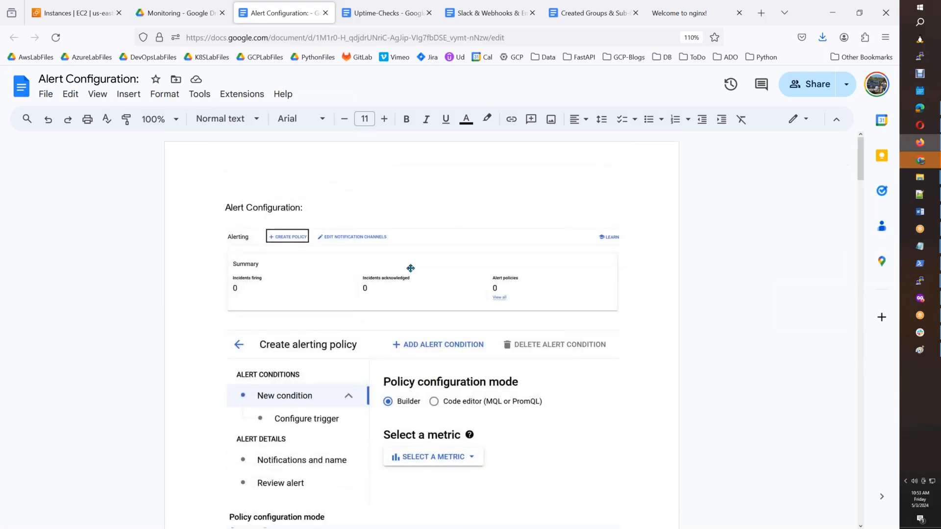
scroll(410, 269, down, 5)
click(411, 268)
scroll(410, 269, down, 10)
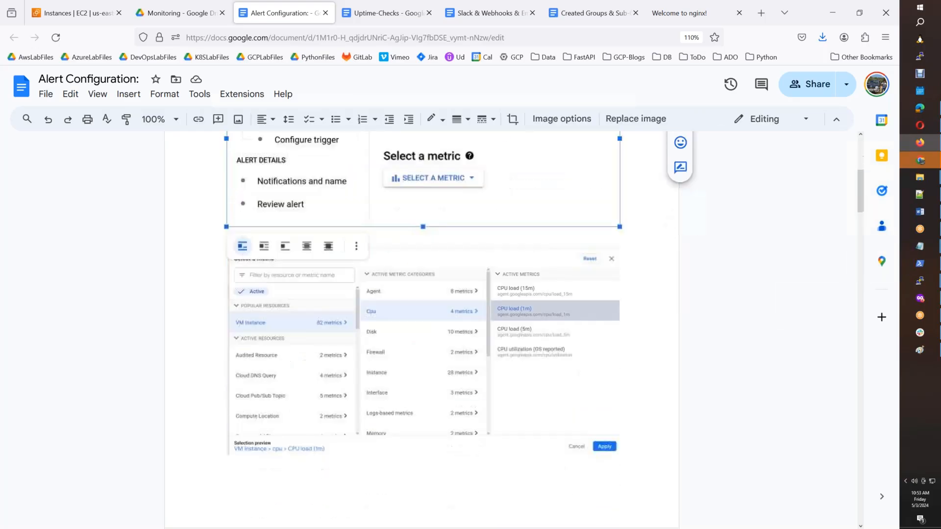
scroll(427, 243, down, 15)
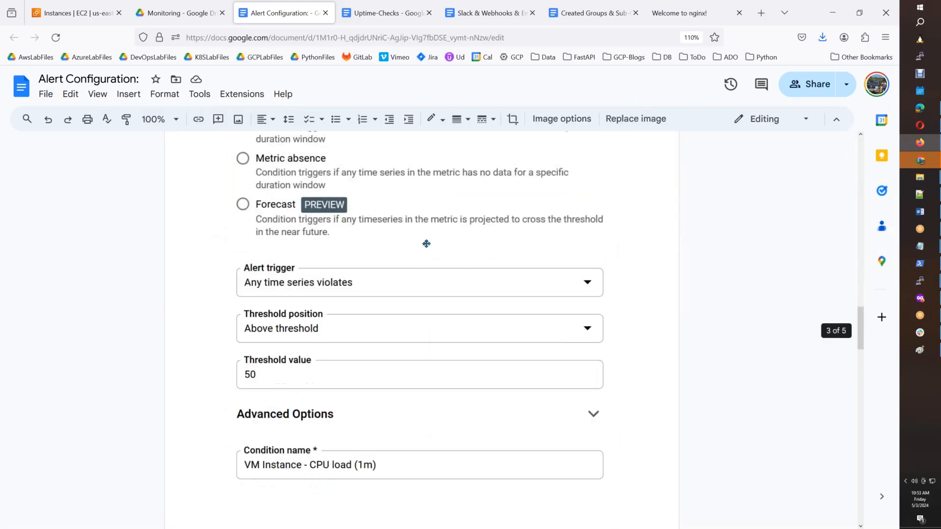
click(426, 243)
drag(619, 484, 504, 239)
right_click(504, 239)
key(Escape)
Step: Check the severity level screenshot and return to the empty line below the stress command
scroll(550, 310, up, 6)
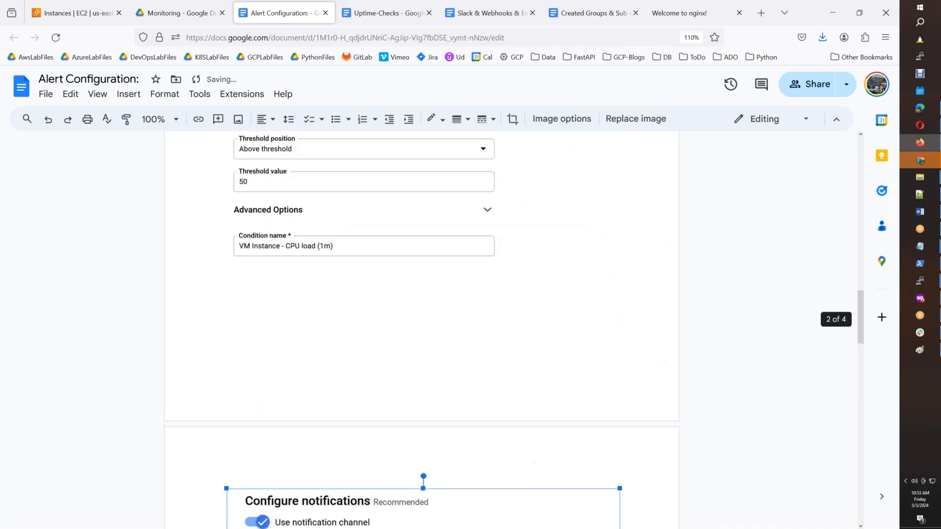
scroll(514, 340, down, 12)
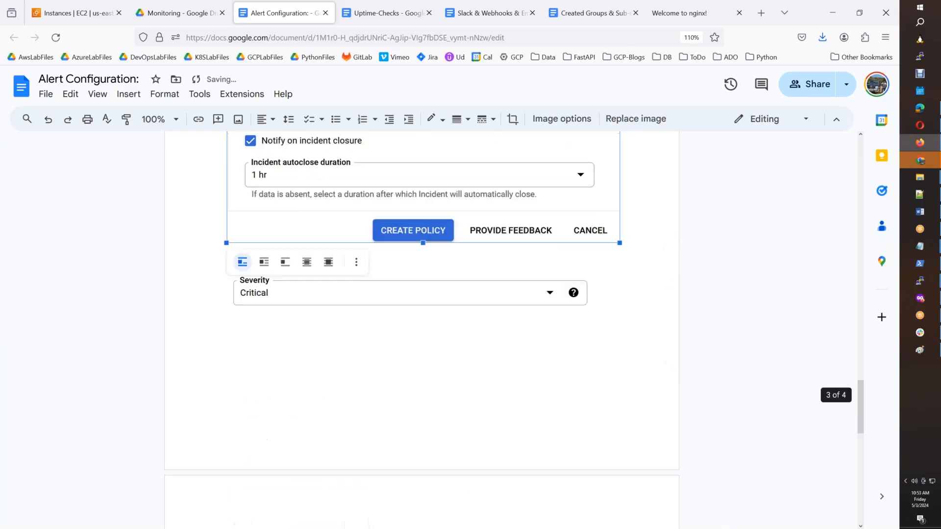
click(514, 339)
scroll(515, 339, down, 10)
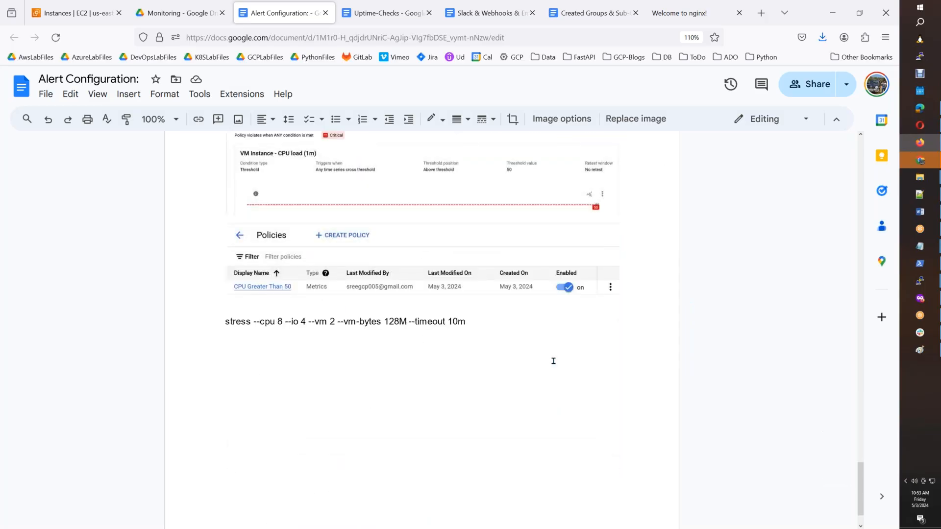
click(552, 359)
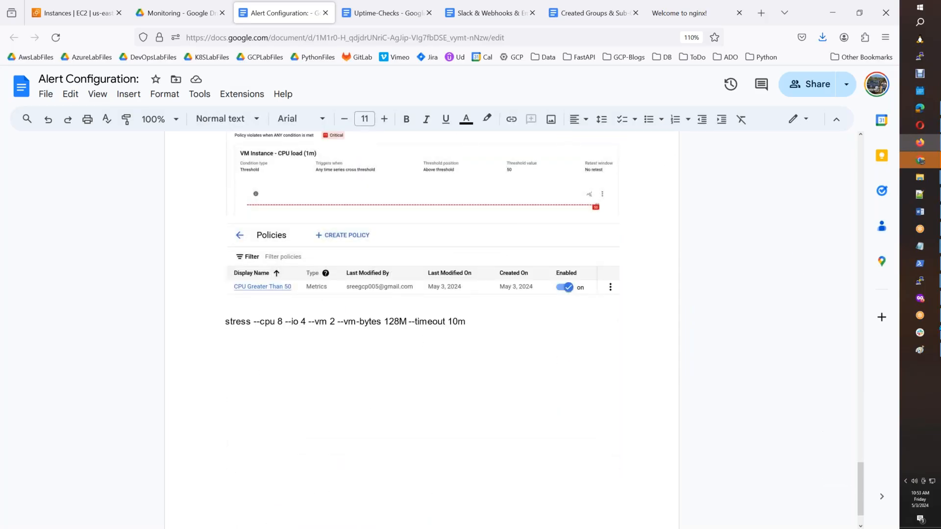
click(920, 332)
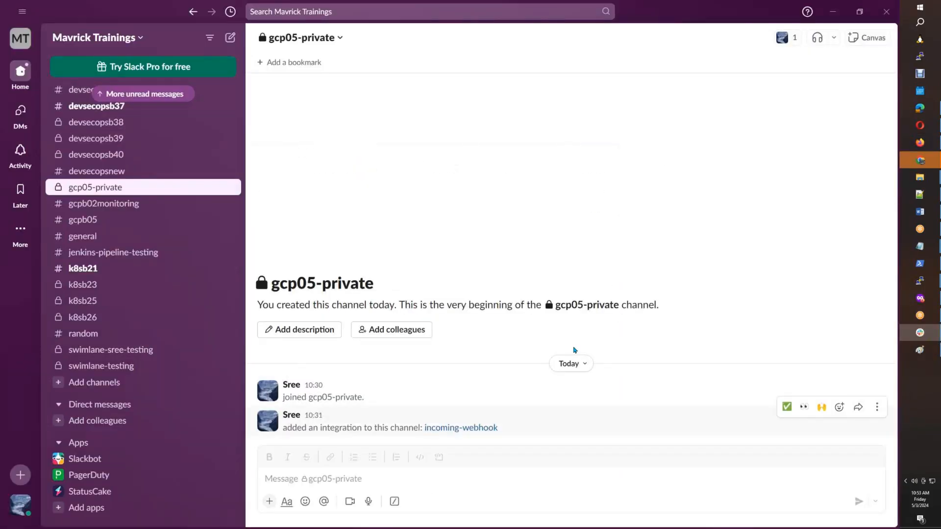
Step: View the k8sb21 and gcpb05 Slack channels for the Google Cloud Monitoring test notification
scroll(142, 256, up, 5)
scroll(142, 264, down, 4)
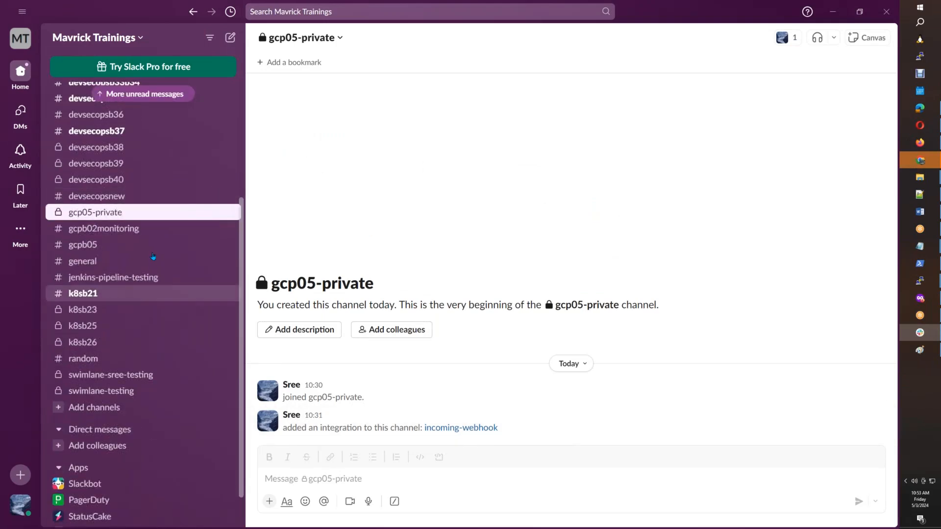
click(153, 293)
scroll(151, 257, down, 1)
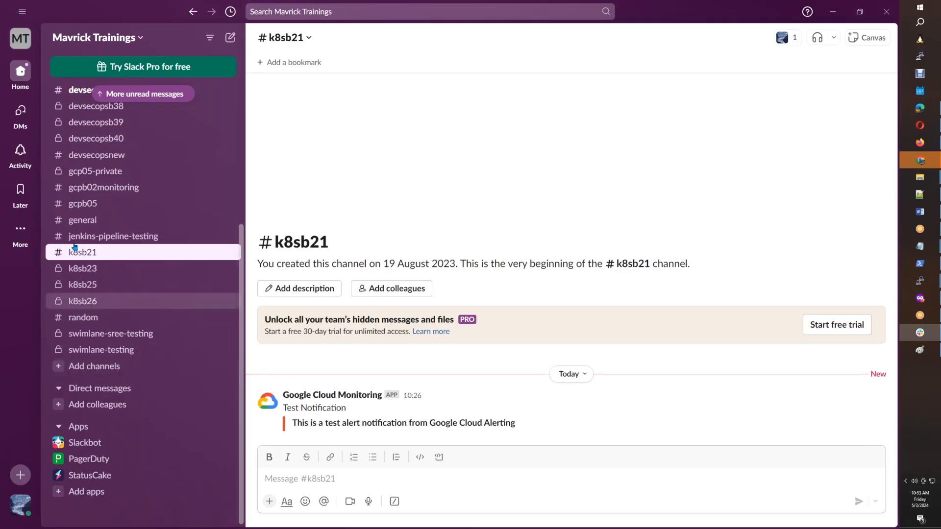
click(86, 208)
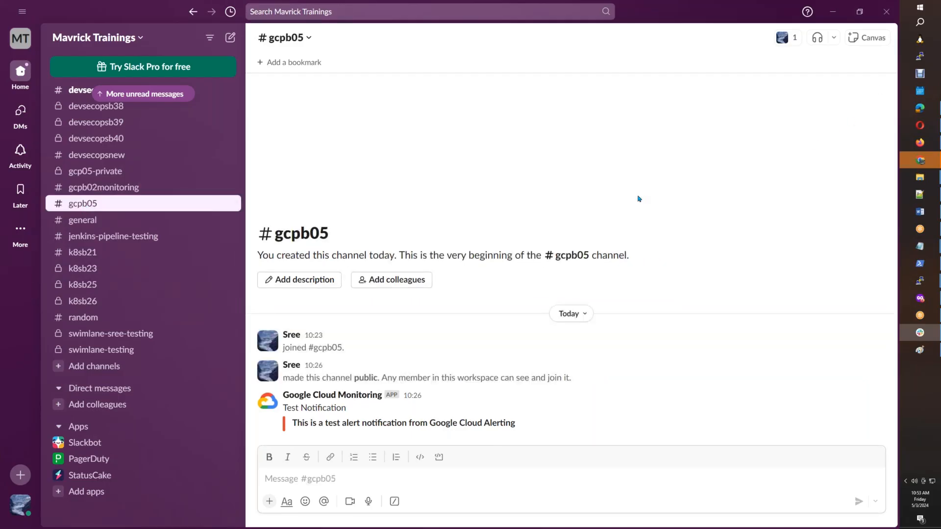
click(920, 298)
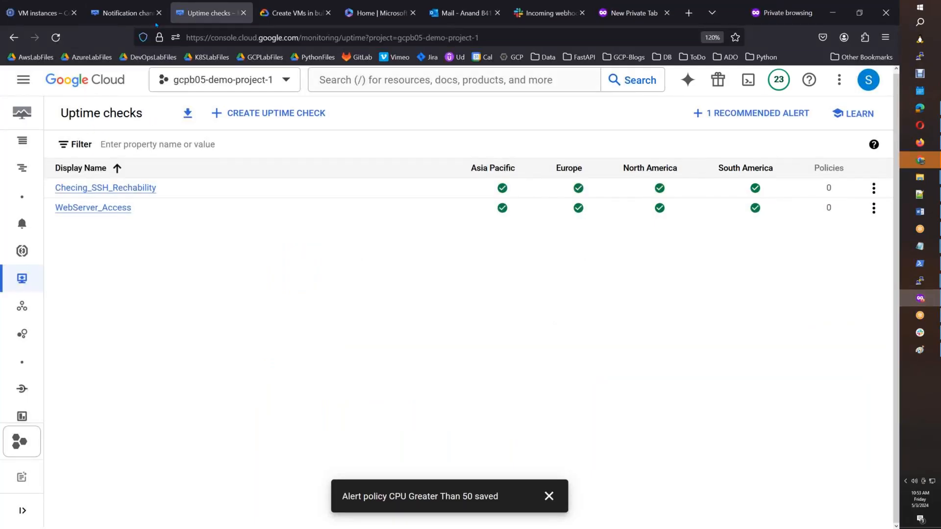
Step: Open Alerting in a new tab and list all alert policies
mouse_move(27, 230)
right_click(63, 224)
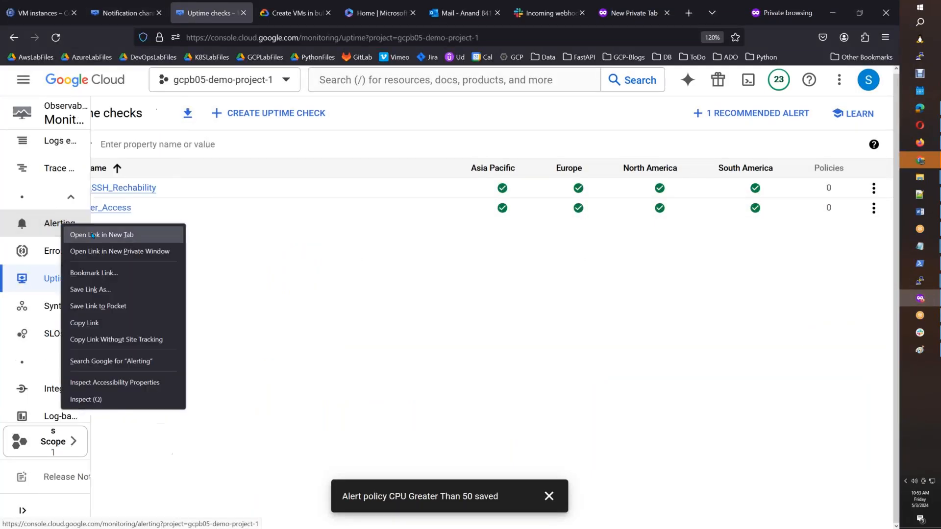
click(93, 236)
key(ctrl+Tab)
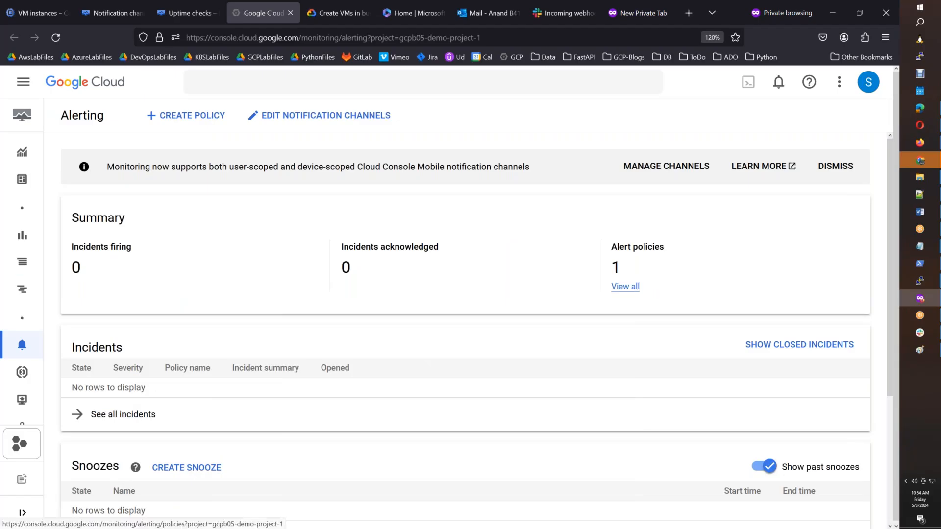
click(625, 288)
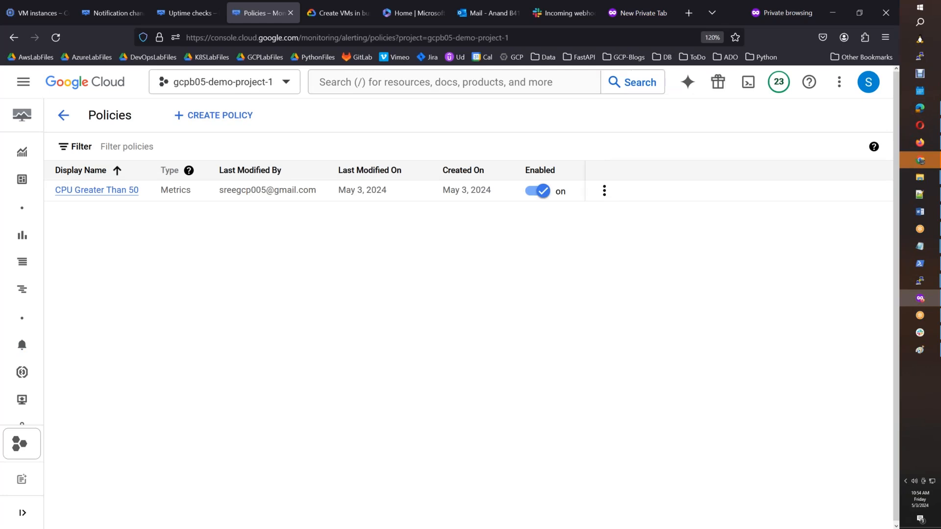
Step: Reload the Alerting overview, which shows 0 incidents firing
click(63, 116)
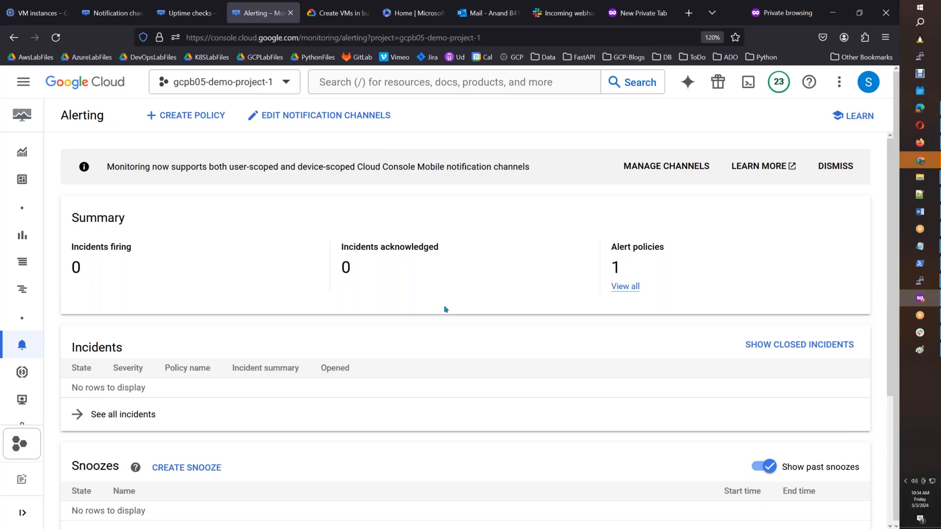
scroll(446, 309, down, 3)
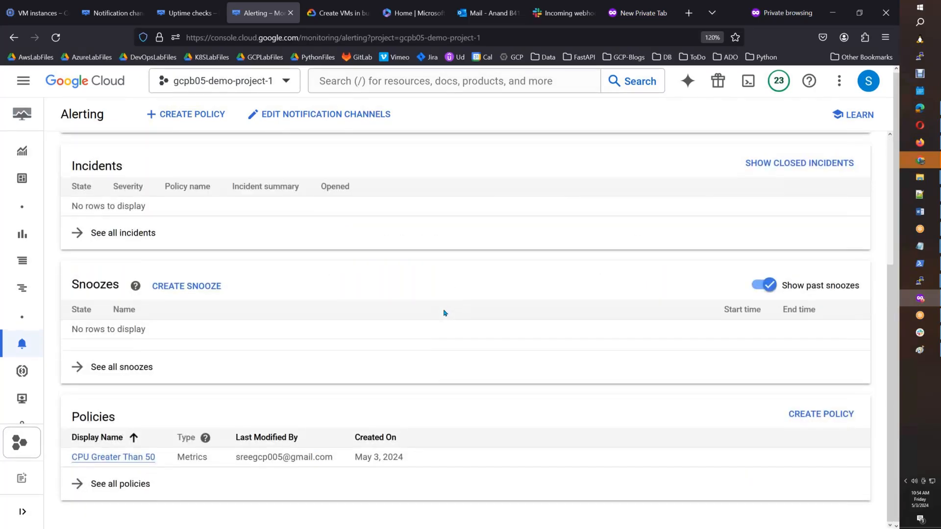
scroll(597, 263, up, 3)
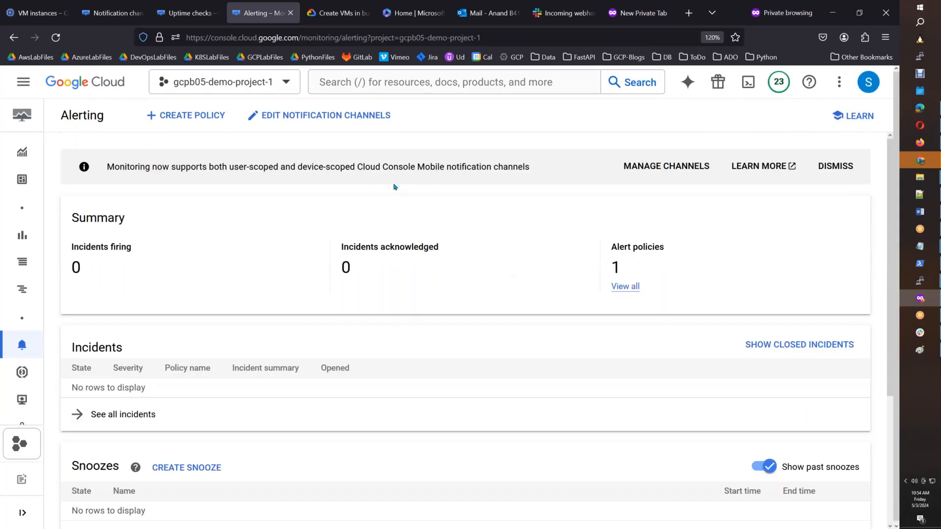
click(55, 38)
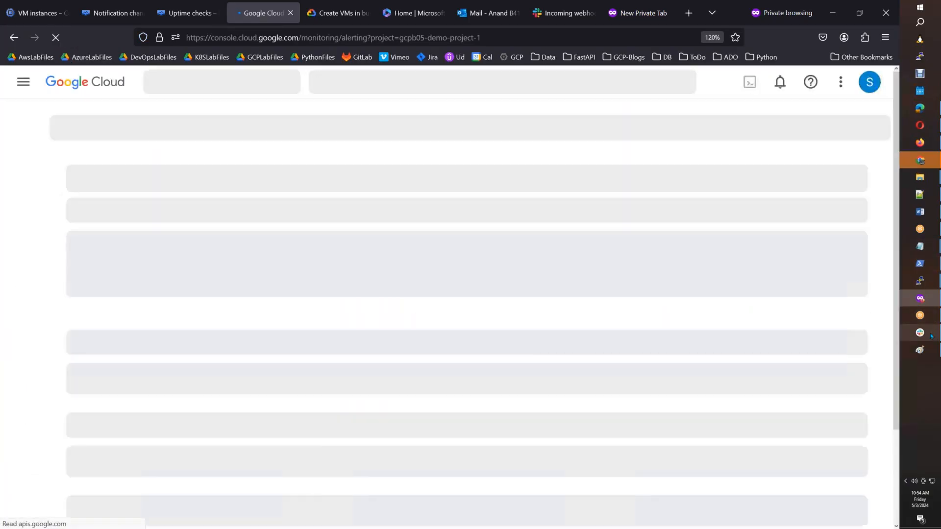
click(931, 336)
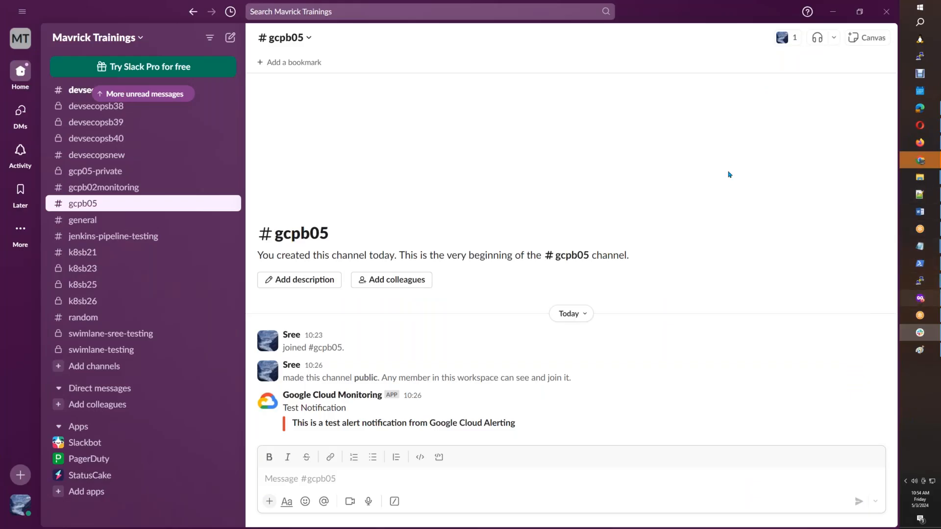
Step: Open the Outlook mailbox and show the Favorites inbox
key(alt+Tab)
click(467, 15)
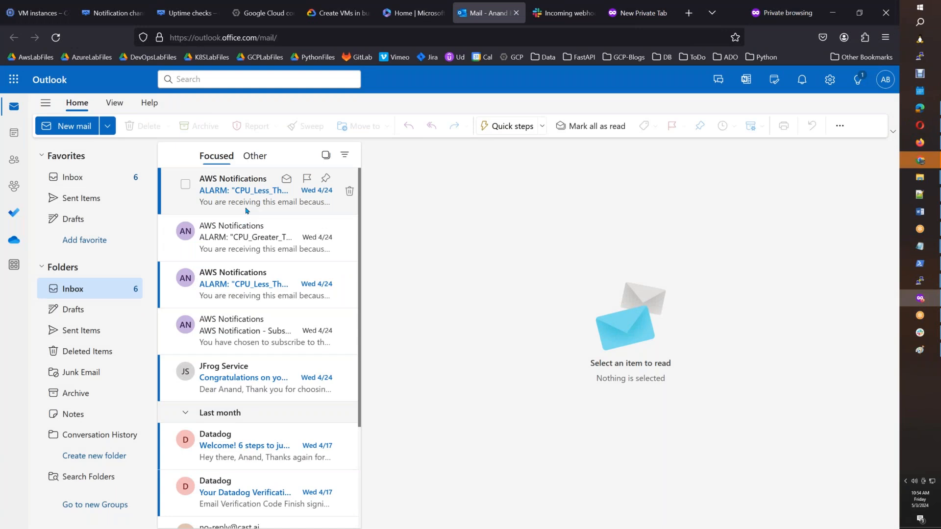
click(108, 182)
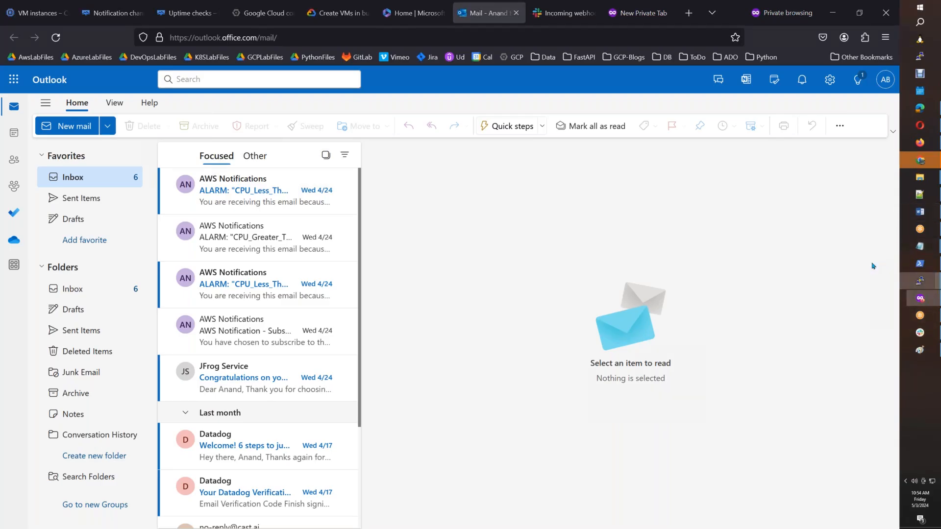
Step: Check the testvm-001 and testvm-002 terminals, then return to the Google Cloud alerting page
mouse_move(920, 280)
click(859, 284)
click(920, 281)
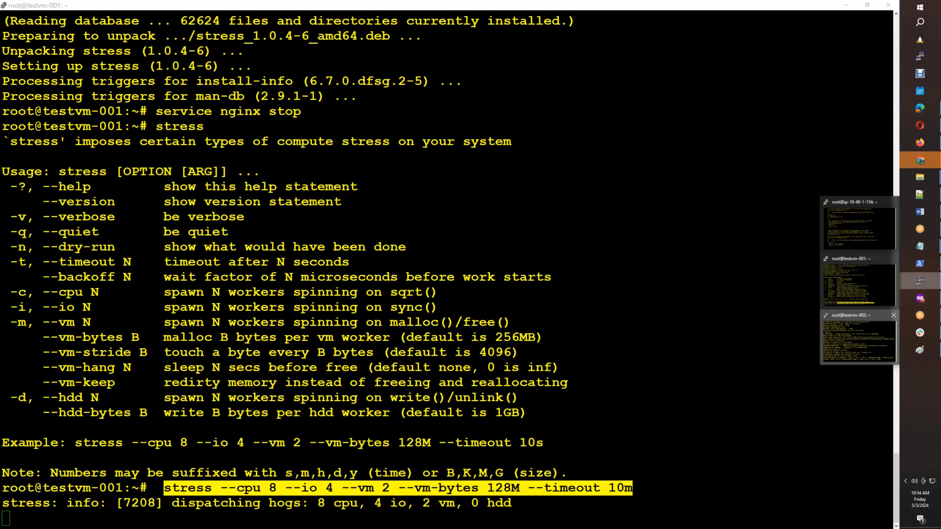
click(859, 338)
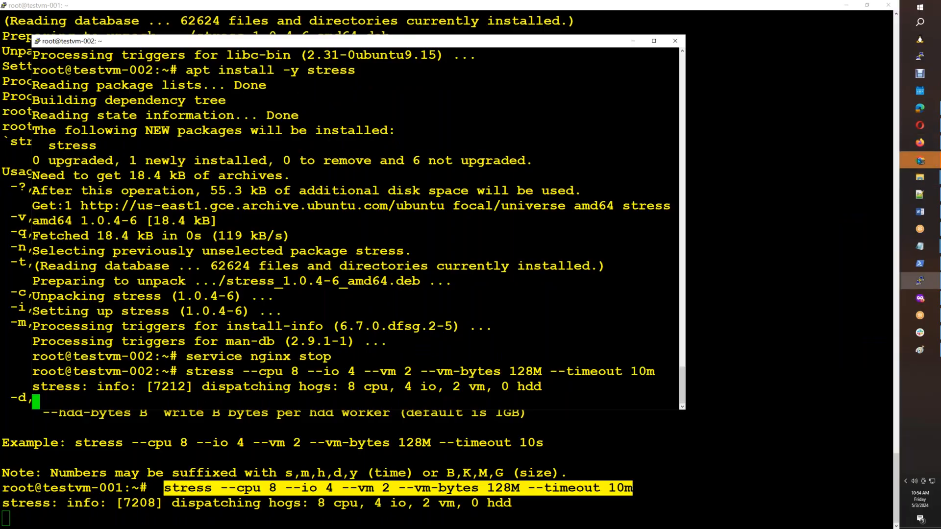
click(920, 298)
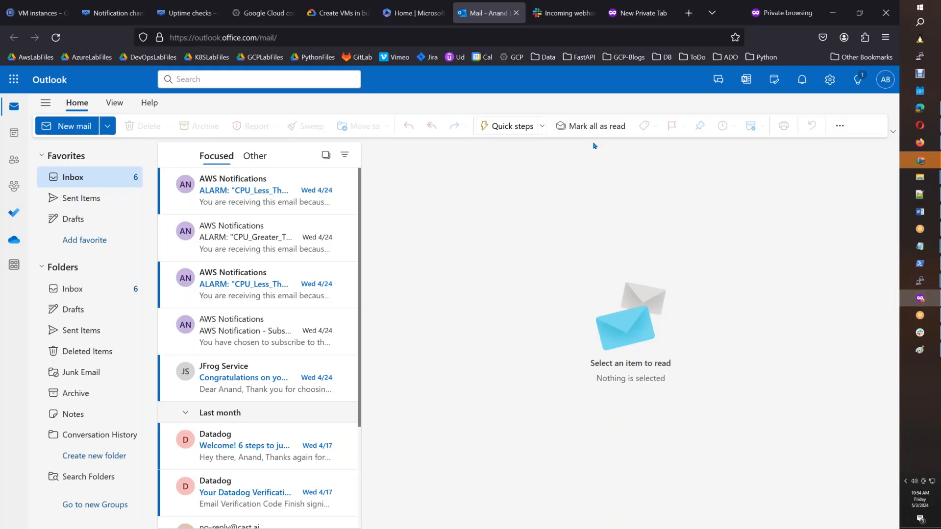
click(240, 14)
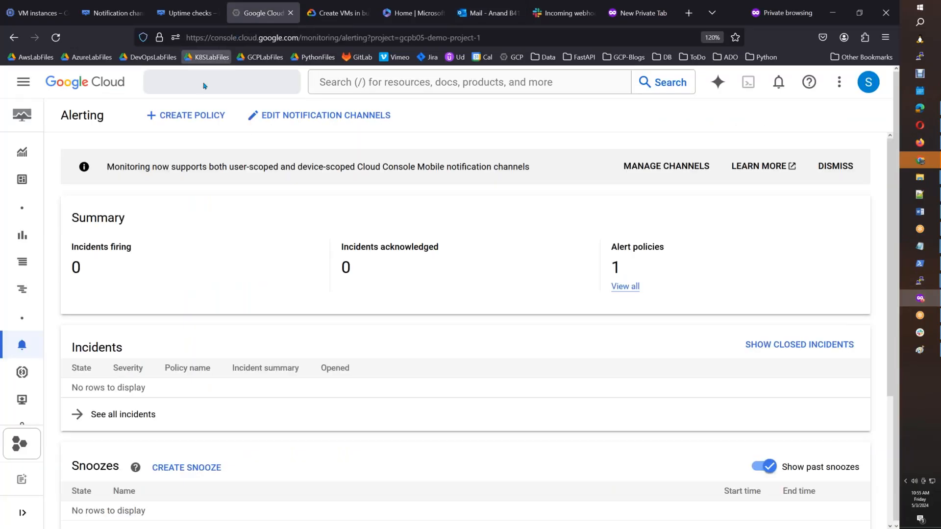
Step: Open the Uptime checks list showing WebServer_Access failing in every region
mouse_move(90, 165)
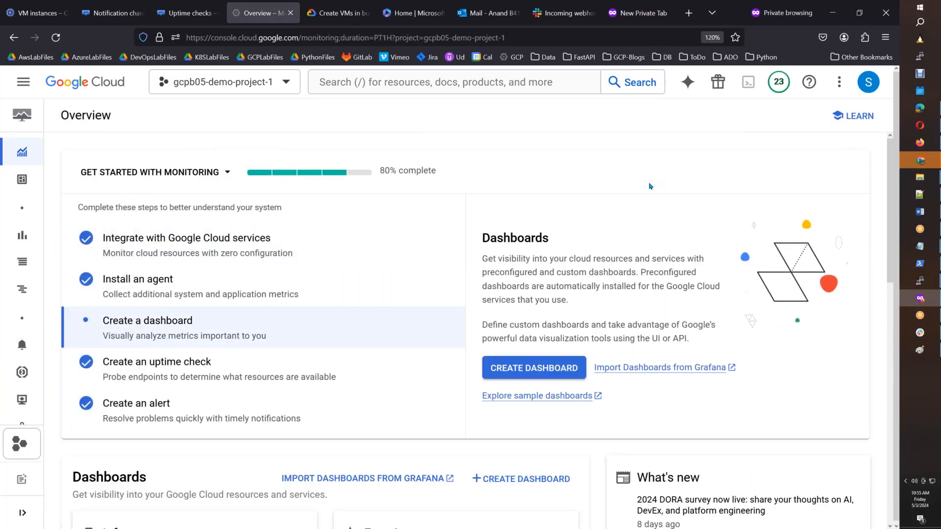
scroll(650, 186, down, 10)
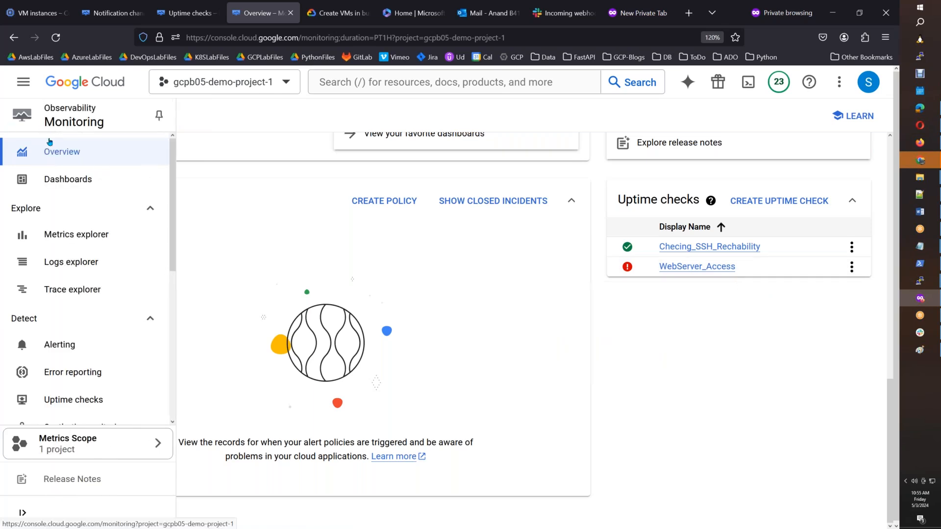
scroll(78, 318, down, 2)
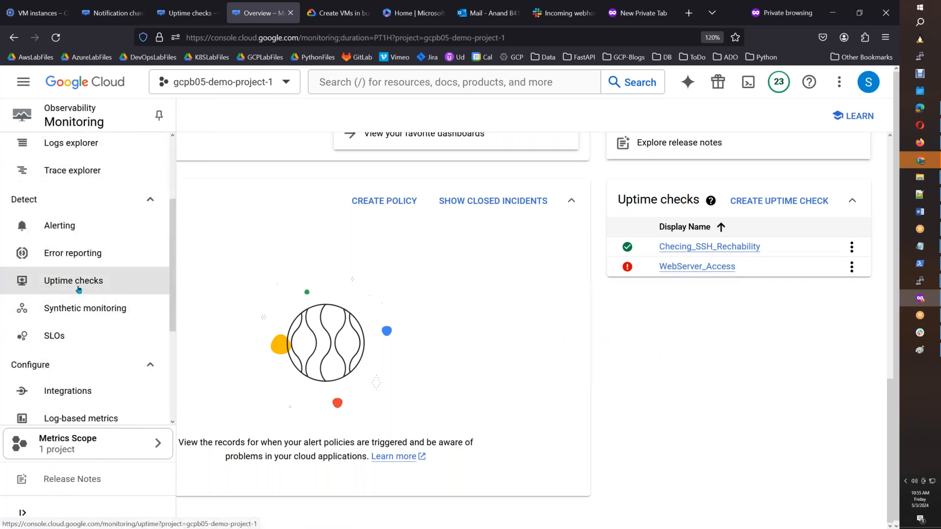
click(74, 287)
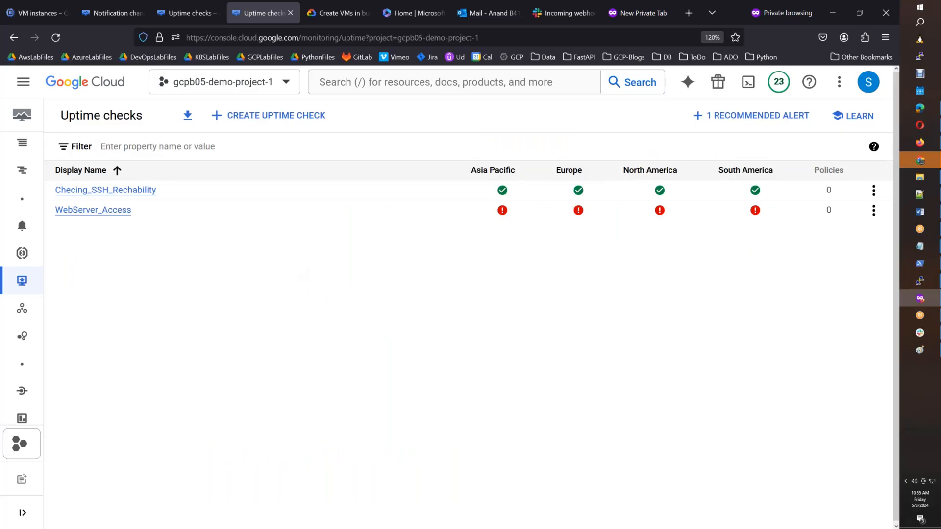
click(920, 350)
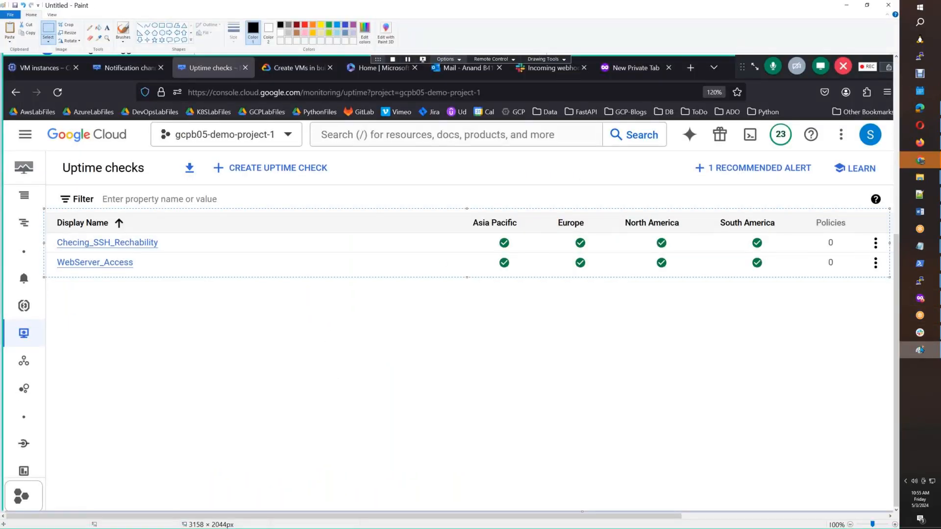
Step: Add the note 'Stop nginx server and check after 5 min.' with the failing uptime checks capture beneath
key(ctrl+v)
mouse_move(44, 151)
mouse_down()
mouse_move(278, 252)
mouse_move(815, 290)
mouse_move(872, 273)
mouse_move(882, 280)
mouse_up()
click(921, 142)
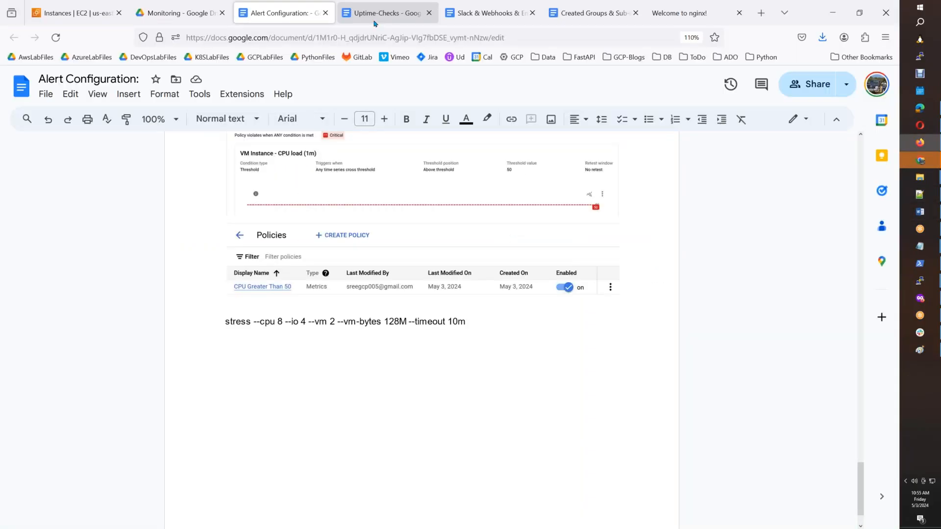
text(S)
text(ervice)
key(BackSpace)
key(BackSpace)
key(BackSpace)
key(BackSpace)
key(BackSpace)
key(BackSpace)
key(BackSpace)
text(Sto)
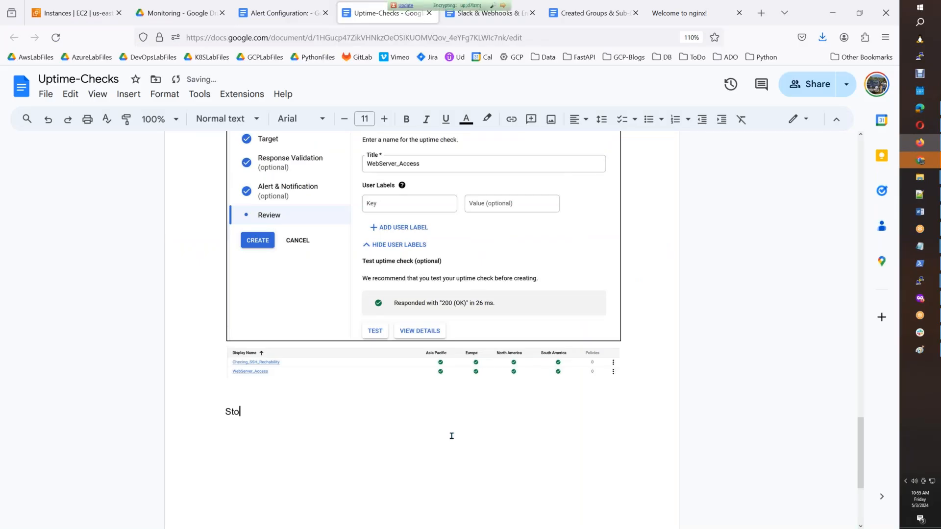
text(p nginx serve)
text(r adn ceh)
text(ck after 5 )
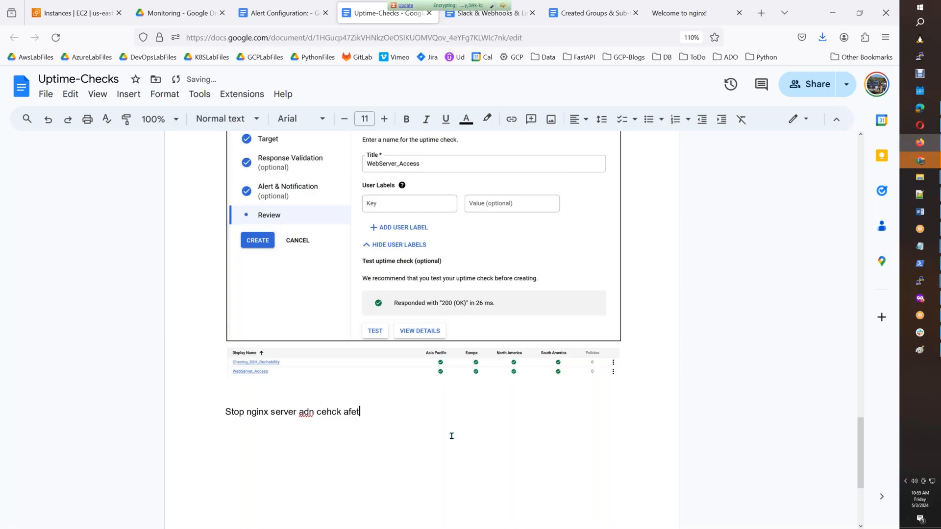
text(min.)
key(Return)
key(ctrl+v)
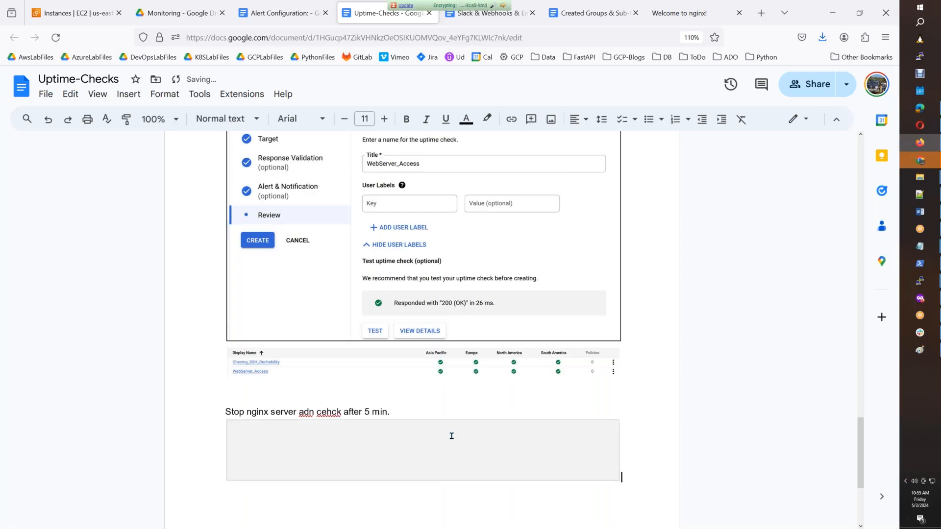
Step: Correct the note to 'Stop the nginx server and check after 5 min.' using spelling suggestions
right_click(303, 411)
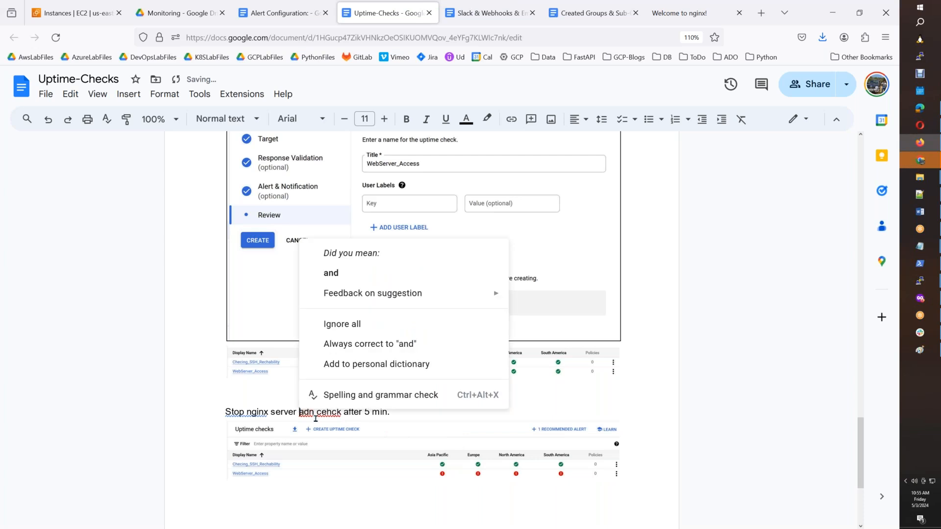
click(328, 274)
right_click(337, 411)
click(375, 274)
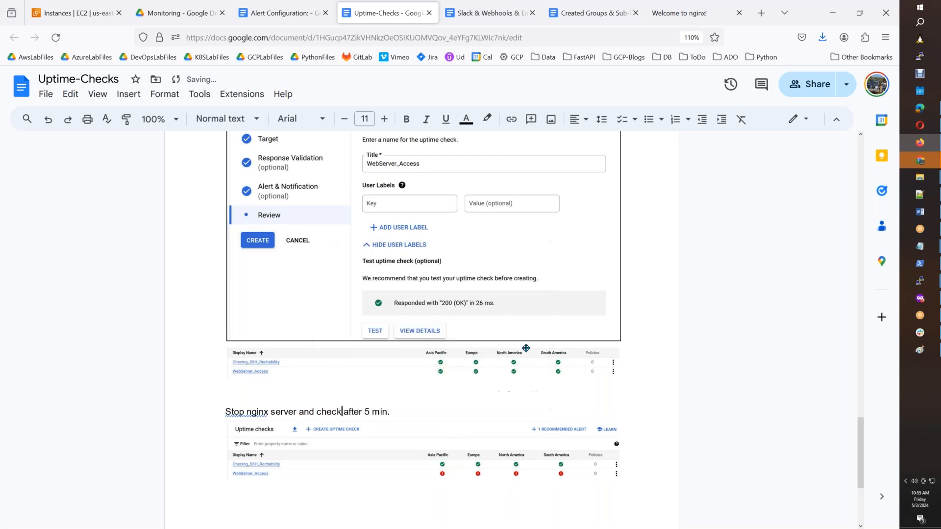
right_click(270, 415)
click(301, 326)
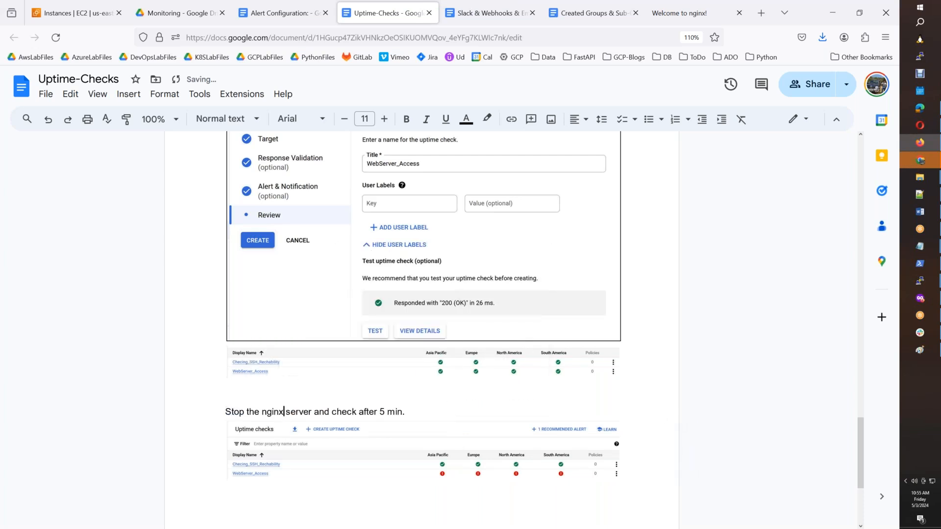
click(640, 472)
click(919, 350)
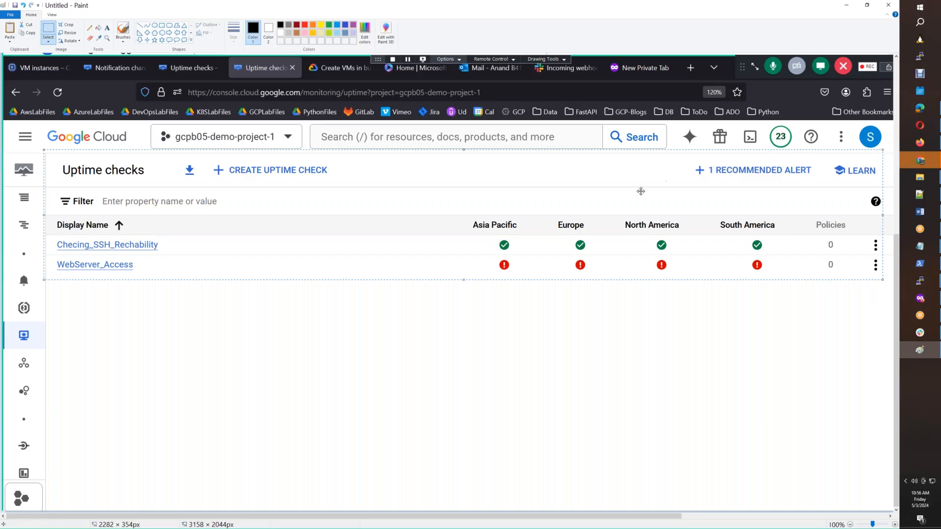
click(907, 144)
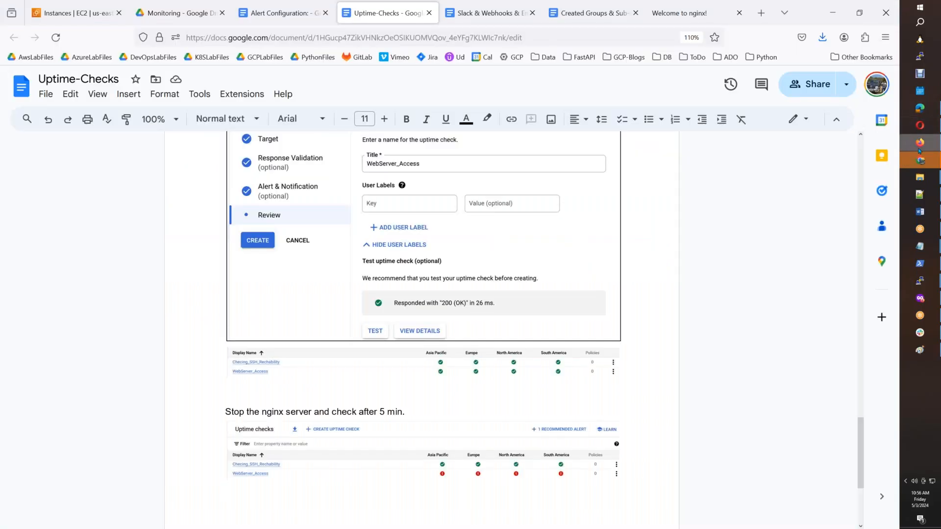
click(920, 147)
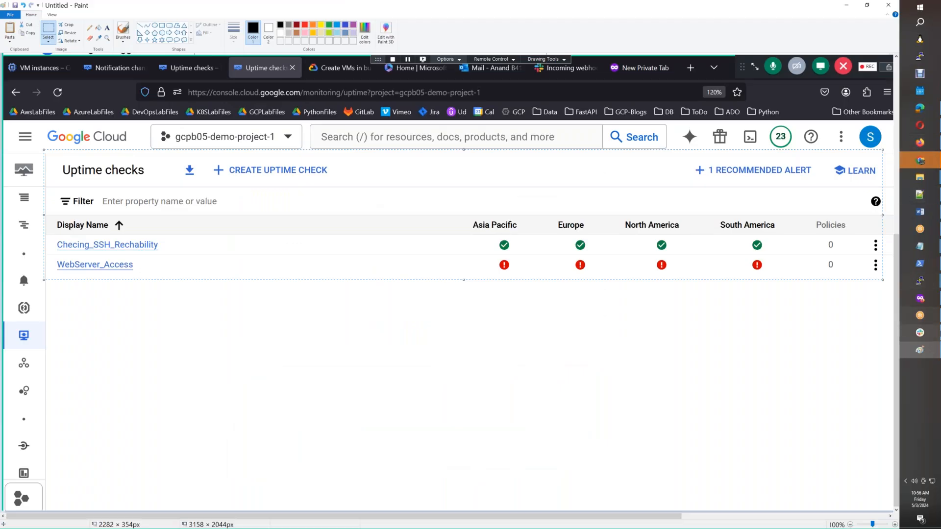
click(920, 161)
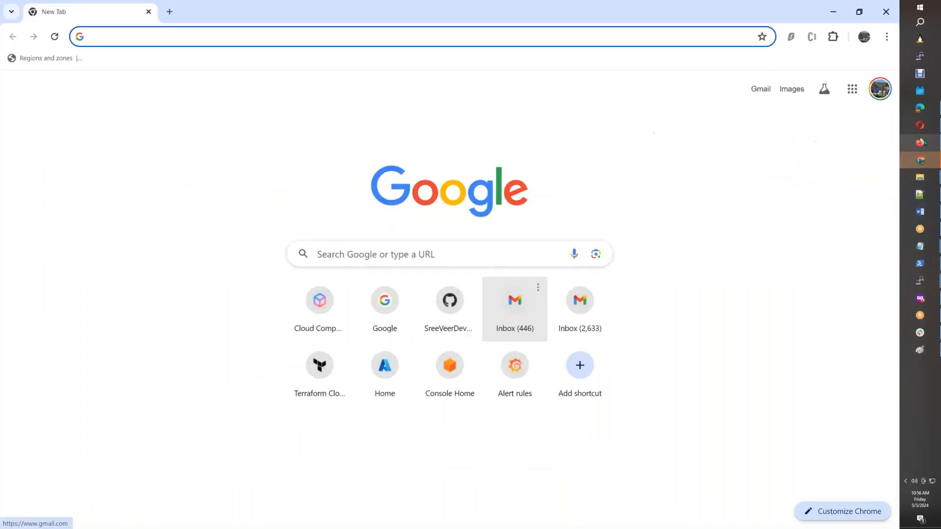
Step: Open the WebServer_Access uptime details (74.193% uptime, all regions failing) and paste the capture into Paint
click(920, 298)
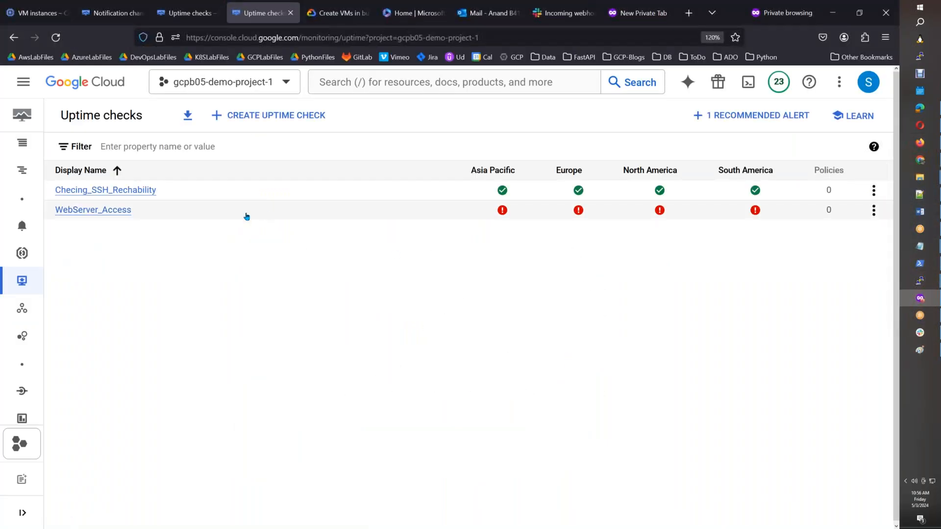
click(93, 210)
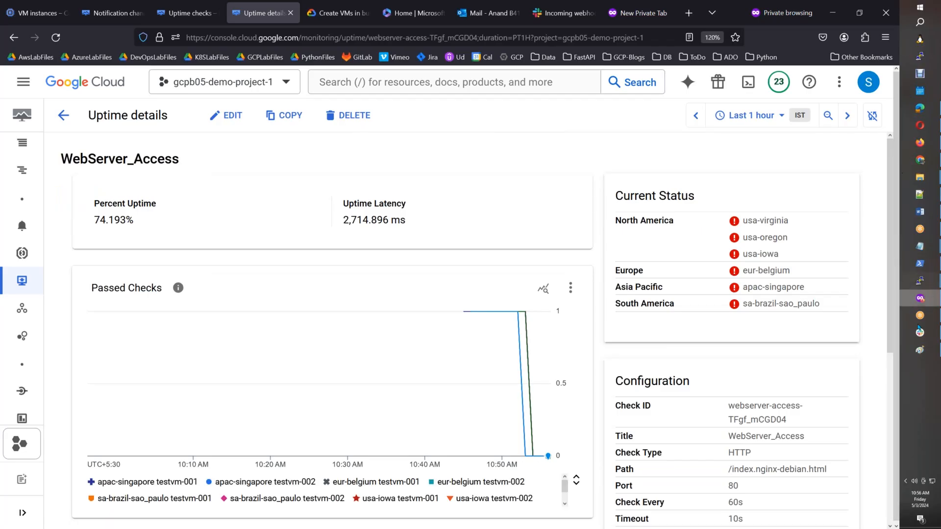
click(920, 348)
key(ctrl+v)
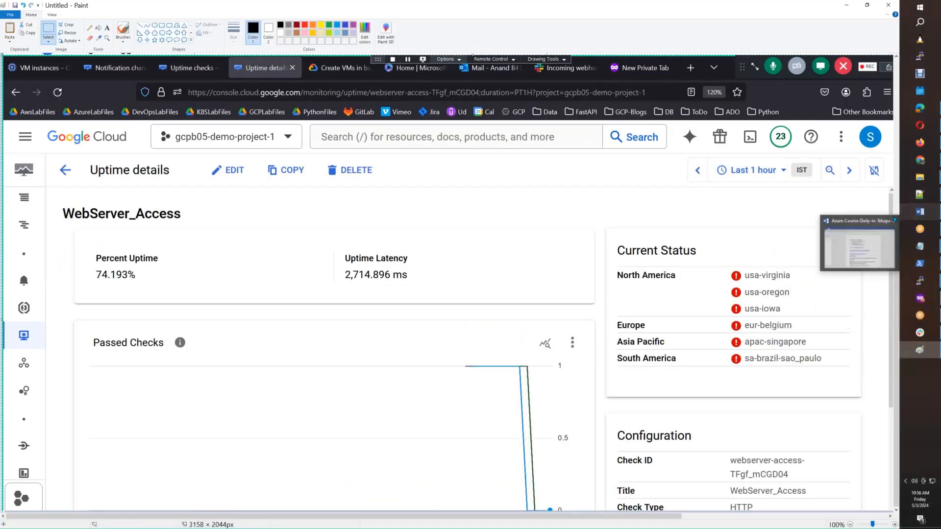
Step: Start a new blank Paint image, discarding the unsaved one
key(ctrl+n)
key(Tab)
key(Return)
Step: Paste the WebServer_Access screenshot into the new image and select its uptime details area
key(ctrl+v)
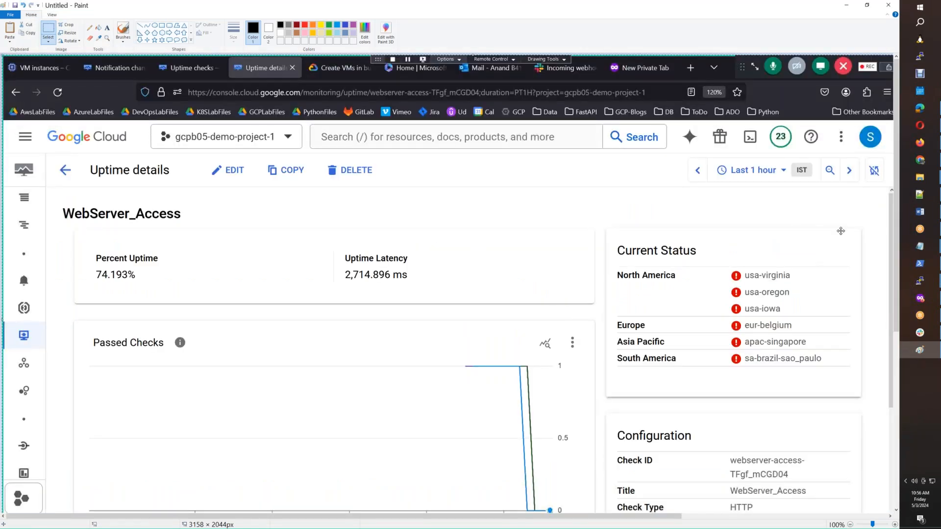
drag(896, 255, 891, 292)
click(48, 29)
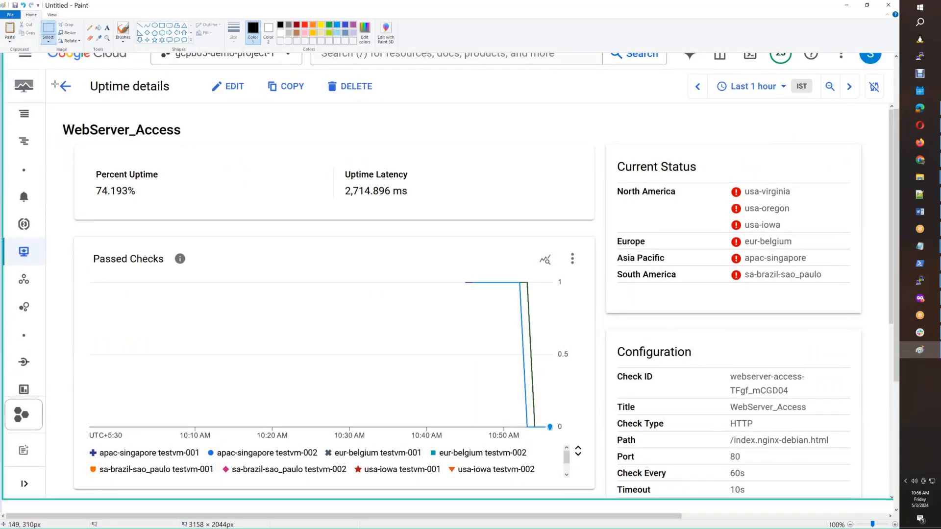
drag(44, 68, 873, 497)
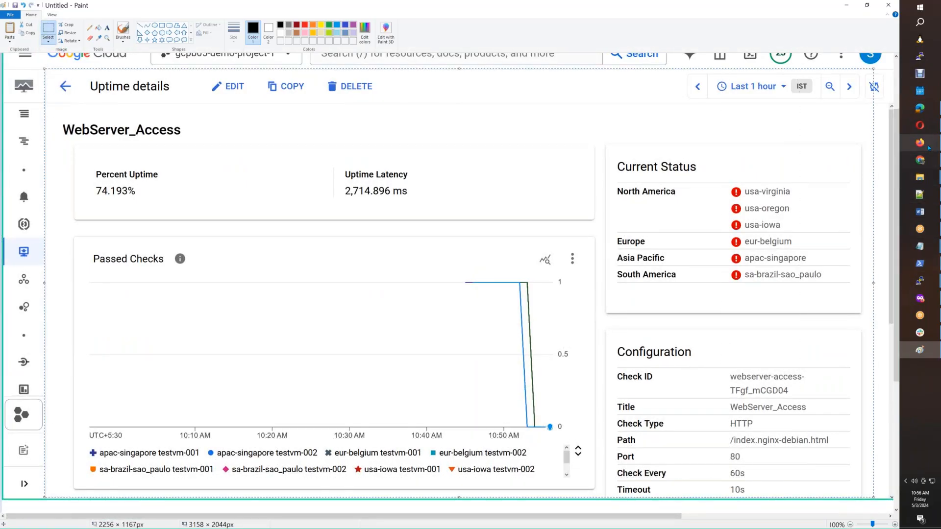
click(920, 142)
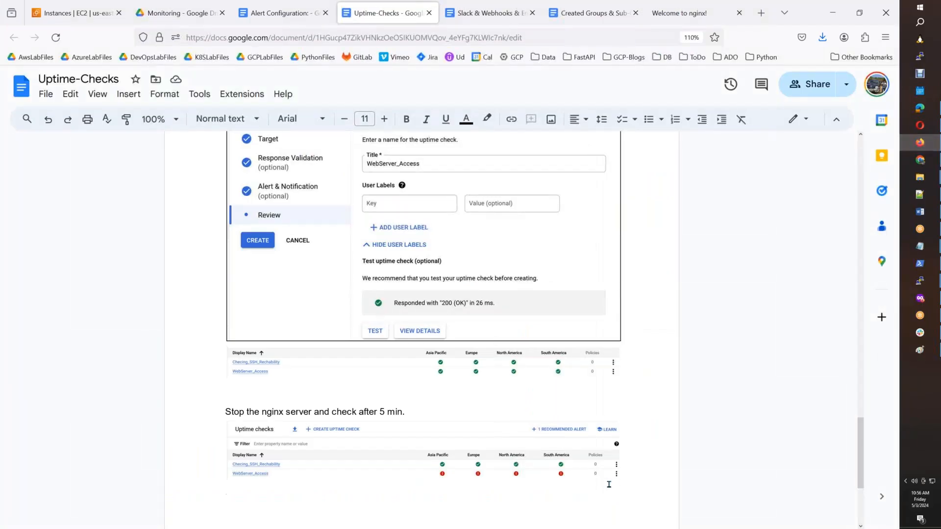
Step: Insert the WebServer_Access details screenshot into the Uptime-Checks doc with a 1pt border
key(ctrl+v)
click(499, 440)
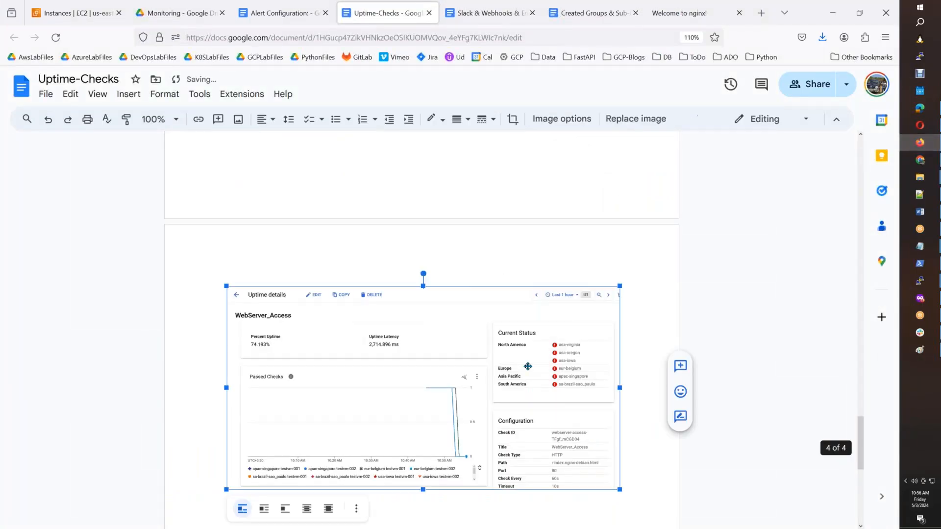
click(459, 119)
click(479, 142)
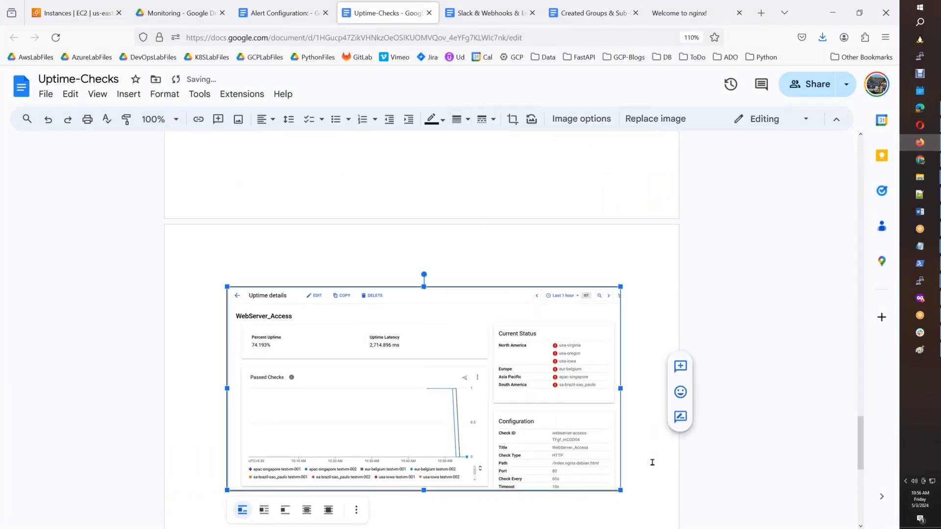
click(649, 461)
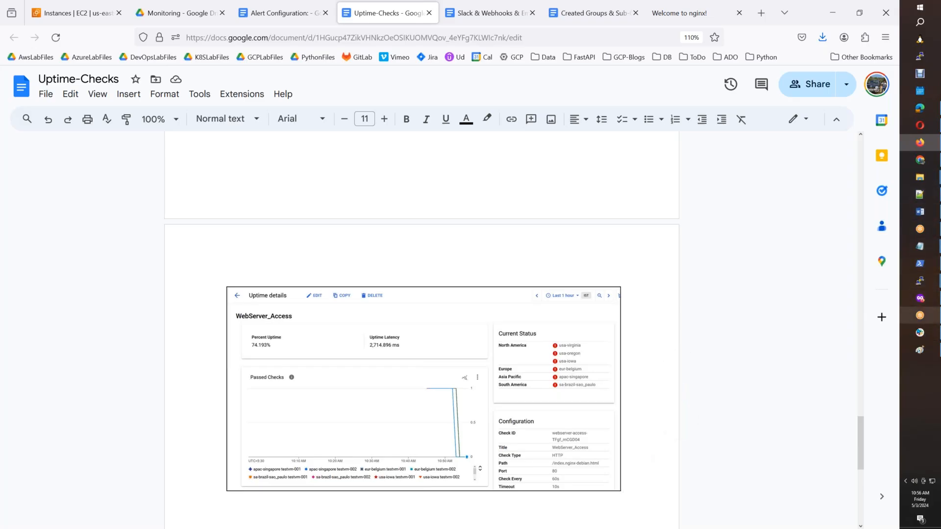
click(920, 332)
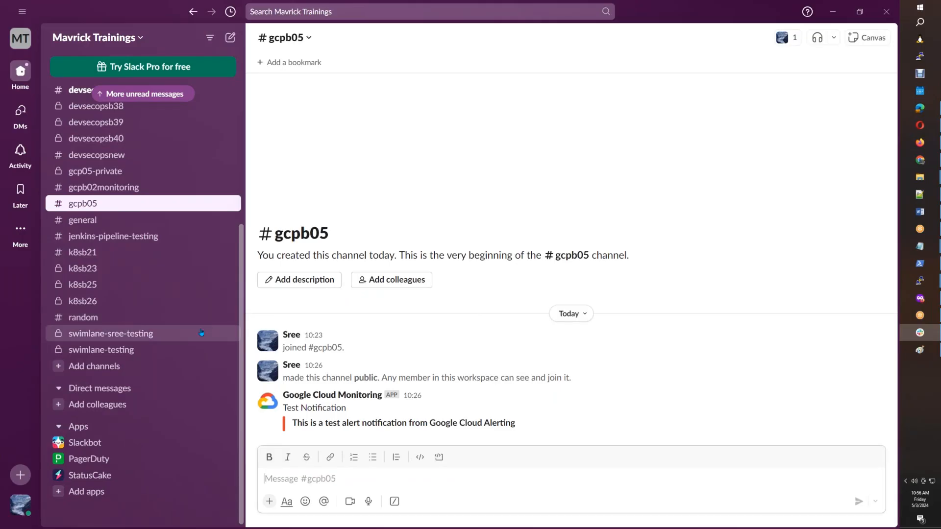
Step: Confirm gcpb05 holds only the test alert, then return to the WebServer_Access uptime page
scroll(198, 330, up, 5)
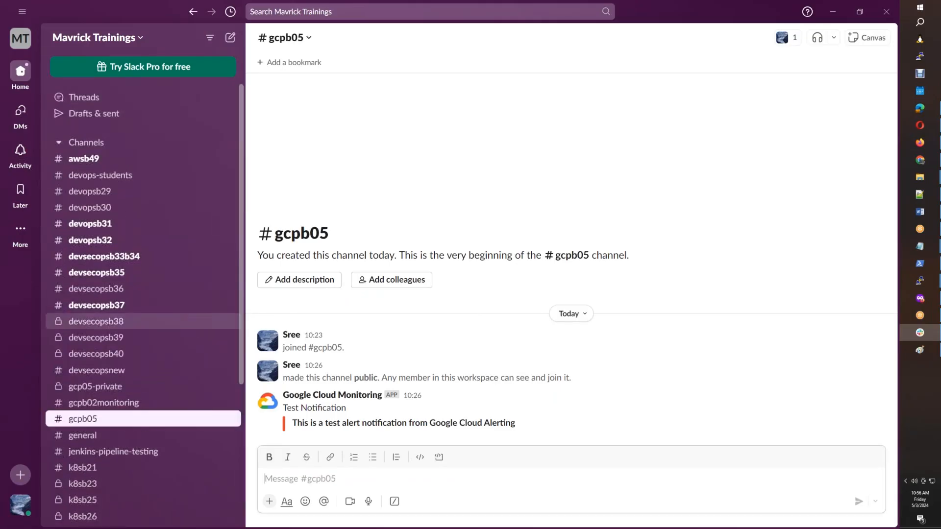
scroll(142, 294, down, 5)
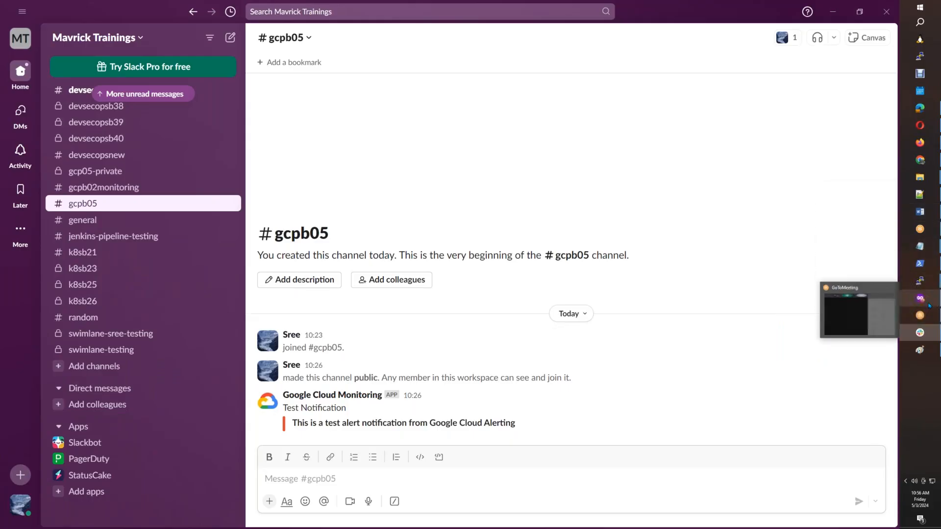
mouse_move(930, 305)
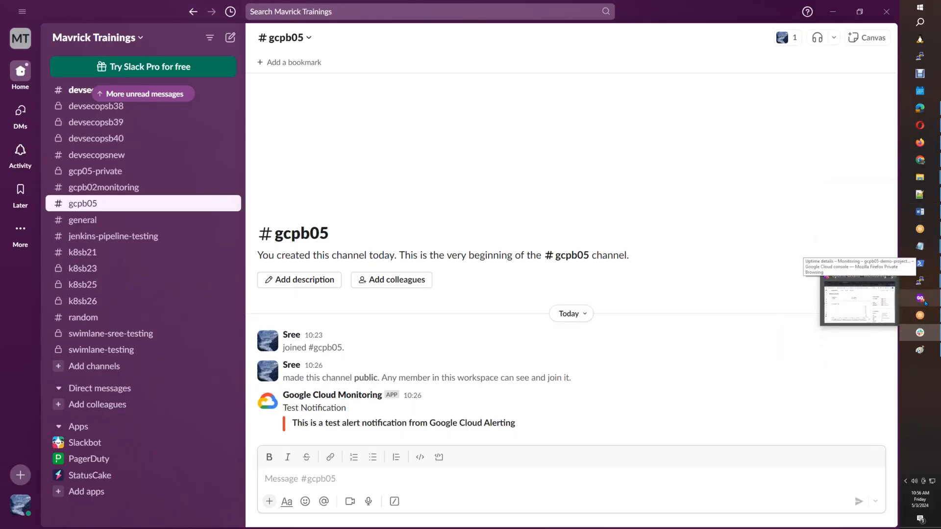
click(926, 303)
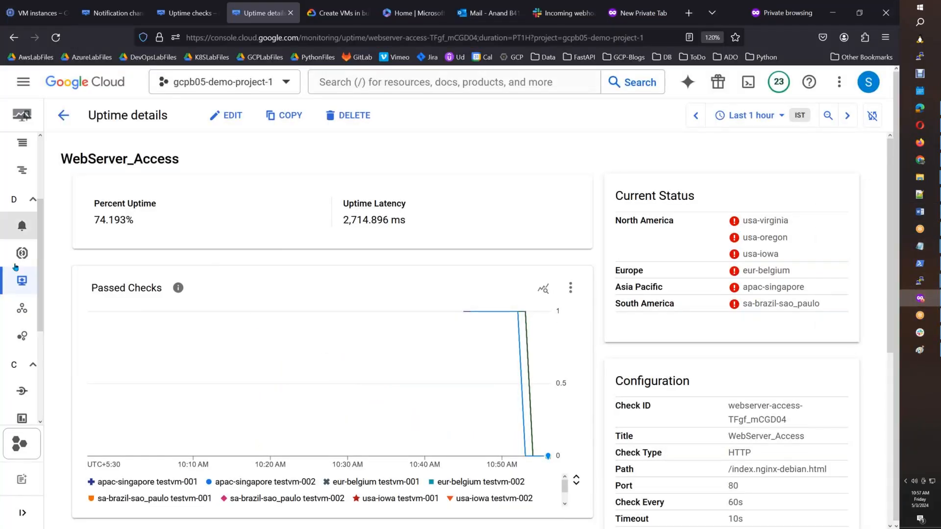
Step: Open the CPU Greater Than 50 policy from Alerting and check its chart (testvm-001 14.21, testvm-002 13.69)
mouse_move(42, 291)
scroll(42, 291, down, 4)
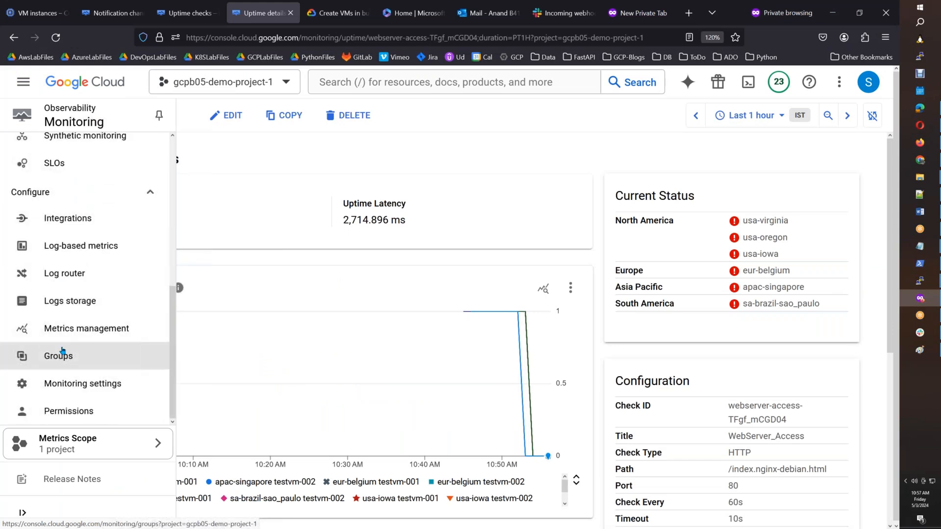
scroll(63, 350, up, 5)
click(157, 347)
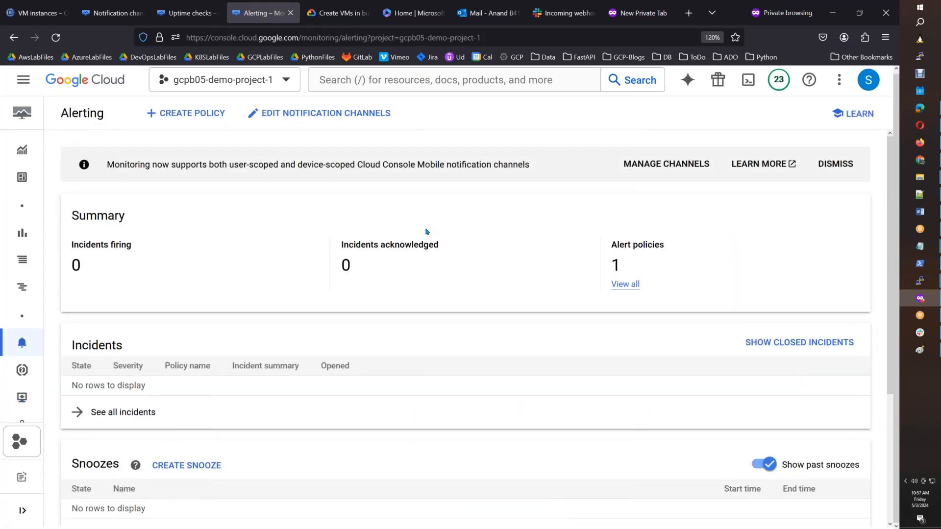
scroll(426, 233, down, 4)
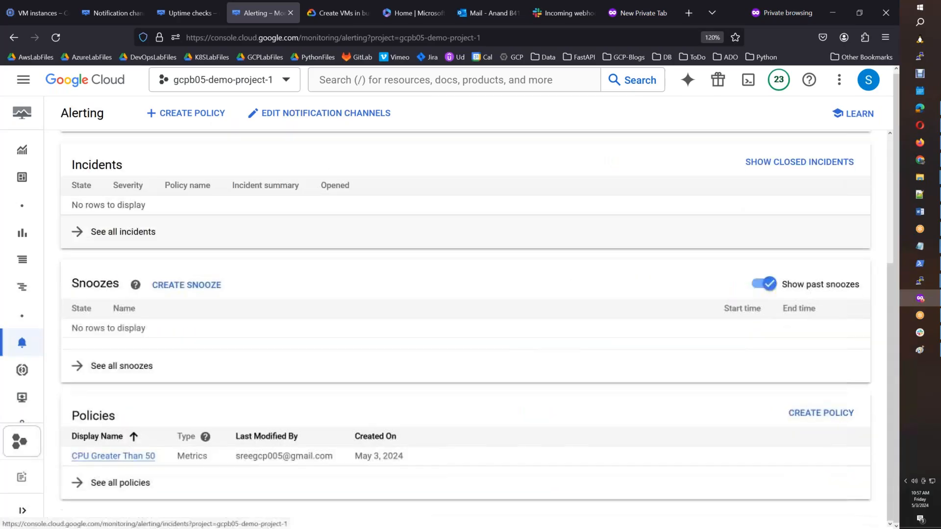
click(146, 458)
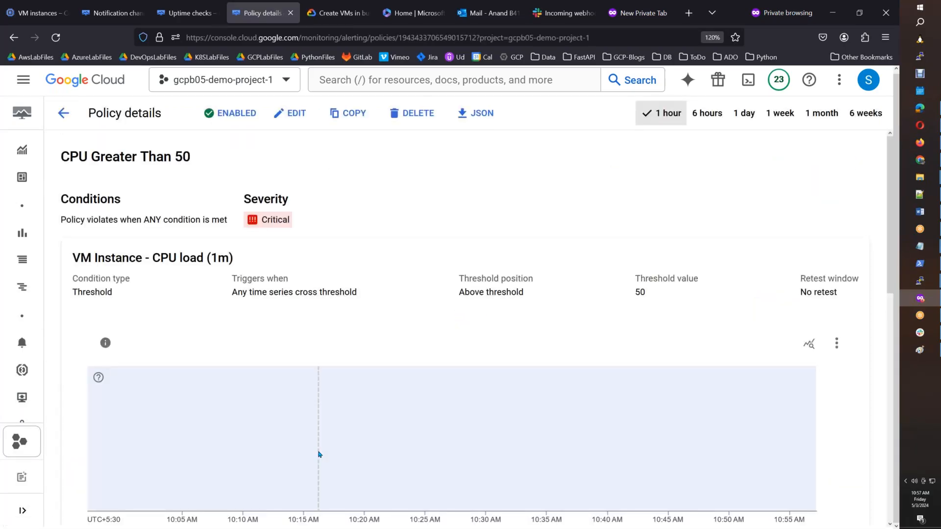
scroll(553, 301, down, 3)
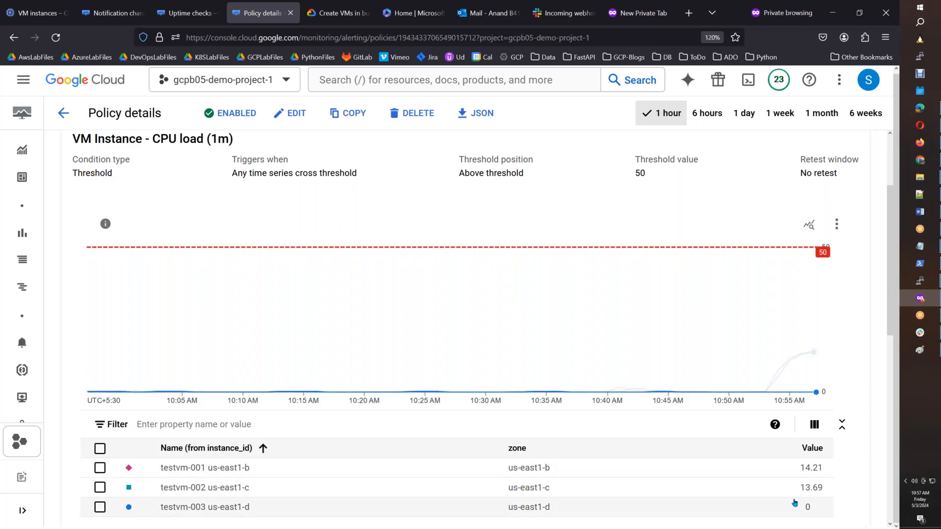
mouse_move(921, 285)
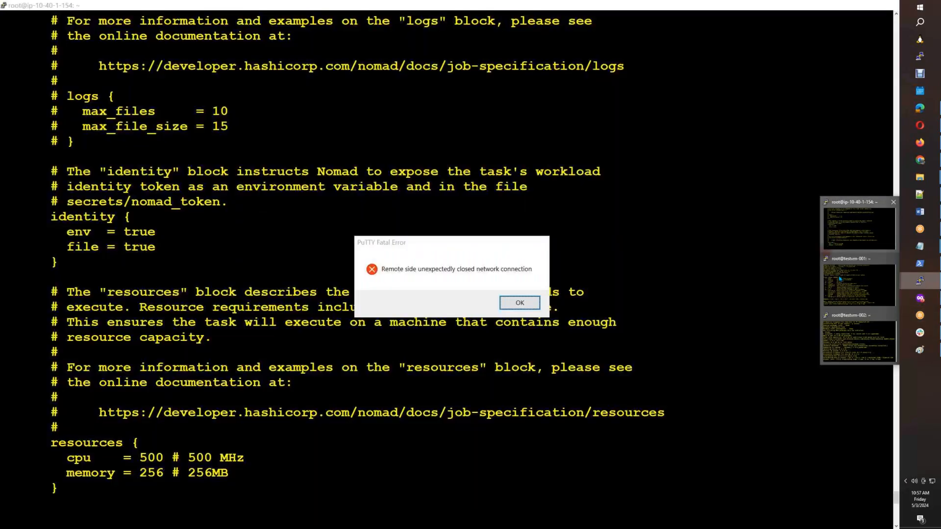
click(858, 281)
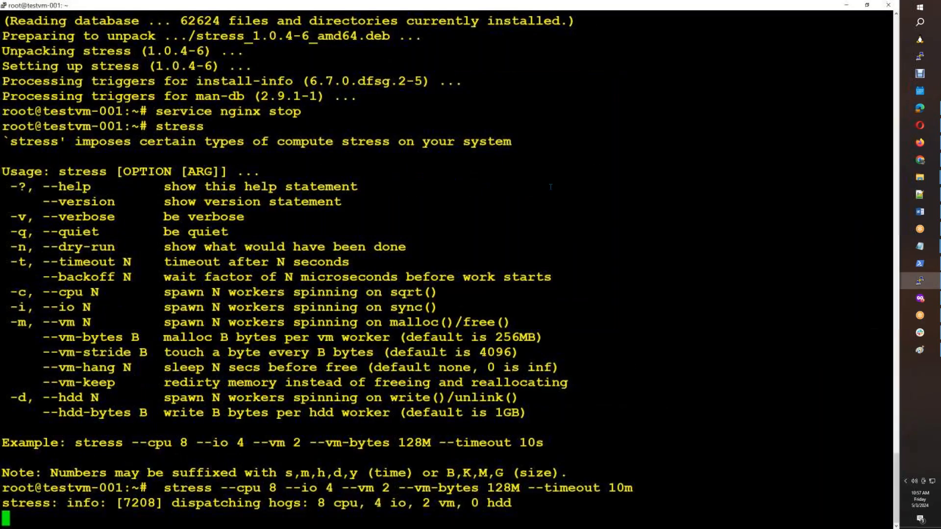
Step: Duplicate the testvm-001 PuTTY session and submit the key passphrase
right_click(286, 6)
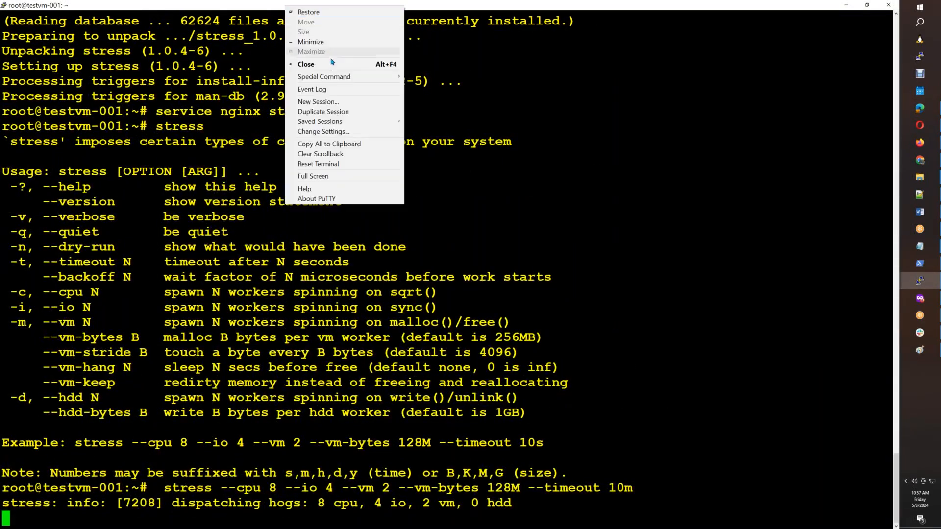
click(331, 113)
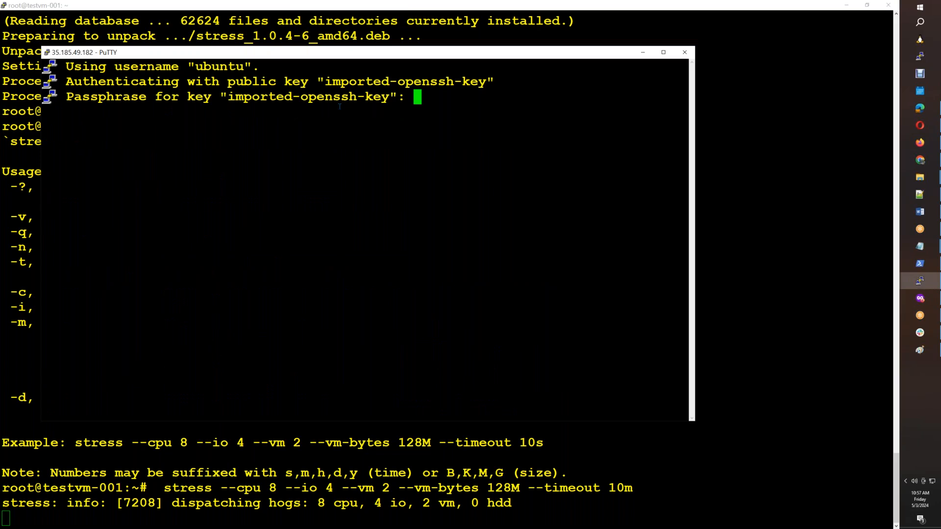
key(Return)
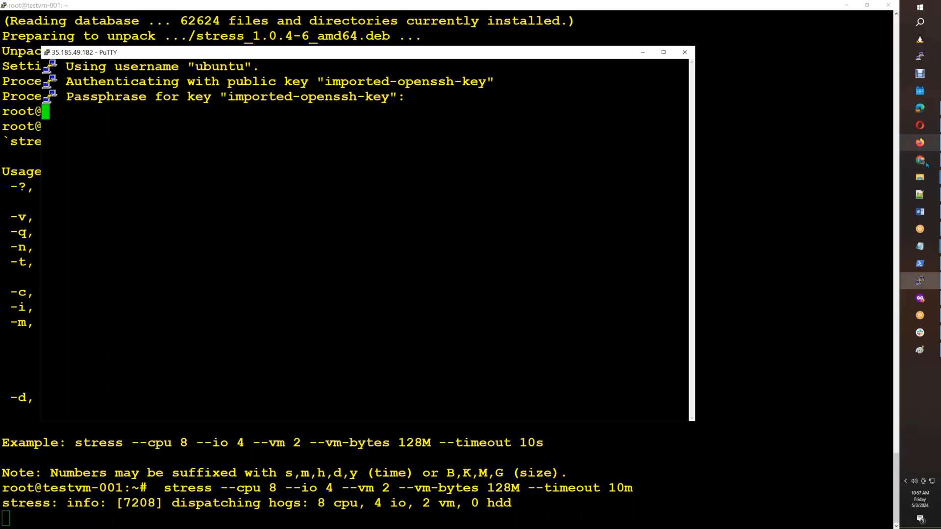
Step: Refresh the CPU policy page and run htop in the new session, showing both CPUs at 100%
mouse_move(926, 306)
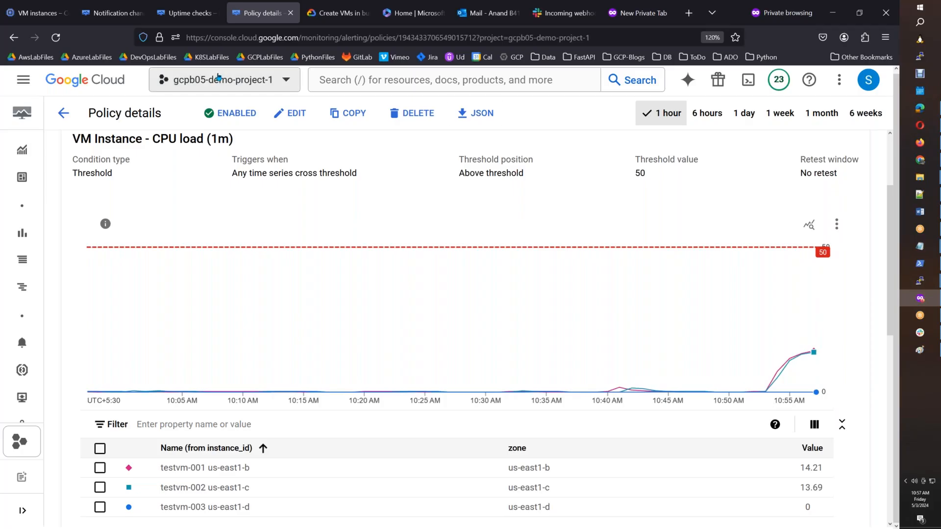
click(55, 38)
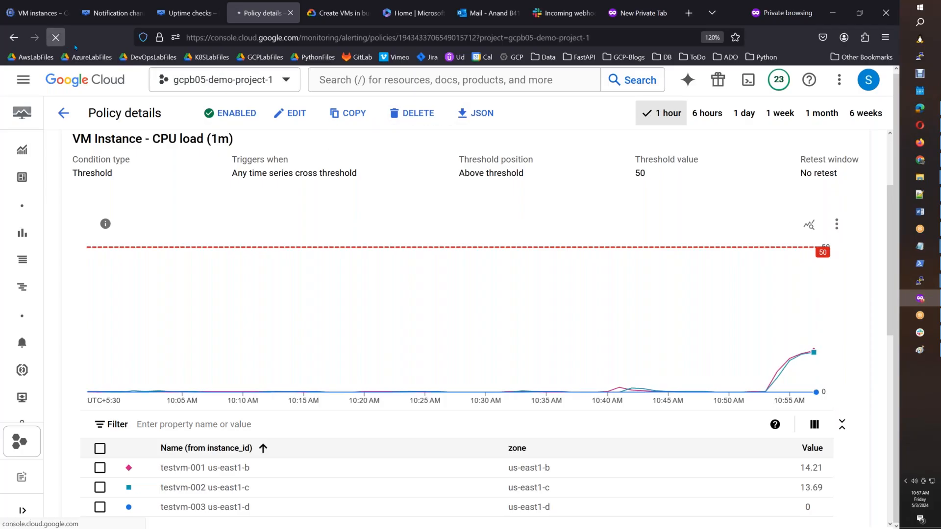
key(alt+Tab)
text(htop)
key(Return)
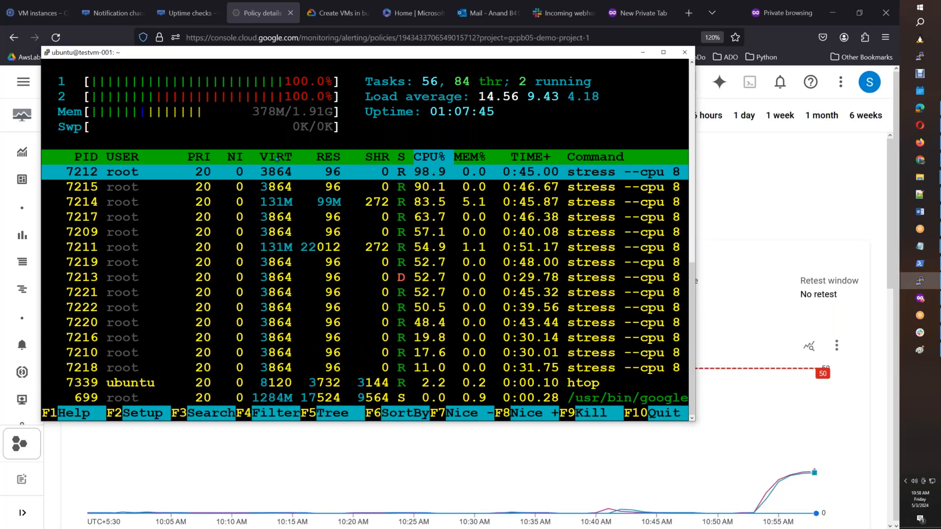
click(750, 256)
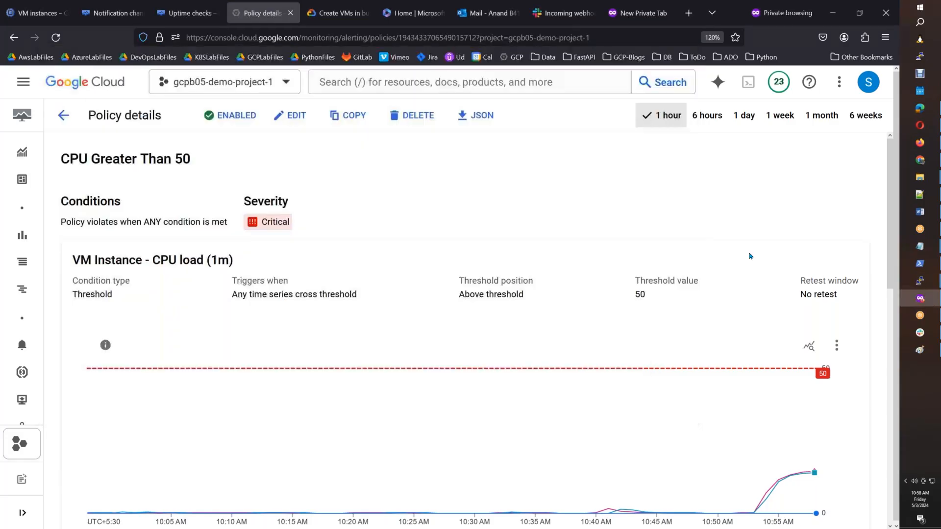
scroll(515, 389, down, 2)
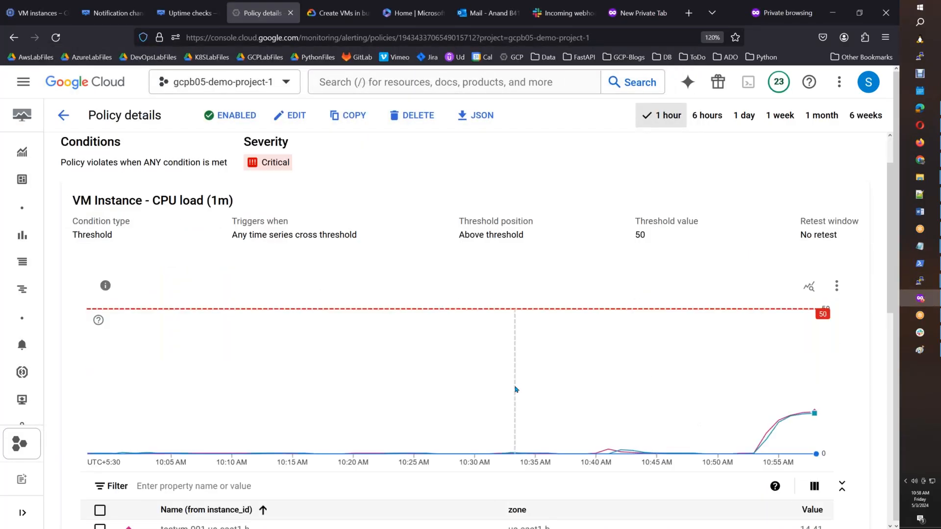
scroll(506, 388, up, 2)
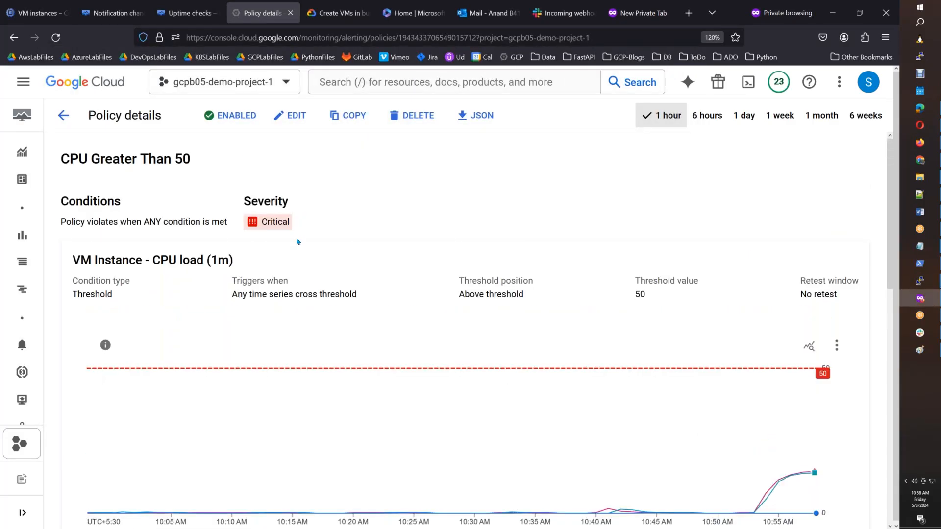
scroll(297, 242, down, 5)
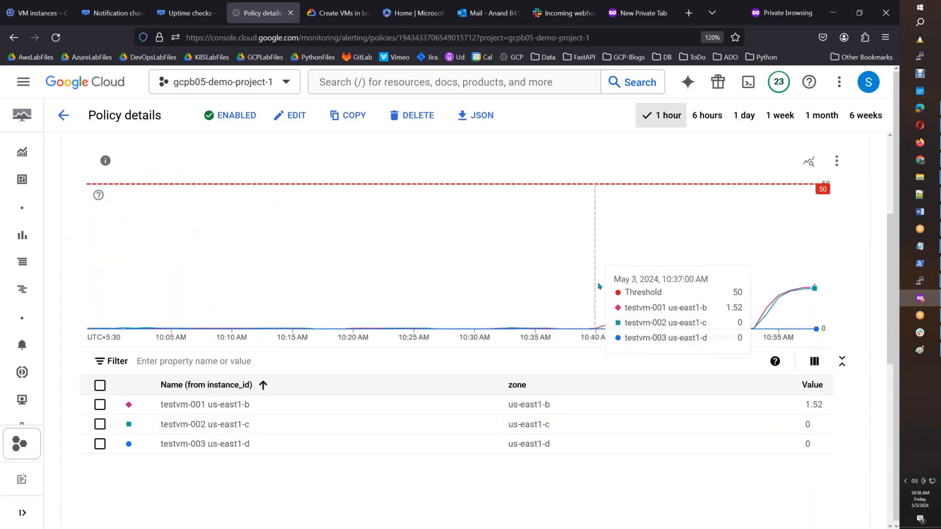
scroll(599, 401, down, 4)
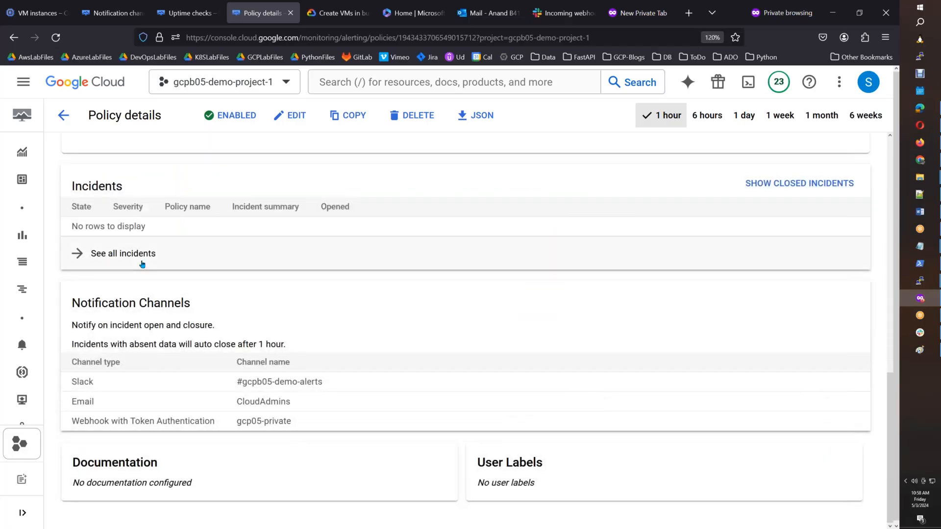
scroll(141, 265, up, 10)
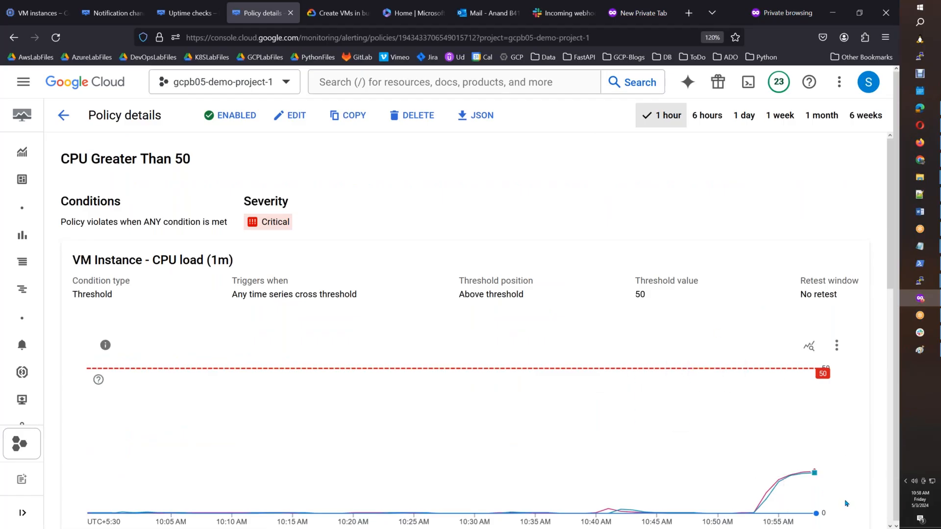
mouse_move(816, 476)
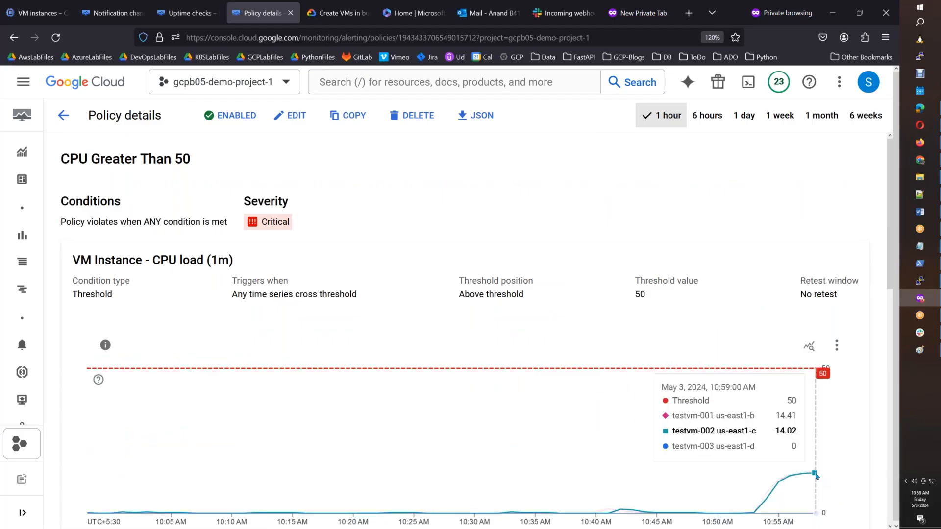
click(55, 37)
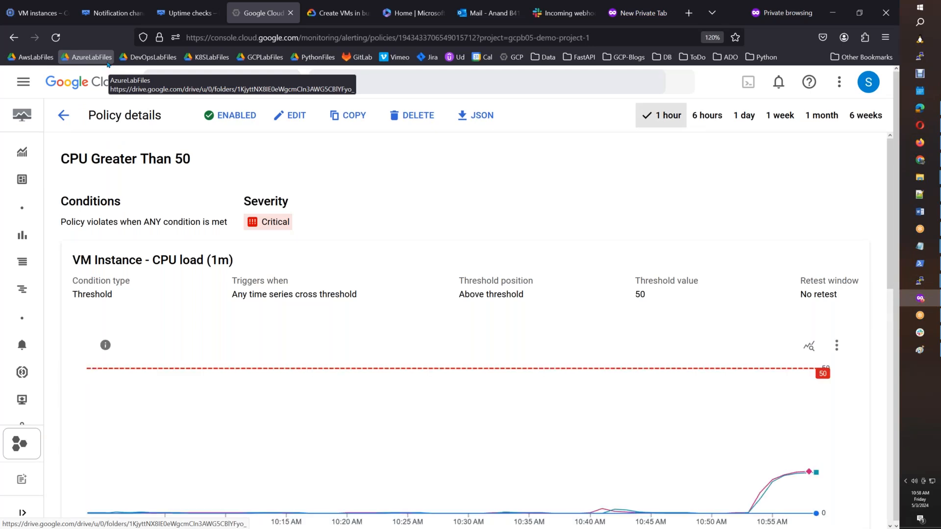
scroll(421, 187, down, 2)
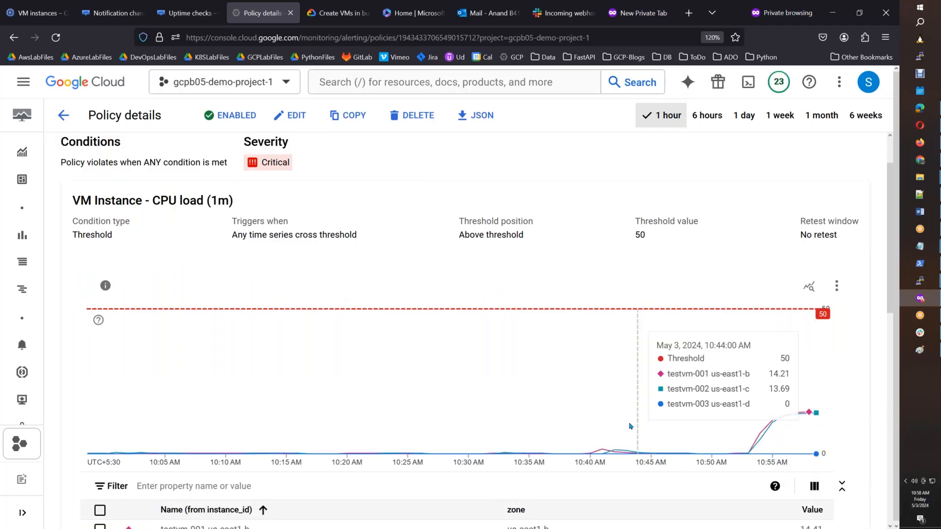
scroll(540, 399, down, 4)
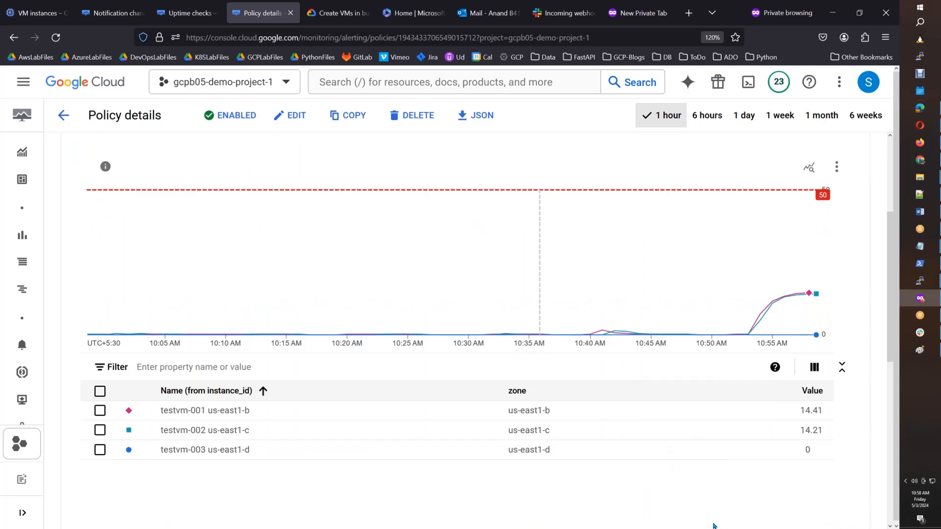
scroll(703, 310, up, 5)
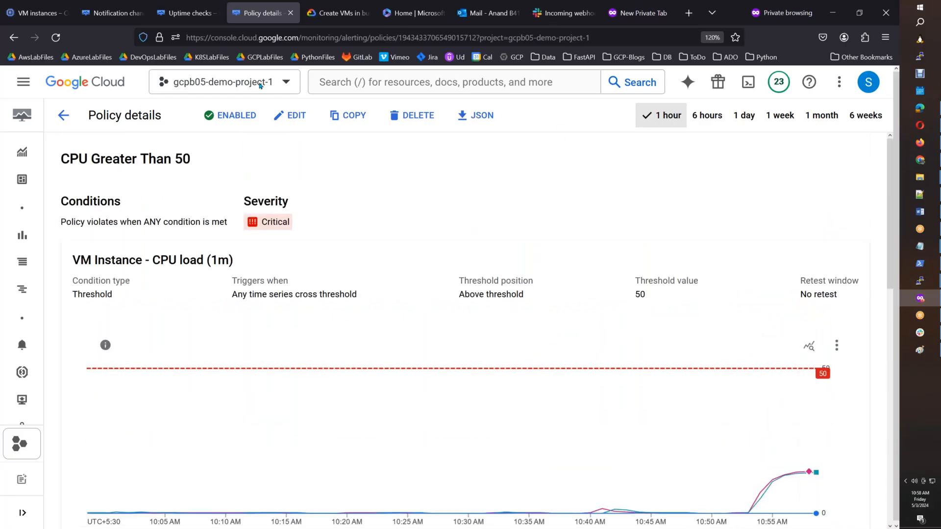
click(61, 39)
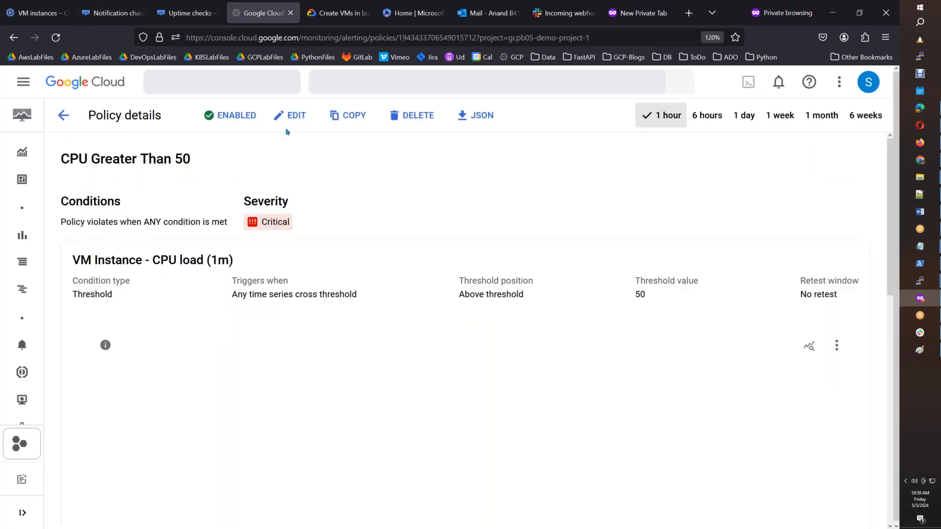
click(289, 115)
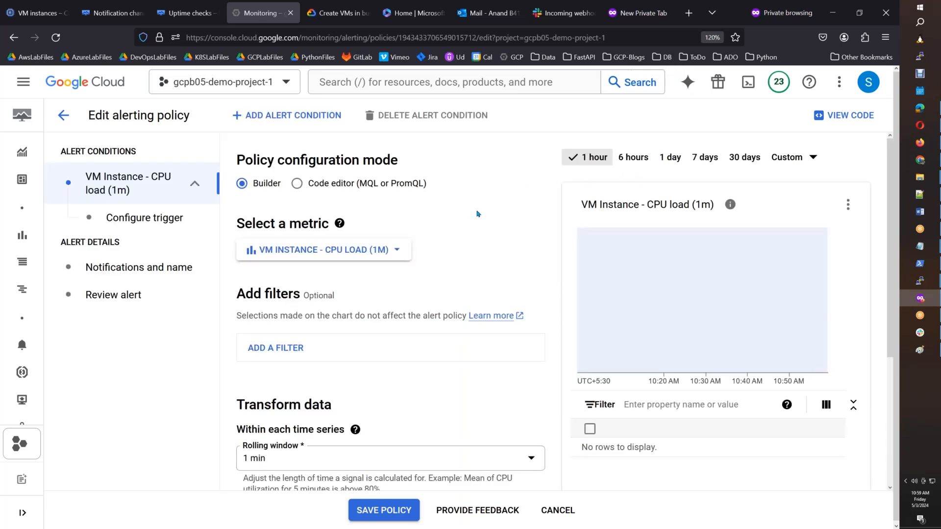
Step: Review the CPU policy's condition settings and advance to the Configure alert trigger step
scroll(478, 213, down, 2)
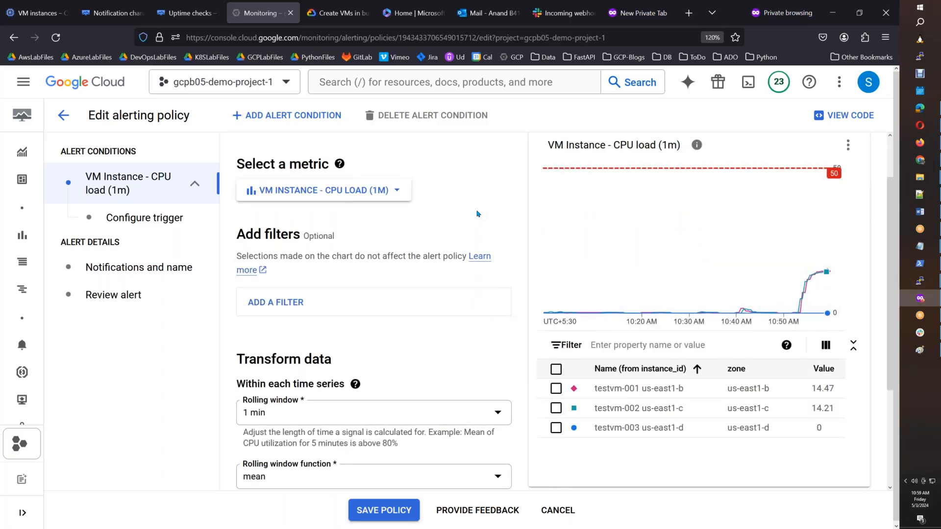
scroll(477, 214, down, 4)
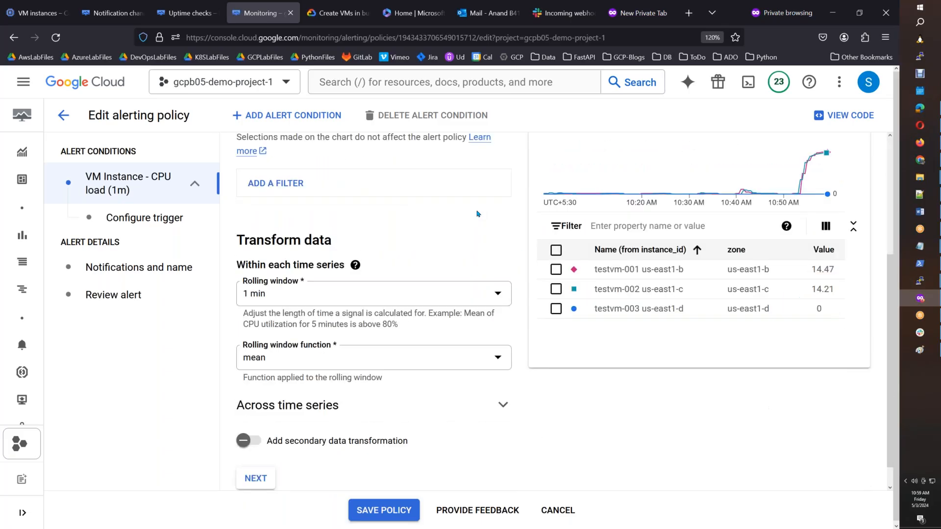
scroll(478, 213, down, 1)
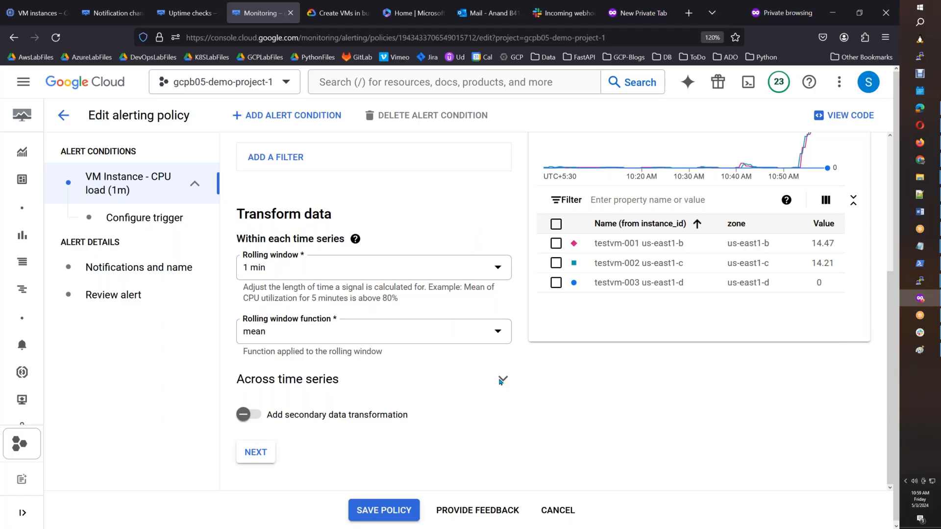
scroll(412, 304, up, 5)
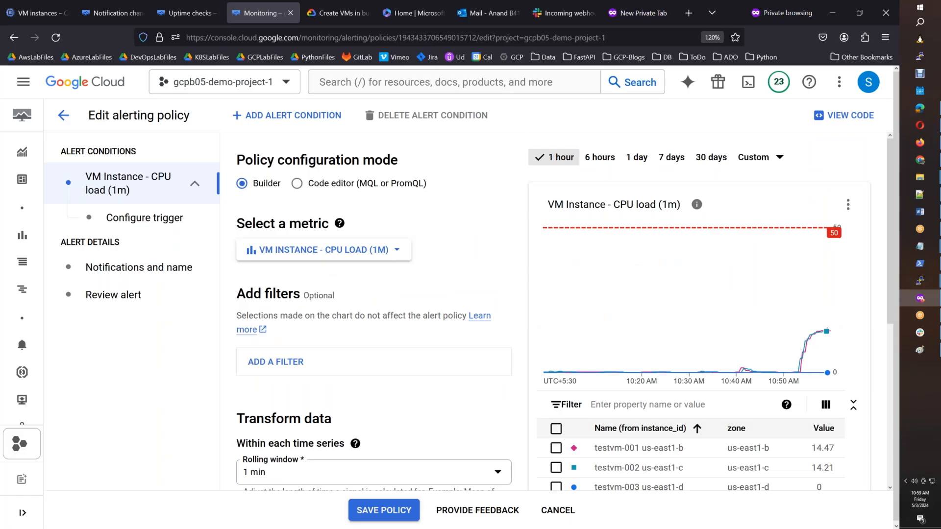
scroll(390, 345, down, 7)
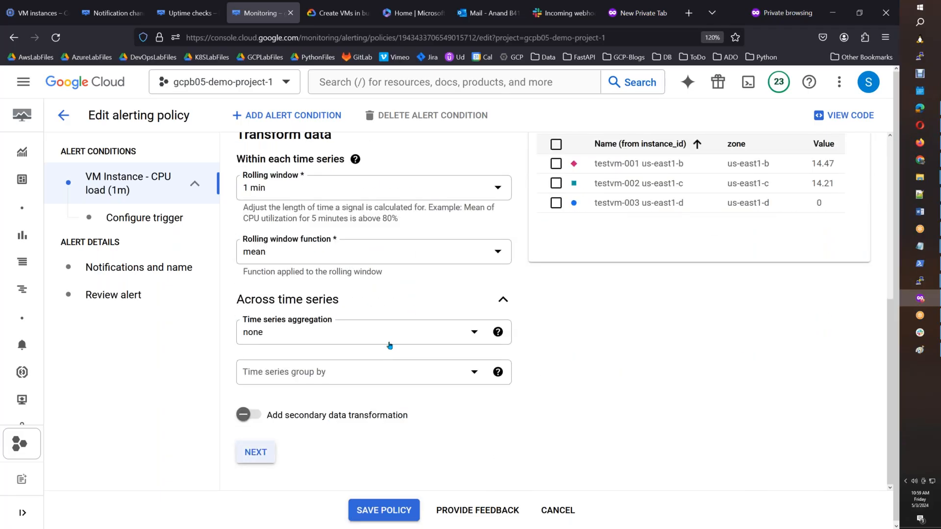
key(Return)
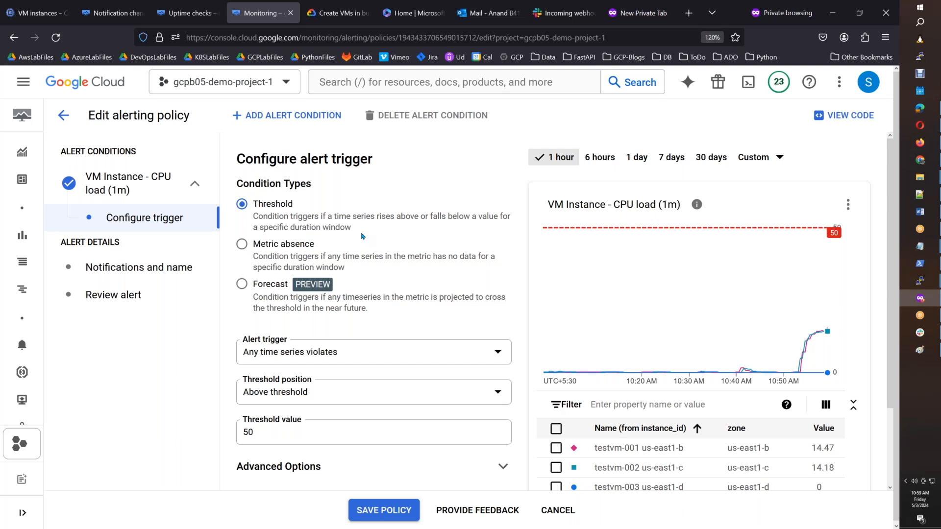
Step: Keep Any time series violates as the trigger and switch the condition type to Metric absence
click(331, 351)
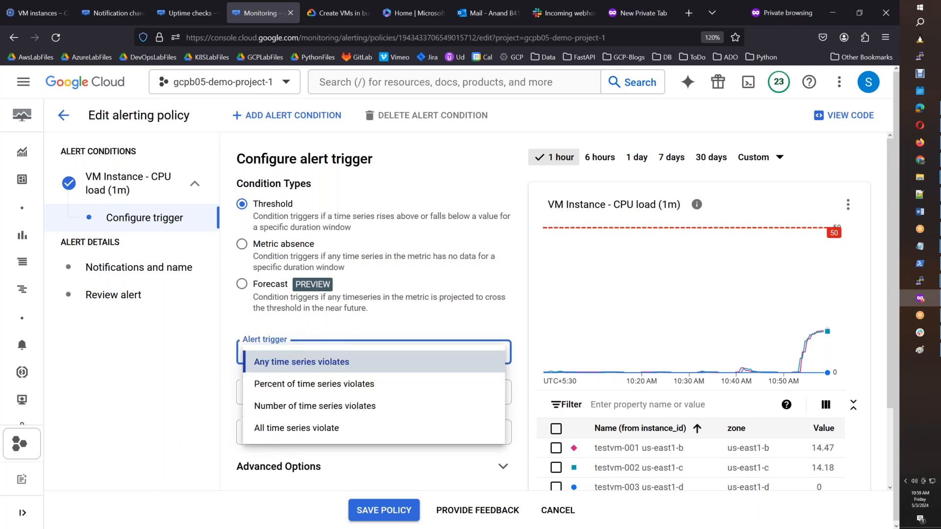
click(308, 248)
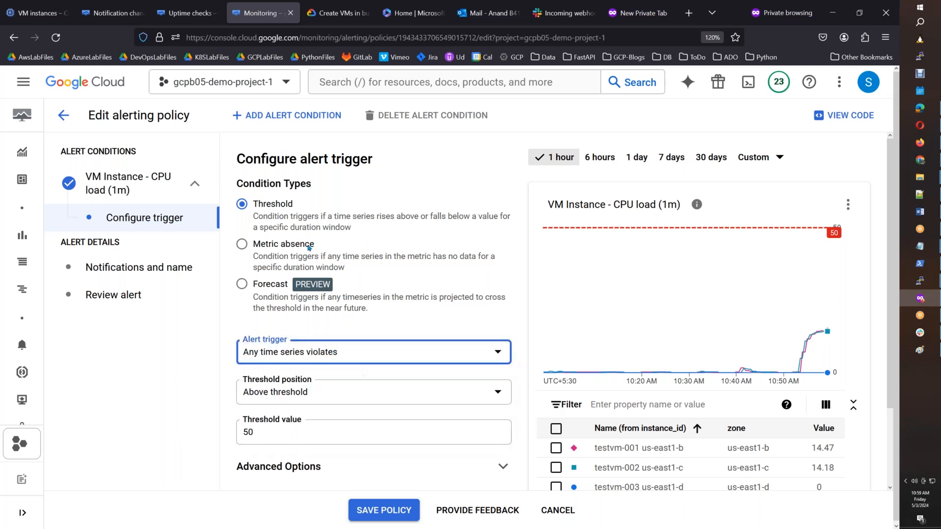
click(306, 247)
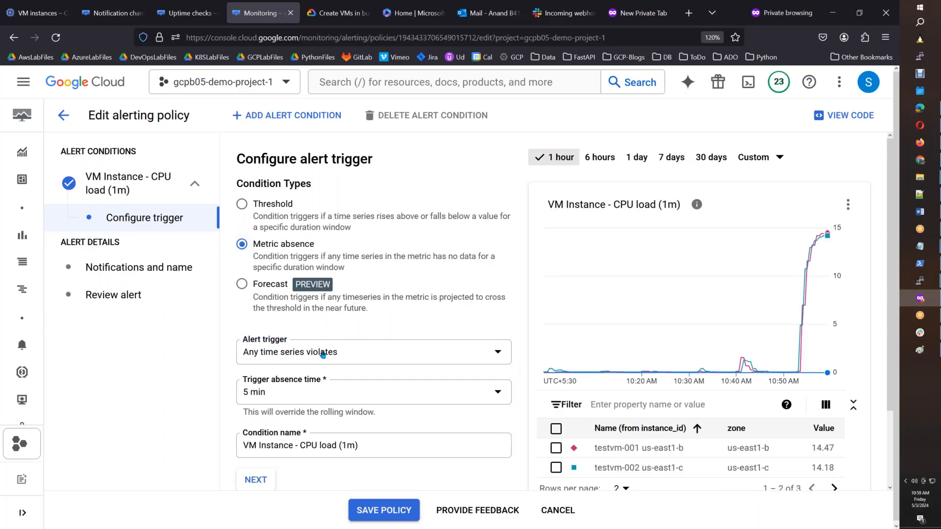
Step: Keep Any time series violates as the trigger and switch the condition back to Threshold
scroll(258, 269, down, 2)
click(259, 269)
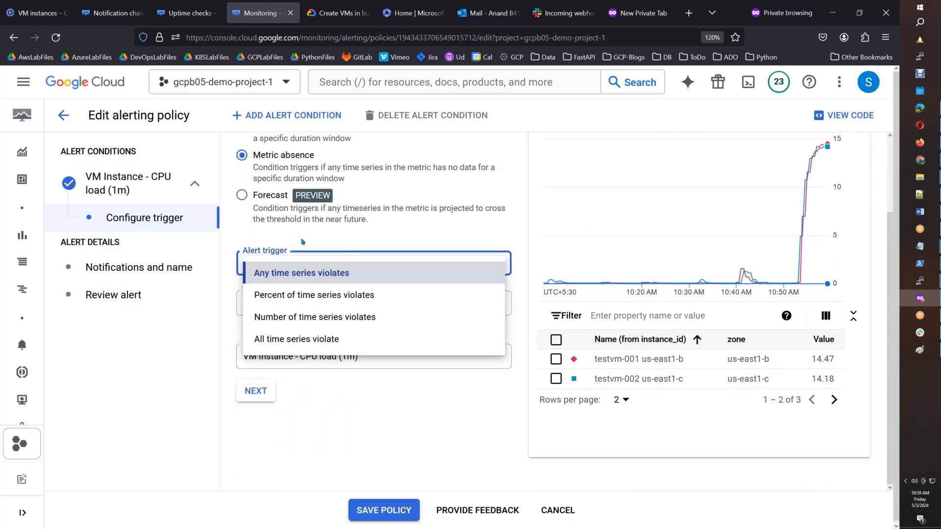
click(302, 242)
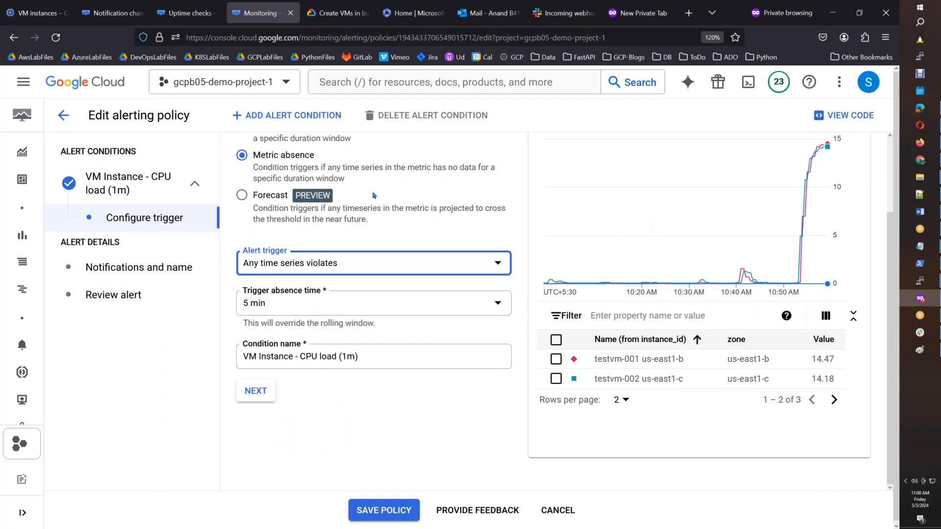
scroll(374, 195, up, 2)
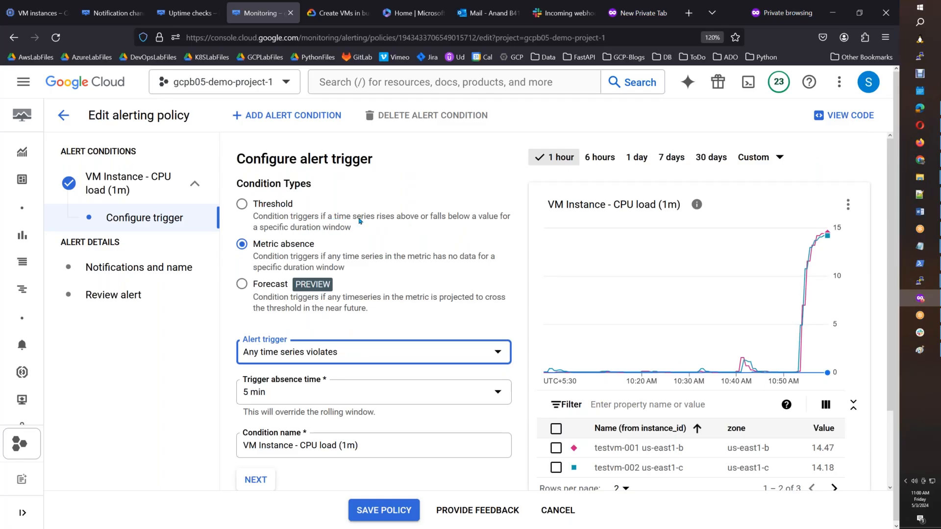
click(256, 205)
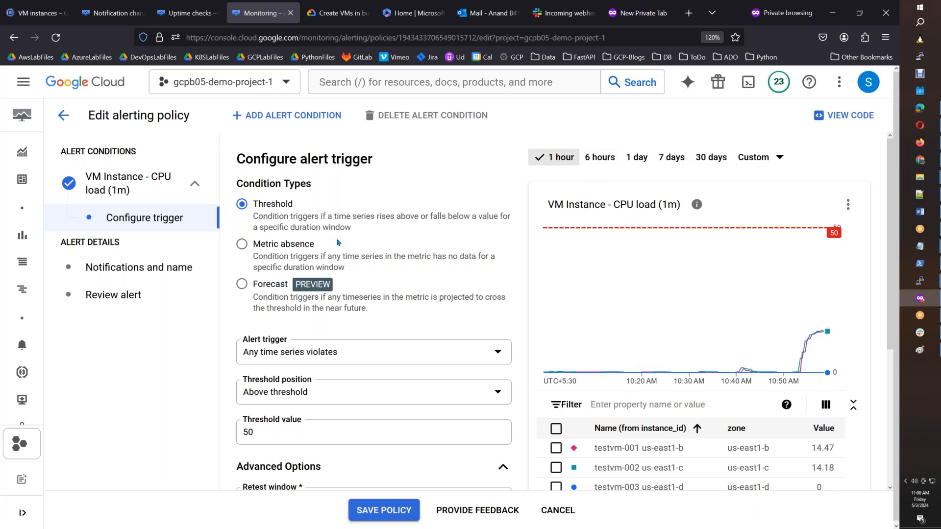
Step: Retry Metric absence with 5 min absence time, revert to Threshold, and discard the policy edits
click(308, 349)
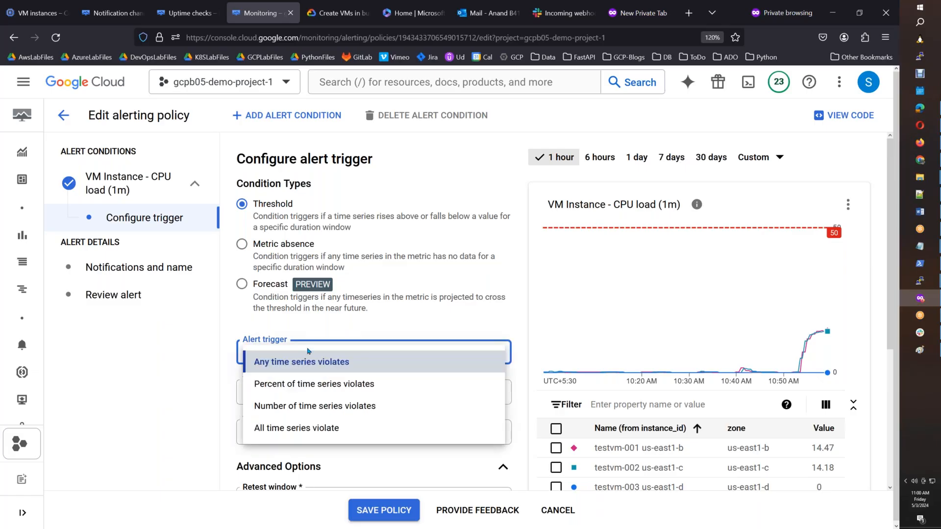
click(276, 245)
click(276, 244)
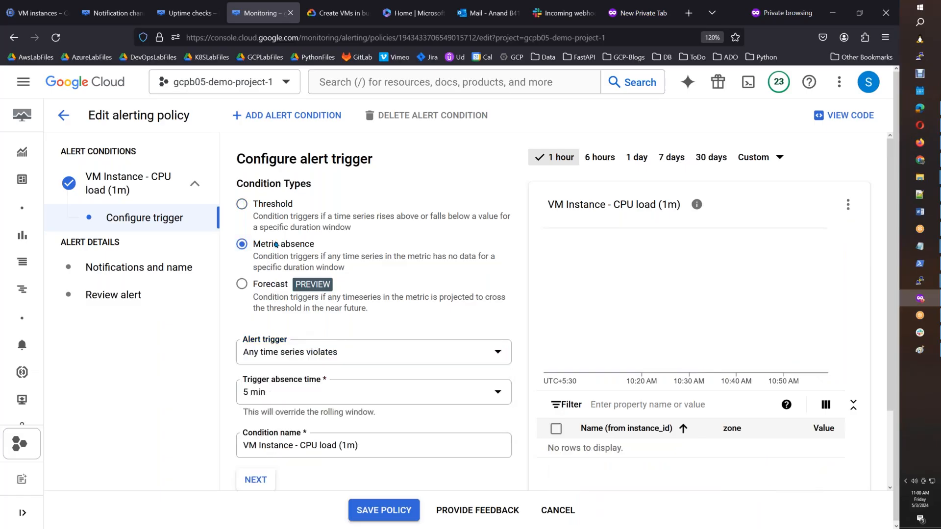
click(301, 390)
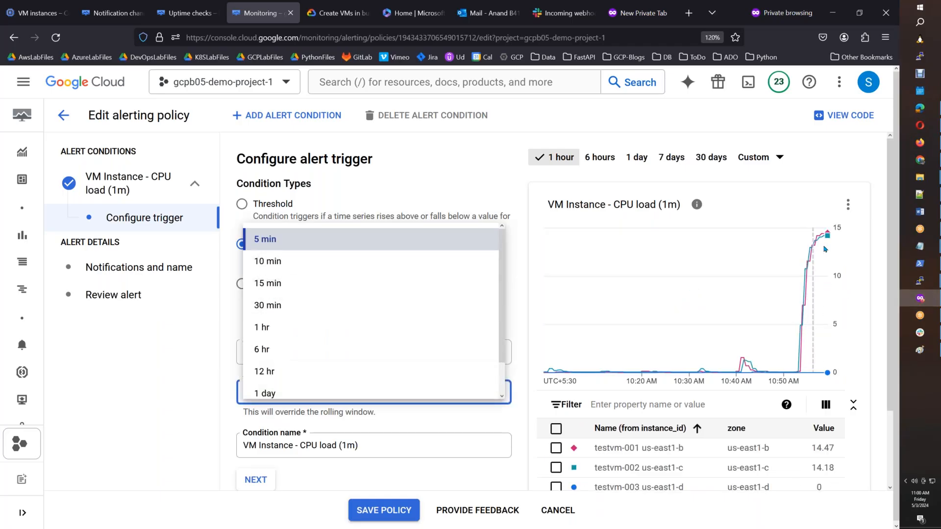
click(296, 205)
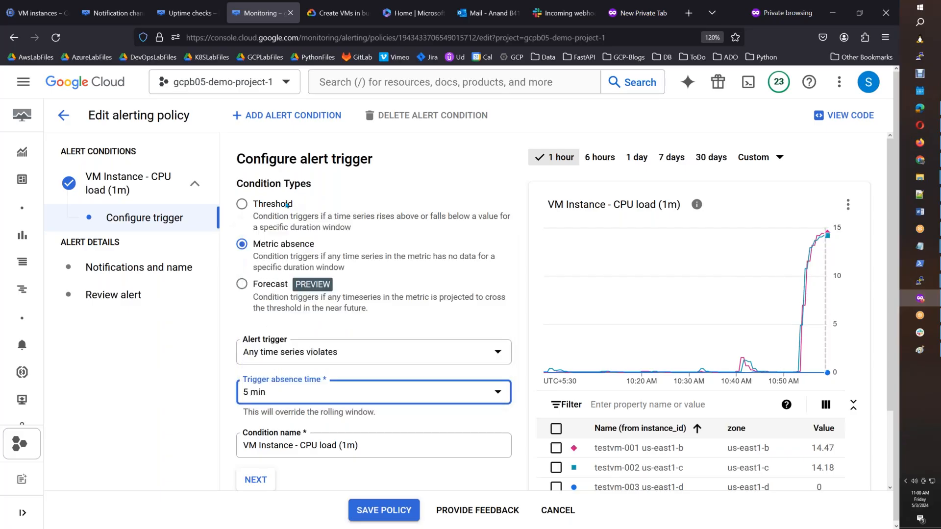
click(288, 207)
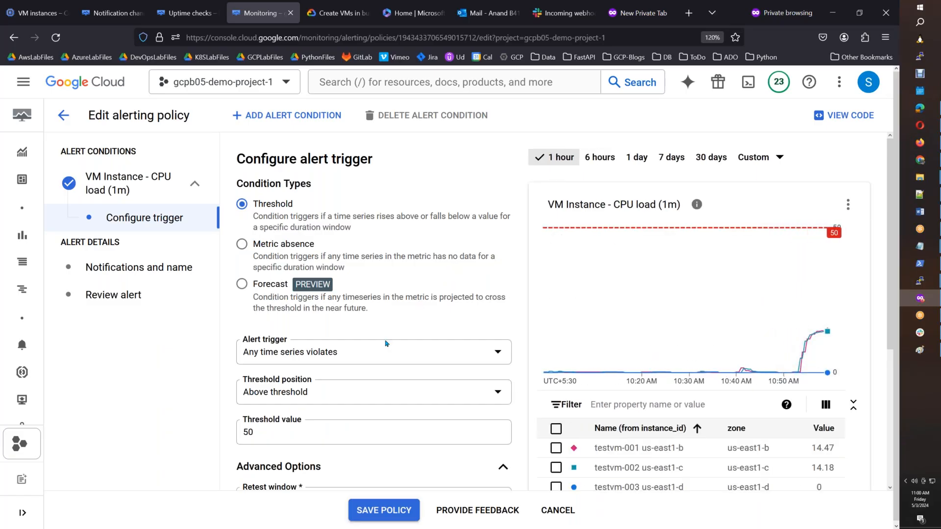
click(566, 511)
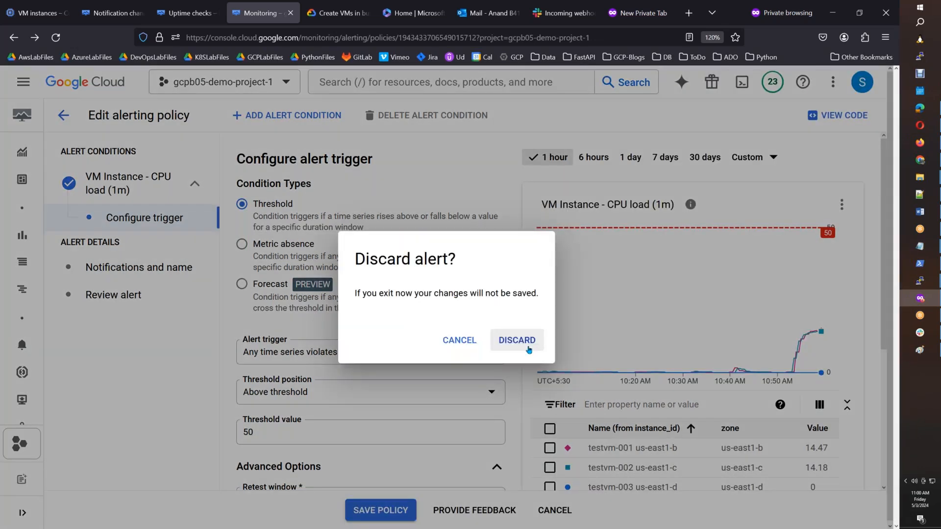
click(517, 338)
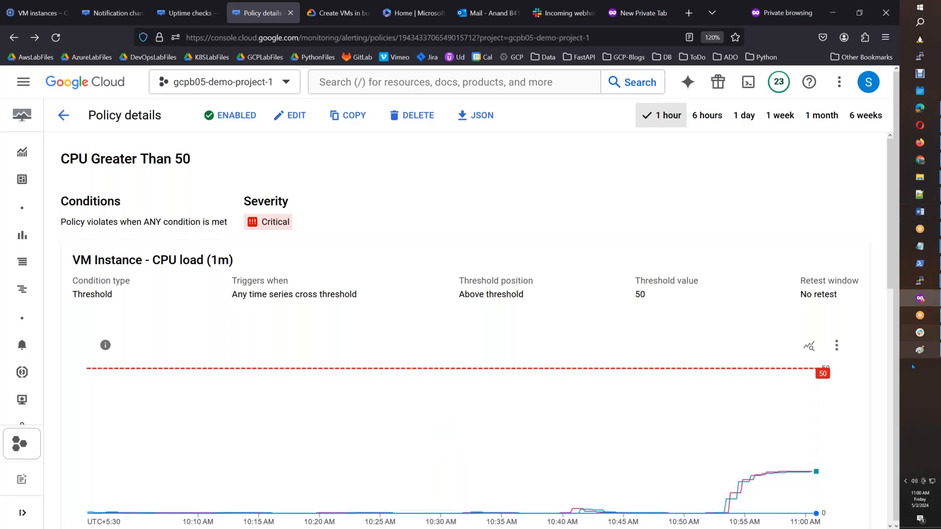
Step: Check the testvm-002, root testvm-001 and htop testvm-001 terminals, then return to the CPU policy chart
mouse_move(919, 283)
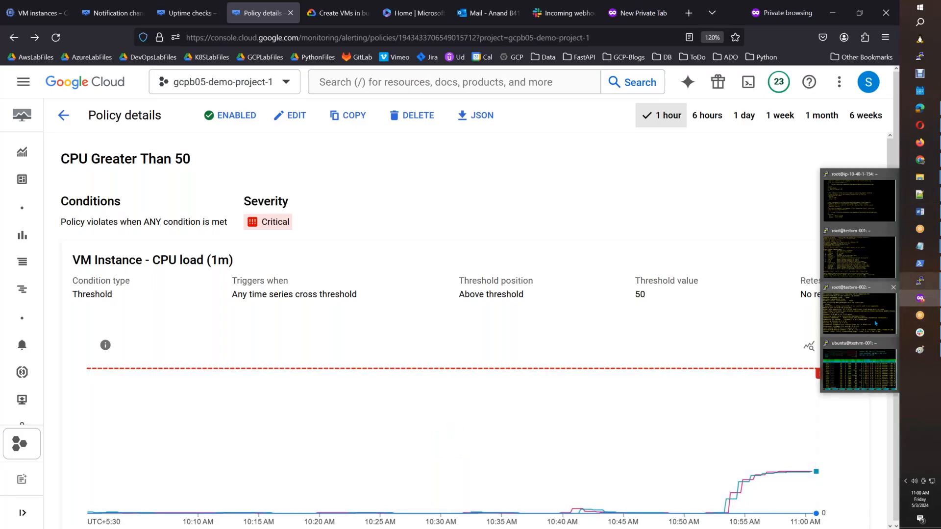
click(859, 365)
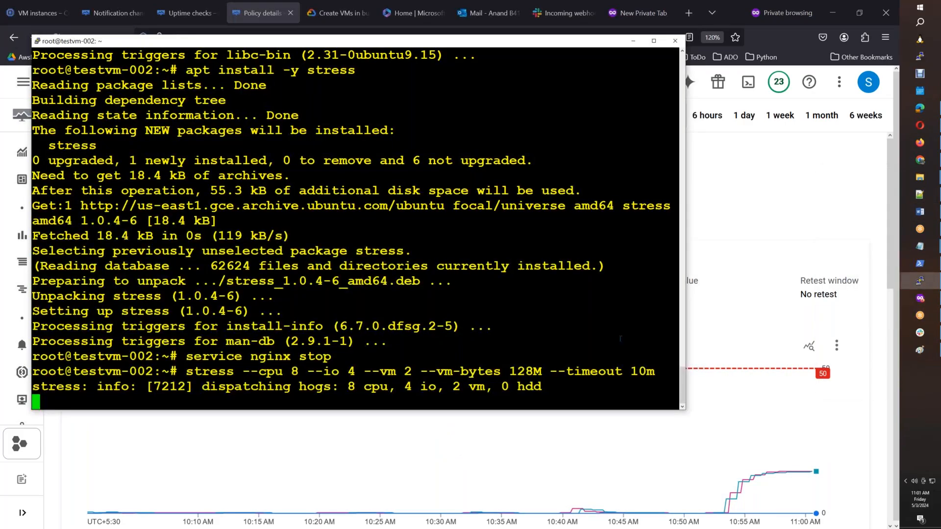
click(919, 281)
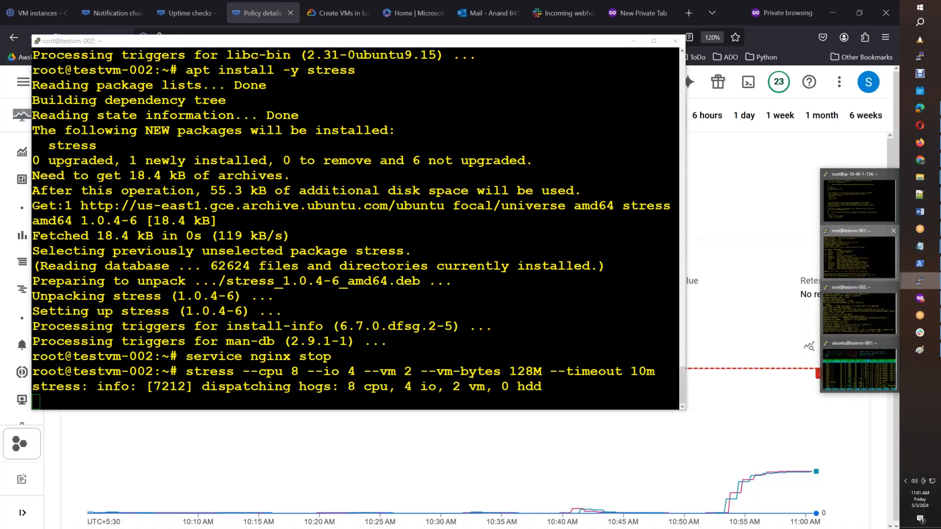
click(858, 254)
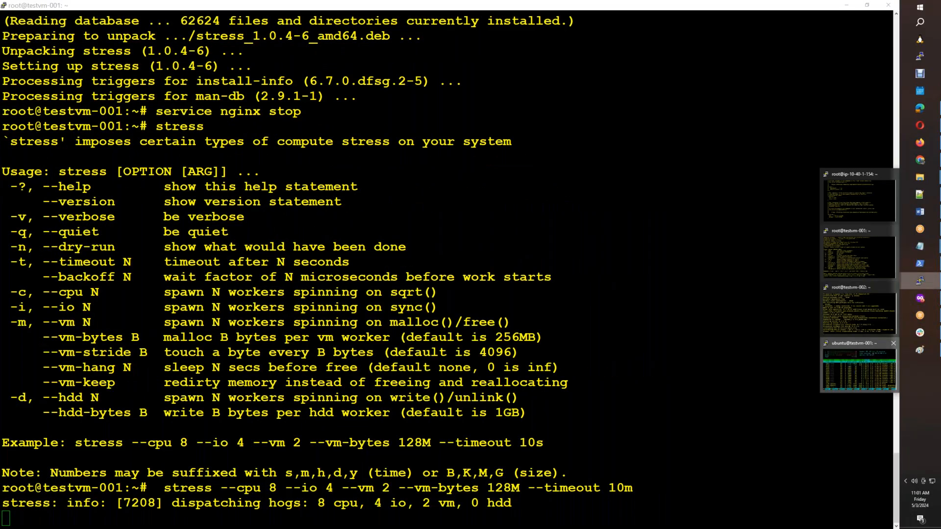
click(859, 367)
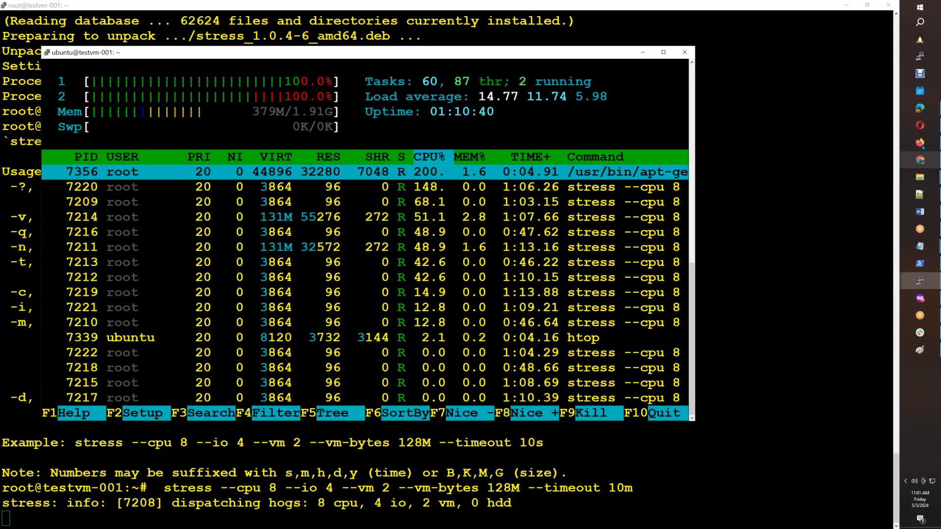
mouse_move(920, 142)
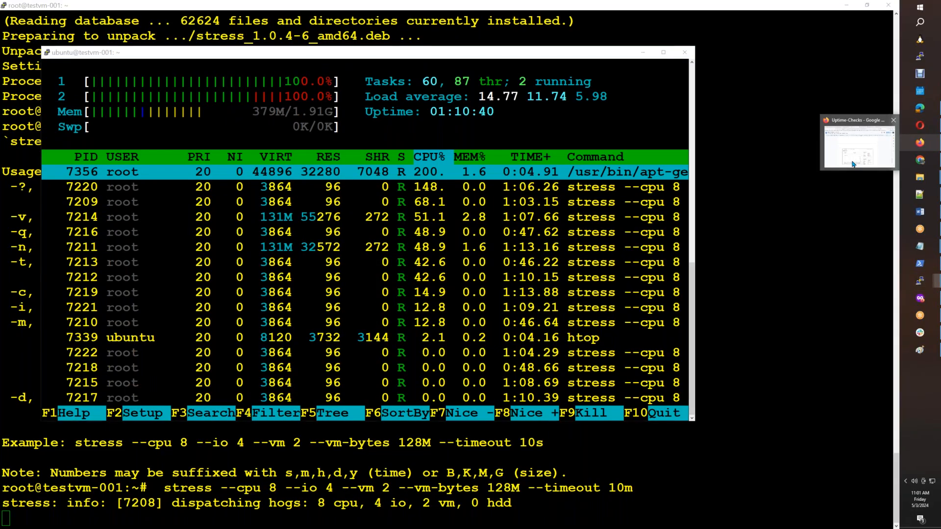
click(853, 164)
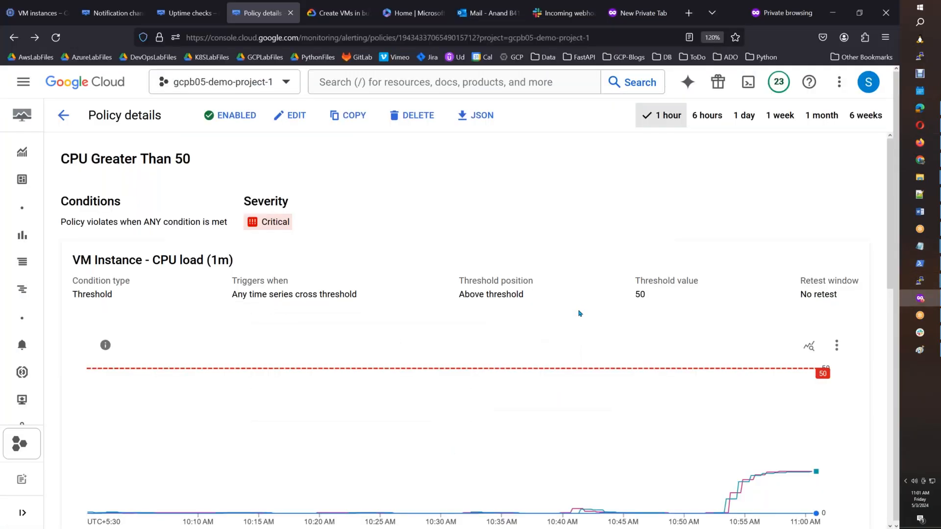
scroll(578, 313, down, 7)
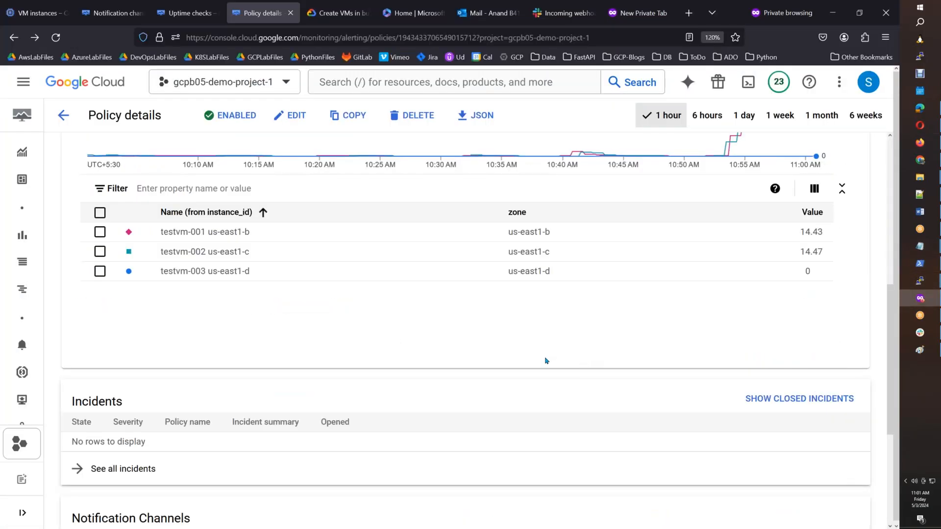
Step: Highlight the notification channel types and names on the CPU policy page
scroll(546, 361, up, 2)
scroll(547, 361, down, 5)
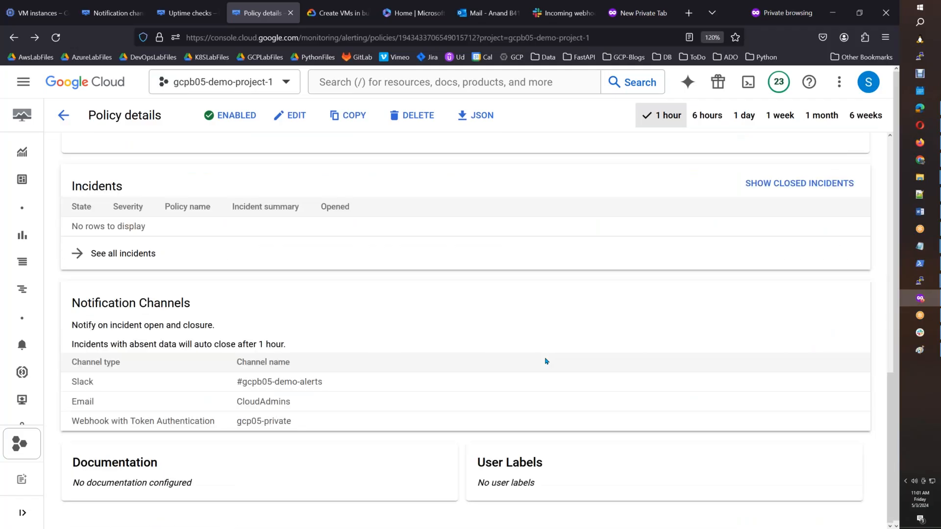
scroll(546, 362, down, 1)
drag(293, 420, 81, 359)
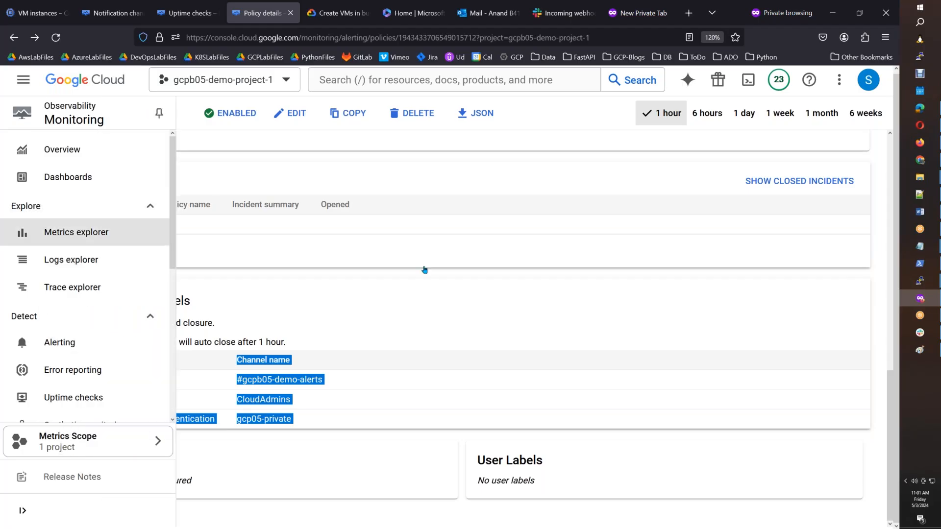
Step: Tick testvm-001 in the instance table so the chart shows only its CPU line
scroll(548, 294, up, 6)
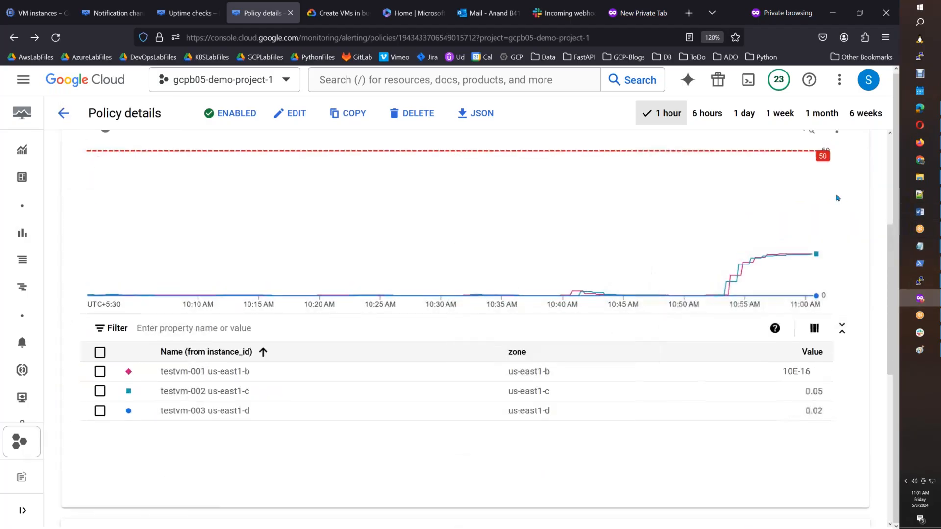
scroll(837, 198, up, 4)
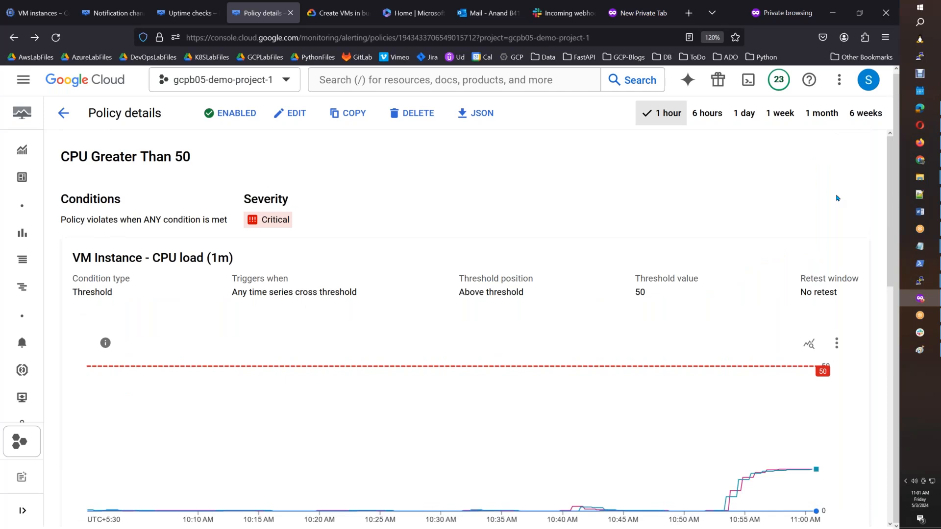
scroll(838, 198, down, 2)
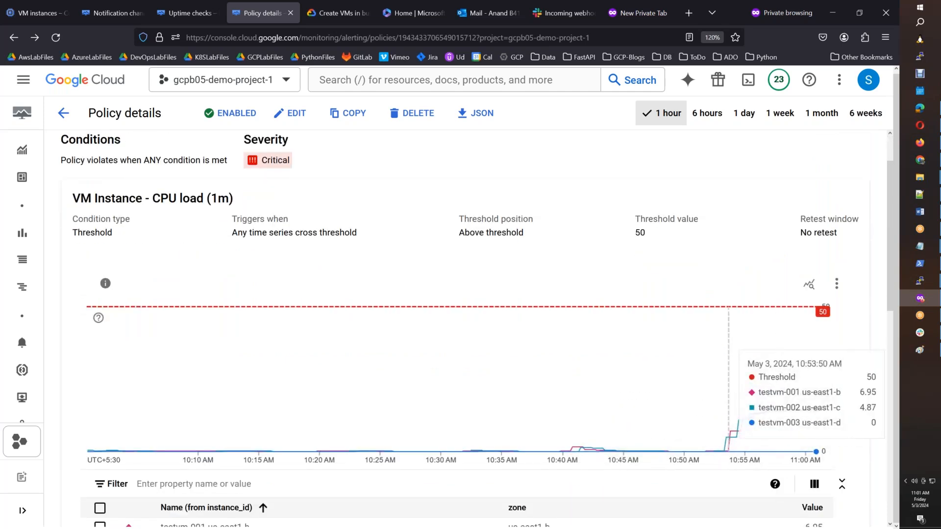
scroll(272, 229, down, 6)
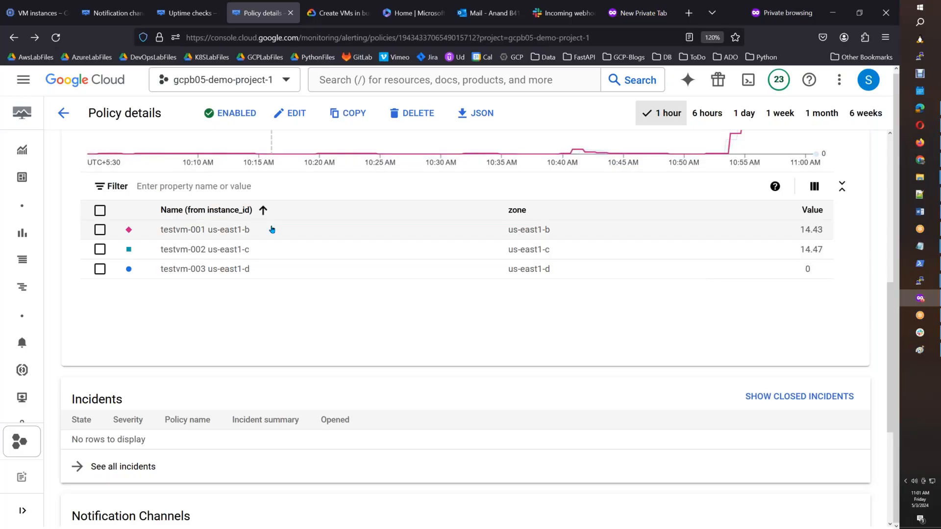
scroll(624, 359, up, 2)
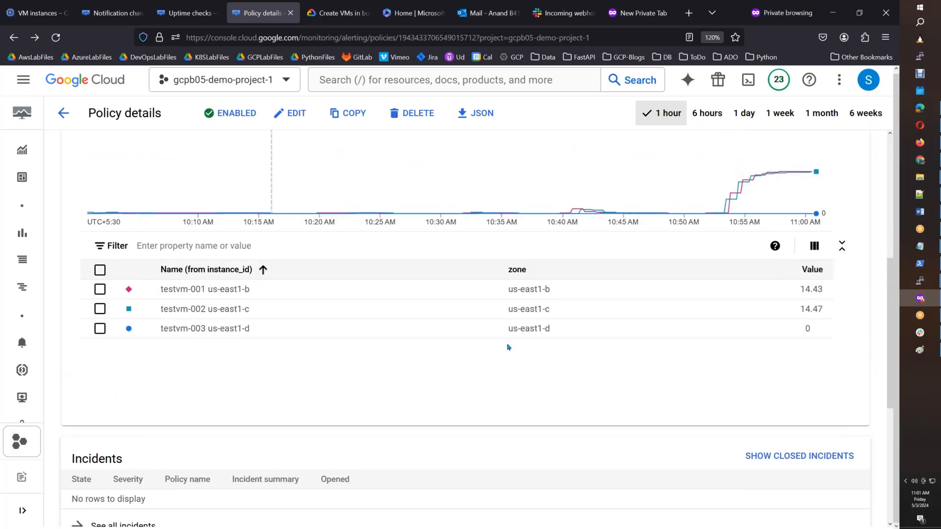
click(101, 290)
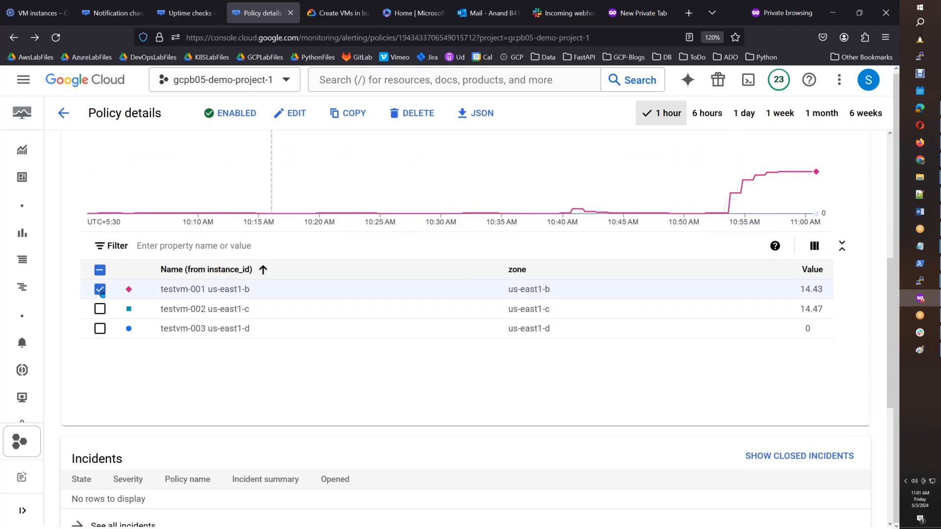
Step: Go back to the alerting Policies list, where CPU Greater Than 50 remains enabled
scroll(750, 302, up, 3)
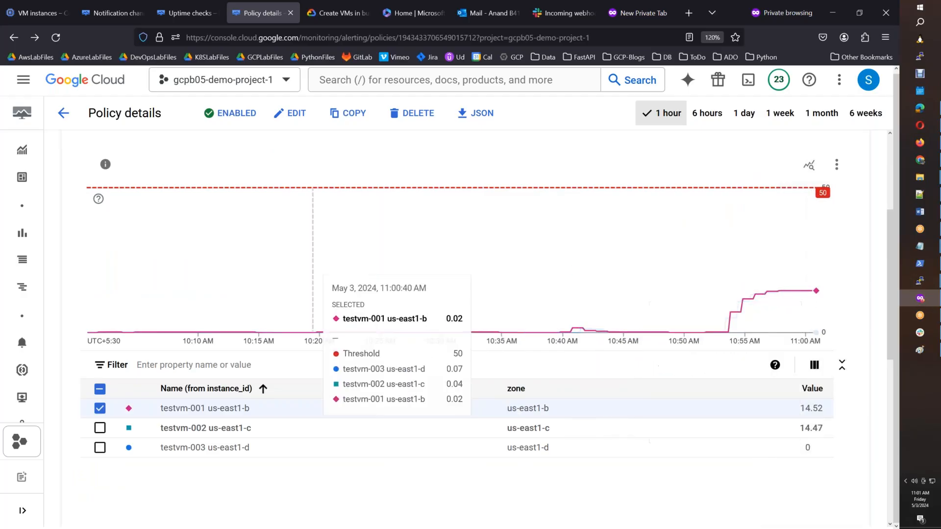
scroll(606, 291, up, 3)
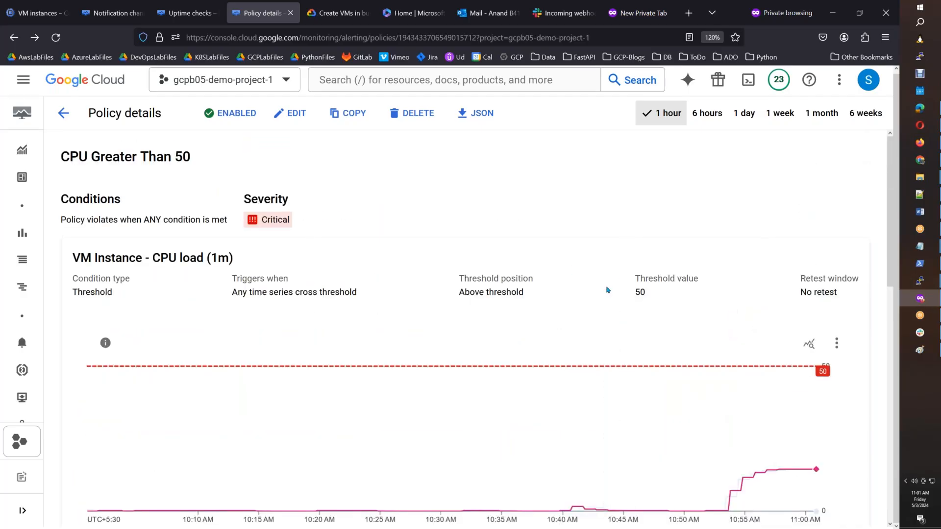
click(63, 114)
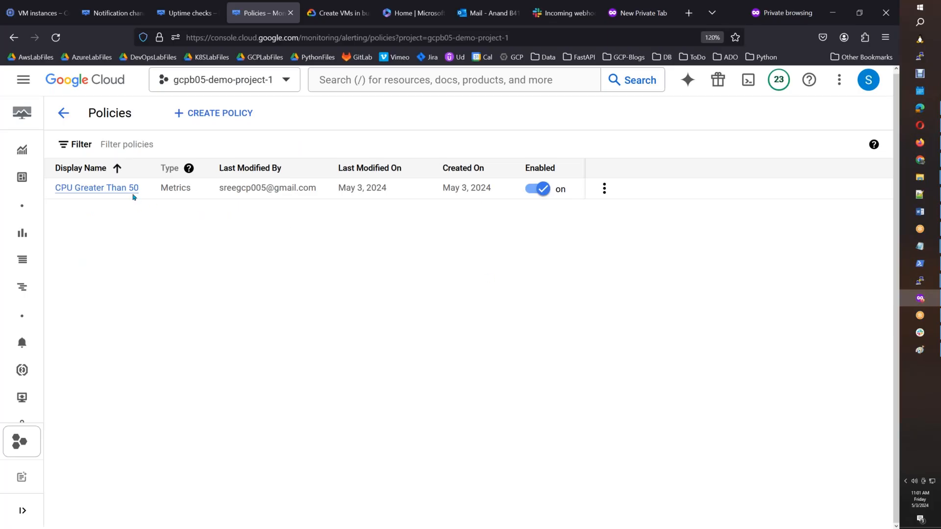
Step: Open WebServer_Access from the Uptime checks list, review its 47.334% uptime, and edit it
mouse_move(23, 157)
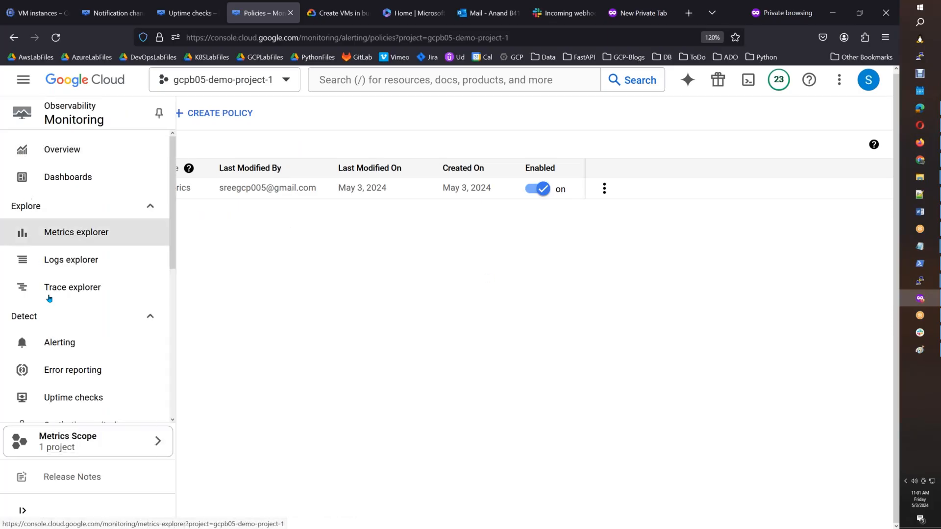
scroll(49, 309, down, 3)
click(73, 277)
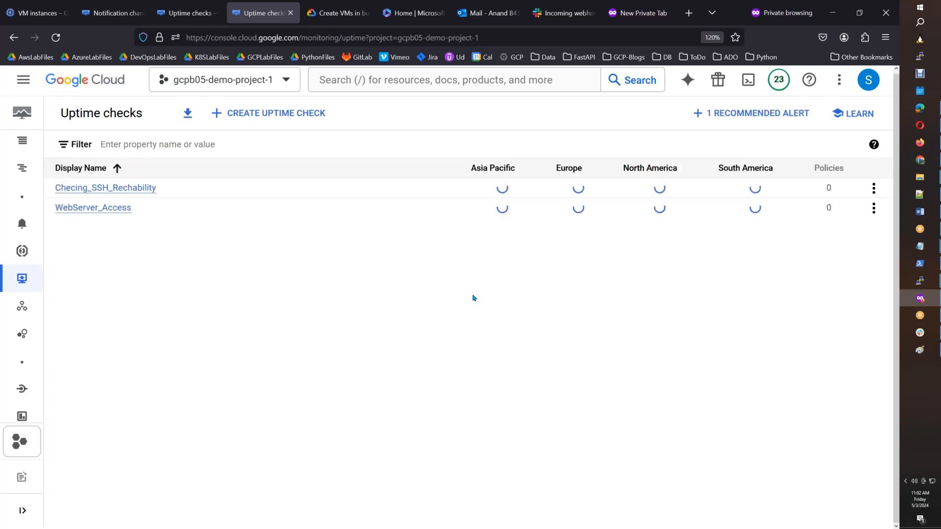
click(101, 207)
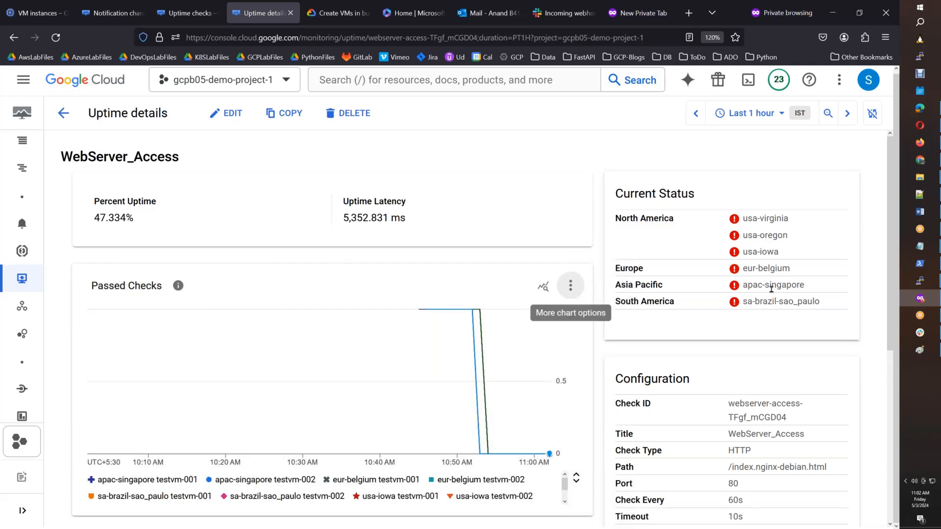
scroll(333, 343, down, 6)
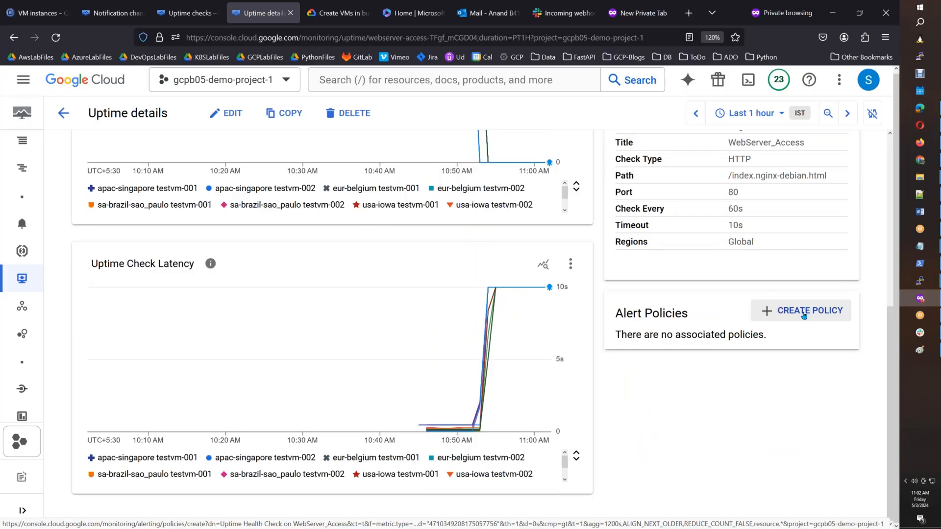
scroll(794, 312, up, 6)
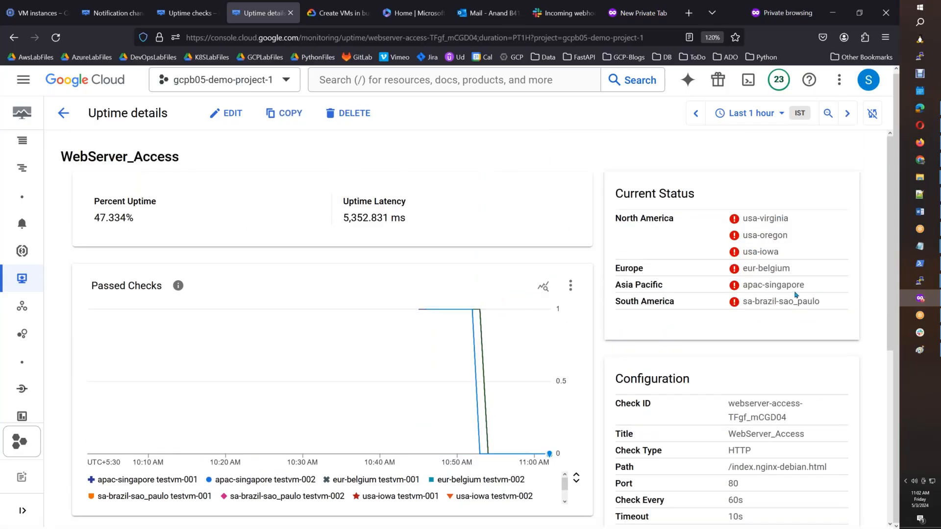
click(227, 113)
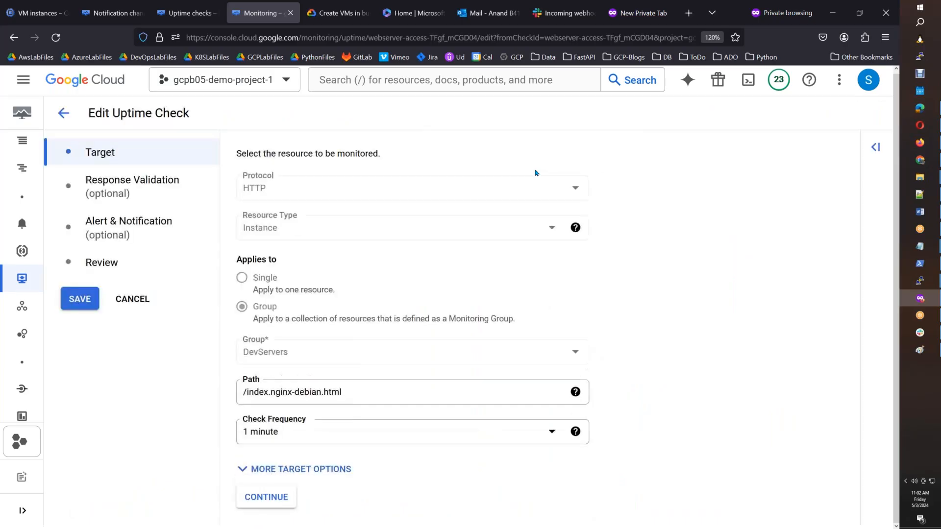
Step: Review WebServer_Access alert and response validation settings, cancel unchanged, and return to the uptime checks list
click(119, 234)
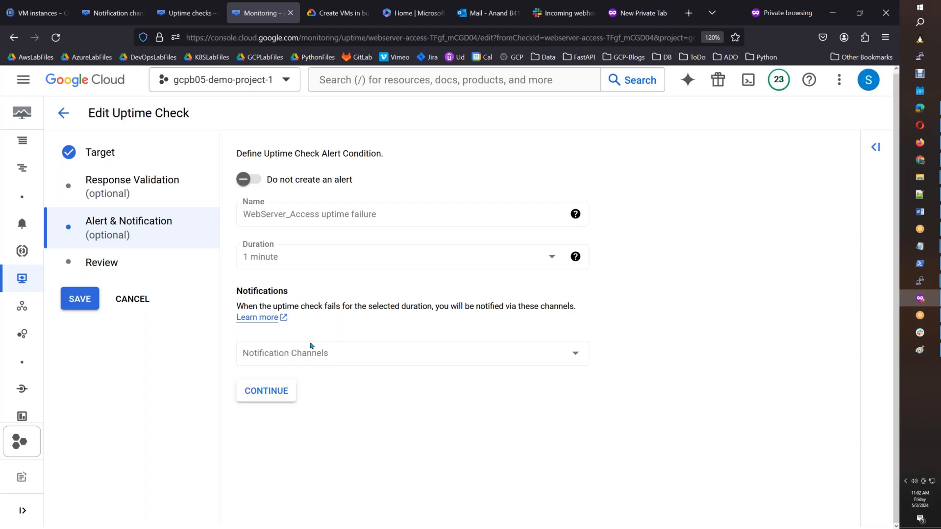
click(128, 199)
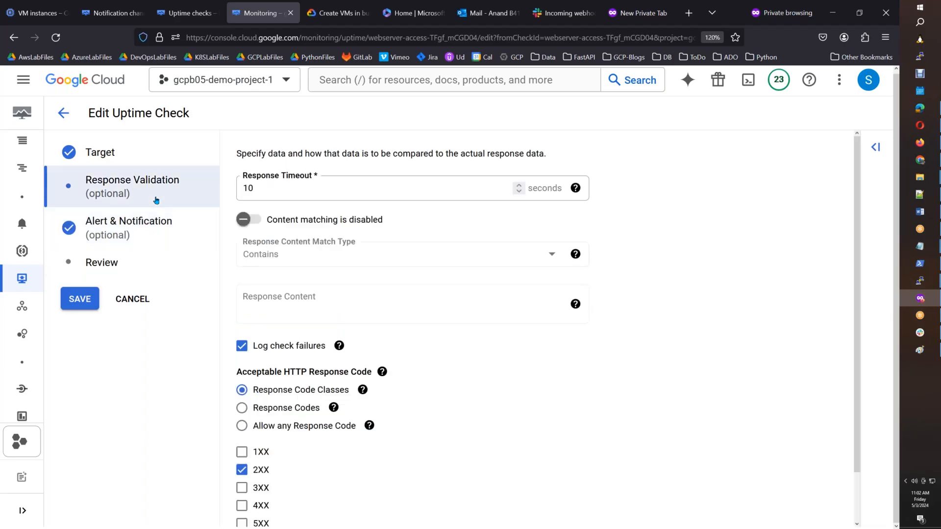
click(149, 238)
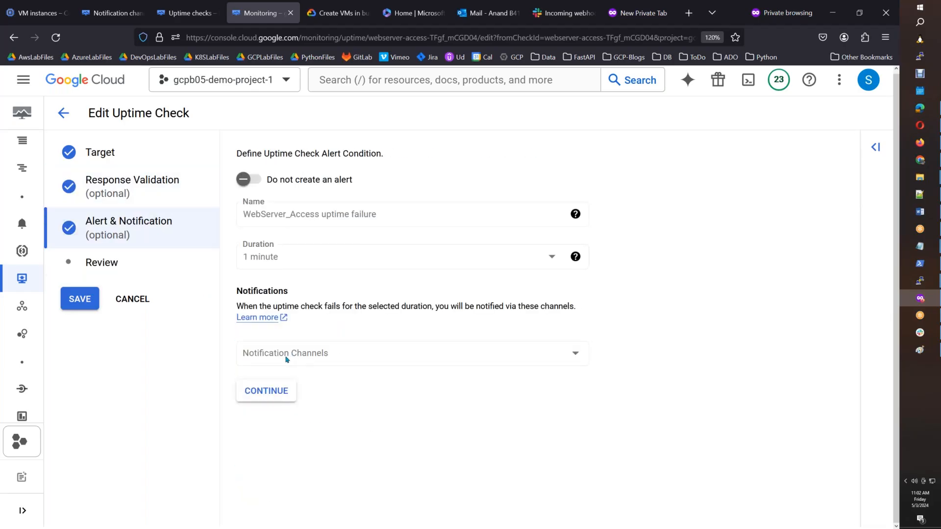
click(140, 302)
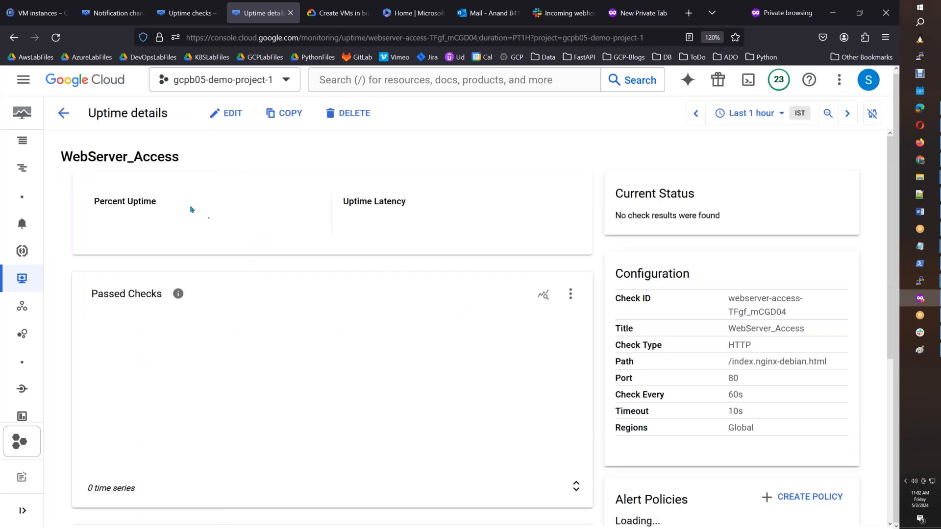
click(67, 118)
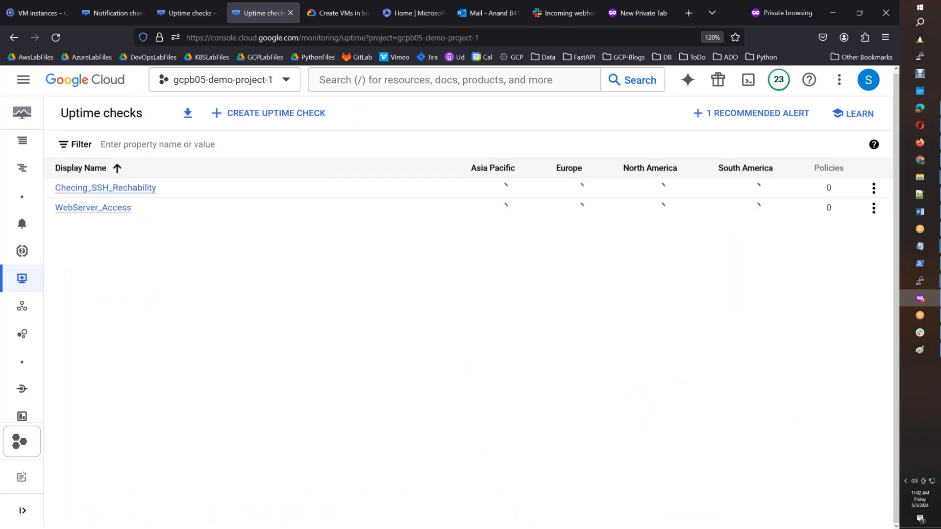
Step: Open Checing_SSH_Rechability, view its alert and notification settings, and return to its details
click(139, 188)
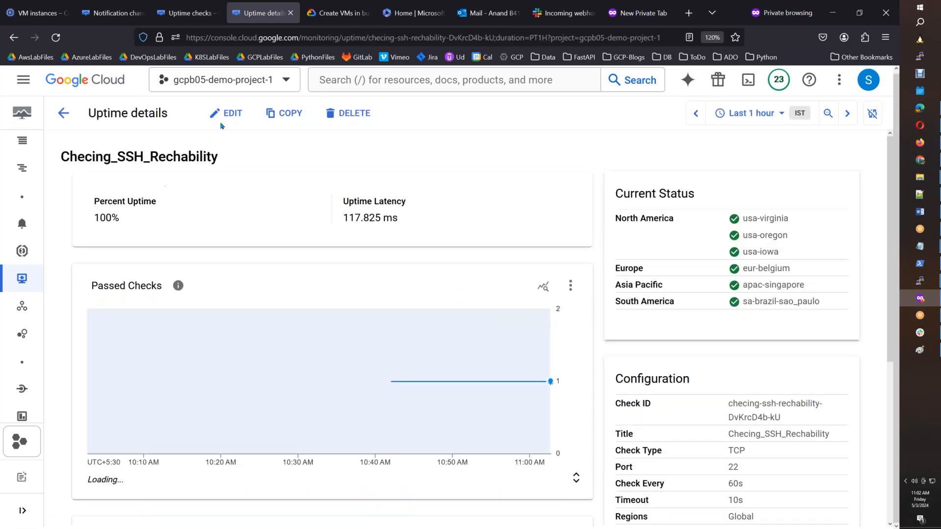
click(224, 115)
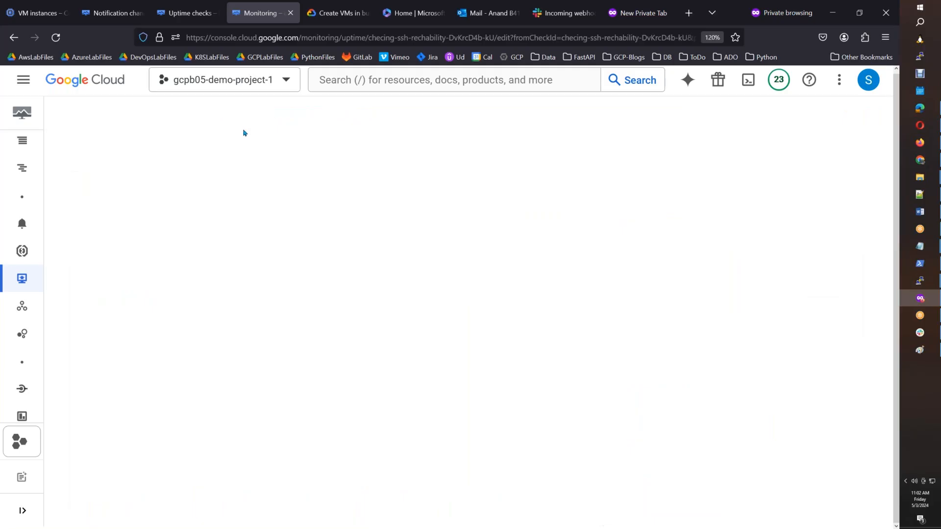
click(115, 237)
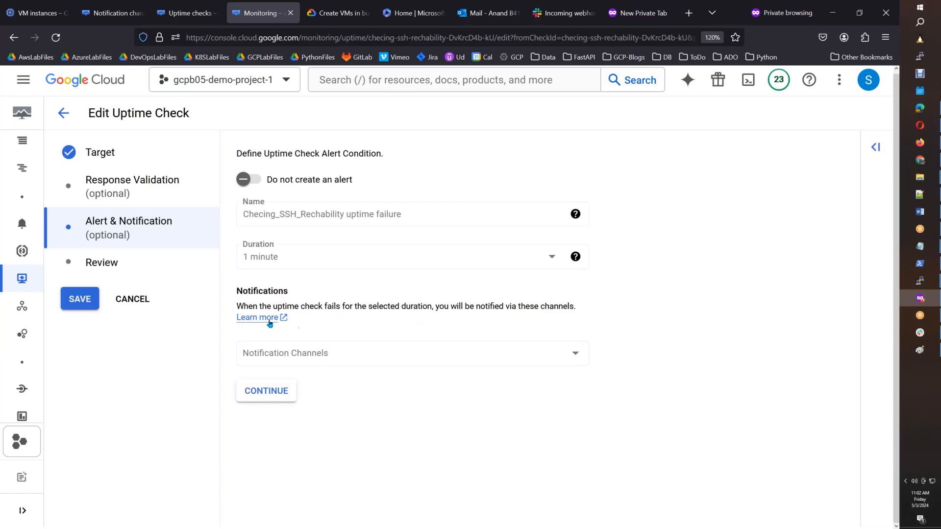
right_click(70, 112)
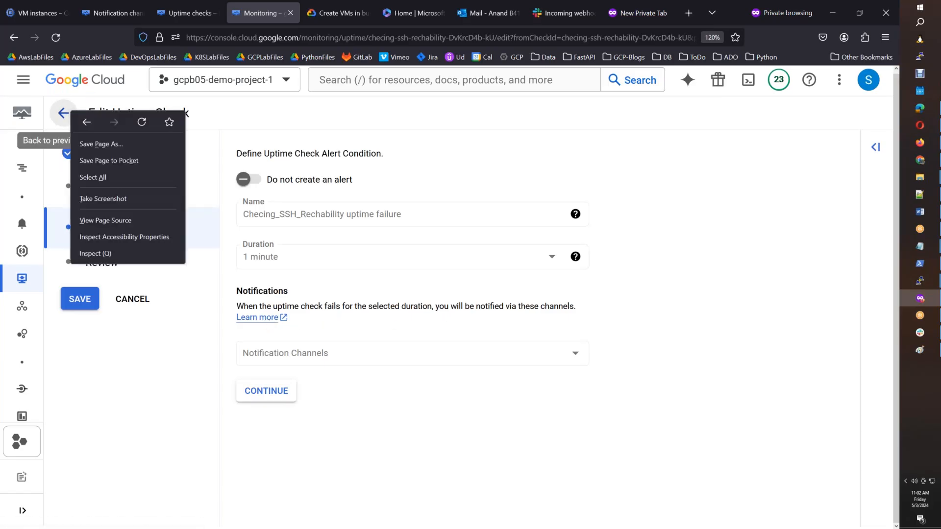
click(63, 113)
click(63, 112)
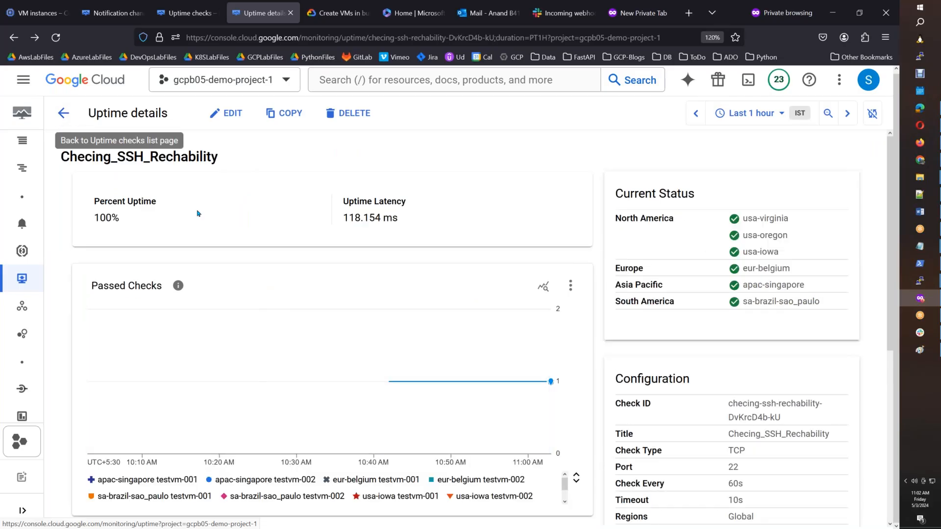
Step: Review the SSH check's TCP port 22 details and abandon a new alert policy
scroll(290, 377, down, 1)
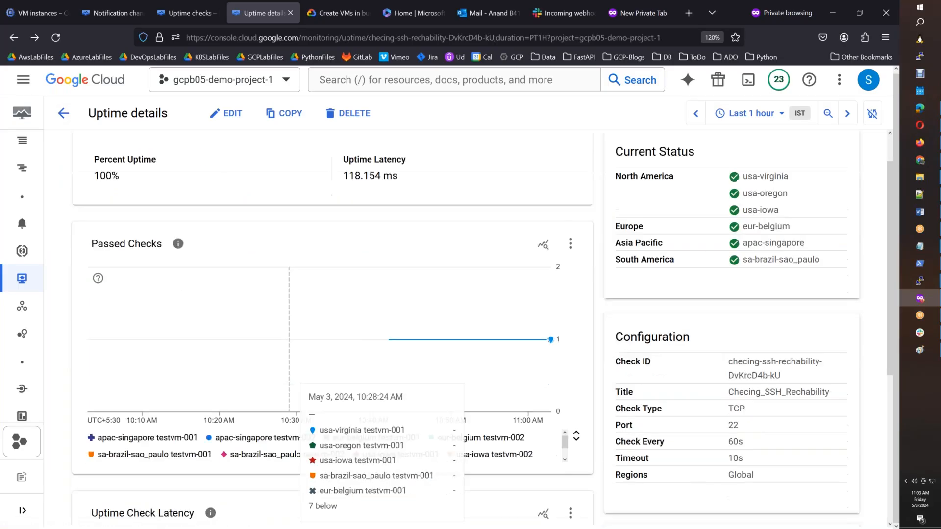
scroll(290, 380, down, 6)
scroll(694, 349, up, 7)
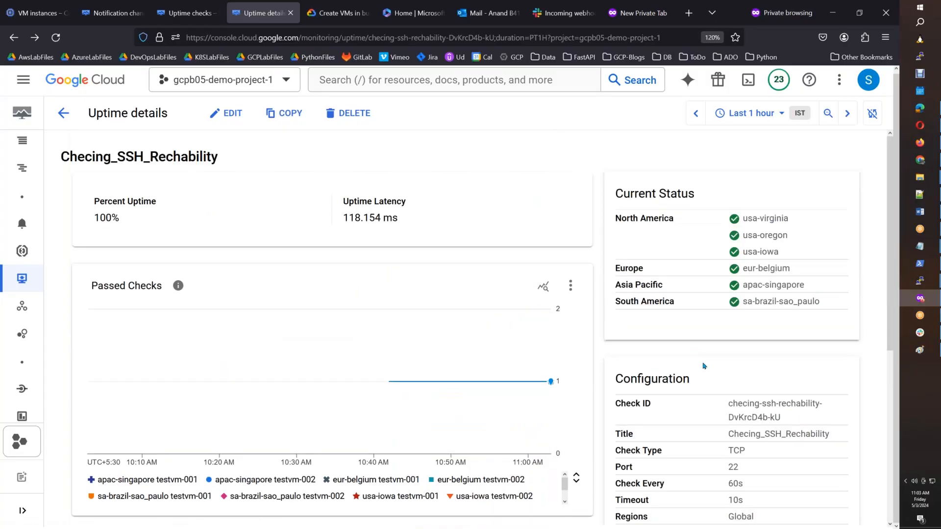
scroll(729, 397, down, 5)
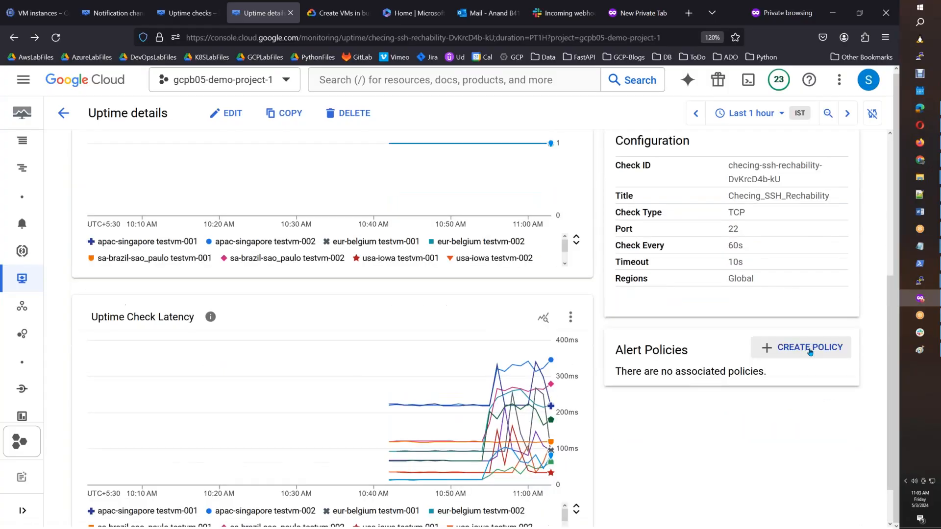
click(810, 351)
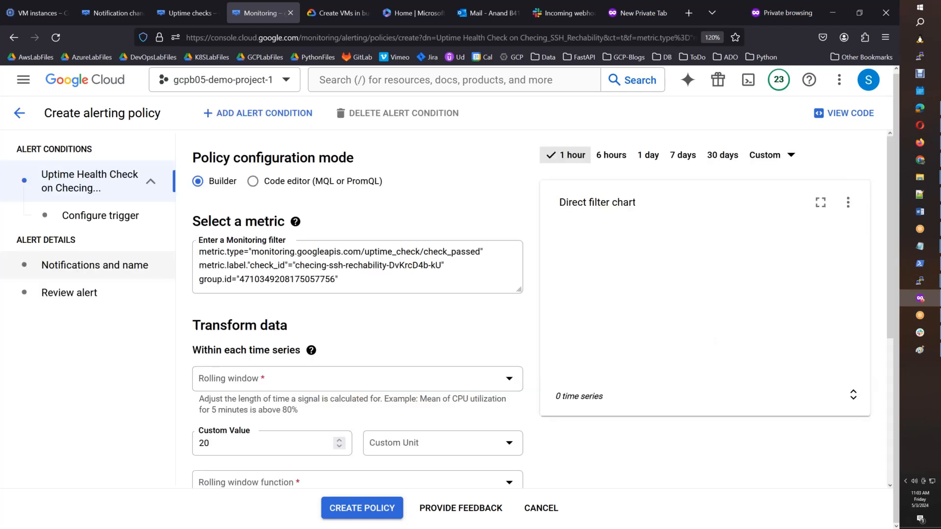
click(541, 508)
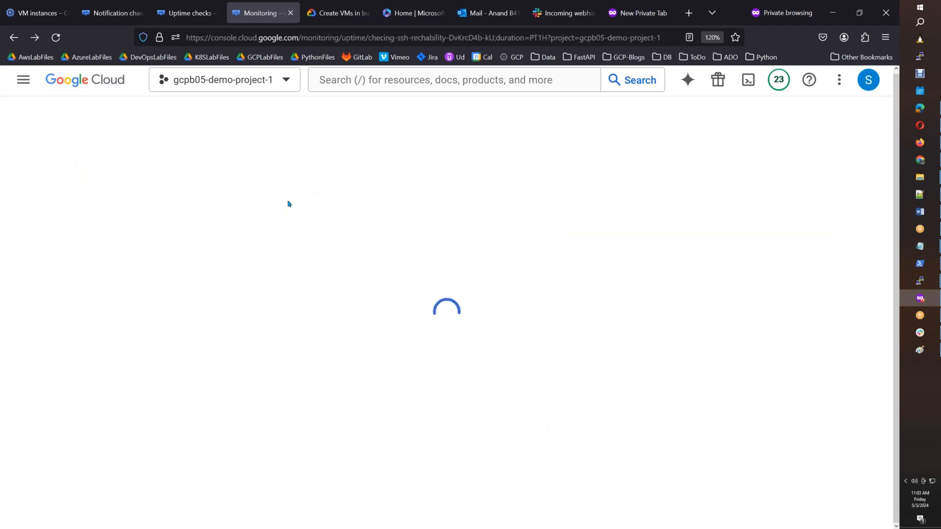
mouse_move(38, 137)
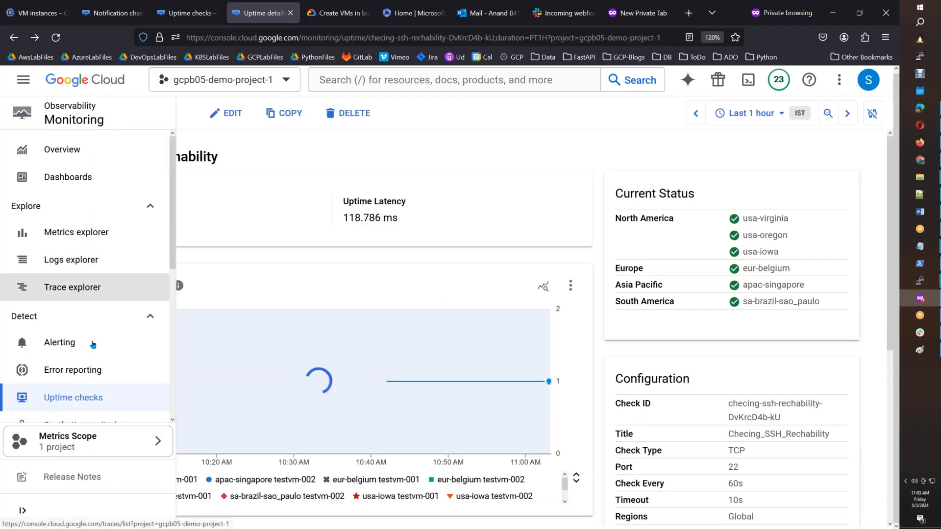
Step: Read the CPU Greater Than 50 chart (testvm-001 15.38, testvm-002 14.33), then bring up PowerShell
click(75, 342)
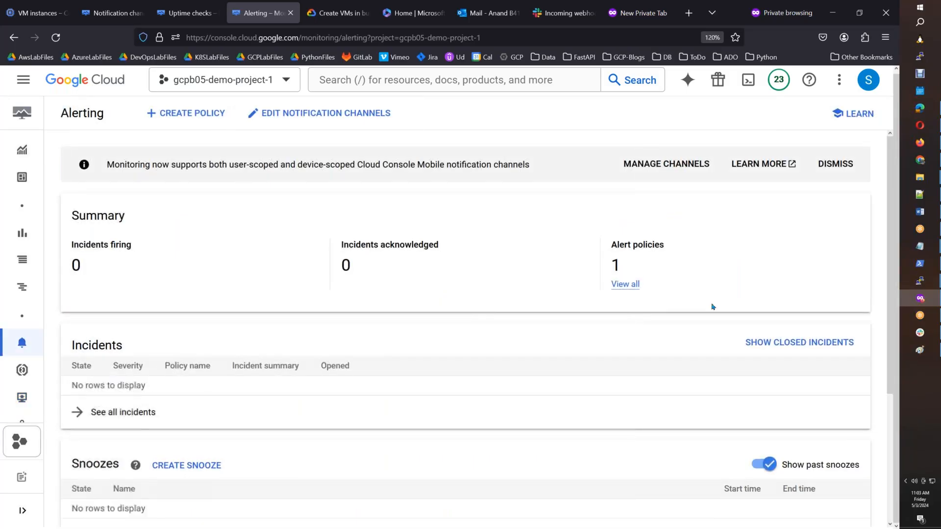
scroll(679, 307, down, 3)
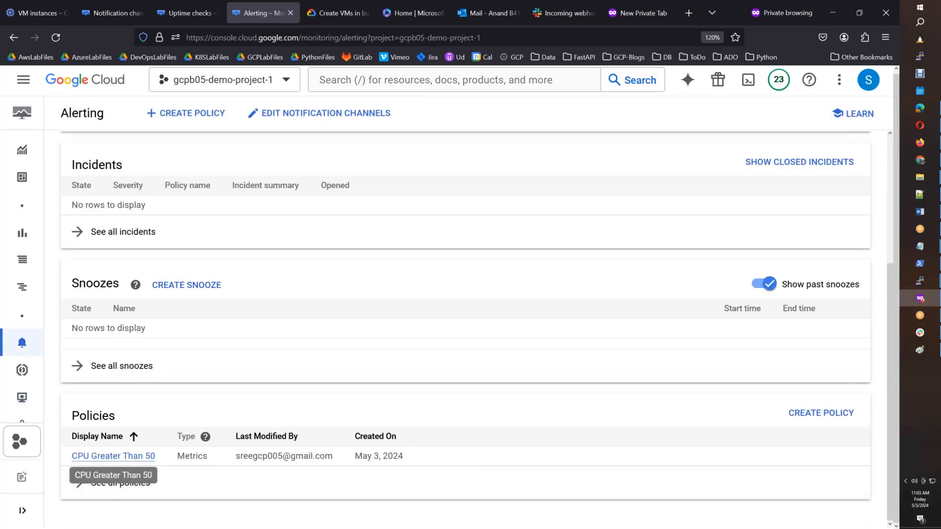
click(102, 456)
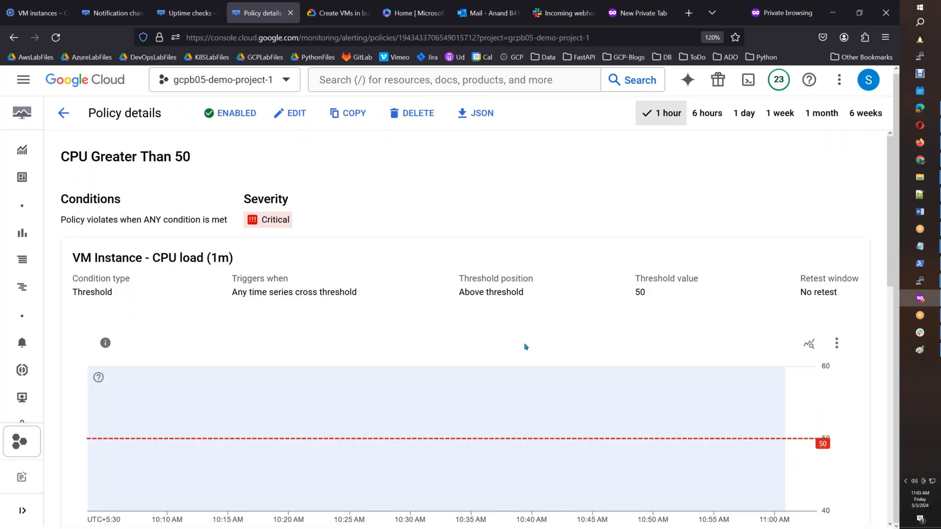
scroll(526, 347, down, 3)
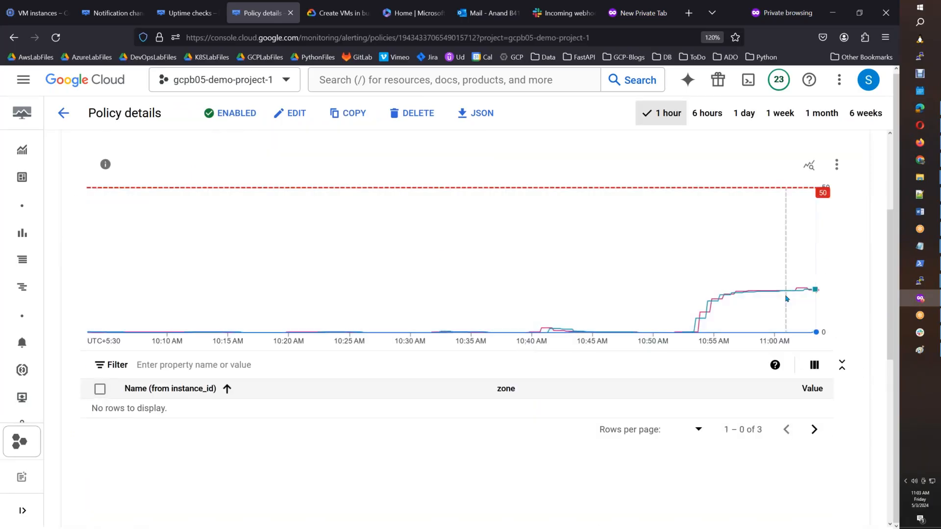
mouse_move(803, 293)
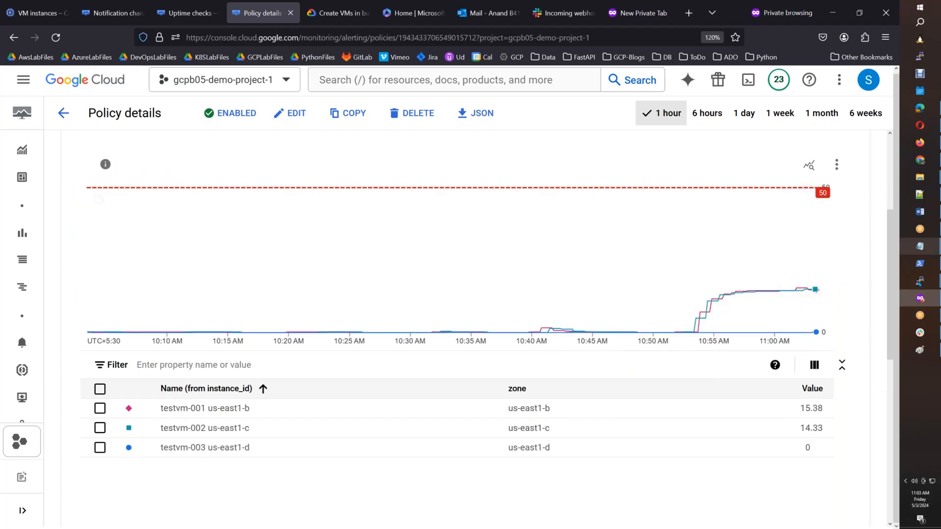
click(919, 264)
click(920, 281)
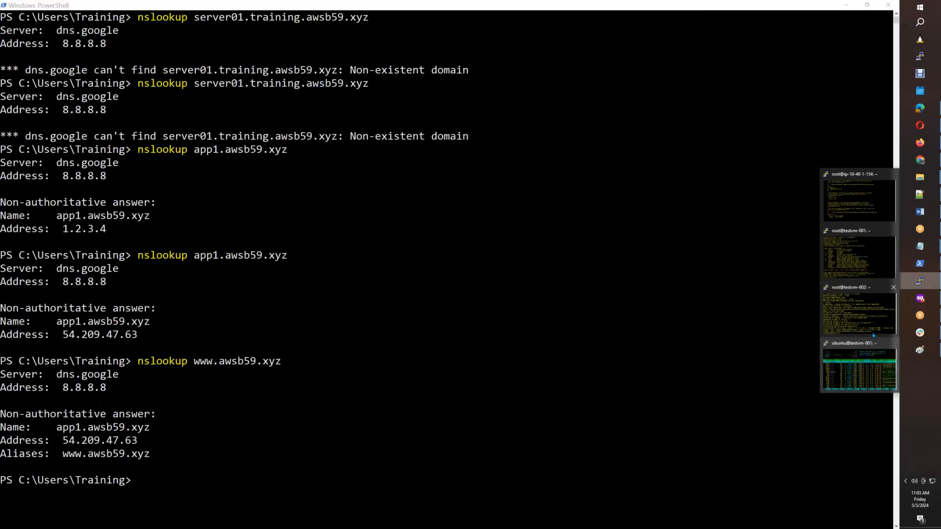
Step: Look over the testvm-001 and testvm-002 PuTTY sessions, PowerShell and the Uptime-Checks notes
click(862, 364)
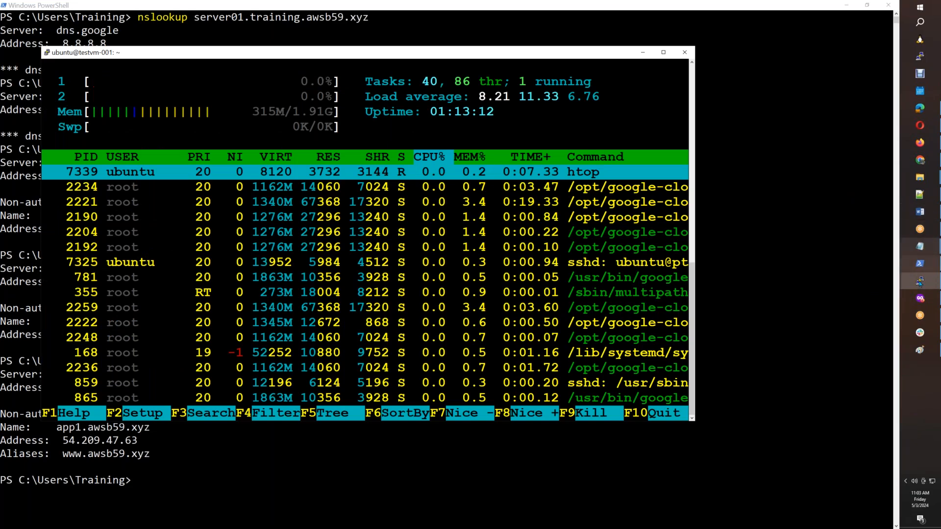
mouse_move(920, 281)
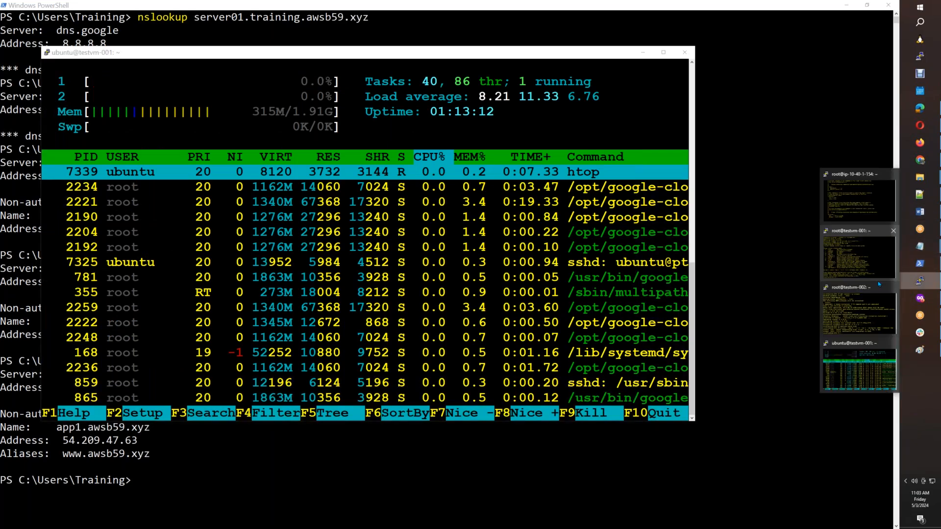
click(866, 310)
click(920, 264)
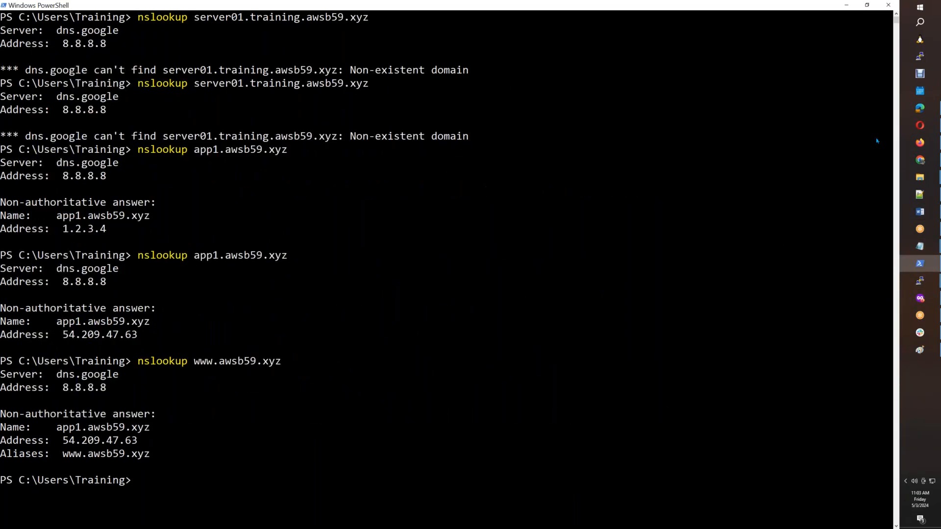
click(922, 144)
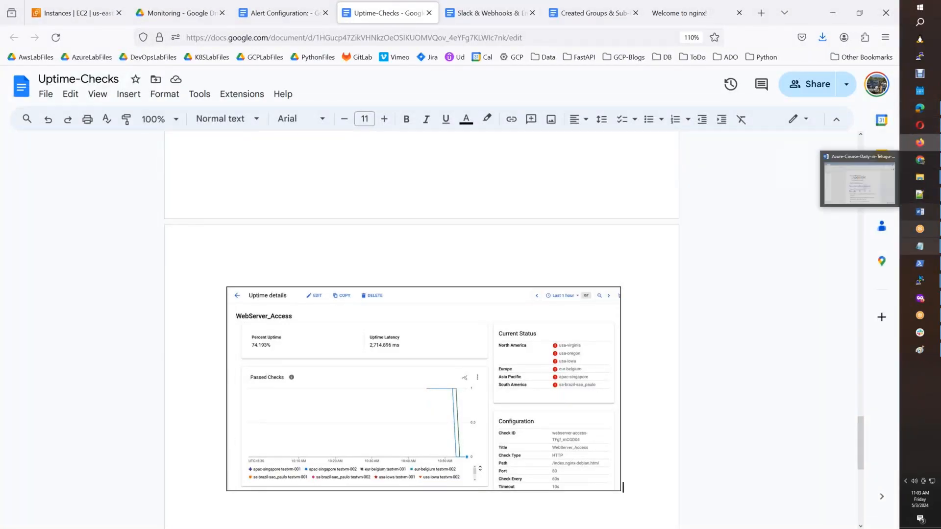
click(920, 298)
Step: Delete testvm-001, testvm-002 and testvm-003, then go to Notification channels
click(44, 13)
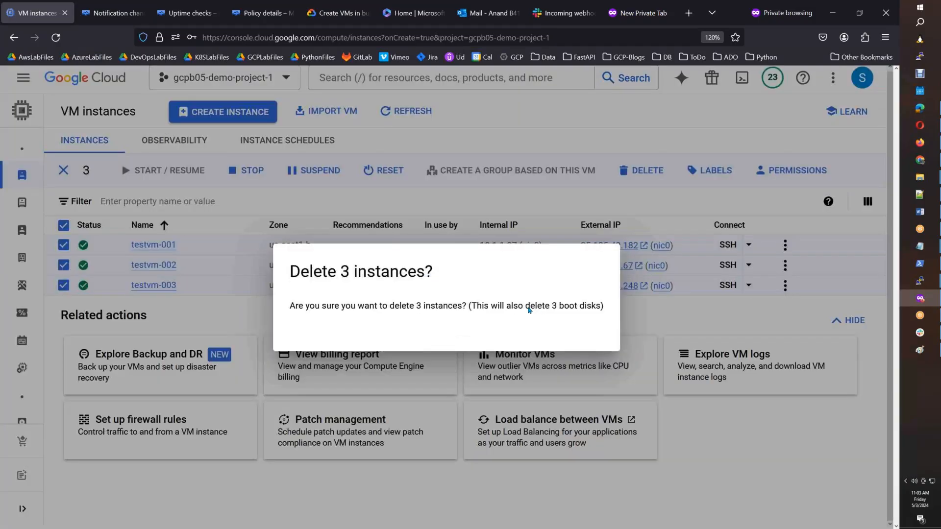
click(579, 340)
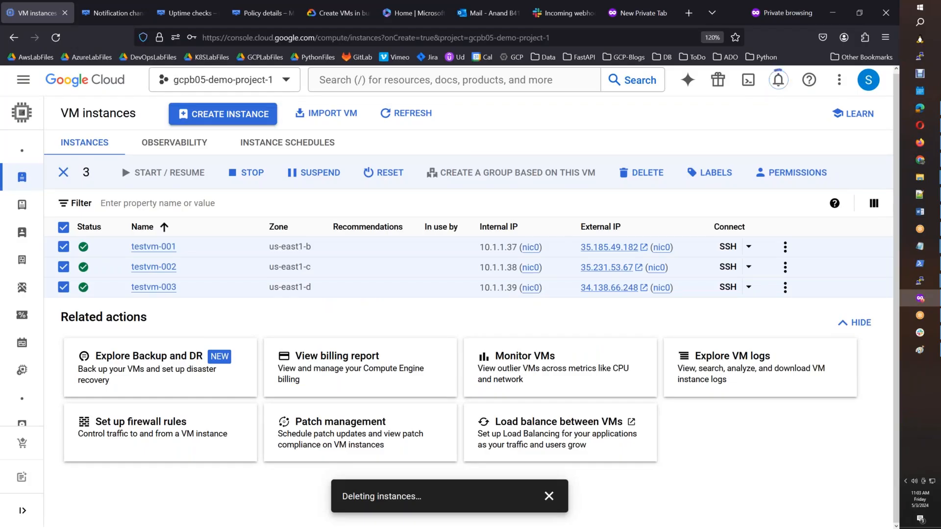
click(113, 13)
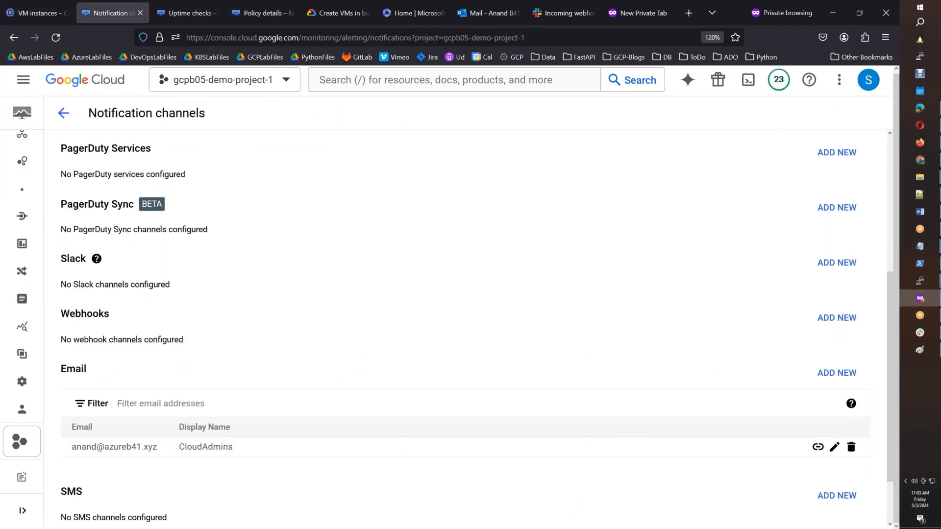
Step: Return to Alerting, open the Uptime checks list, and open Checing_SSH_Rechability's actions menu
click(63, 113)
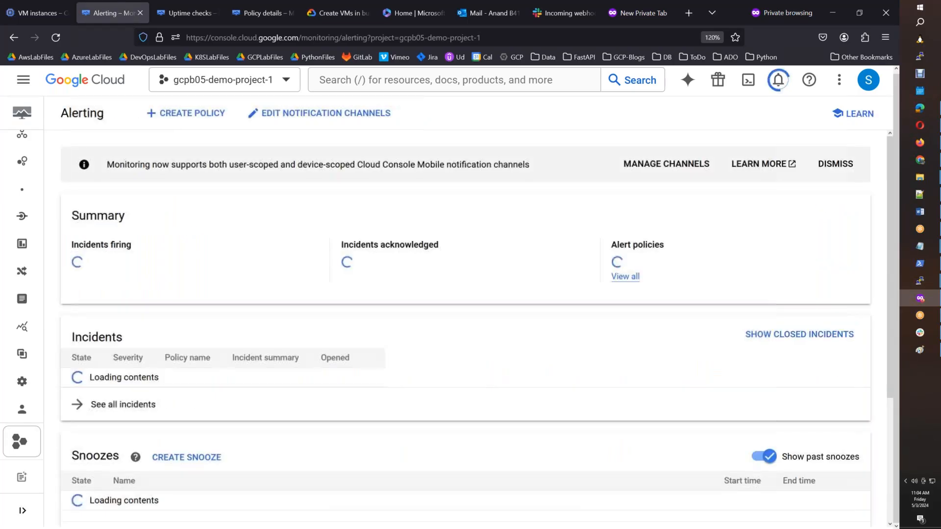
scroll(258, 206, down, 4)
scroll(257, 207, up, 4)
mouse_move(93, 162)
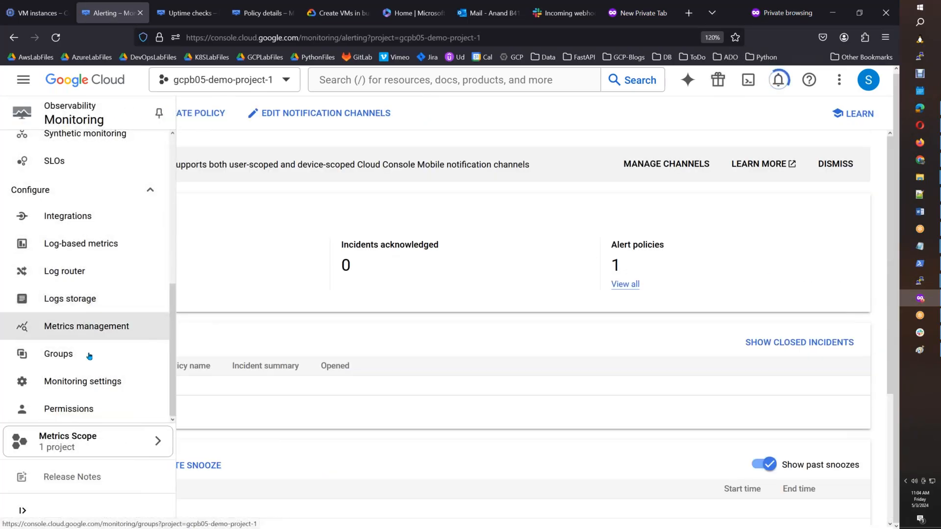
scroll(100, 314, up, 5)
scroll(59, 274, down, 2)
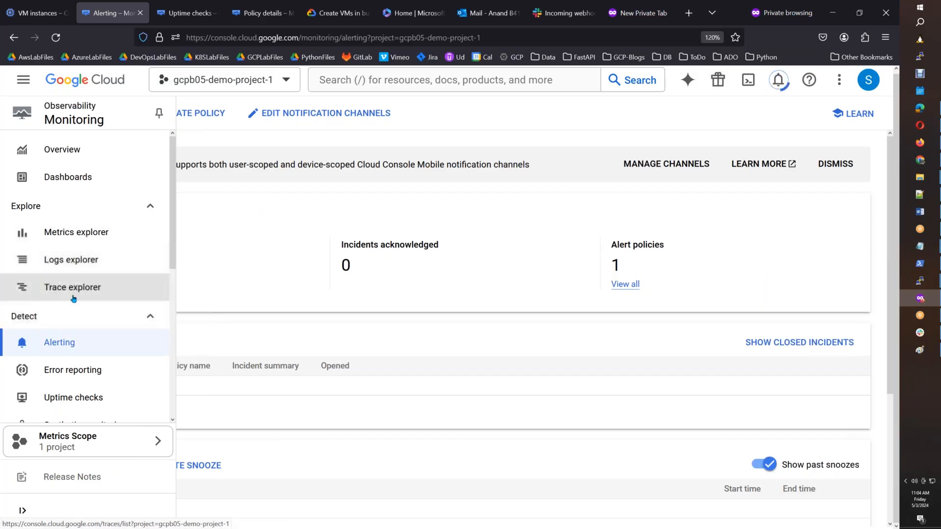
click(68, 338)
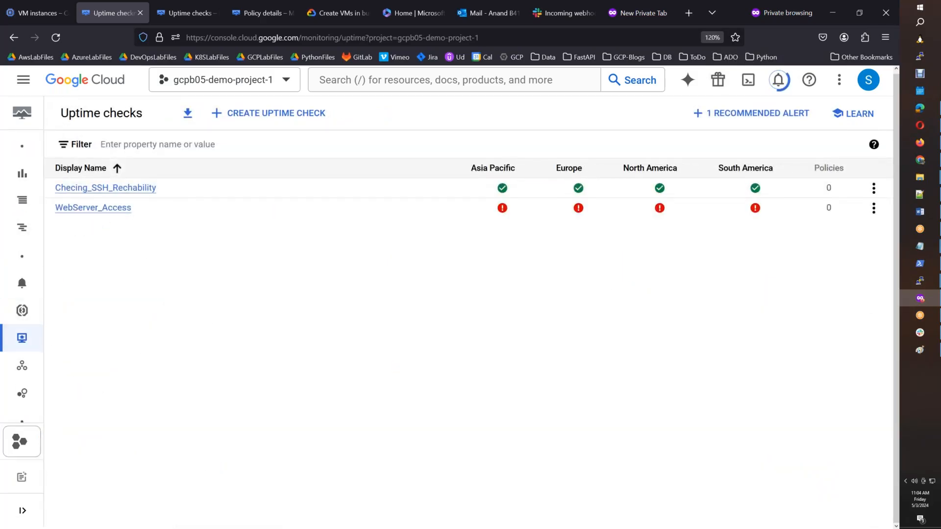
click(873, 189)
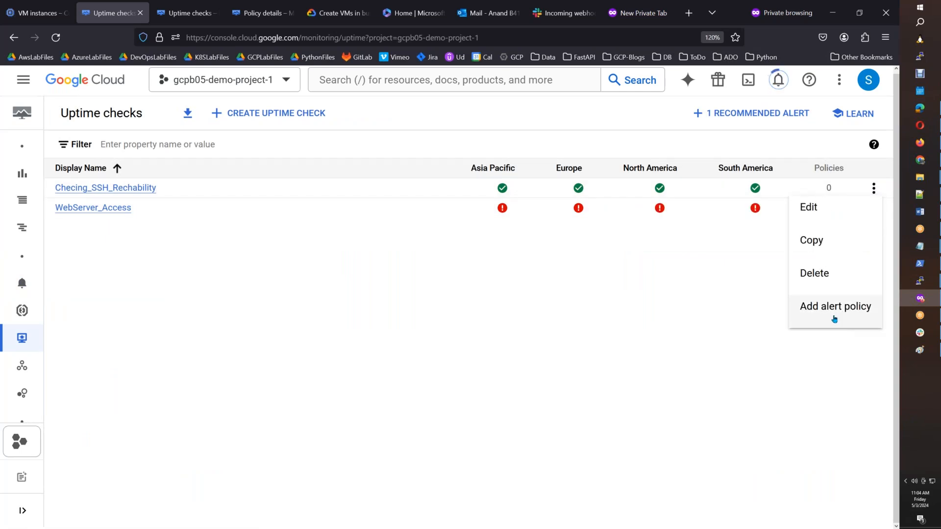
click(808, 210)
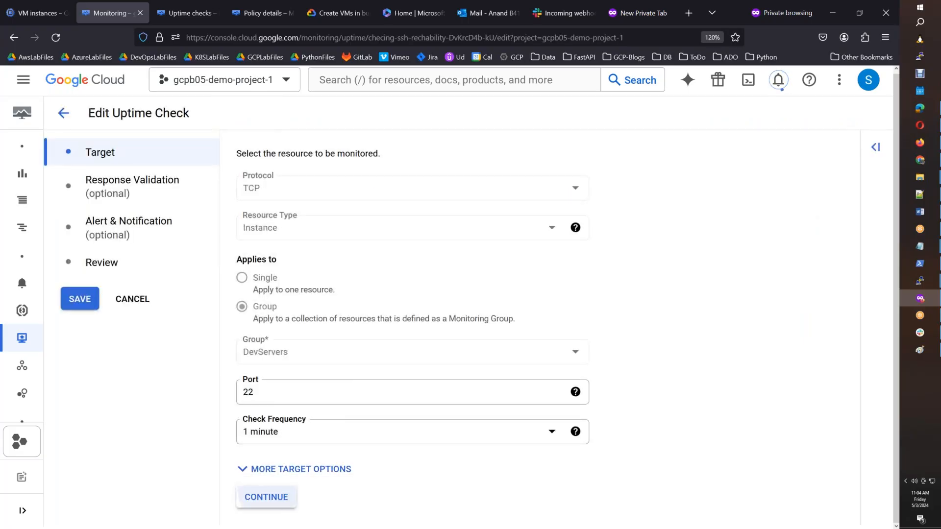
click(280, 494)
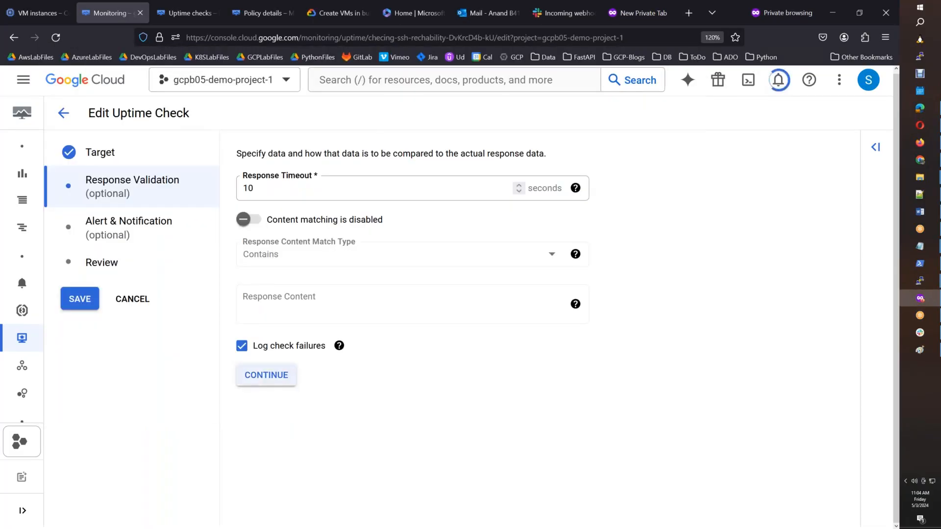
click(283, 372)
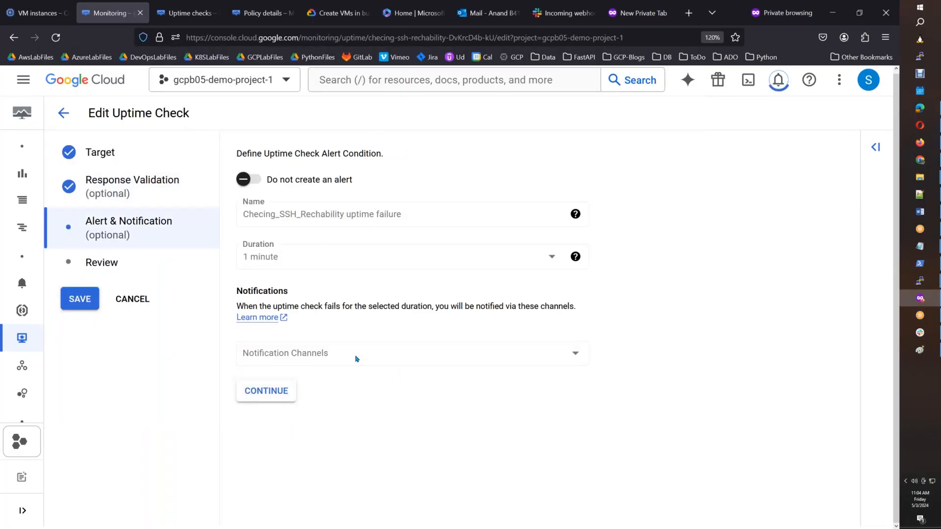
click(316, 357)
double_click(316, 358)
click(316, 358)
drag(335, 307, 545, 308)
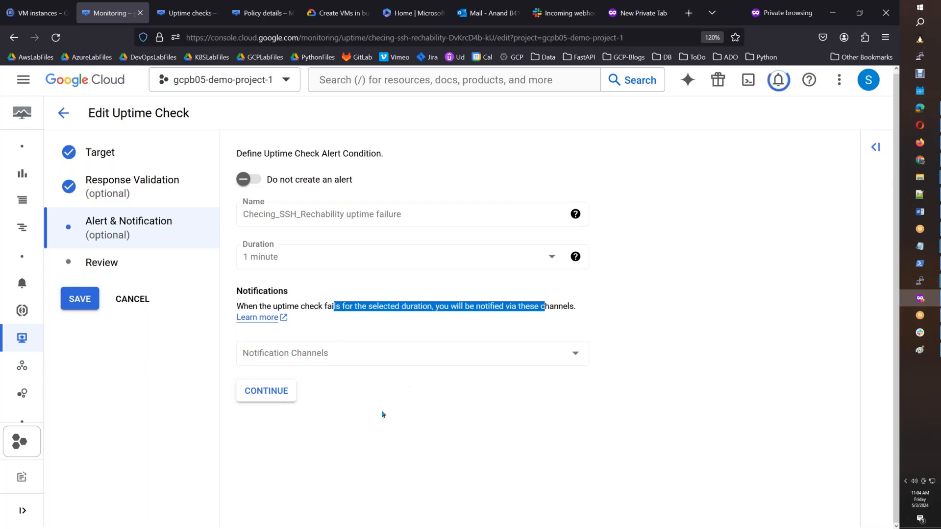
click(875, 147)
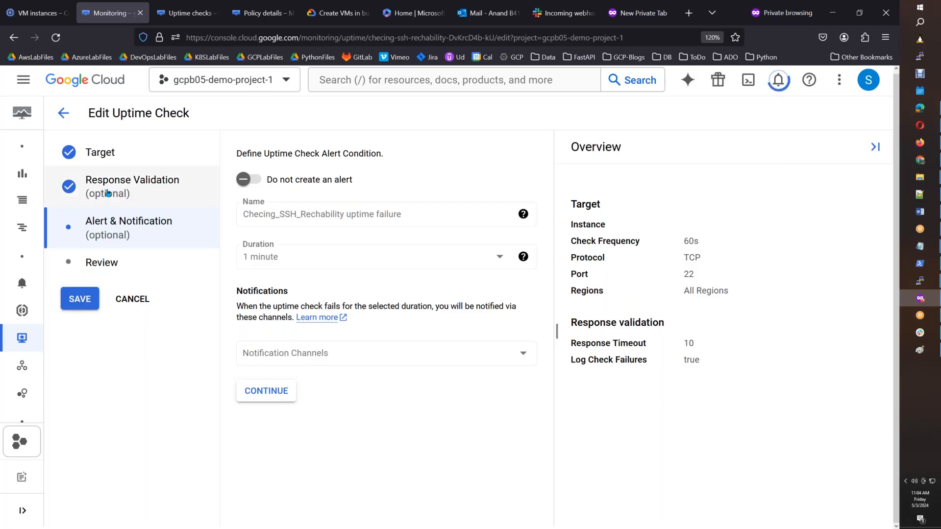
click(117, 271)
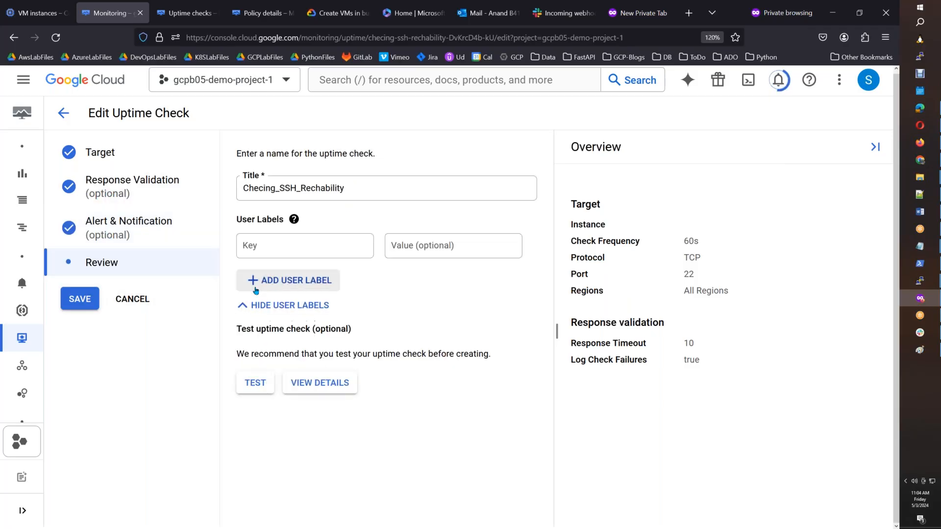
click(150, 300)
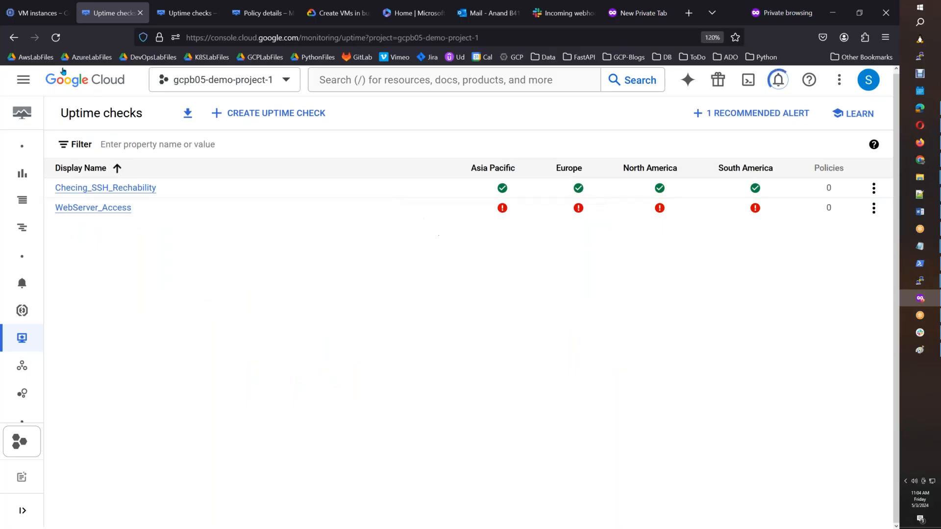
click(52, 41)
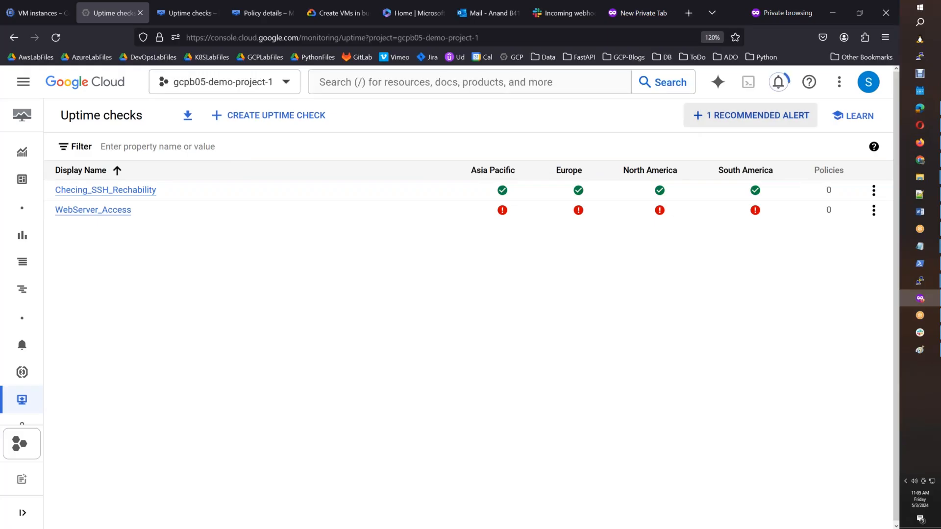
Step: Dismiss the 1 Recommended Alert panel and view the Alerting overview: 0 incidents, 1 policy
click(751, 115)
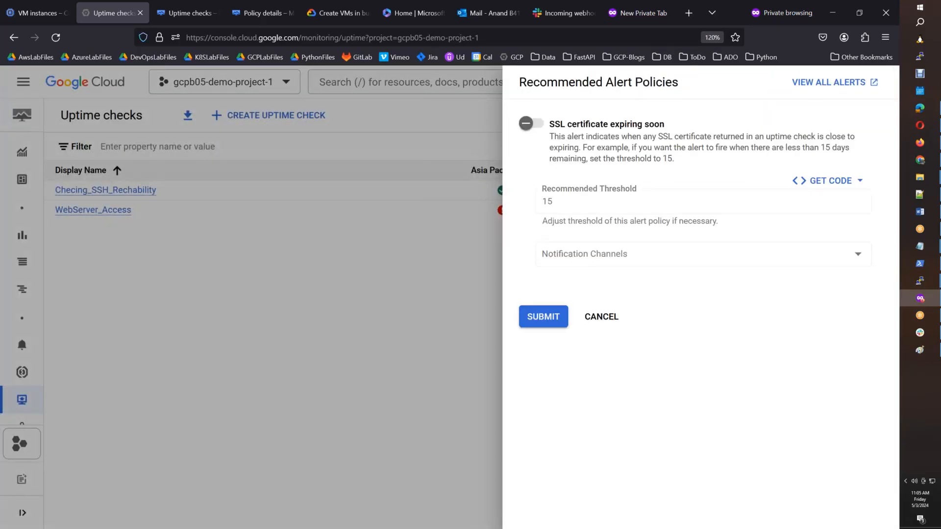
click(602, 317)
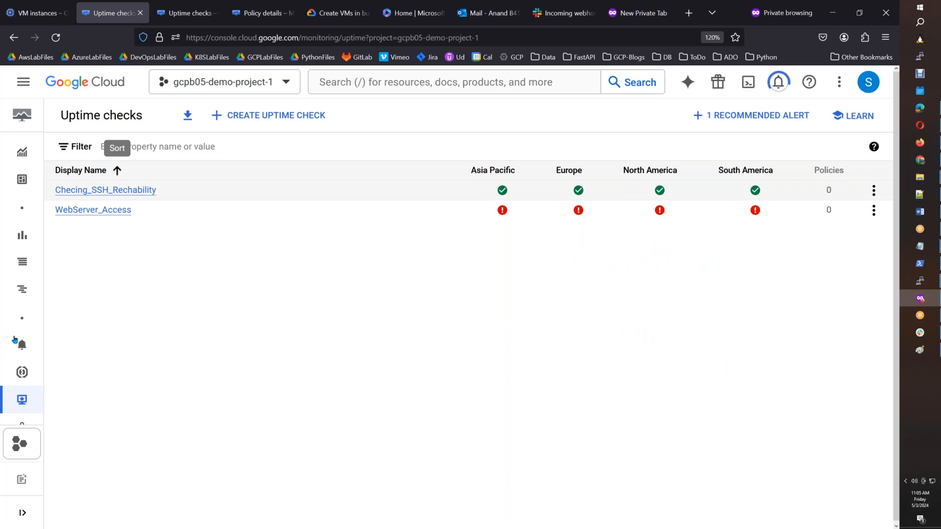
mouse_move(18, 338)
click(55, 345)
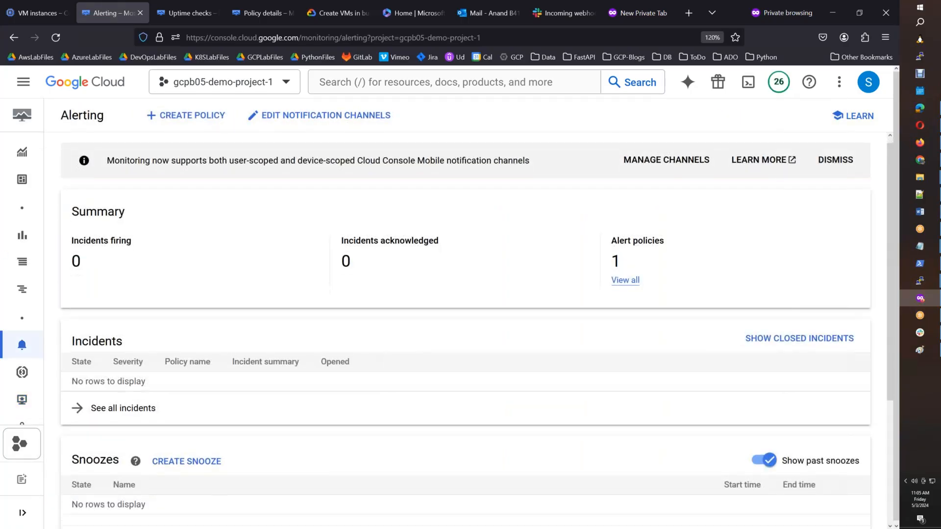
scroll(444, 399, down, 3)
scroll(446, 425, up, 4)
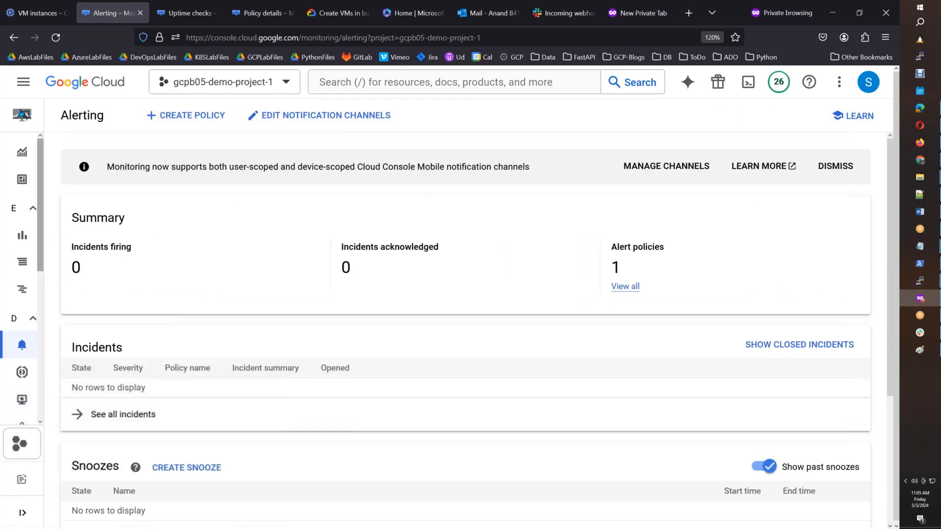
mouse_move(79, 122)
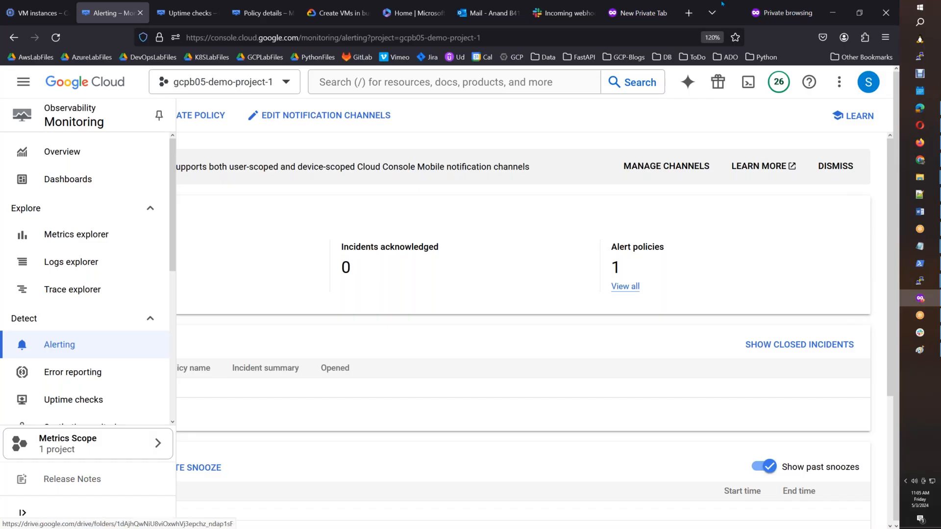